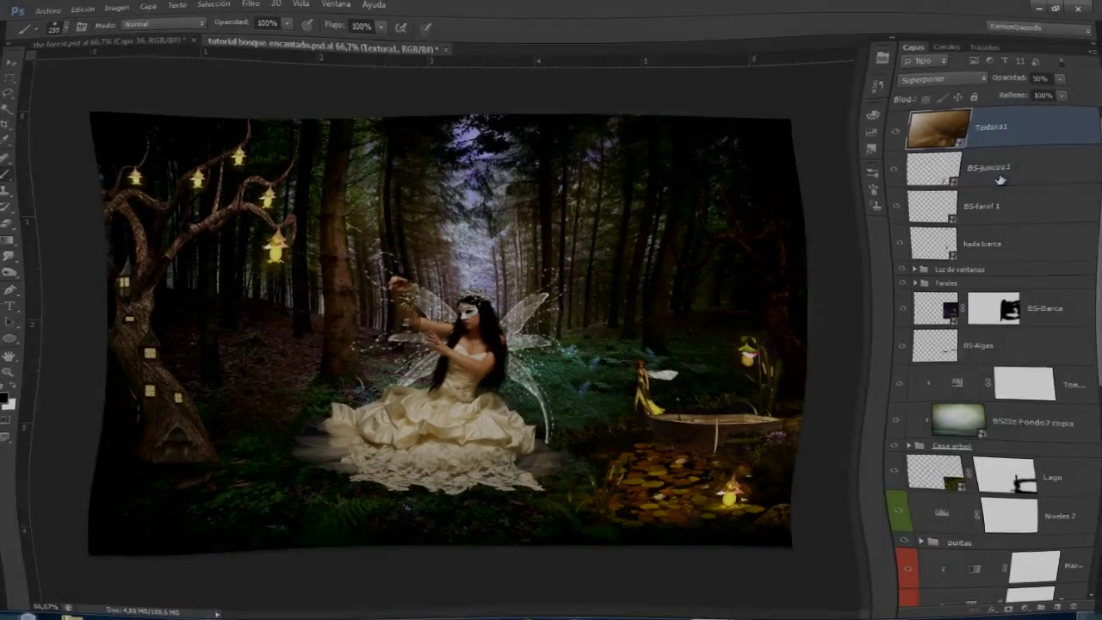
Add blank layer Capa 15 above BS-juncos1 and enlarge the soft brush to 389 px.
click(992, 172)
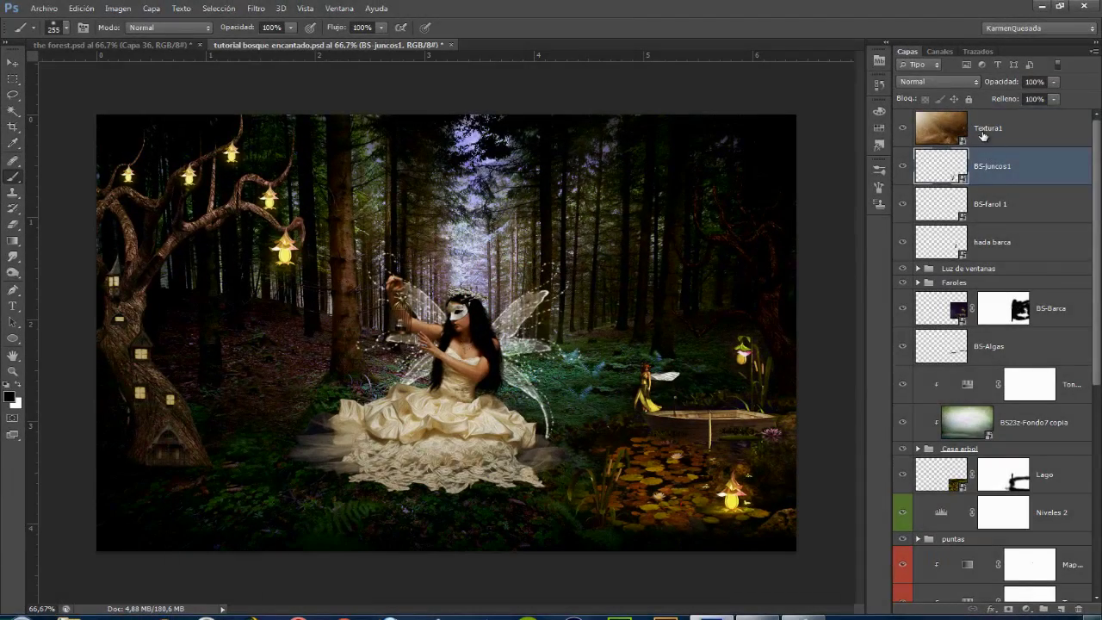
click(1062, 609)
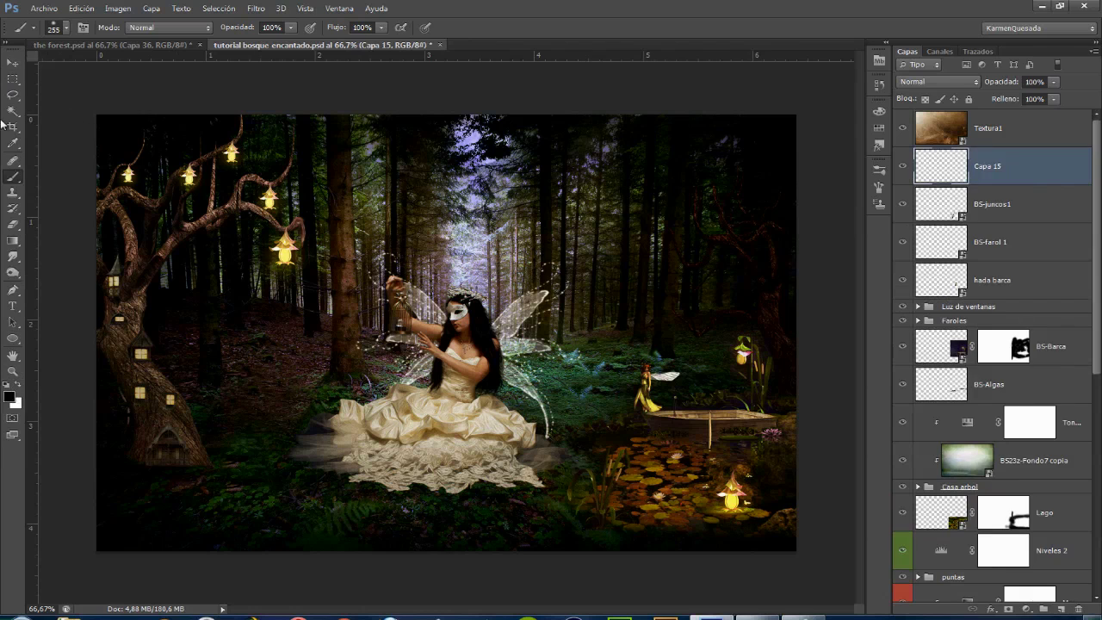
click(60, 28)
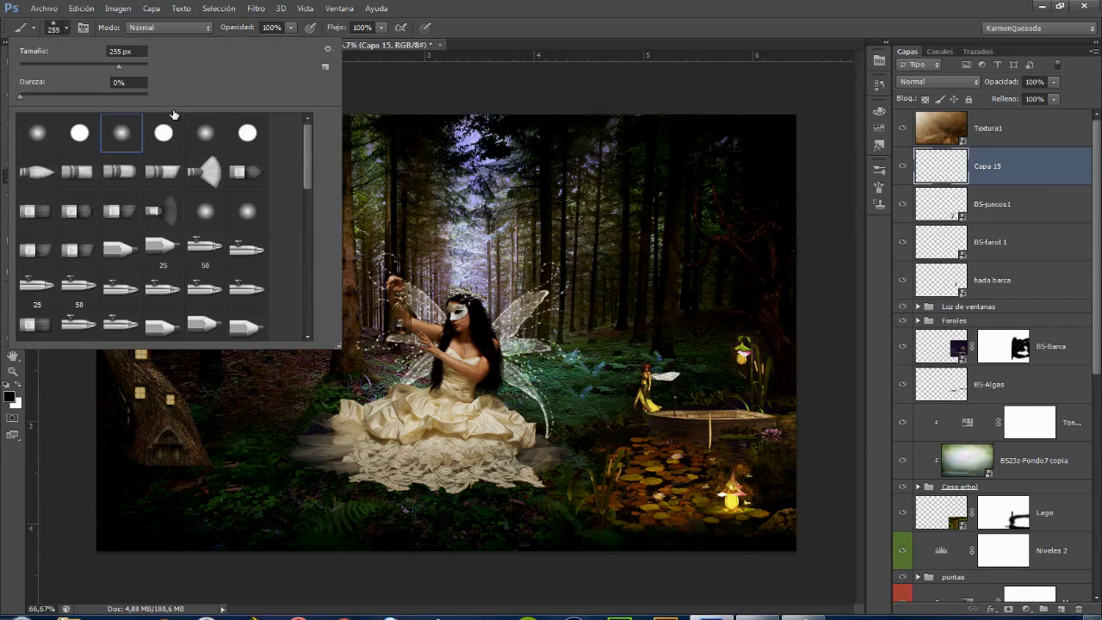
key(Escape)
drag(160, 172, 190, 182)
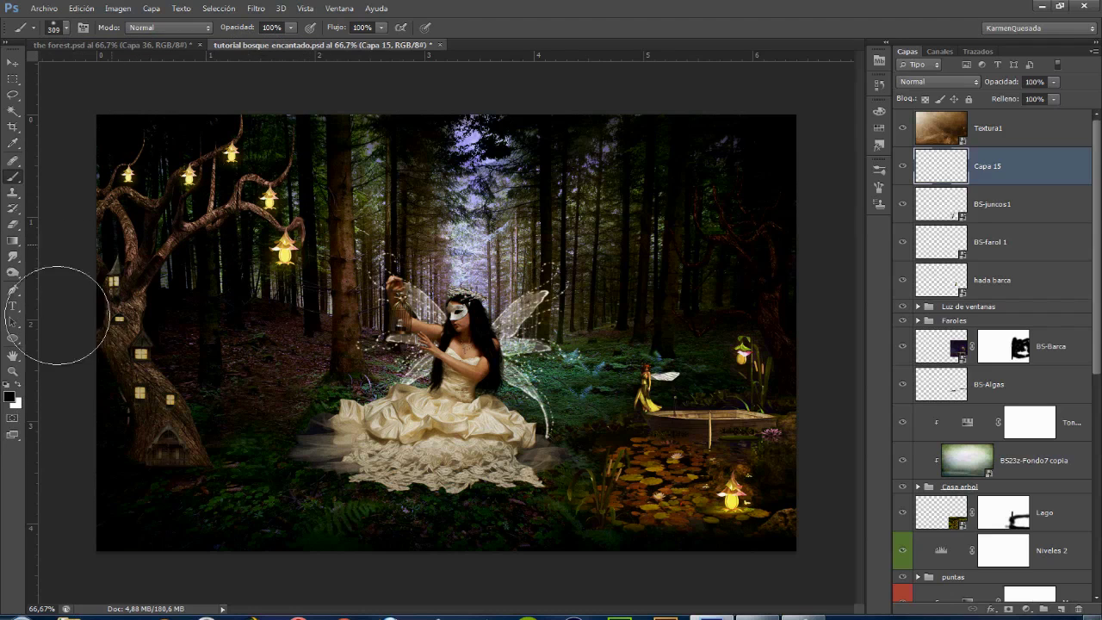
Paint soft vertical magenta and dark purple stripes on the left side of Capa 15.
click(9, 397)
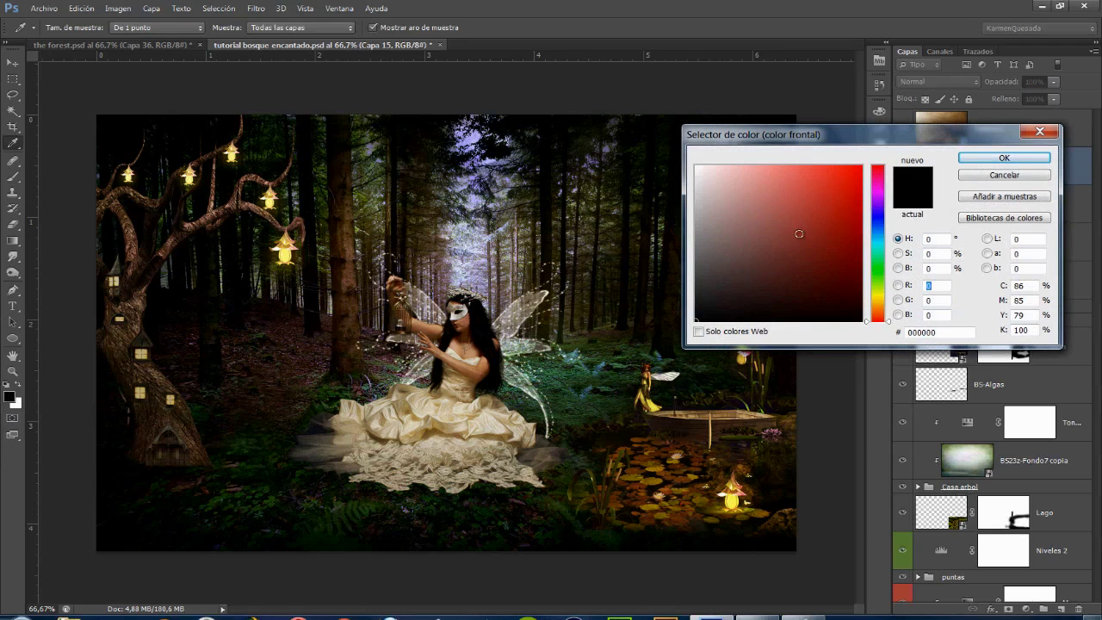
click(879, 189)
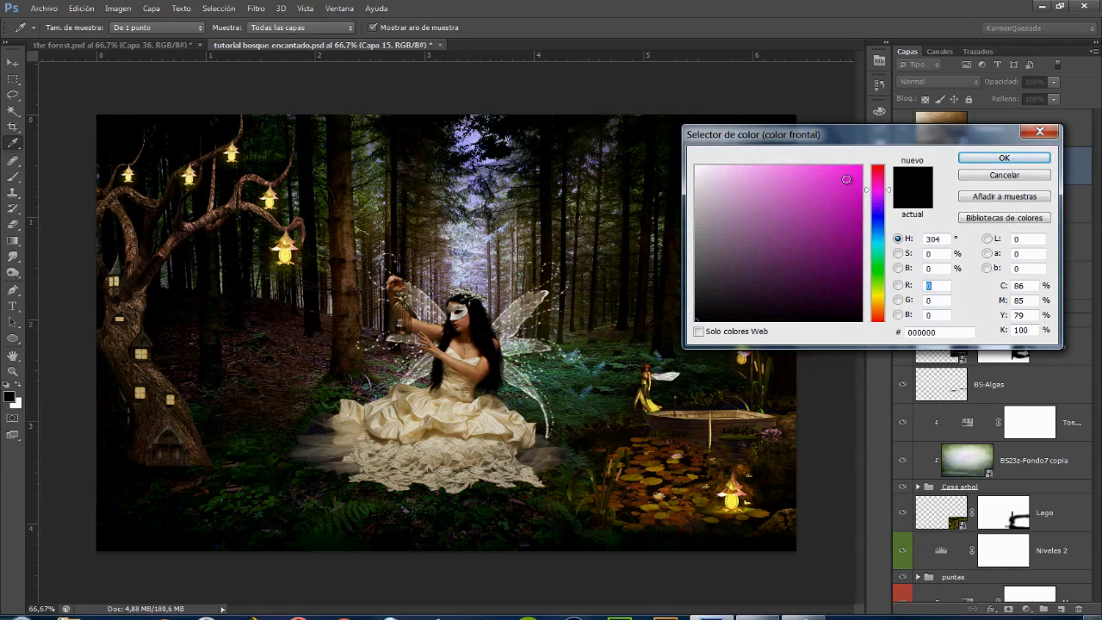
click(846, 179)
key(Return)
drag(147, 141, 160, 529)
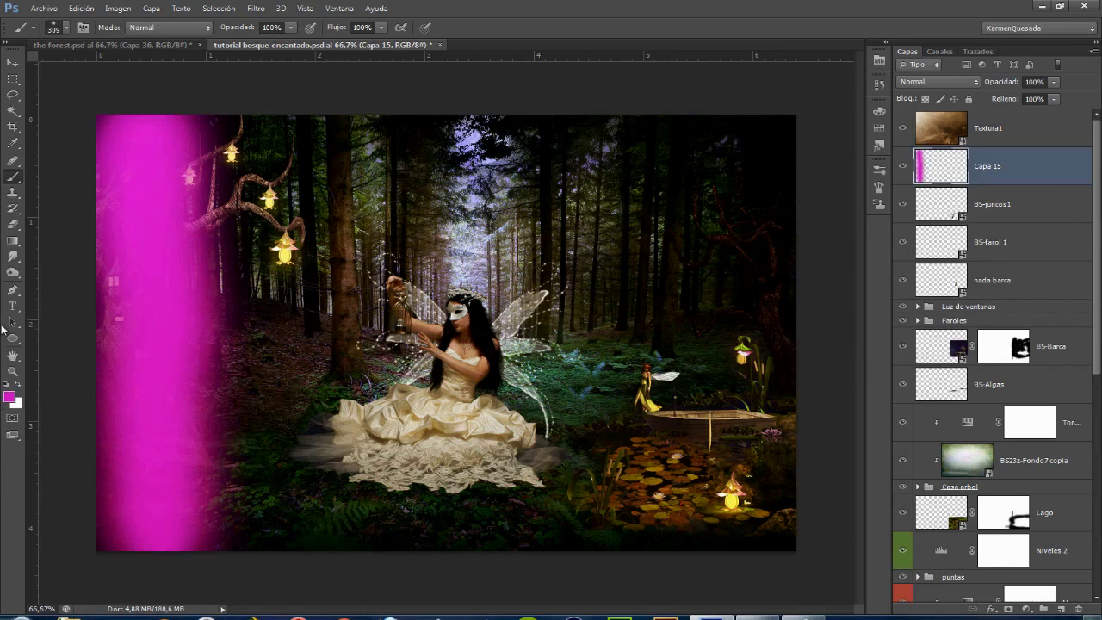
click(9, 399)
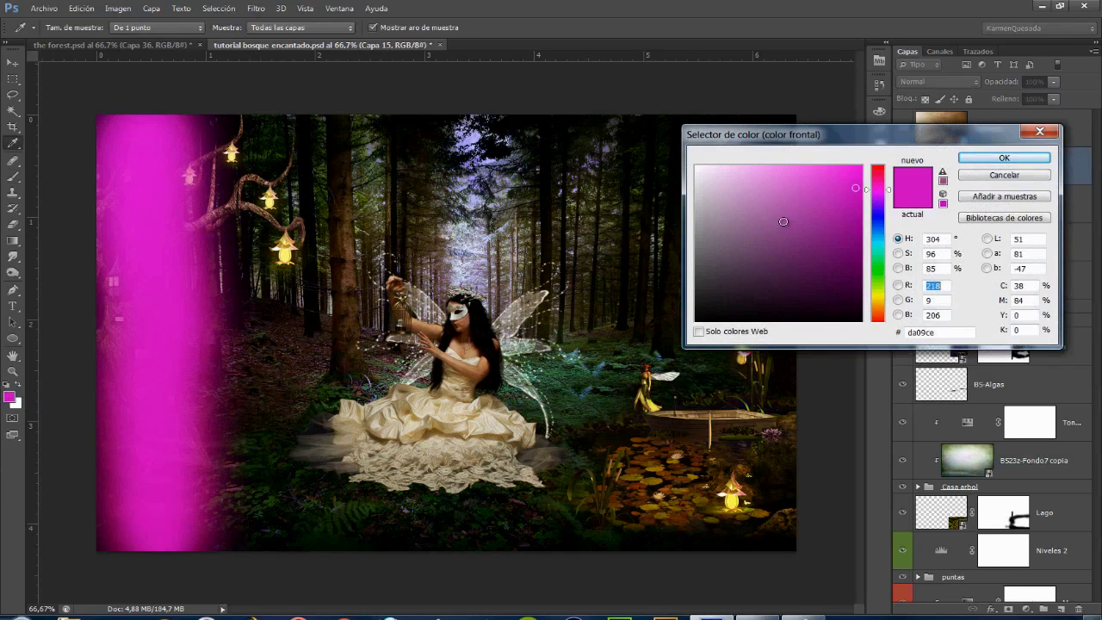
click(847, 245)
click(888, 202)
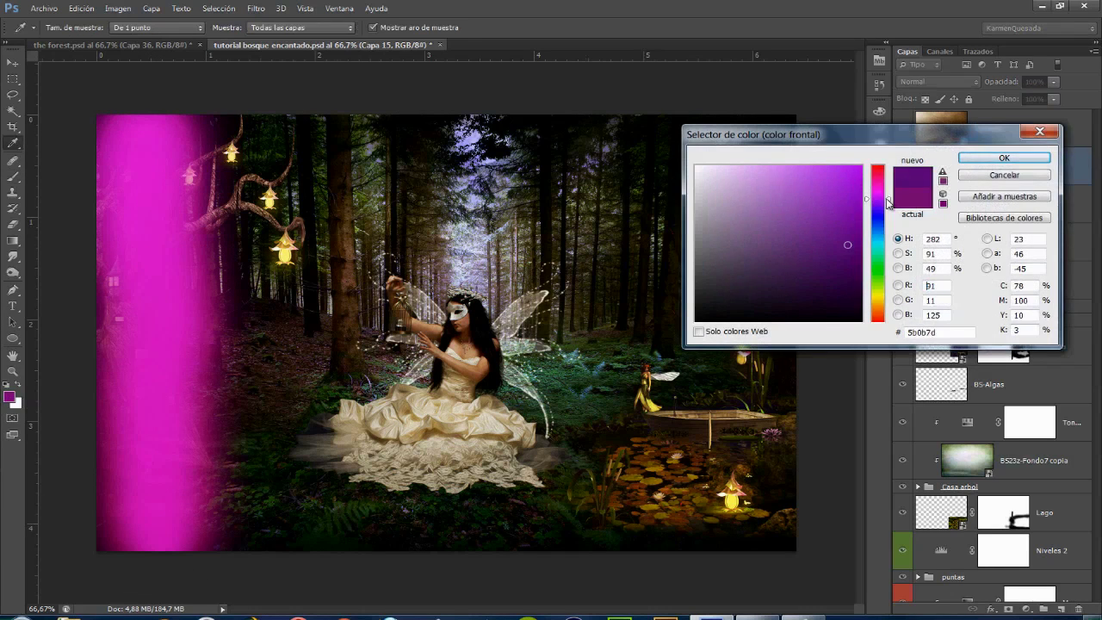
click(1004, 157)
mouse_move(239, 134)
mouse_down()
mouse_move(258, 184)
mouse_move(271, 474)
mouse_move(284, 524)
mouse_up()
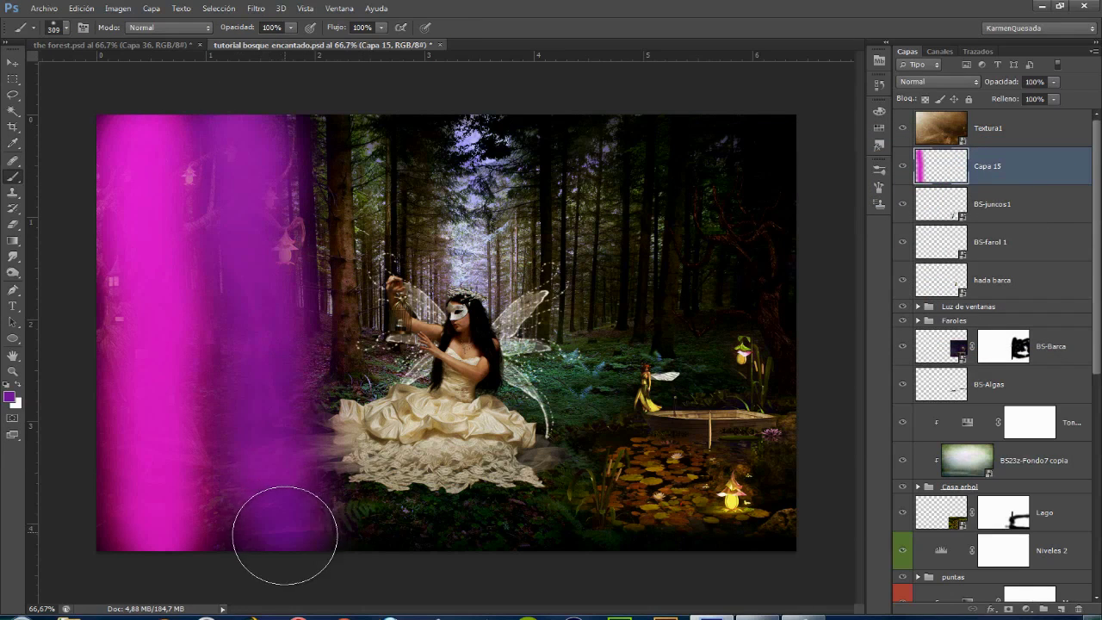
Paint a dark green stripe and a light blue stripe over the fairy.
click(9, 397)
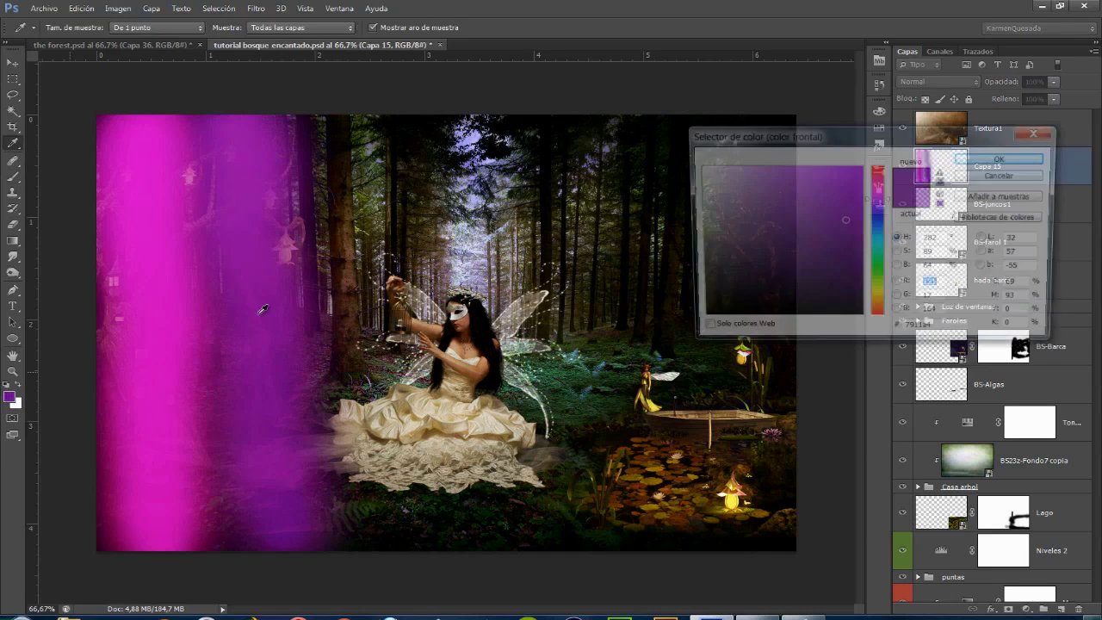
click(880, 254)
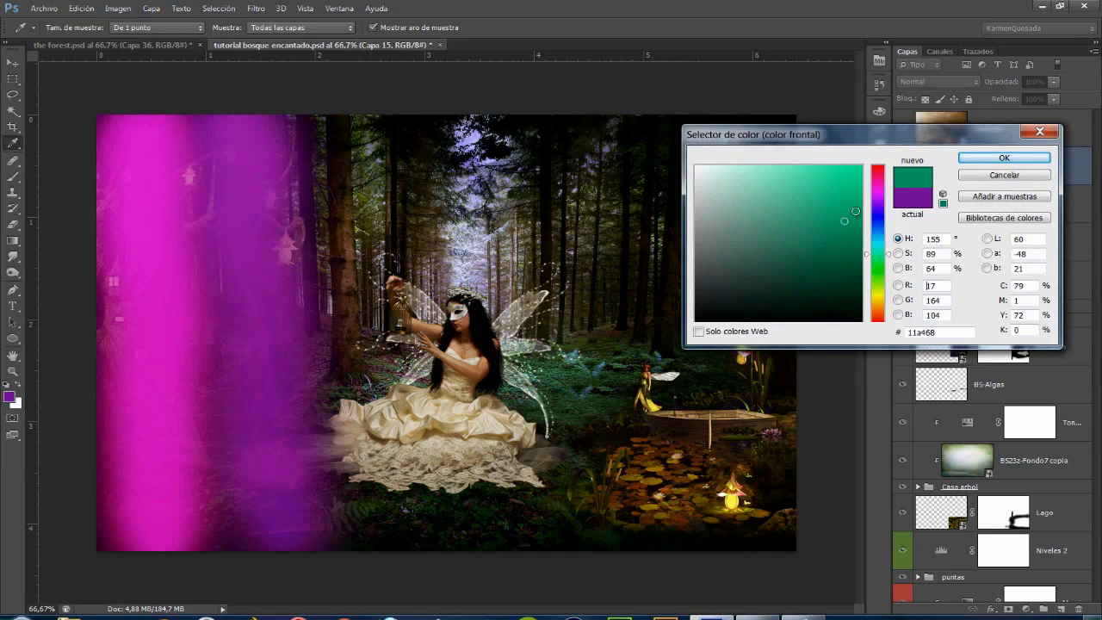
click(846, 236)
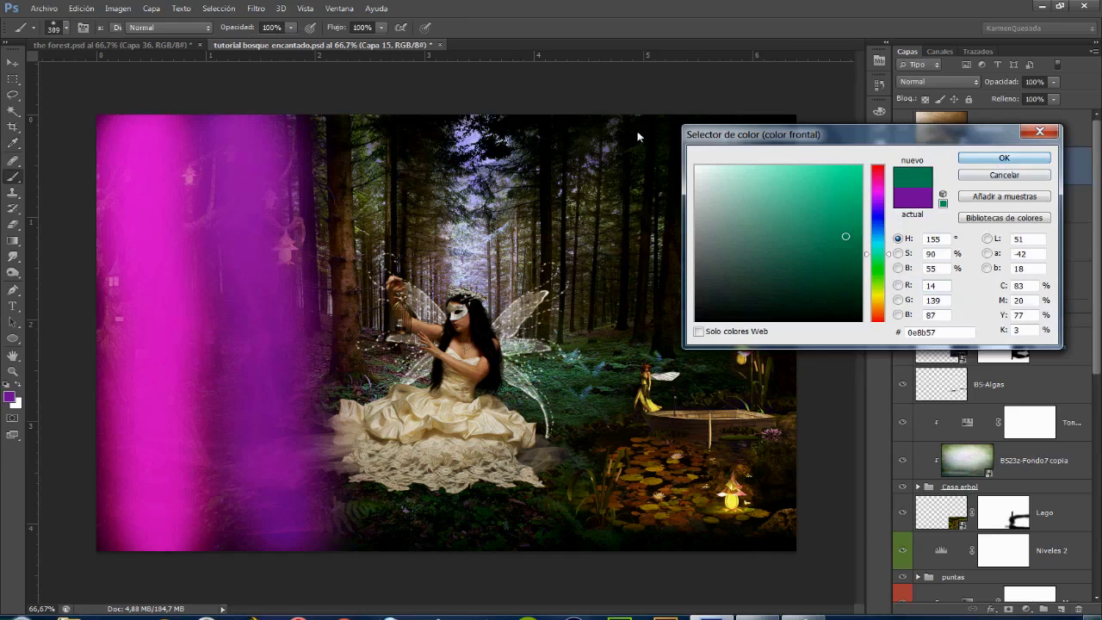
click(999, 164)
drag(357, 103, 365, 552)
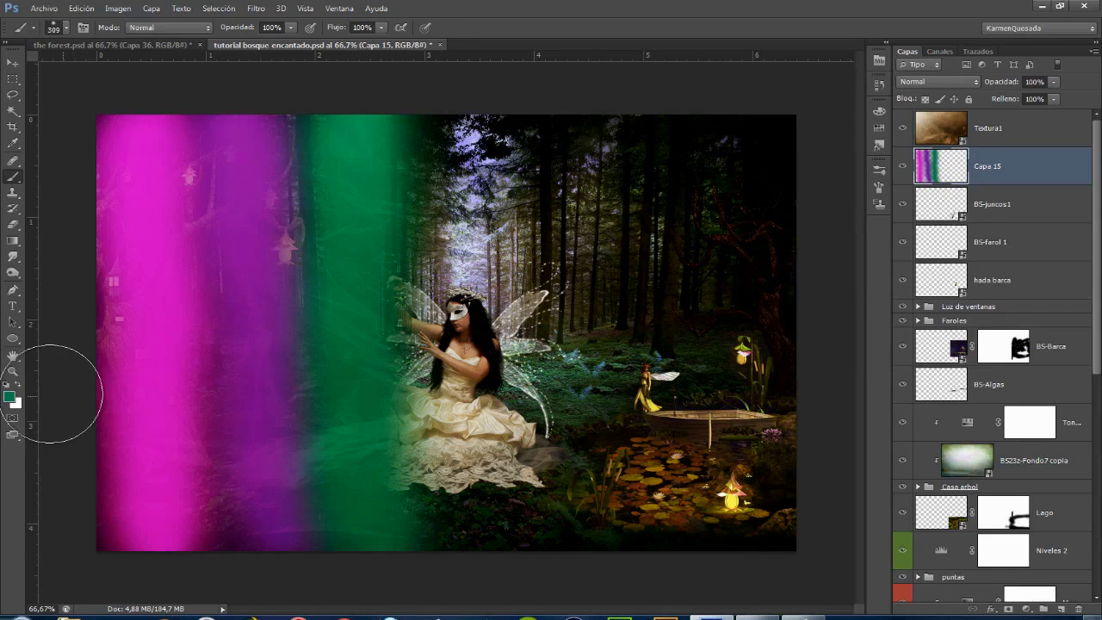
click(9, 396)
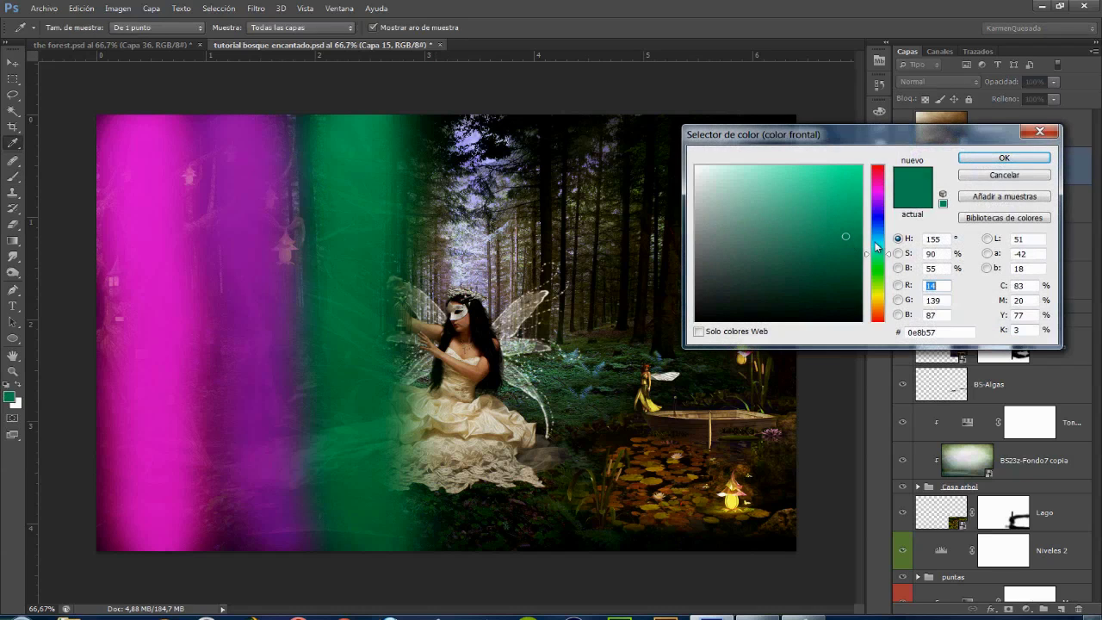
click(880, 233)
click(825, 187)
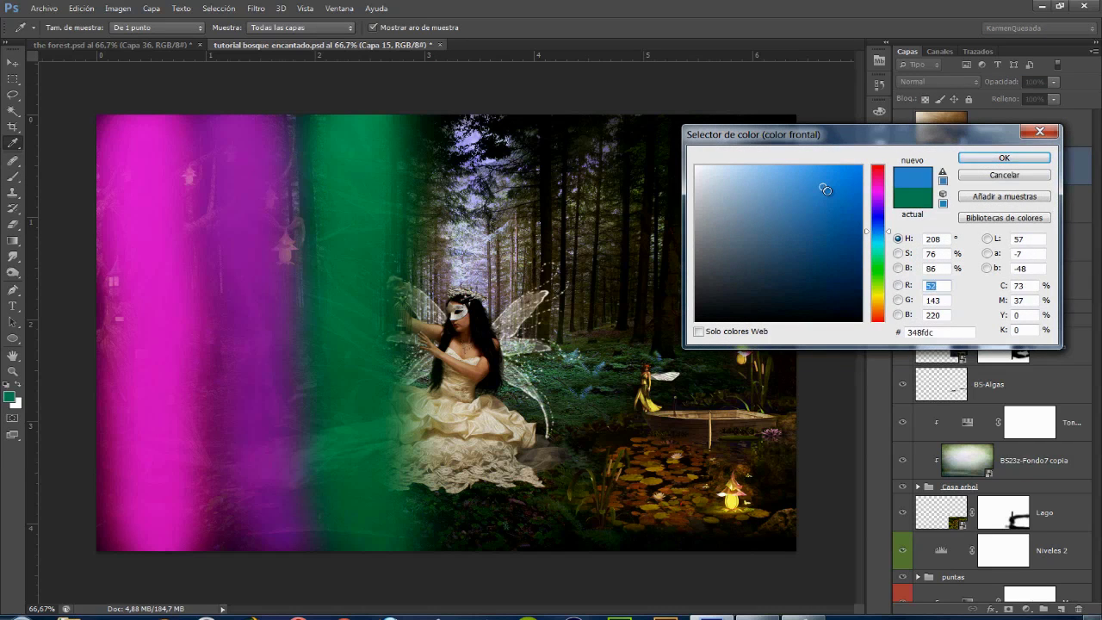
click(1004, 157)
drag(468, 125, 463, 483)
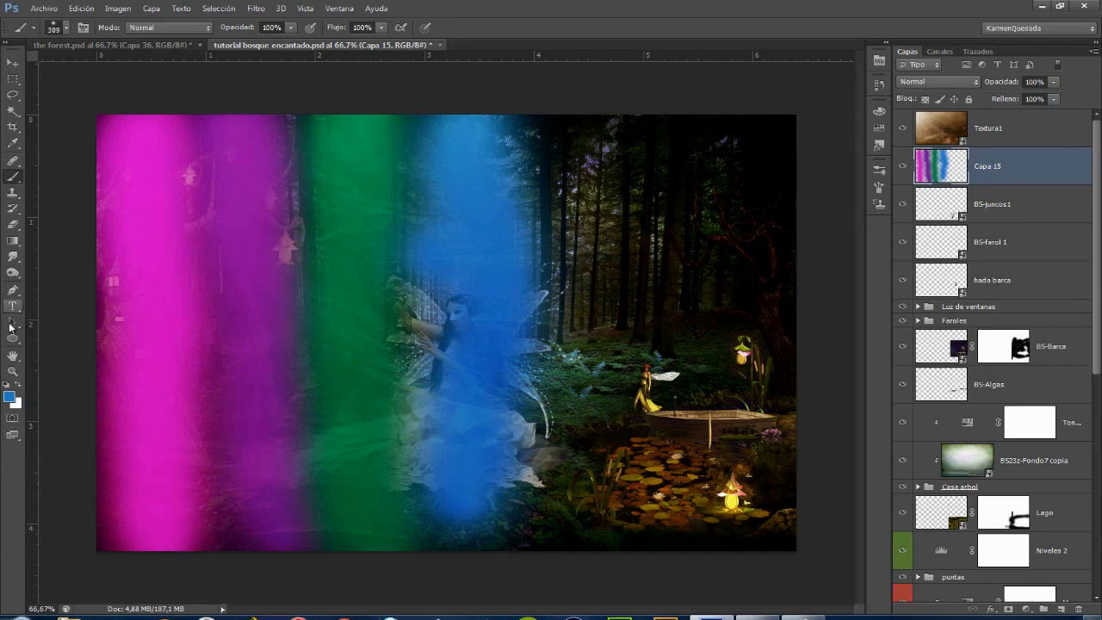
Paint a red stripe and an orange stripe toward the right edge.
click(10, 396)
drag(882, 181, 880, 171)
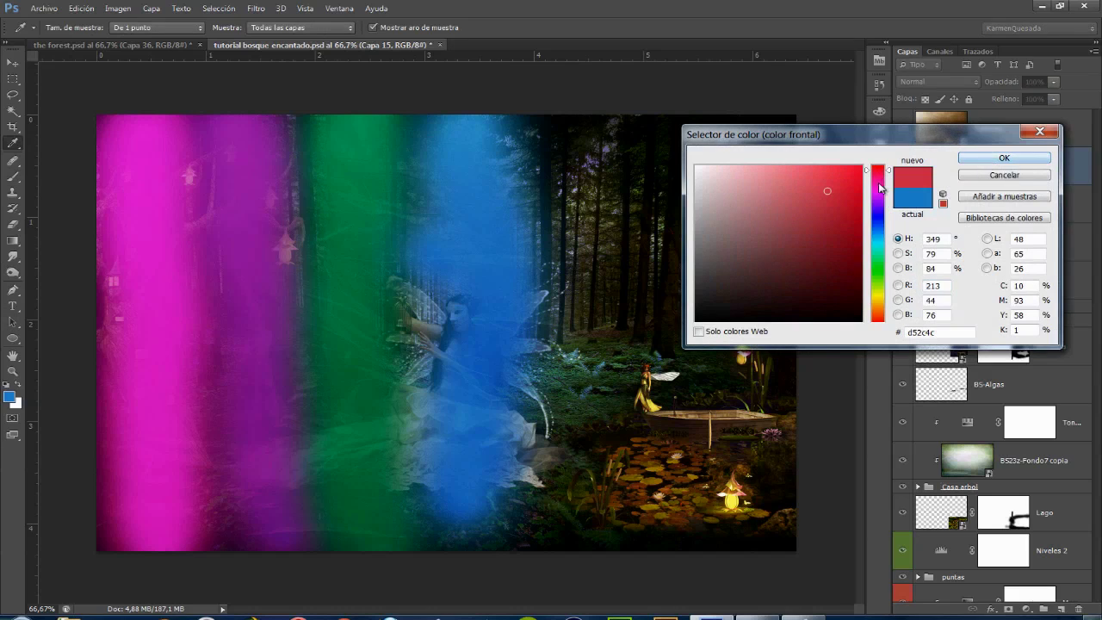
click(996, 161)
mouse_move(586, 121)
mouse_down()
mouse_move(561, 143)
mouse_move(591, 344)
mouse_move(581, 497)
mouse_move(566, 529)
mouse_up()
click(10, 396)
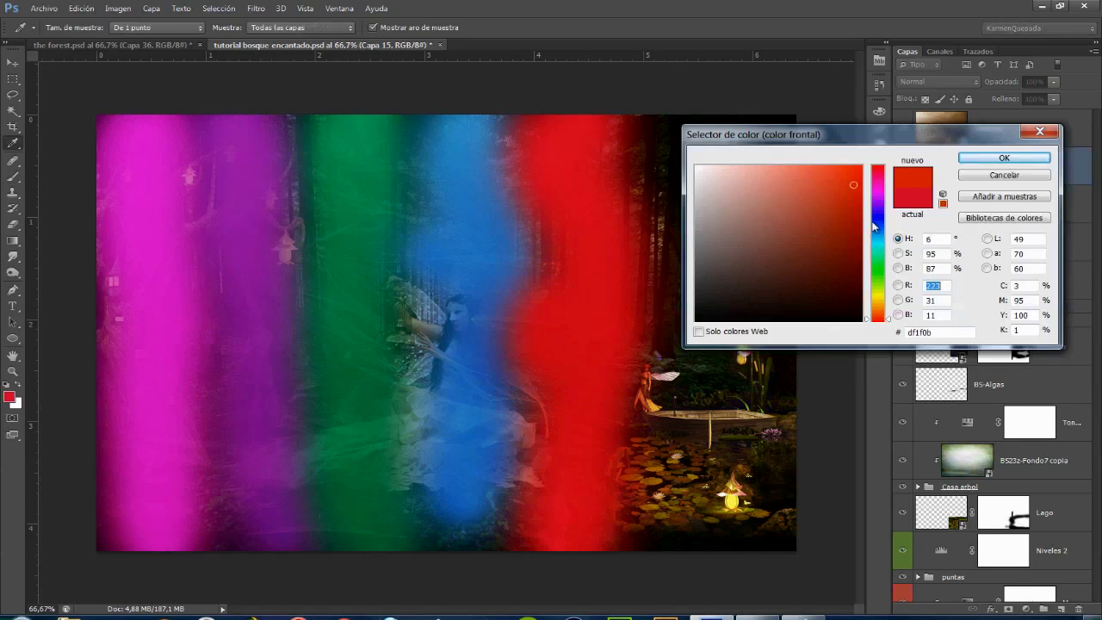
drag(856, 180, 827, 182)
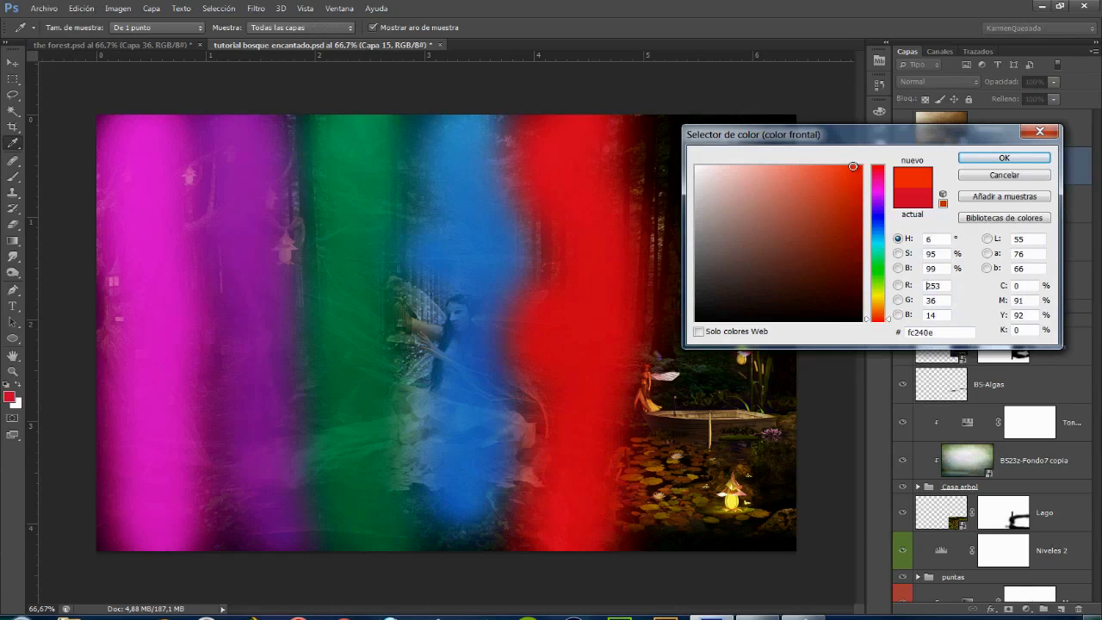
click(1004, 157)
drag(706, 121, 714, 517)
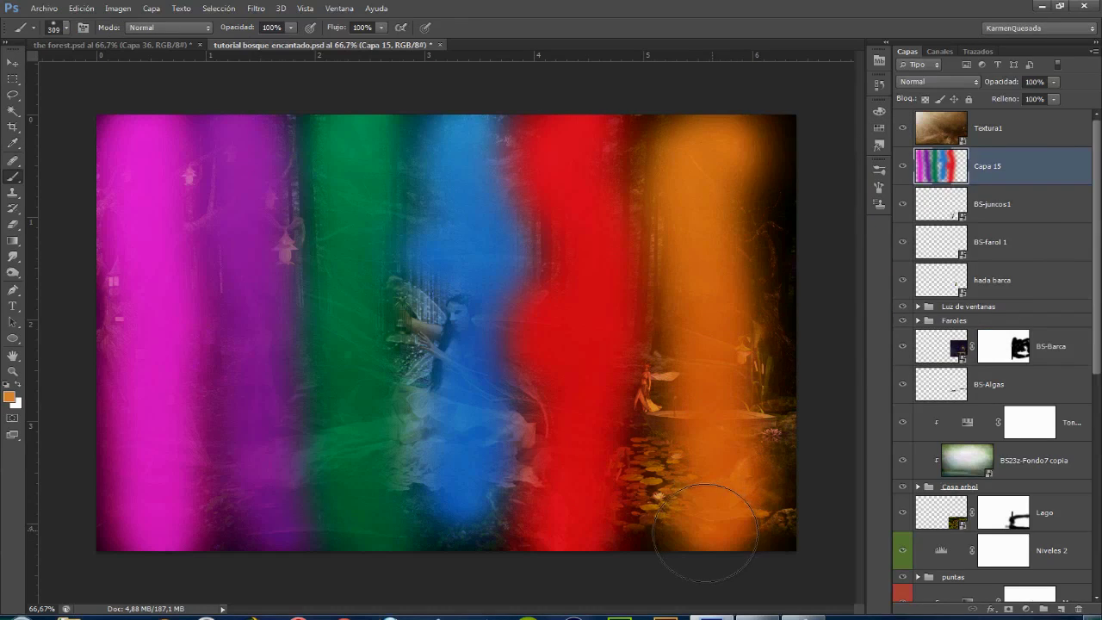
Paint a broad orange horizontal band across the top, redoing it after an undo.
click(19, 385)
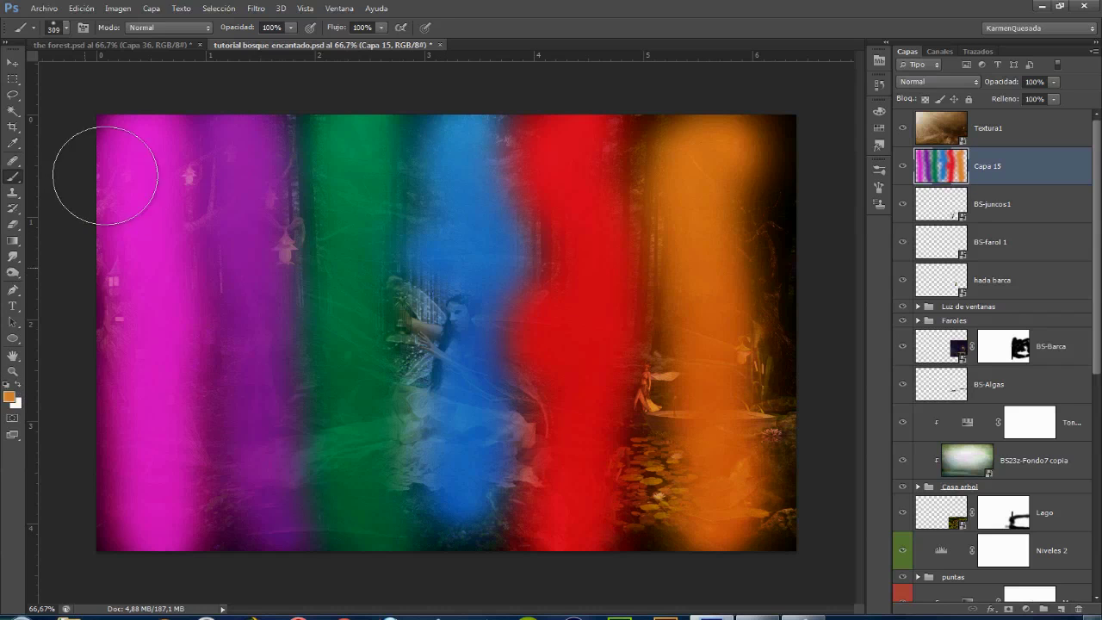
click(125, 152)
drag(217, 160, 782, 160)
key(ctrl+alt+z)
key(ctrl+alt+z)
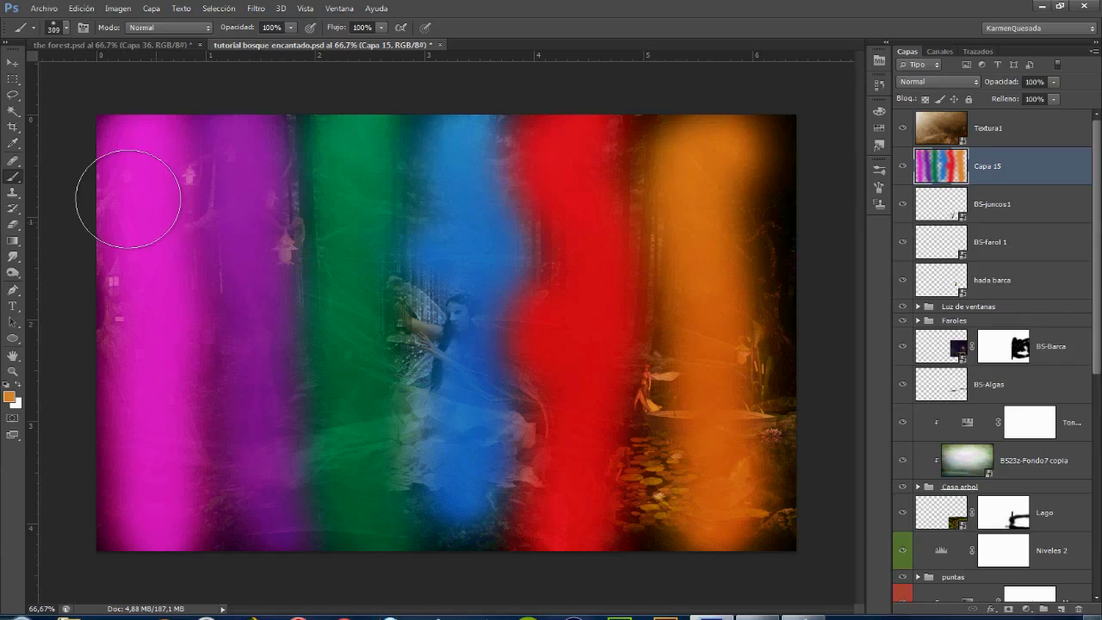
drag(135, 192, 798, 189)
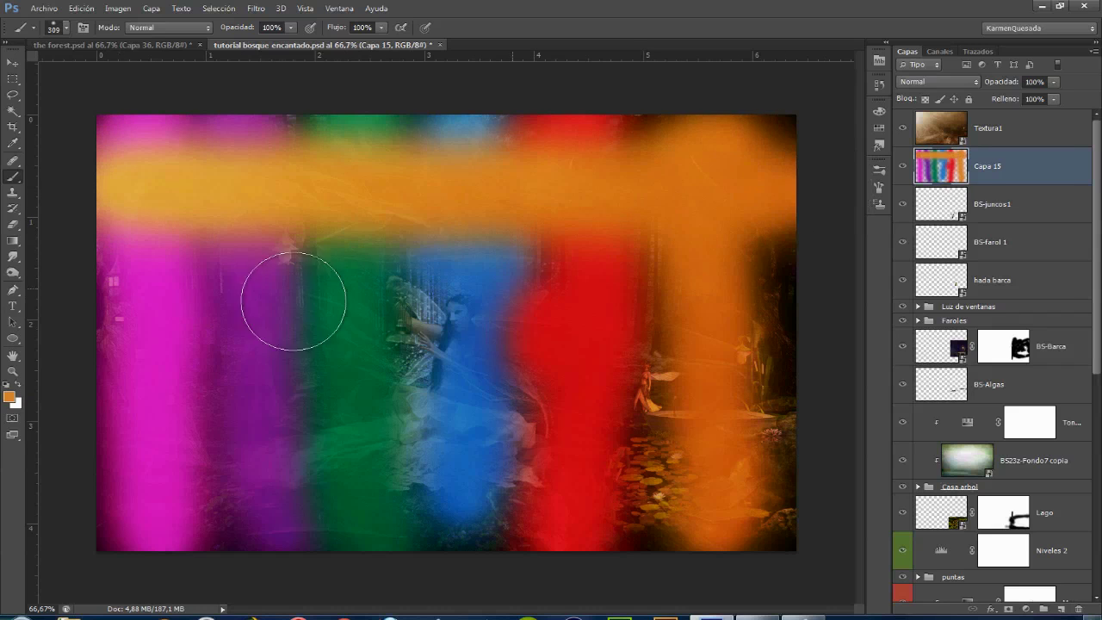
Sample magenta and green from the canvas and paint bands across the middle and lower part.
click(8, 396)
click(136, 319)
click(1004, 158)
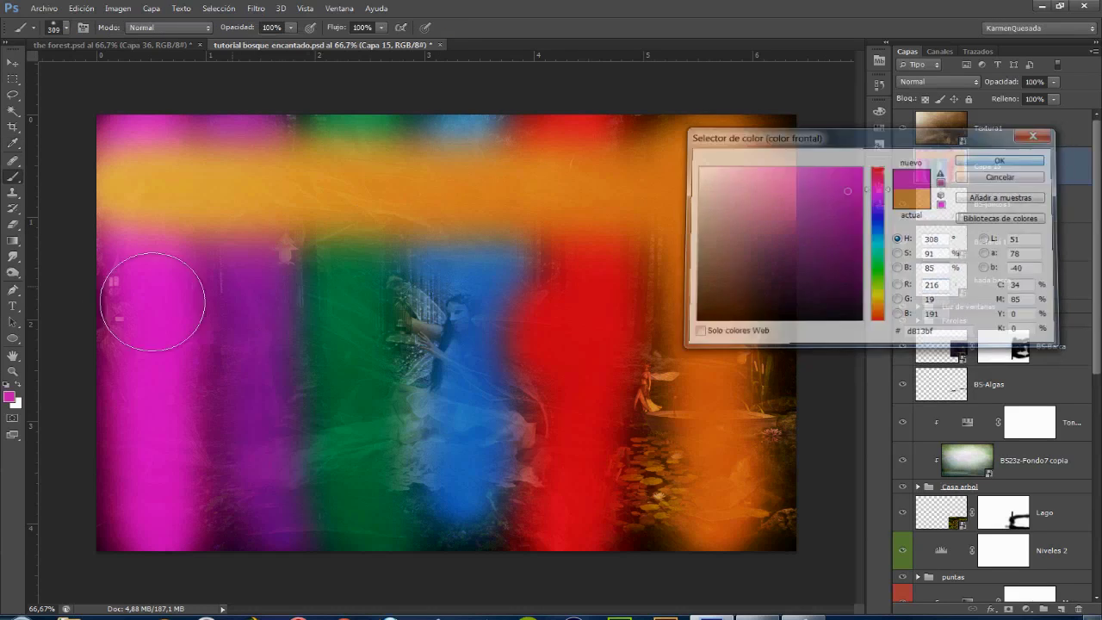
drag(123, 291, 793, 288)
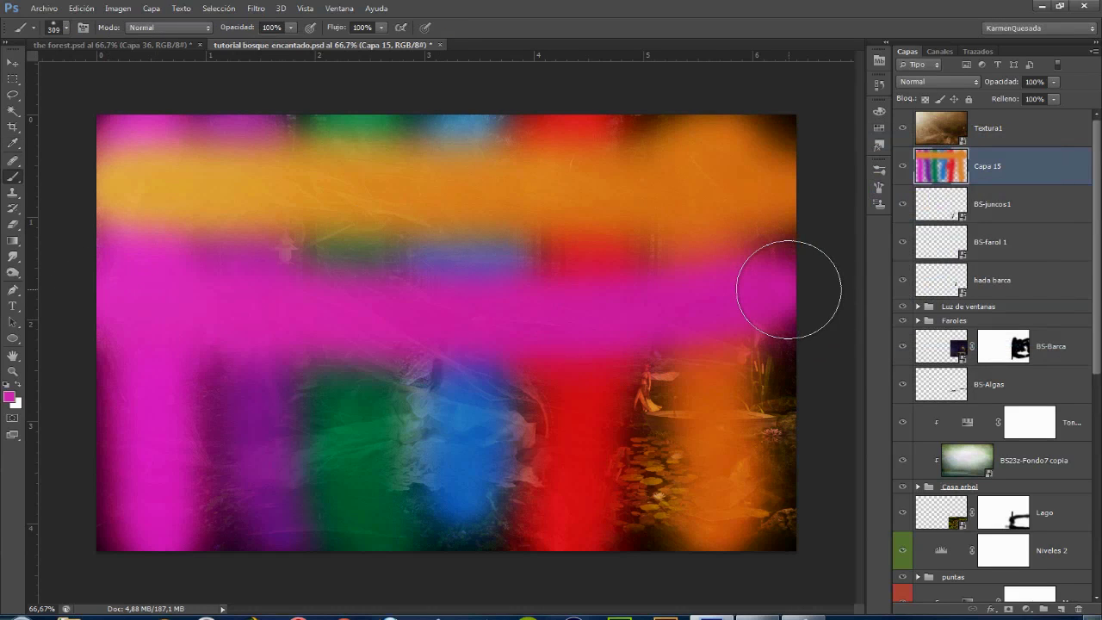
click(9, 397)
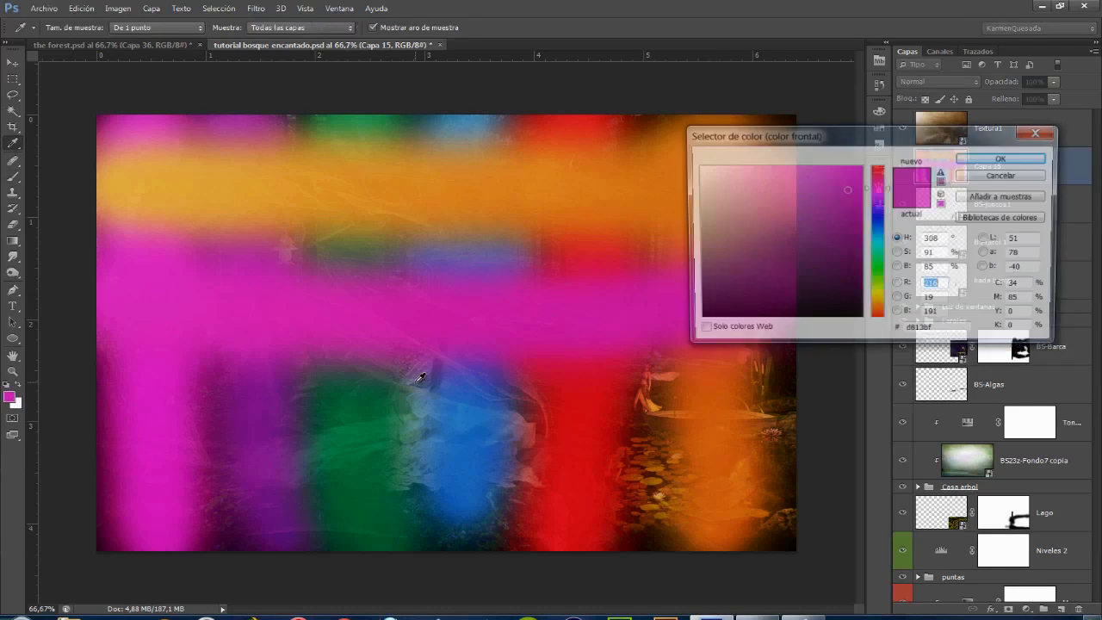
click(403, 405)
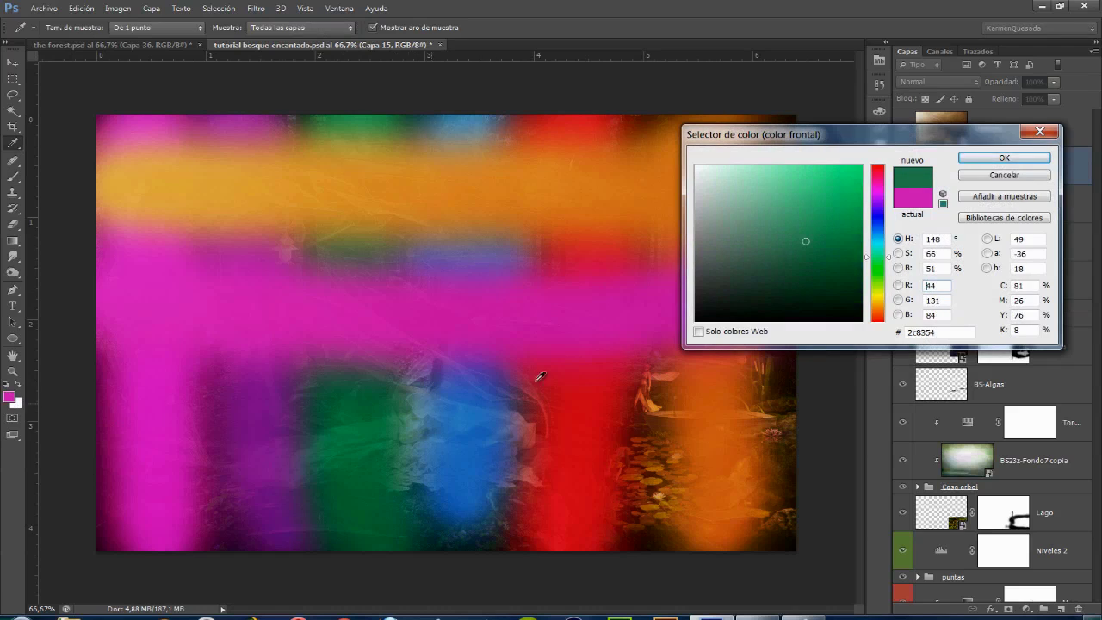
click(982, 159)
mouse_move(111, 426)
mouse_down()
mouse_move(673, 447)
mouse_move(767, 430)
mouse_up()
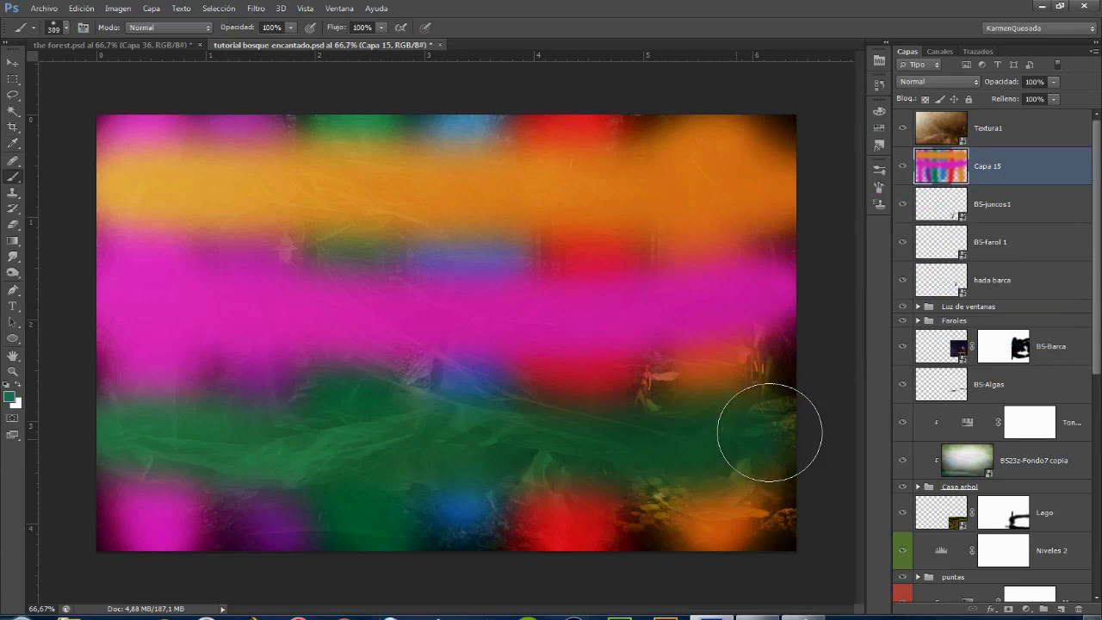
Set Capa 15 to Superponer blending at 30% fill and add a layer mask.
click(931, 82)
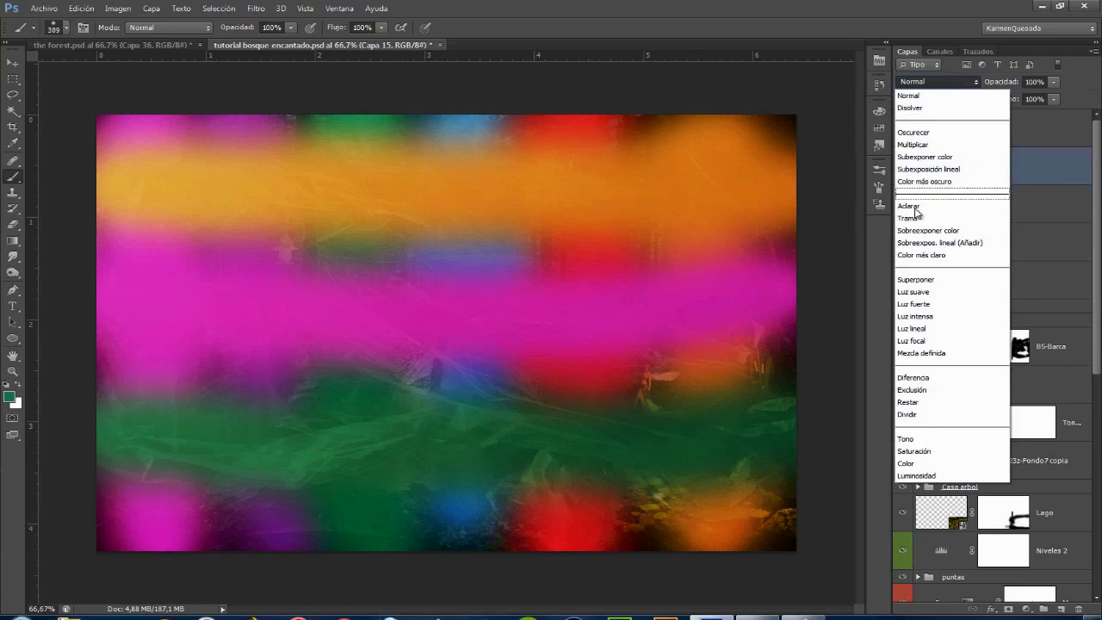
click(920, 279)
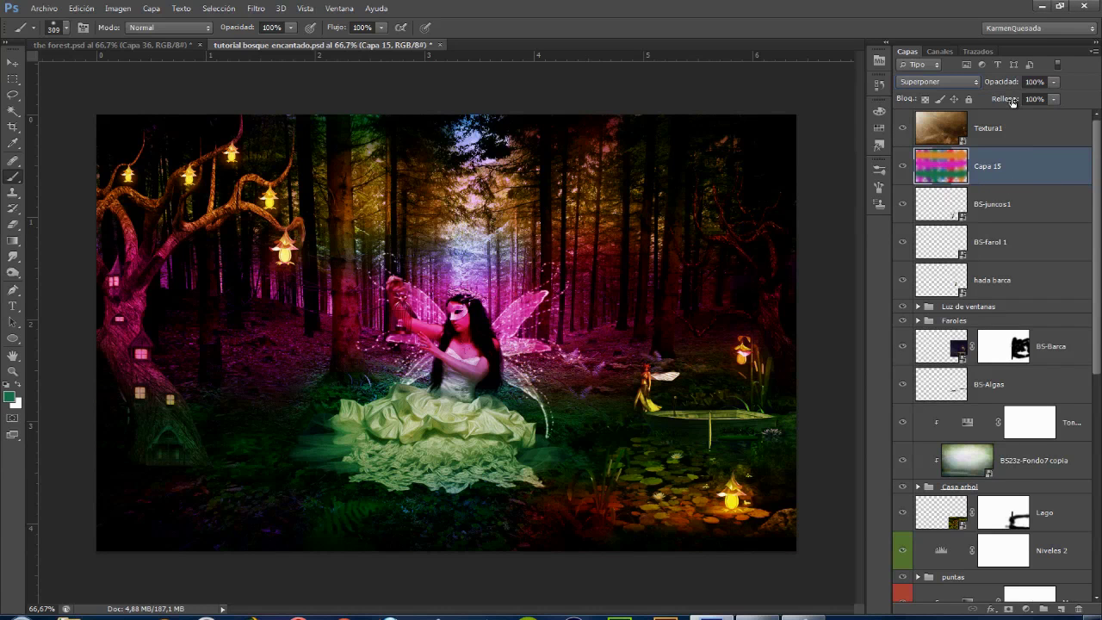
drag(996, 101, 970, 99)
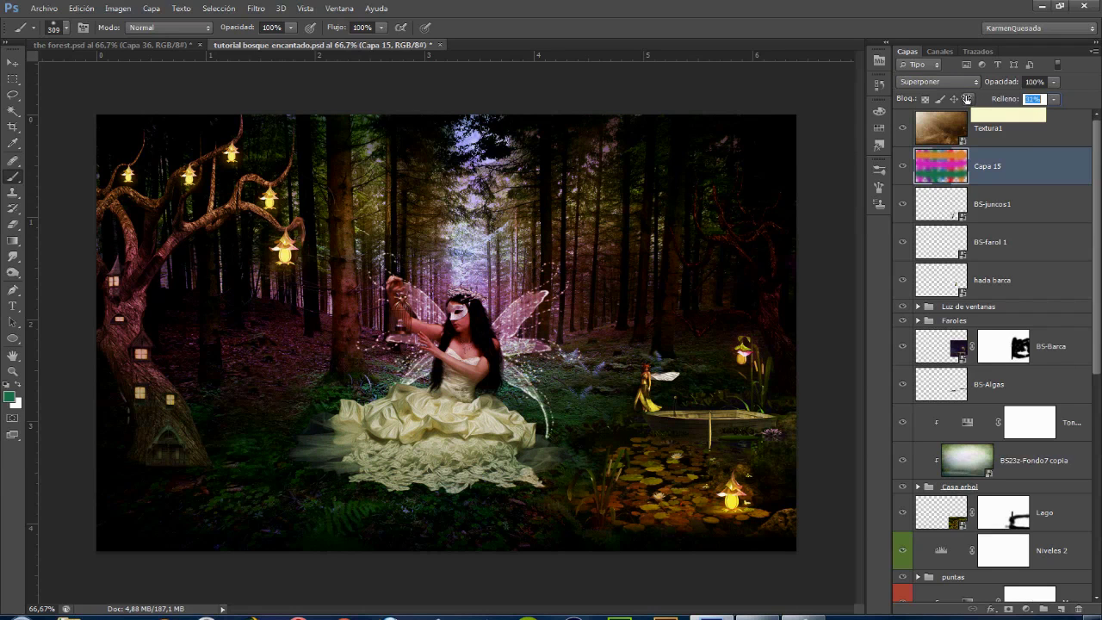
scroll(995, 353, down, 1)
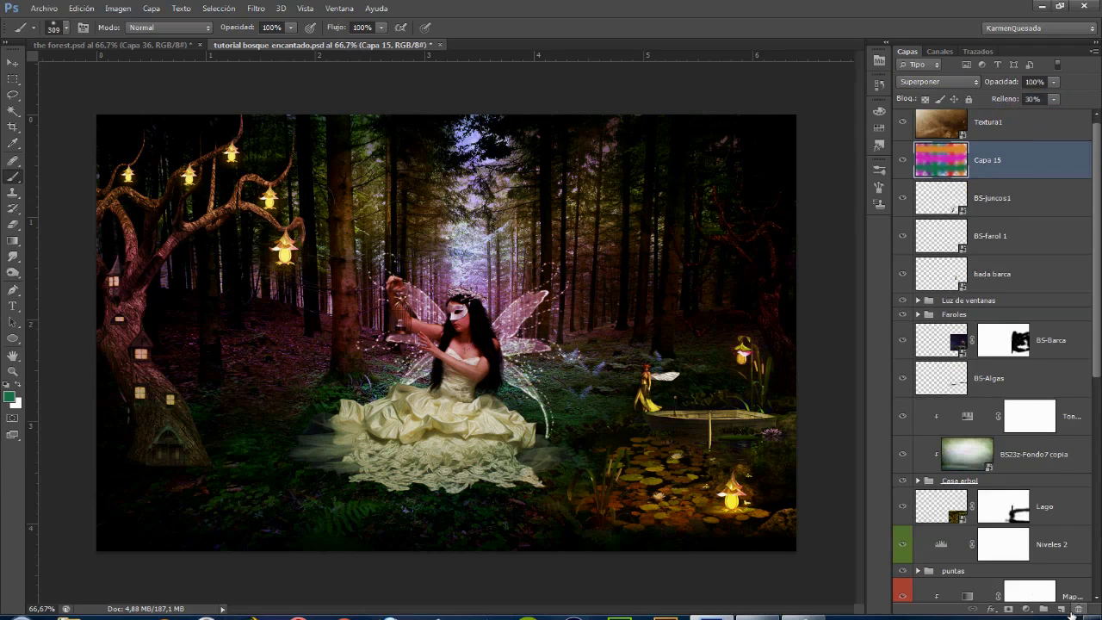
click(1011, 610)
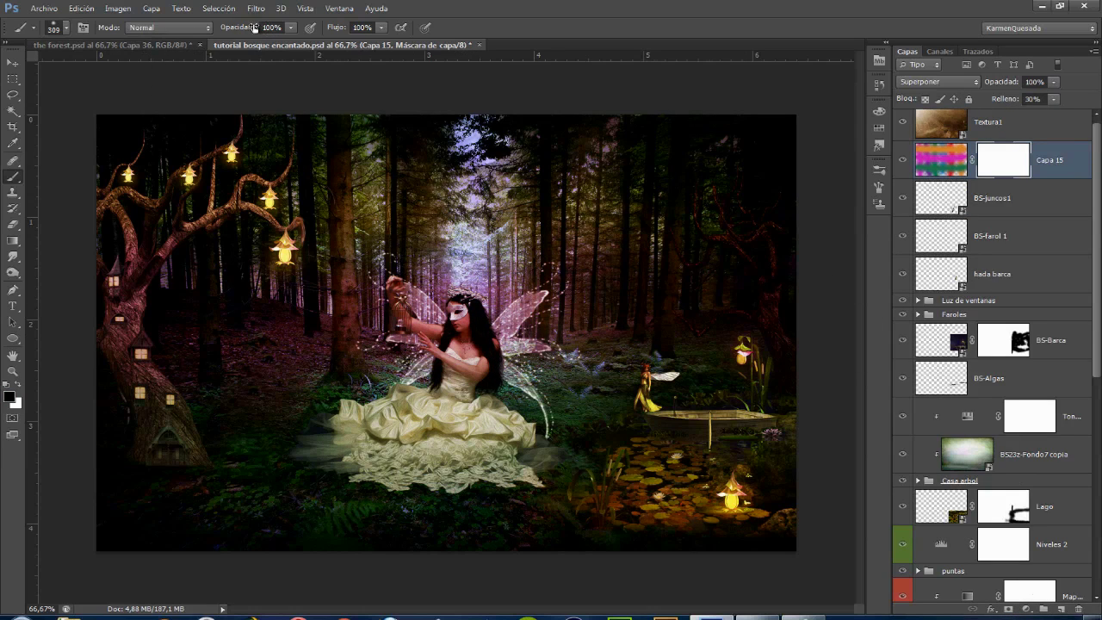
Paint black on the mask with a 23% opacity brush to remove the wash from the fairy.
drag(248, 26, 191, 26)
mouse_move(455, 319)
mouse_down()
mouse_move(461, 345)
mouse_move(498, 354)
mouse_move(420, 345)
mouse_move(493, 439)
mouse_up()
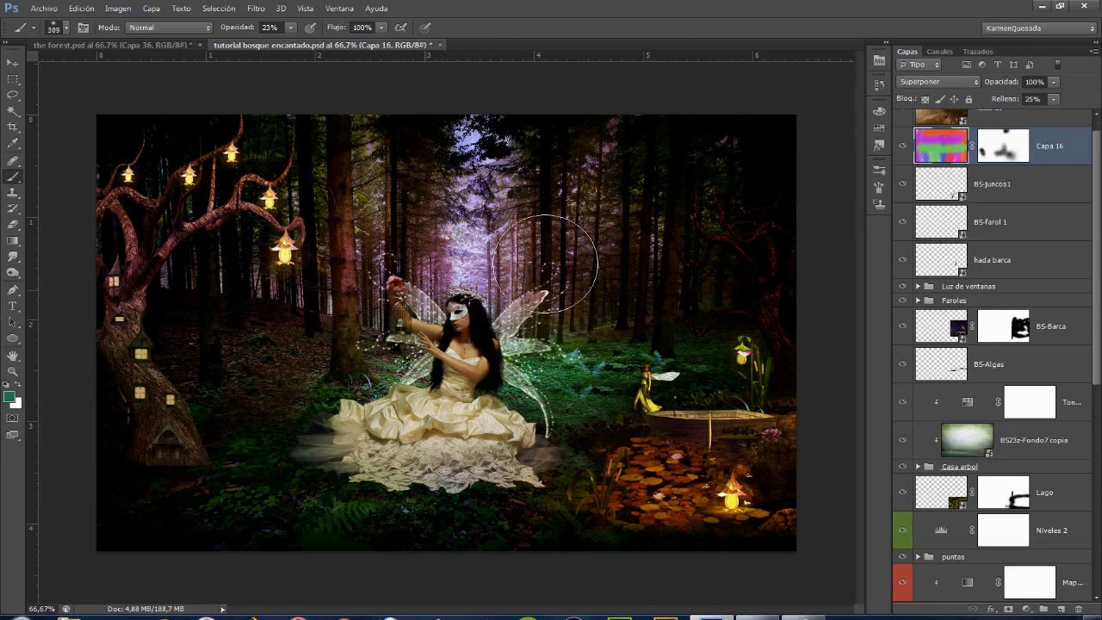
click(903, 147)
click(903, 148)
click(903, 147)
Compare by toggling Textura1 and the colour layer, then select BS-juncos1.
scroll(1033, 269, up, 1)
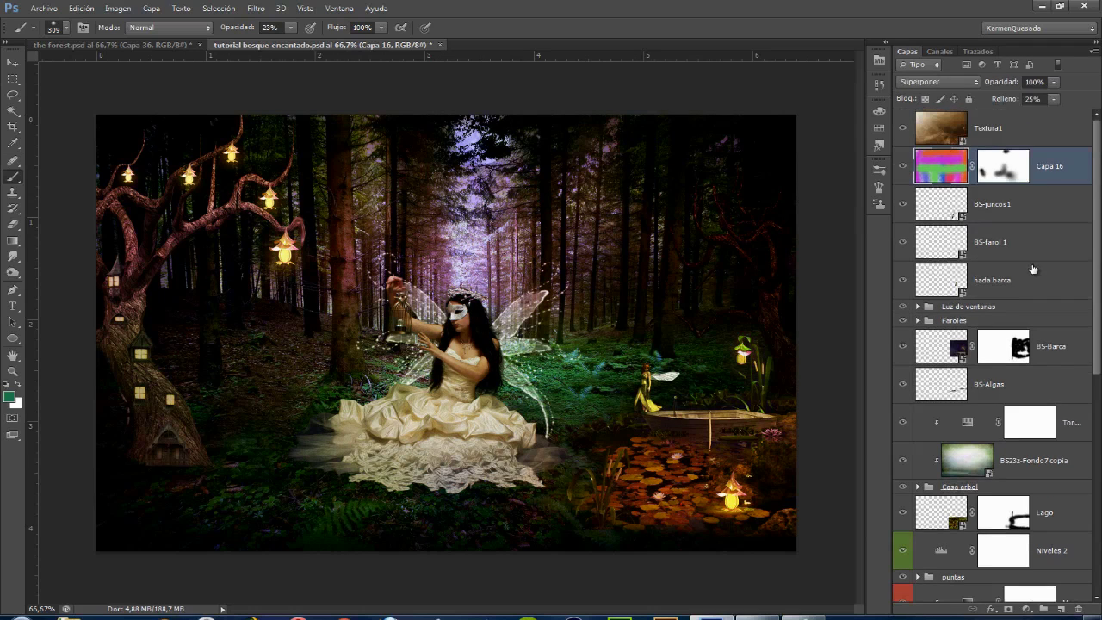
click(903, 129)
click(903, 166)
click(903, 129)
click(1024, 214)
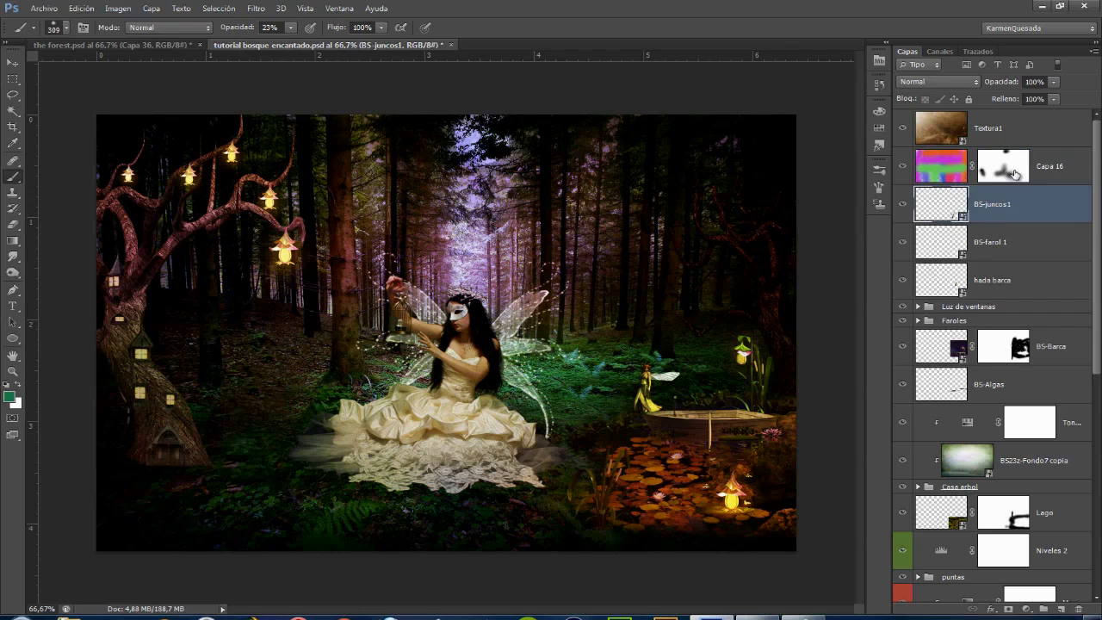
Place textura estrellas.jpg over the upper scene and commit its size.
click(44, 8)
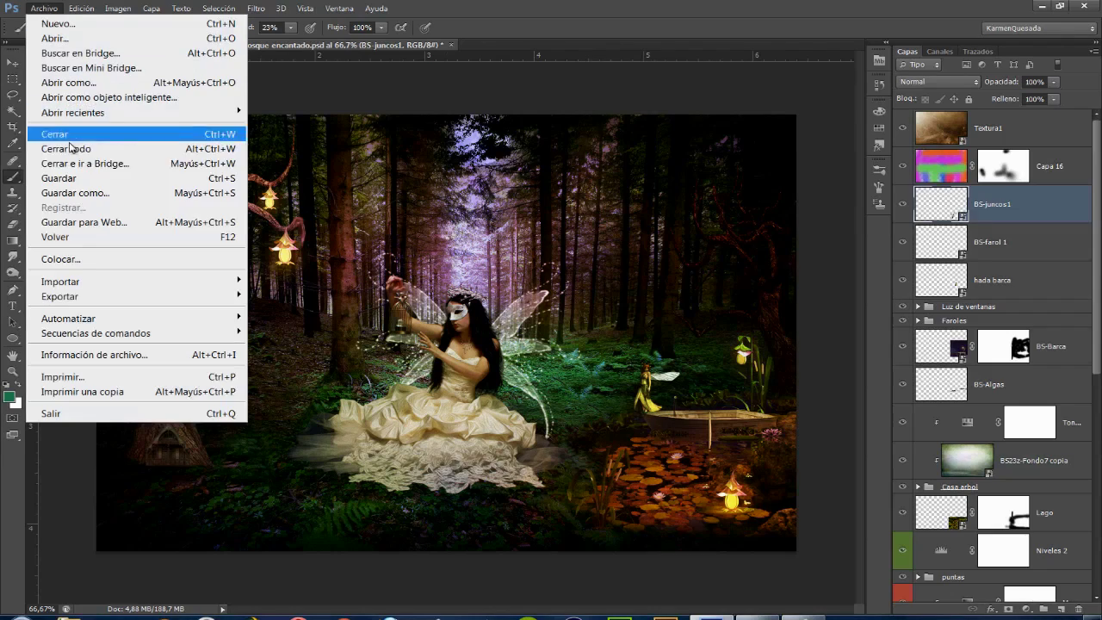
click(65, 260)
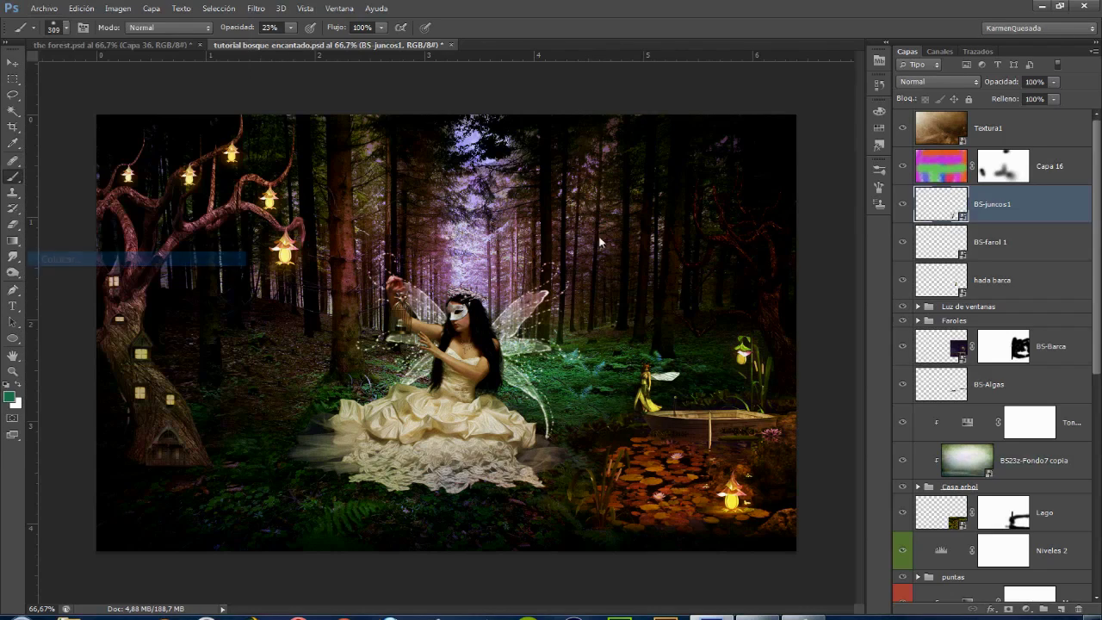
click(461, 306)
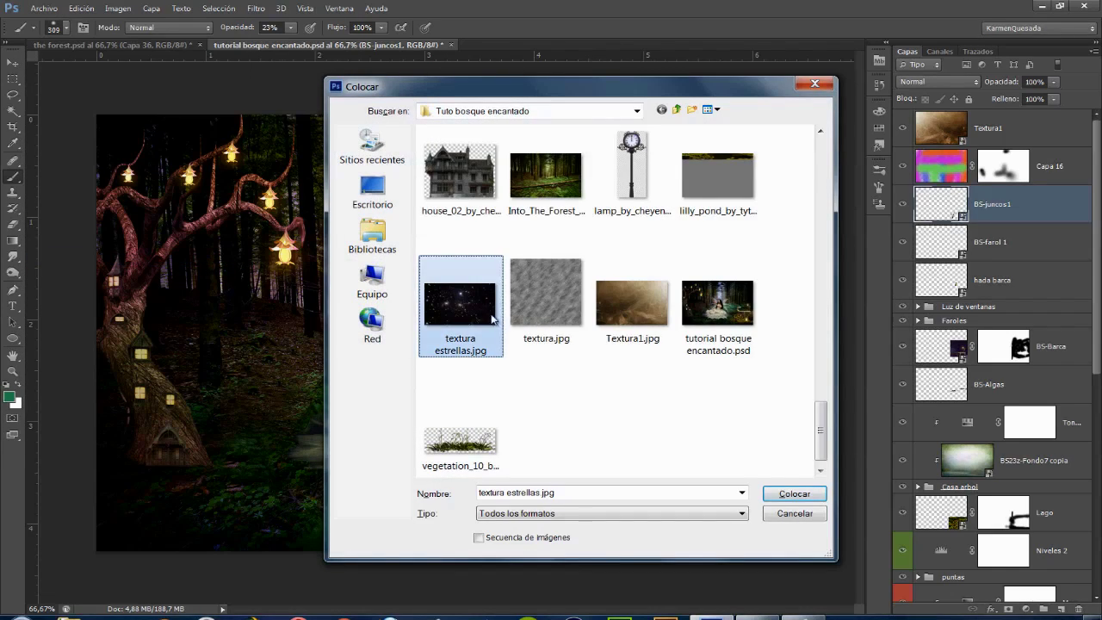
click(795, 493)
mouse_move(447, 491)
mouse_down()
mouse_move(448, 390)
mouse_move(447, 411)
mouse_up()
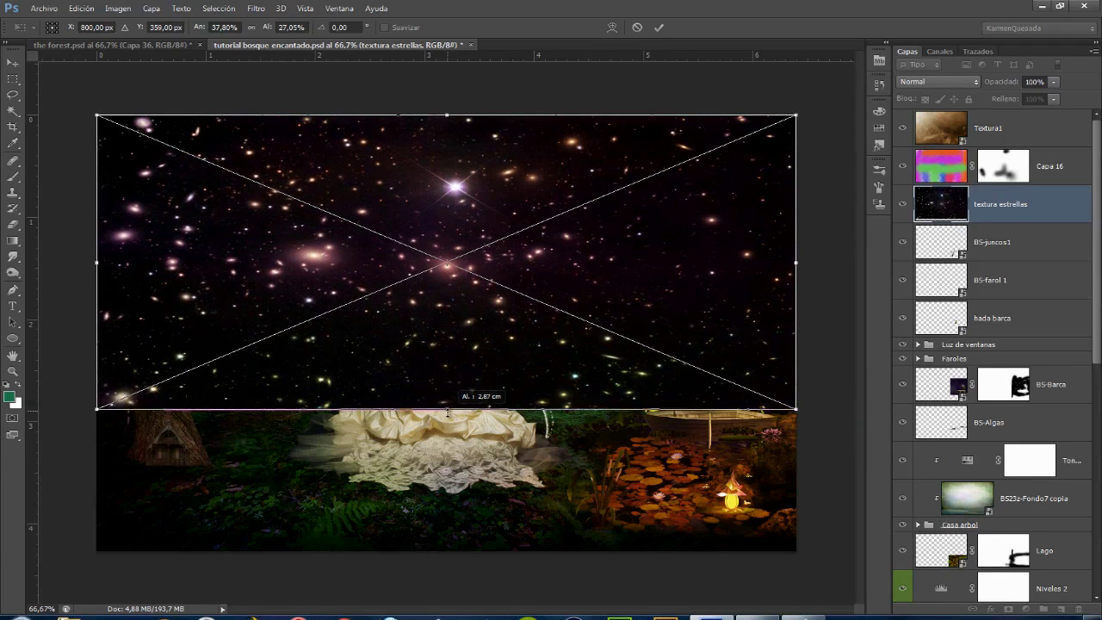
click(658, 28)
Set the star layer to Trama blending at 39% opacity.
scroll(984, 108, down, 2)
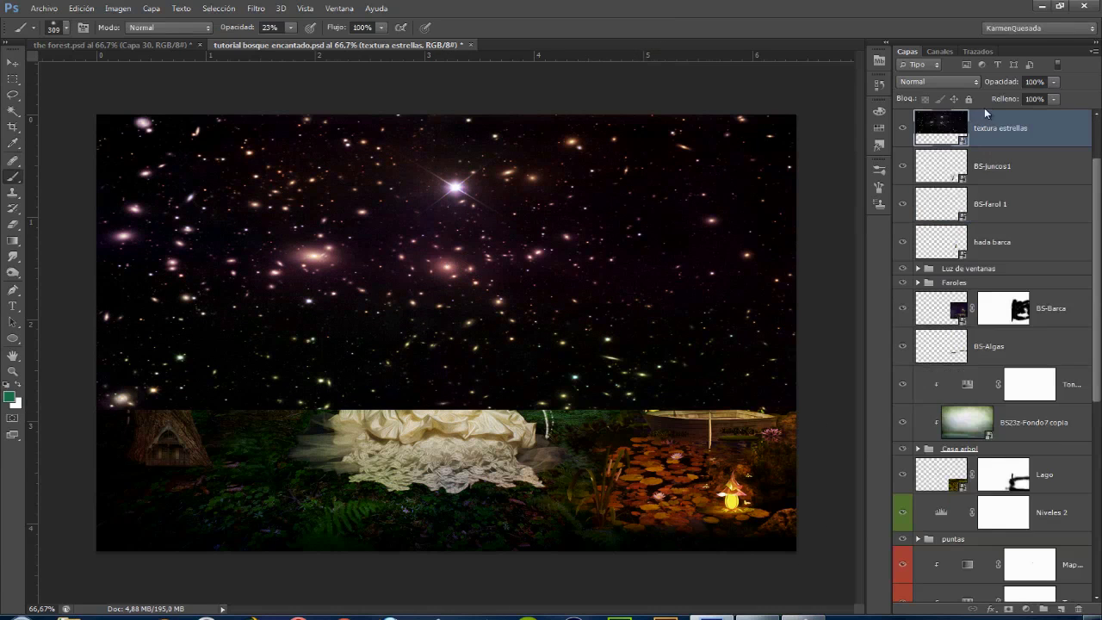
click(937, 81)
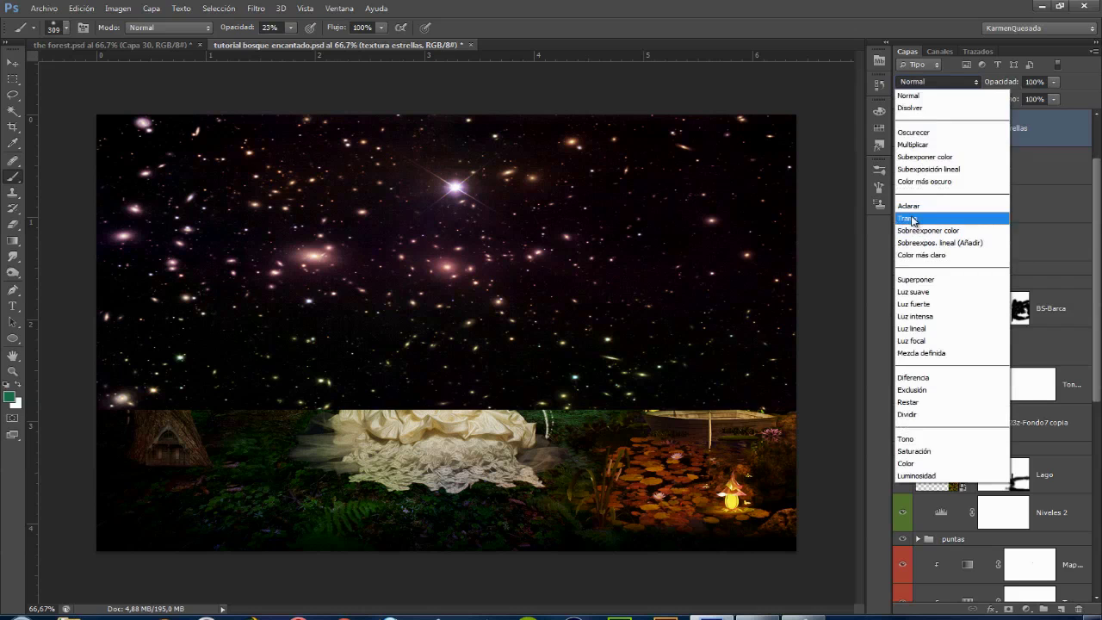
click(965, 226)
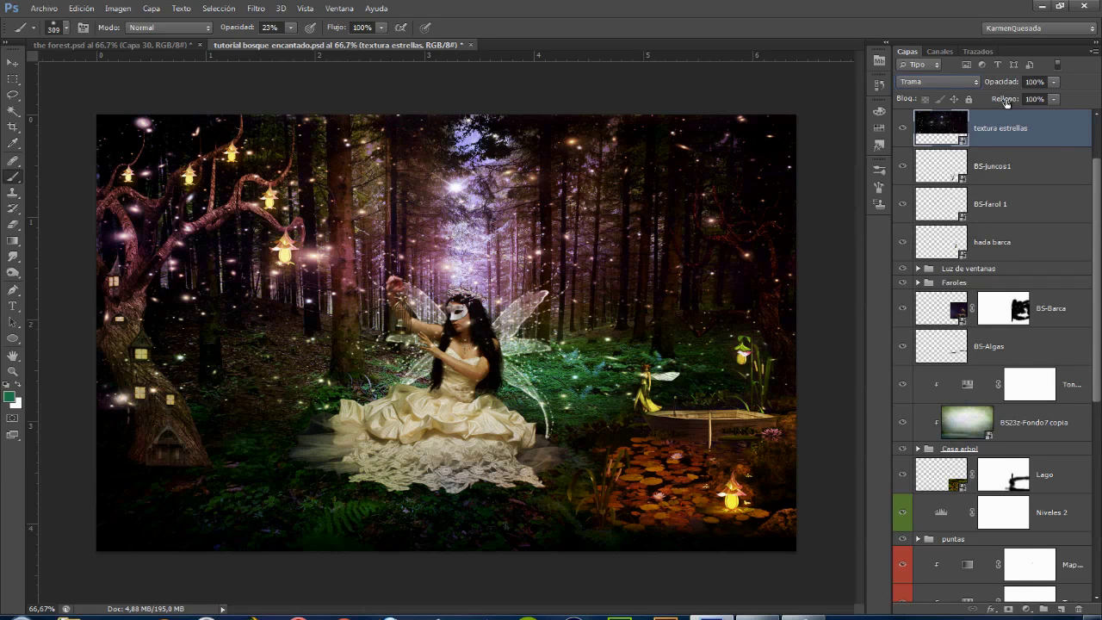
drag(1012, 86, 970, 82)
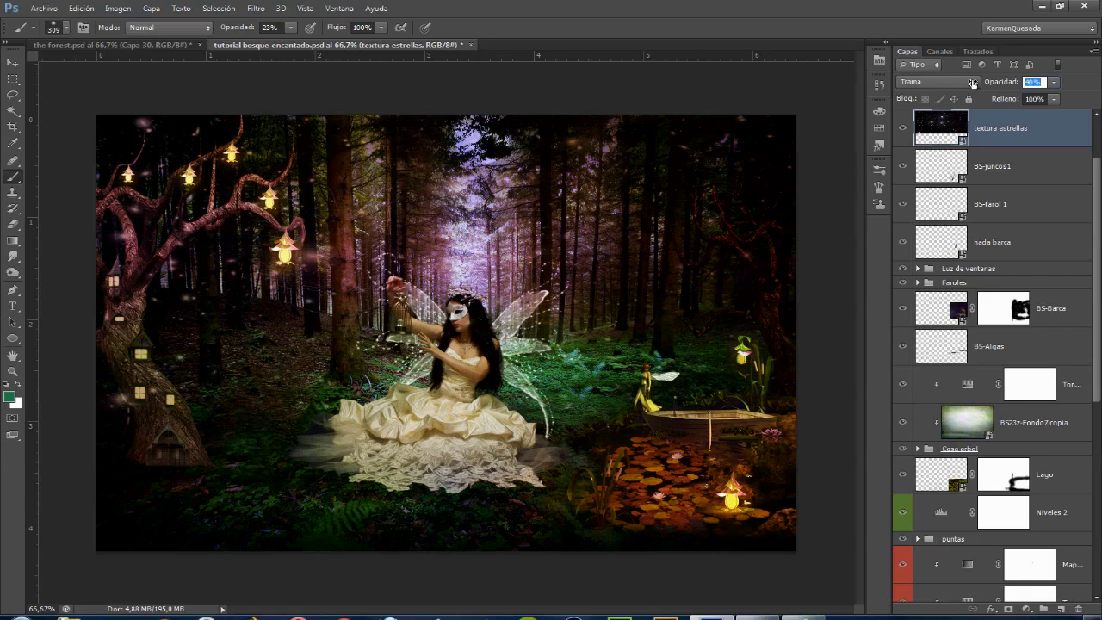
click(903, 129)
Add a mask to the star layer, zoom to 100% and set the brush to 69 px.
click(1007, 609)
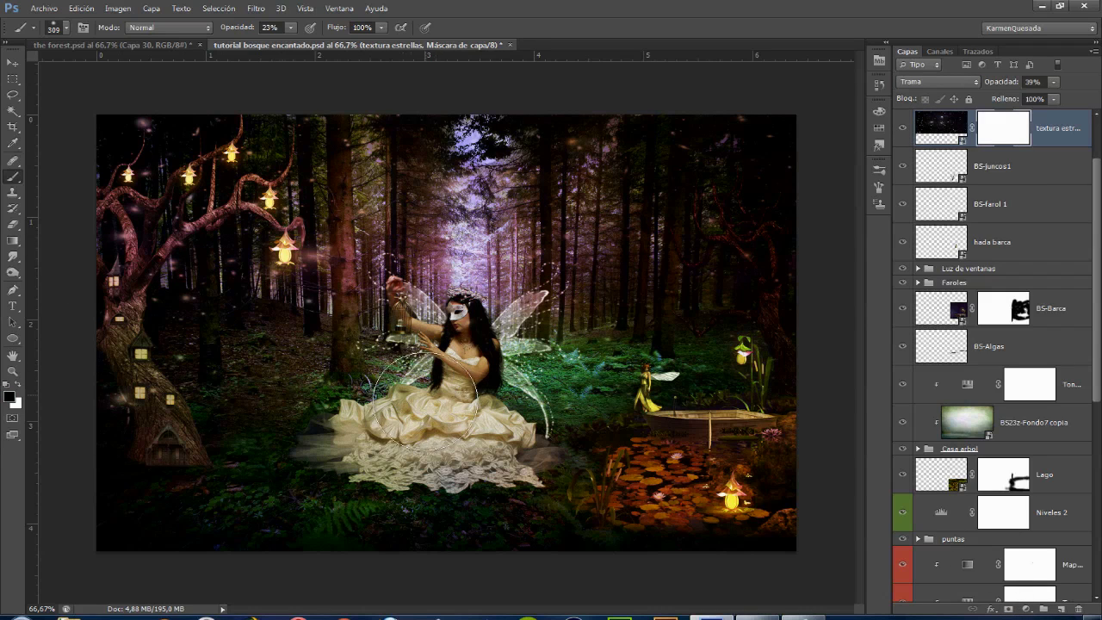
key(ctrl+plus)
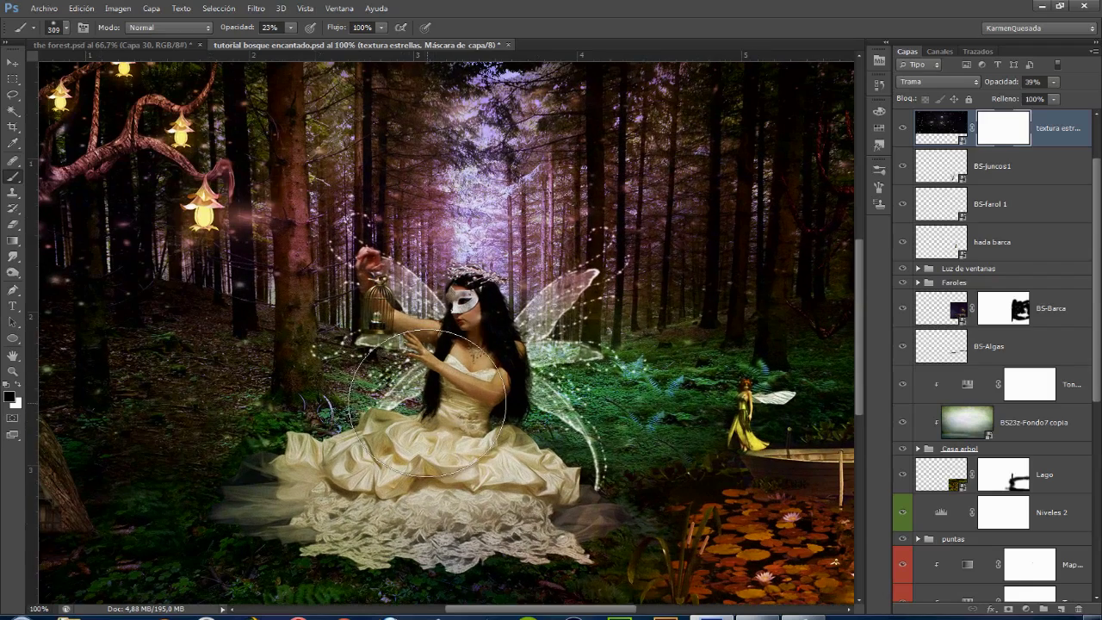
right_click(423, 383)
mouse_move(557, 331)
mouse_down()
mouse_move(483, 331)
mouse_move(543, 325)
mouse_move(383, 472)
mouse_up()
key(Return)
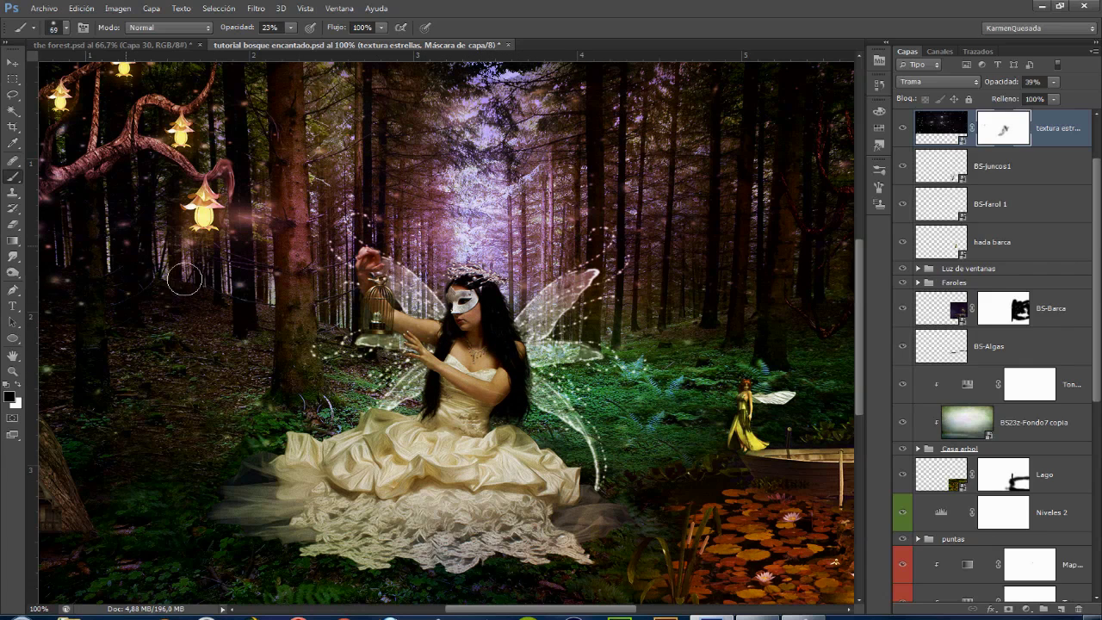
Stretch the star layer down to about 122% height.
drag(313, 329, 517, 334)
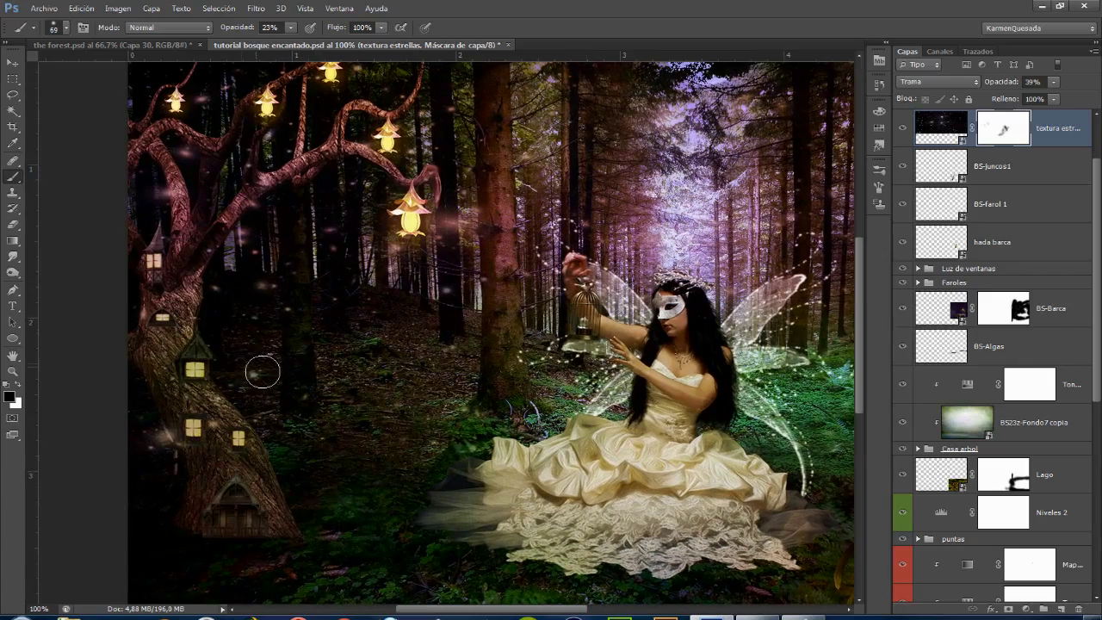
drag(444, 310, 413, 383)
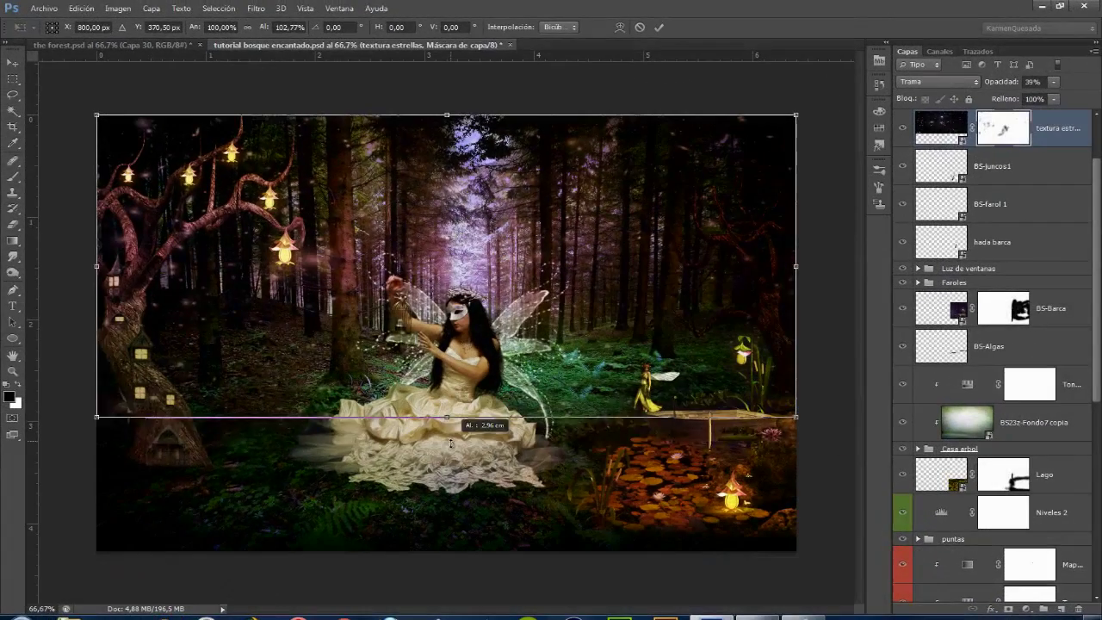
drag(446, 420, 446, 476)
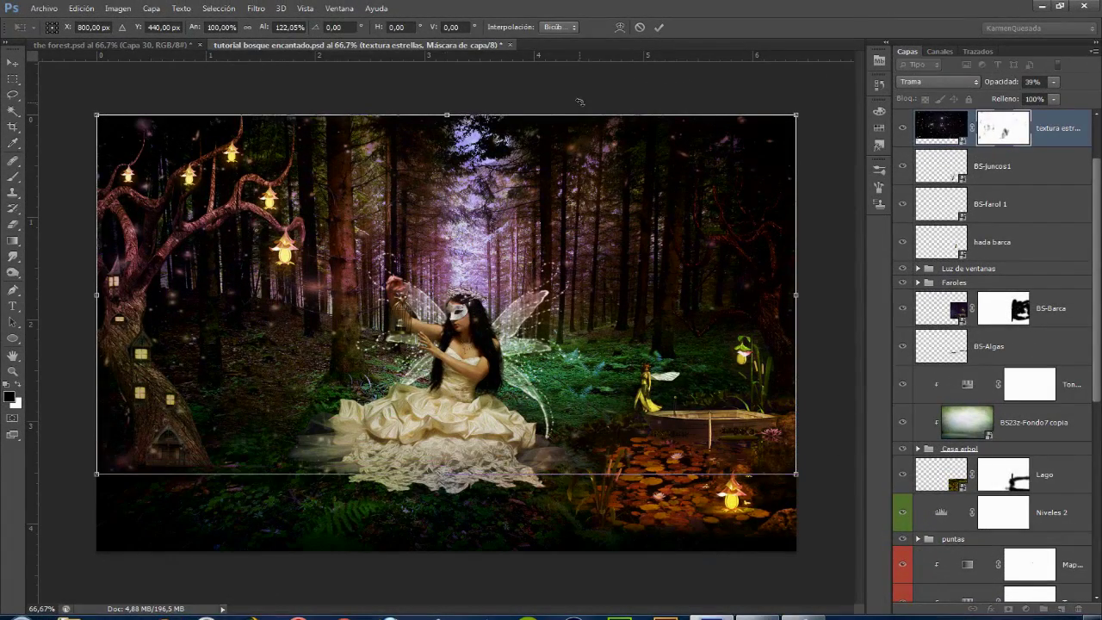
Commit the star stretch and move BS-Árbol copia with Niveles 5 out of Casa arbol above Lago.
click(659, 27)
scroll(971, 361, down, 3)
scroll(971, 361, down, 3)
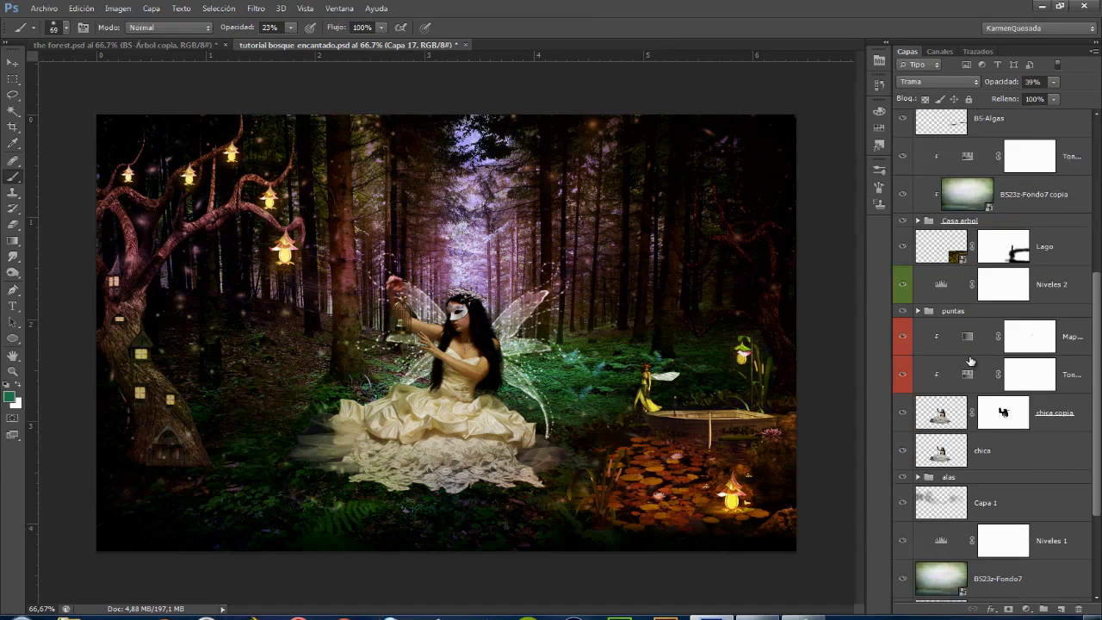
click(918, 220)
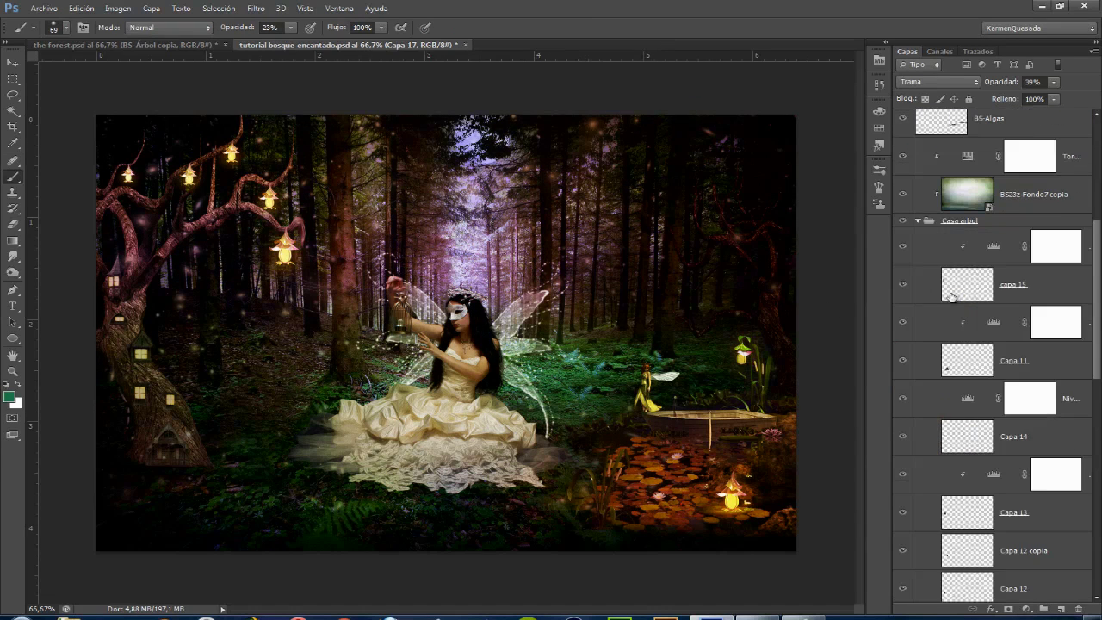
scroll(1006, 326, down, 3)
scroll(1006, 326, down, 2)
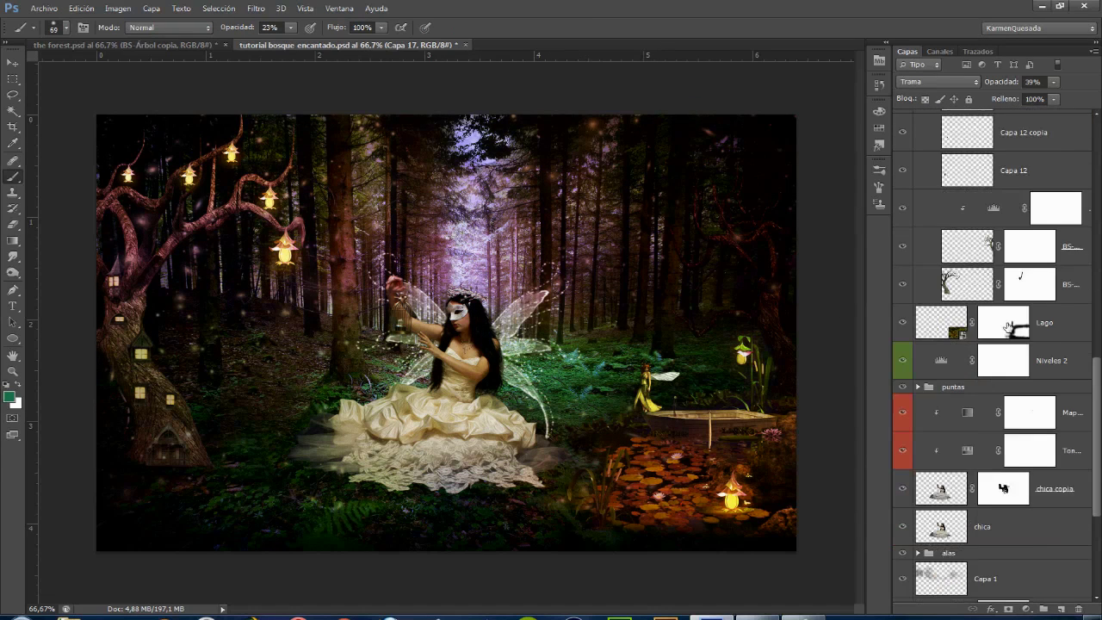
drag(1010, 326, 882, 258)
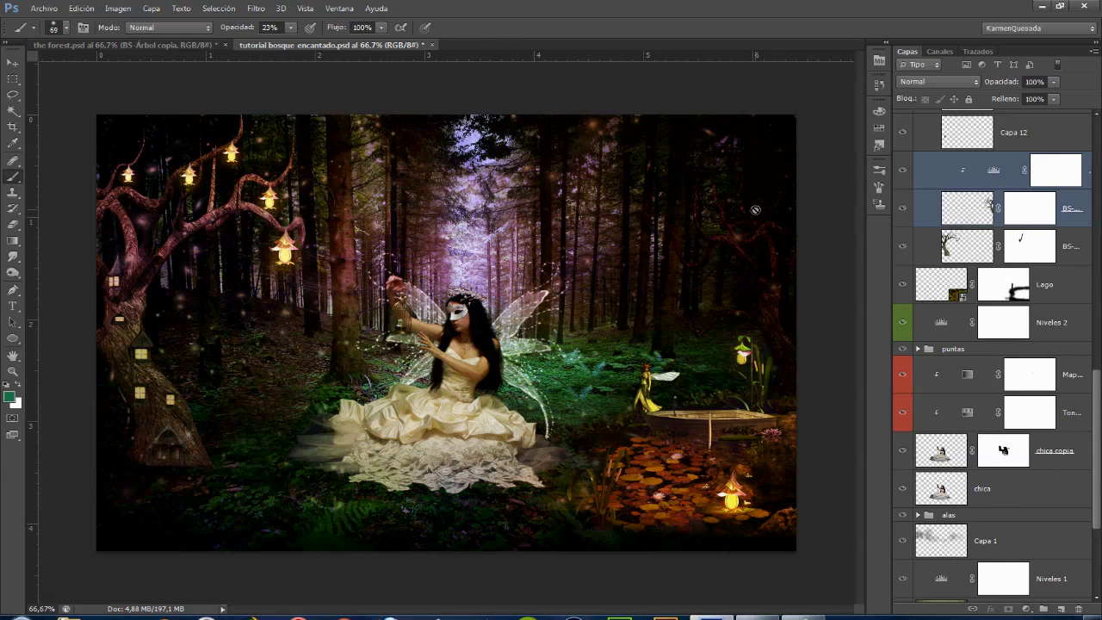
scroll(977, 171, down, 1)
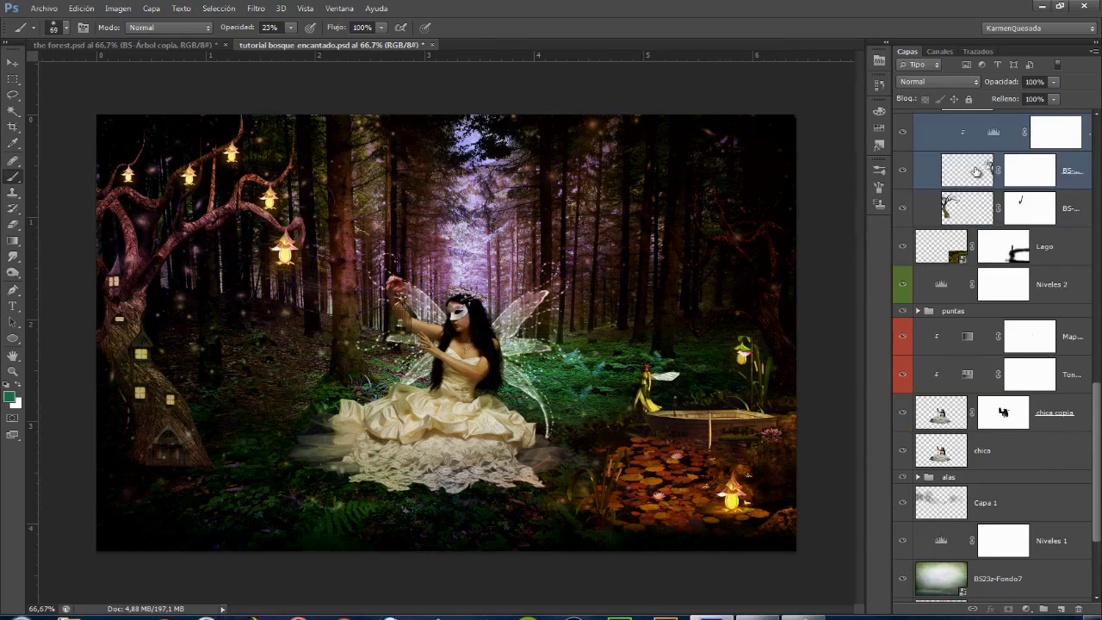
mouse_move(968, 174)
mouse_down()
mouse_move(951, 245)
mouse_move(952, 229)
mouse_up()
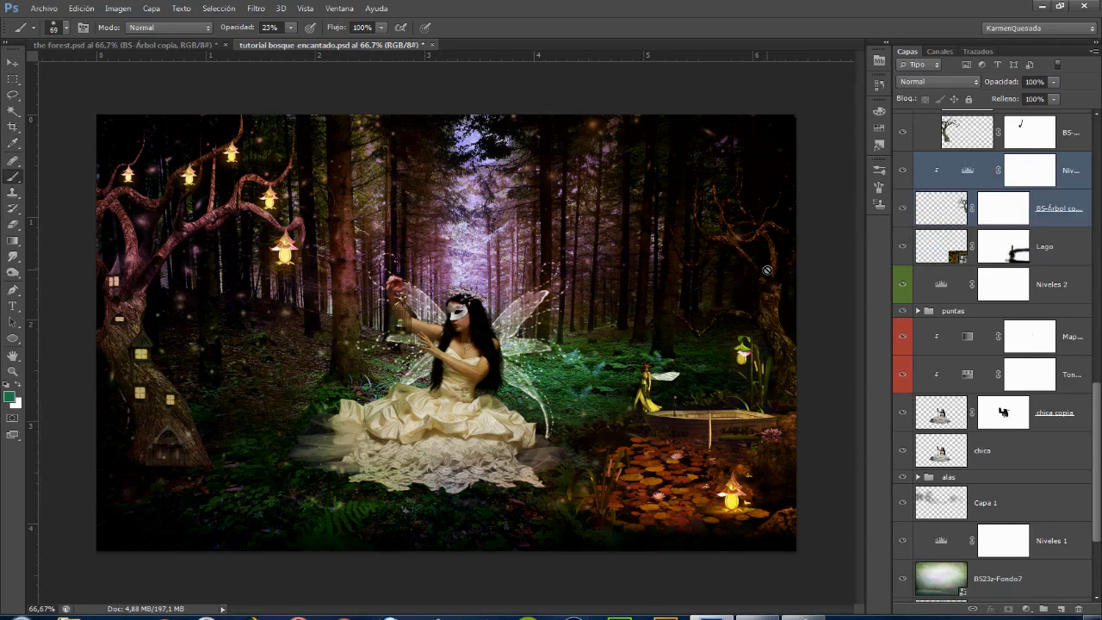
scroll(944, 276, up, 5)
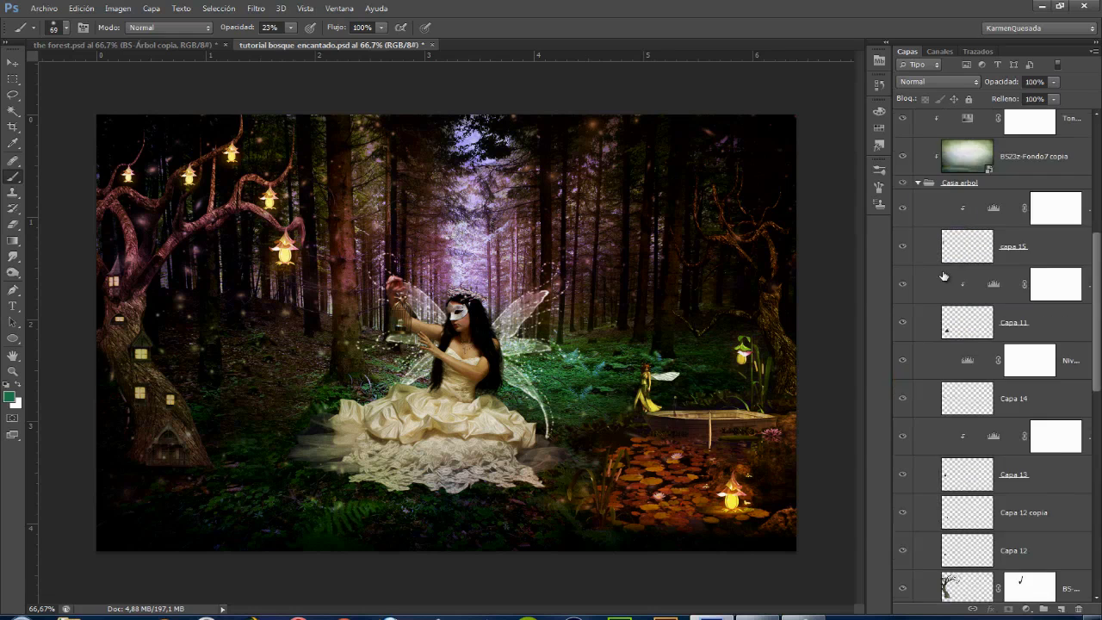
click(920, 183)
Select Lago, then target the Niveles 5 adjustment's layer mask.
scroll(981, 243, down, 2)
scroll(983, 246, up, 2)
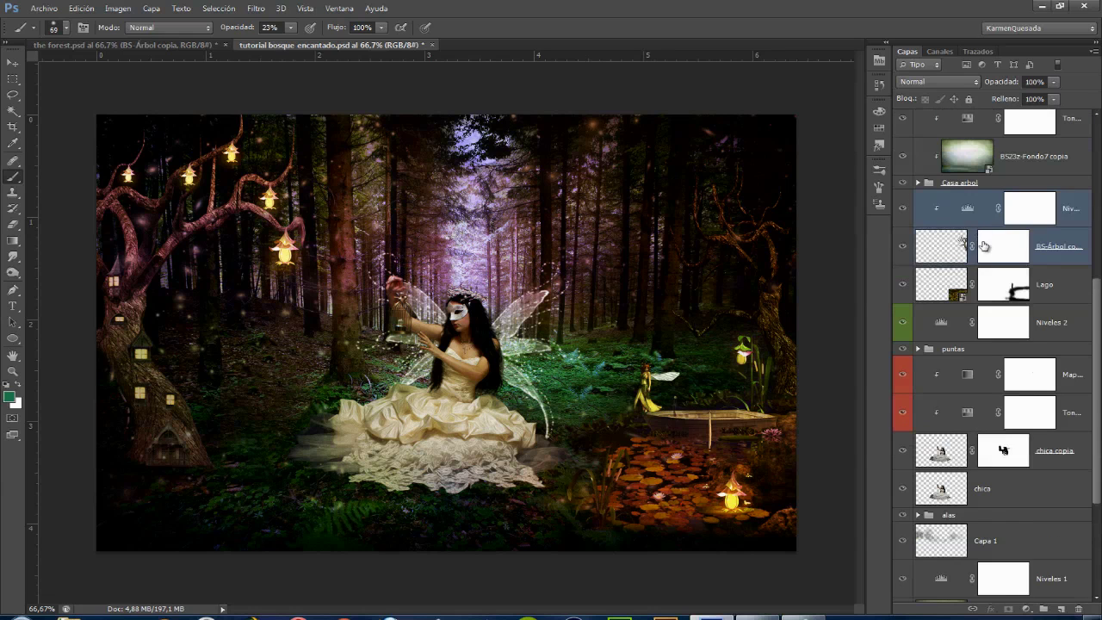
click(1083, 212)
click(1068, 284)
scroll(1072, 310, up, 2)
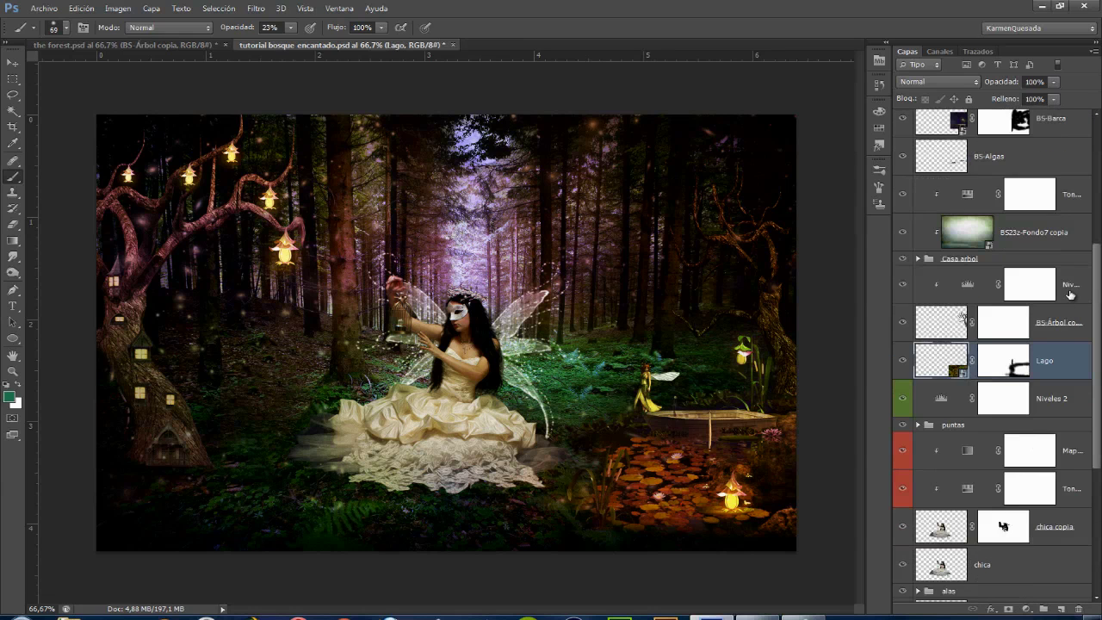
click(1042, 295)
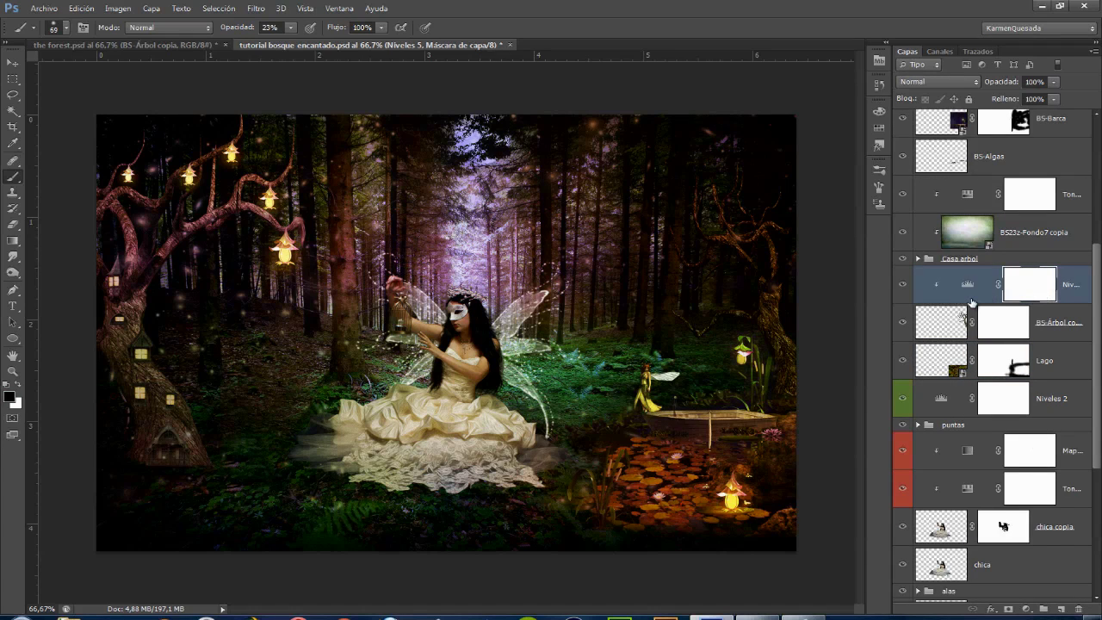
Open the BS-Terreno árbol.png image.
click(43, 8)
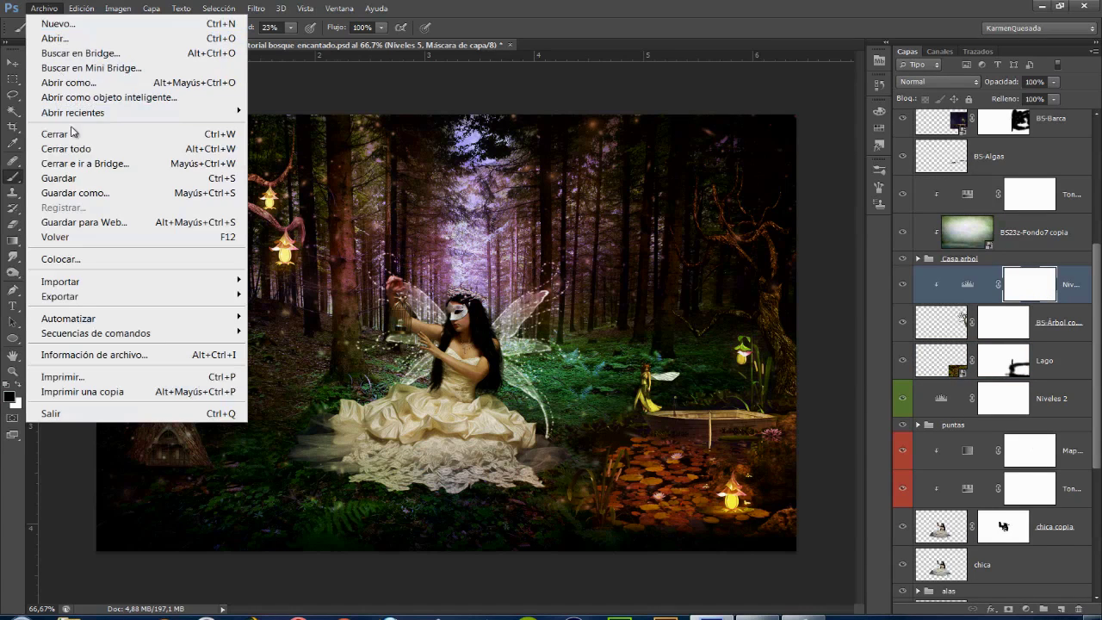
click(55, 38)
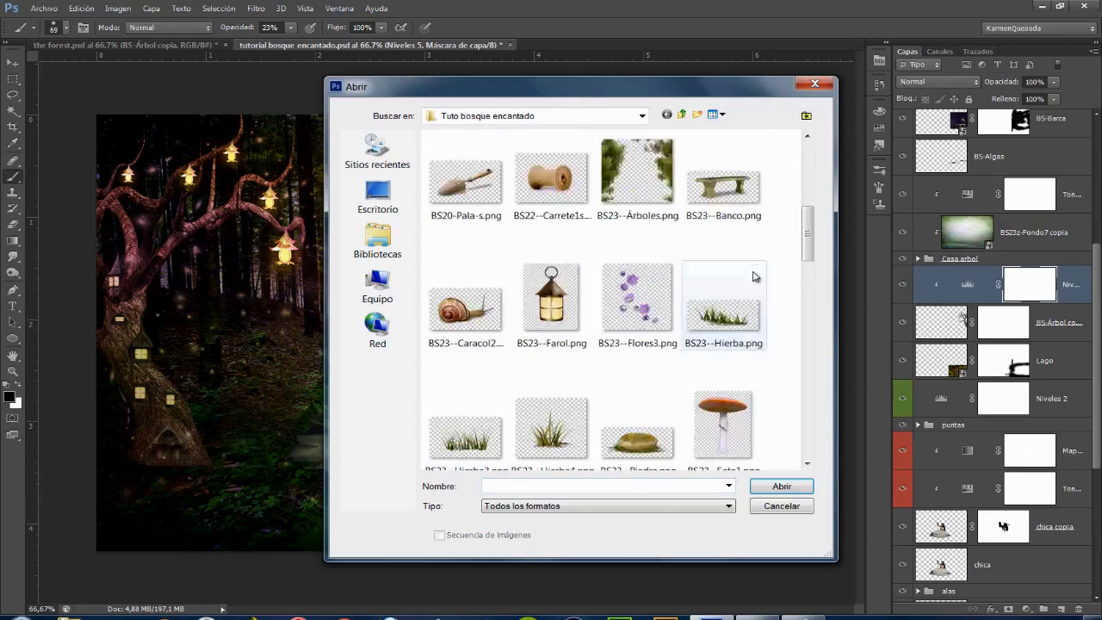
scroll(751, 275, down, 3)
scroll(582, 319, down, 2)
click(724, 366)
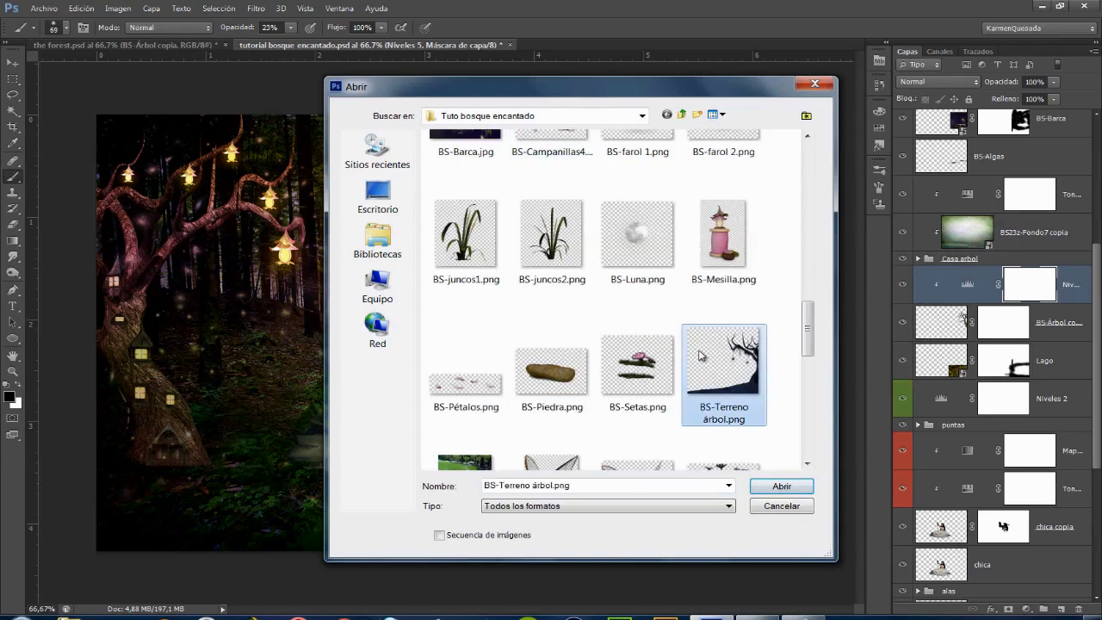
click(781, 487)
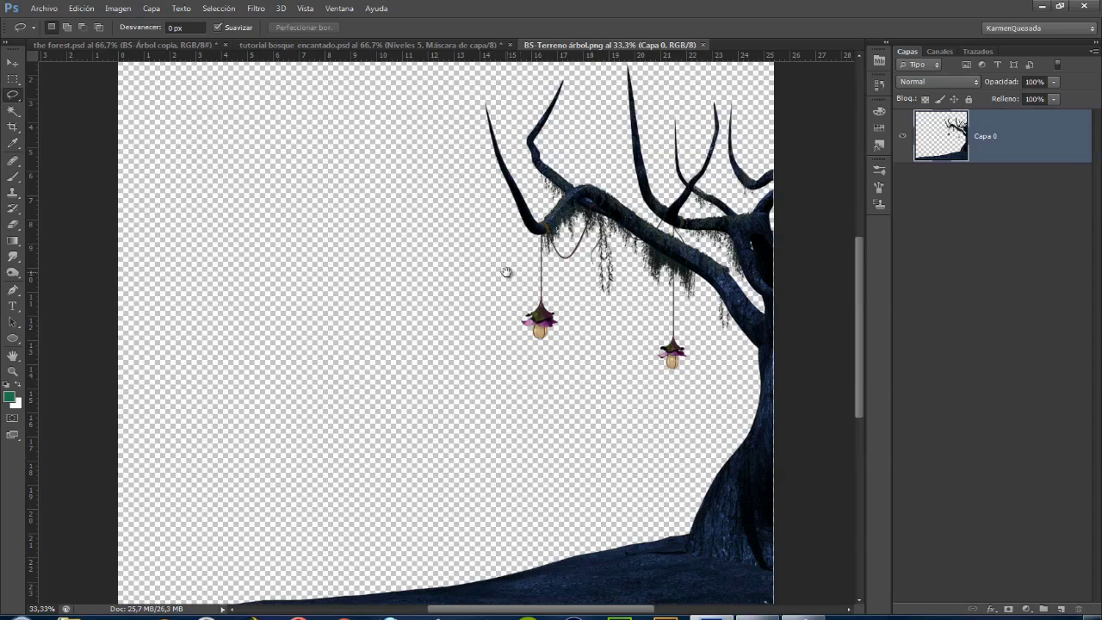
Lasso the left hanging lamp with its chain and move it into the composite as Capa 18.
key(l)
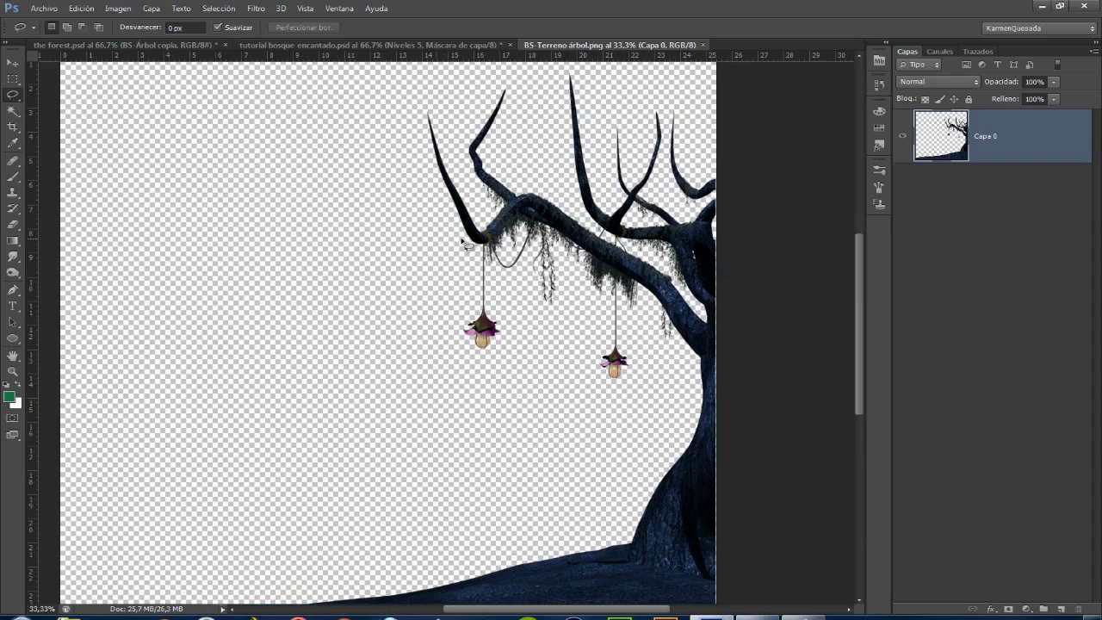
drag(466, 248, 480, 236)
mouse_move(465, 247)
mouse_down()
mouse_move(458, 267)
mouse_move(516, 224)
mouse_move(609, 297)
mouse_up()
key(v)
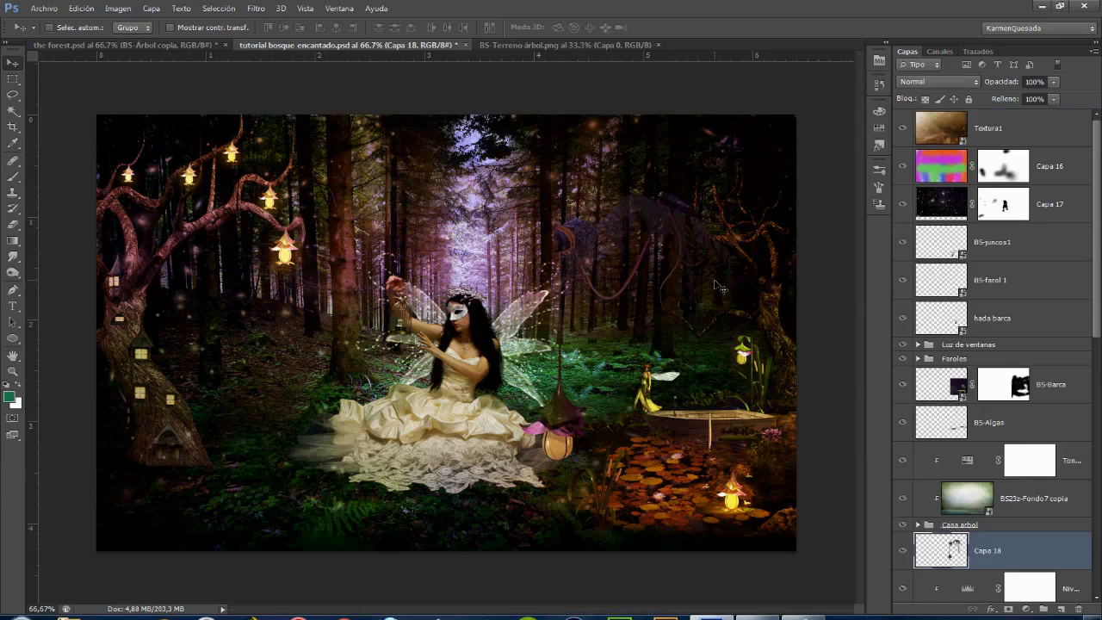
key(ctrl+t)
Scale the lamp to about 21% near the dark tree and commit it.
mouse_move(744, 186)
mouse_down()
mouse_move(671, 286)
mouse_move(732, 251)
mouse_move(689, 248)
mouse_up()
key(ctrl+plus)
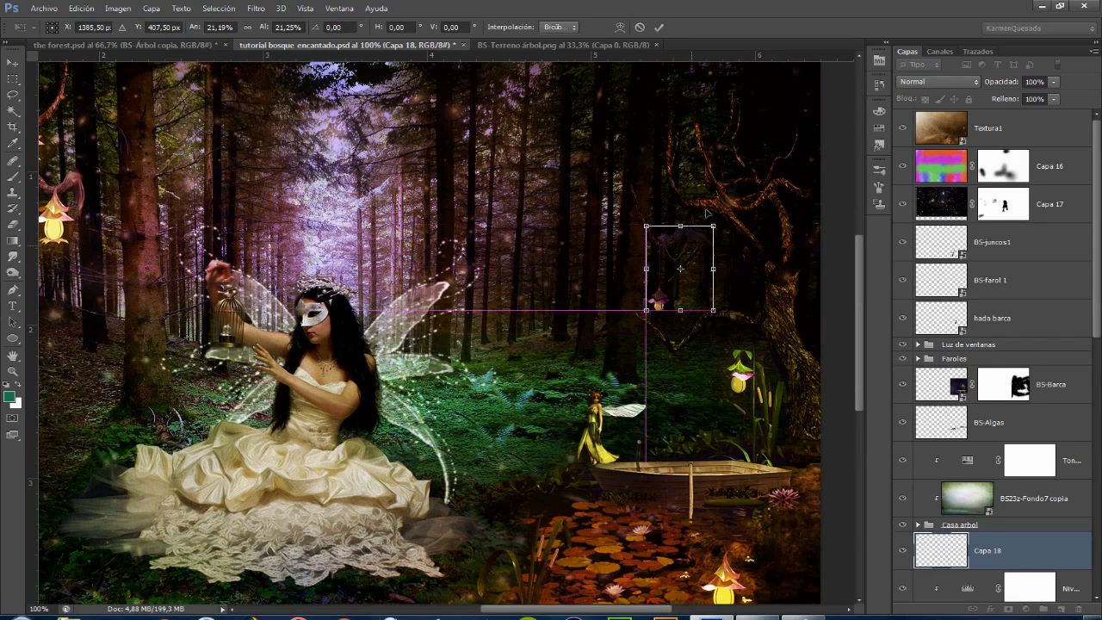
click(658, 27)
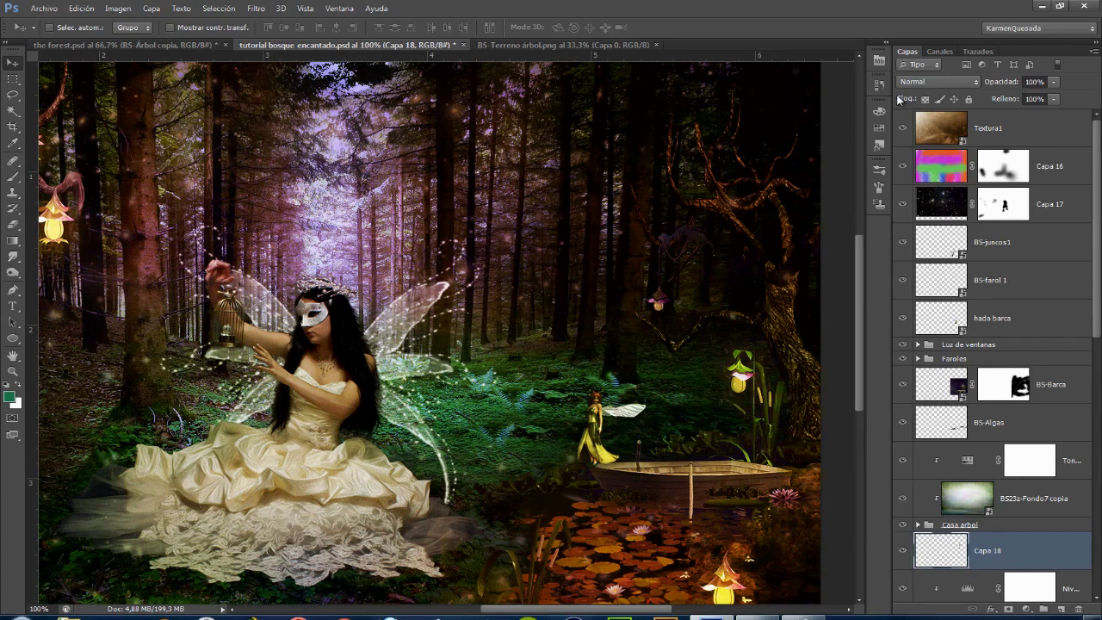
Set up the Eraser at 12% opacity and size 30.
click(13, 225)
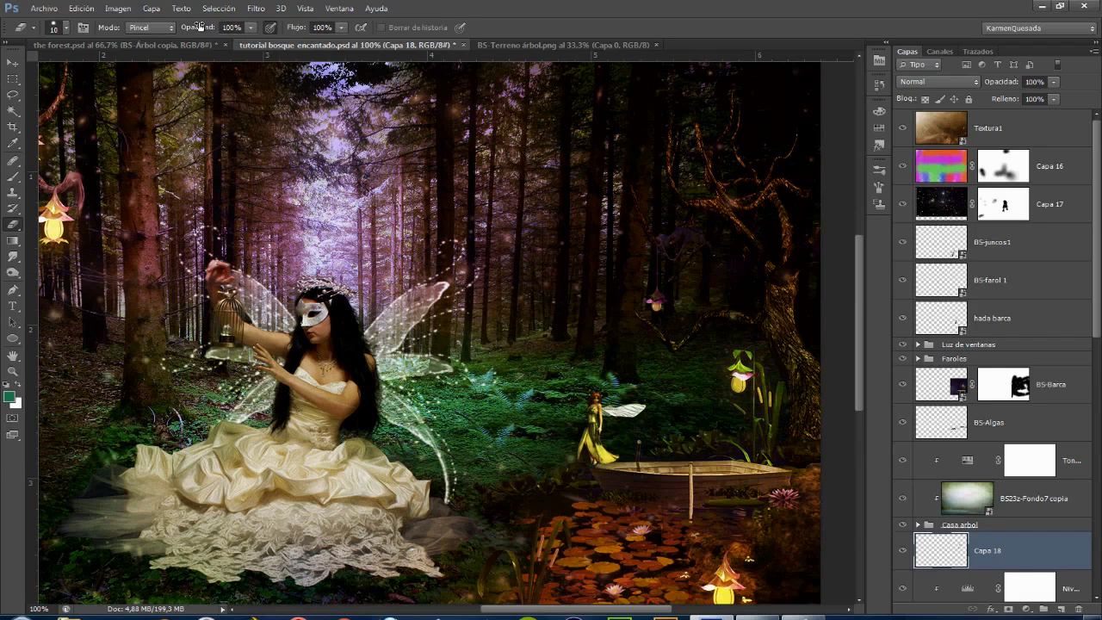
drag(199, 27, 160, 31)
key(bracketright)
key(bracketright)
Lasso the right lantern in the tree image and drag it into the forest composite.
key(ctrl+Tab)
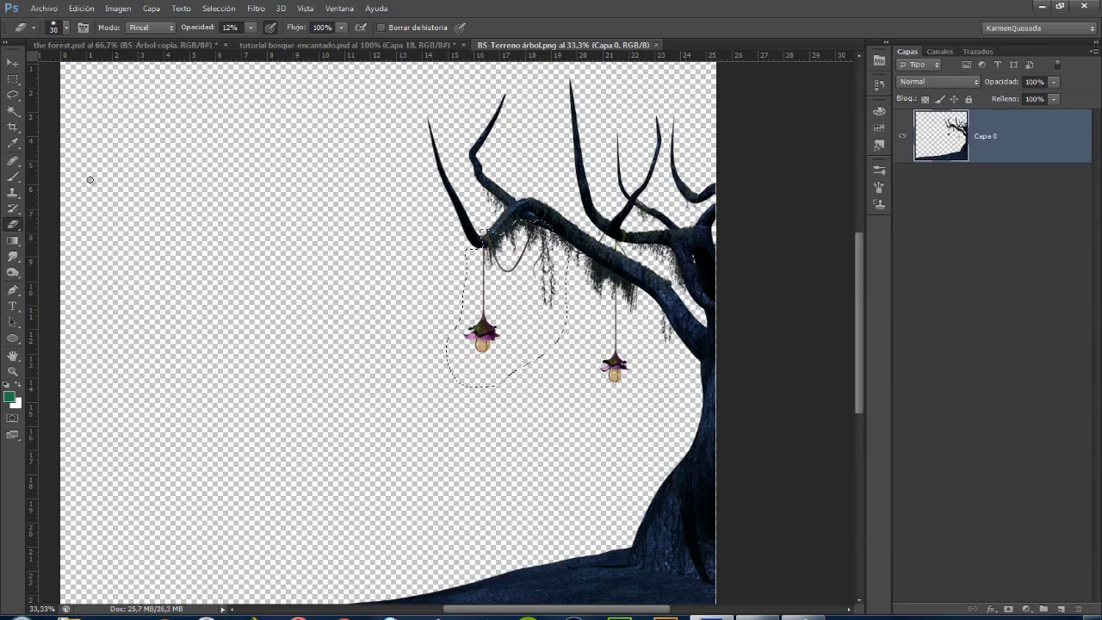
click(13, 94)
mouse_move(575, 287)
mouse_down()
mouse_move(573, 308)
mouse_move(579, 272)
mouse_move(599, 269)
mouse_up()
click(13, 63)
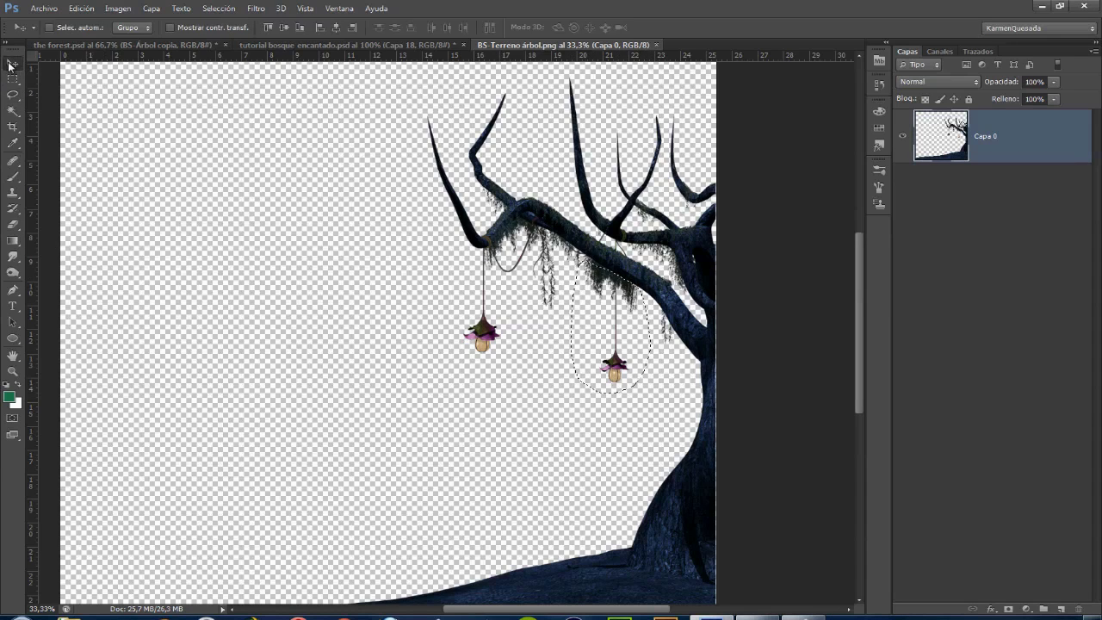
drag(626, 319, 301, 53)
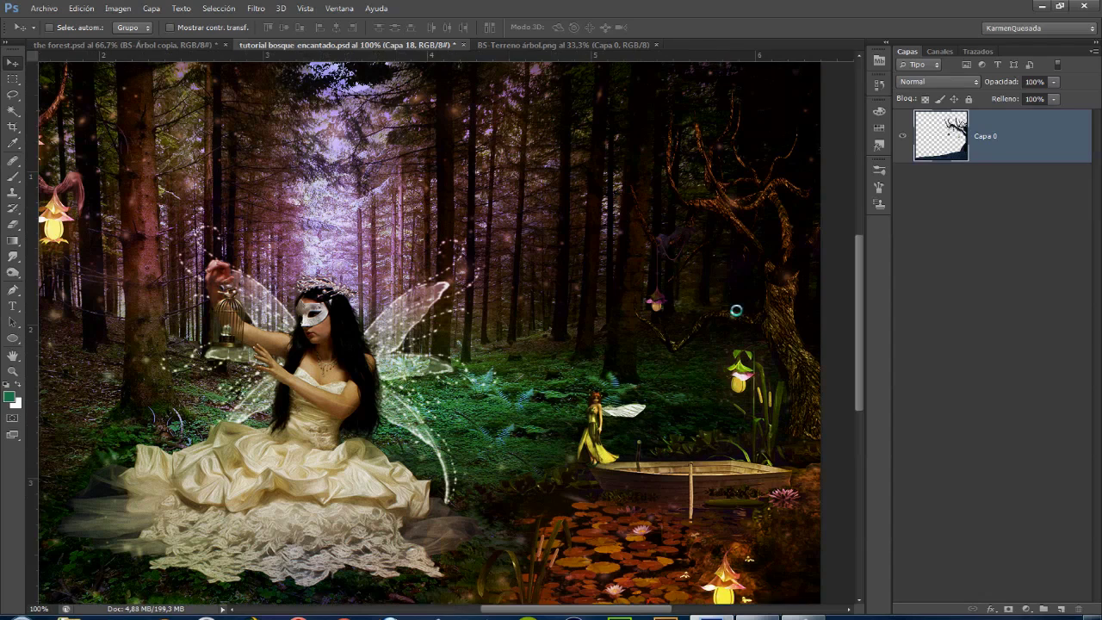
drag(302, 54, 744, 348)
Scale the new lantern to about 25% beside the right-hand tree and zoom out.
key(ctrl+t)
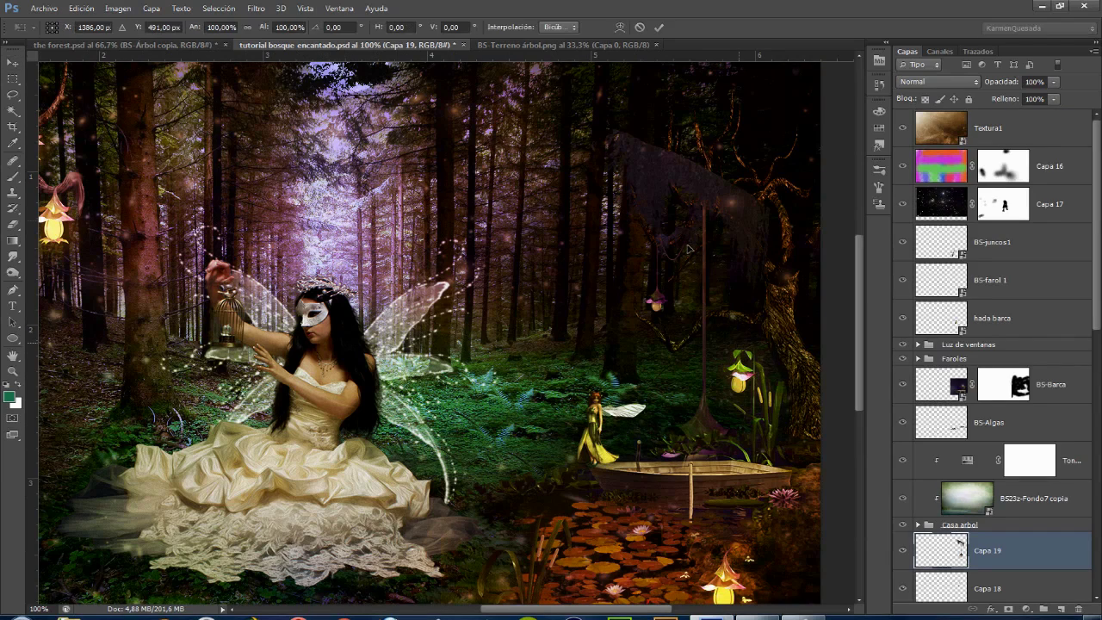
drag(771, 129, 702, 274)
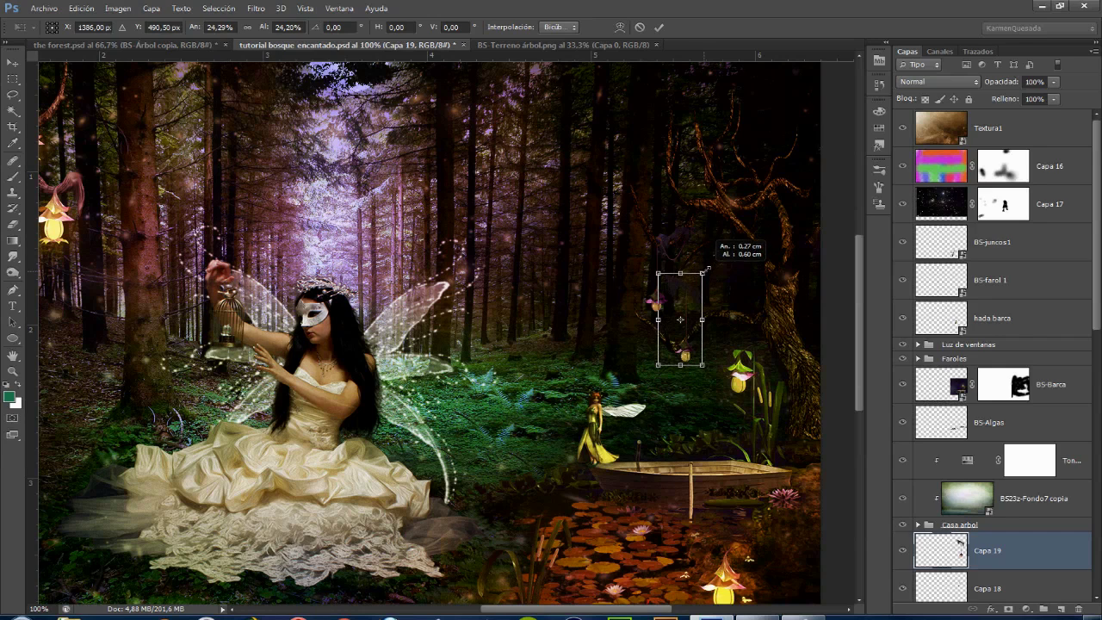
drag(703, 272, 726, 247)
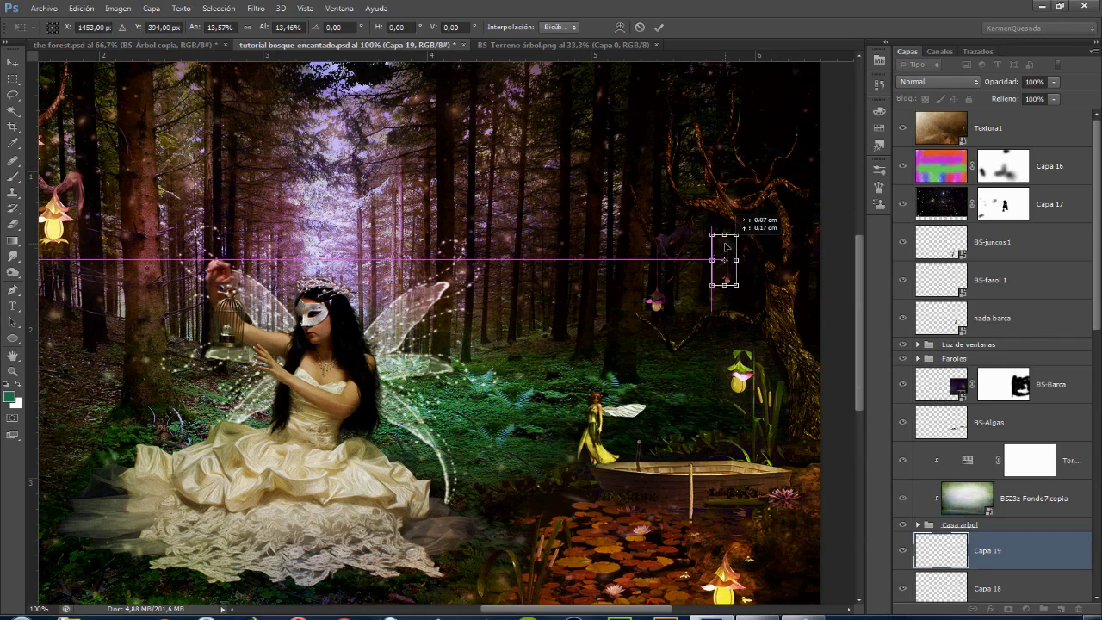
click(659, 26)
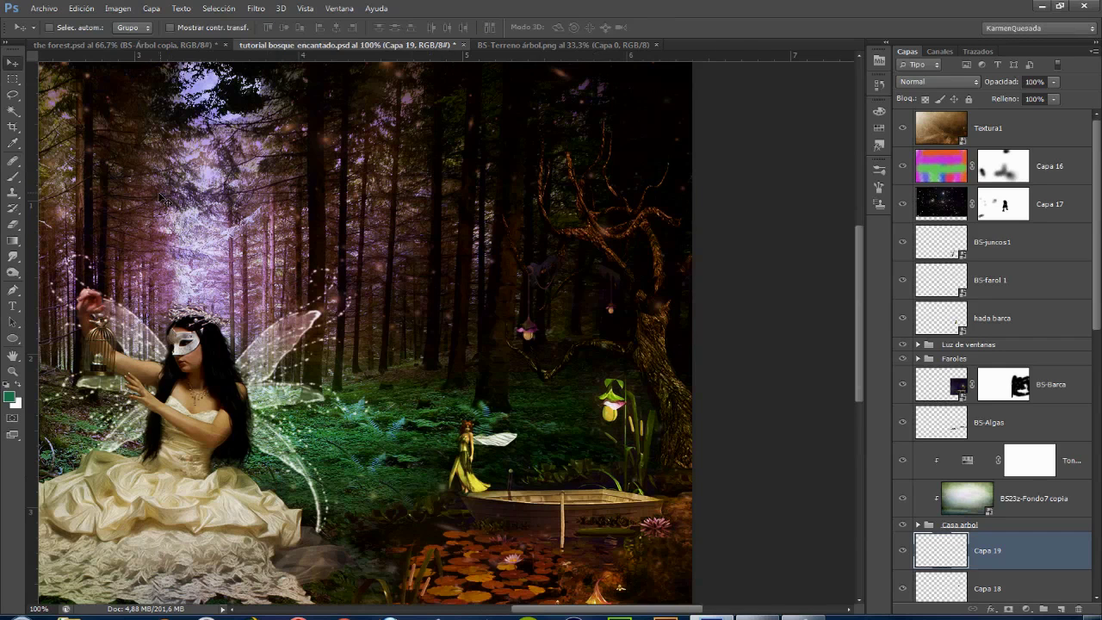
click(13, 224)
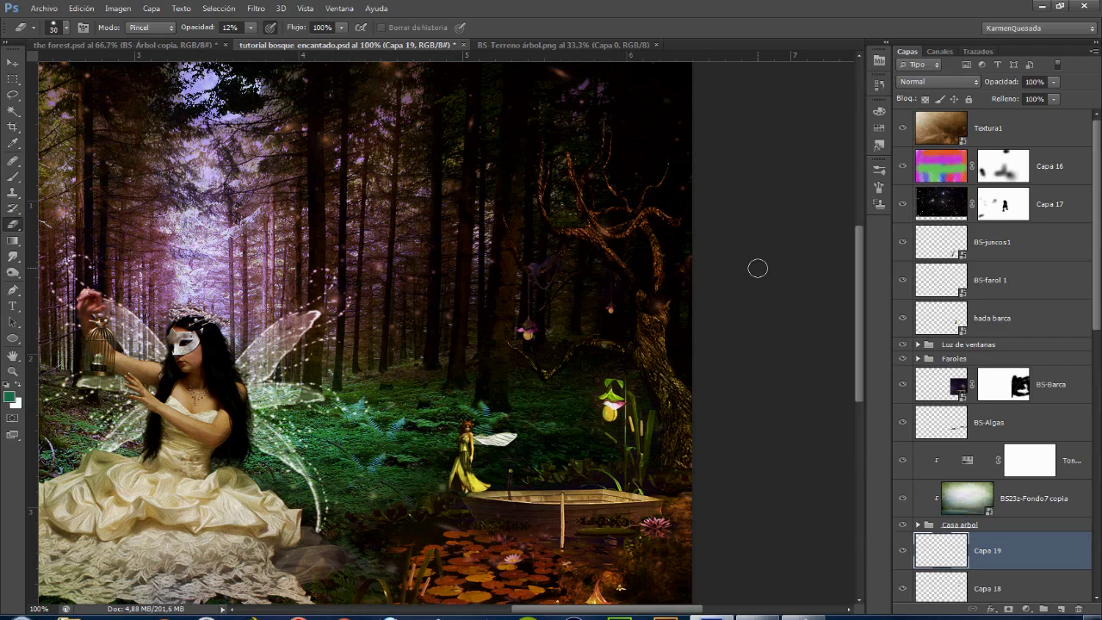
key(ctrl+minus)
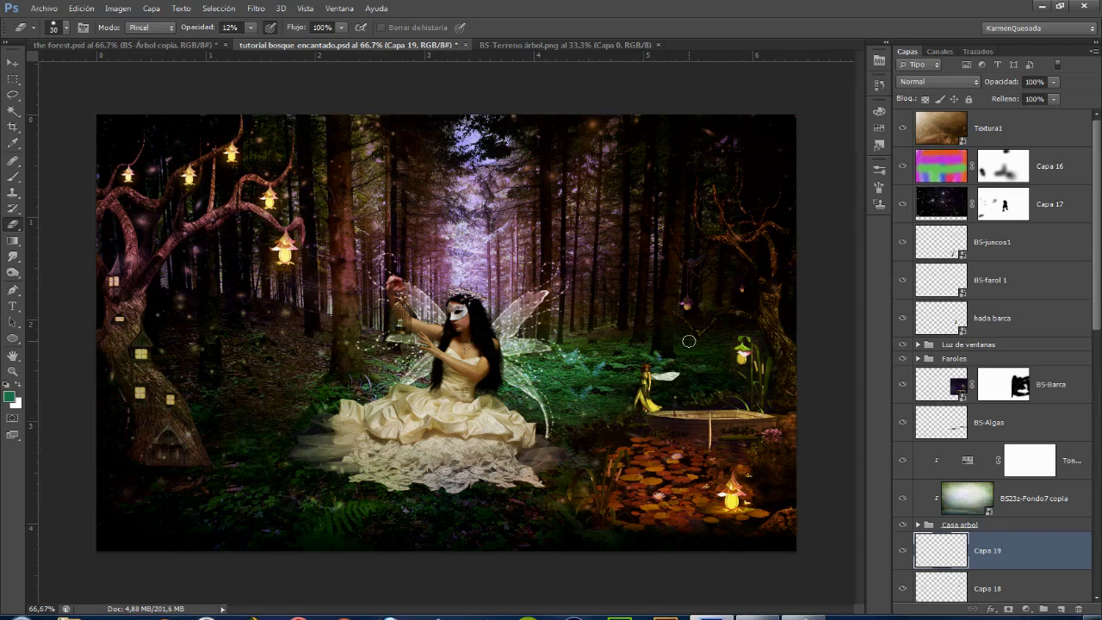
key(ctrl+t)
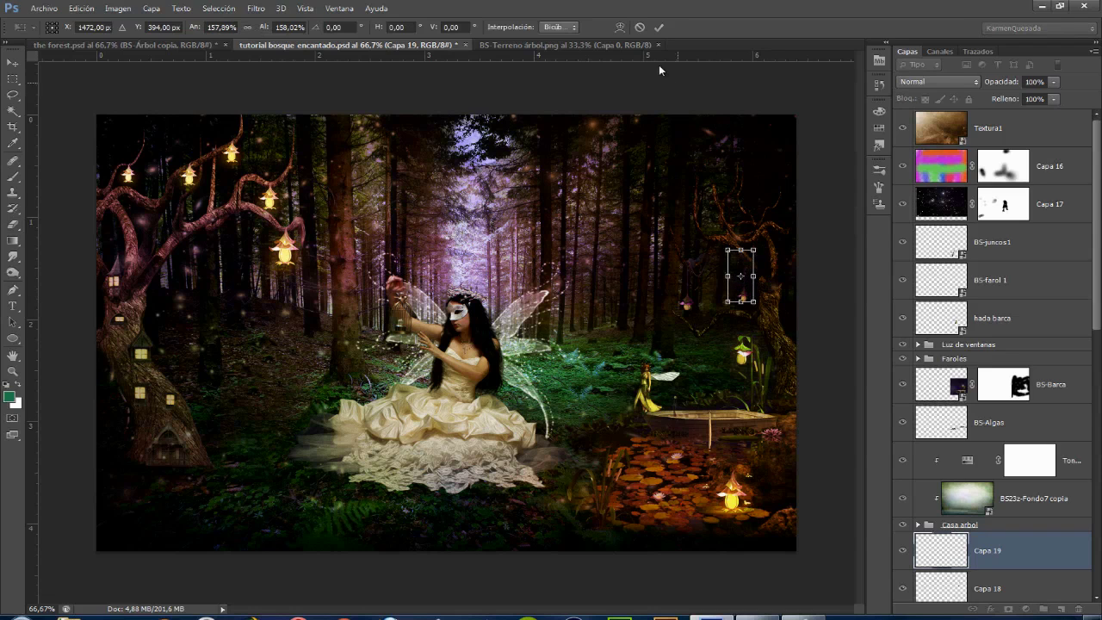
Load the book's Trazado de trabajo path as a selection and move it into the forest.
click(659, 28)
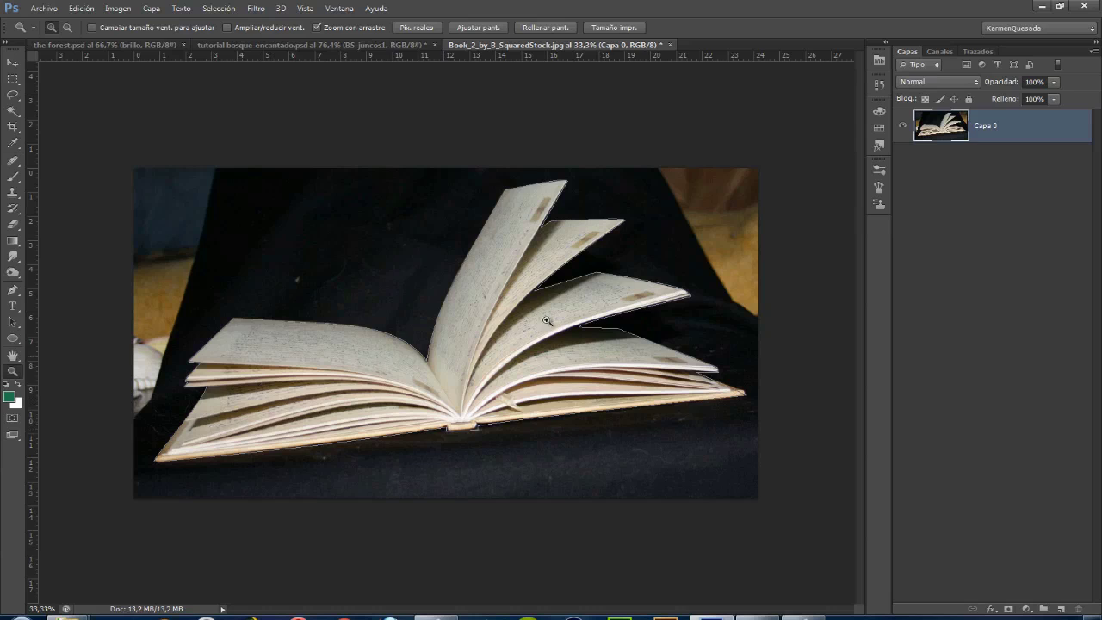
click(978, 52)
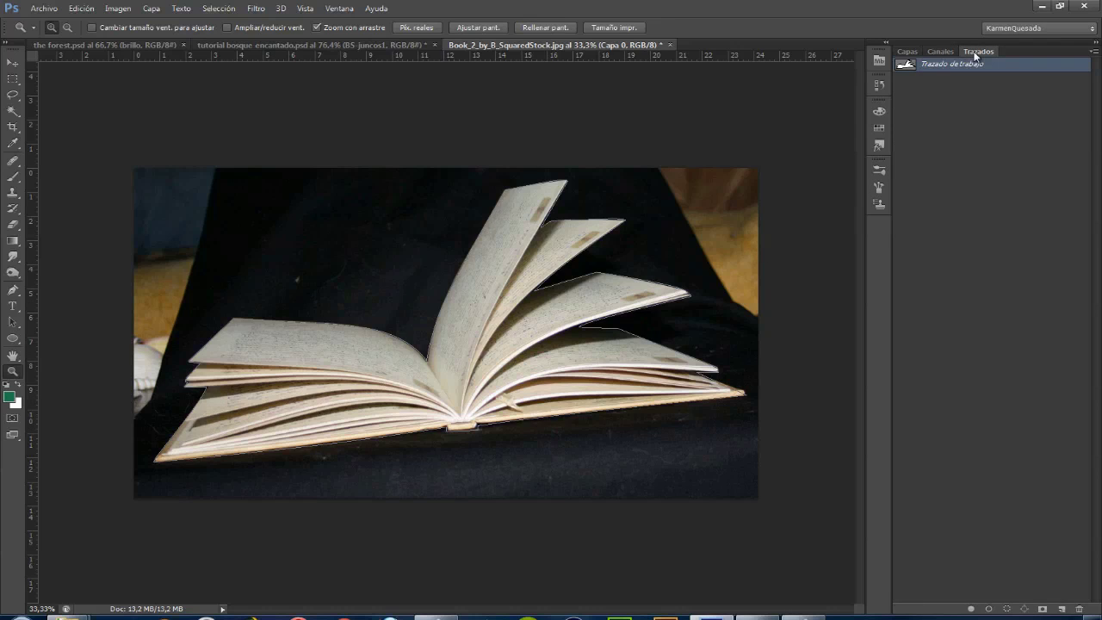
ctrl+click(906, 66)
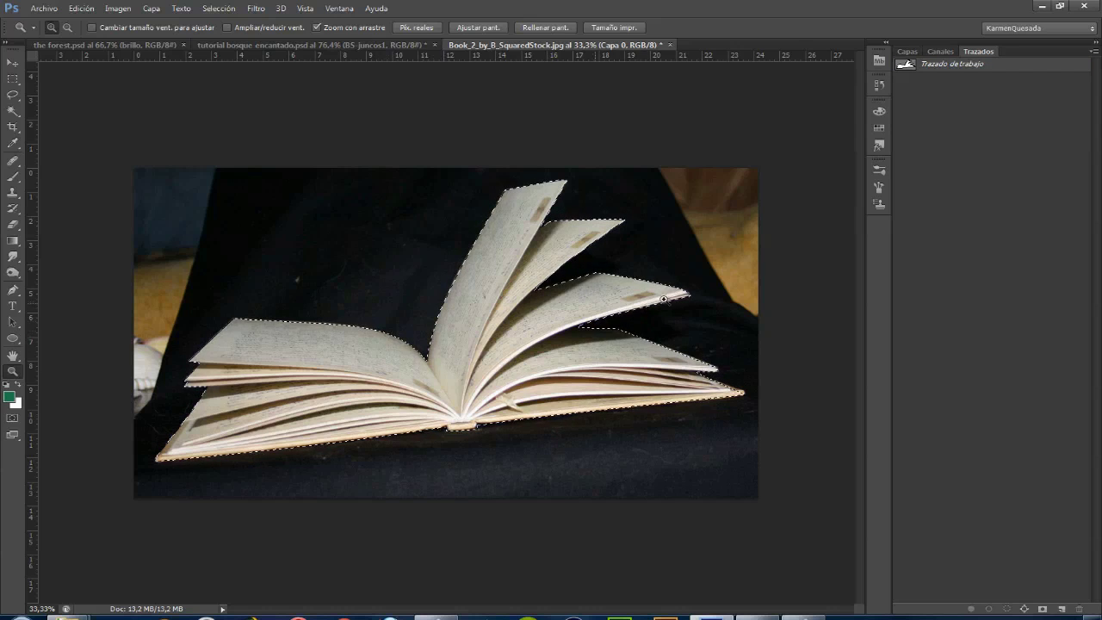
click(11, 62)
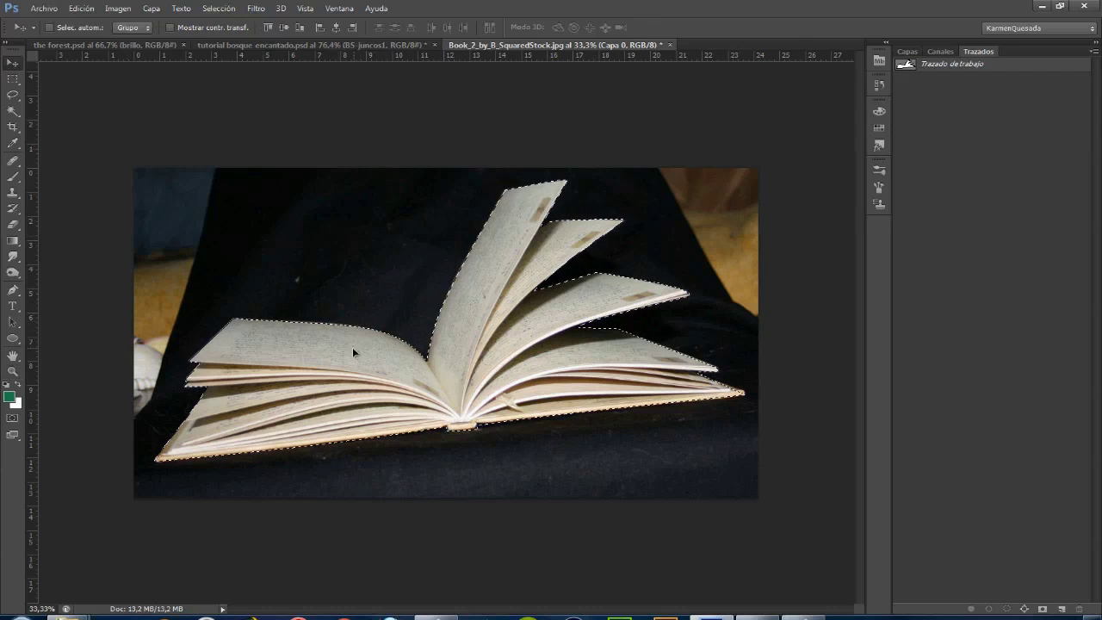
mouse_move(355, 349)
mouse_down()
mouse_move(239, 106)
mouse_move(644, 238)
mouse_move(397, 292)
mouse_up()
Shrink the book to about 7% and tilt it -17.6° above the pond.
key(ctrl+t)
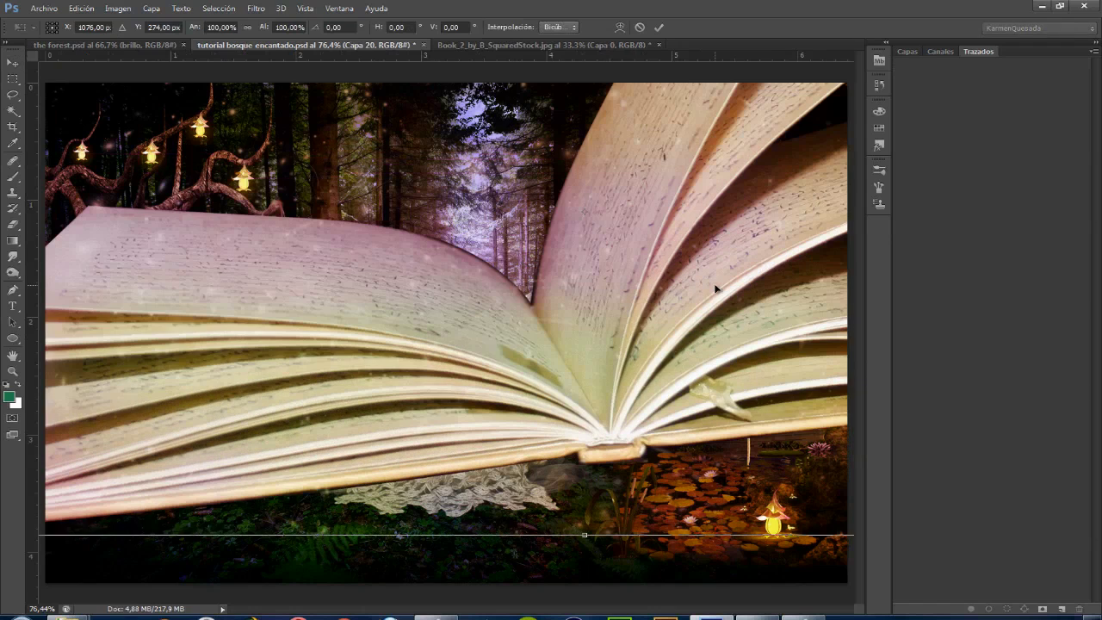
key(ctrl+minus)
key(ctrl+minus)
key(ctrl+minus)
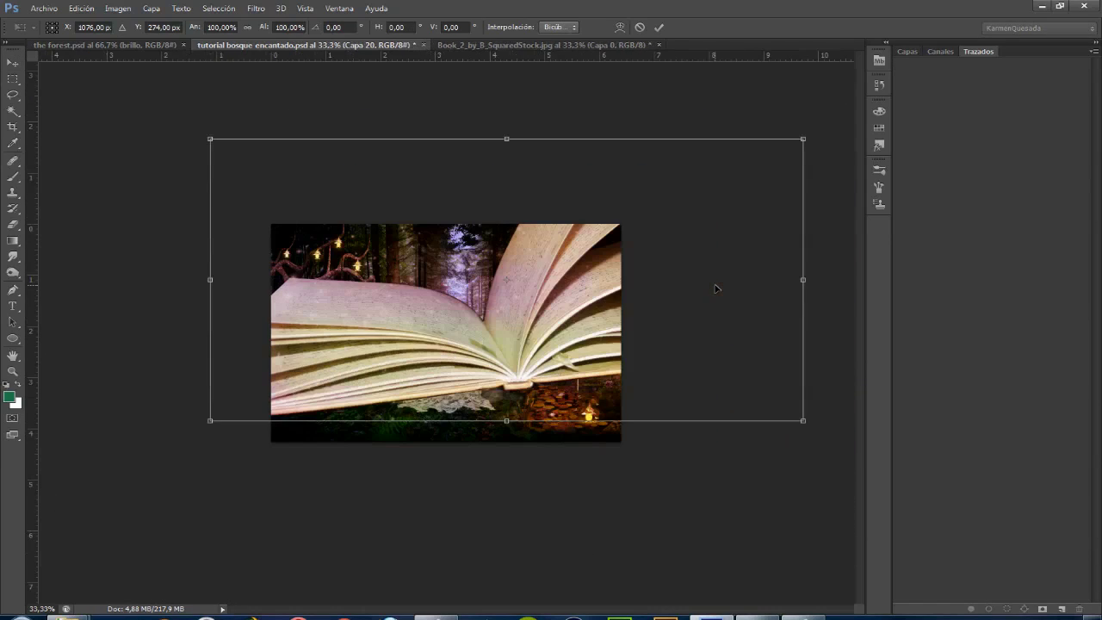
drag(800, 141, 564, 274)
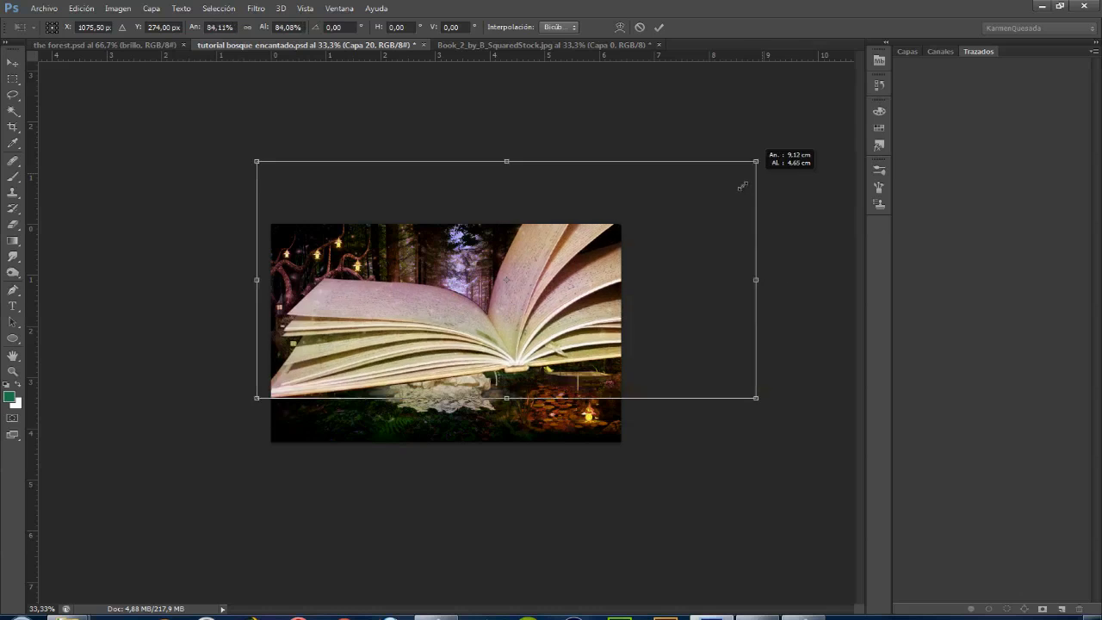
key(ctrl+plus)
mouse_move(703, 160)
mouse_down()
mouse_move(659, 192)
mouse_move(655, 179)
mouse_up()
key(Return)
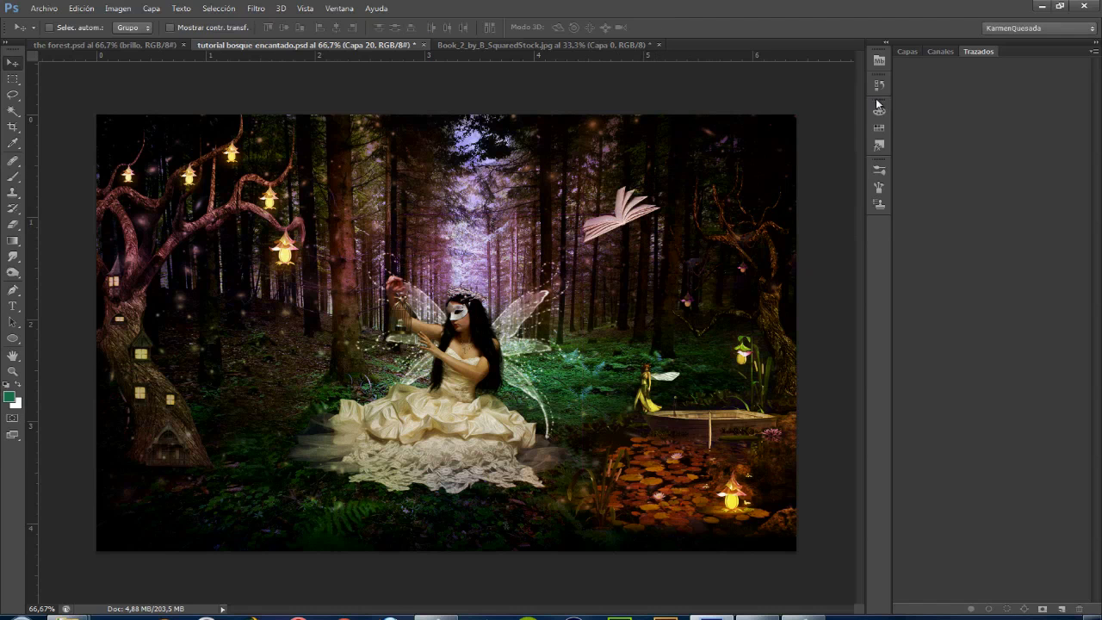
click(907, 51)
click(43, 7)
Open the 3d_pegase_12 PNG image.
click(49, 34)
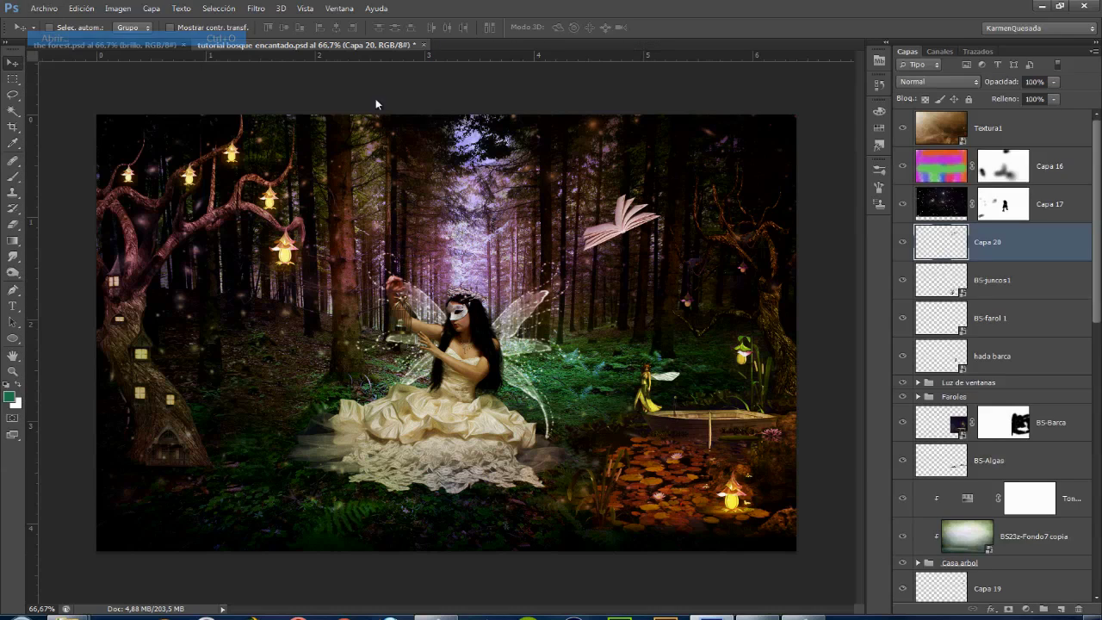
click(736, 193)
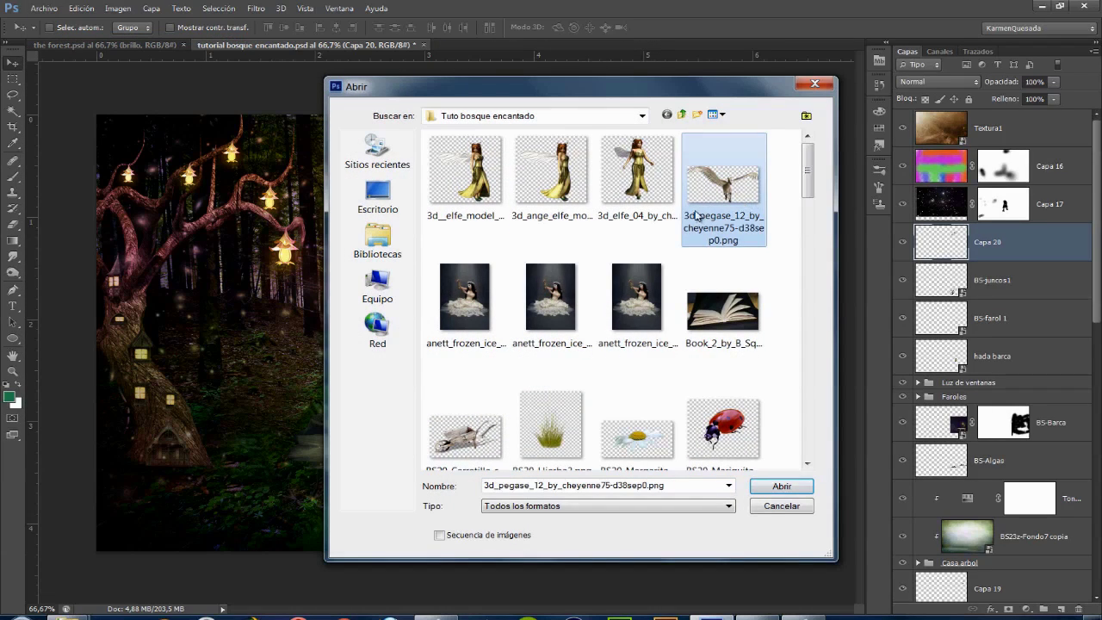
click(775, 486)
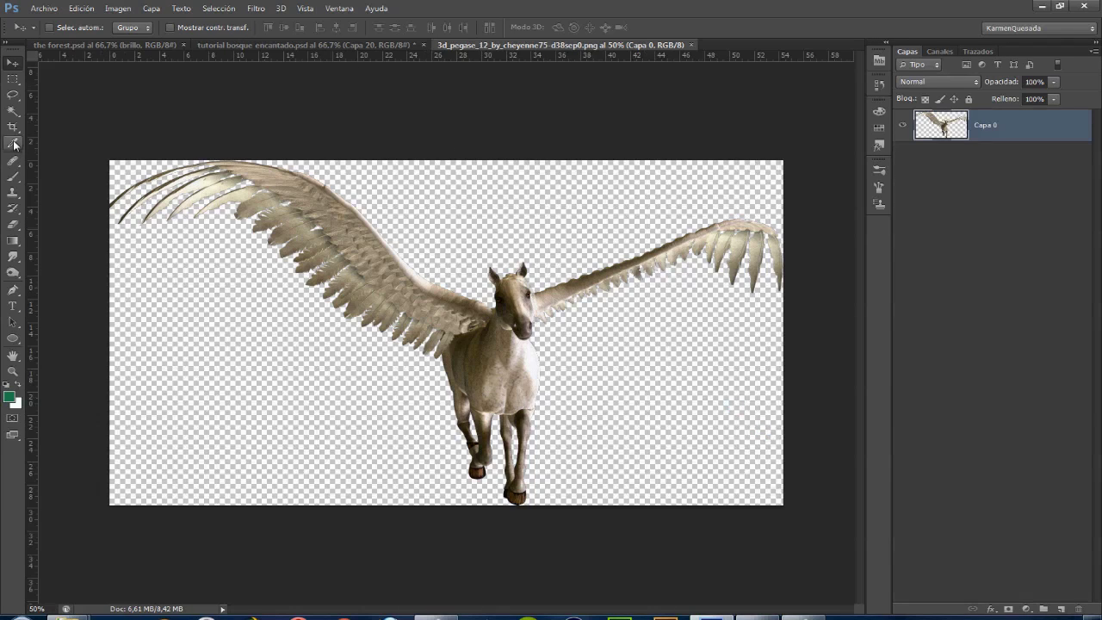
Select the pegasus's left wing with the Lasso Tool.
click(12, 94)
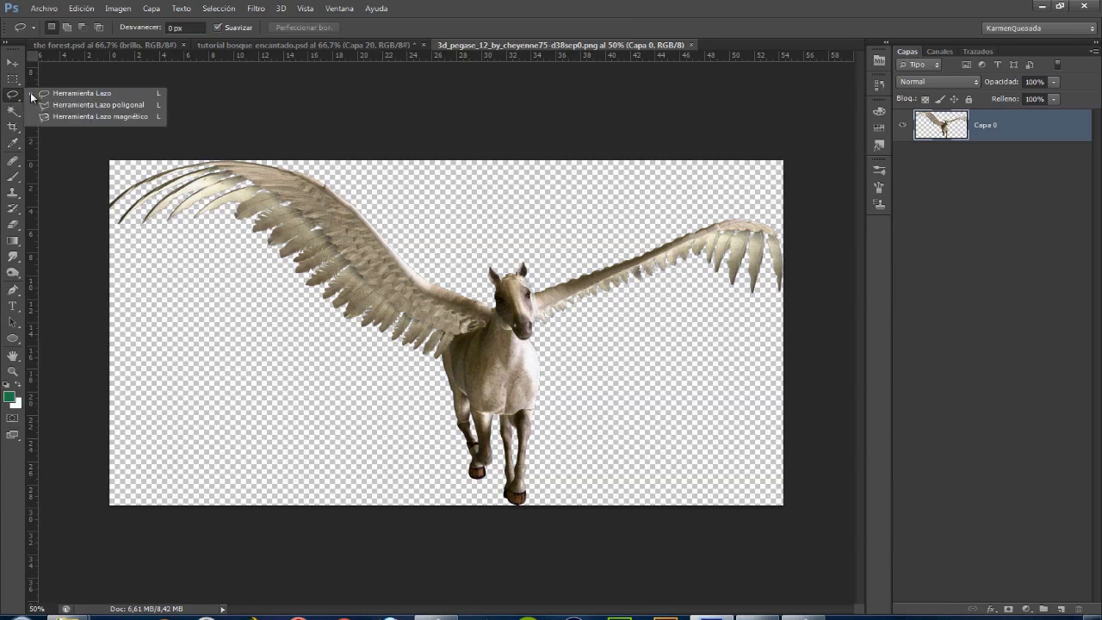
click(67, 95)
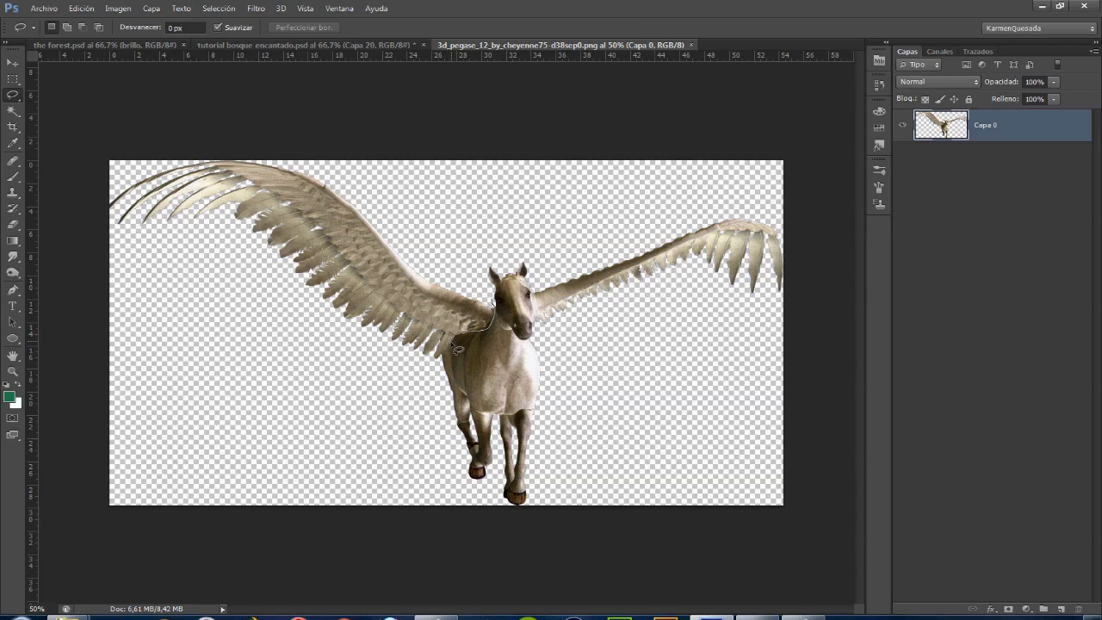
mouse_move(438, 372)
mouse_down()
mouse_move(105, 238)
mouse_move(370, 193)
mouse_move(488, 302)
mouse_move(278, 52)
mouse_move(564, 220)
mouse_up()
key(v)
Shrink the wing, move Capa 21 below Capa 20, and Alt-drag a duplicate wing.
key(ctrl+t)
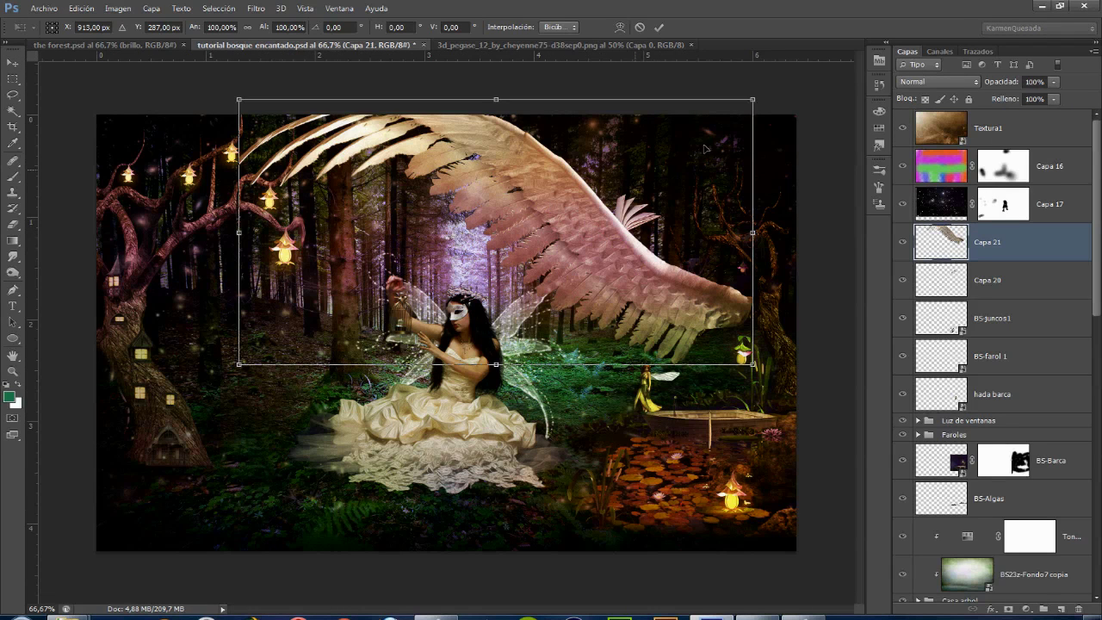
mouse_move(744, 99)
mouse_down()
mouse_move(610, 184)
mouse_move(527, 216)
mouse_move(529, 241)
mouse_move(559, 251)
mouse_move(570, 237)
mouse_up()
click(659, 26)
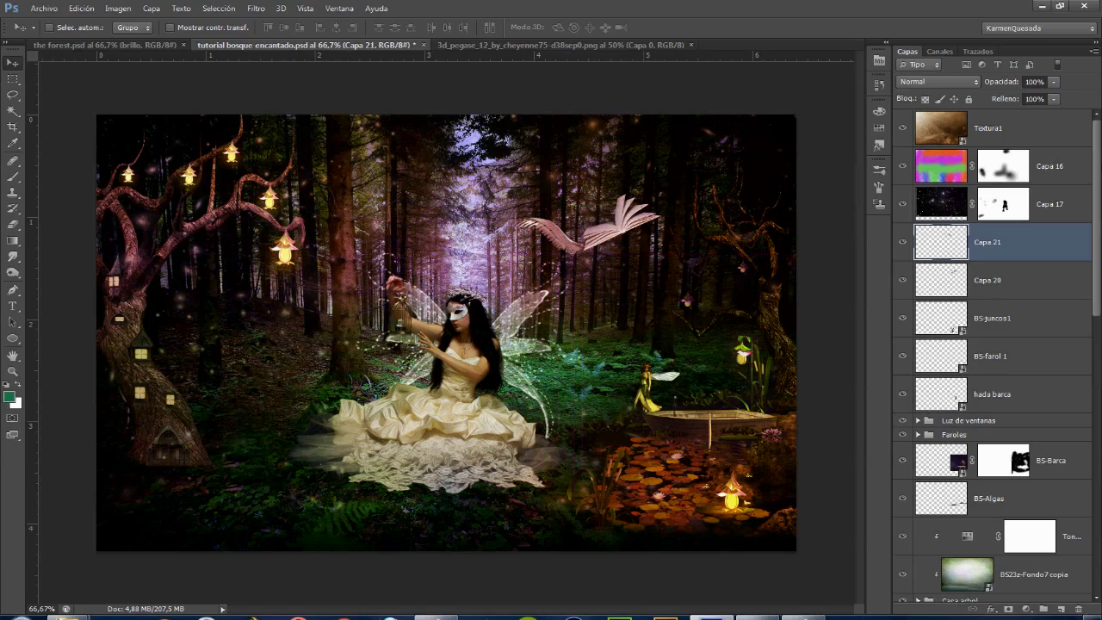
drag(981, 231, 990, 310)
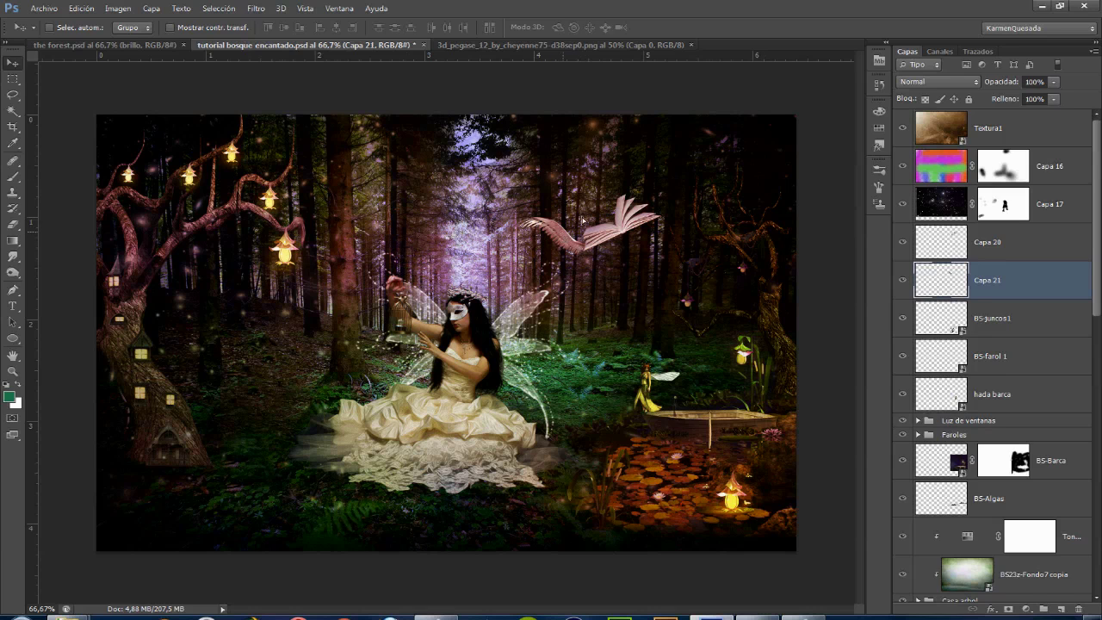
drag(582, 220, 702, 210)
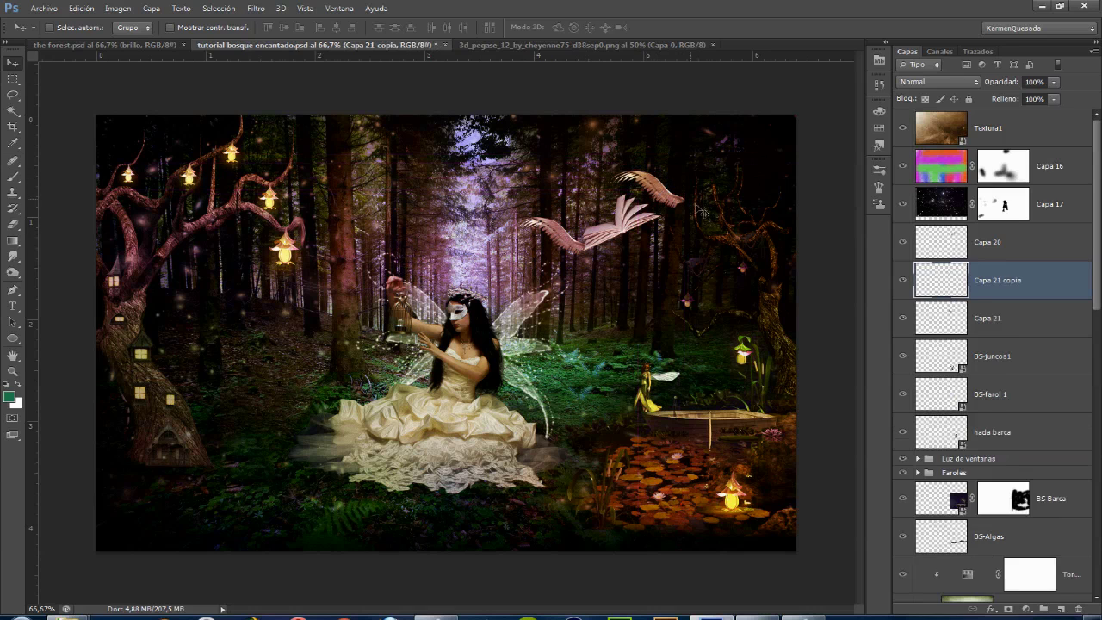
Flip the copied wing horizontally and move it to the book's right side.
right_click(665, 181)
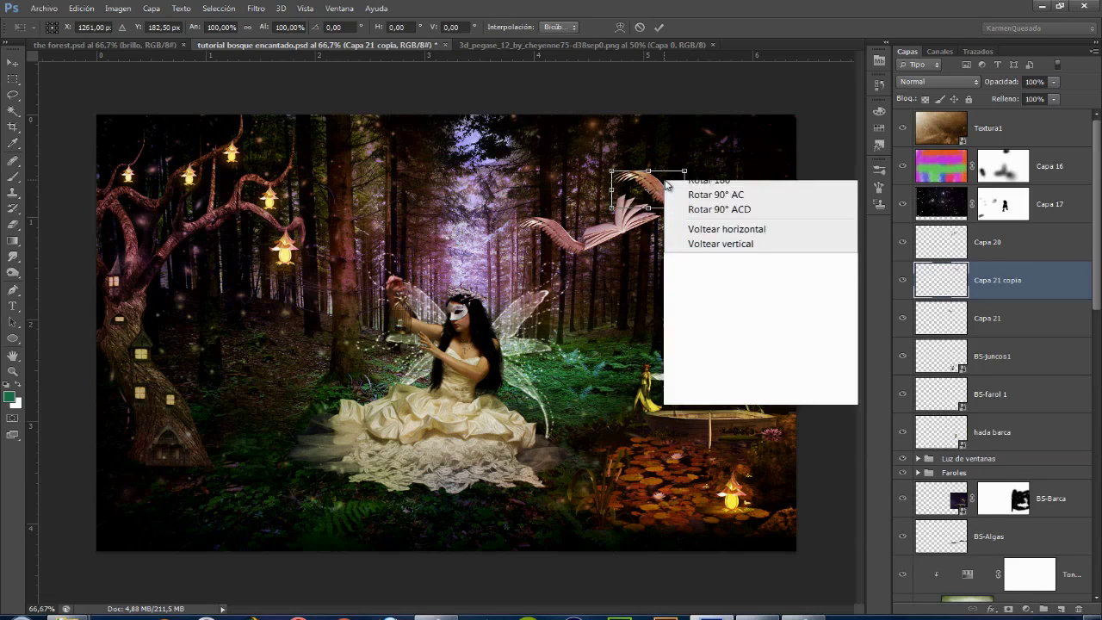
click(738, 384)
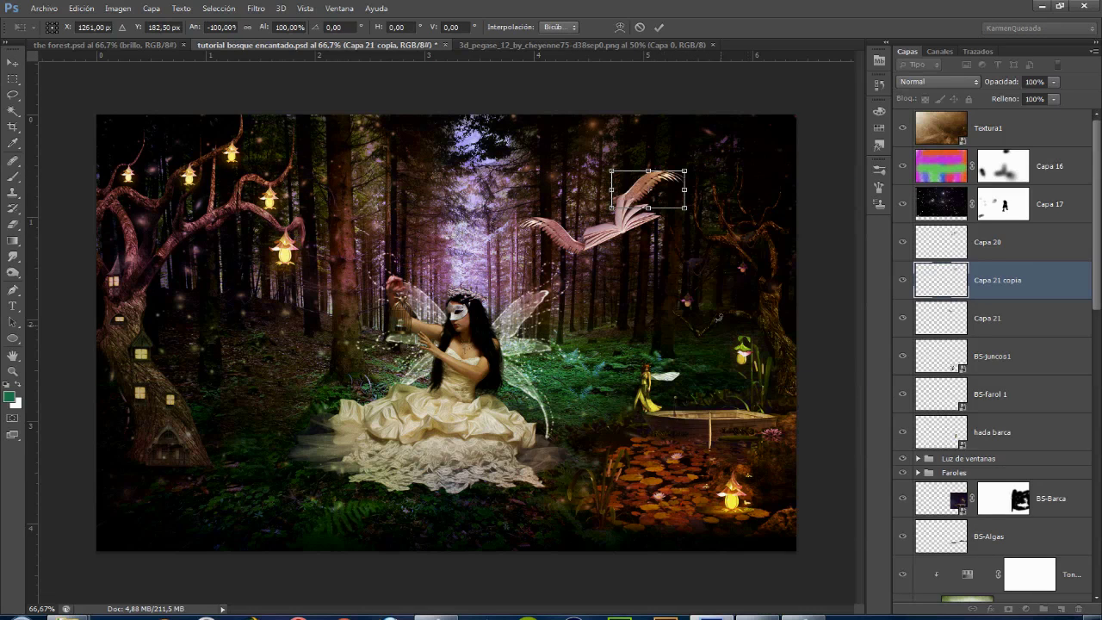
click(659, 26)
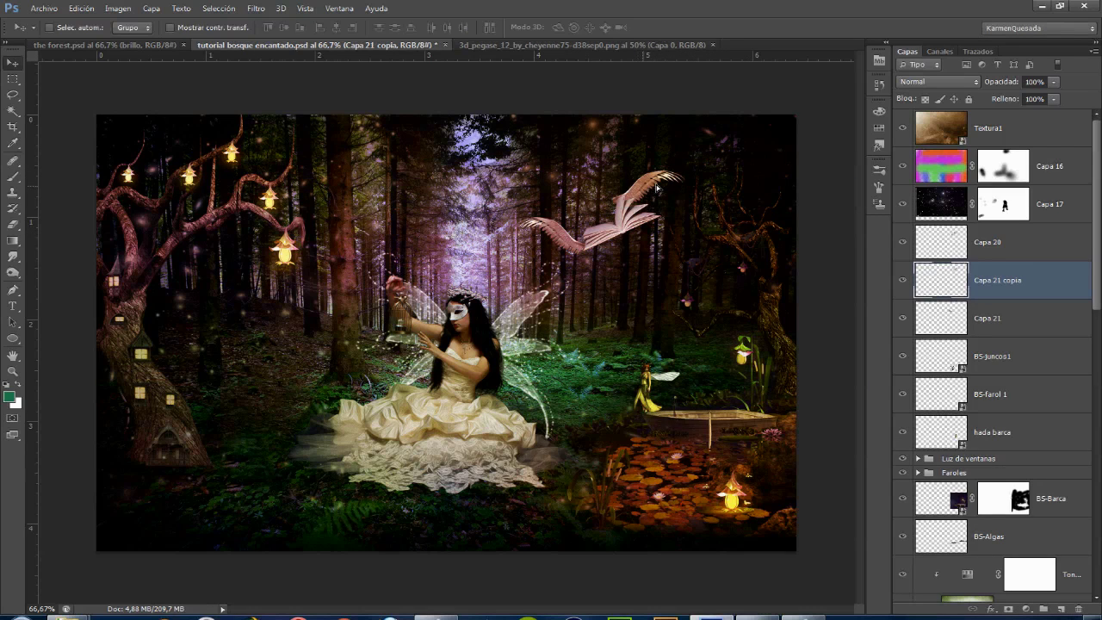
drag(646, 195, 702, 212)
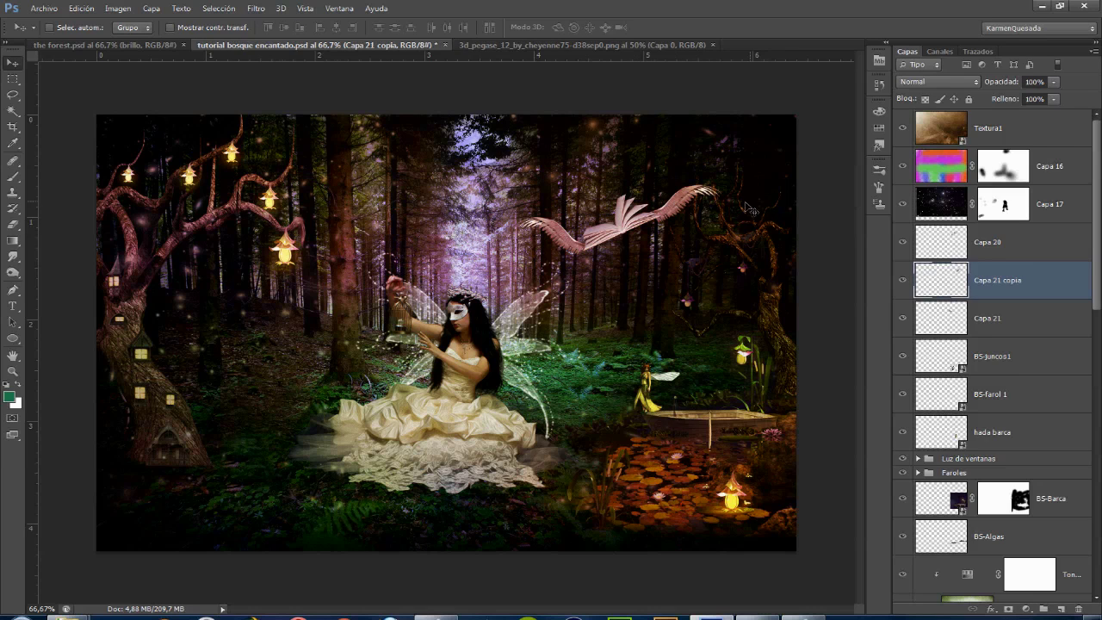
Rotate the mirrored wing about -42° so it tilts upward.
key(ctrl+t)
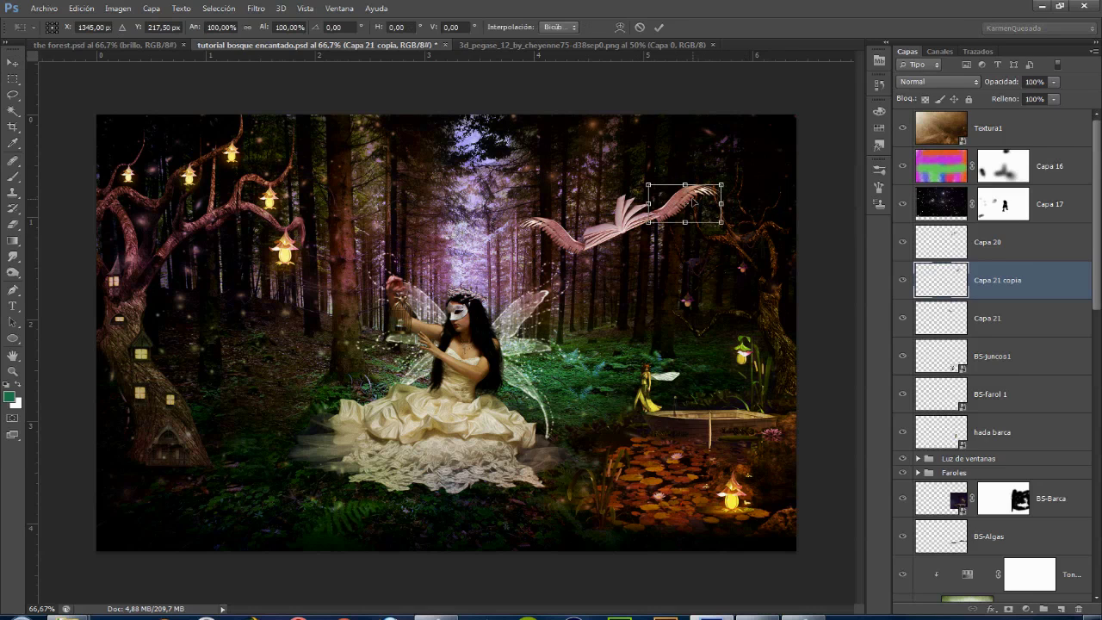
right_click(692, 197)
click(728, 243)
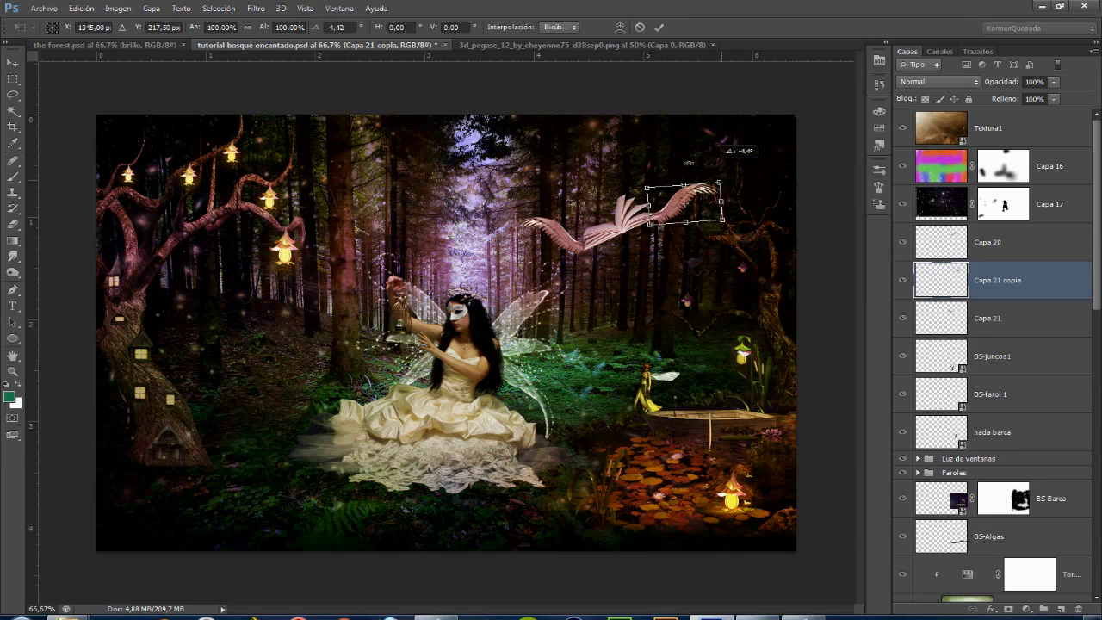
mouse_move(727, 199)
mouse_down()
mouse_move(716, 174)
mouse_move(689, 176)
mouse_up()
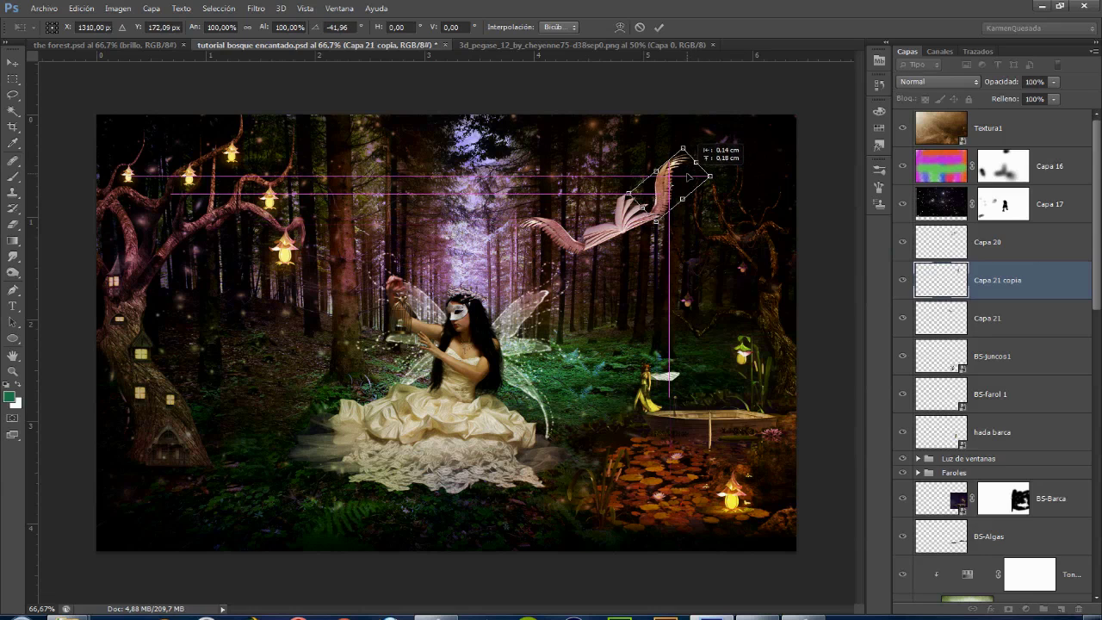
click(662, 26)
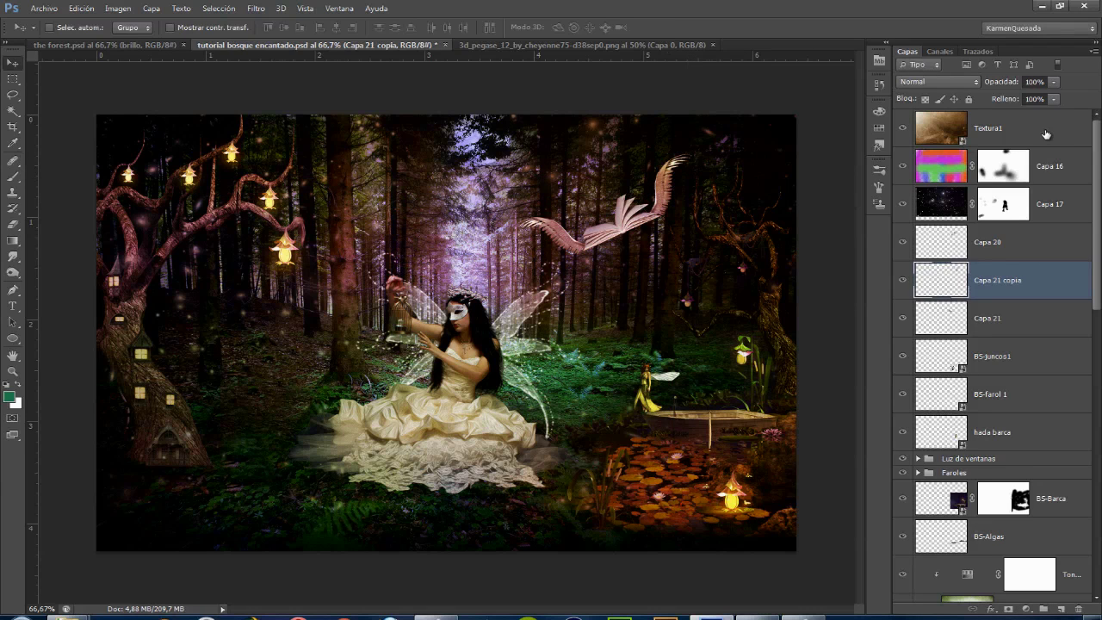
click(1011, 244)
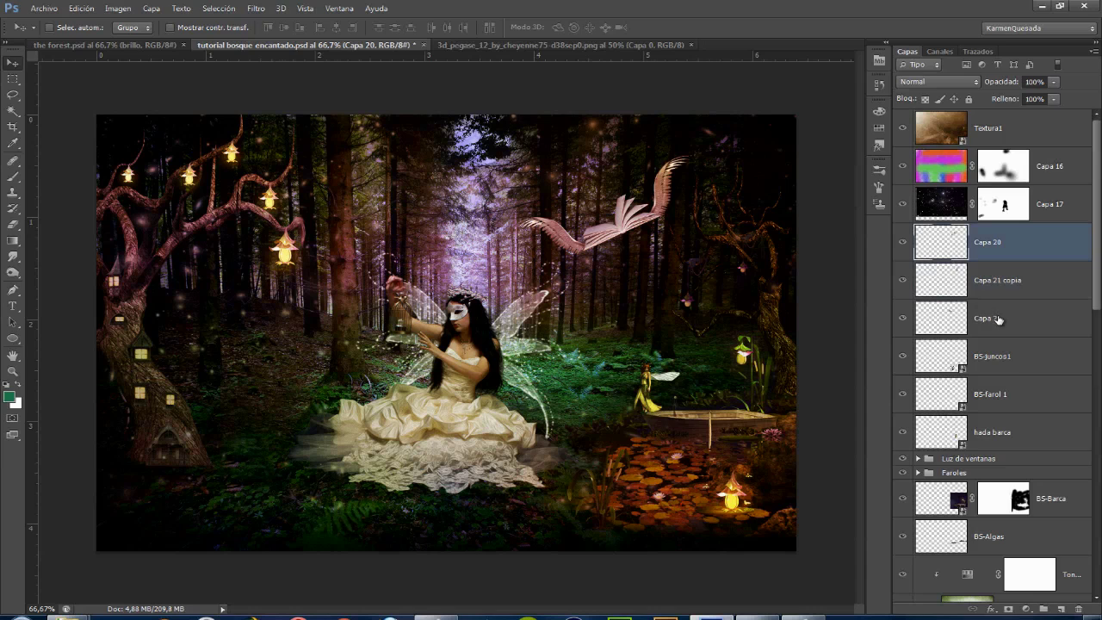
Group the book and both wing layers into a group named Libro.
shift+click(997, 319)
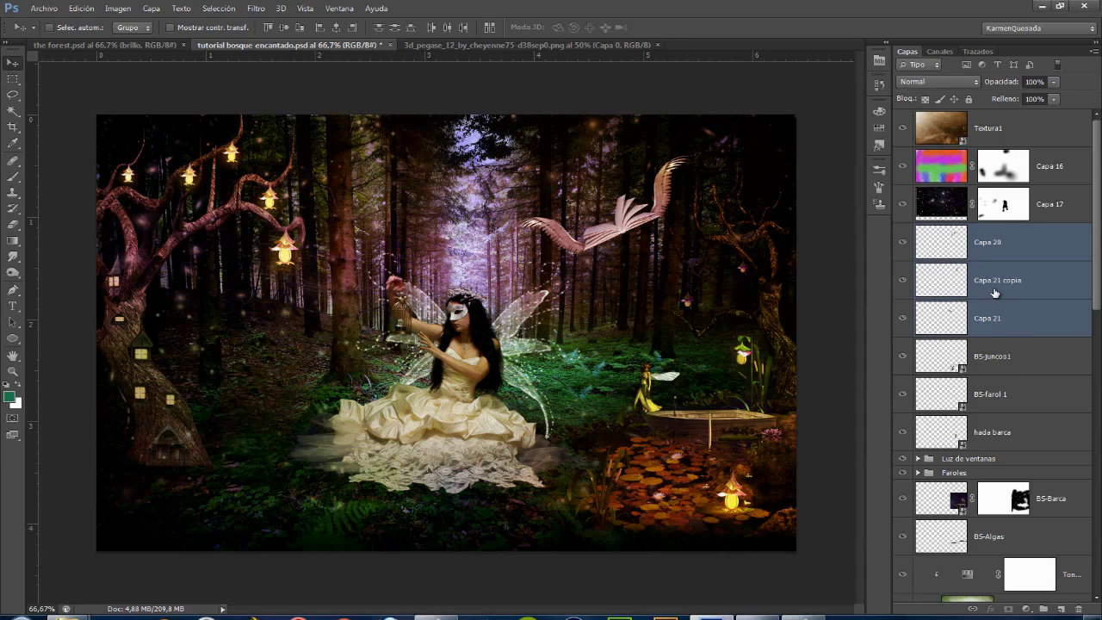
key(ctrl+g)
double_click(954, 231)
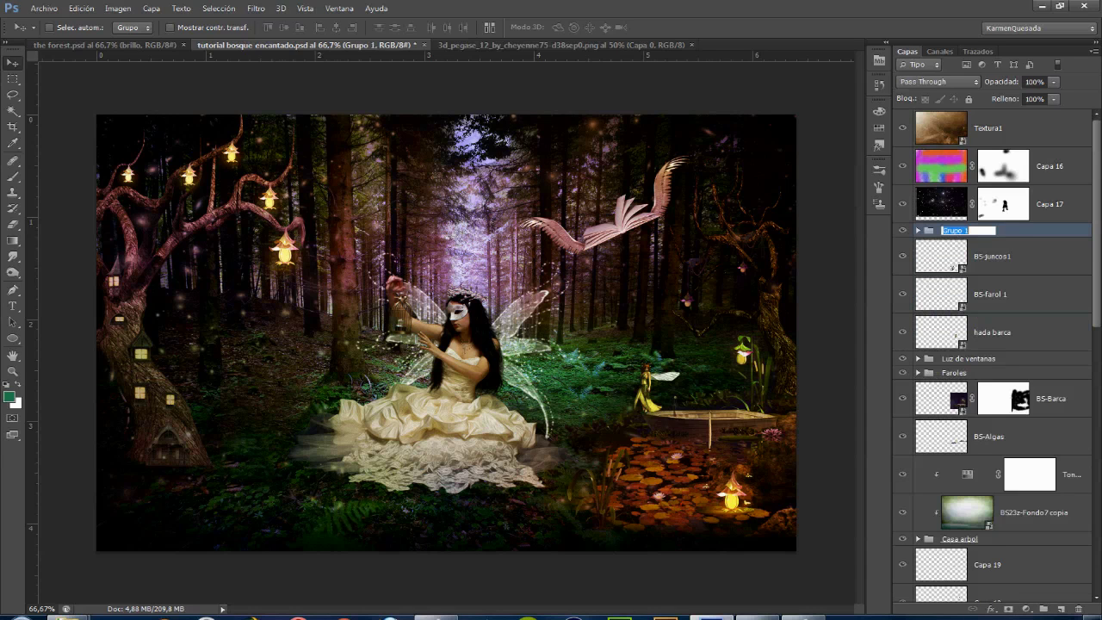
text(Libro)
key(Return)
Shrink the Libro winged book slightly and nudge it upward.
key(ctrl+t)
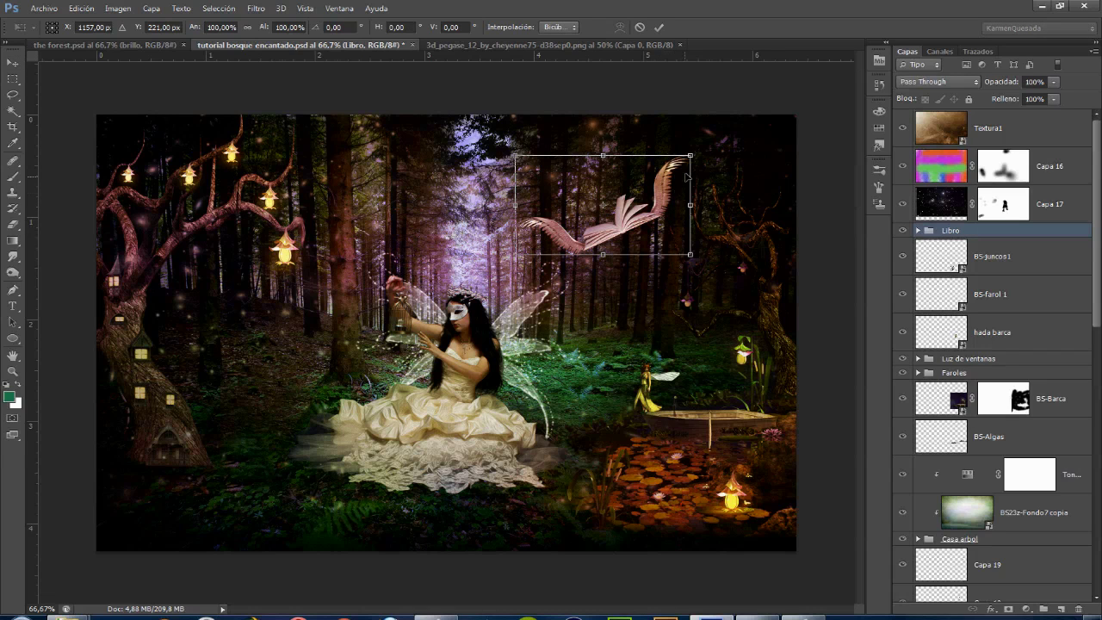
drag(691, 156, 677, 160)
key(Return)
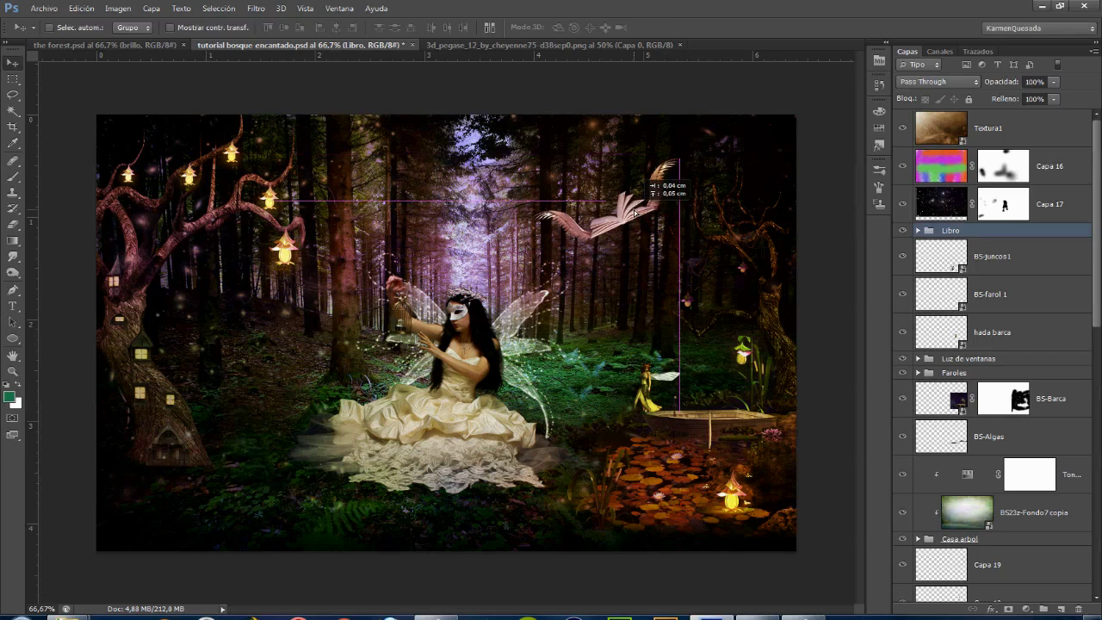
drag(624, 215, 634, 210)
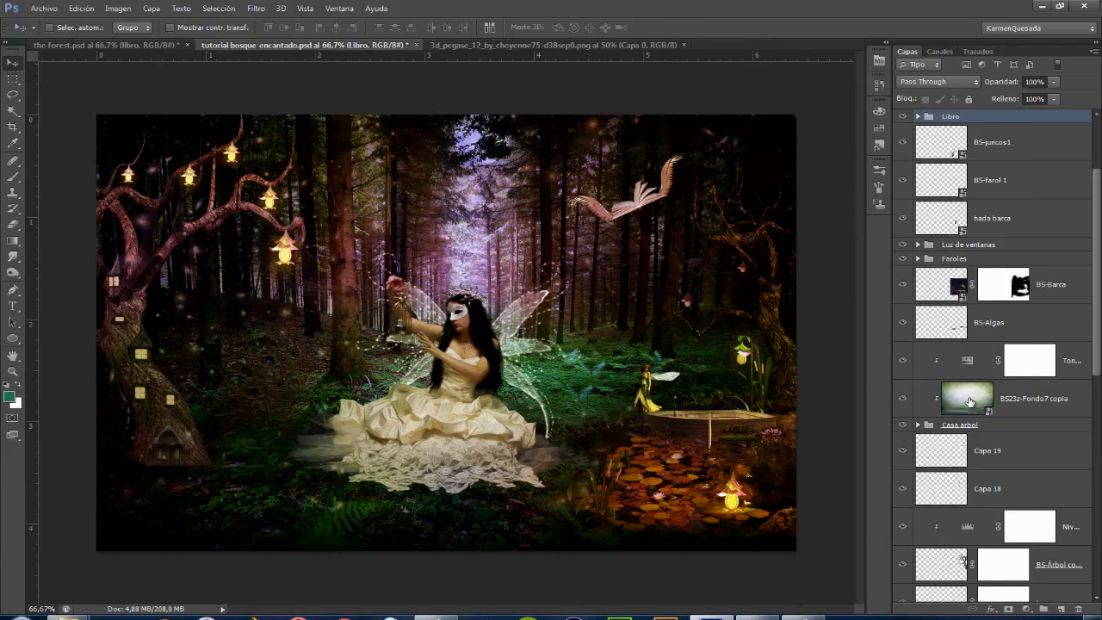
Duplicate BS23z-Fondo7 copia above Libro, clip it to the group, and hide it.
click(1064, 405)
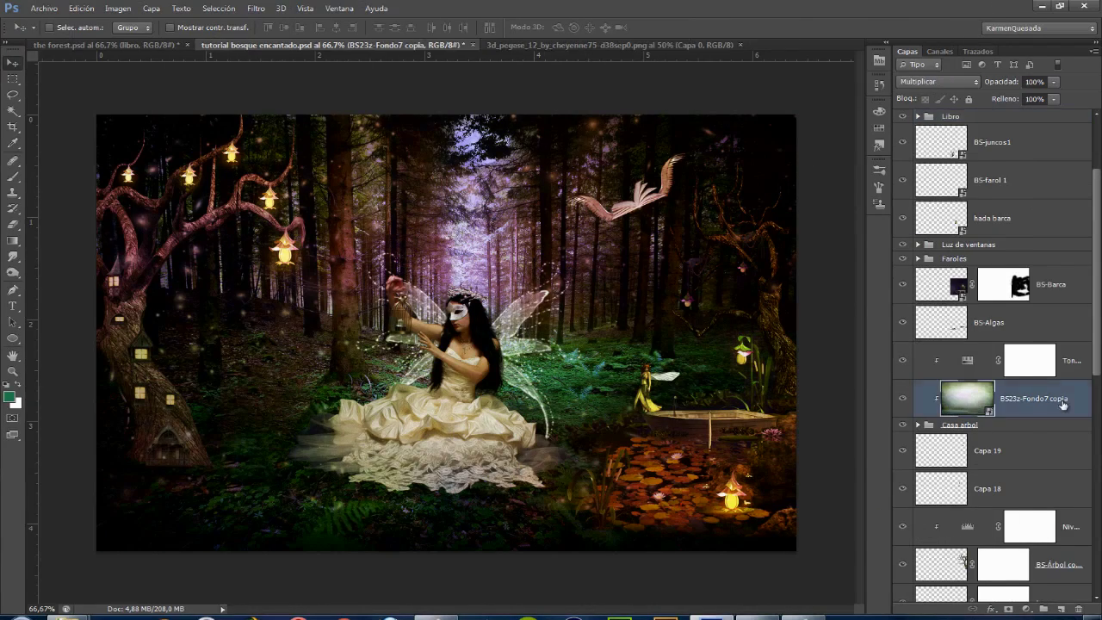
drag(1039, 401, 973, 420)
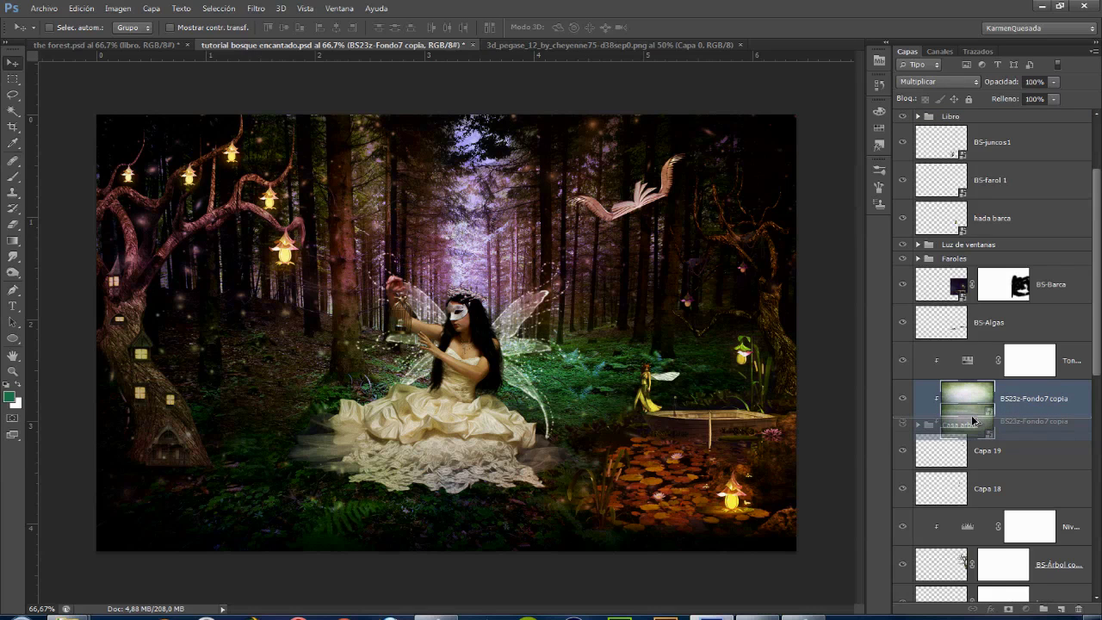
mouse_move(973, 420)
mouse_down()
mouse_move(1030, 487)
mouse_move(1001, 209)
mouse_move(999, 226)
mouse_up()
scroll(1030, 483, up, 1)
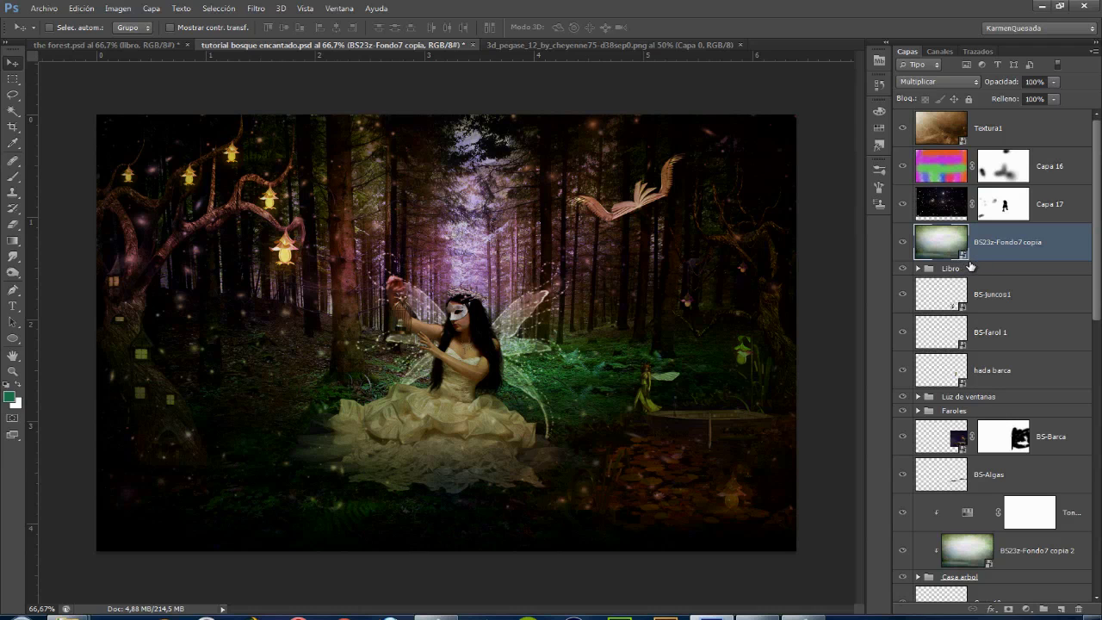
alt+click(973, 261)
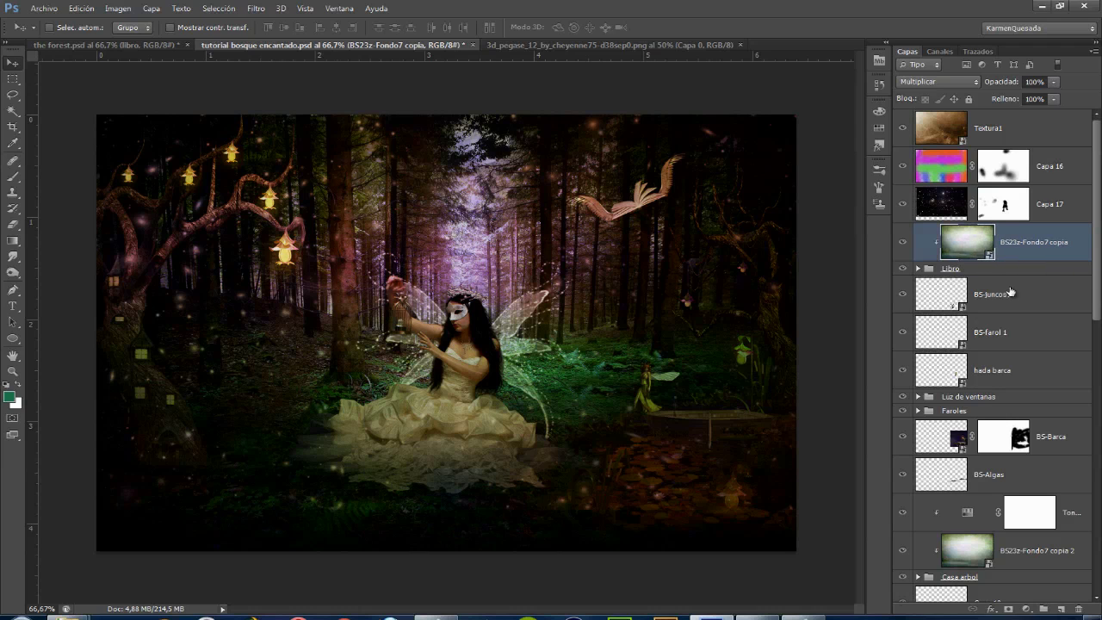
click(902, 246)
click(902, 246)
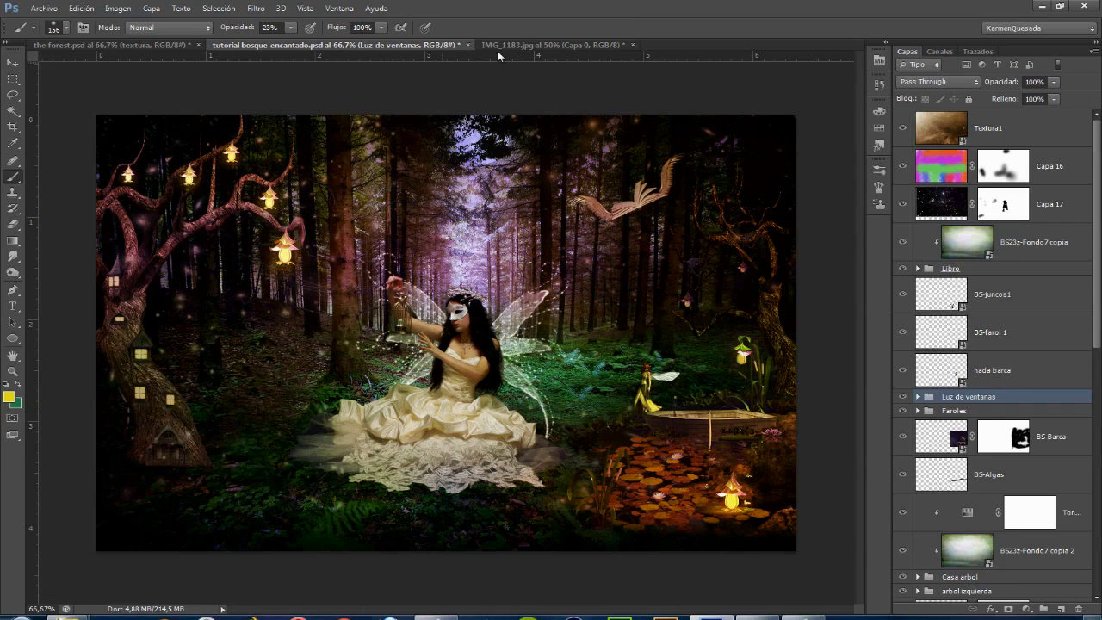
Bring IMG_1183's cut-out paper pages layer into the forest composite.
click(553, 45)
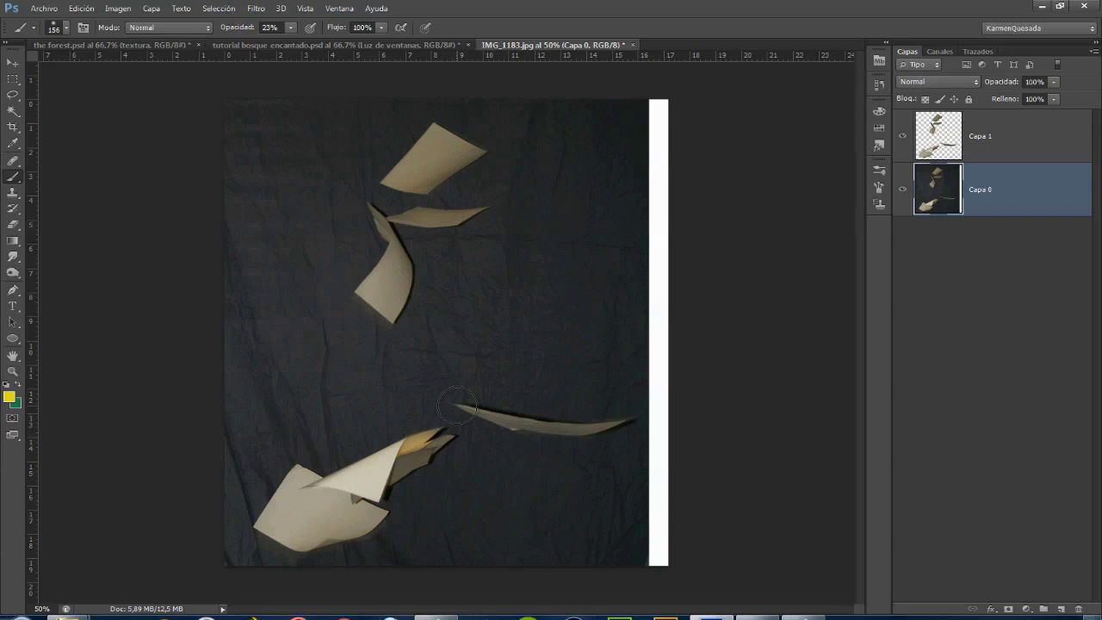
click(902, 190)
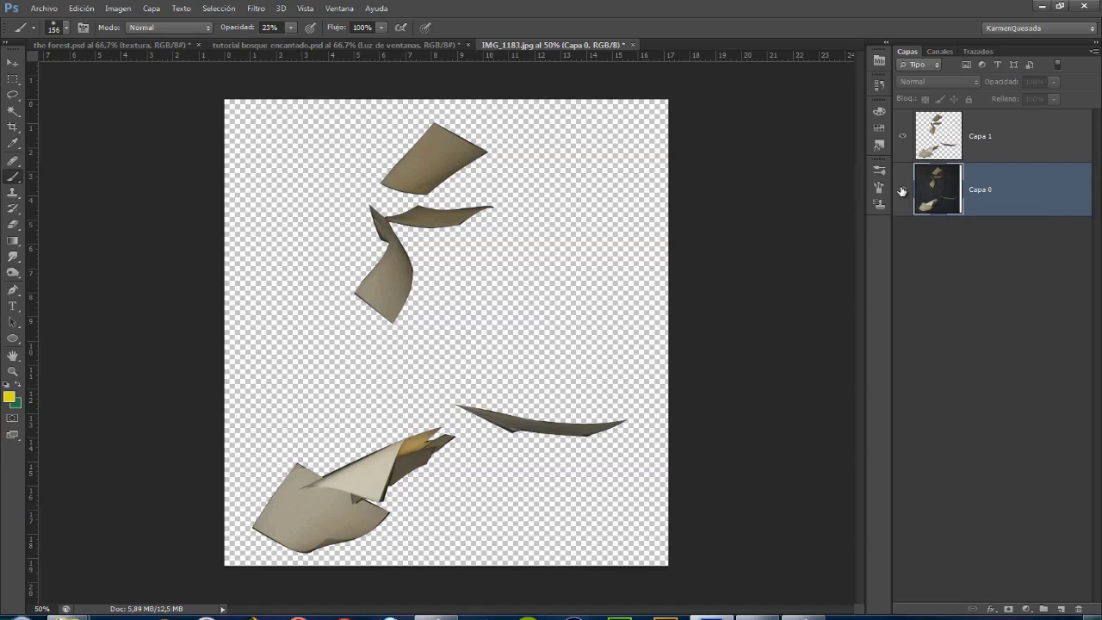
click(902, 190)
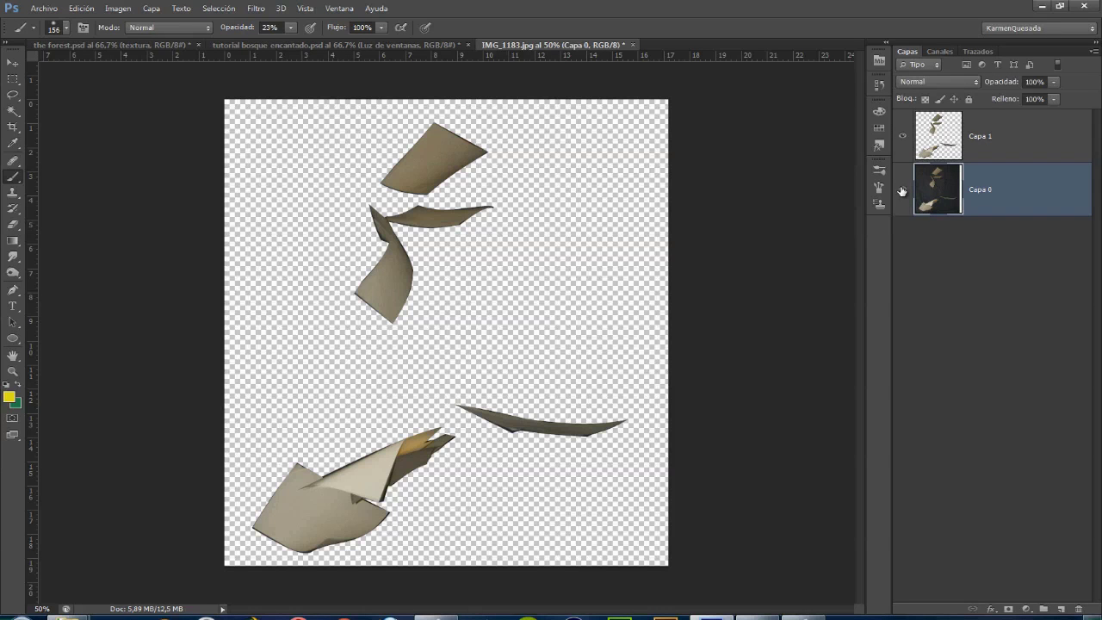
click(902, 190)
click(998, 135)
click(22, 63)
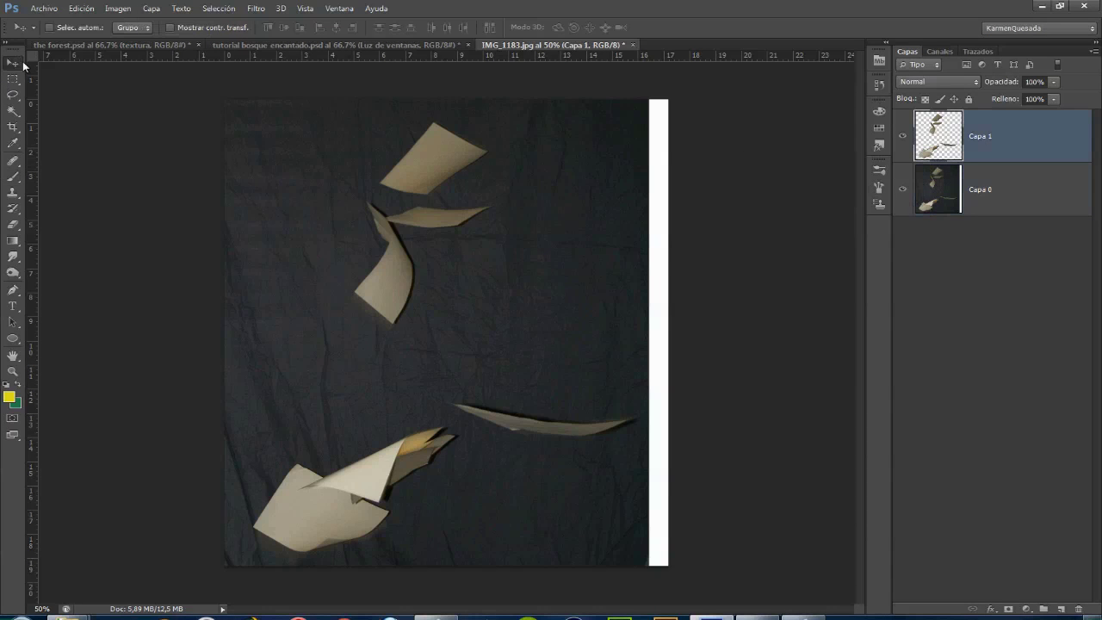
drag(387, 194, 418, 100)
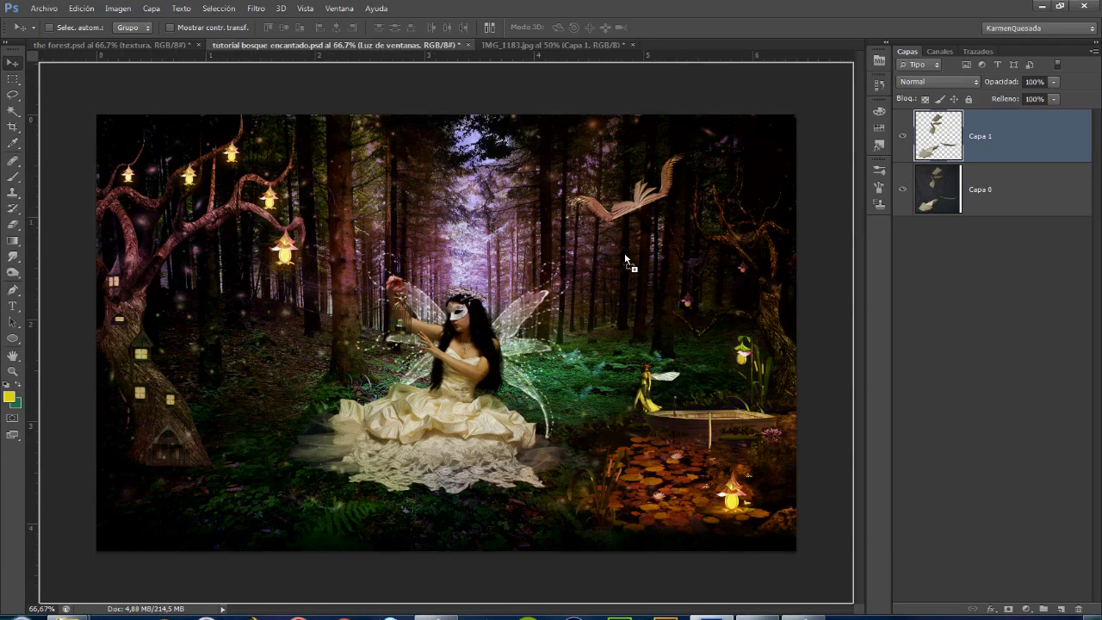
drag(627, 260, 681, 258)
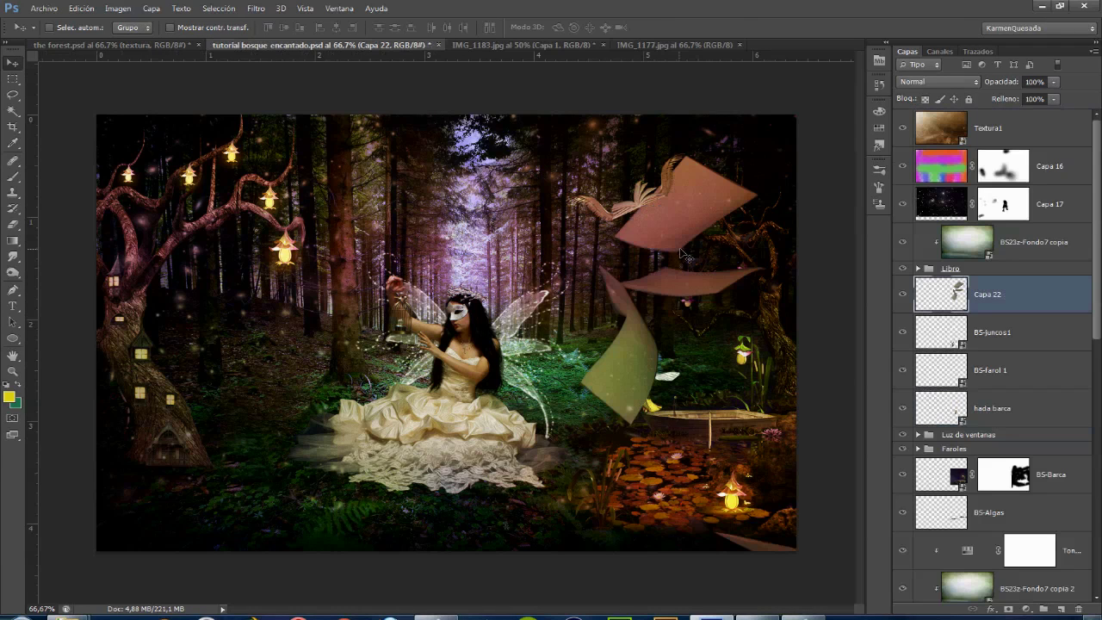
Shrink the pages and place them trailing below the flying book.
key(ctrl+t)
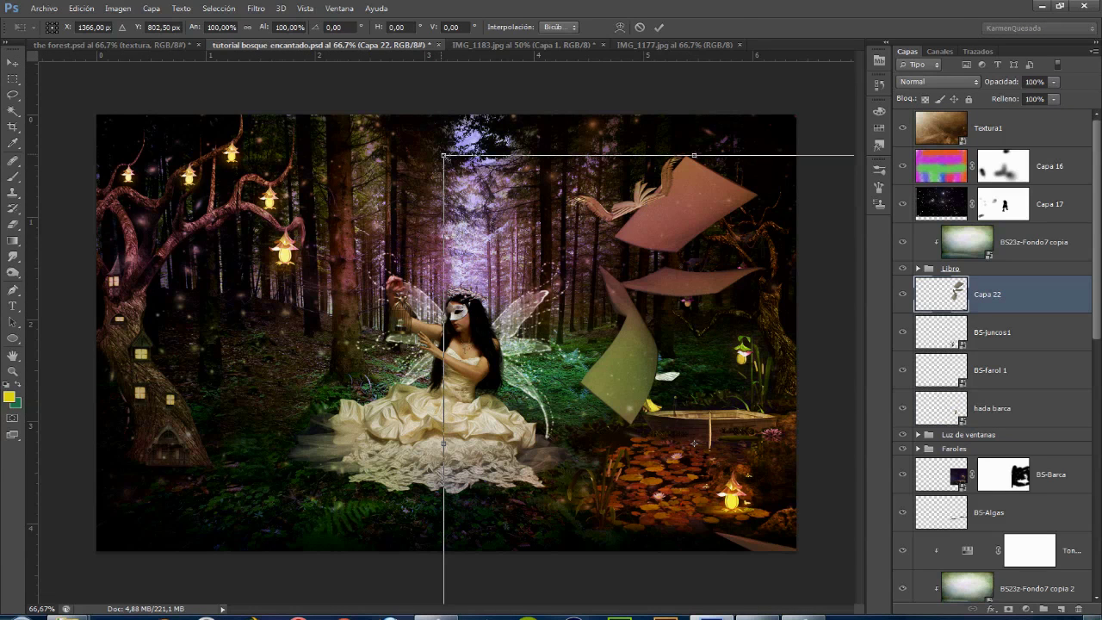
mouse_move(444, 155)
mouse_down()
mouse_move(613, 323)
mouse_move(641, 259)
mouse_move(669, 243)
mouse_up()
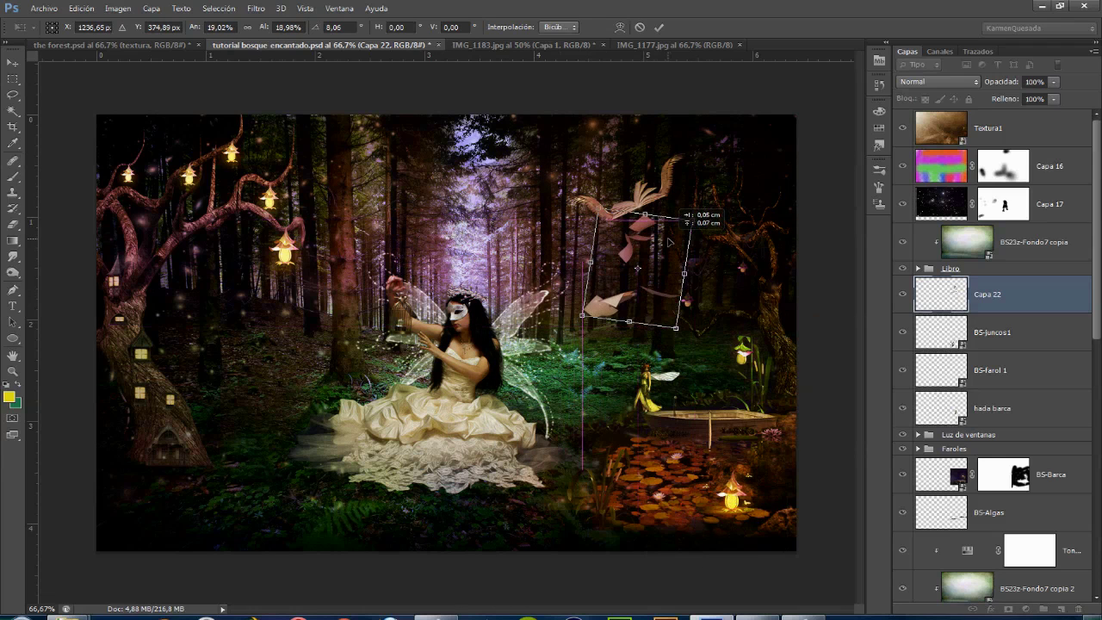
click(660, 27)
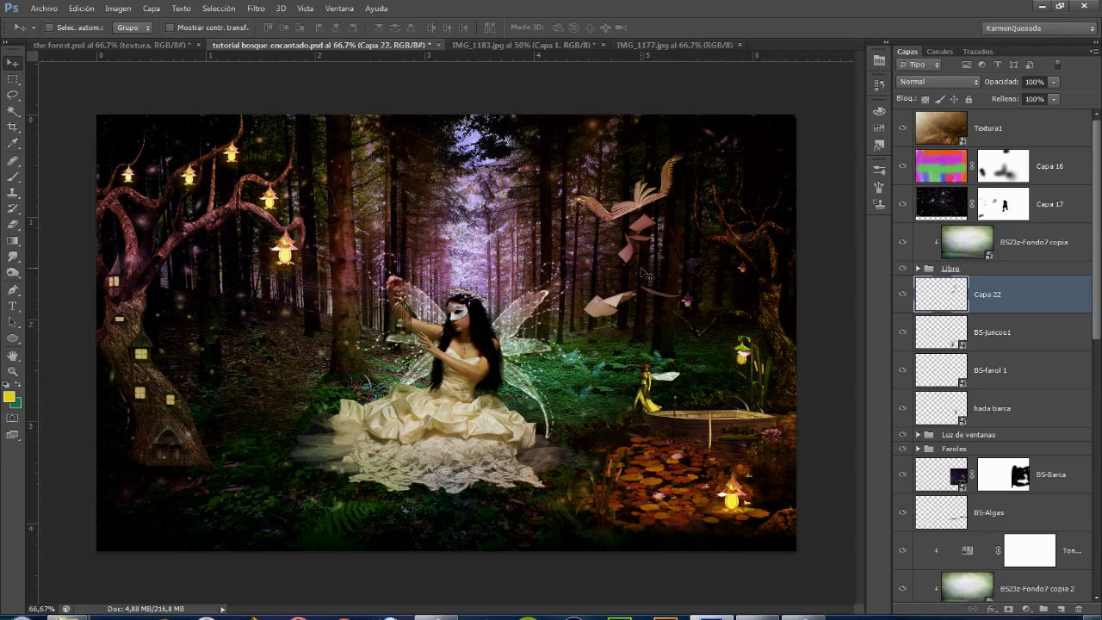
drag(626, 272, 635, 275)
click(677, 45)
key(p)
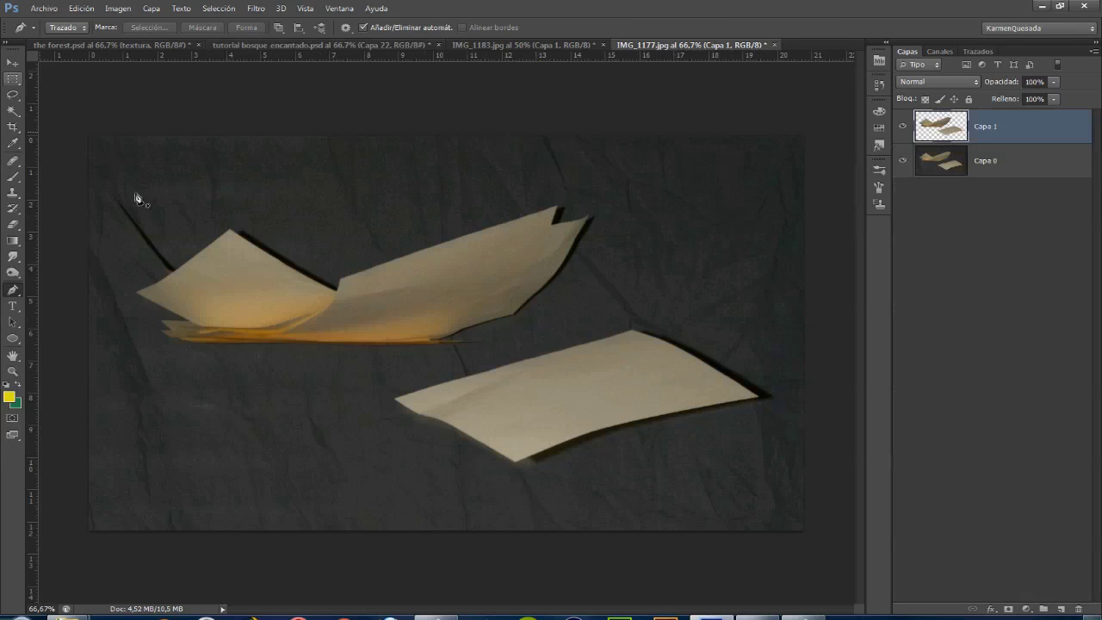
Drag IMG_1177's paper cut-out into the composite and shrink it to about 16%.
click(12, 63)
mouse_move(251, 272)
mouse_down()
mouse_move(575, 366)
mouse_move(448, 329)
mouse_up()
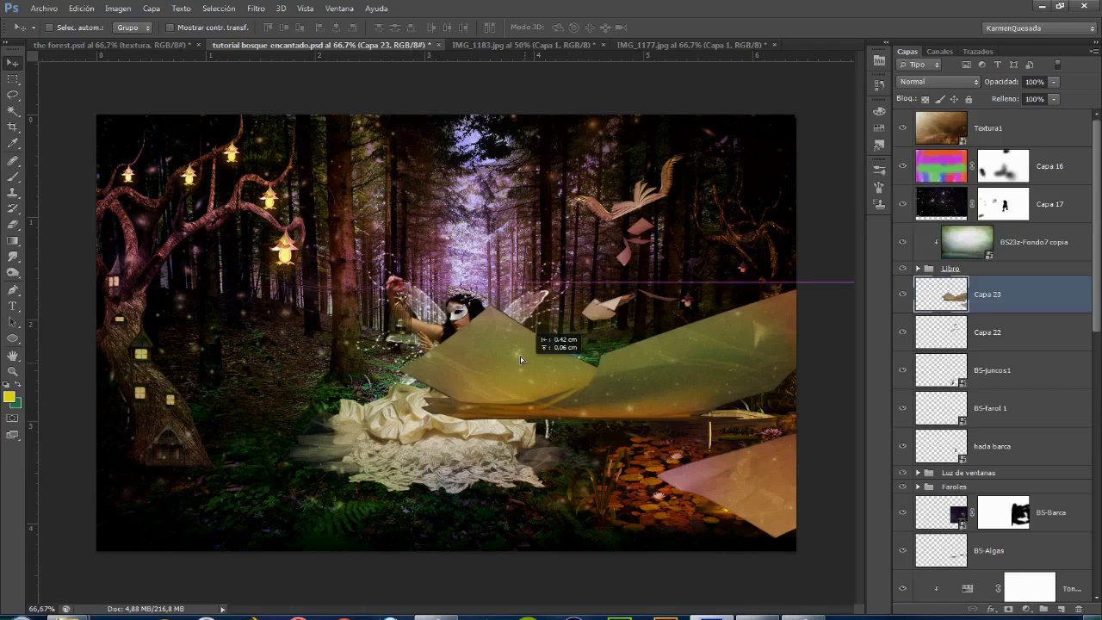
key(ctrl+t)
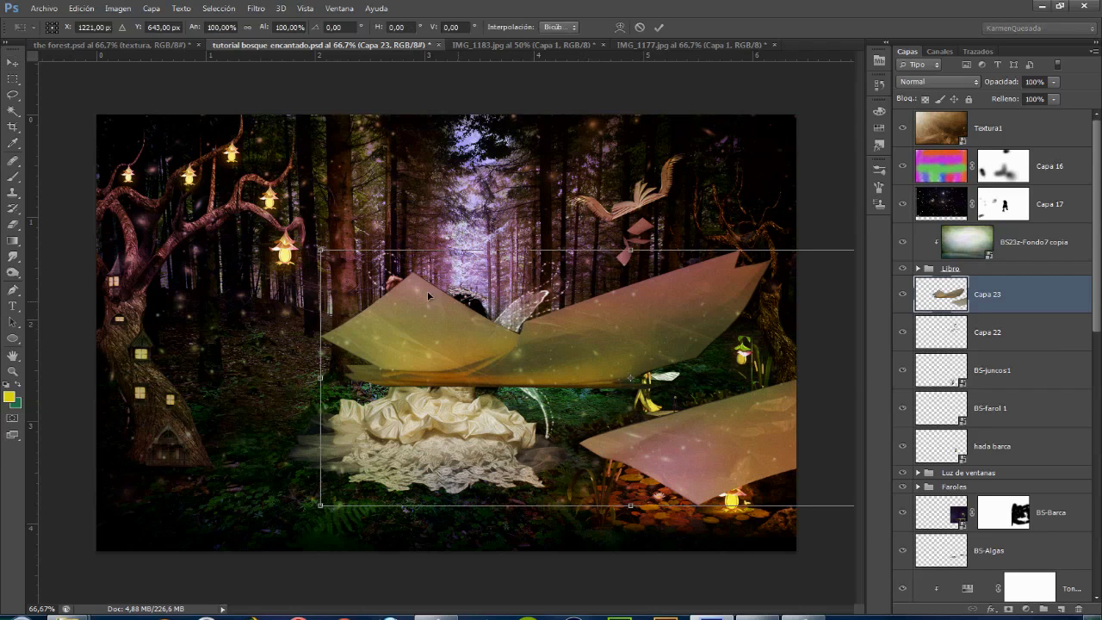
drag(322, 251, 575, 389)
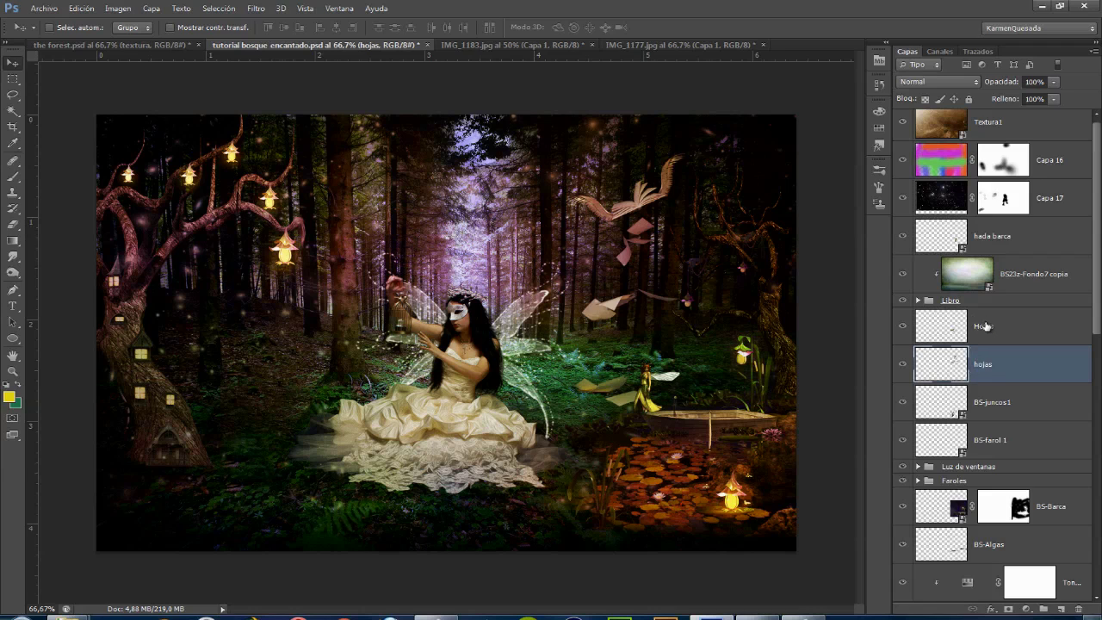
click(902, 364)
Duplicate the hojas layer and give the copy a Motion Blur of 18° angle, 3 px distance.
drag(1016, 364, 1062, 609)
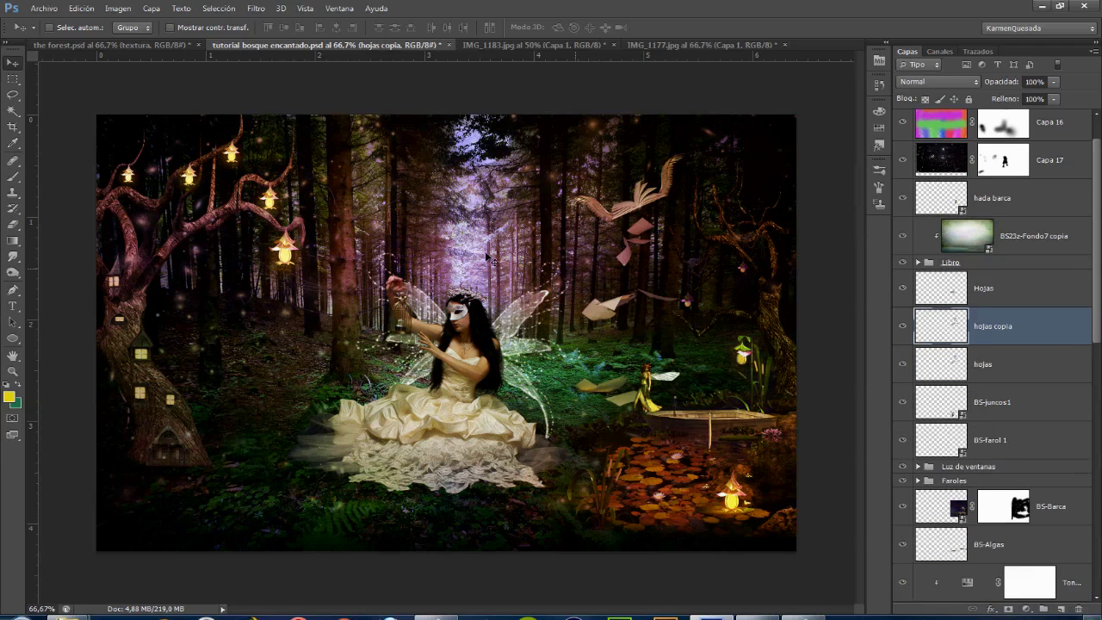
click(256, 8)
mouse_move(282, 163)
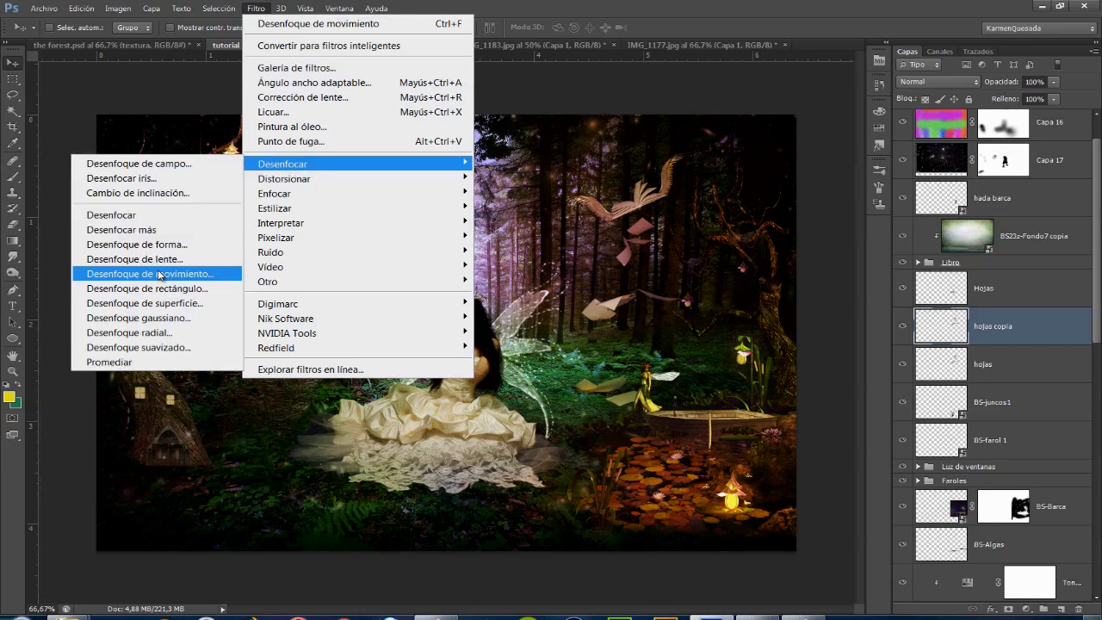
click(155, 274)
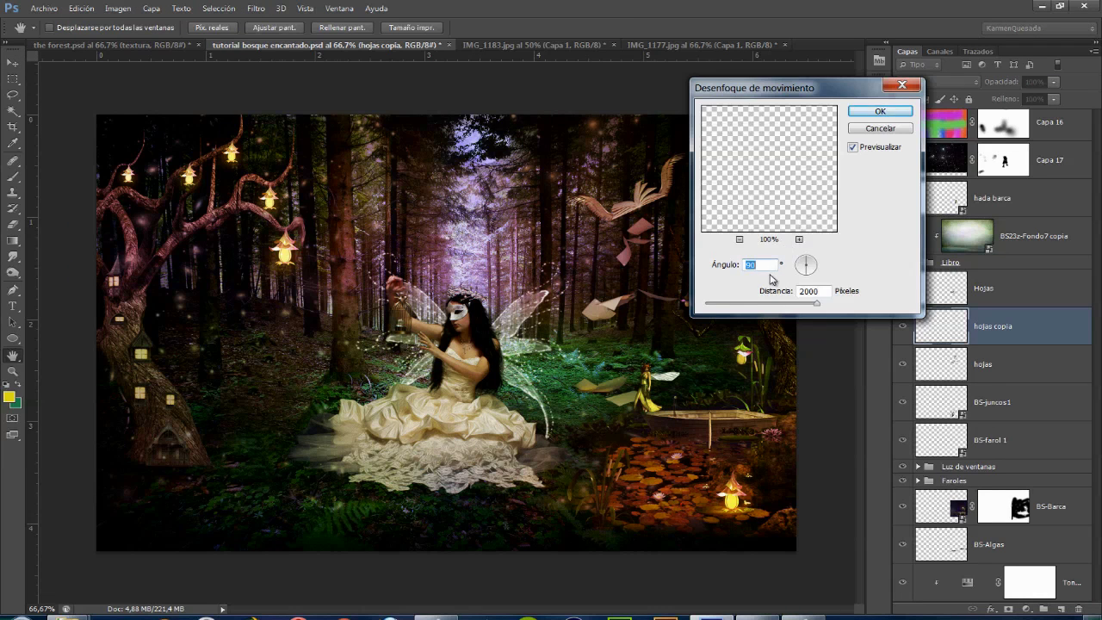
text(18)
drag(817, 307, 707, 305)
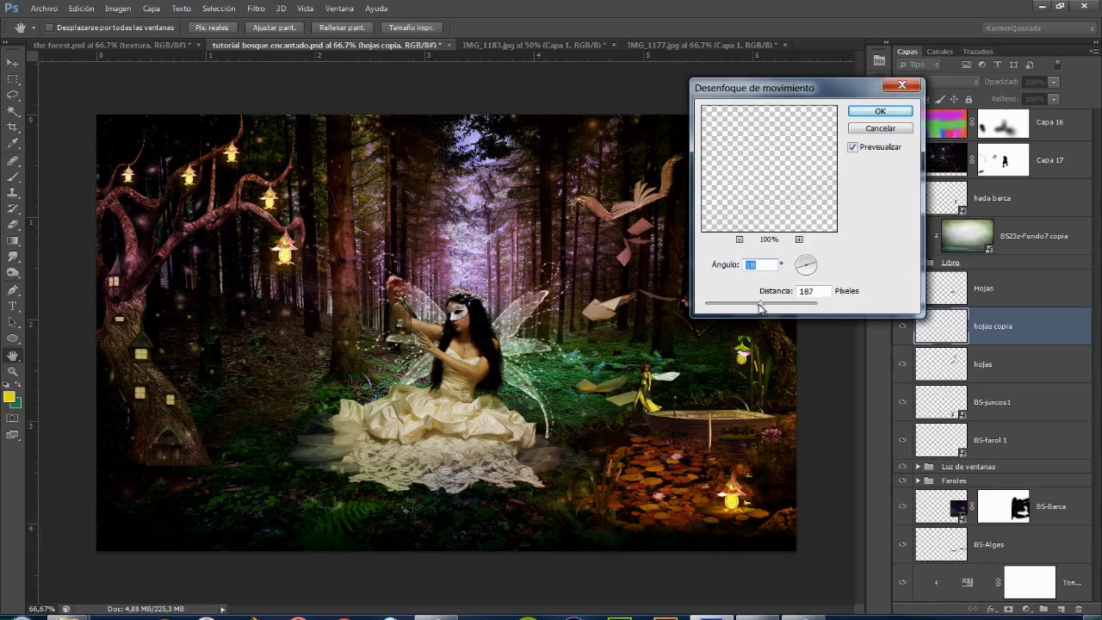
click(857, 129)
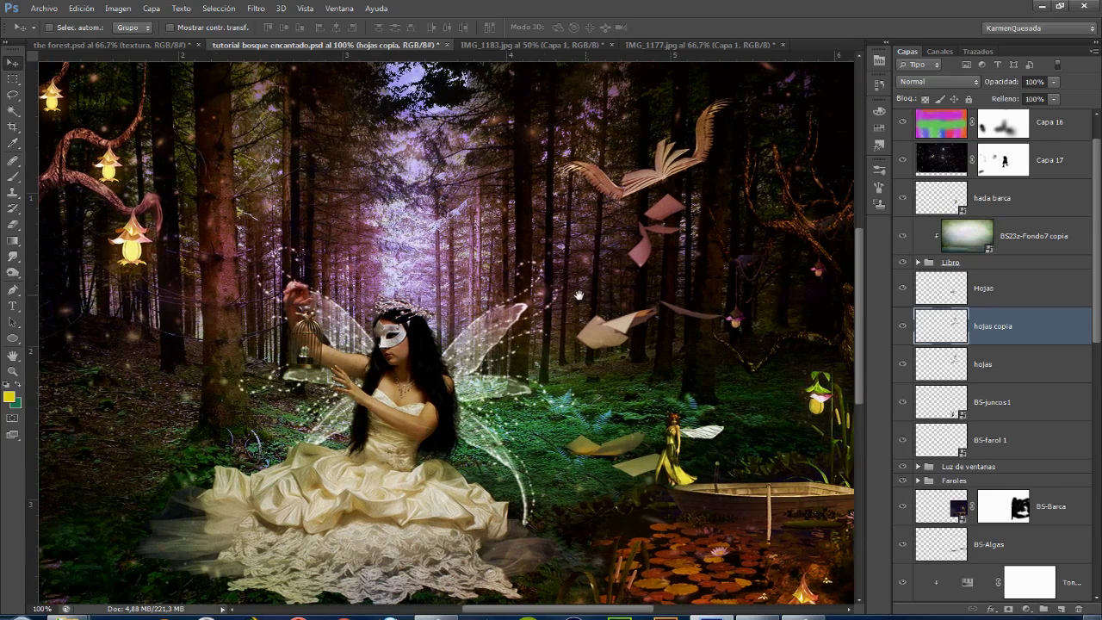
drag(579, 295, 573, 295)
Toggle hojas copia's visibility to compare the pages with and without blur.
click(904, 327)
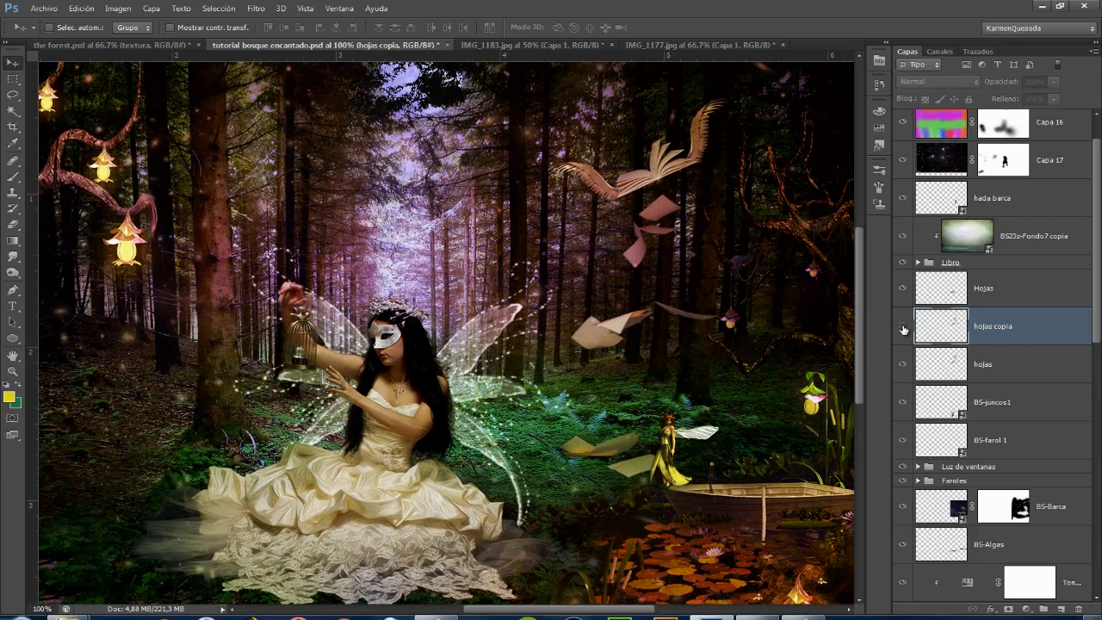
click(903, 328)
click(903, 327)
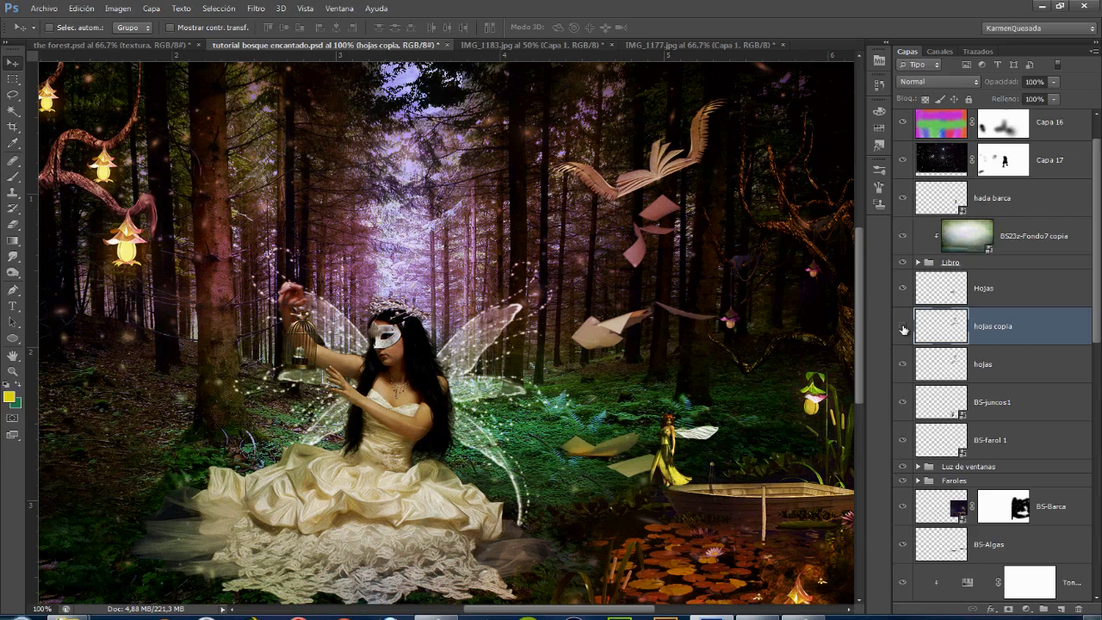
click(903, 327)
click(941, 364)
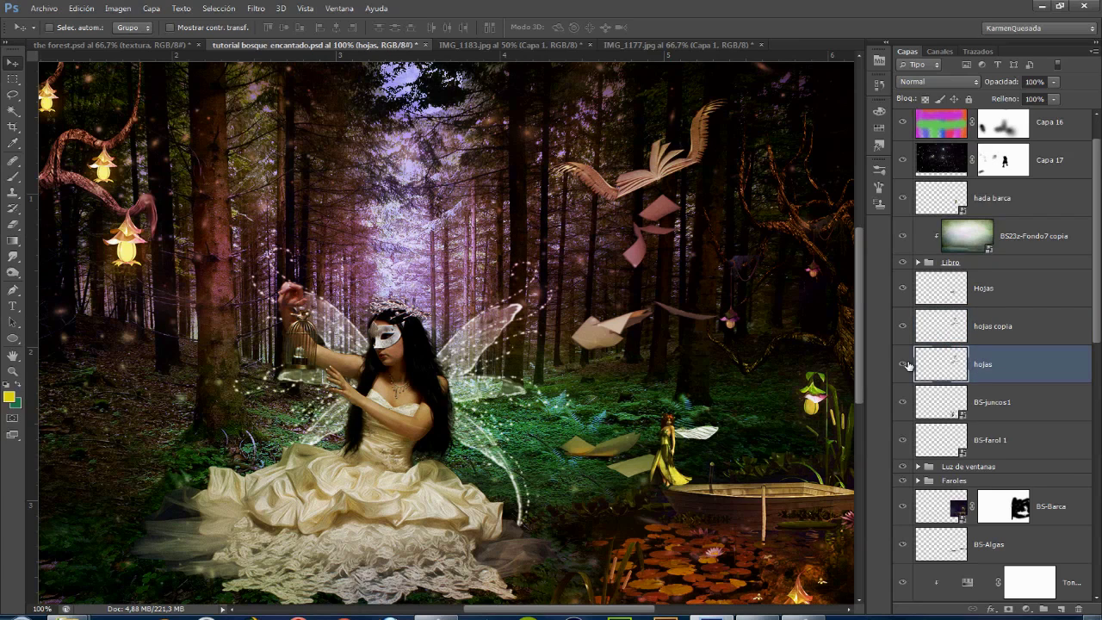
Duplicate the Hojas layer and reapply the same motion blur to the copy.
click(1000, 293)
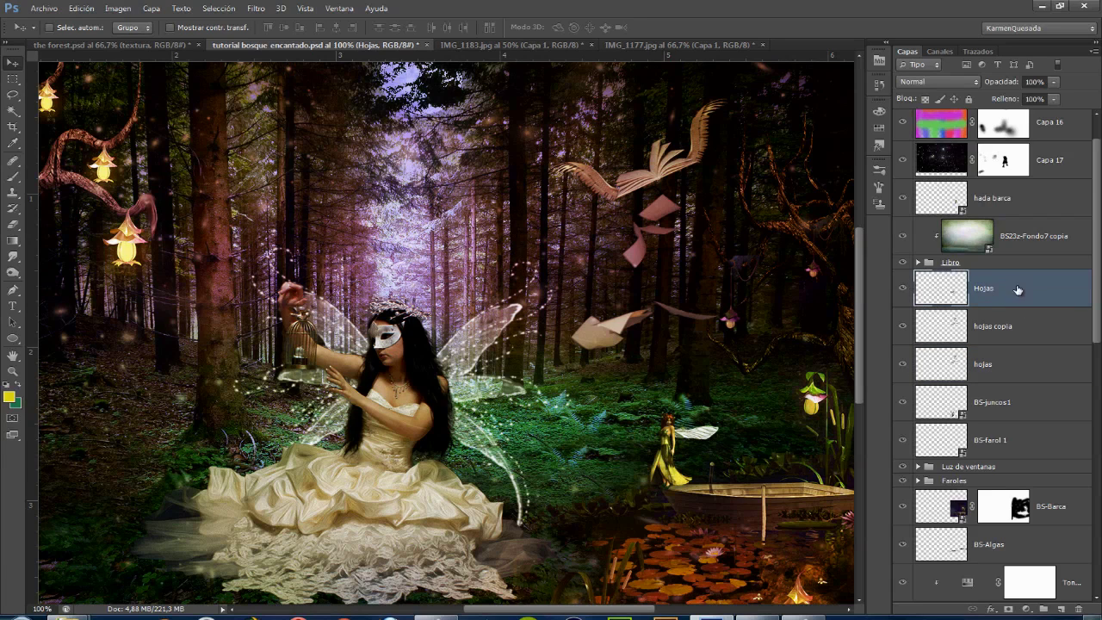
drag(1024, 292, 1062, 608)
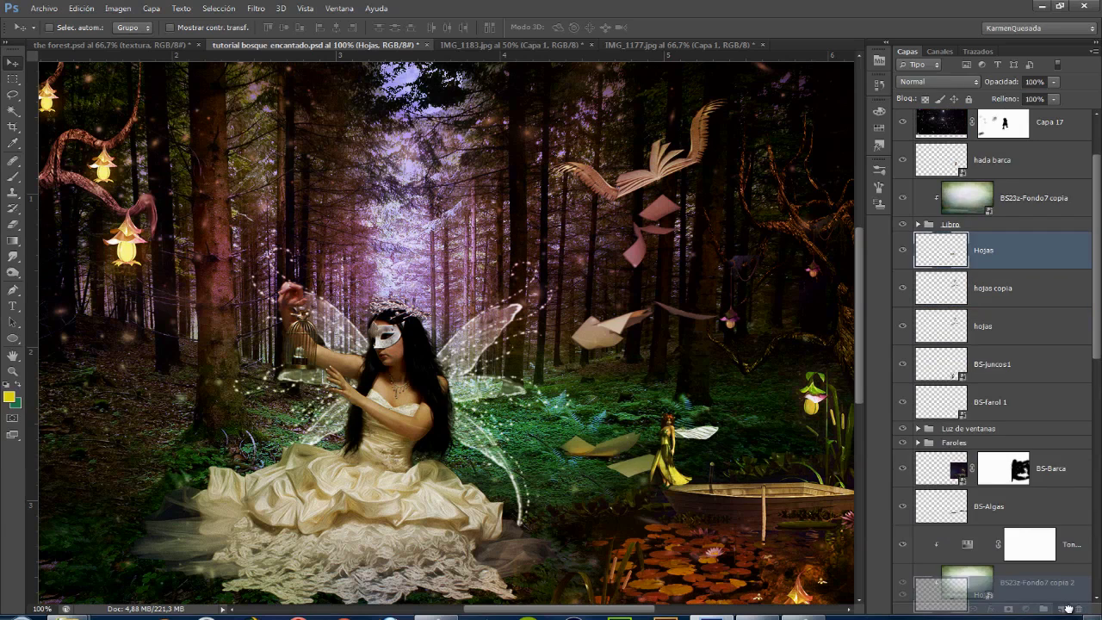
click(256, 8)
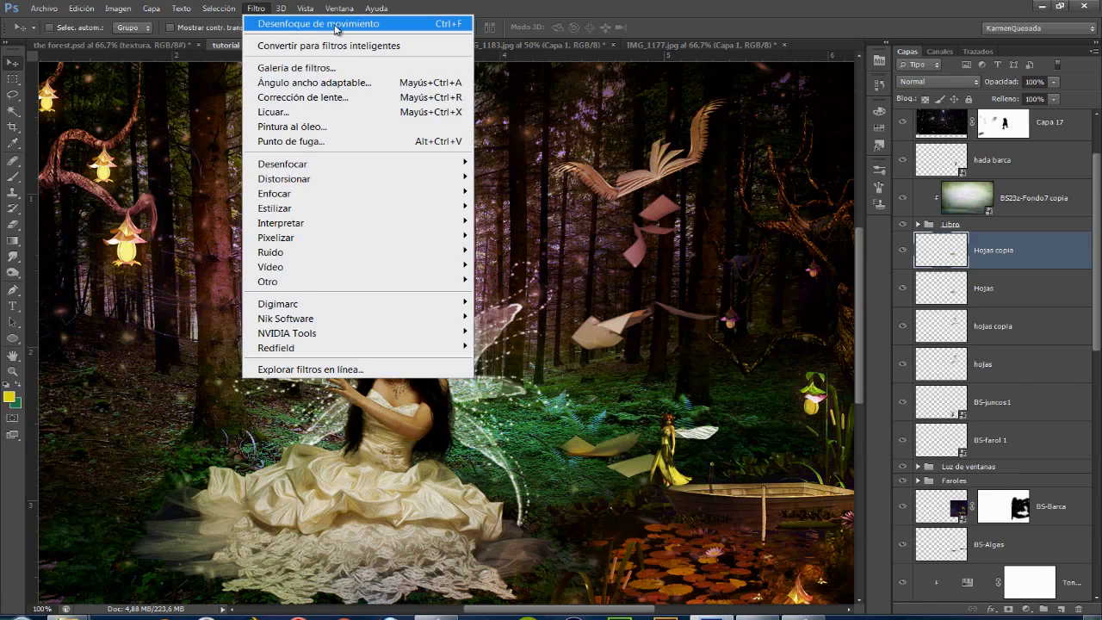
click(335, 30)
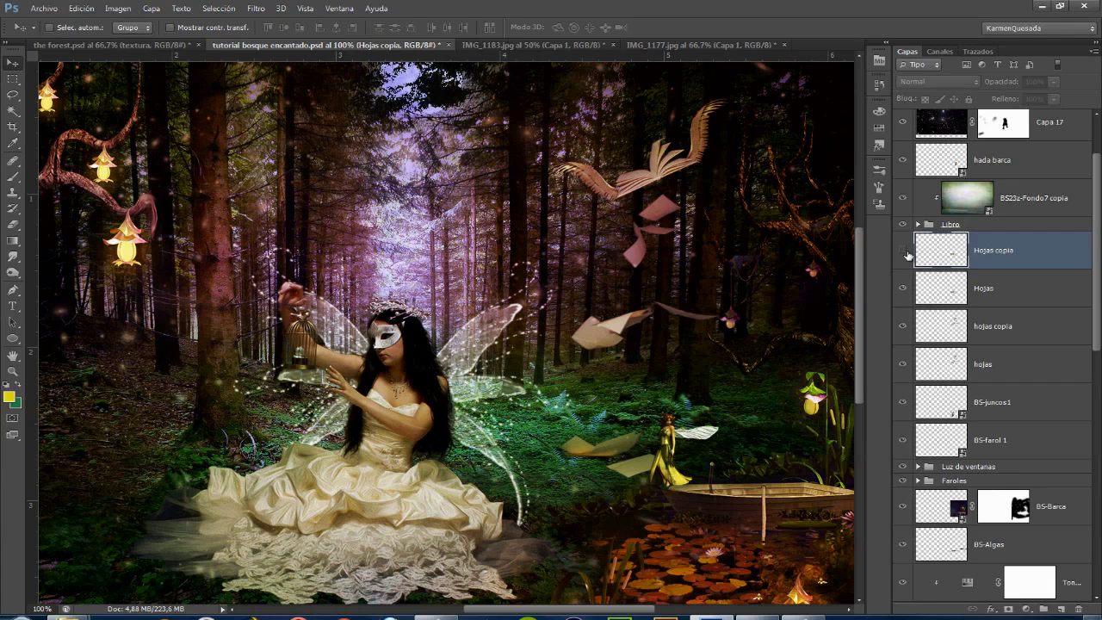
Group the four page layers into a group named Hojas.
shift+click(994, 369)
key(ctrl+g)
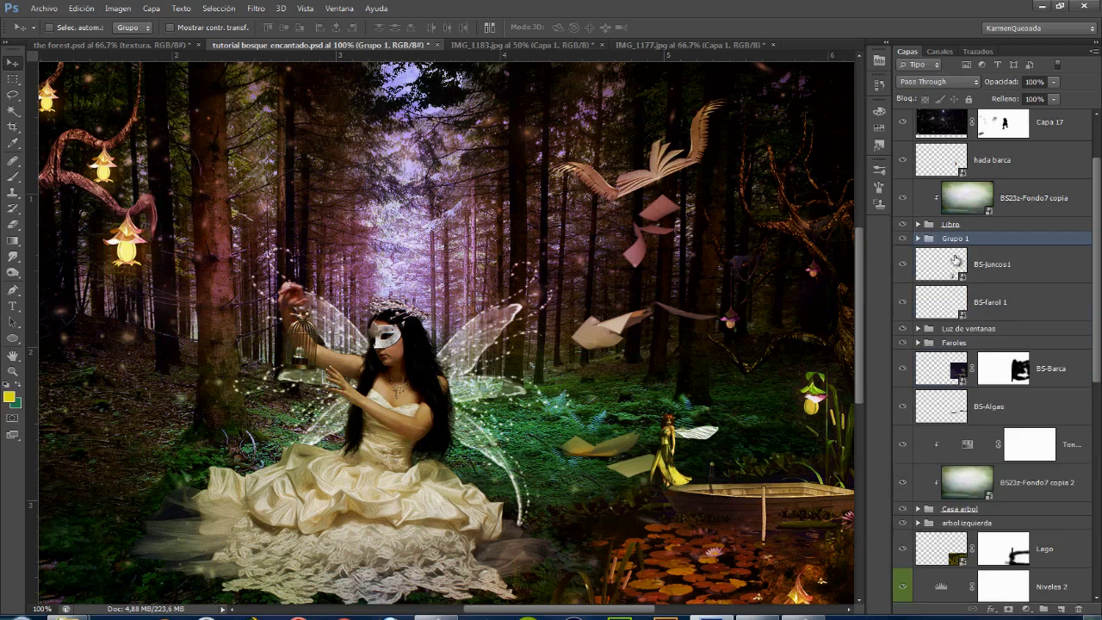
double_click(956, 238)
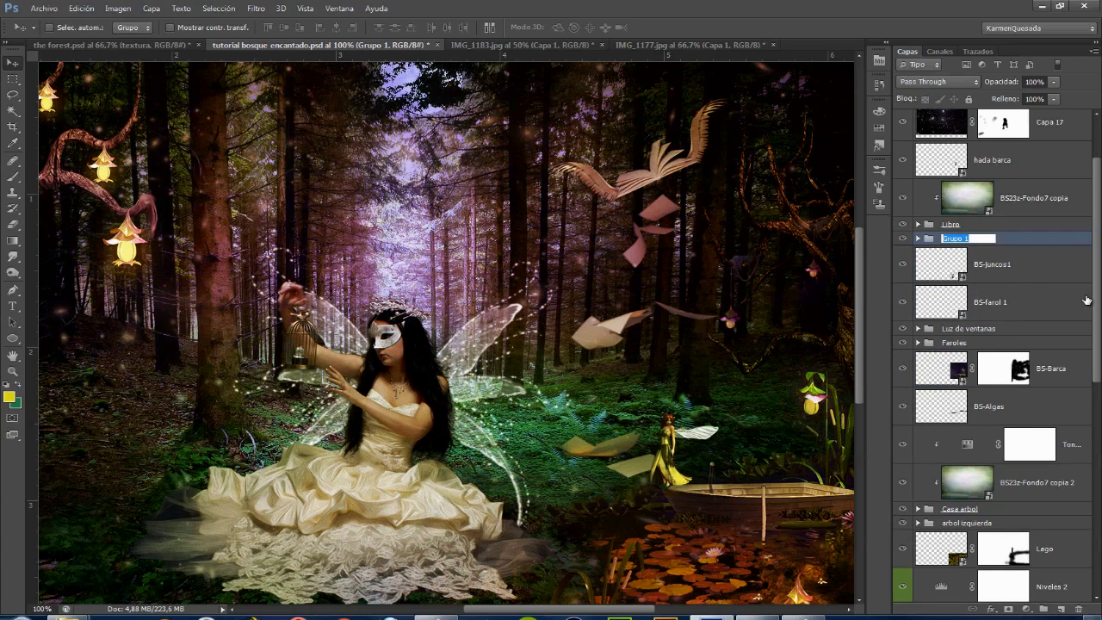
text(Hojas)
key(Return)
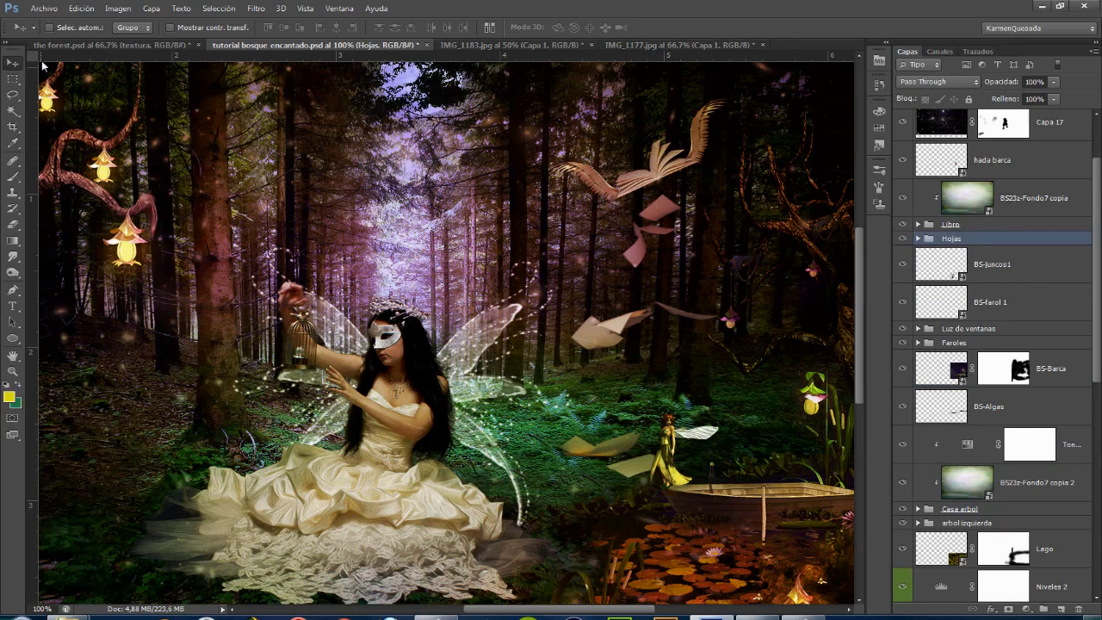
Place the Textura oldbook.jpg image into the forest composite.
click(44, 12)
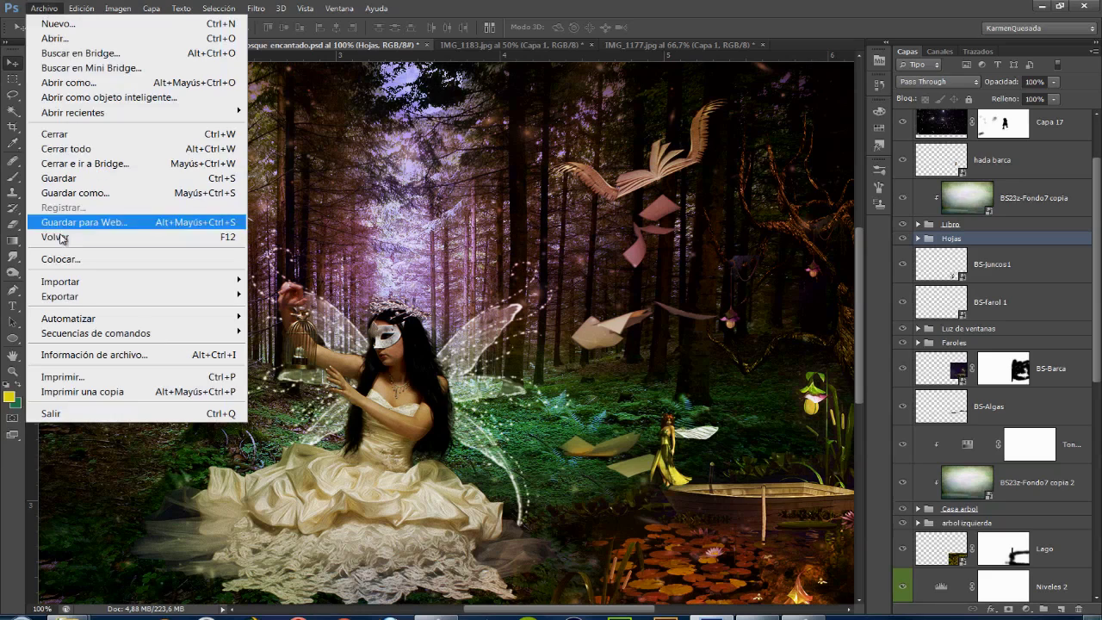
click(52, 258)
scroll(825, 246, down, 10)
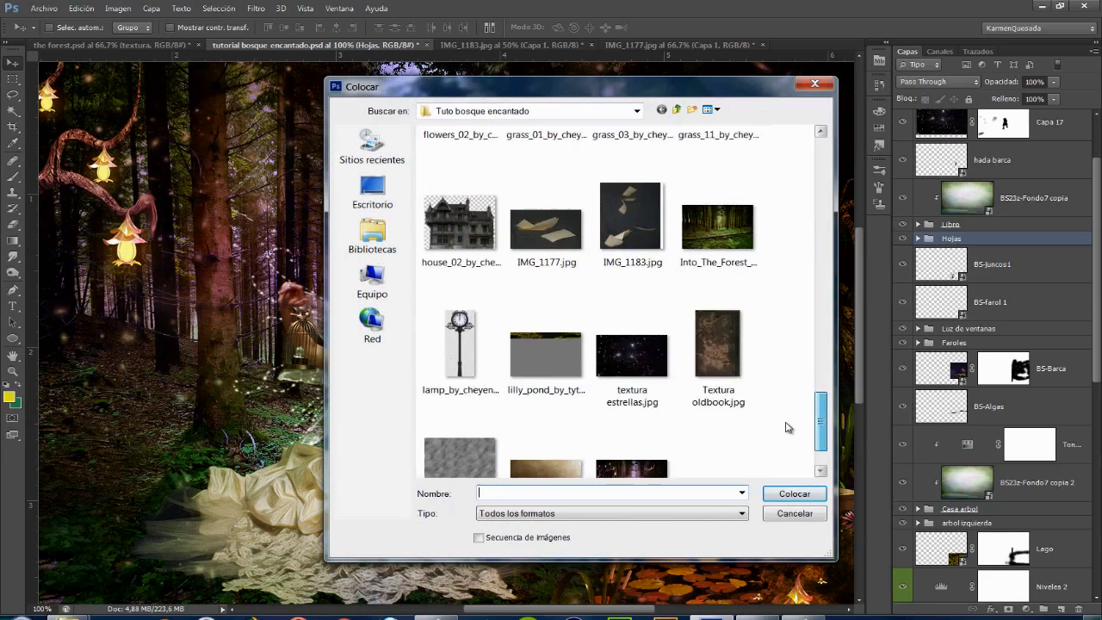
scroll(784, 405, down, 2)
click(723, 310)
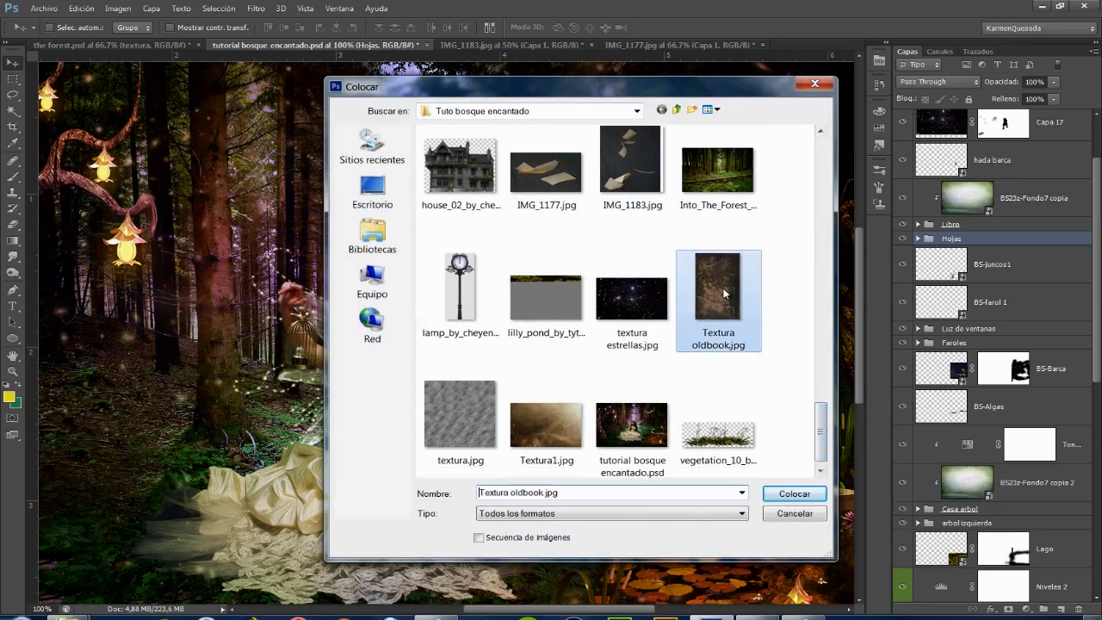
click(784, 495)
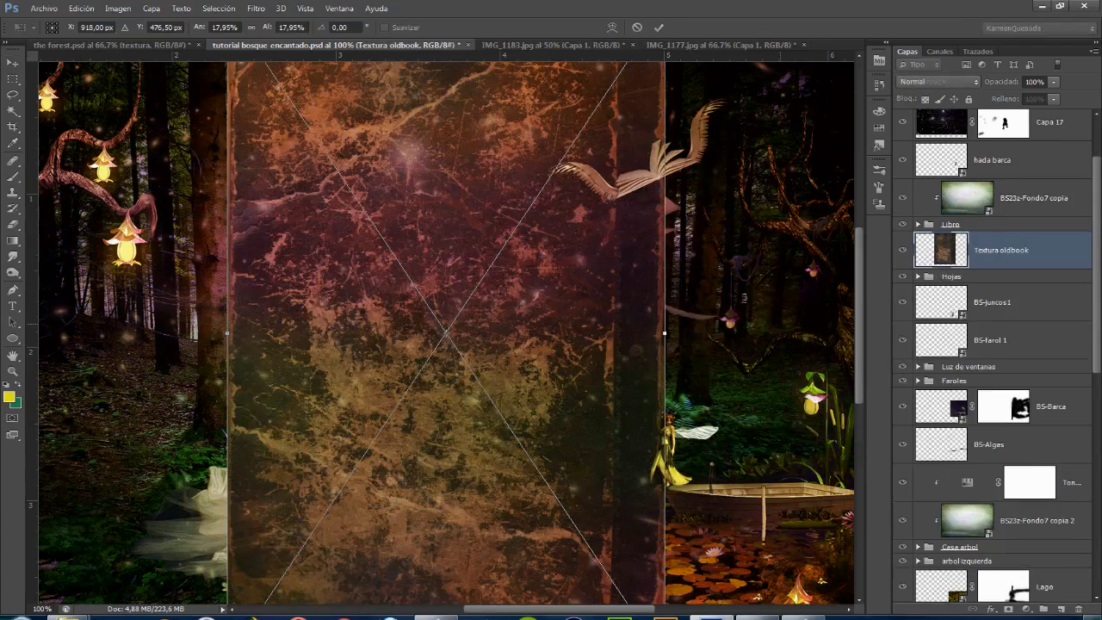
Scale the old-book texture to about 8.7% over the flying pages at 31% opacity.
drag(459, 250, 485, 367)
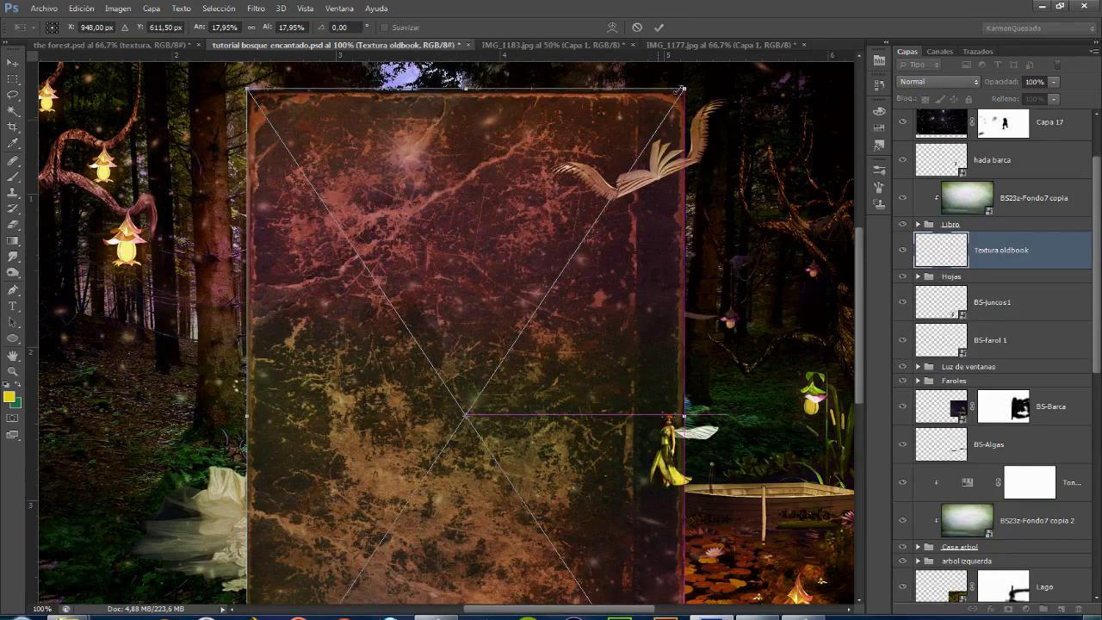
drag(680, 95, 683, 219)
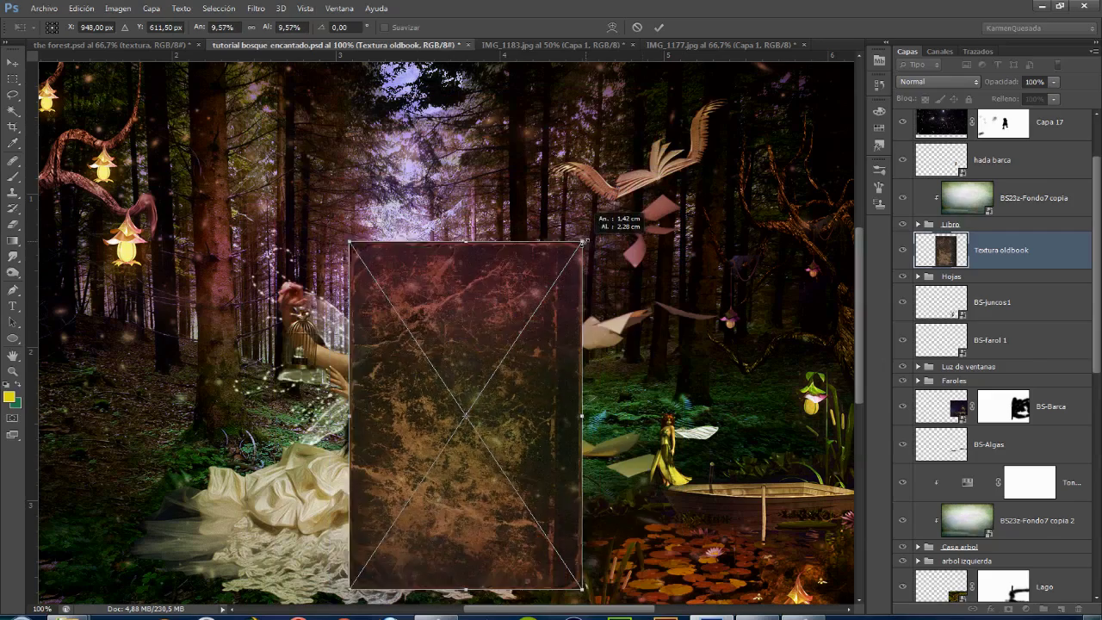
drag(663, 287, 733, 236)
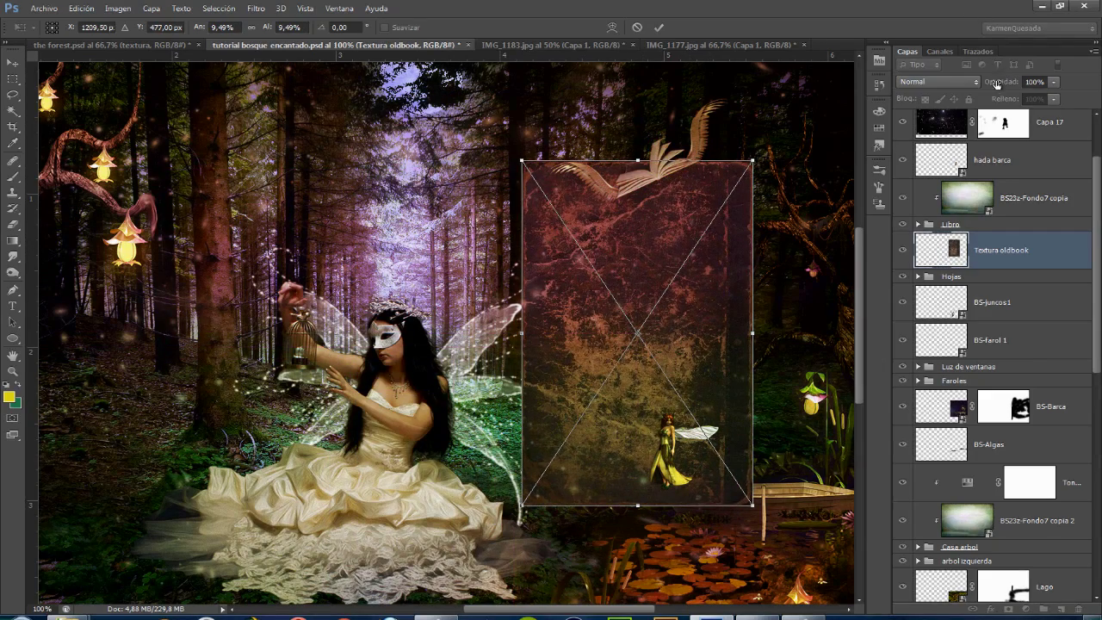
drag(997, 83, 957, 83)
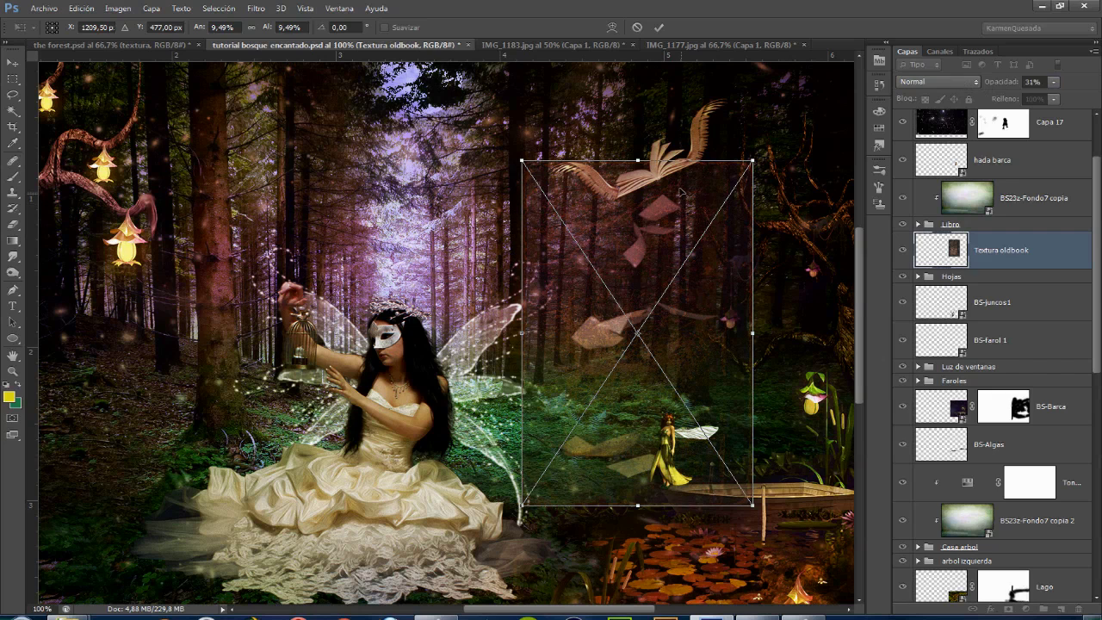
drag(733, 161, 728, 178)
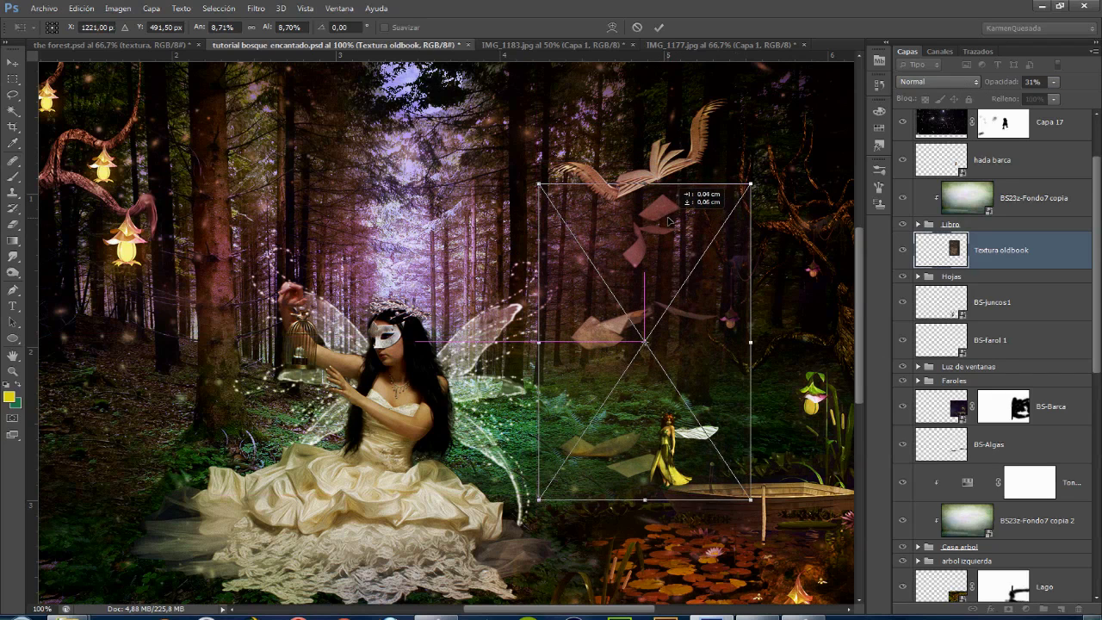
drag(667, 210, 674, 216)
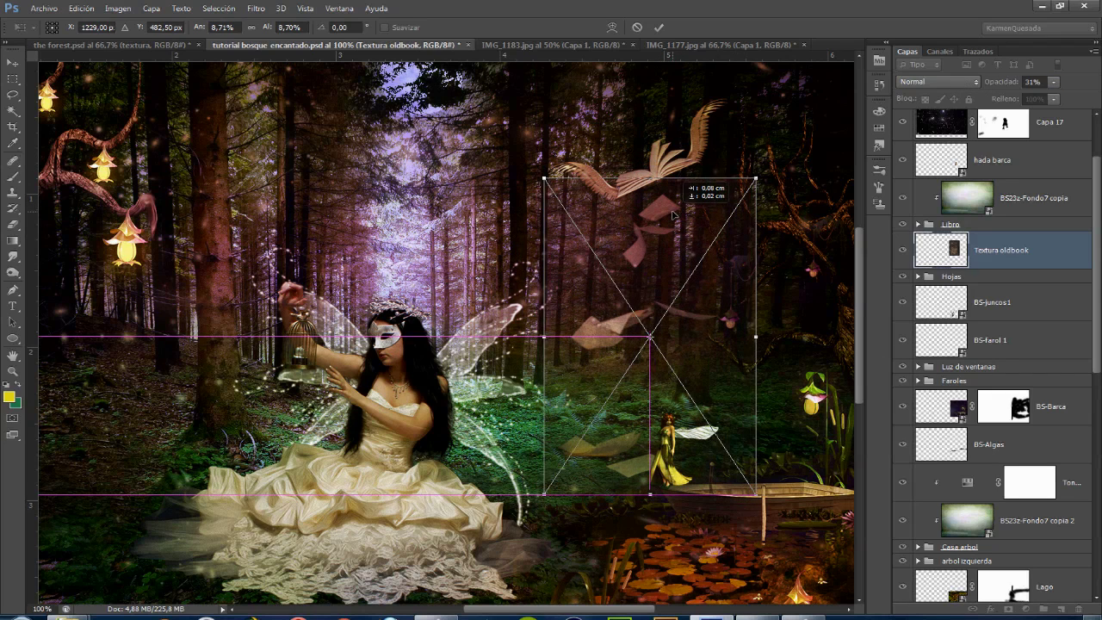
click(660, 27)
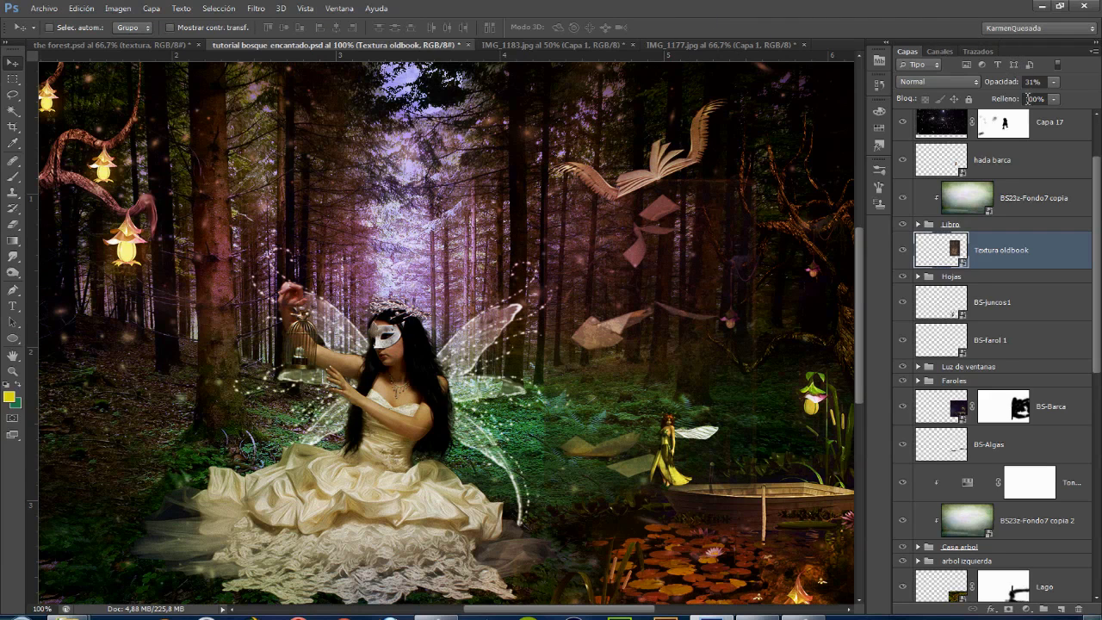
Clip Textura oldbook to the Hojas group, blending as Superponer at 21% opacity.
drag(999, 86, 1060, 85)
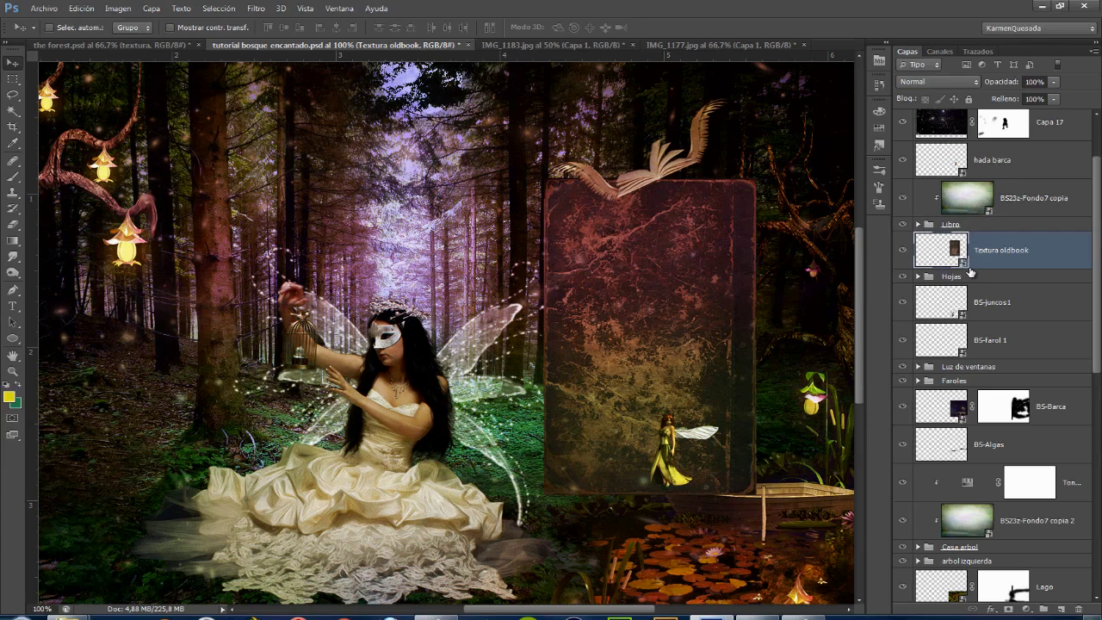
alt+click(970, 272)
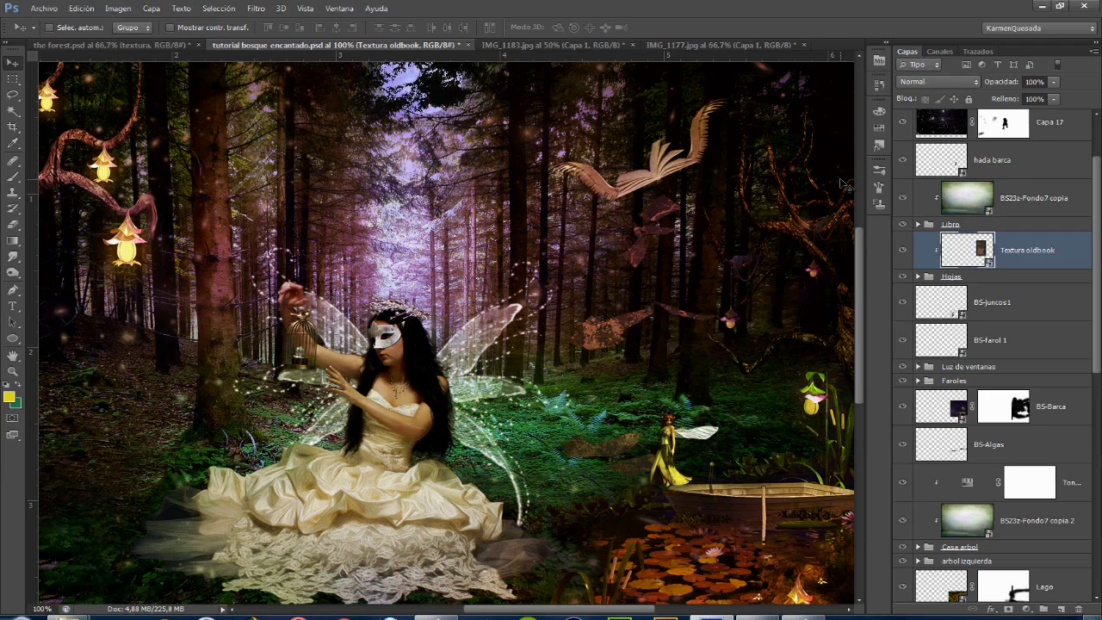
click(943, 81)
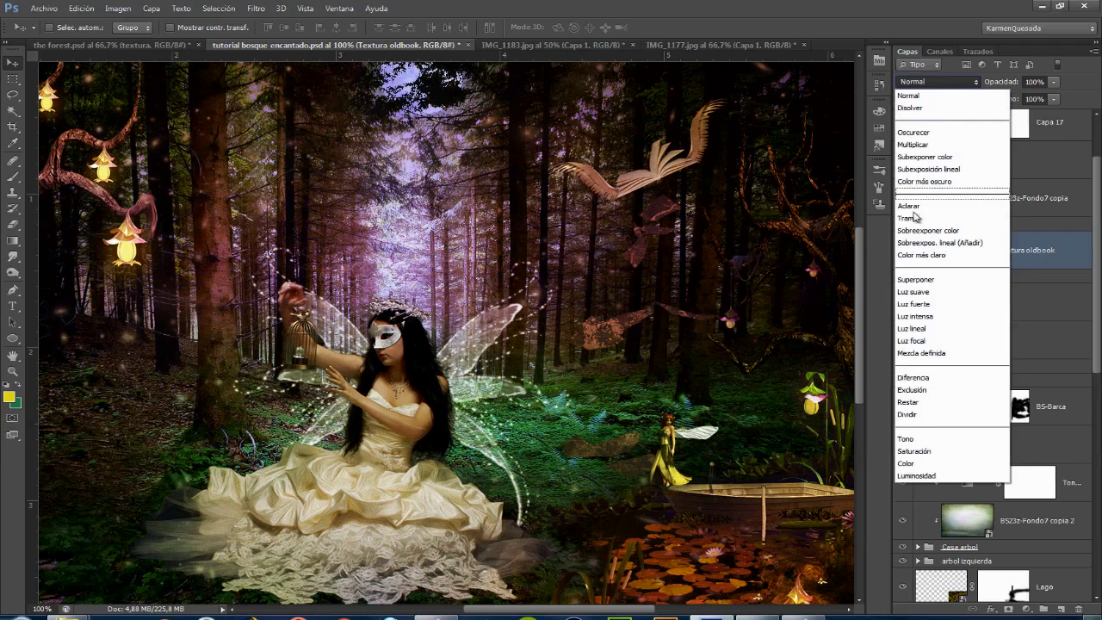
click(911, 272)
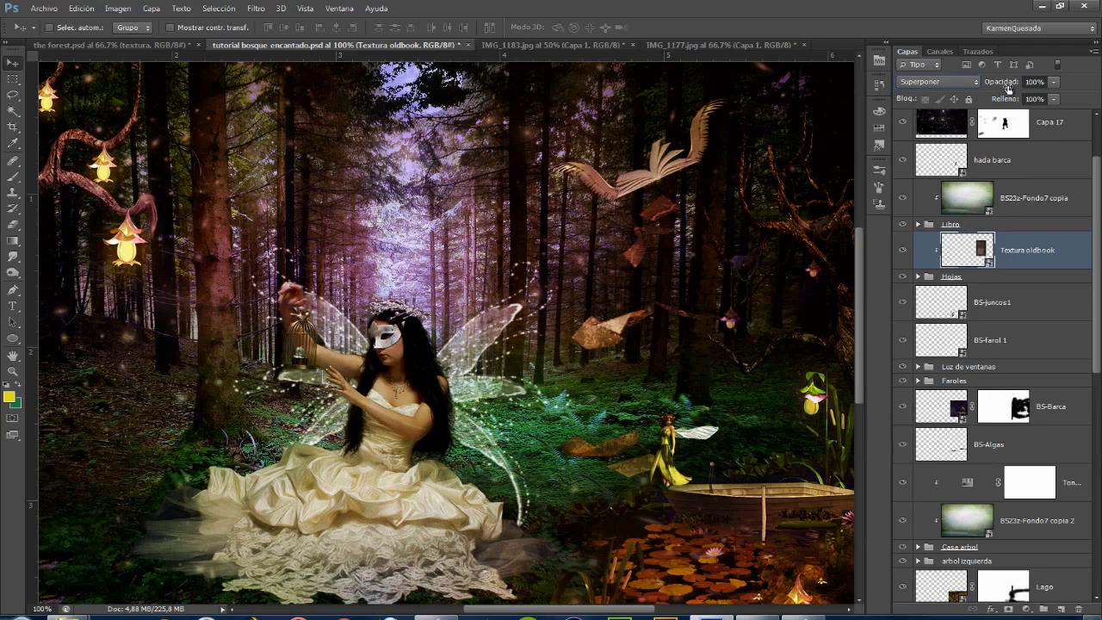
key(2)
key(1)
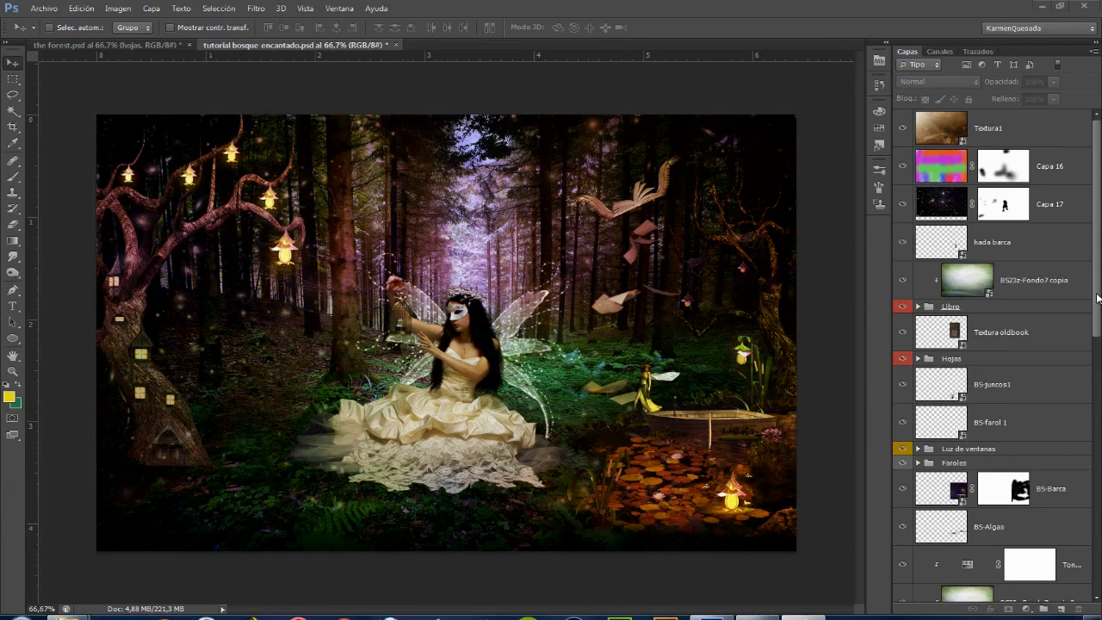
Scroll the Layers panel, toggle layer filtering off and back on, and show the Tipo filter choices.
drag(1096, 316, 1096, 336)
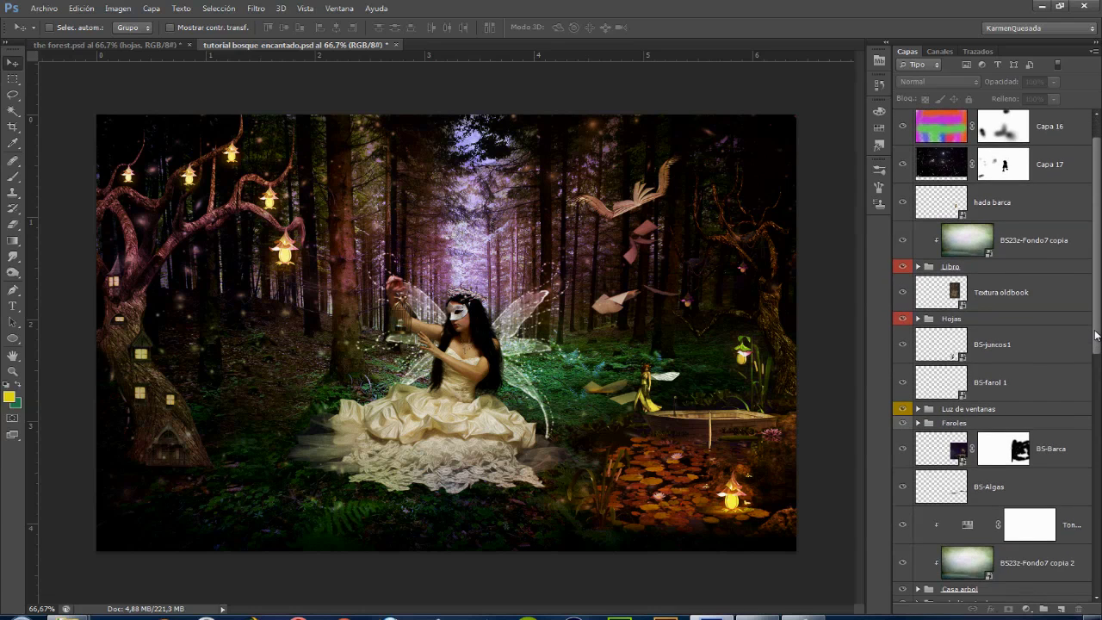
scroll(1099, 256, down, 2)
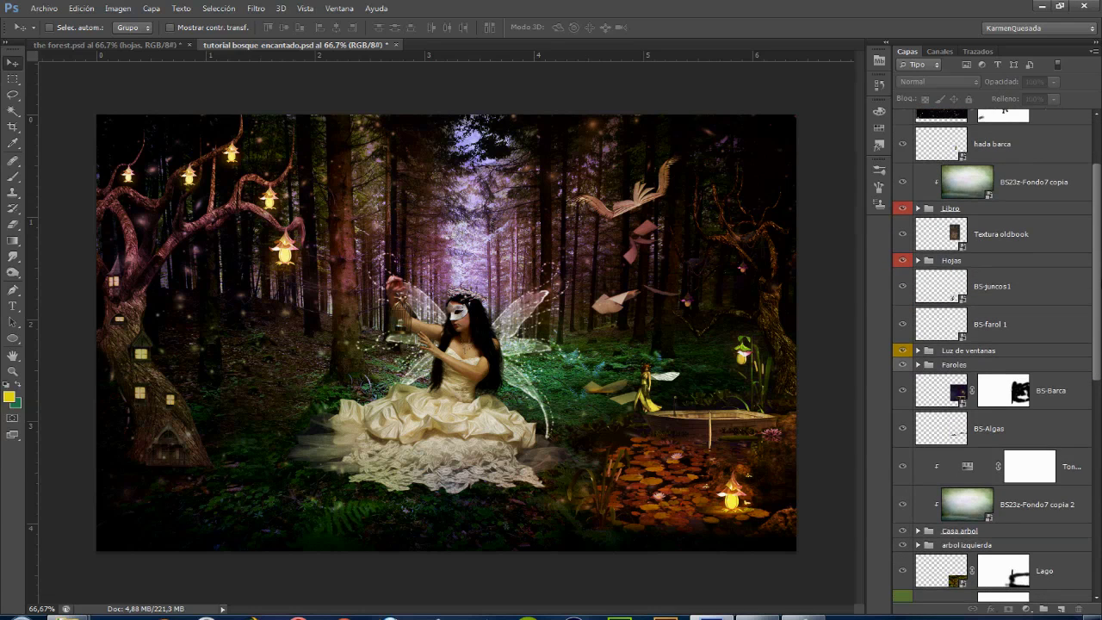
scroll(990, 344, down, 1)
scroll(991, 345, down, 1)
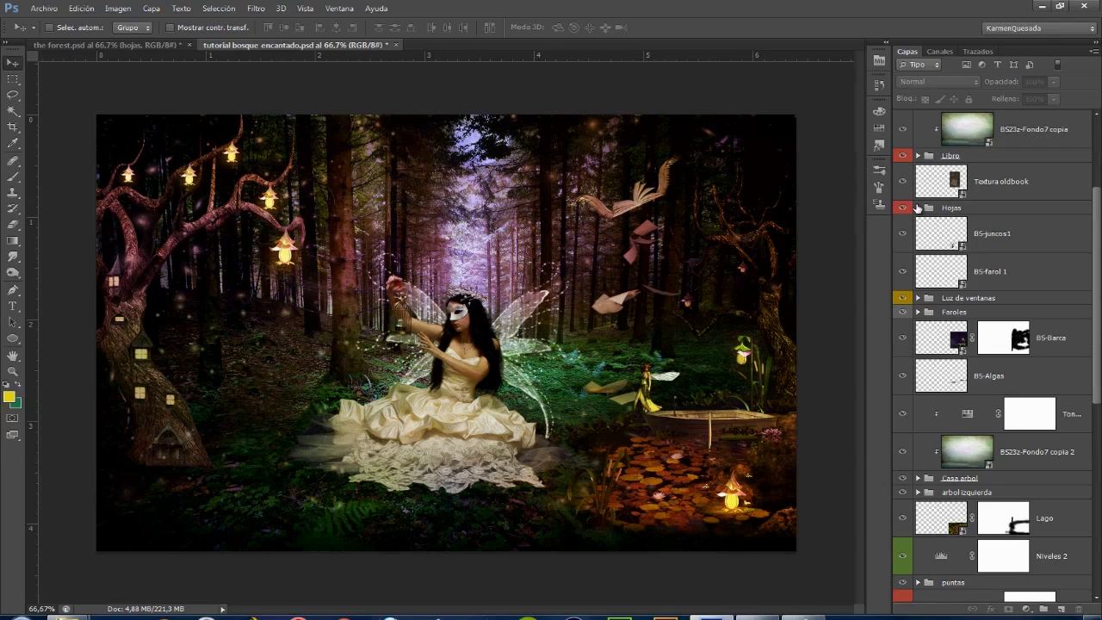
drag(1098, 239, 1100, 155)
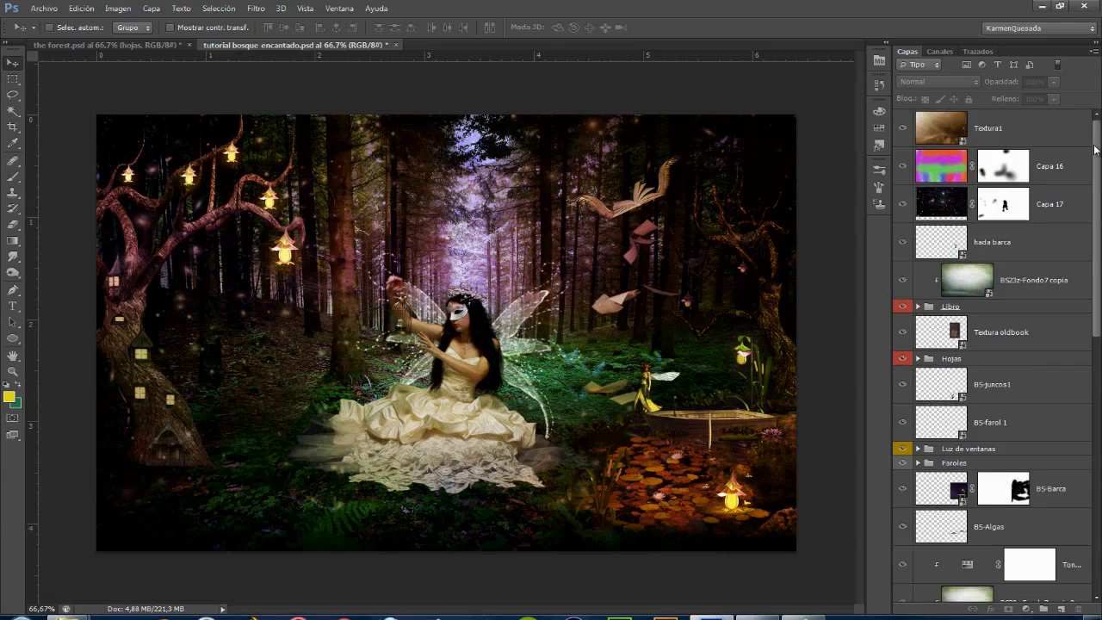
click(1058, 63)
click(1057, 66)
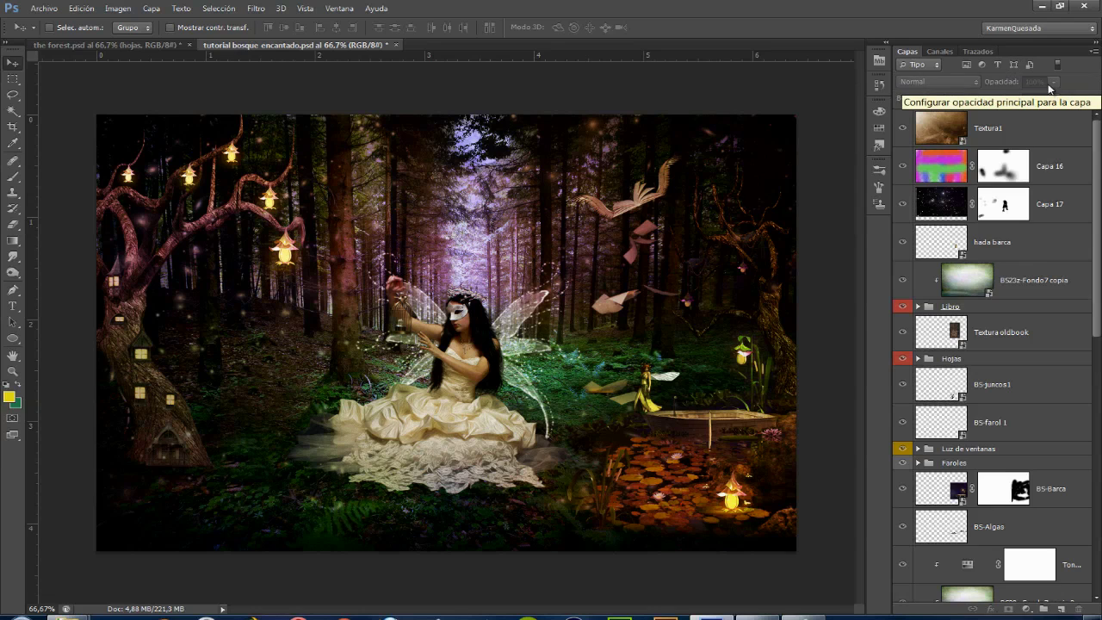
click(930, 64)
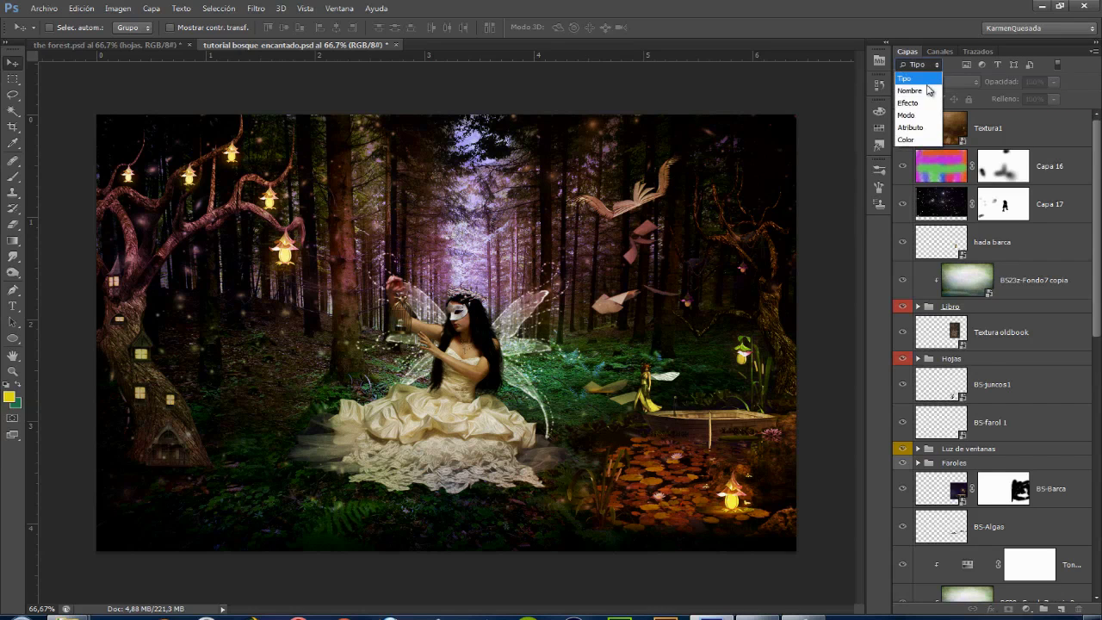
Filter the layer list to show only red-tagged layers and inspect the Libro group.
click(912, 139)
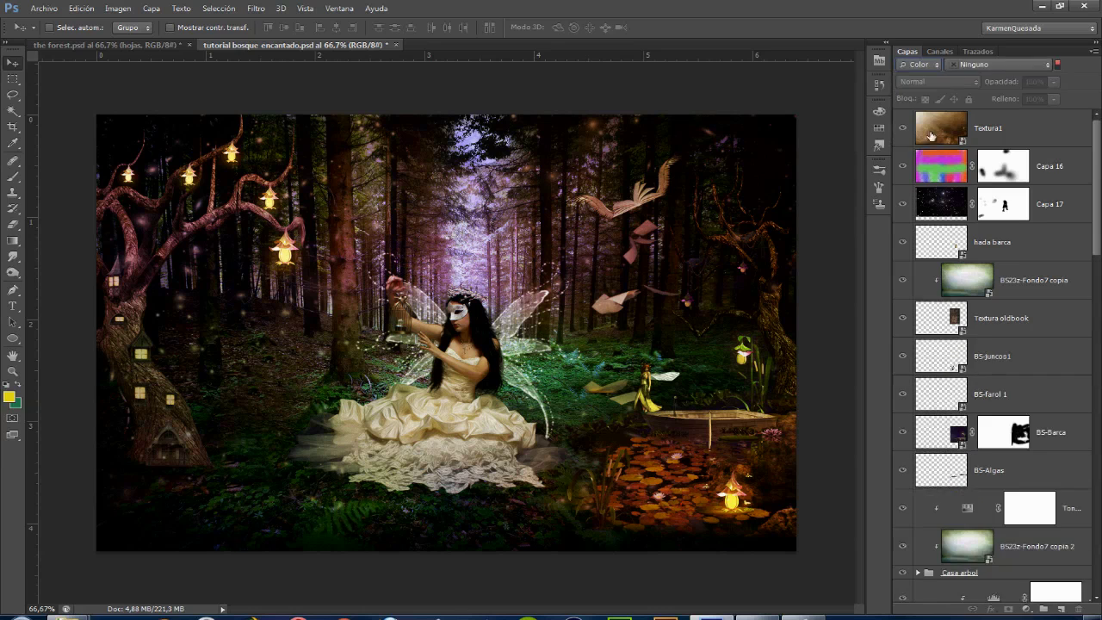
click(1047, 66)
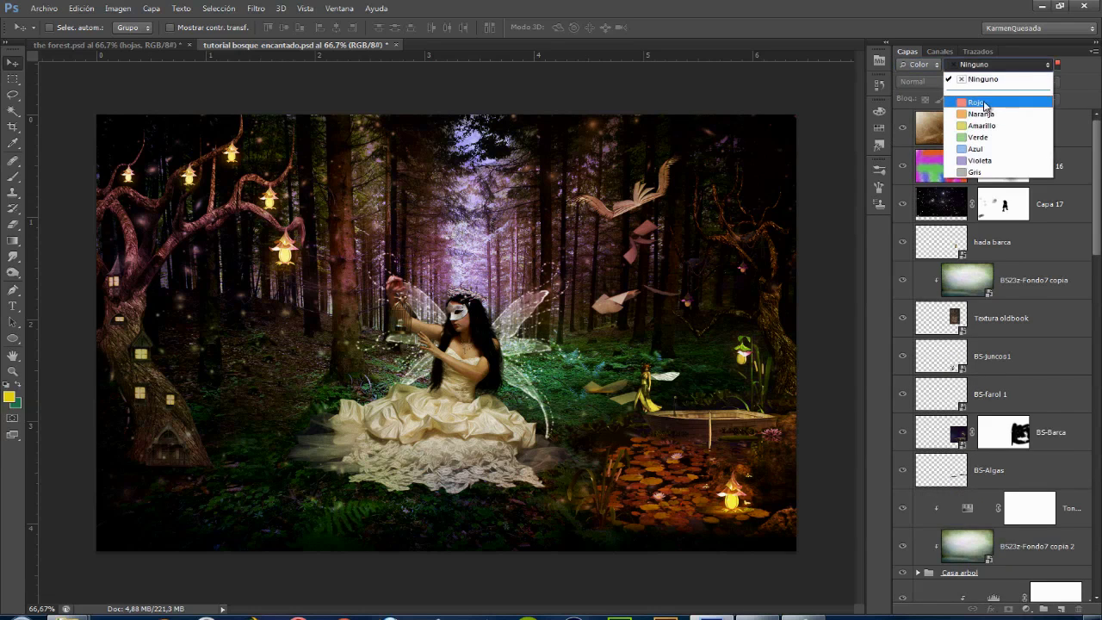
click(969, 100)
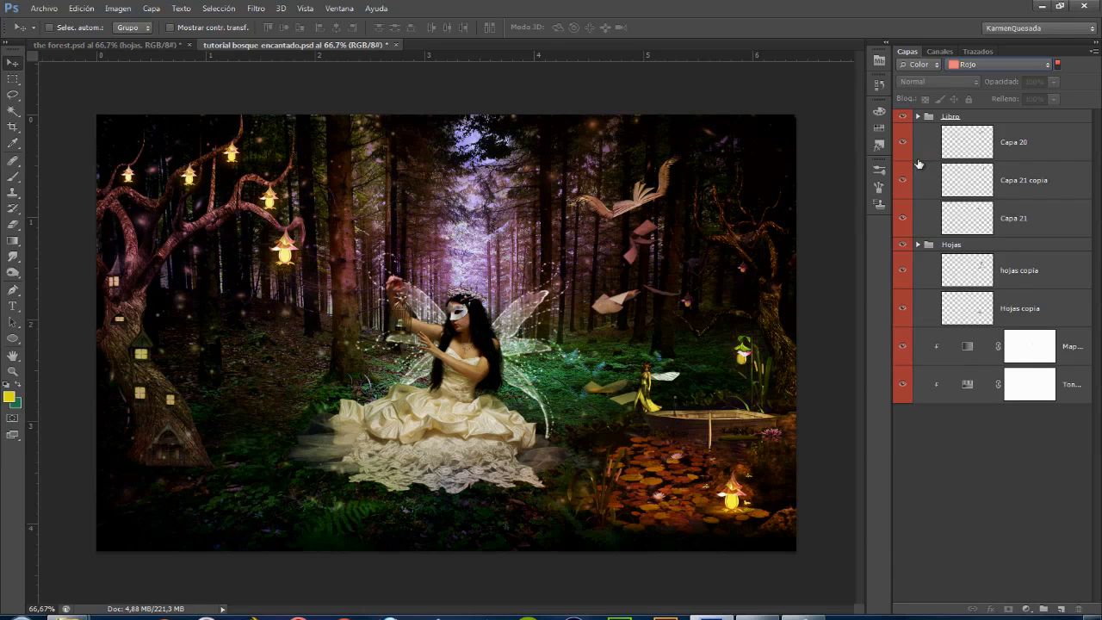
click(917, 117)
click(918, 117)
Switch the colour filter to yellow-tagged layers and check the Luz de ventanas group.
click(999, 64)
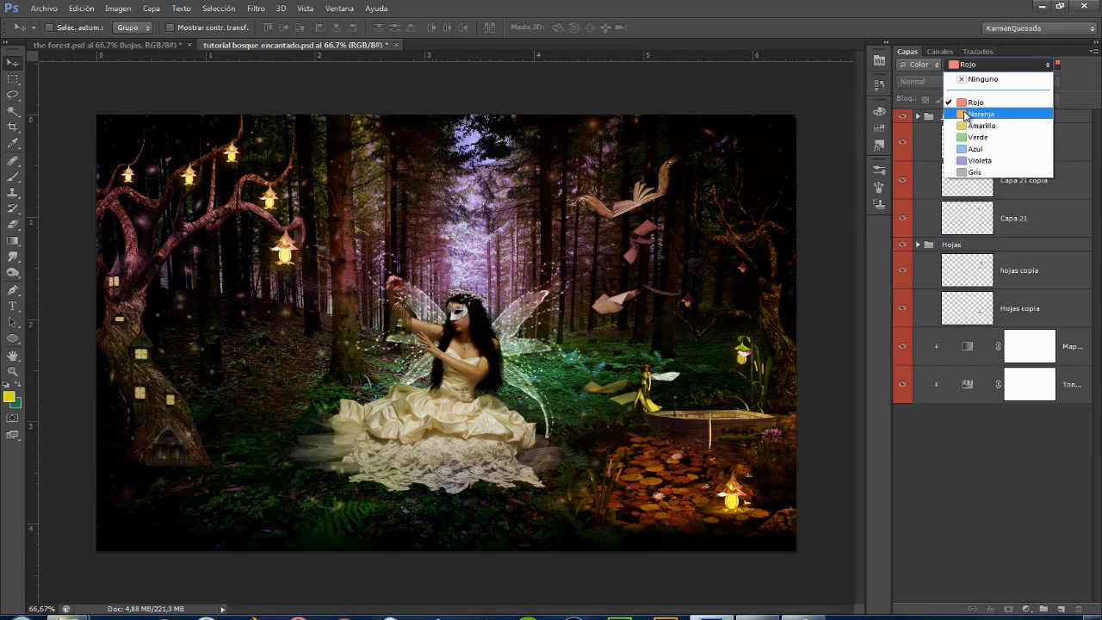
click(973, 127)
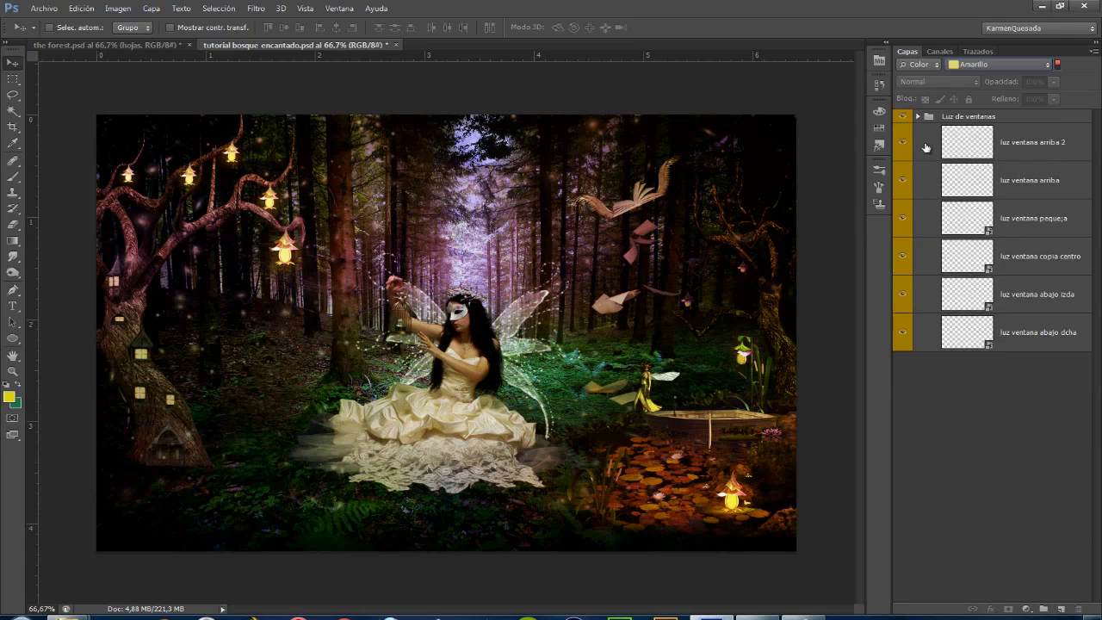
click(968, 123)
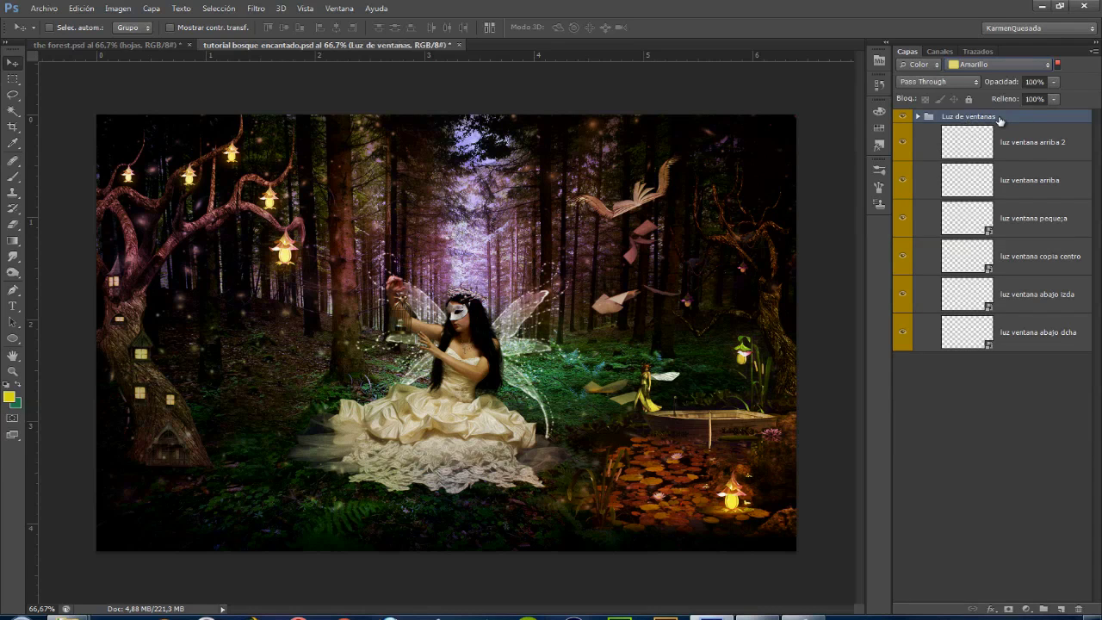
click(1086, 549)
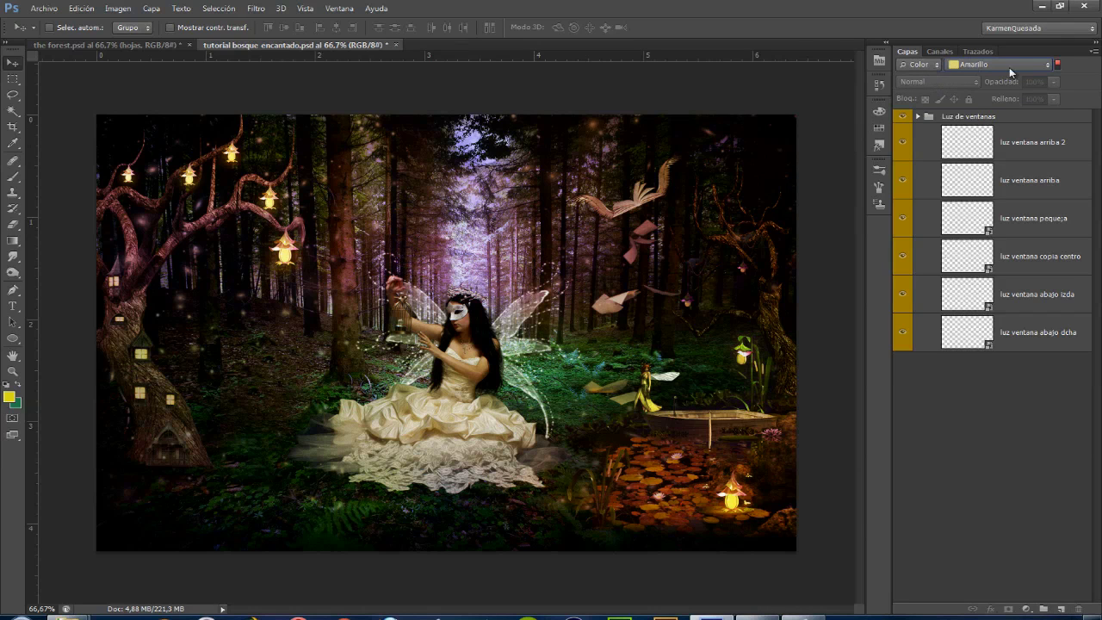
Clear the layer filter, select Luz de ventanas, and bring up the foreground colour picker.
click(920, 64)
click(919, 79)
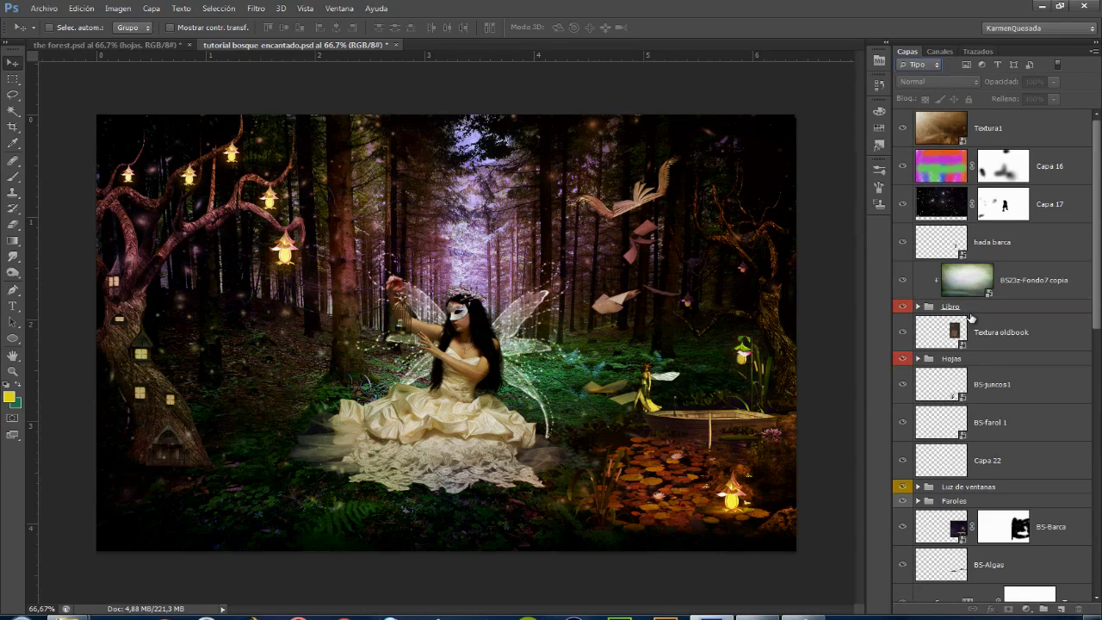
scroll(1013, 430, down, 2)
click(947, 411)
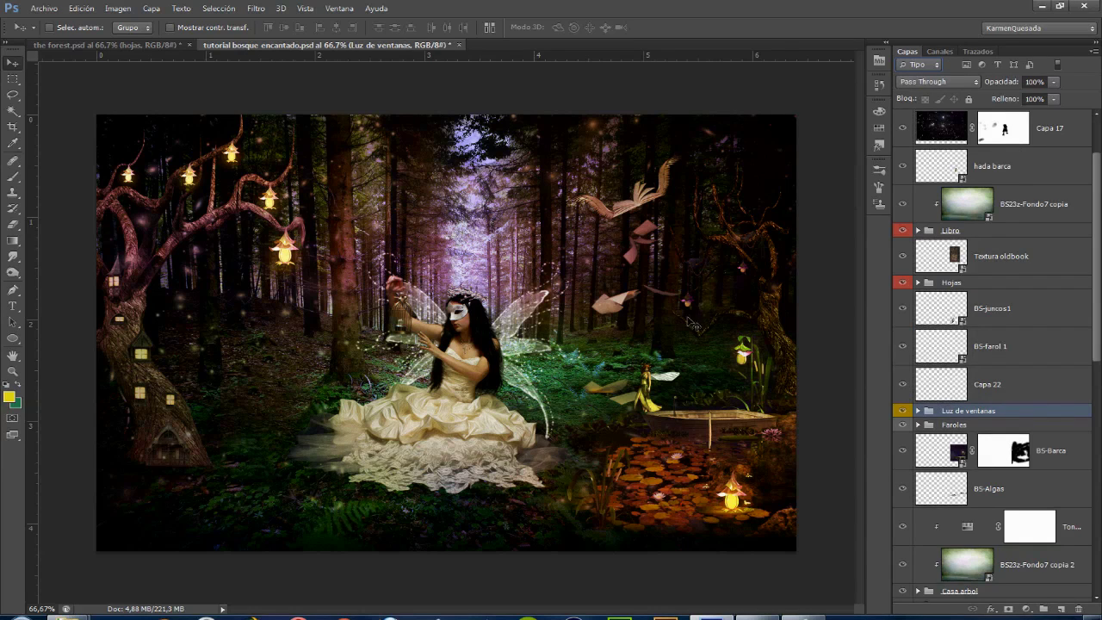
click(9, 397)
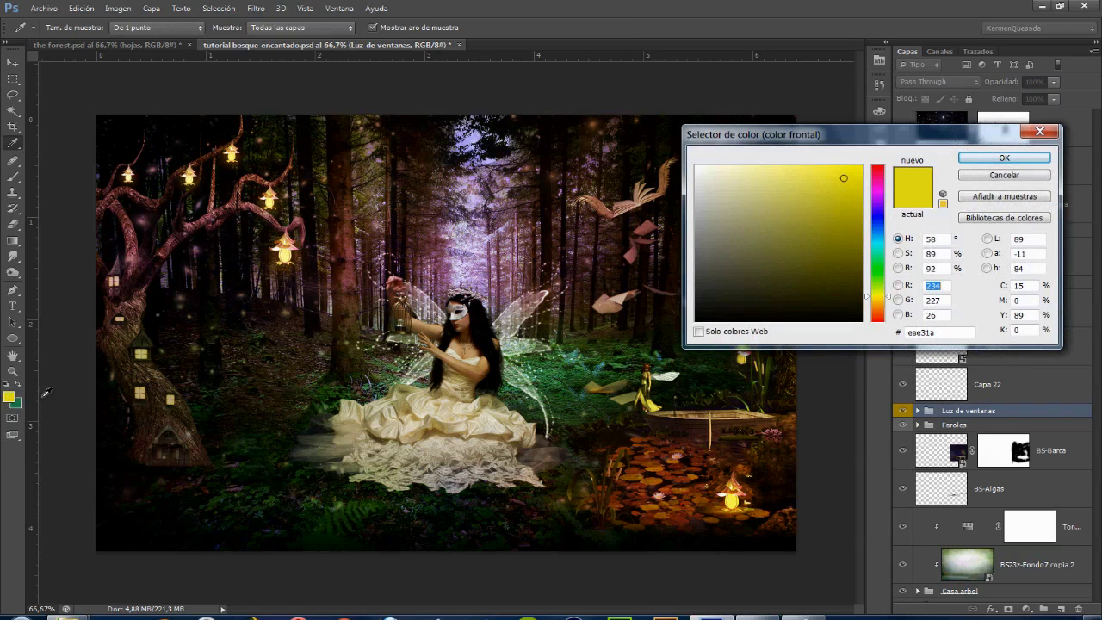
Keep yellow eae31a as foreground colour and select Capa 22 with the Brush tool.
click(943, 334)
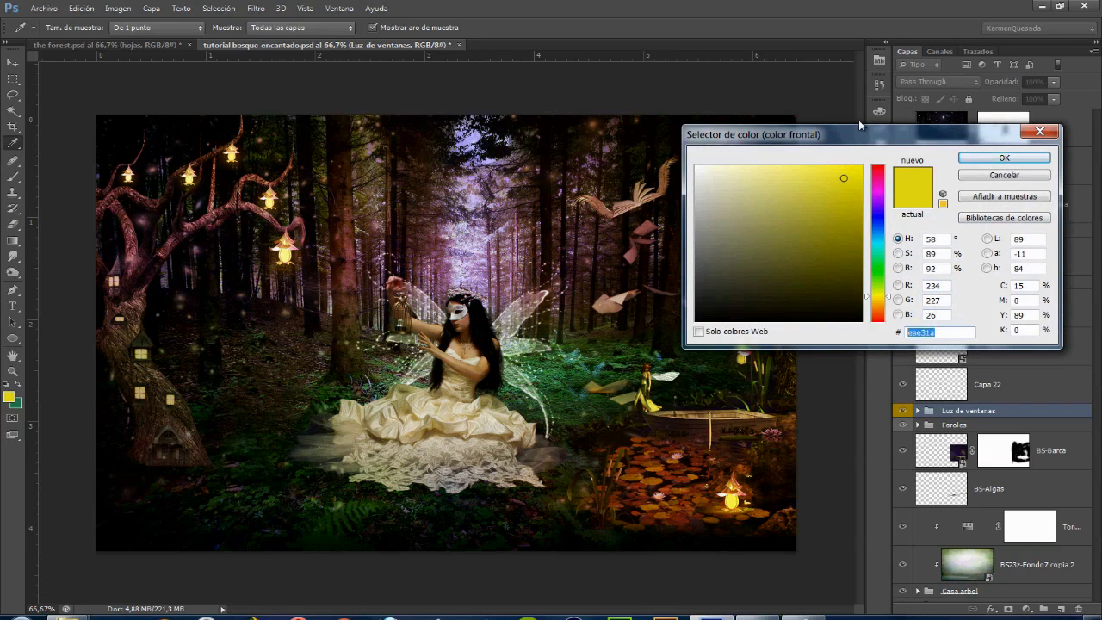
drag(855, 136, 735, 111)
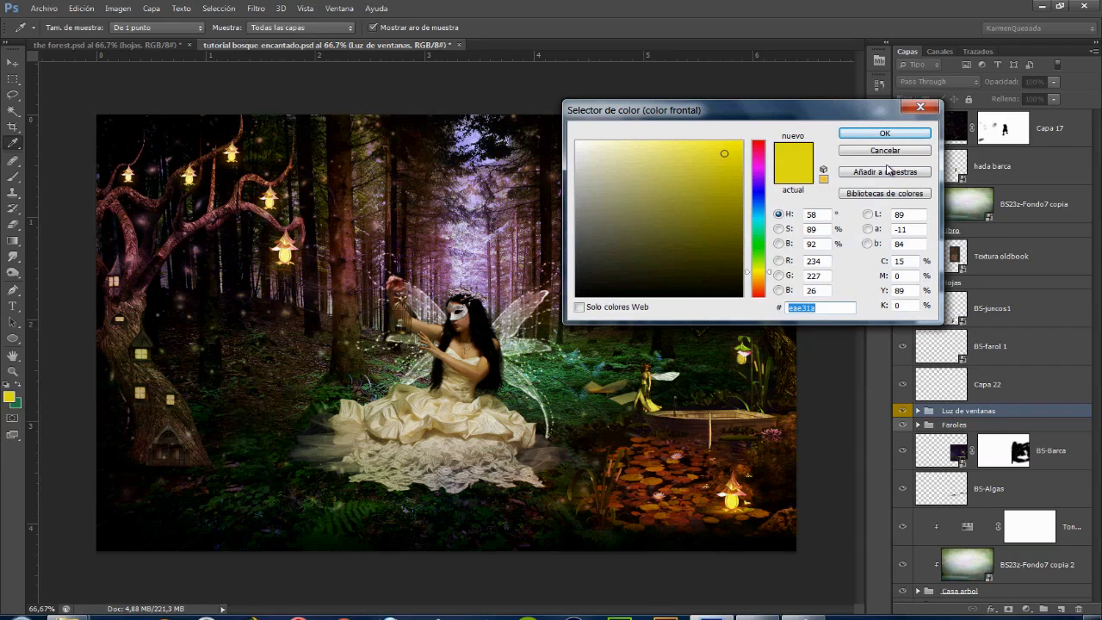
click(884, 135)
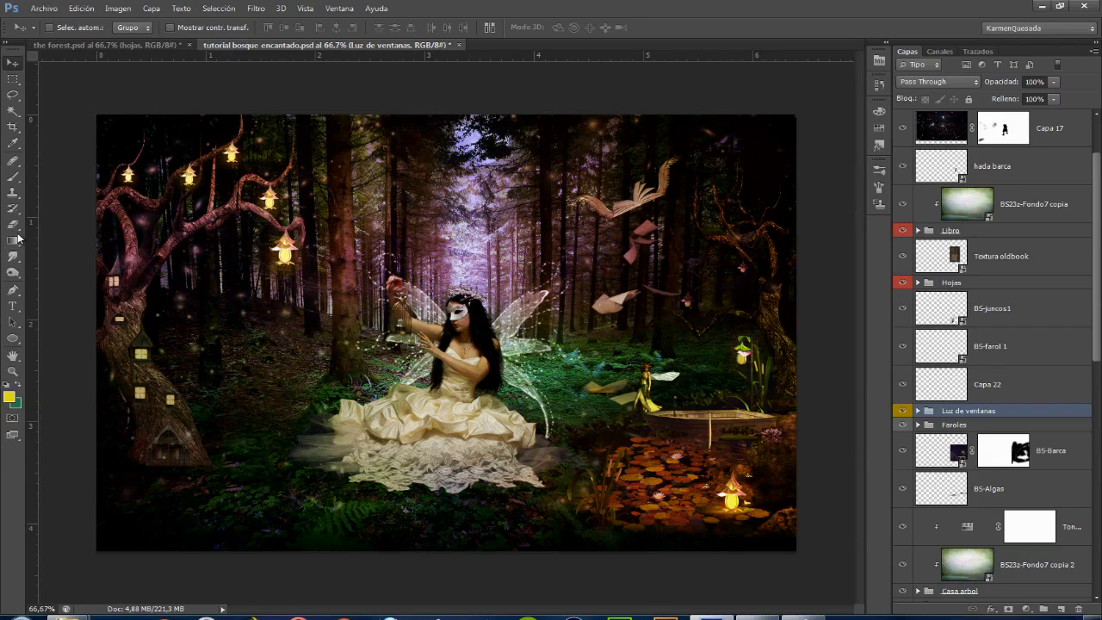
click(10, 181)
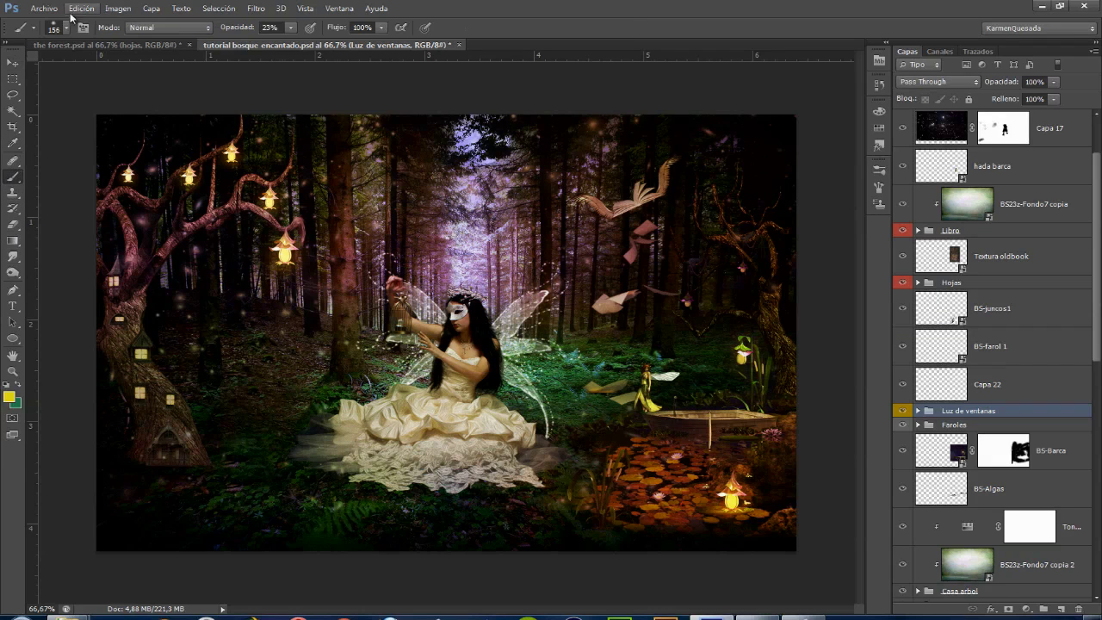
key(alt+bracketright)
Rename the Capa 22 layer to Reflejos.
double_click(988, 384)
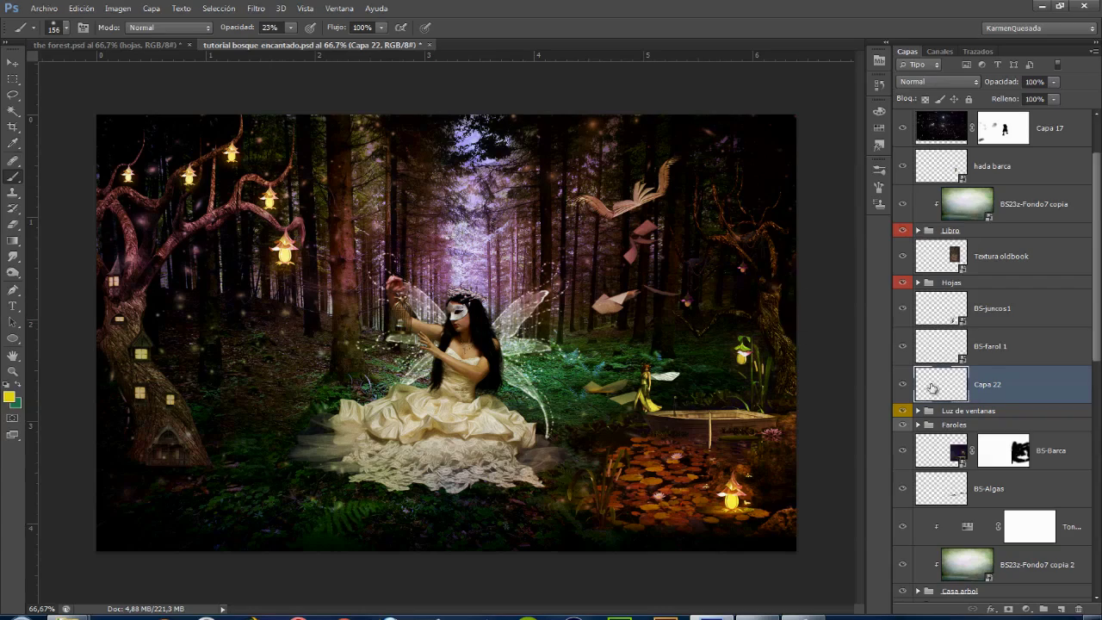
text(Reflejos)
key(Return)
key(ctrl+plus)
Paint faint yellow light at 20% brush opacity around the tree-house trunk windows.
drag(208, 300, 478, 248)
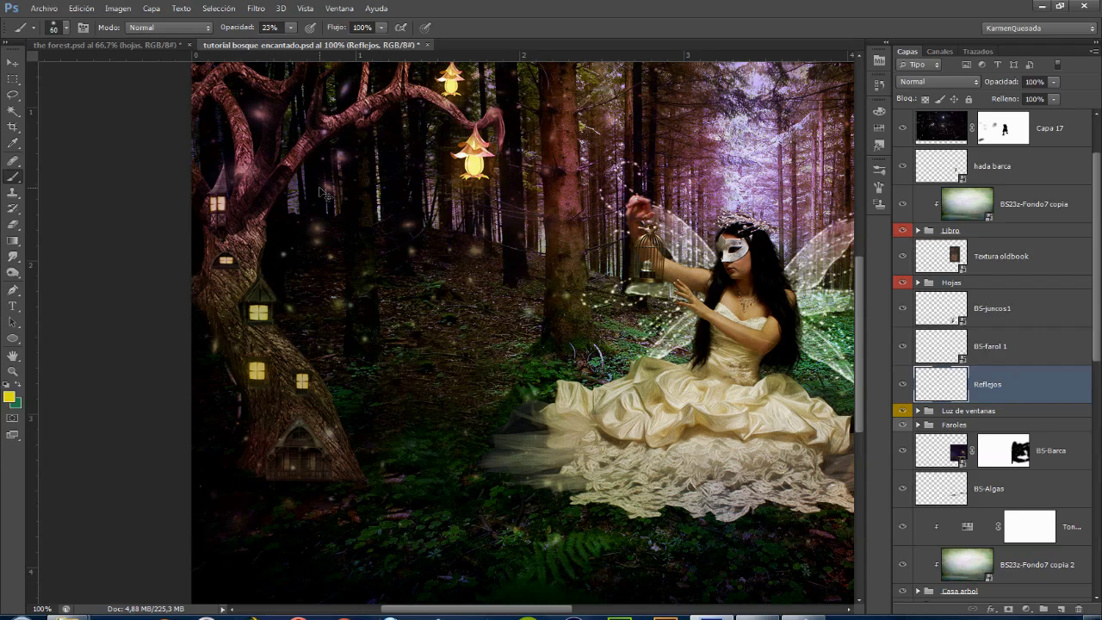
drag(246, 33, 241, 33)
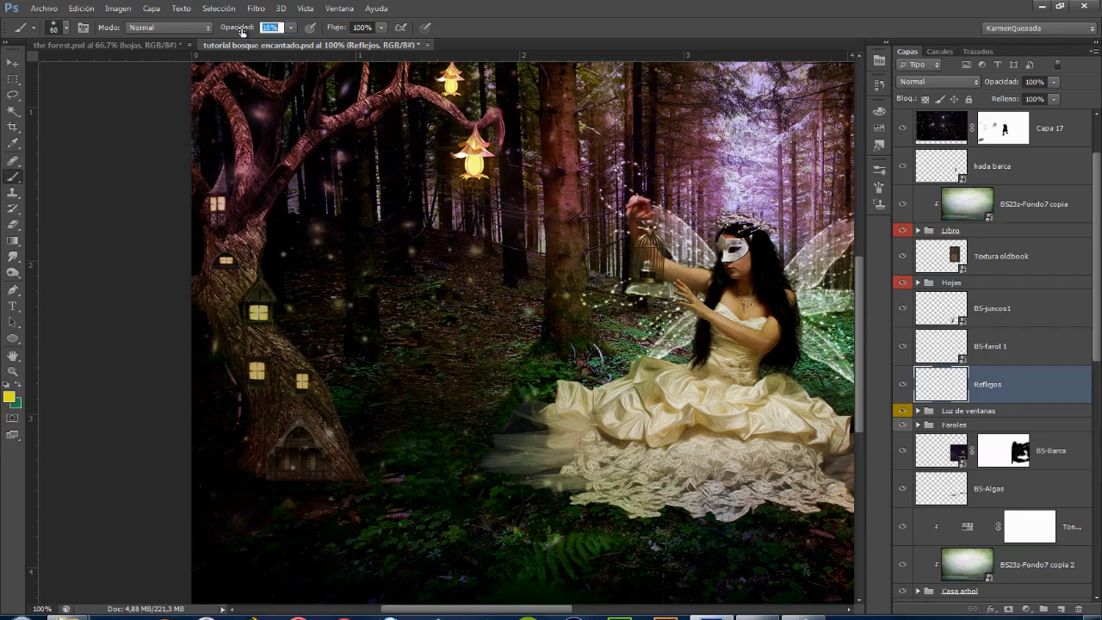
text(20)
key(Return)
drag(257, 372, 264, 423)
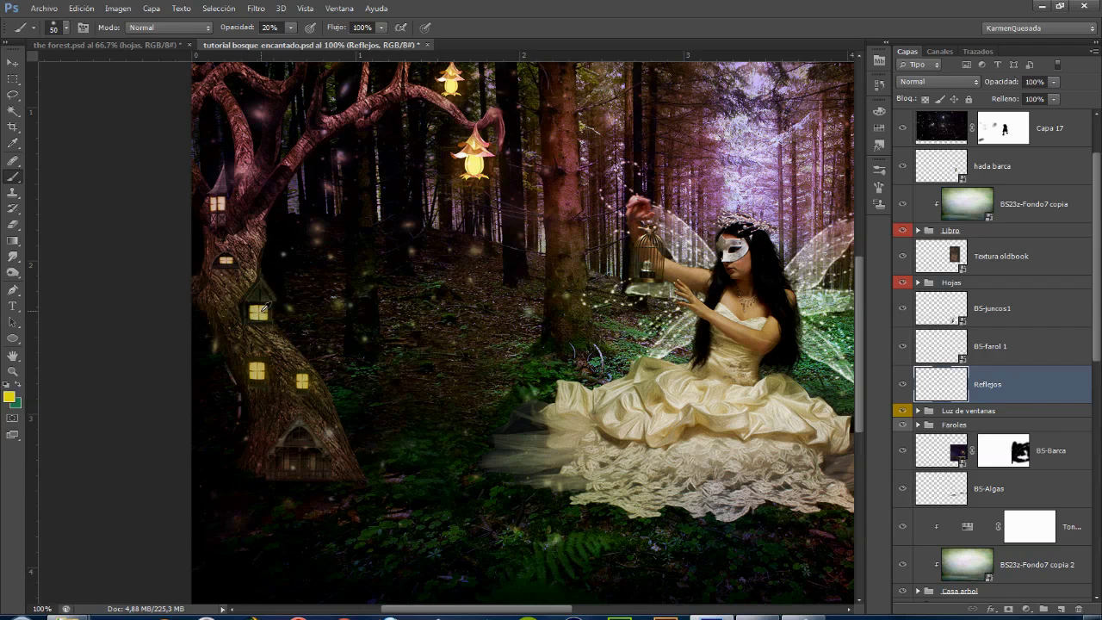
drag(262, 309, 281, 308)
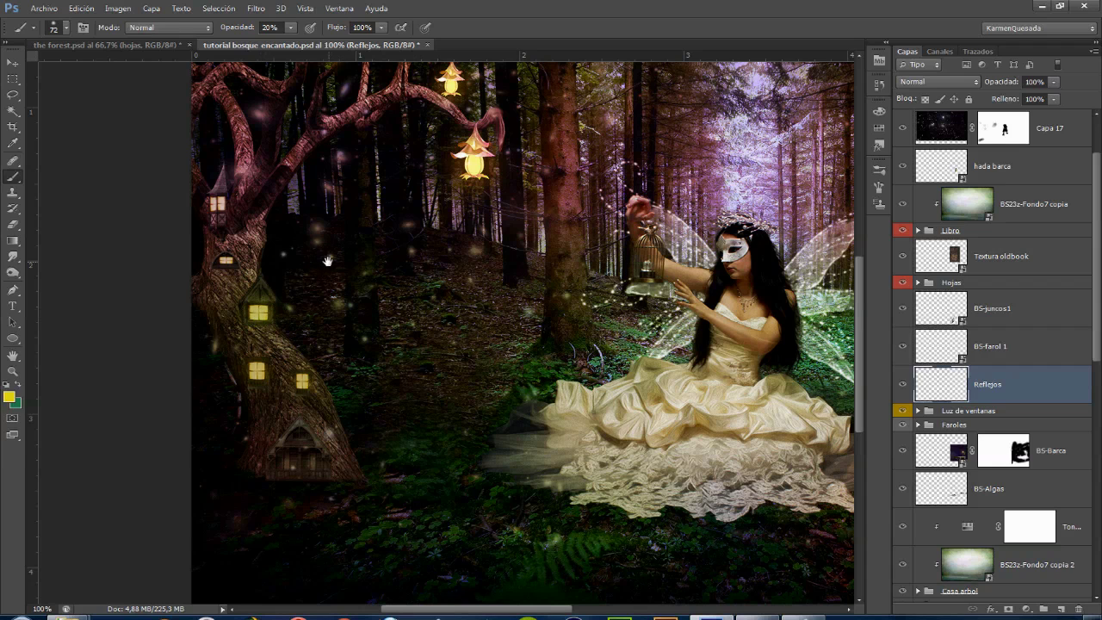
drag(324, 260, 380, 317)
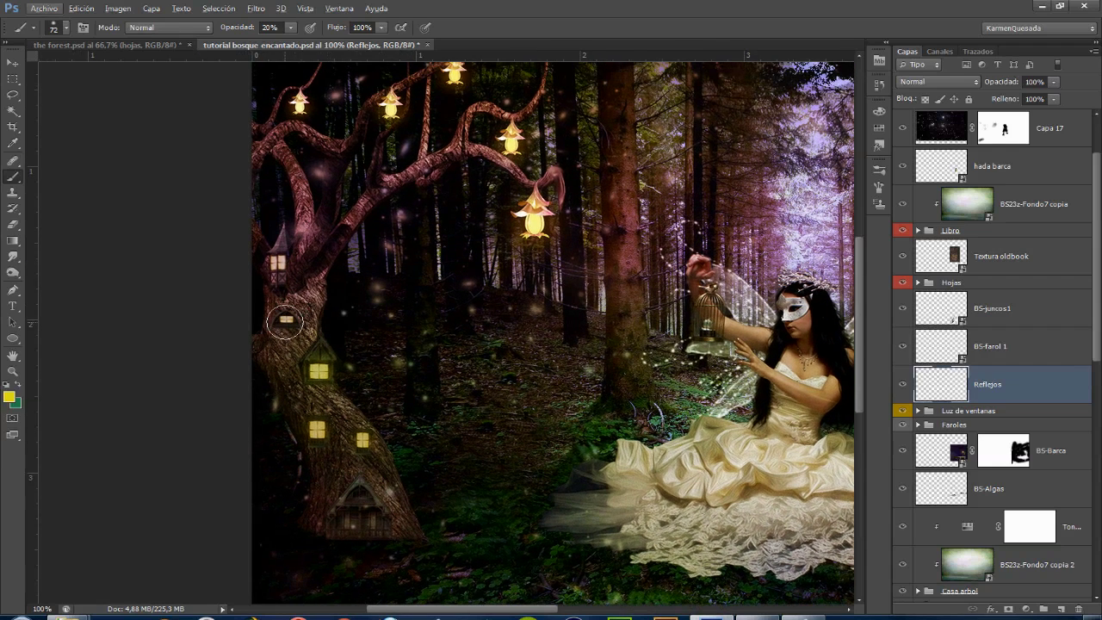
drag(305, 323, 274, 325)
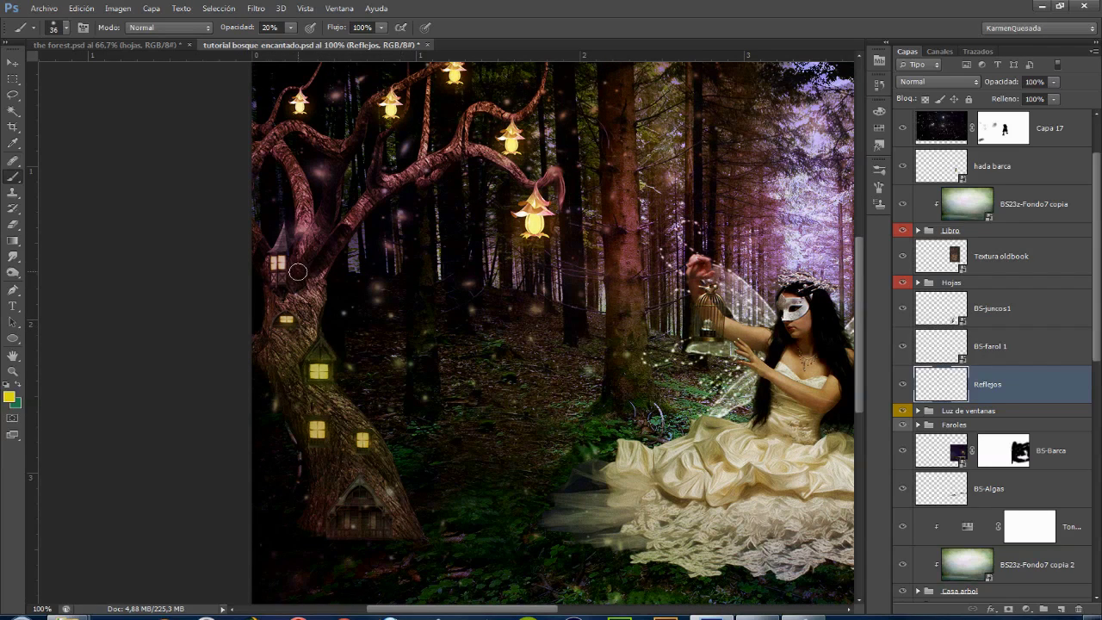
drag(281, 264, 291, 264)
drag(274, 270, 281, 269)
key(ctrl+minus)
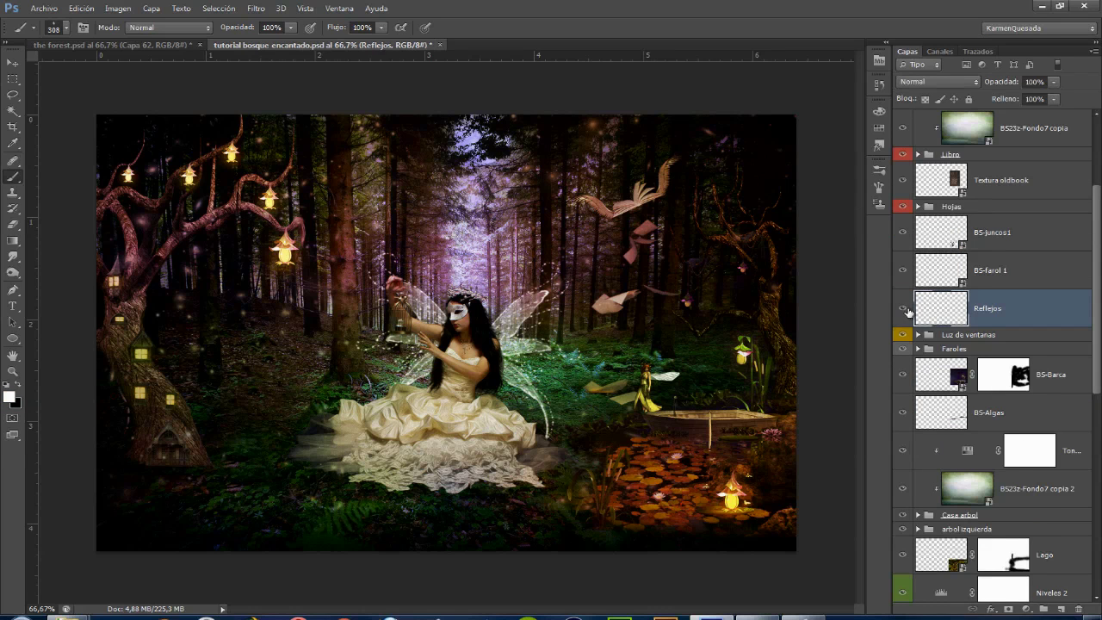
Move Reflejos into Luz de ventanas and add a new layer above BS23z-Fondo7 copia.
drag(994, 312, 992, 336)
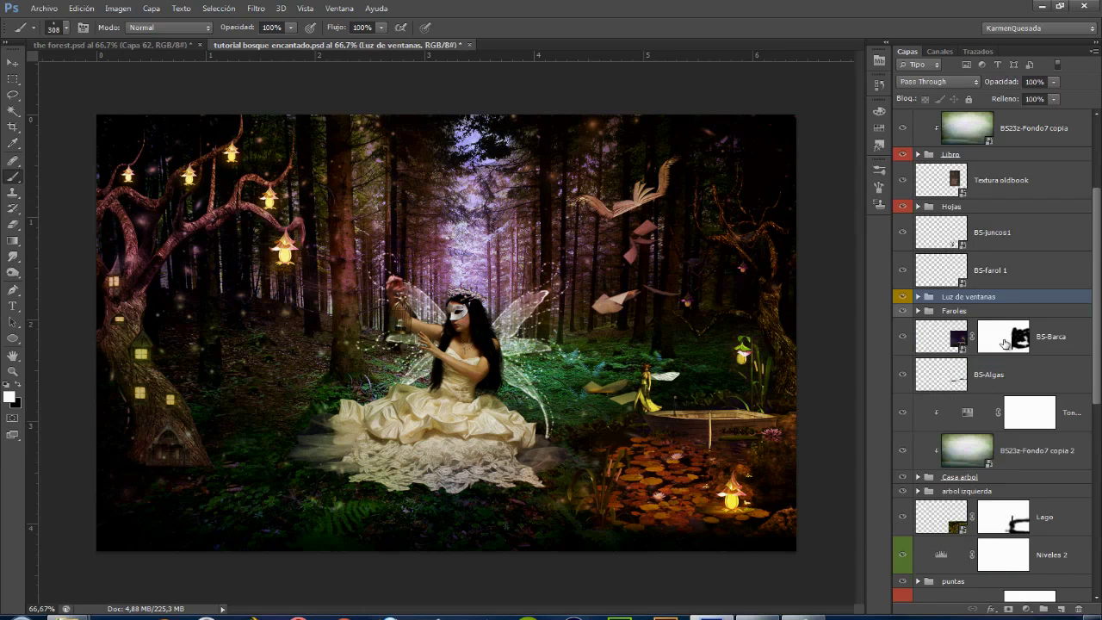
scroll(990, 302, up, 3)
click(1015, 256)
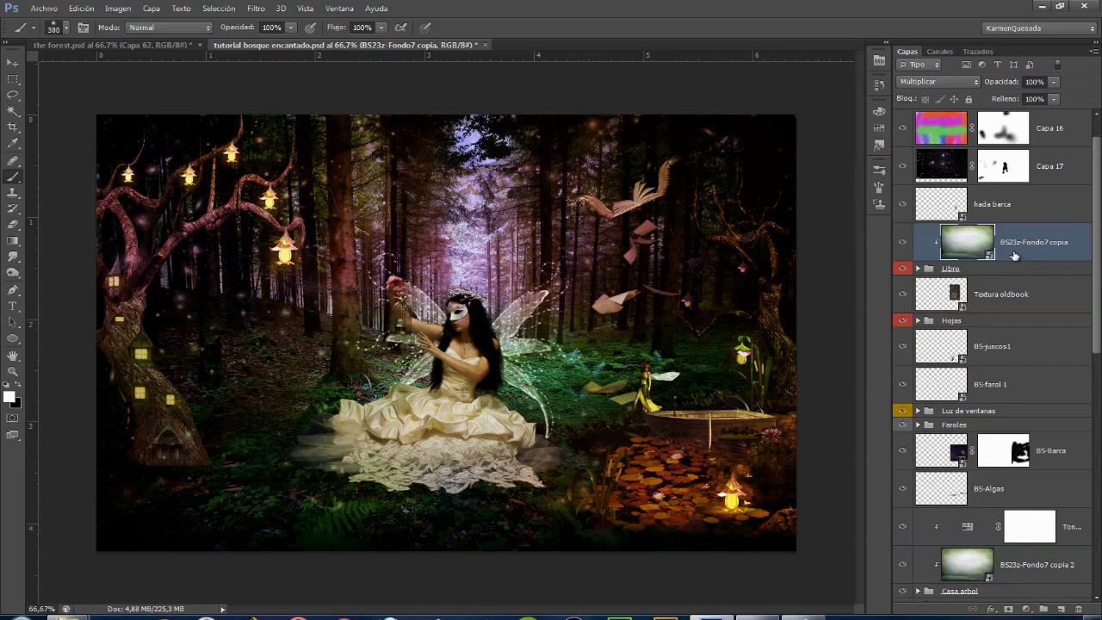
click(1064, 609)
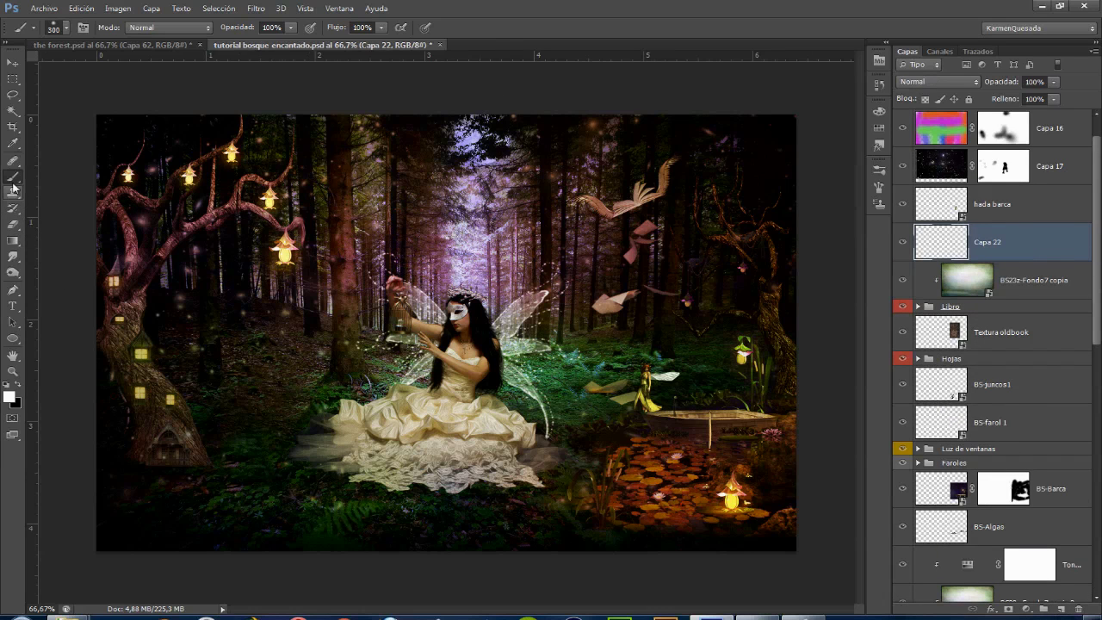
Pick the 994 swirl brush tip and size it to about 304 for the book.
click(67, 28)
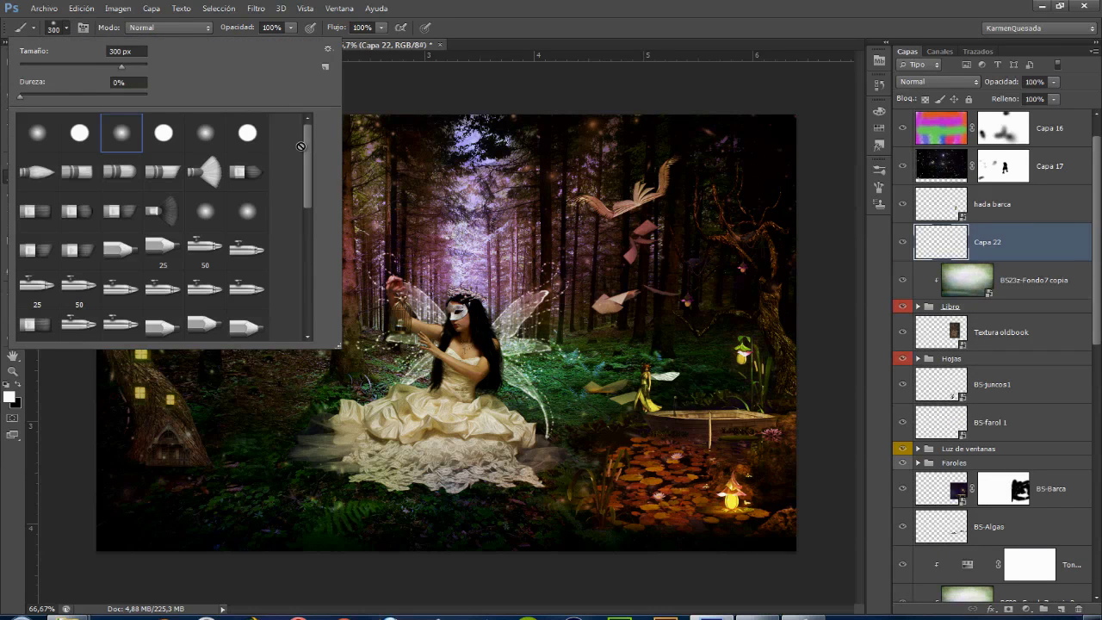
drag(303, 138, 301, 329)
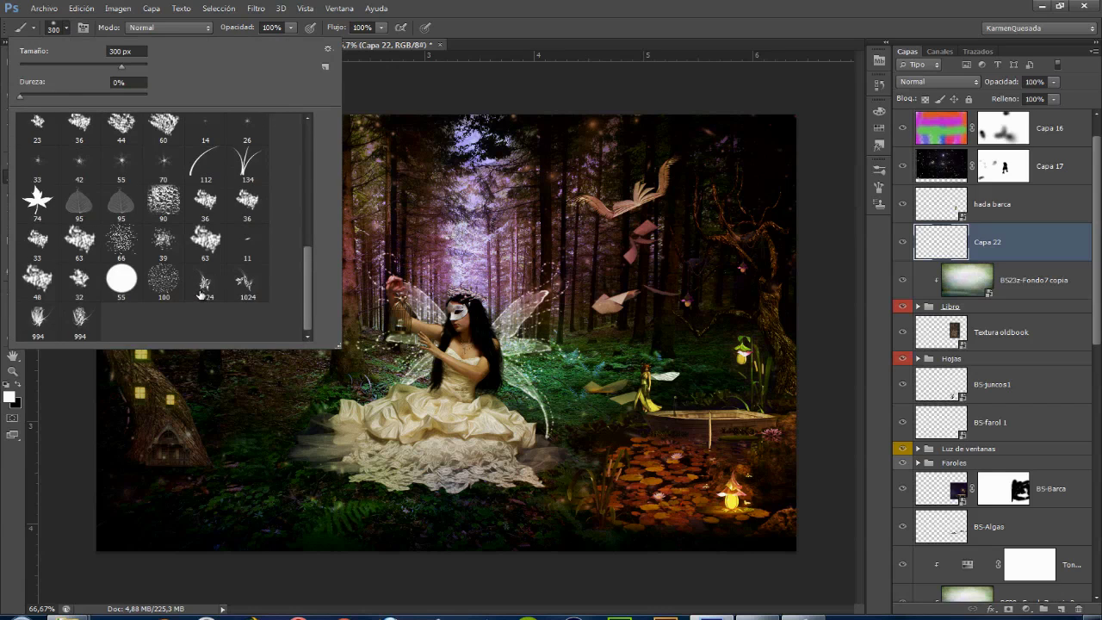
click(37, 318)
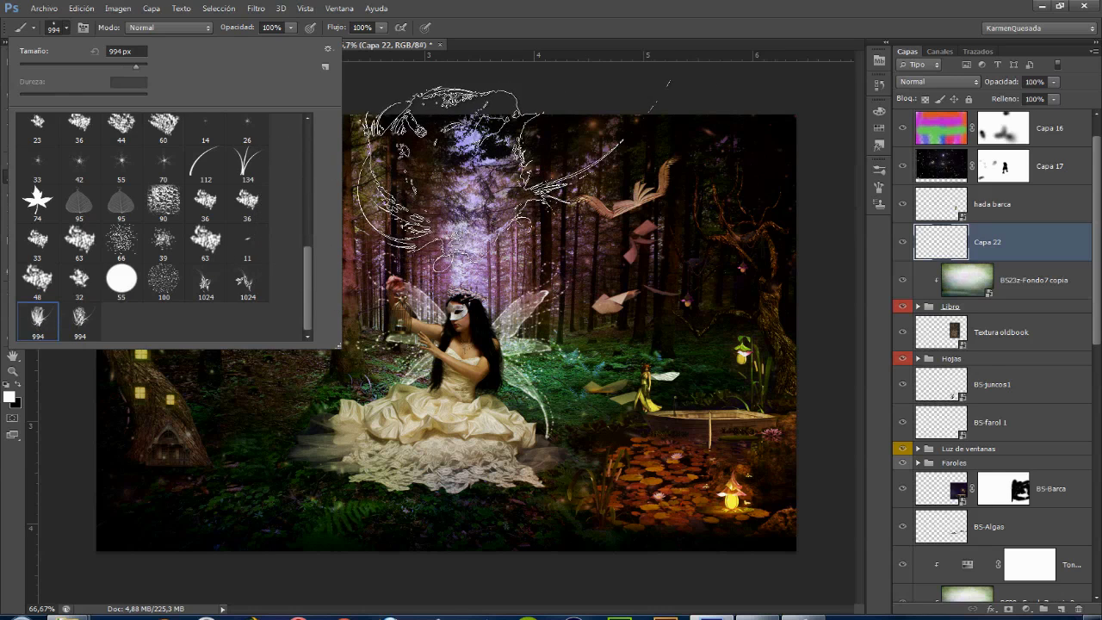
key(Escape)
mouse_move(448, 215)
mouse_down()
mouse_move(360, 210)
mouse_move(245, 240)
mouse_up()
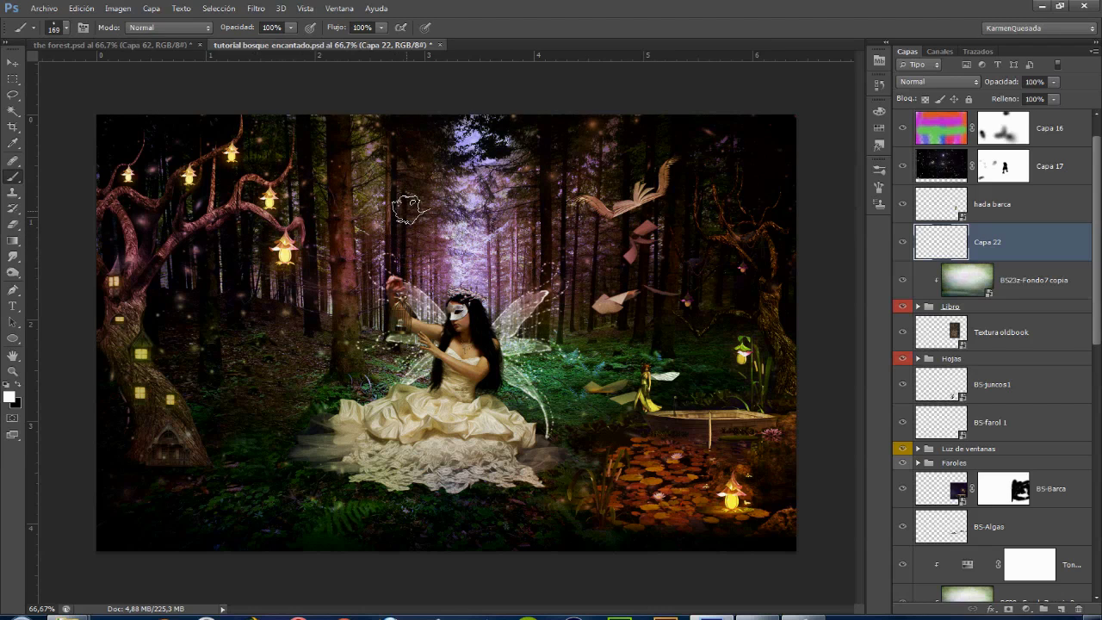
drag(409, 210, 487, 185)
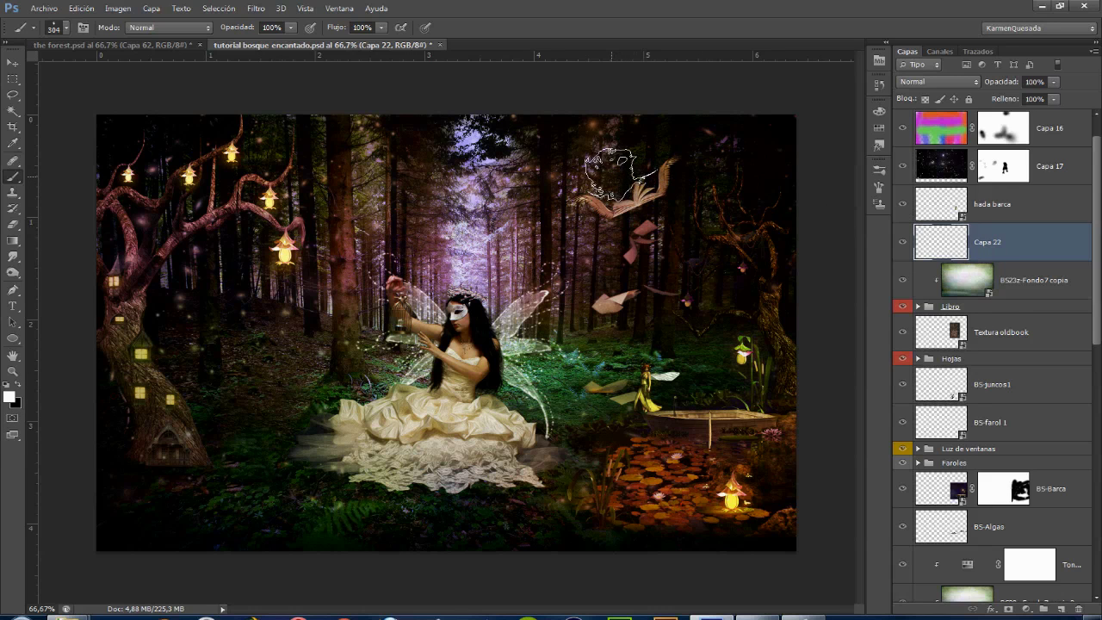
Position the swirl on the flying book and rotate it about -26.31° to match.
key(v)
scroll(612, 177, up, 1)
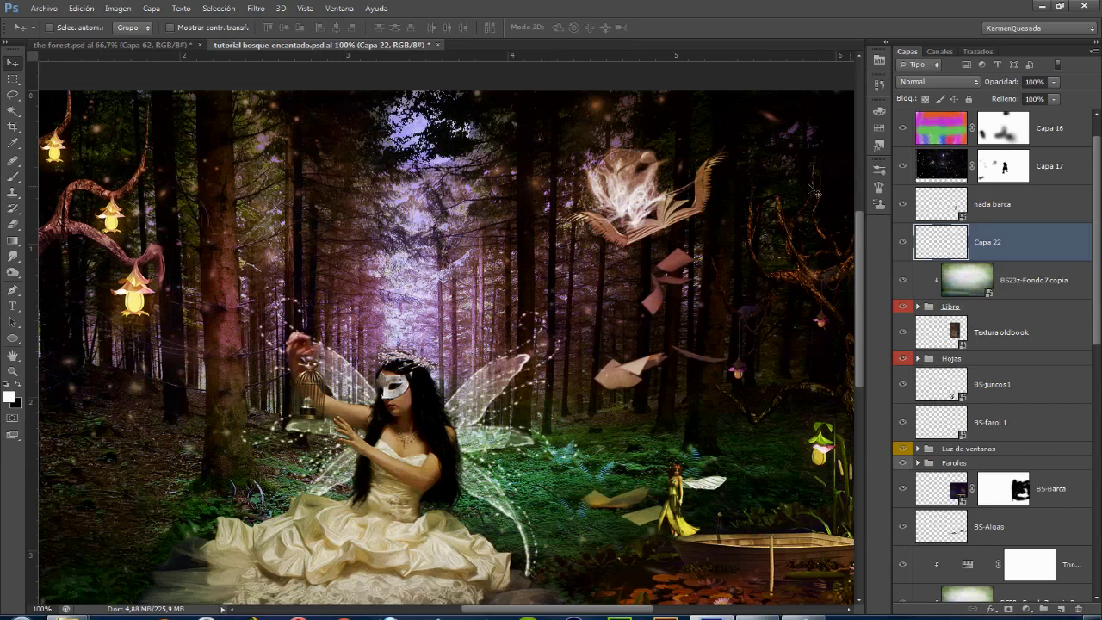
drag(648, 203, 653, 207)
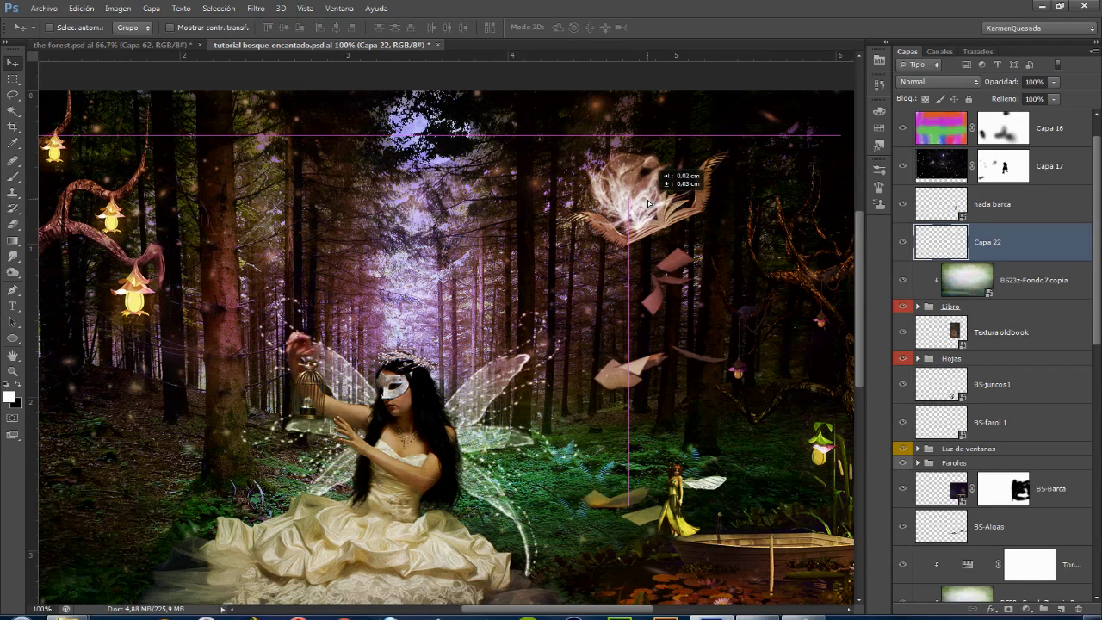
key(ctrl+t)
right_click(664, 189)
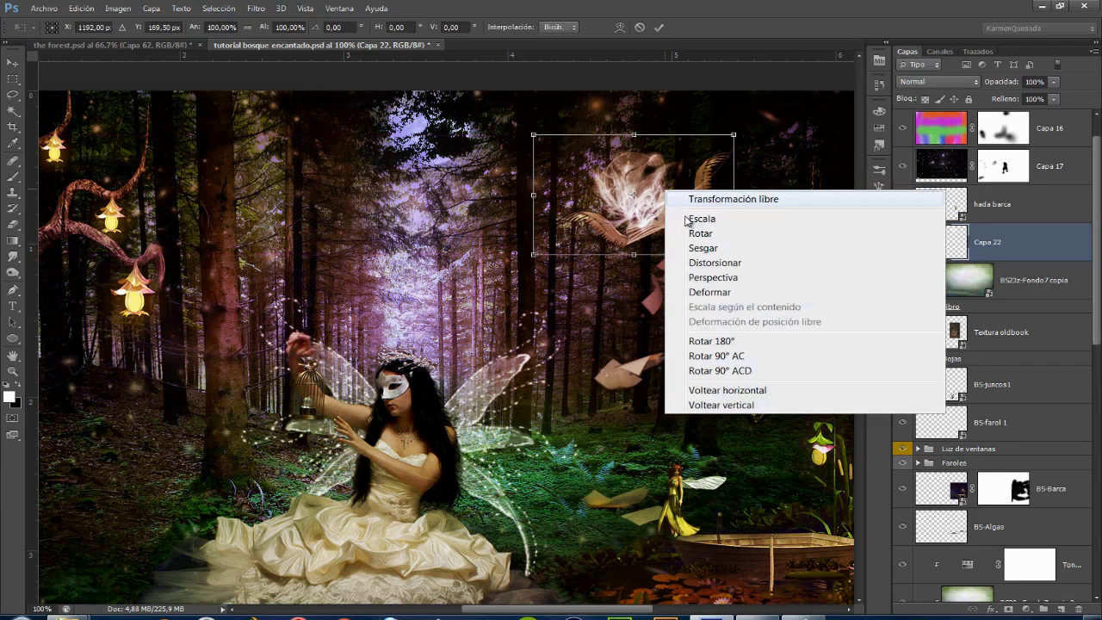
click(701, 234)
drag(665, 209, 647, 199)
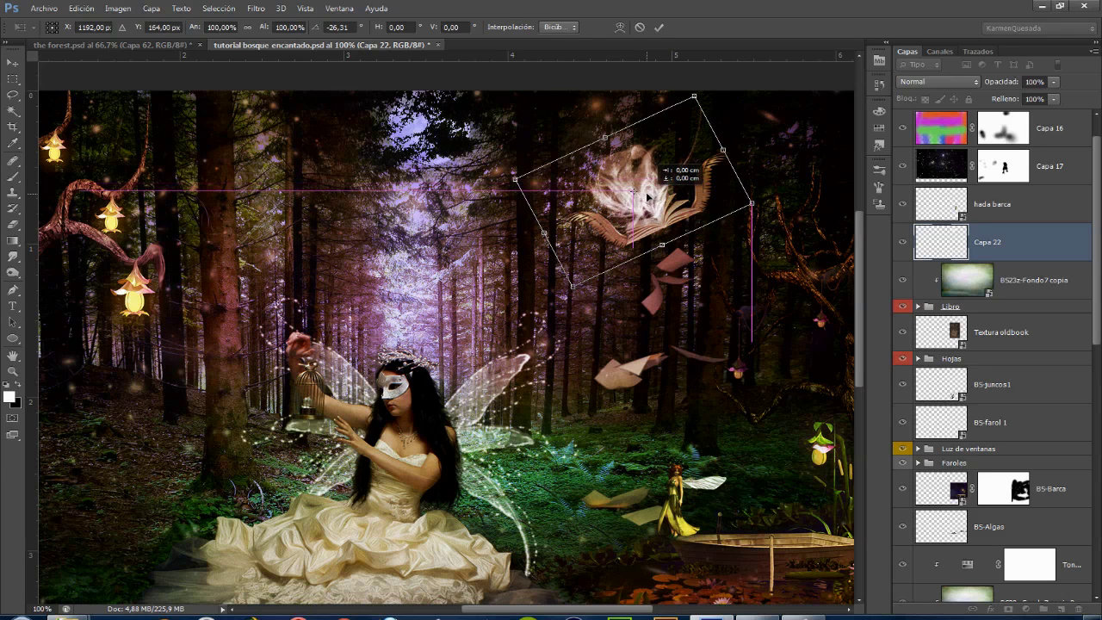
drag(646, 198, 631, 192)
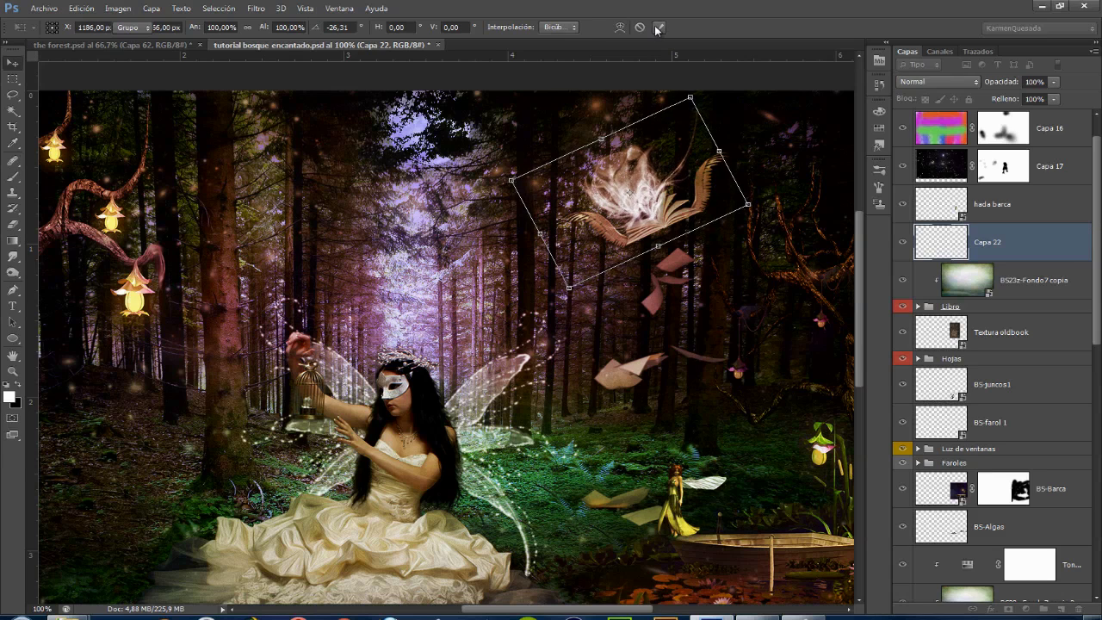
key(Return)
Give the swirl layer a blue-yellow-blue gradient overlay in Subexponer color mode.
click(995, 609)
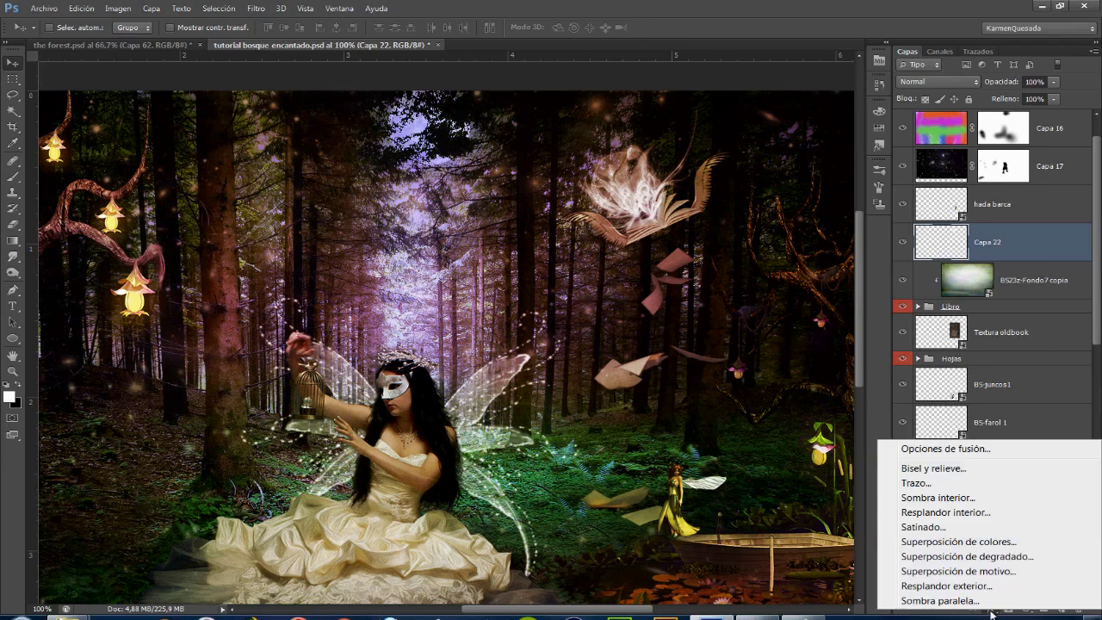
click(942, 450)
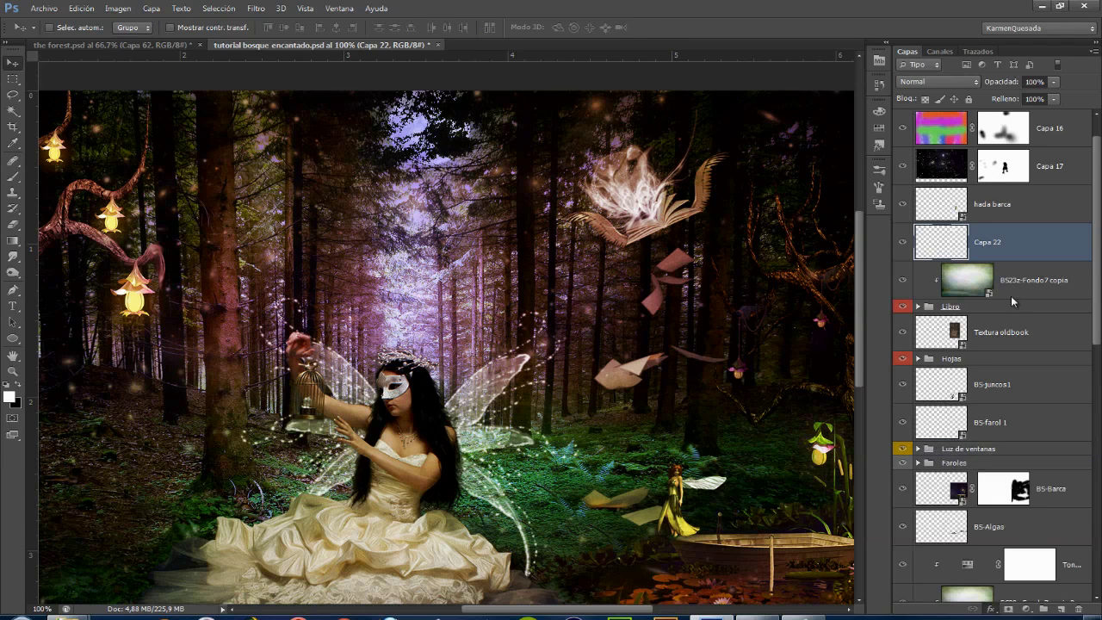
drag(671, 126, 985, 78)
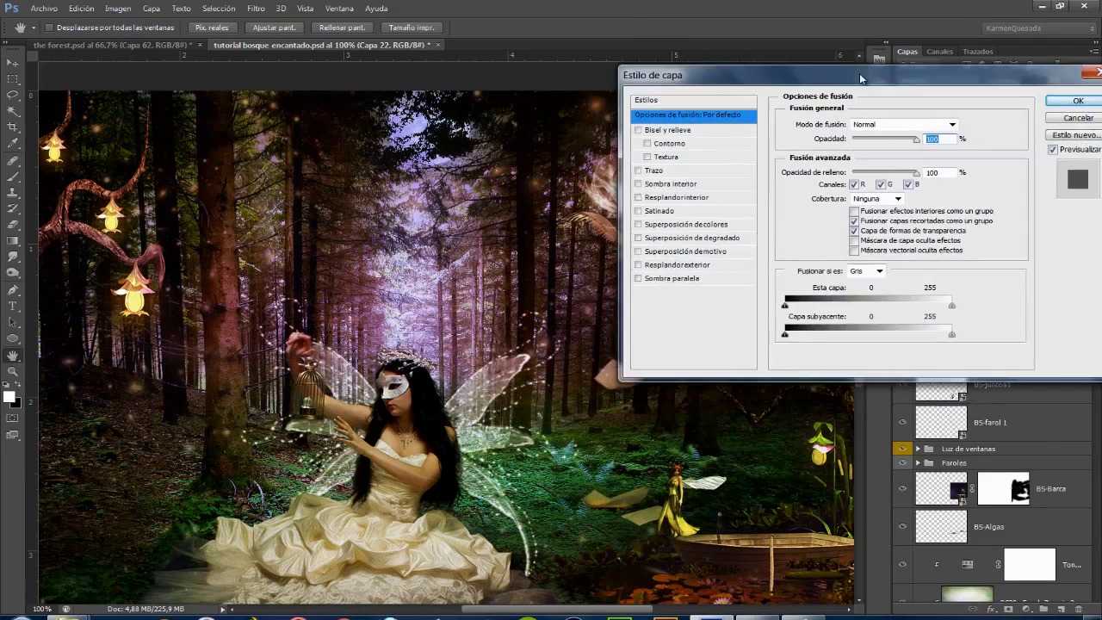
click(827, 237)
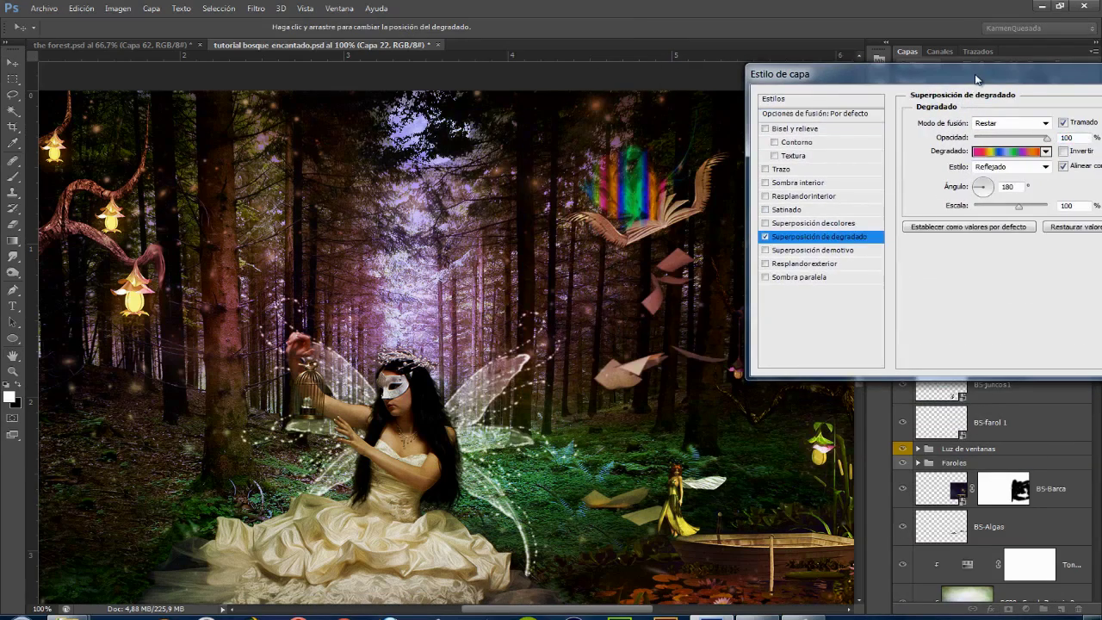
drag(826, 74, 116, 120)
click(301, 199)
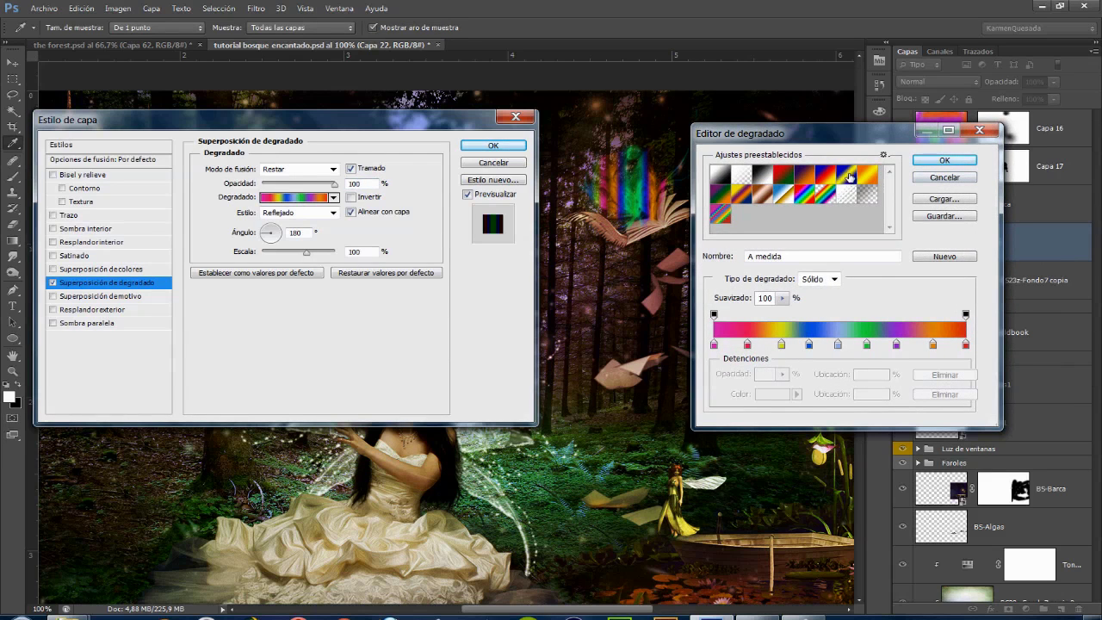
click(850, 178)
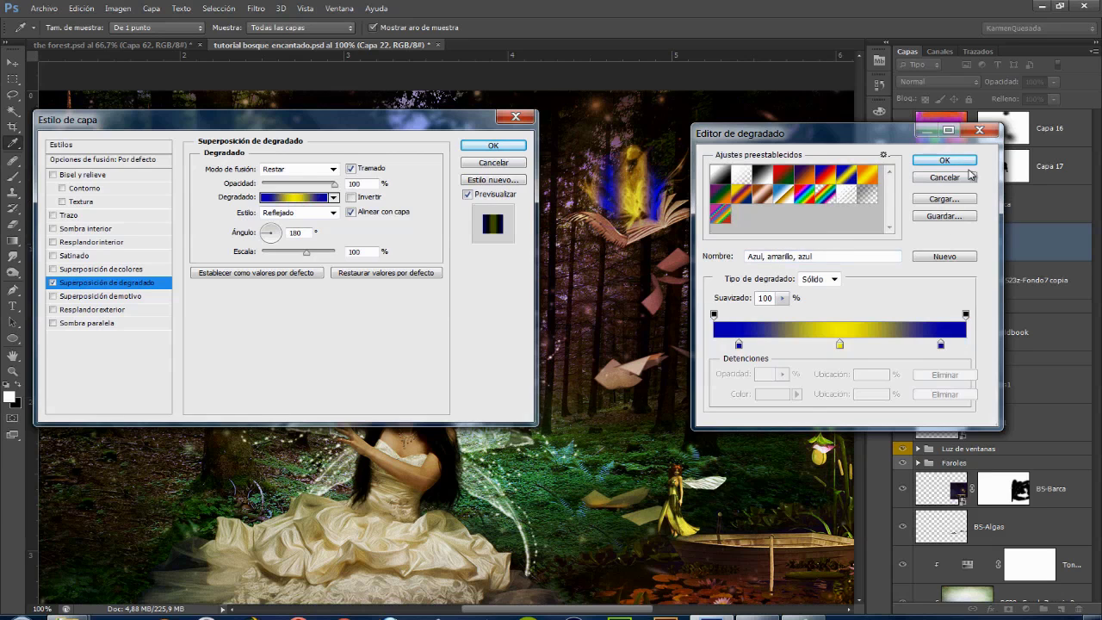
click(944, 161)
click(297, 169)
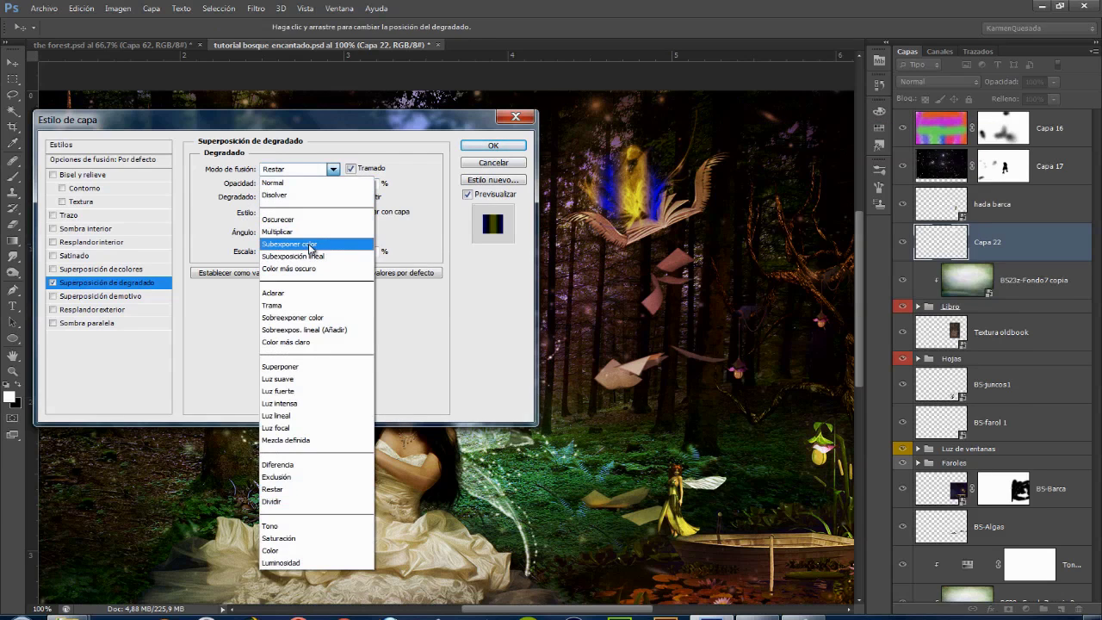
click(310, 248)
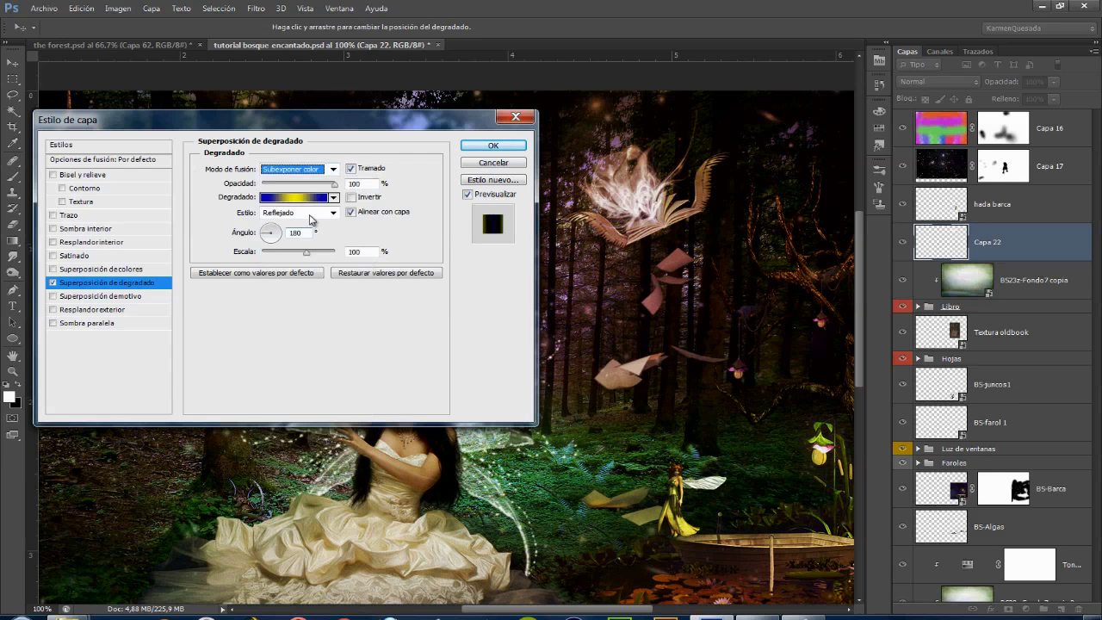
Add a Luz suave outer glow at 100% opacity and apply the layer style.
click(54, 310)
click(314, 169)
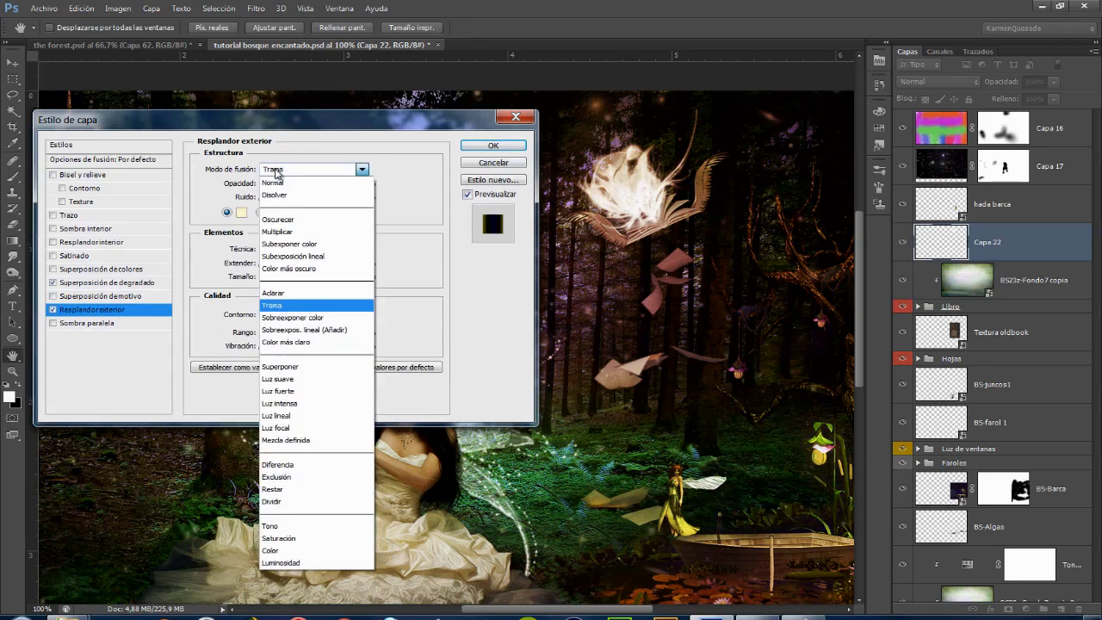
click(292, 379)
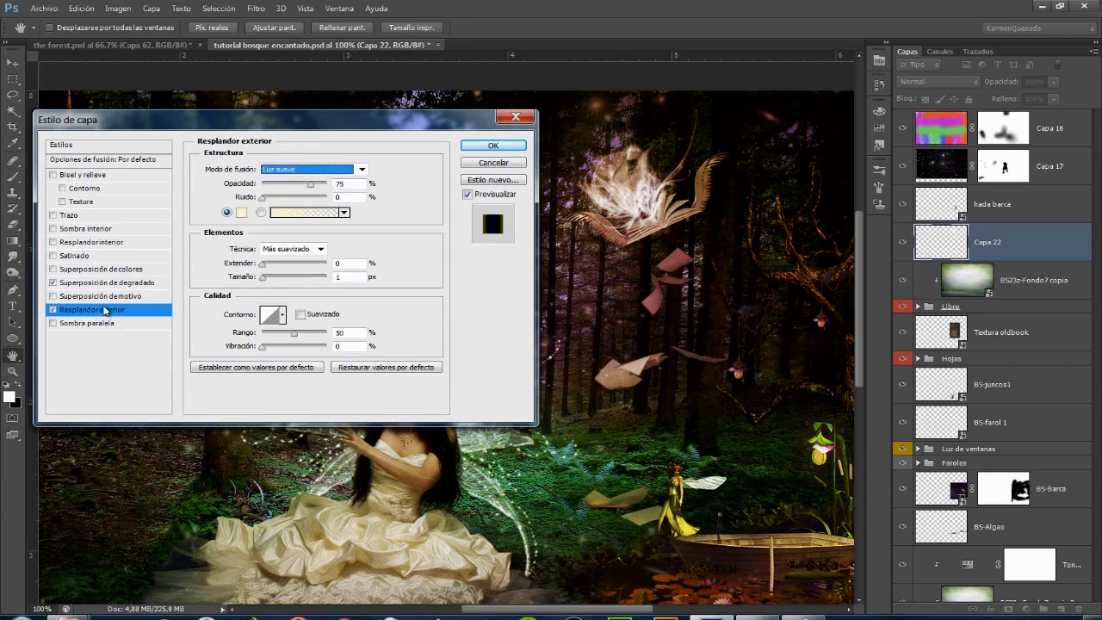
click(310, 184)
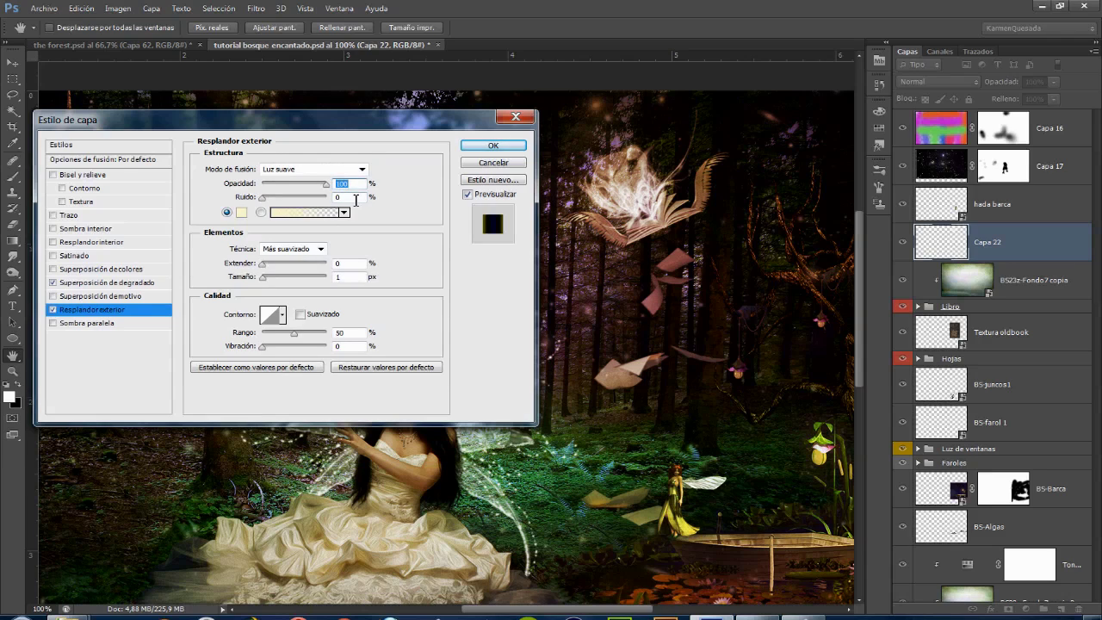
key(Return)
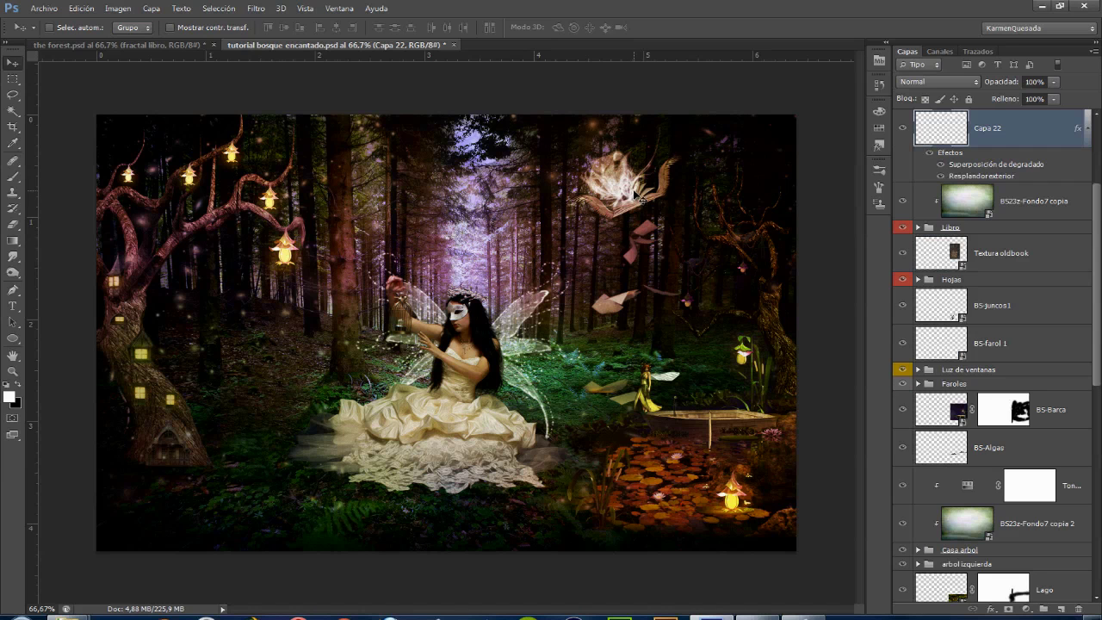
Scale the glowing book swirl to about 78% in place and commit it.
key(ctrl+t)
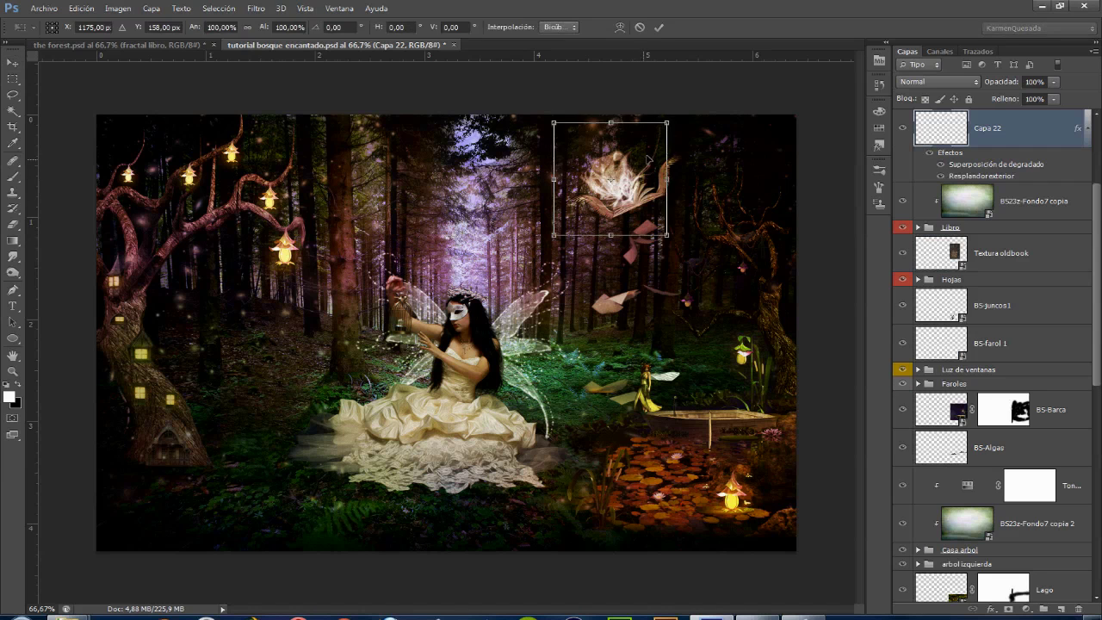
drag(667, 122, 654, 138)
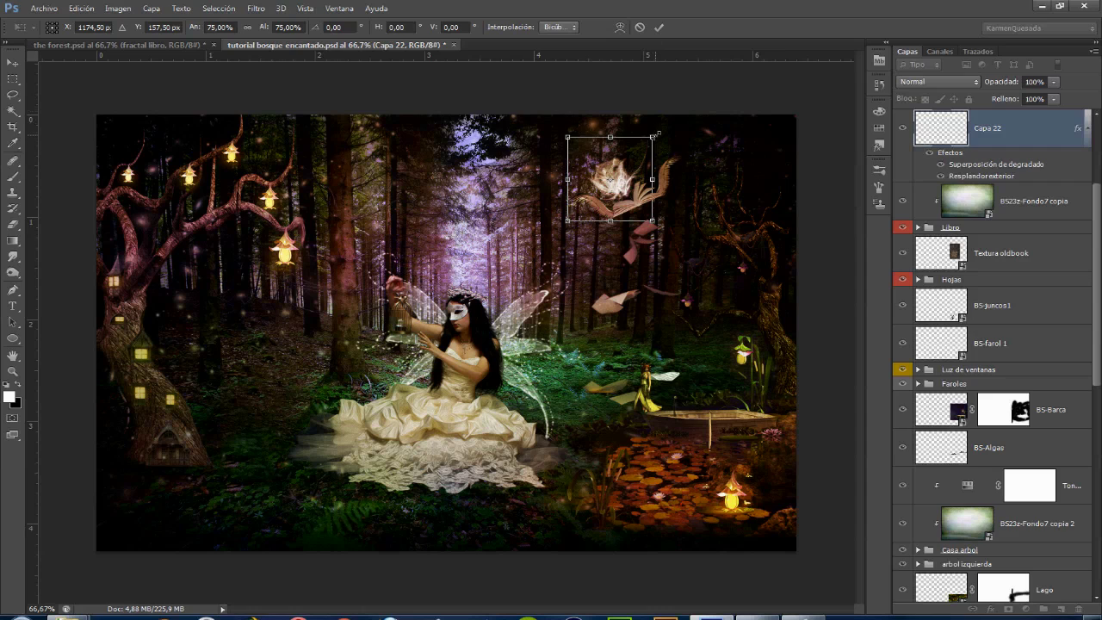
drag(655, 132, 658, 129)
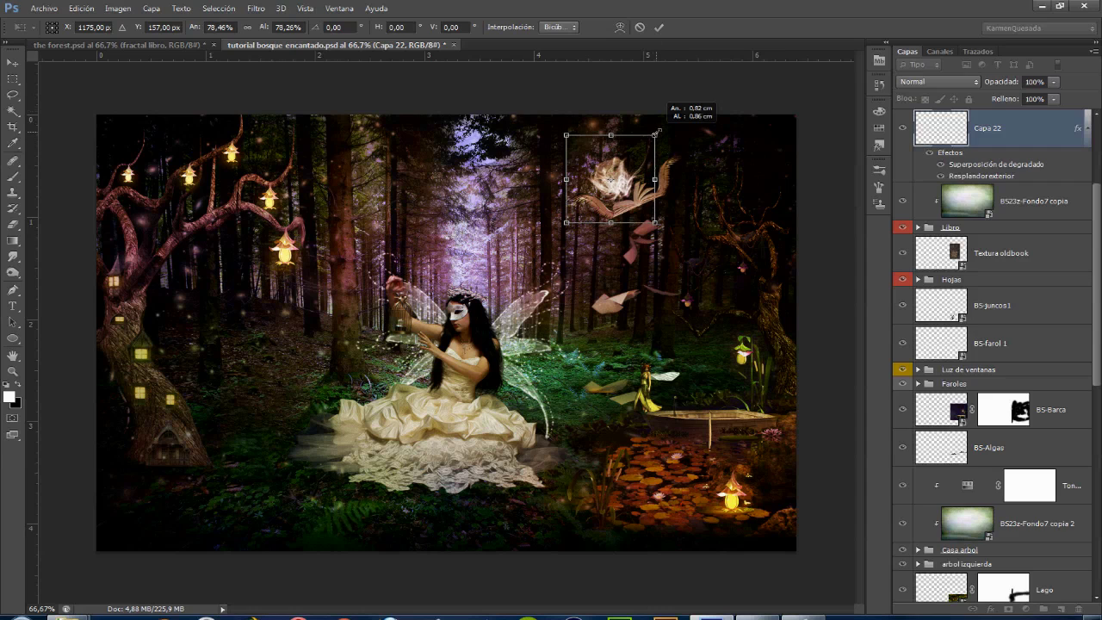
click(659, 27)
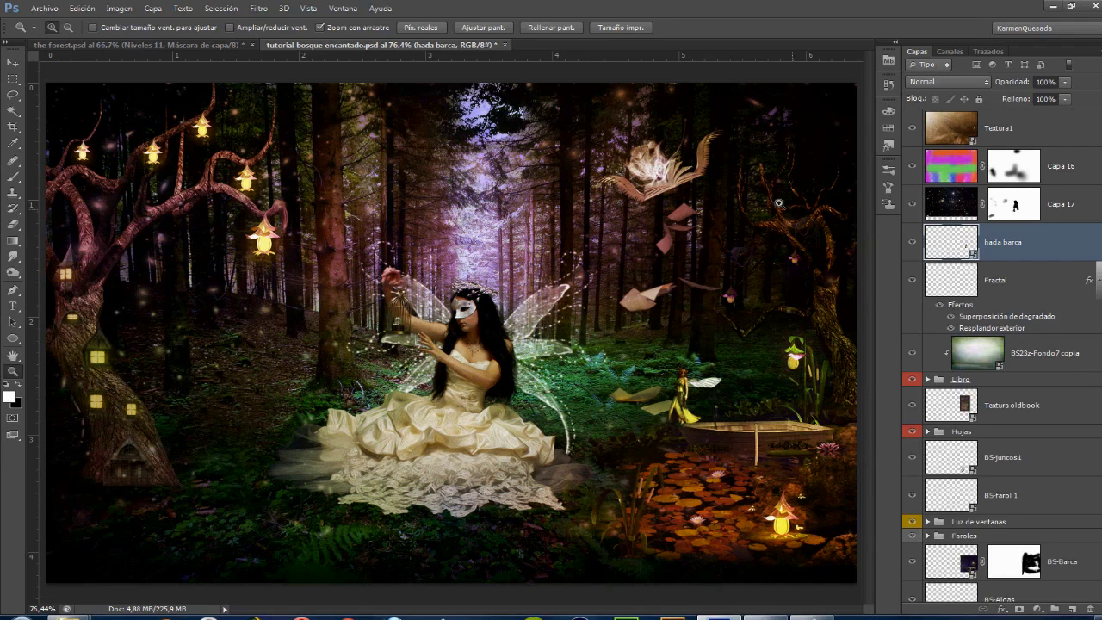
Place the cicada_insects_13 image into the forest scene.
click(45, 7)
click(86, 261)
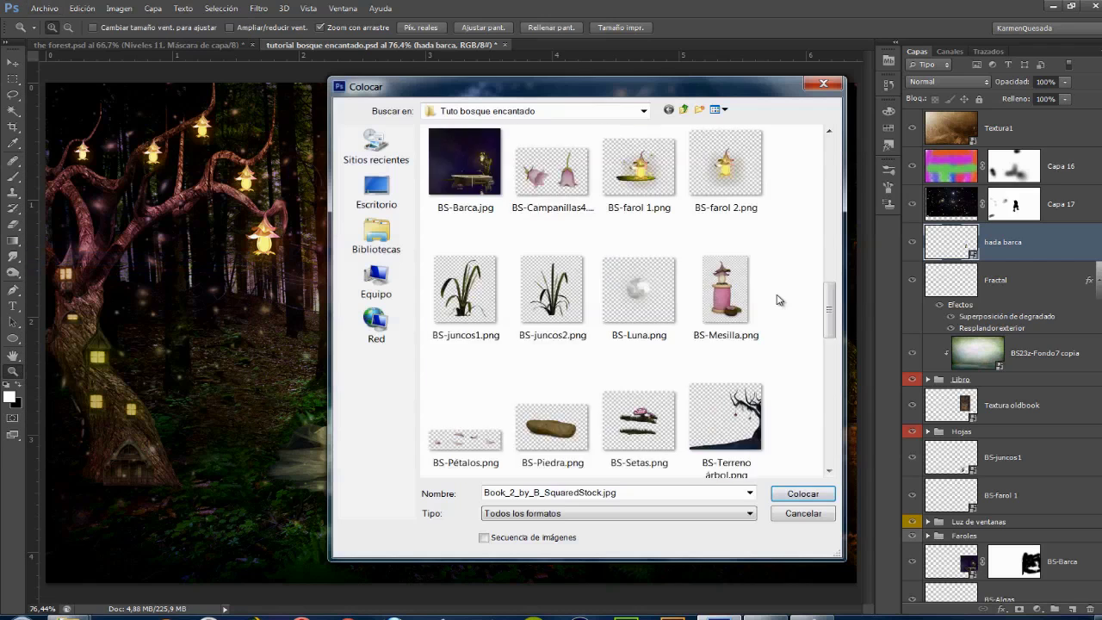
scroll(776, 300, down, 3)
click(550, 338)
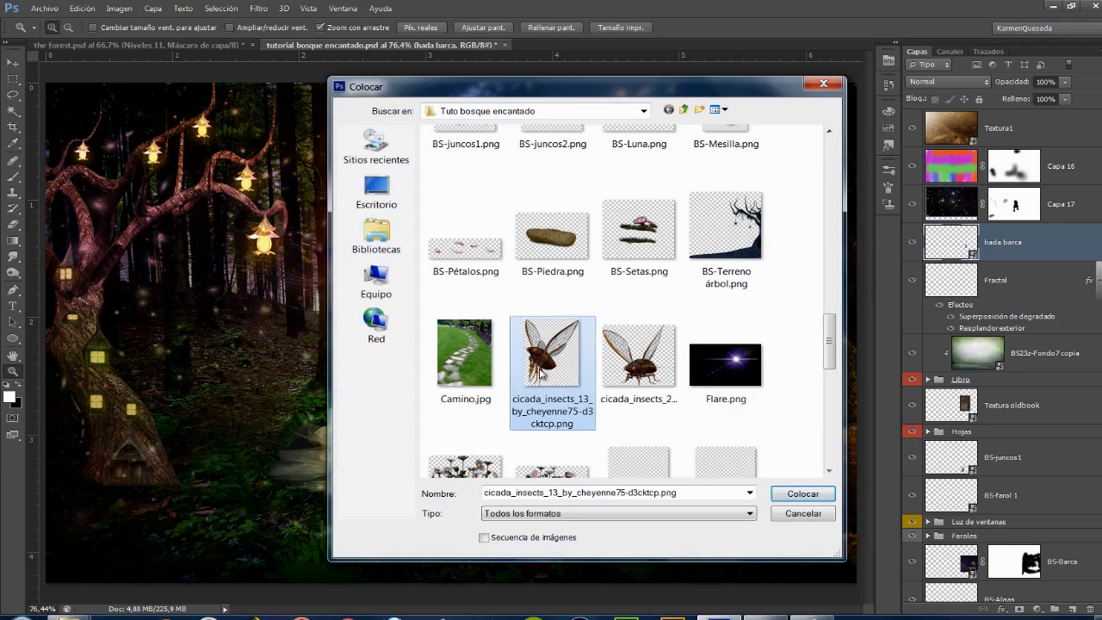
click(805, 497)
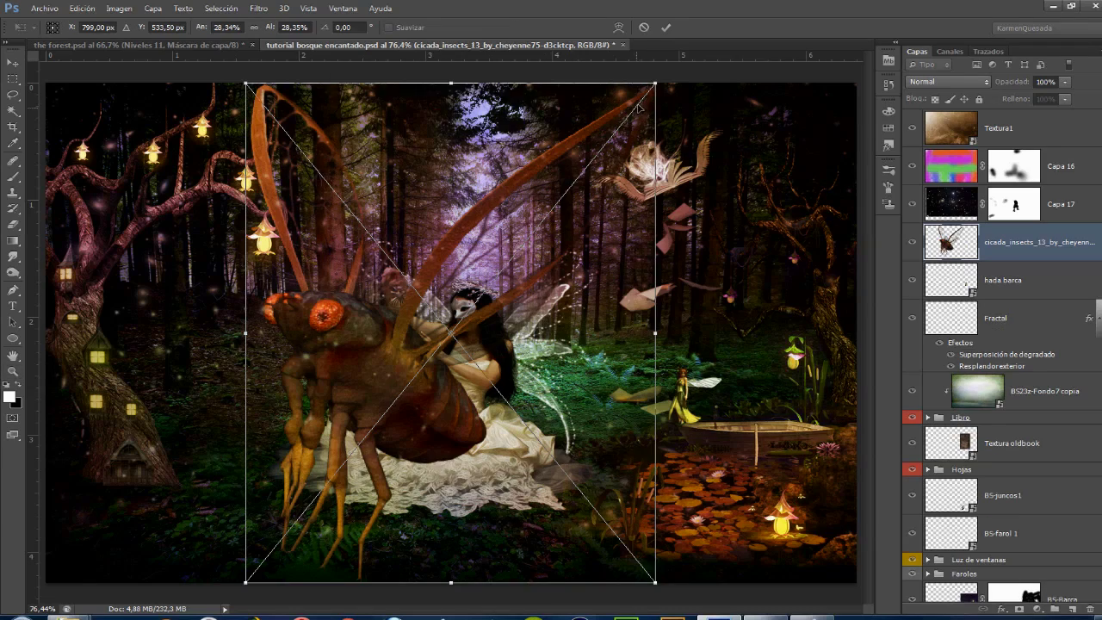
Shrink the cicada to about 3% near the right-hand tree and commit.
mouse_move(658, 79)
mouse_down()
mouse_move(472, 312)
mouse_move(739, 215)
mouse_move(801, 275)
mouse_up()
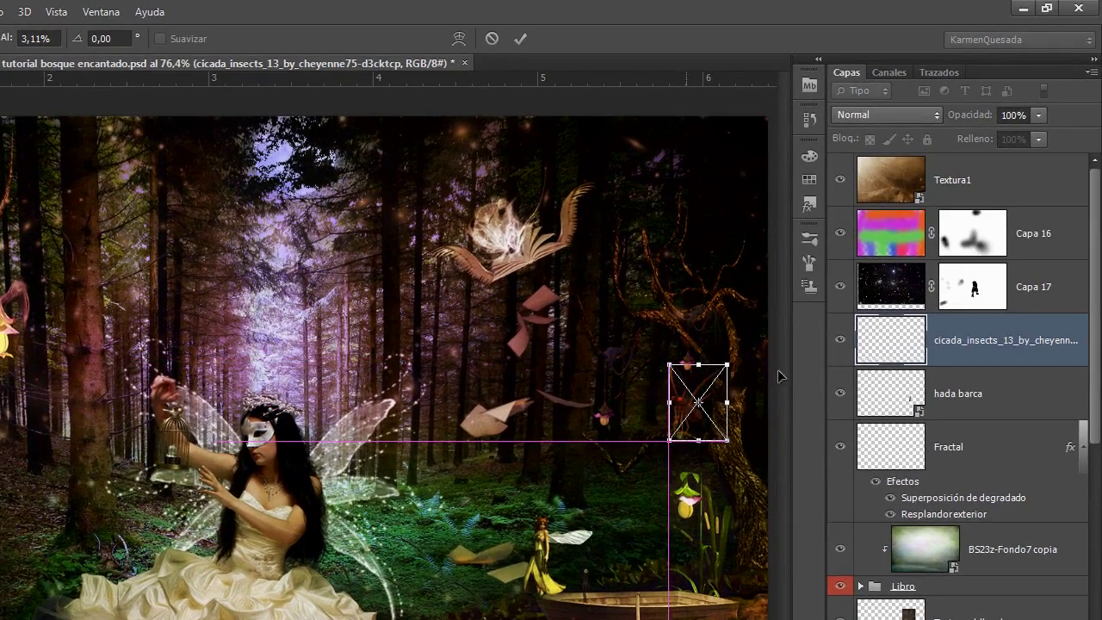
drag(727, 365, 722, 372)
key(Return)
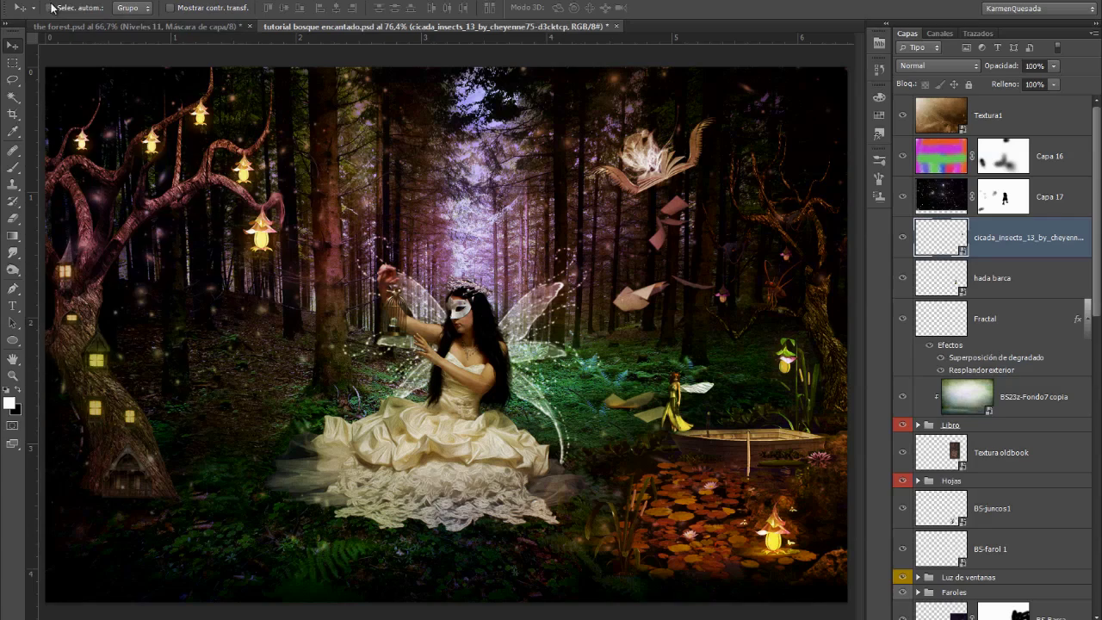
Place the cicada_insects_26 image into the scene.
click(53, 8)
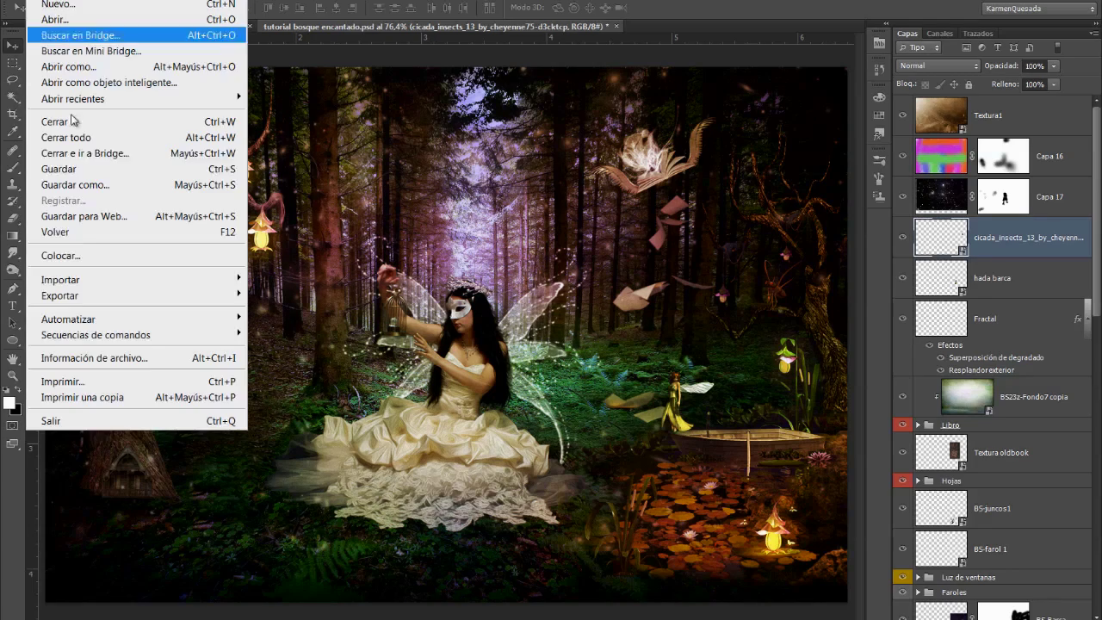
click(69, 255)
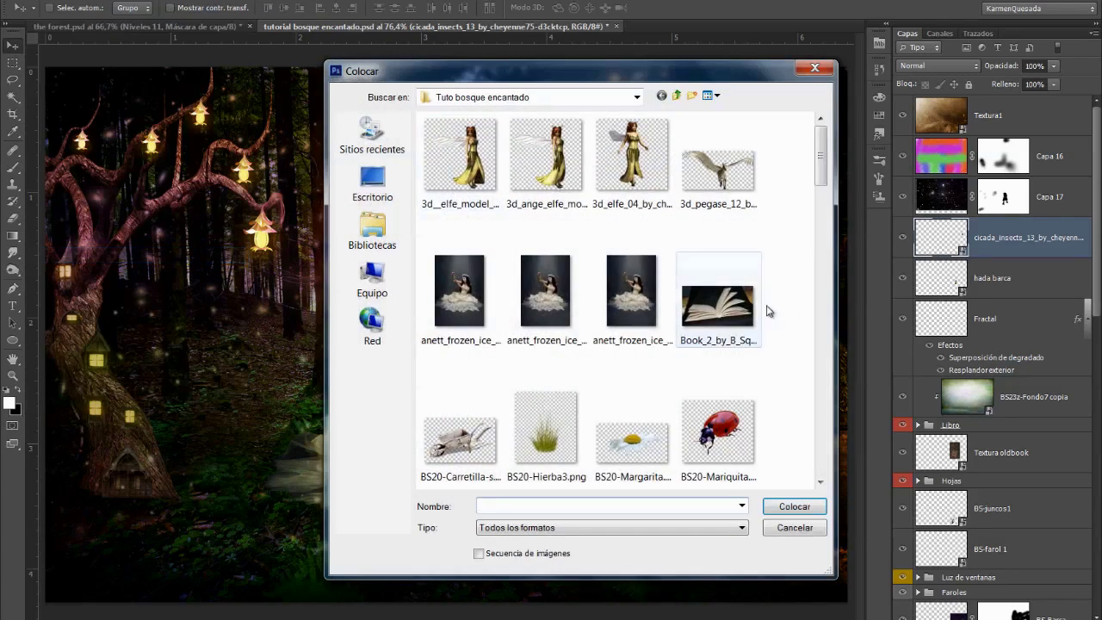
scroll(769, 311, down, 10)
scroll(783, 328, down, 3)
scroll(800, 333, down, 5)
click(632, 340)
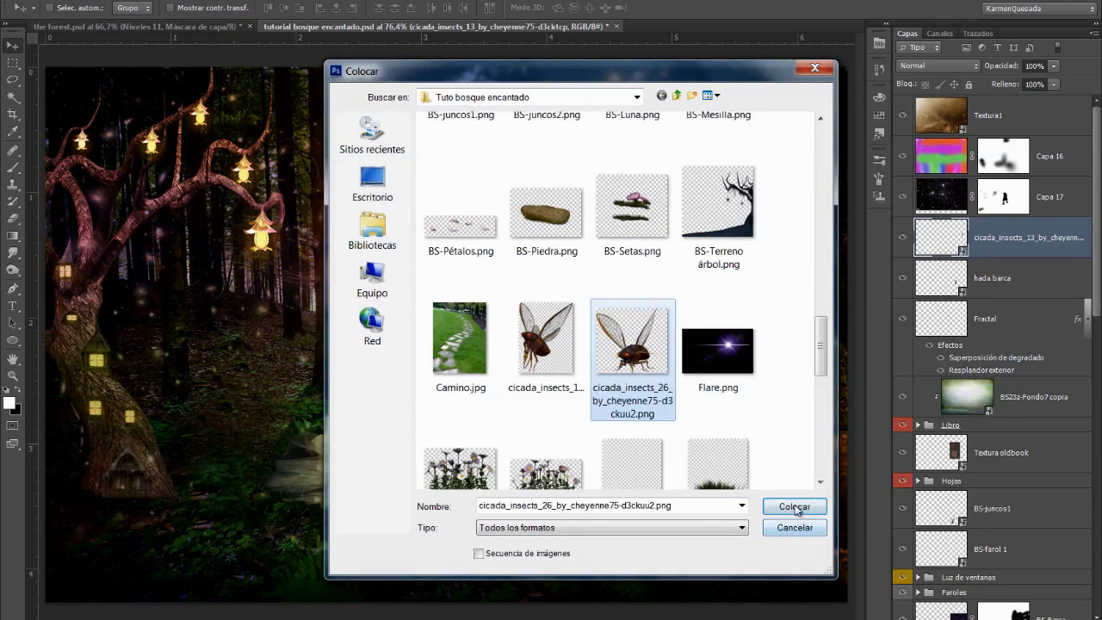
click(794, 507)
Shrink the cicada to about 3%, set it beside the boat, and zoom out.
drag(737, 63, 532, 340)
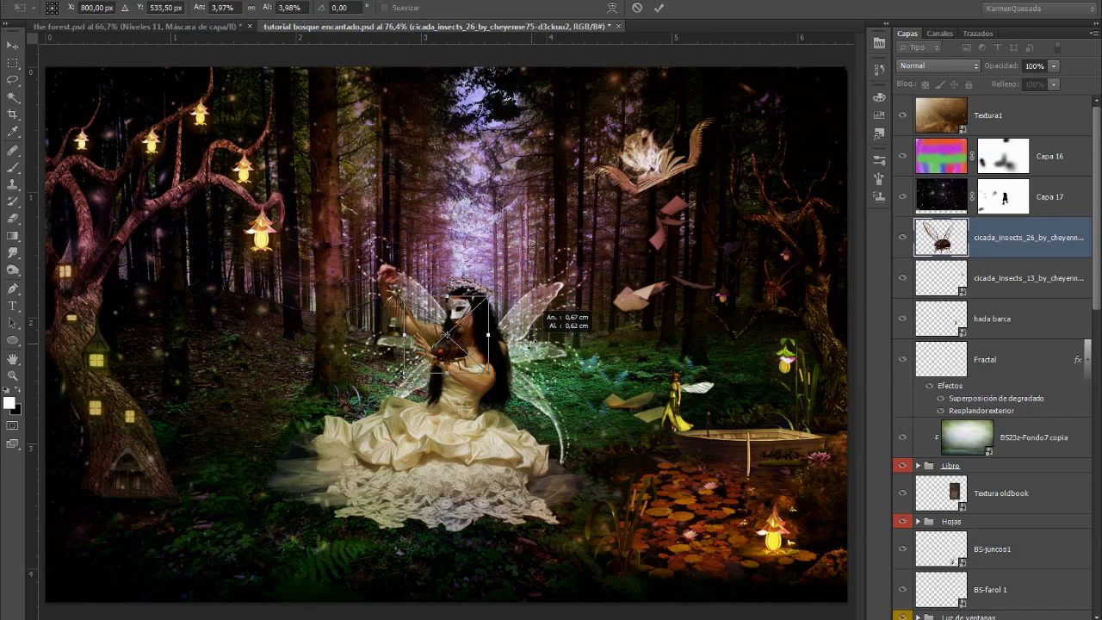
drag(533, 340, 518, 345)
drag(448, 338, 807, 412)
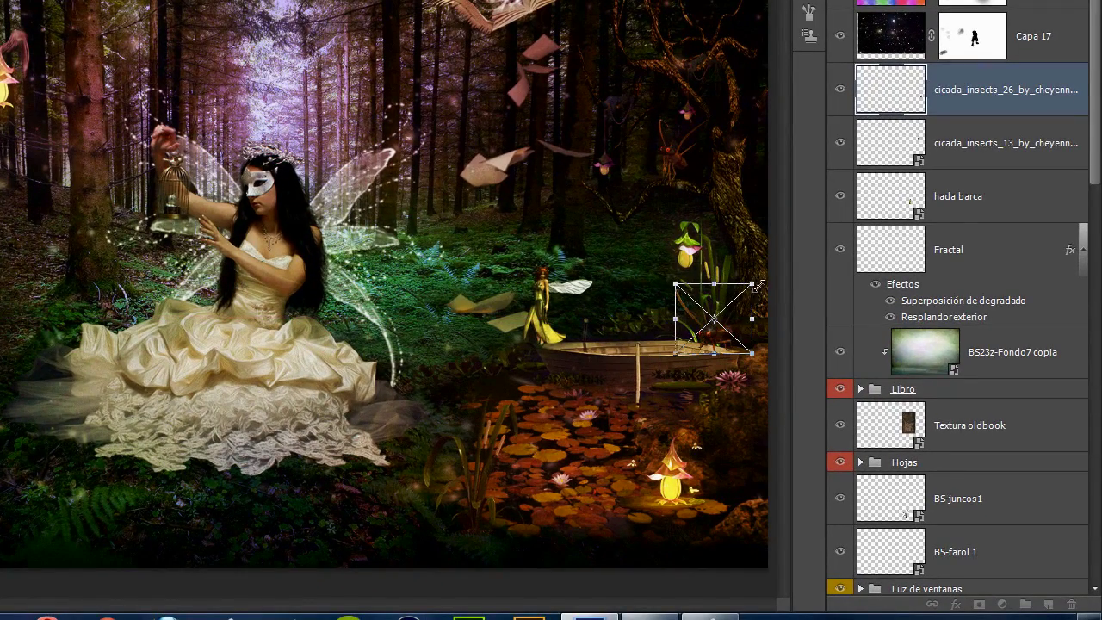
drag(752, 290, 749, 287)
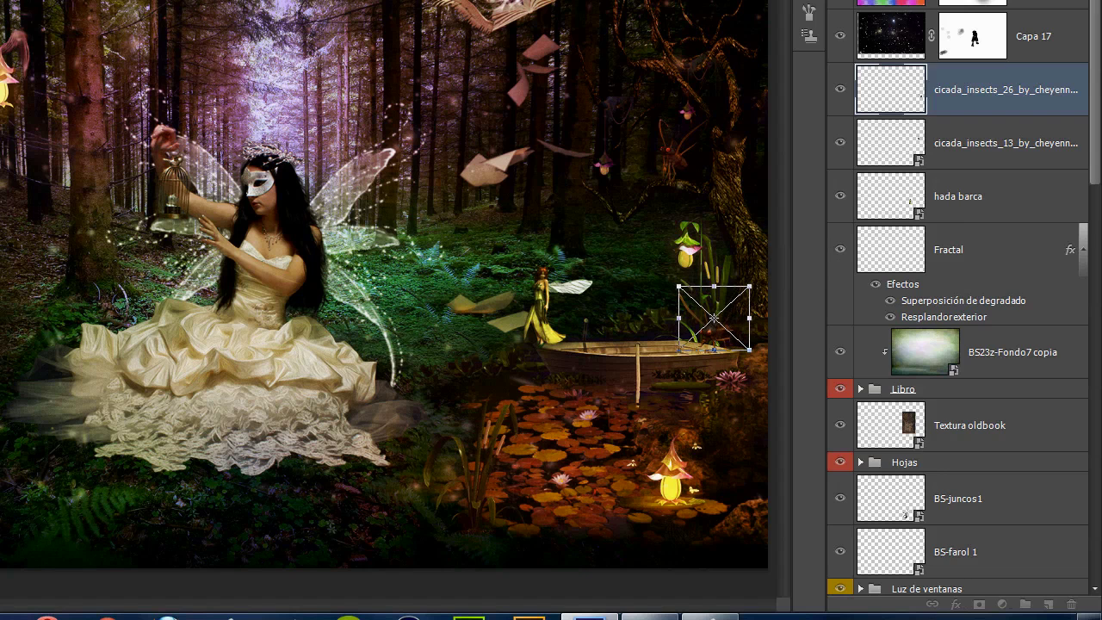
key(Return)
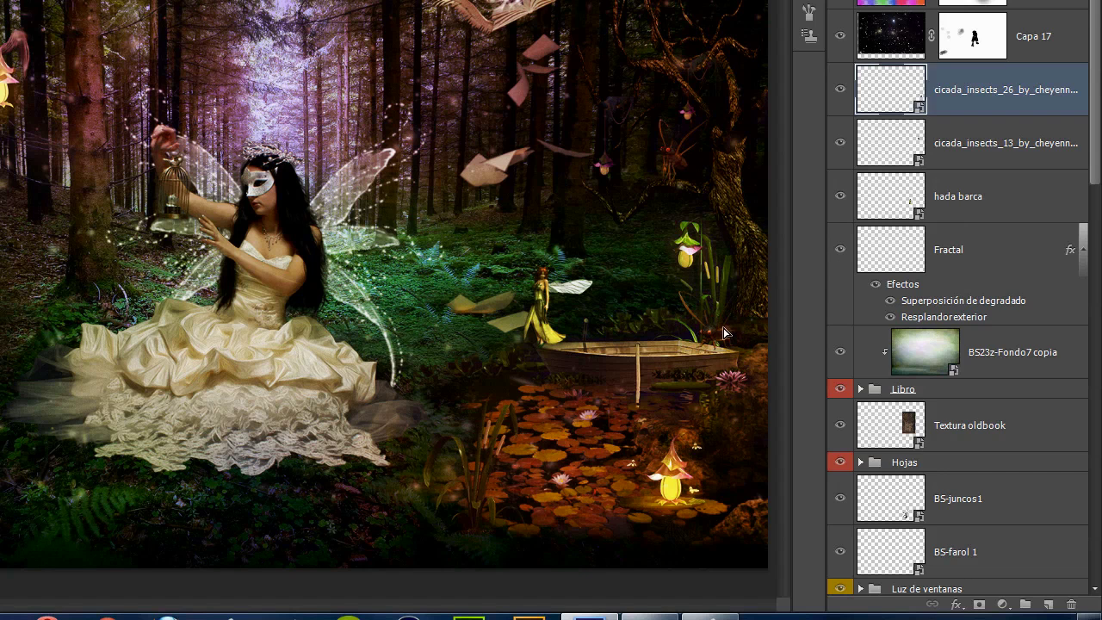
drag(723, 333, 721, 336)
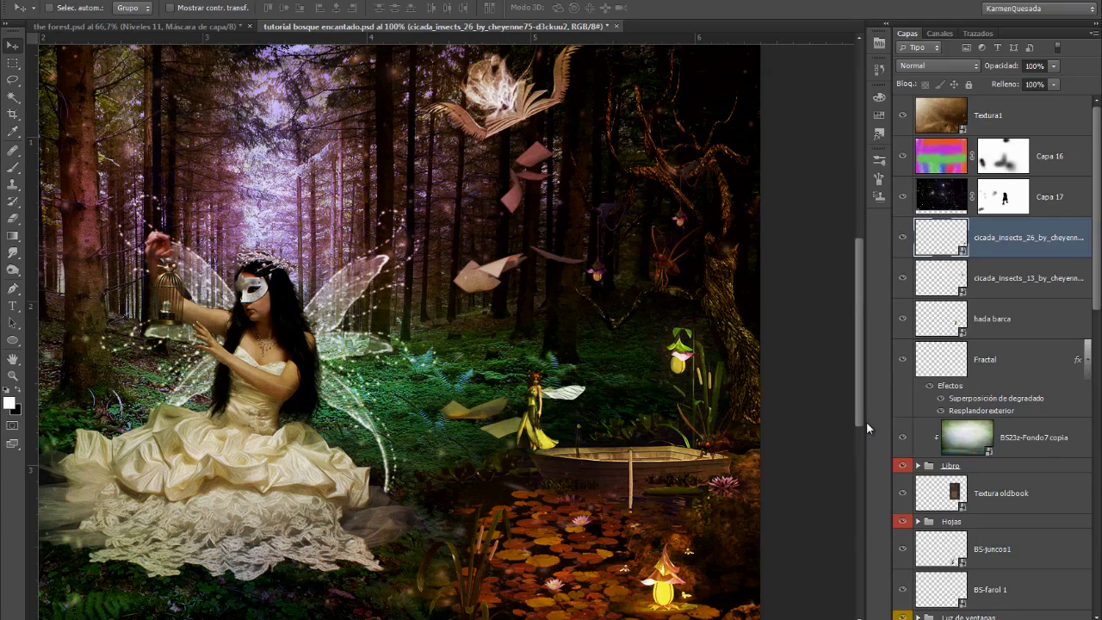
key(ctrl+minus)
Place BS23--Seta2 mushrooms, shrink them small, and position them beside the boat.
click(30, 4)
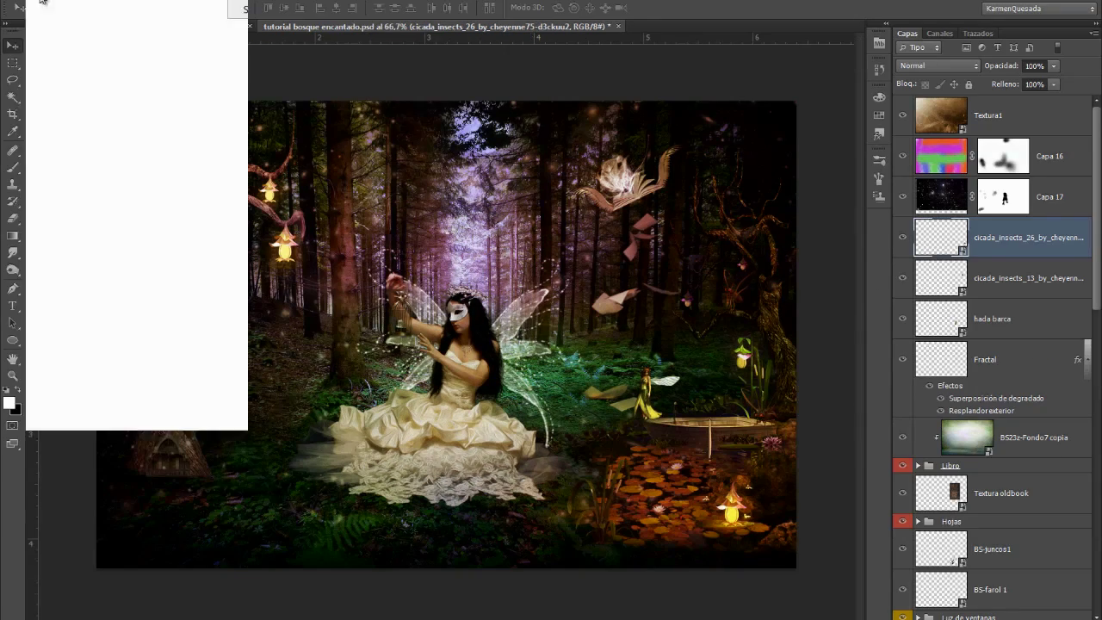
click(95, 254)
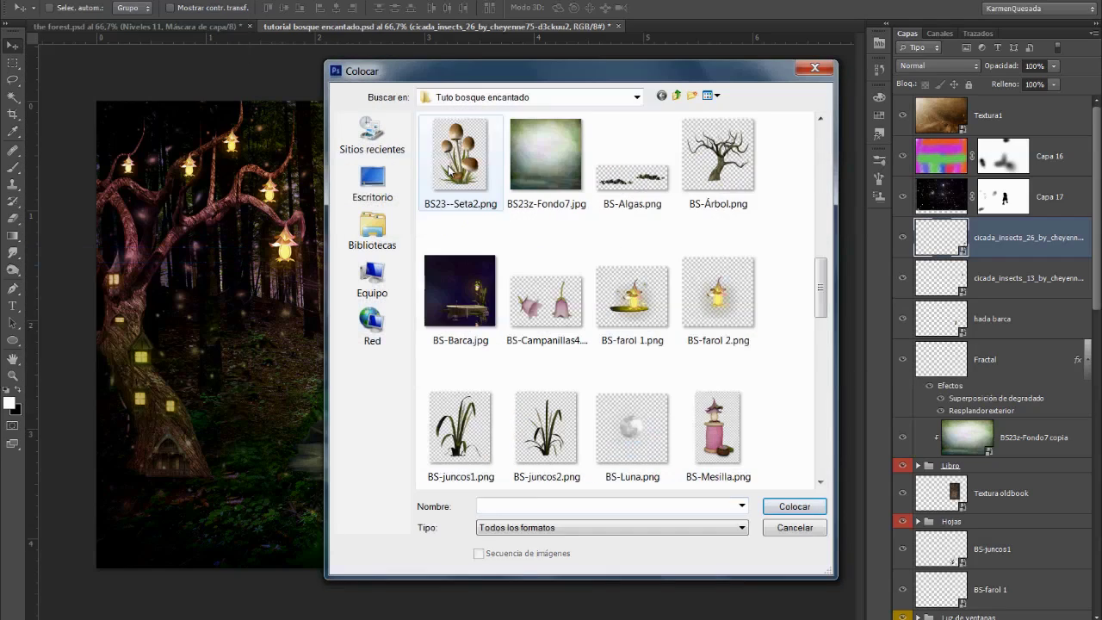
click(460, 173)
click(794, 511)
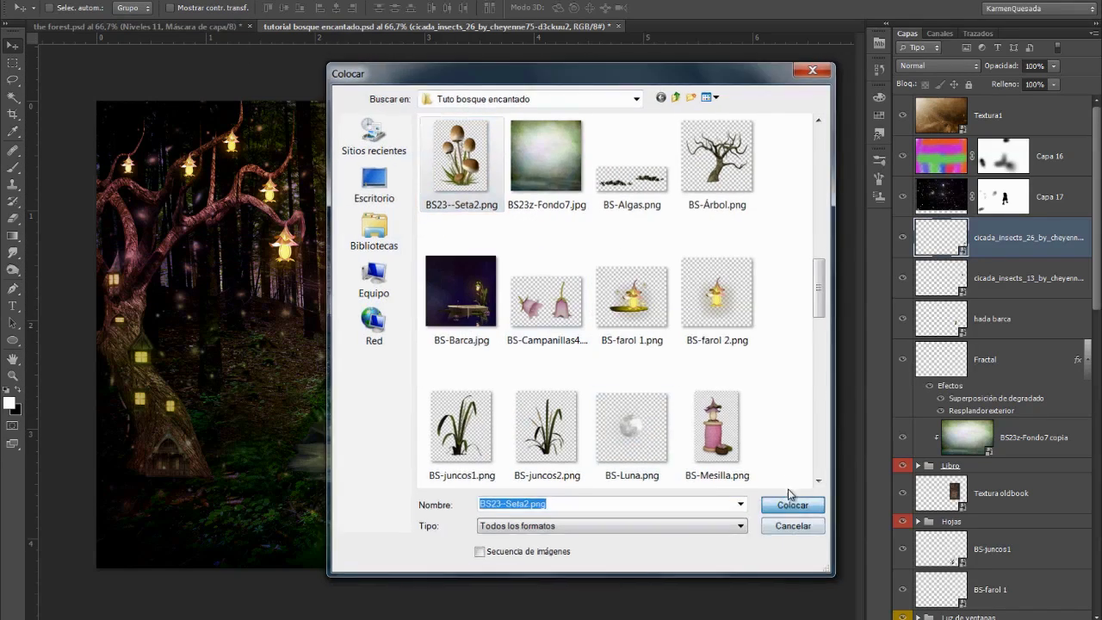
mouse_move(516, 250)
mouse_down()
mouse_move(475, 294)
mouse_move(704, 336)
mouse_move(709, 371)
mouse_move(732, 357)
mouse_move(699, 394)
mouse_up()
key(Return)
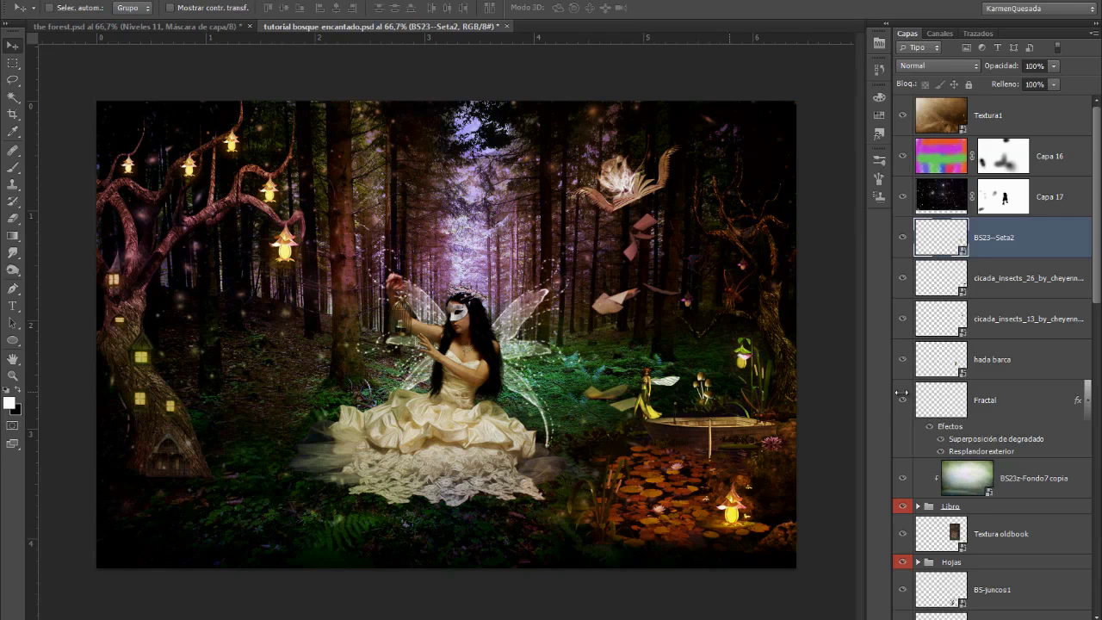
drag(705, 392, 702, 386)
Move the mushroom layer down to just below BS-Algas.
scroll(1032, 257, down, 2)
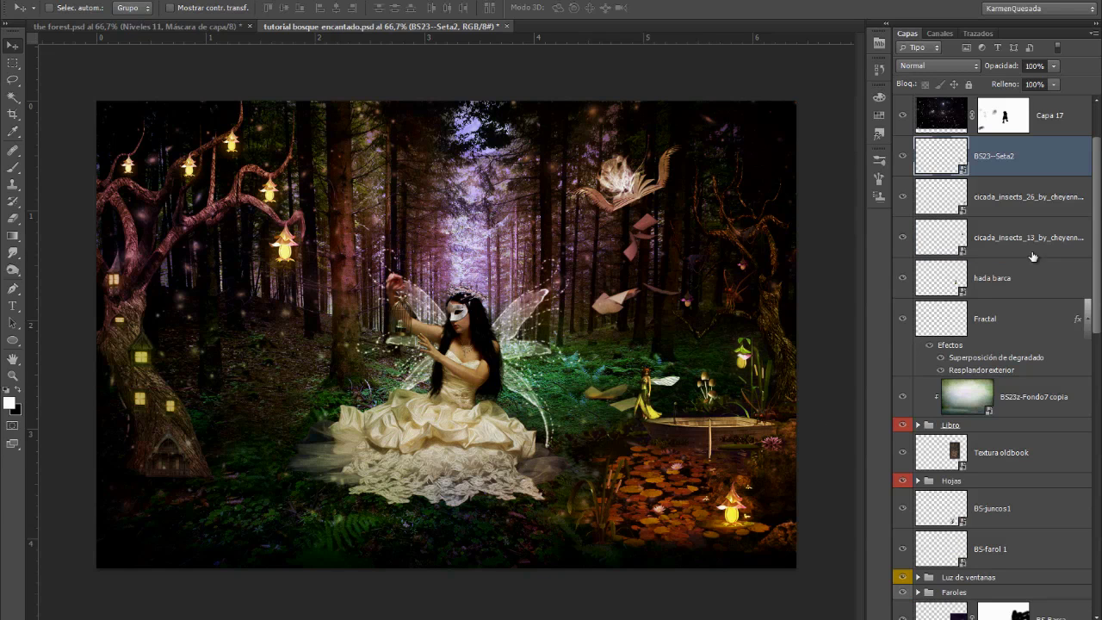
drag(1004, 165, 1016, 528)
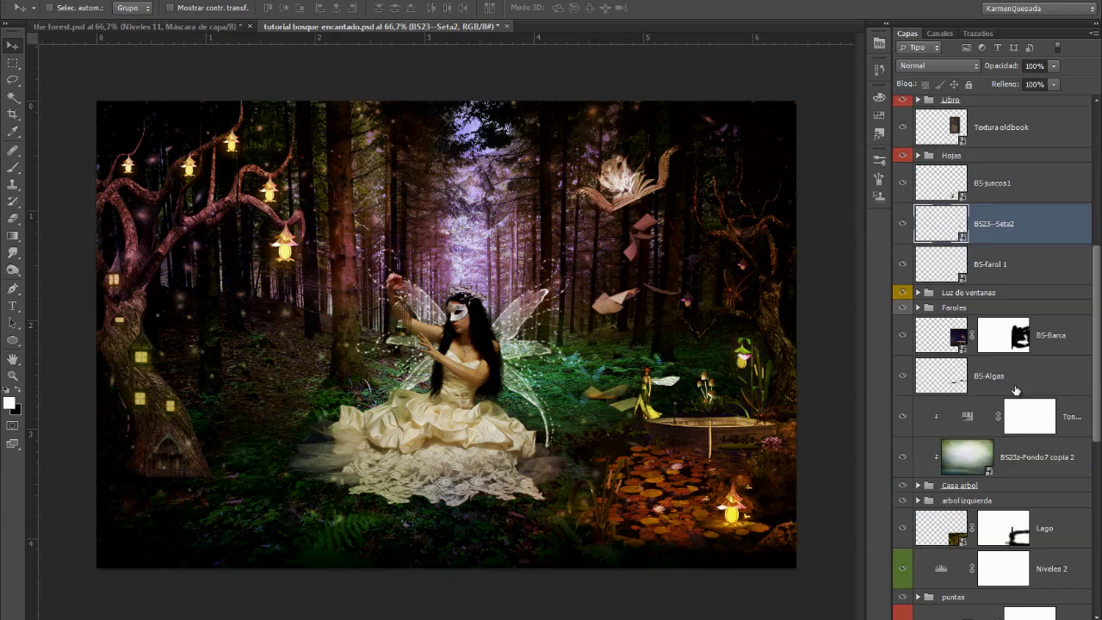
drag(1005, 221, 1031, 405)
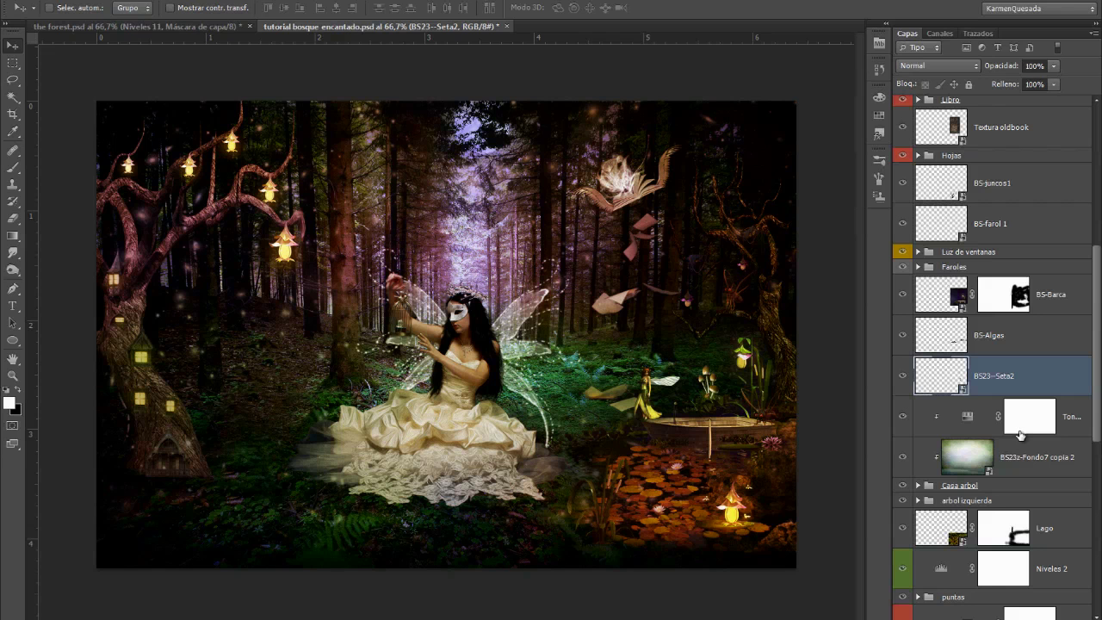
Expand the arbol izquierda group and select the BS-Árbol copia layer.
scroll(1067, 360, down, 2)
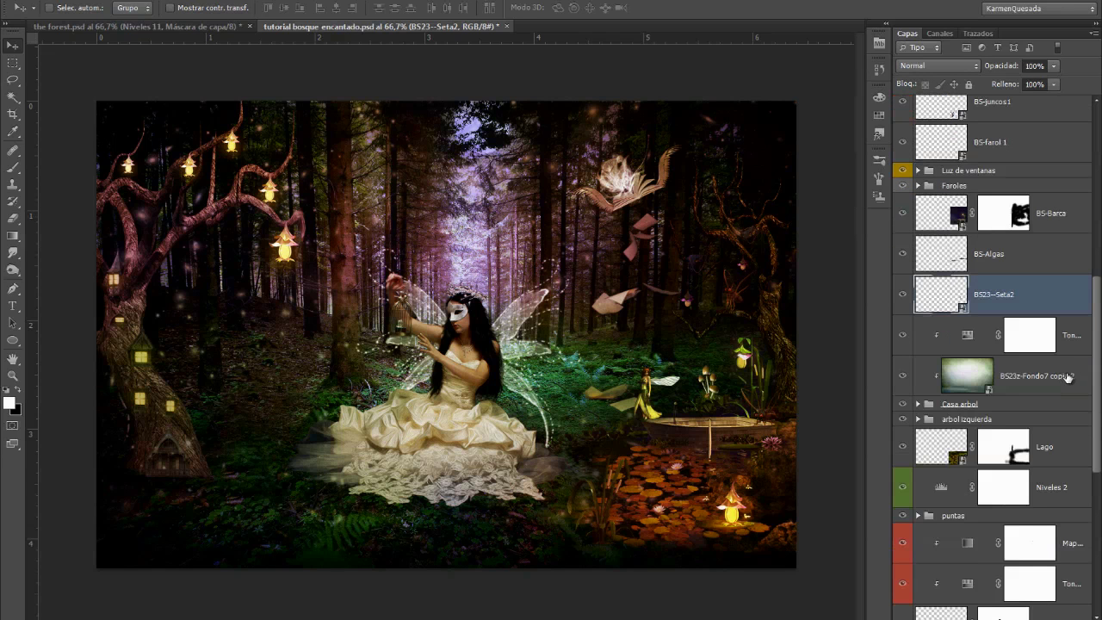
click(928, 421)
click(919, 420)
scroll(990, 431, down, 3)
click(990, 444)
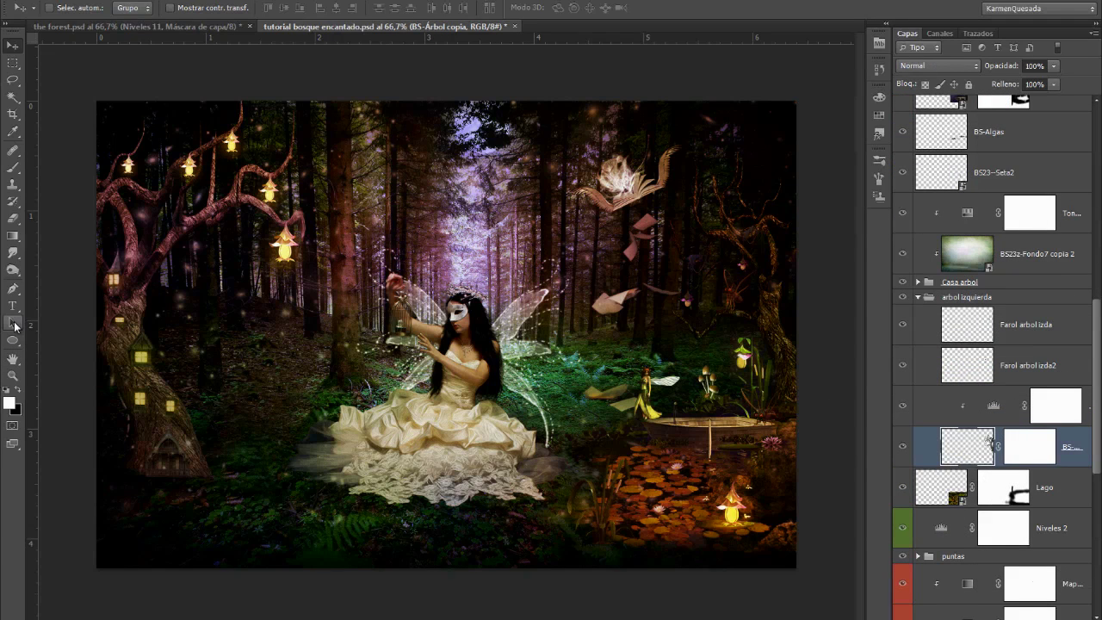
Choose the Burn tool on Midtones range with exposure lowered to 15%.
click(12, 271)
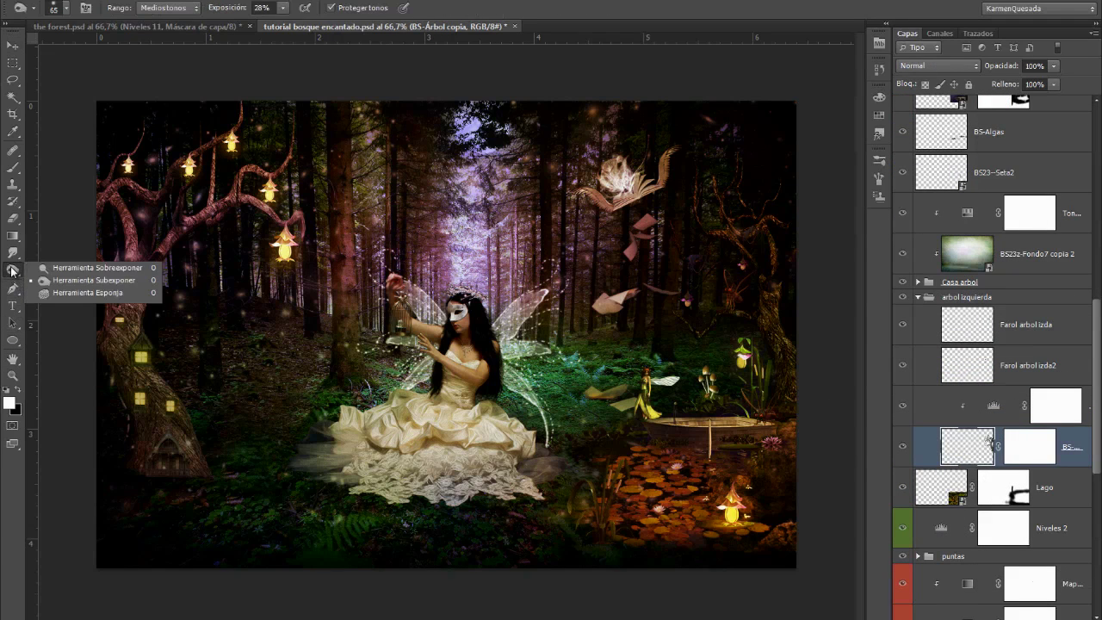
click(98, 281)
drag(233, 10, 225, 10)
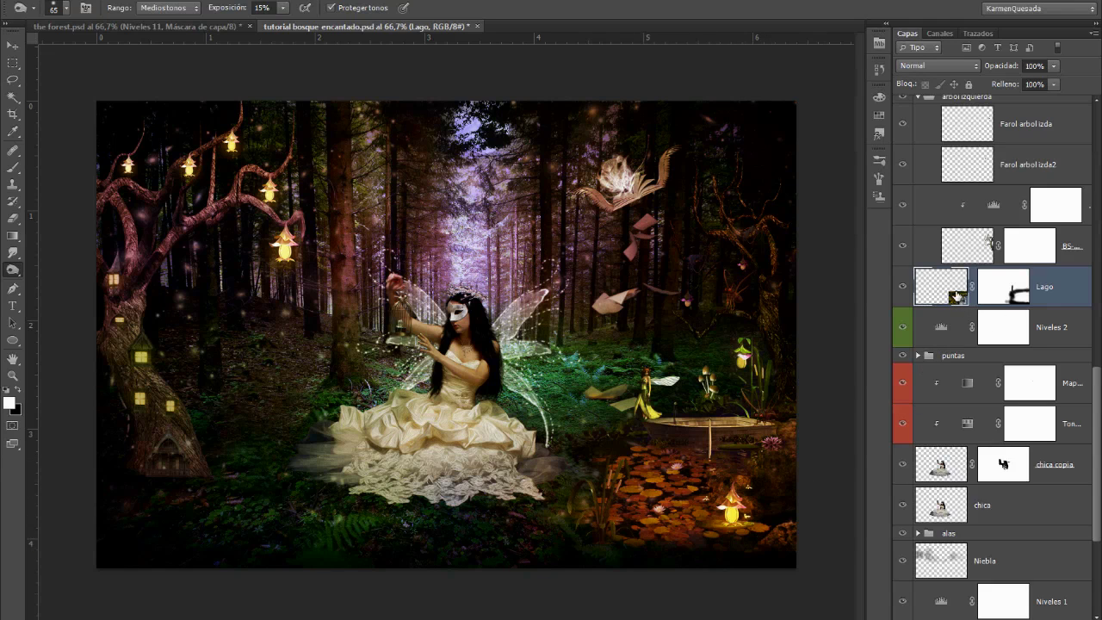
Rasterize the Lago smart object, then burn the bottom foreground ground on Fondo copia.
click(721, 533)
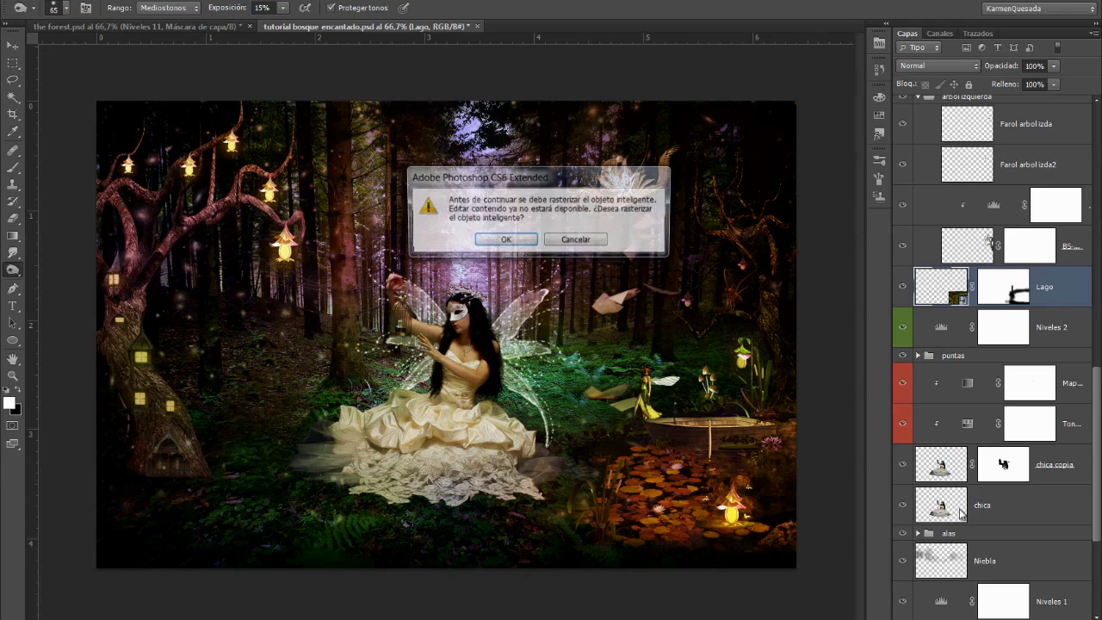
click(502, 240)
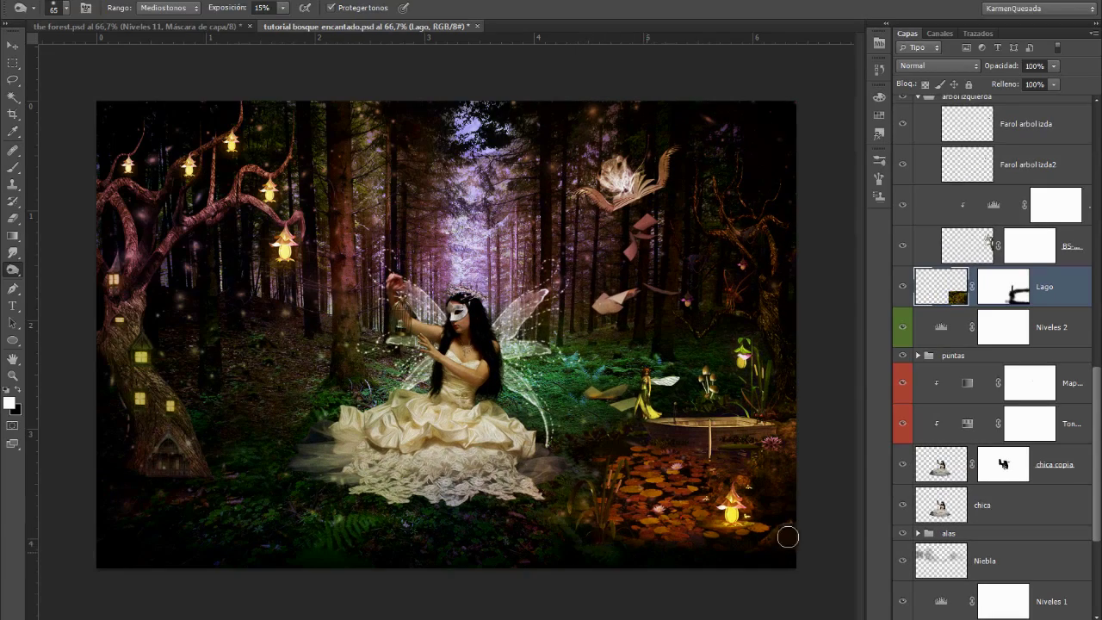
drag(1095, 381, 1091, 520)
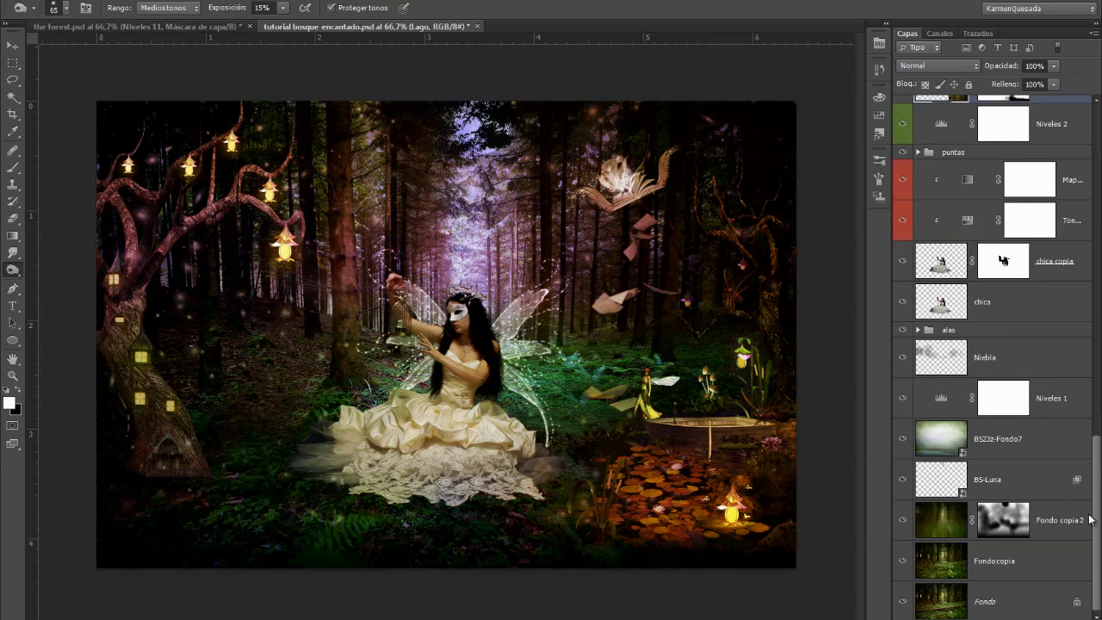
click(971, 562)
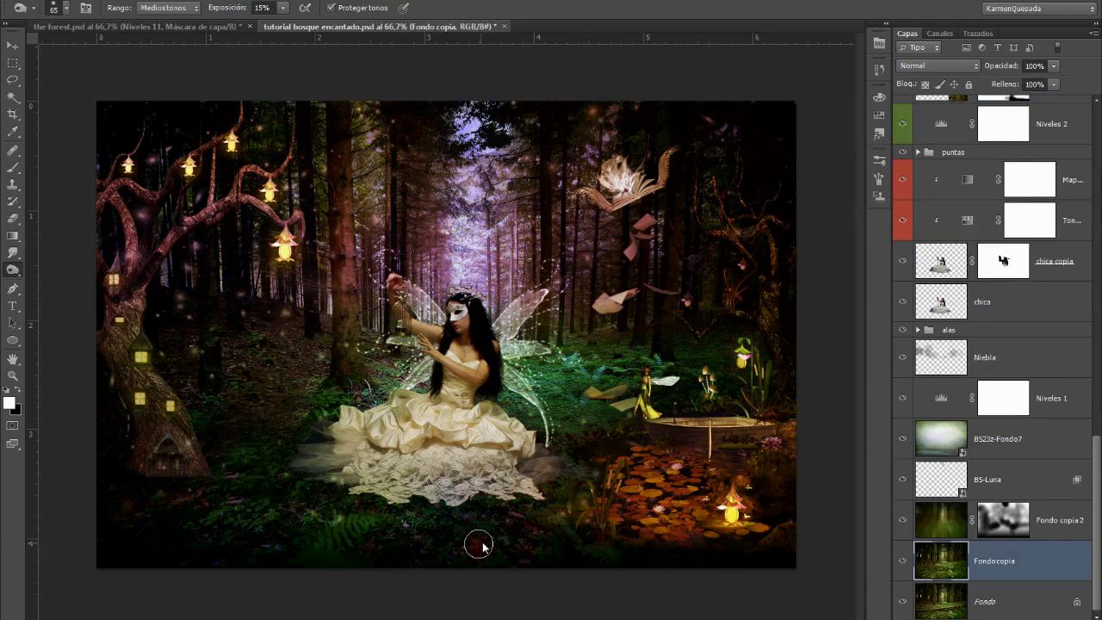
mouse_move(429, 549)
mouse_down()
mouse_move(440, 531)
mouse_move(492, 537)
mouse_move(519, 521)
mouse_move(612, 555)
mouse_move(512, 522)
mouse_move(574, 543)
mouse_move(462, 558)
mouse_move(400, 551)
mouse_move(362, 571)
mouse_move(199, 519)
mouse_move(91, 508)
mouse_up()
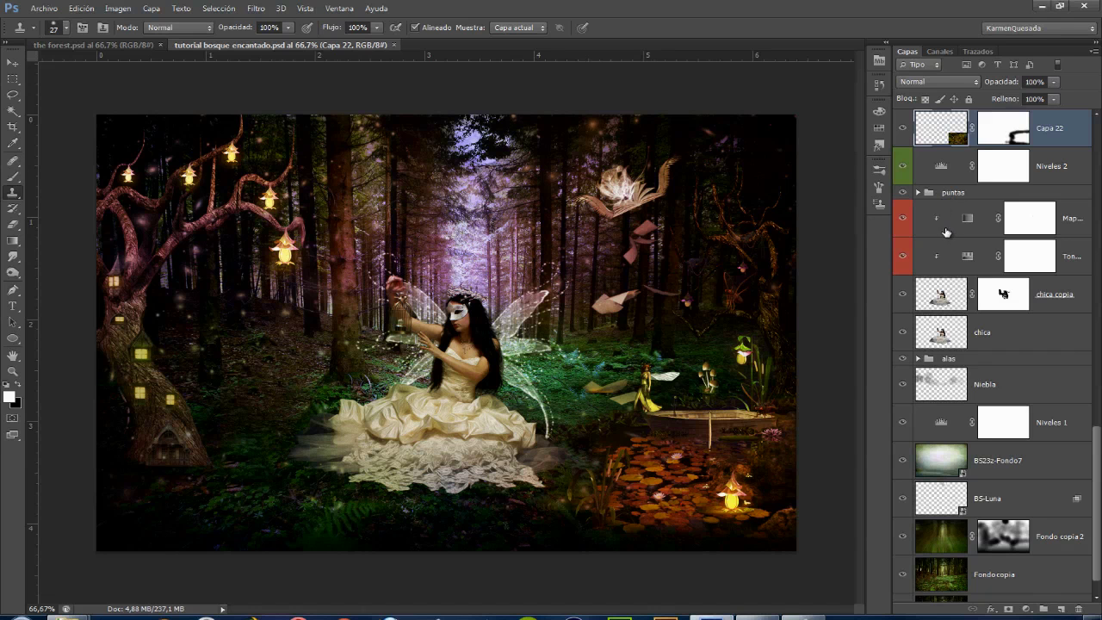
Zoom to 100% and sample a clone source from the Fondo copia ground.
click(937, 231)
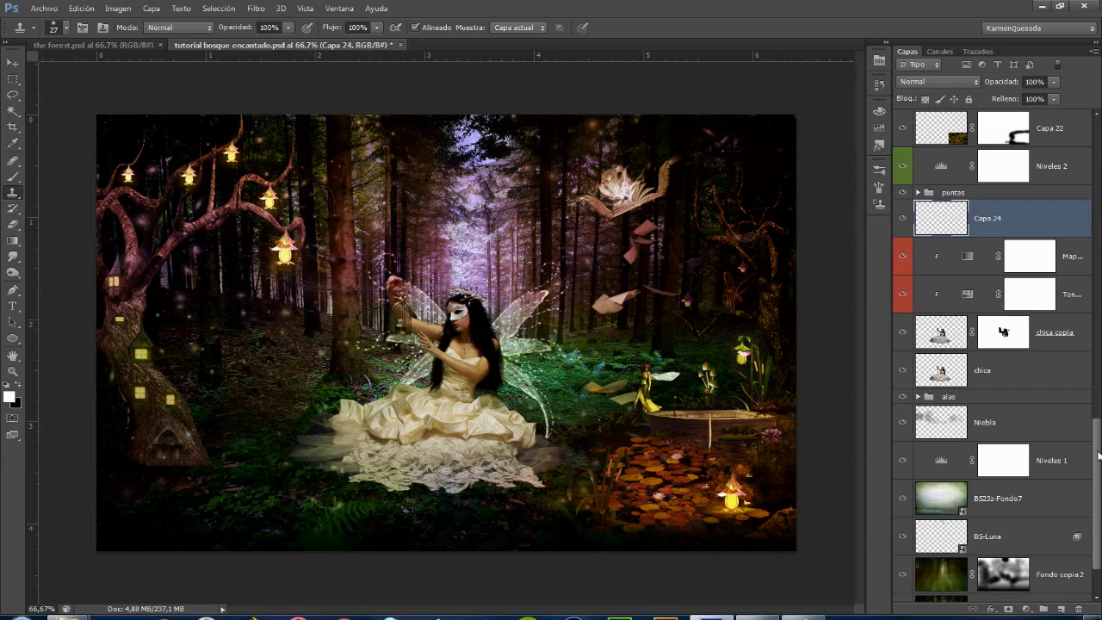
scroll(1059, 460, down, 3)
click(995, 548)
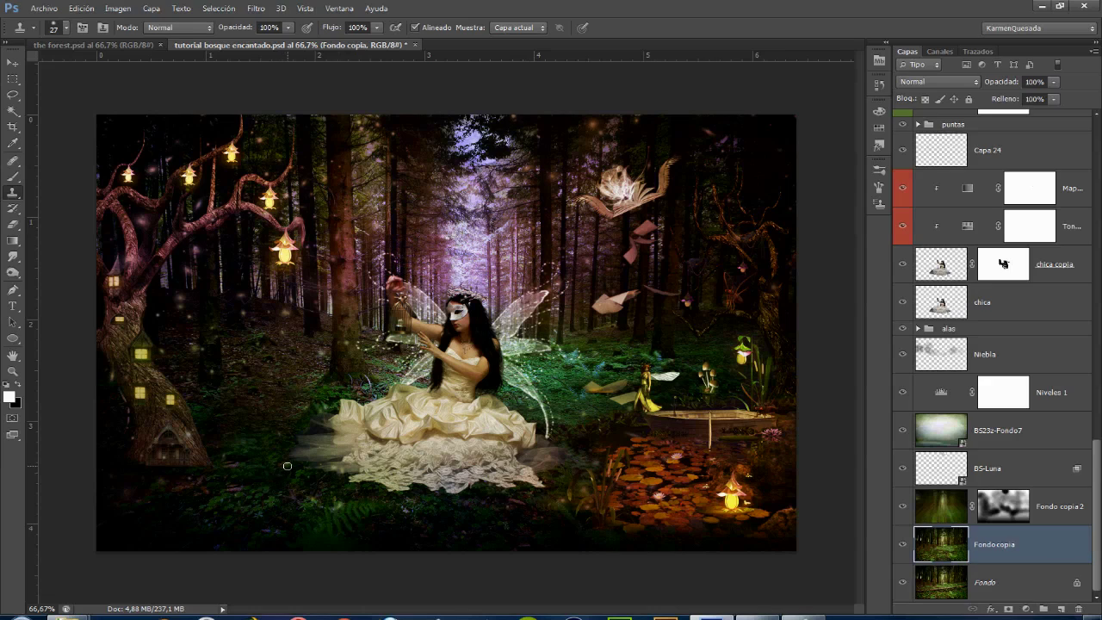
key(ctrl+plus)
drag(352, 410, 356, 371)
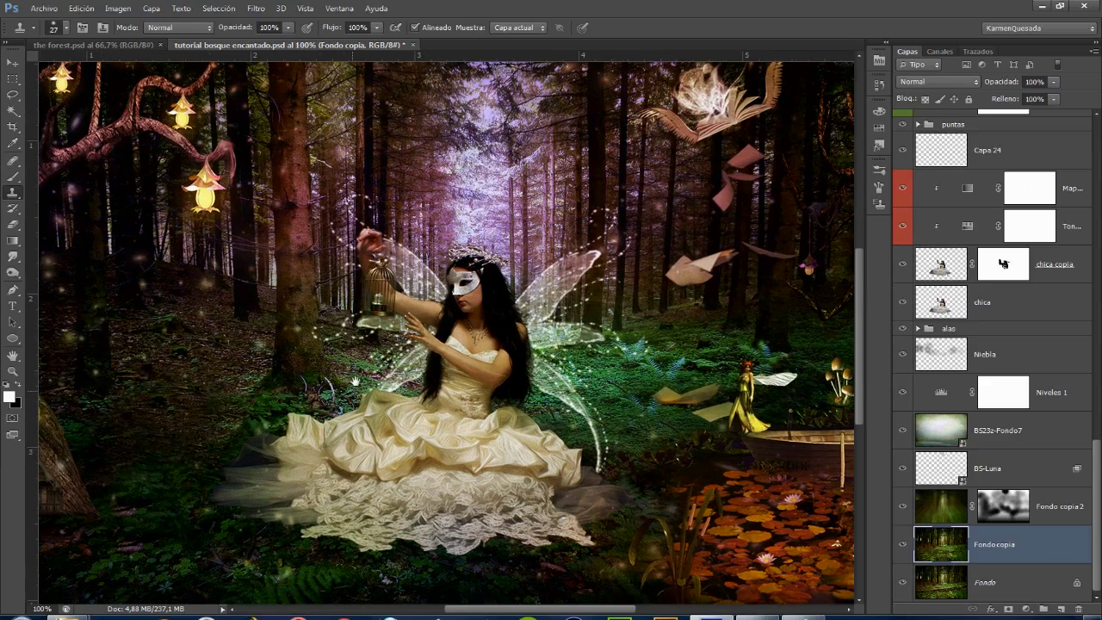
key(alt)
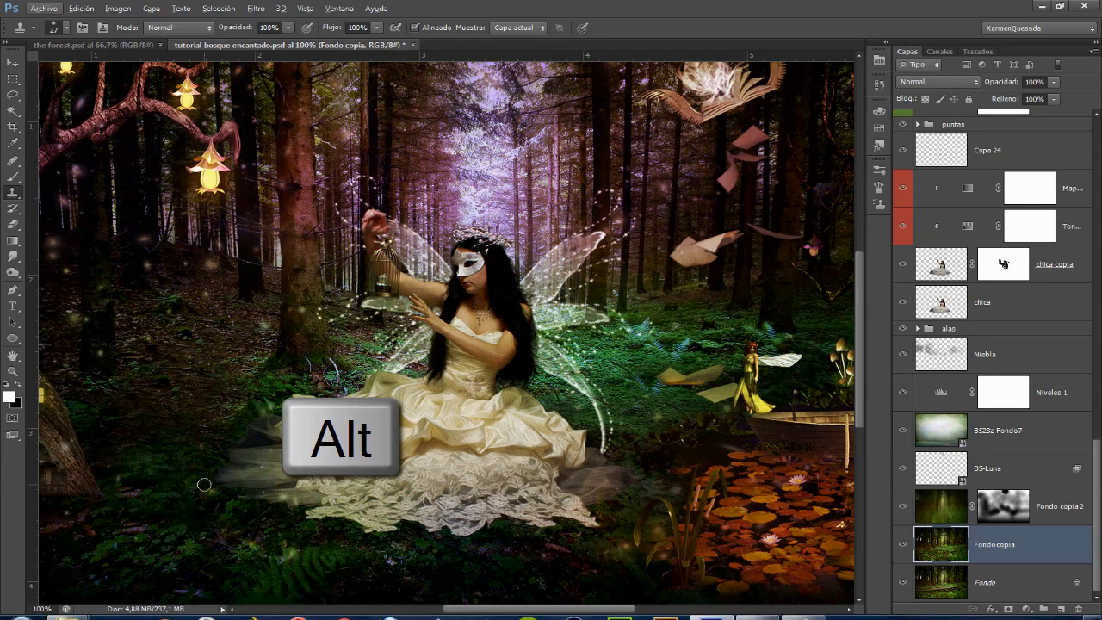
key(alt)
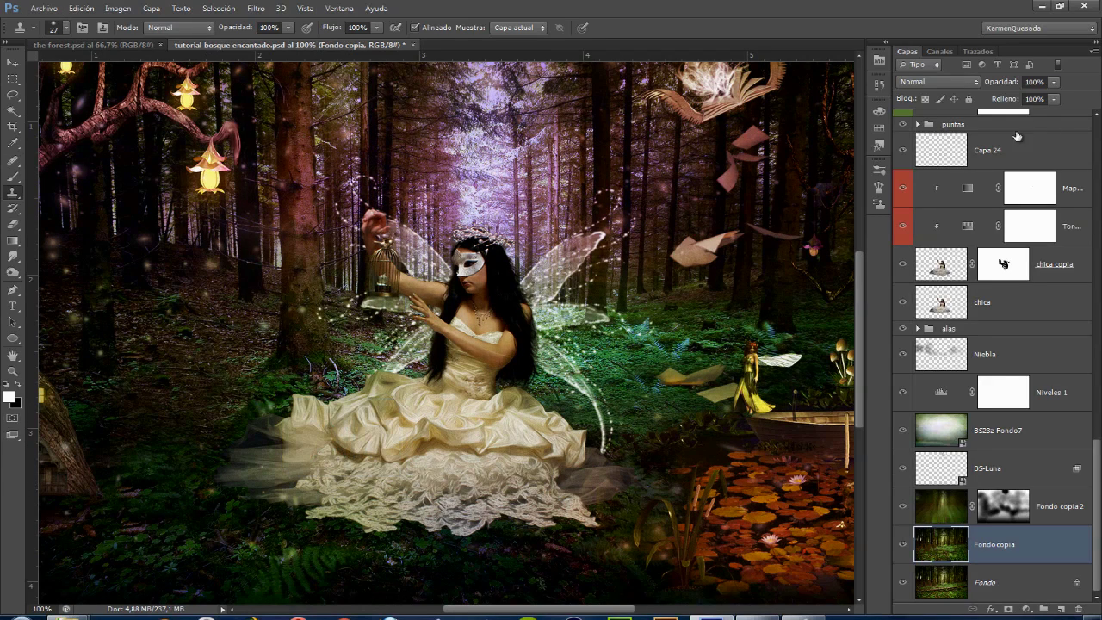
Label Capa 24 violet and clone greenery and orange flowers onto the ground near the dress.
click(987, 152)
right_click(902, 157)
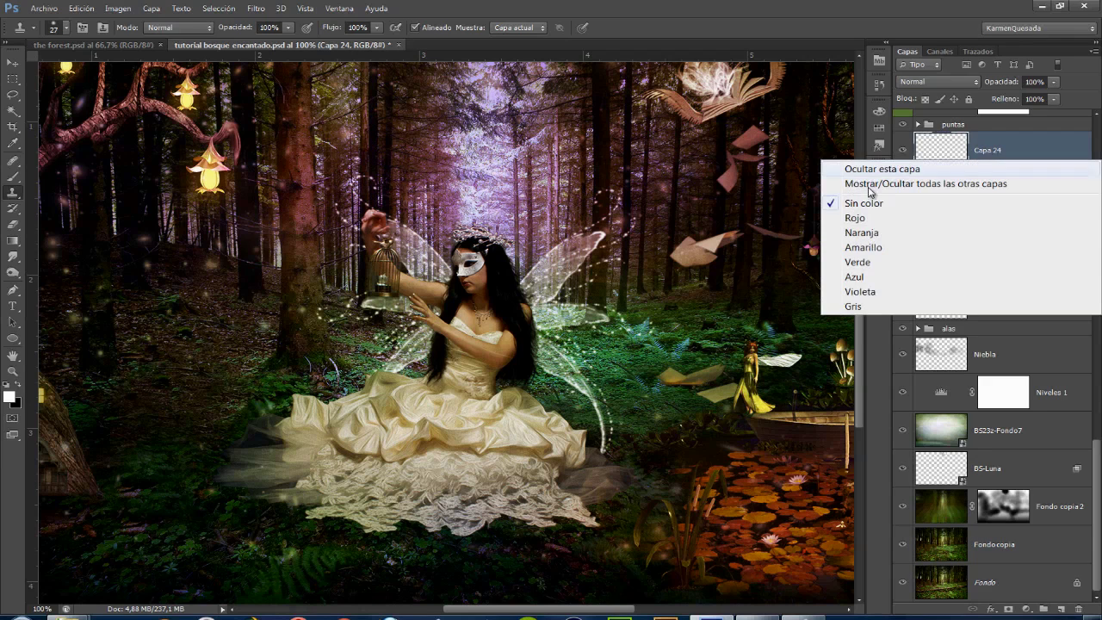
click(848, 293)
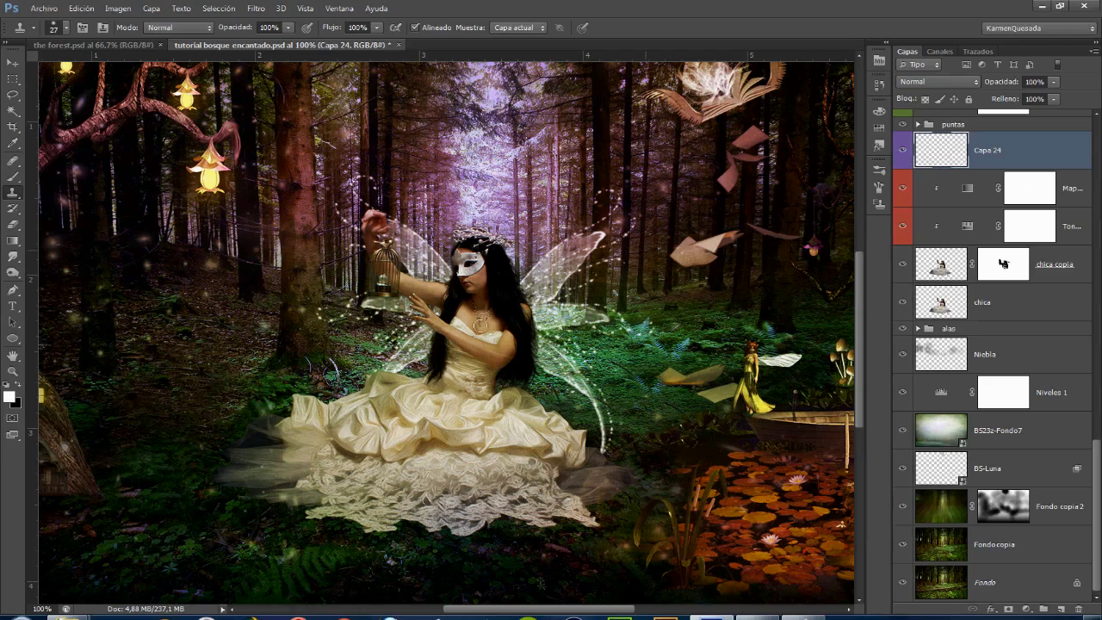
mouse_move(229, 453)
mouse_down()
mouse_move(250, 494)
mouse_move(354, 522)
mouse_move(594, 519)
mouse_up()
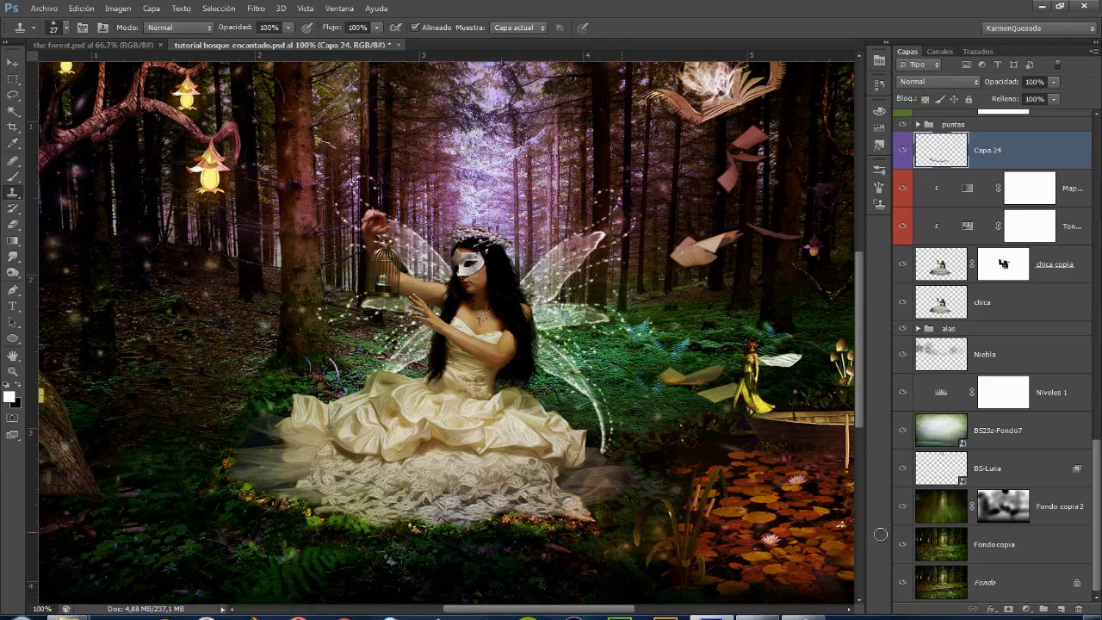
Clone more Fondo copia ground along the dress hem on Capa 24, then zoom out.
click(1014, 554)
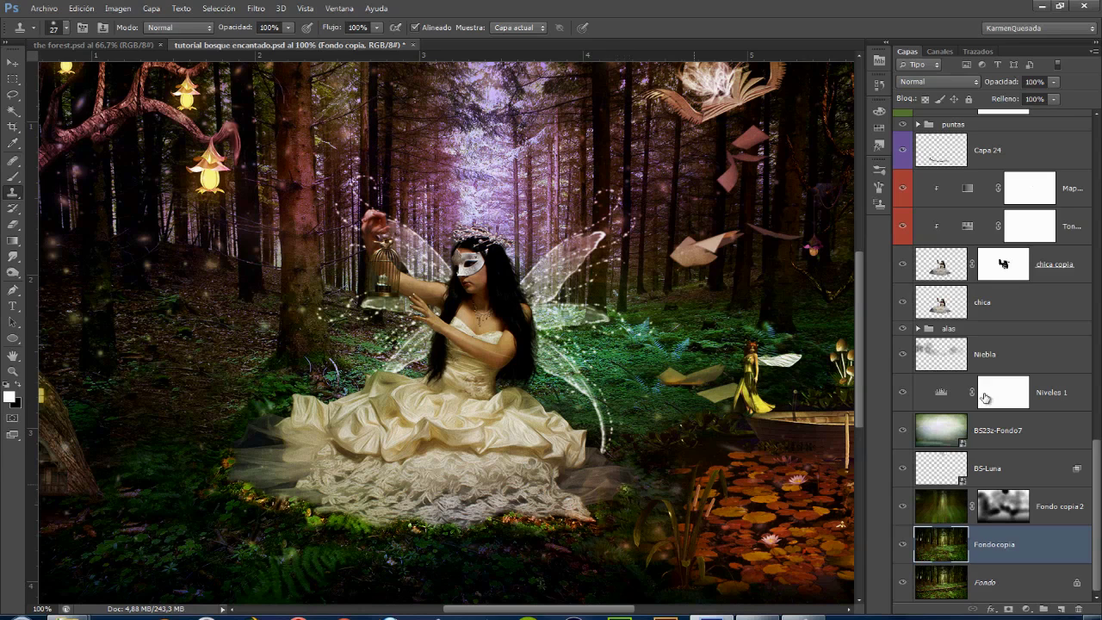
click(956, 153)
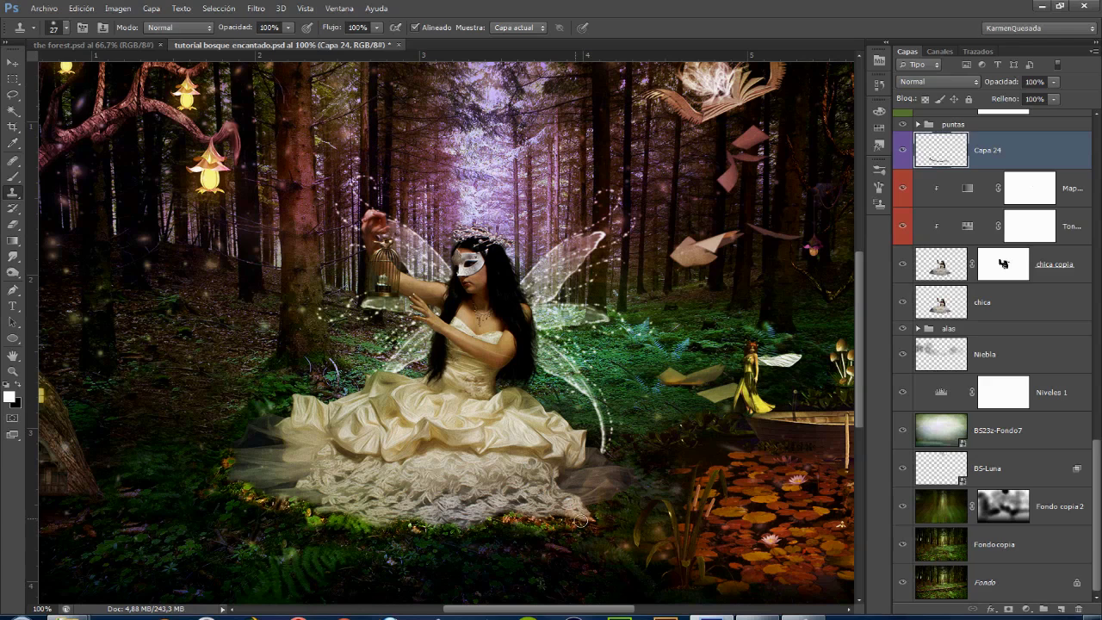
drag(591, 502, 630, 471)
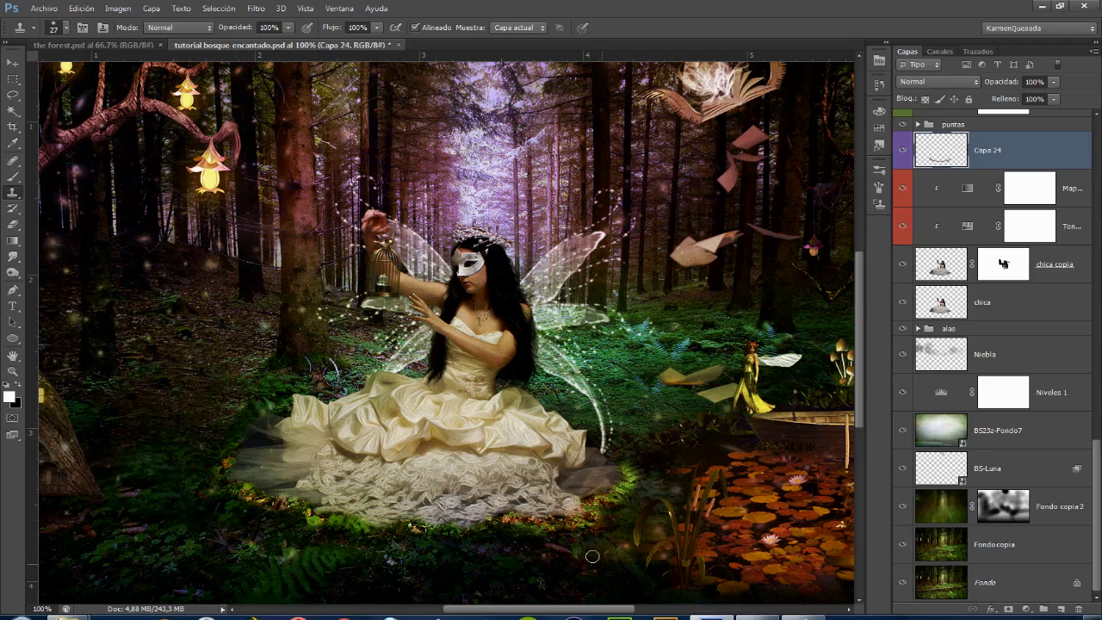
key(ctrl+minus)
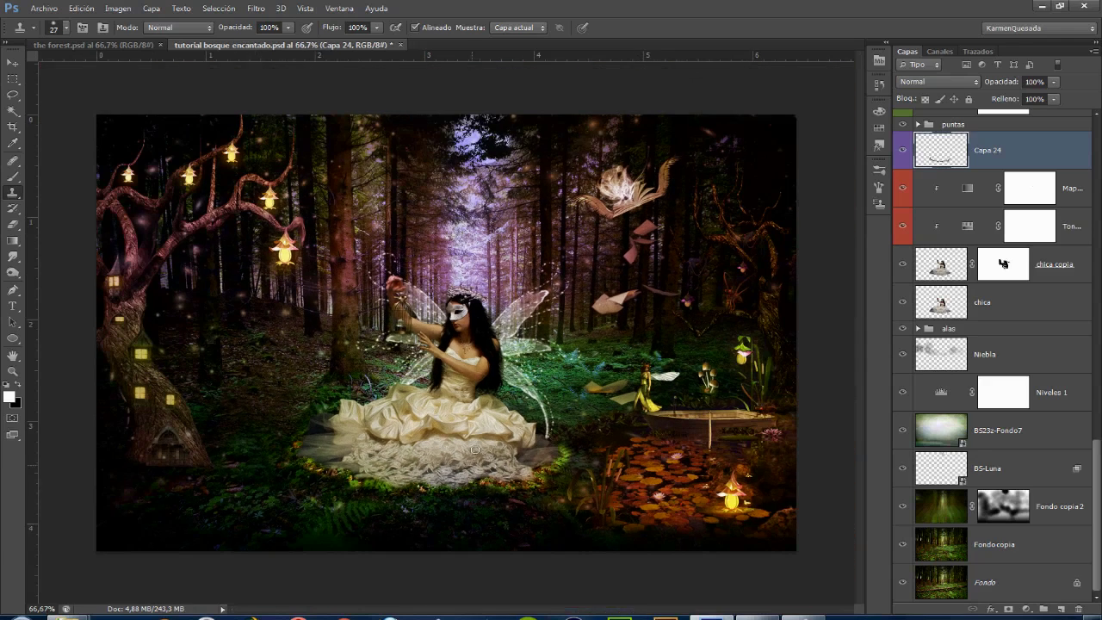
Switch back to the Burn tool with Capa 24 selected.
click(1006, 549)
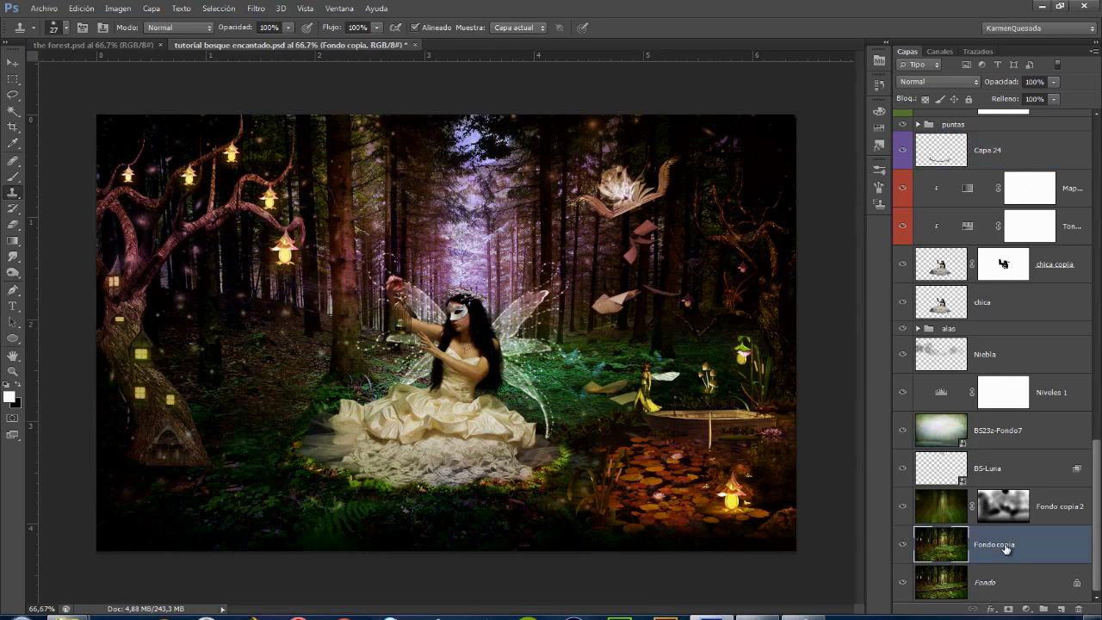
key(o)
click(982, 153)
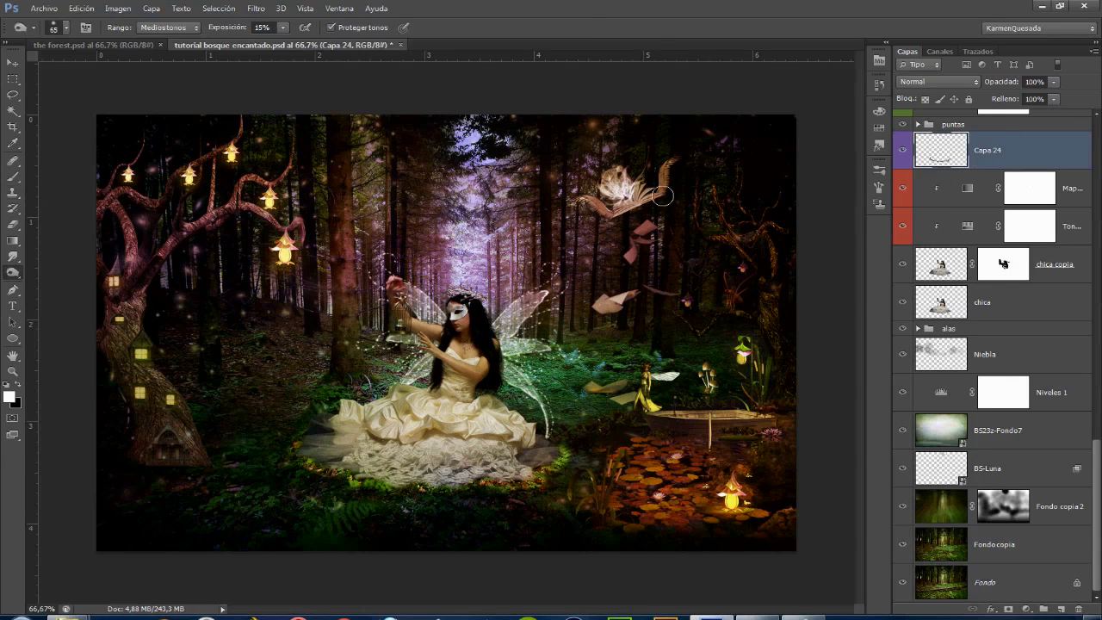
click(14, 274)
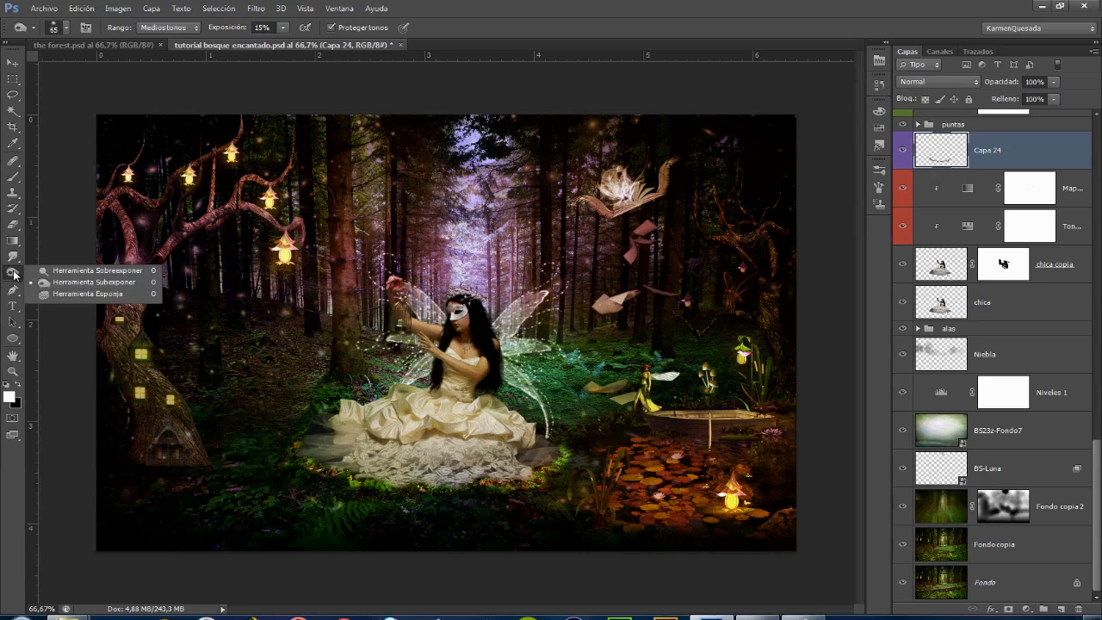
click(157, 27)
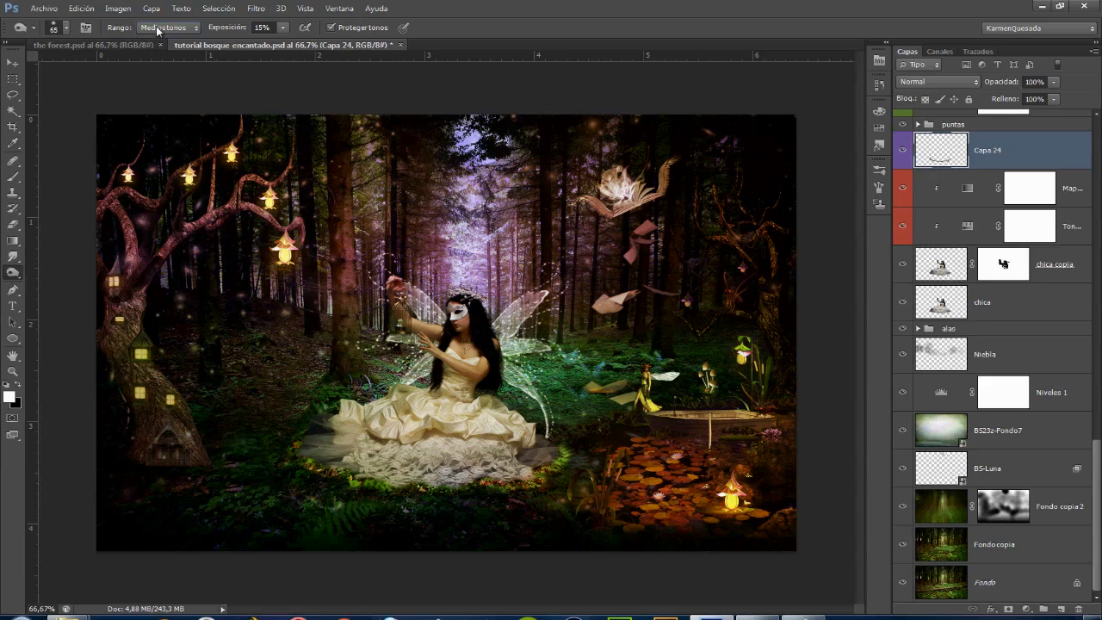
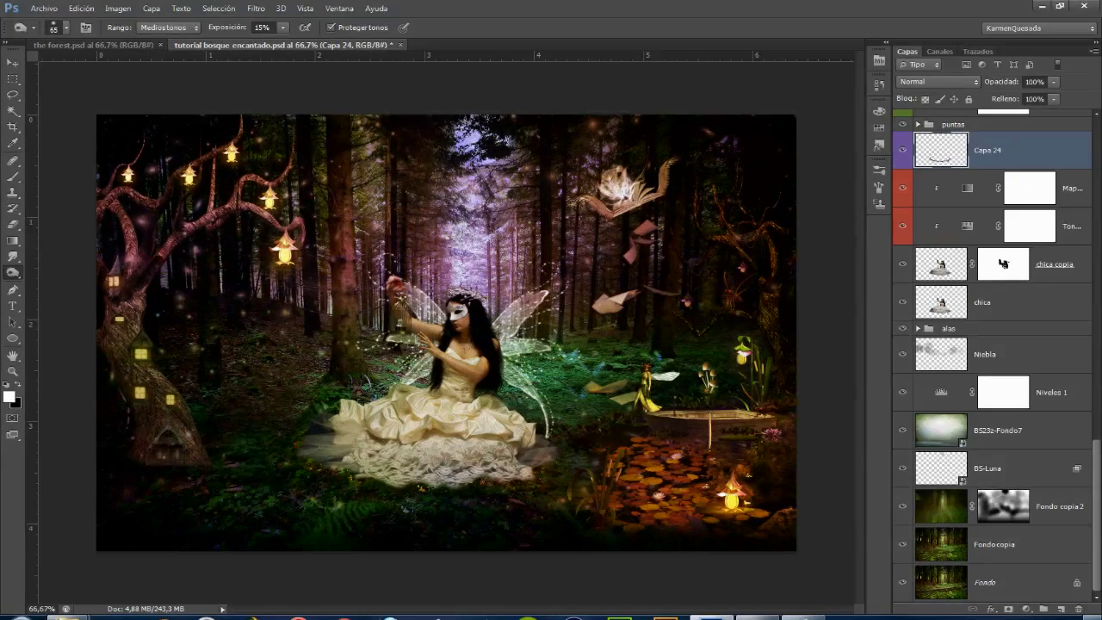
On a new layer, paint black grass tufts along the dress hem with the 134 grass brush at 26 px.
click(1059, 610)
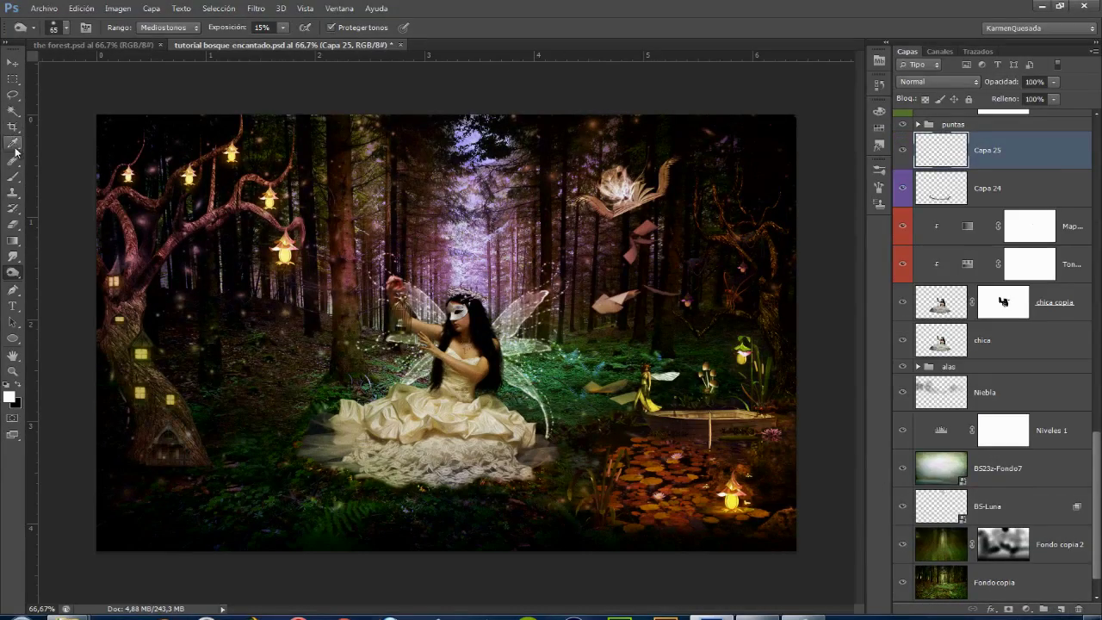
click(13, 176)
click(67, 27)
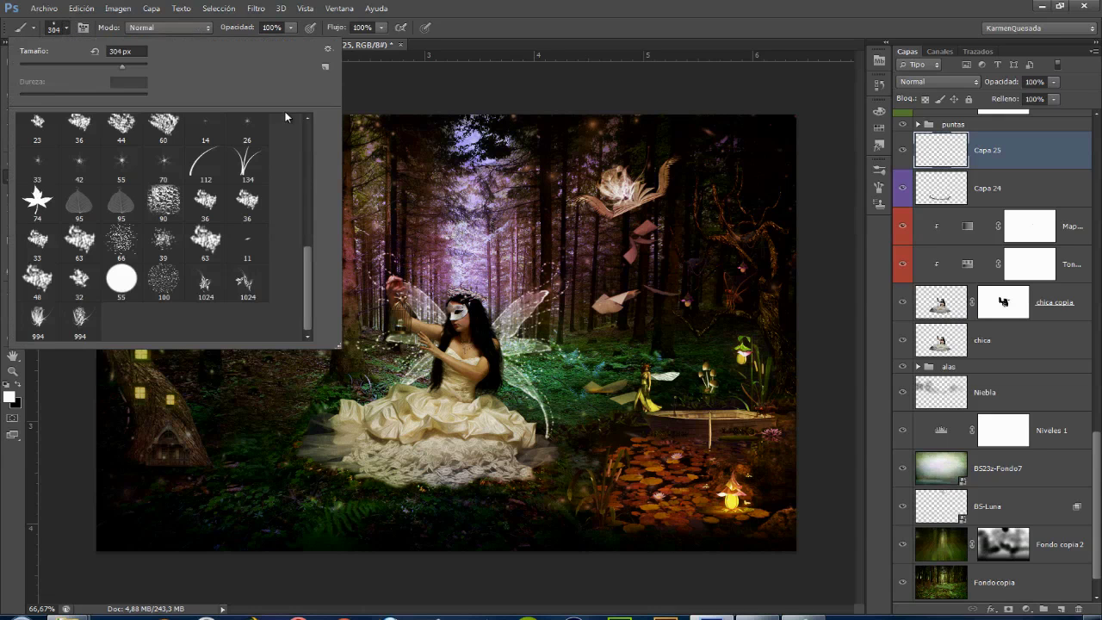
click(247, 170)
click(880, 170)
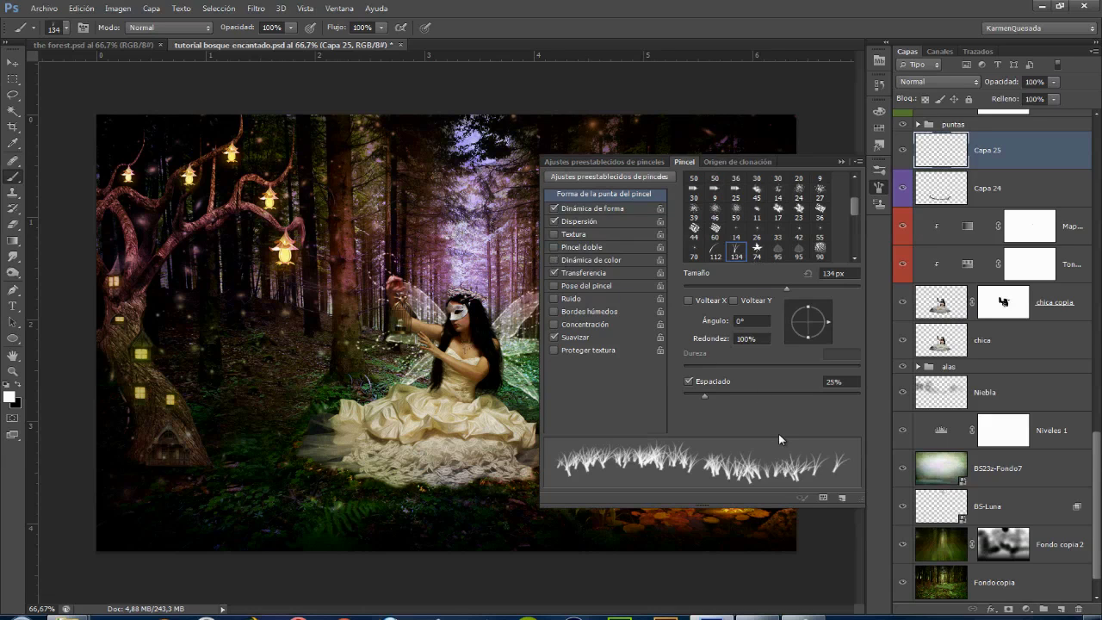
click(706, 288)
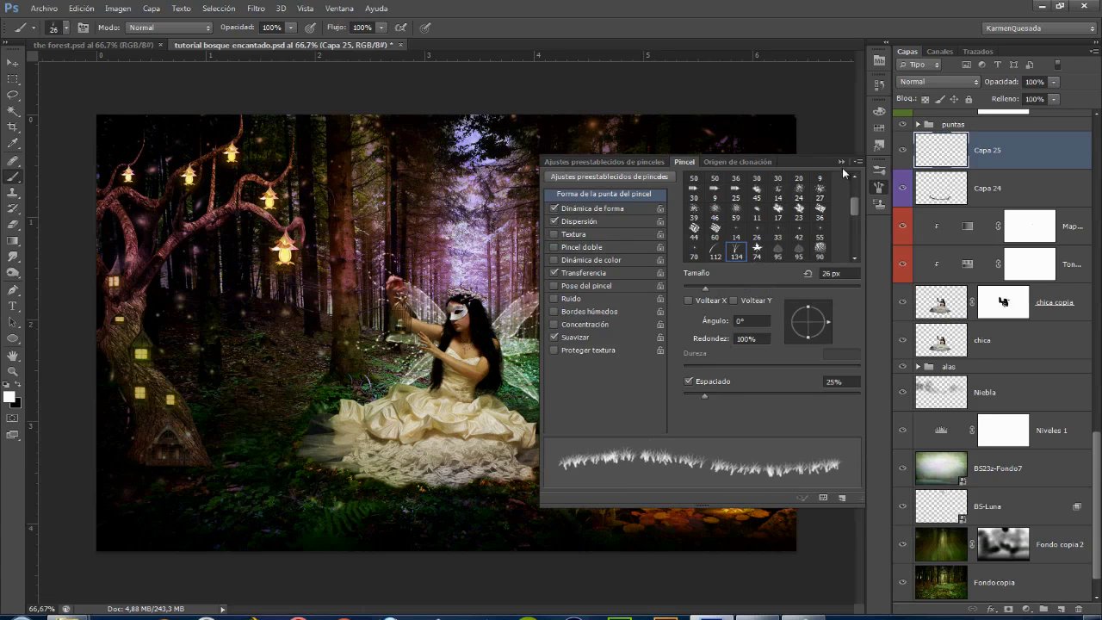
click(21, 387)
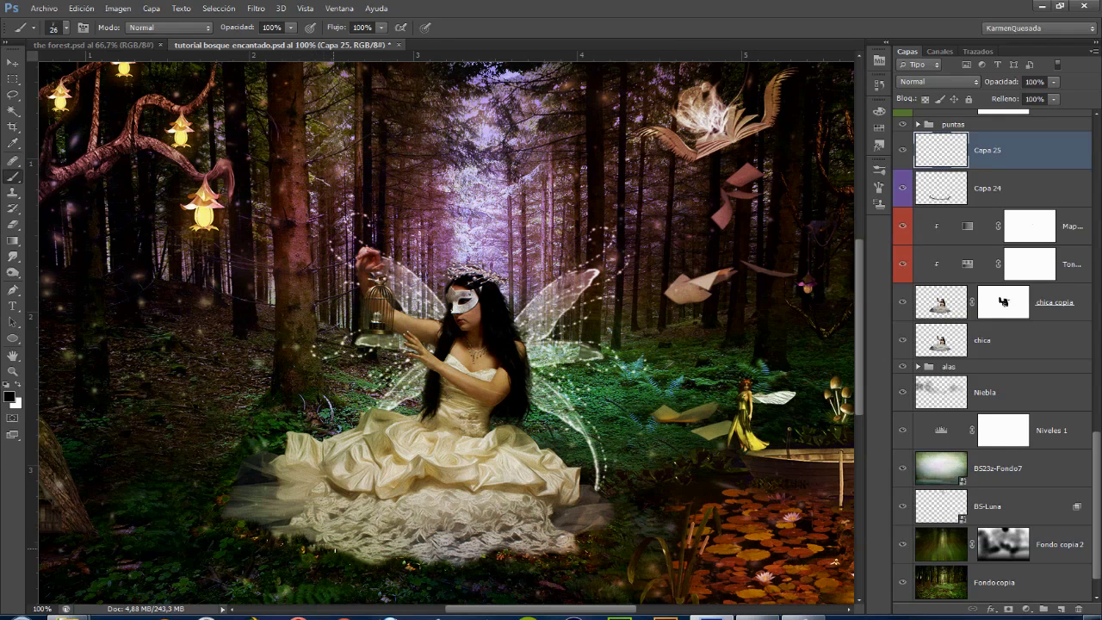
drag(381, 566, 578, 542)
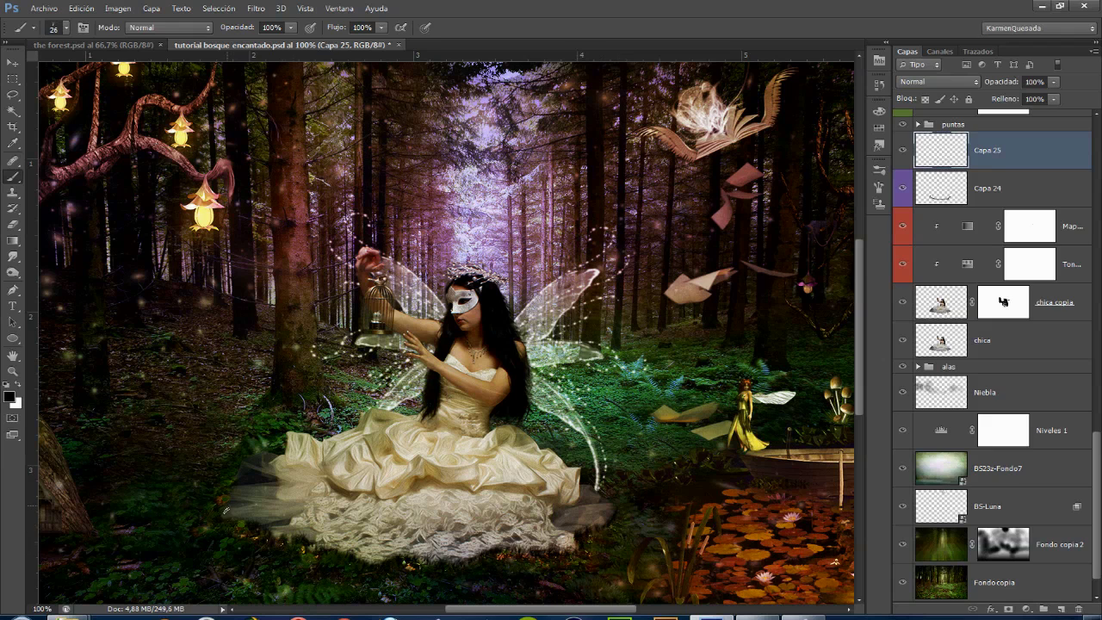
Lower the grass layer's opacity to 51%.
key(ctrl+minus)
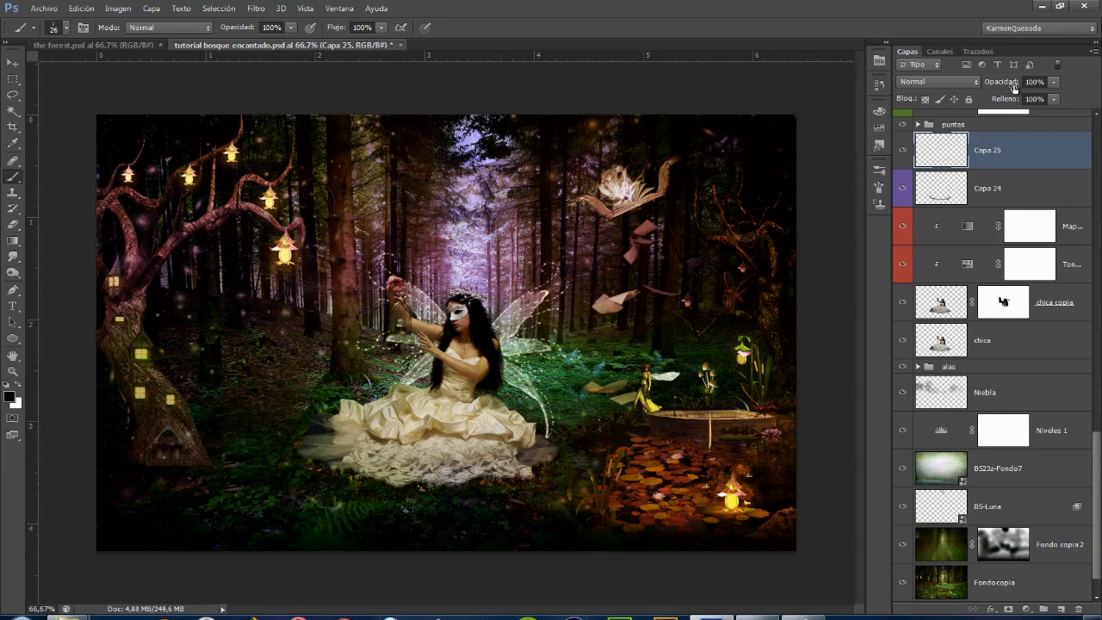
drag(1015, 87, 1003, 87)
key(Return)
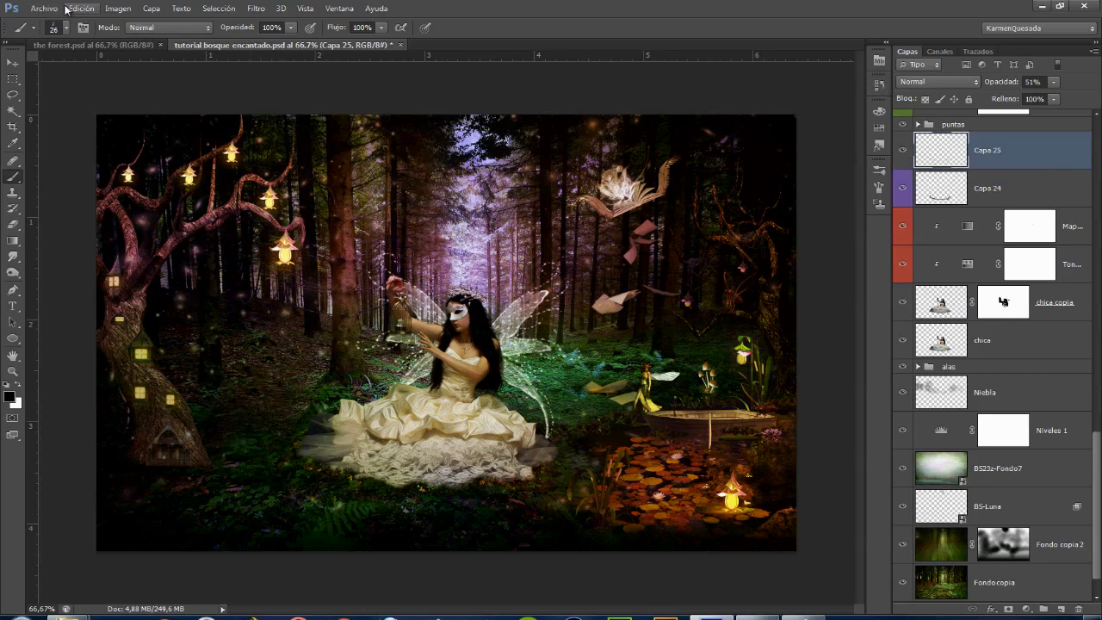
Place the BS23--Flores3.png flower image into the composite.
click(35, 10)
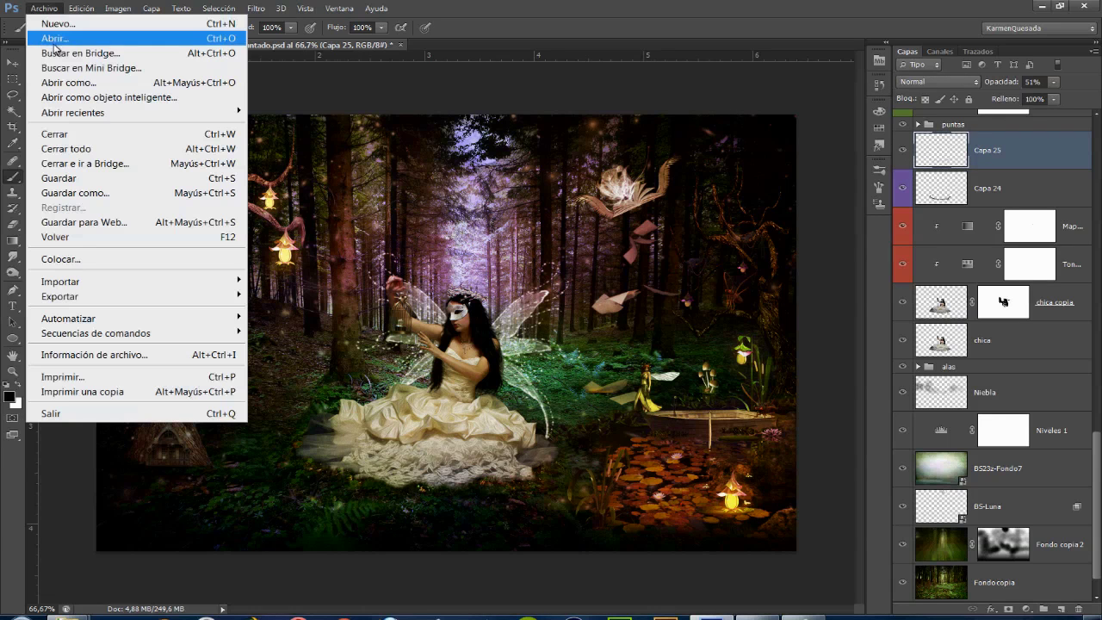
click(62, 261)
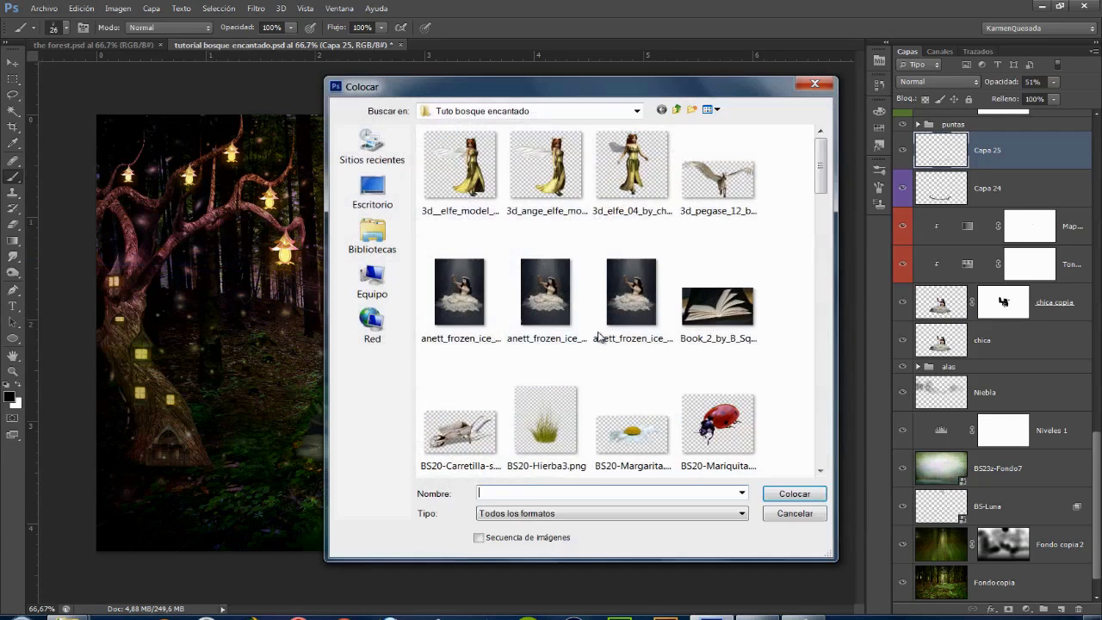
click(719, 301)
scroll(649, 370, down, 3)
click(649, 370)
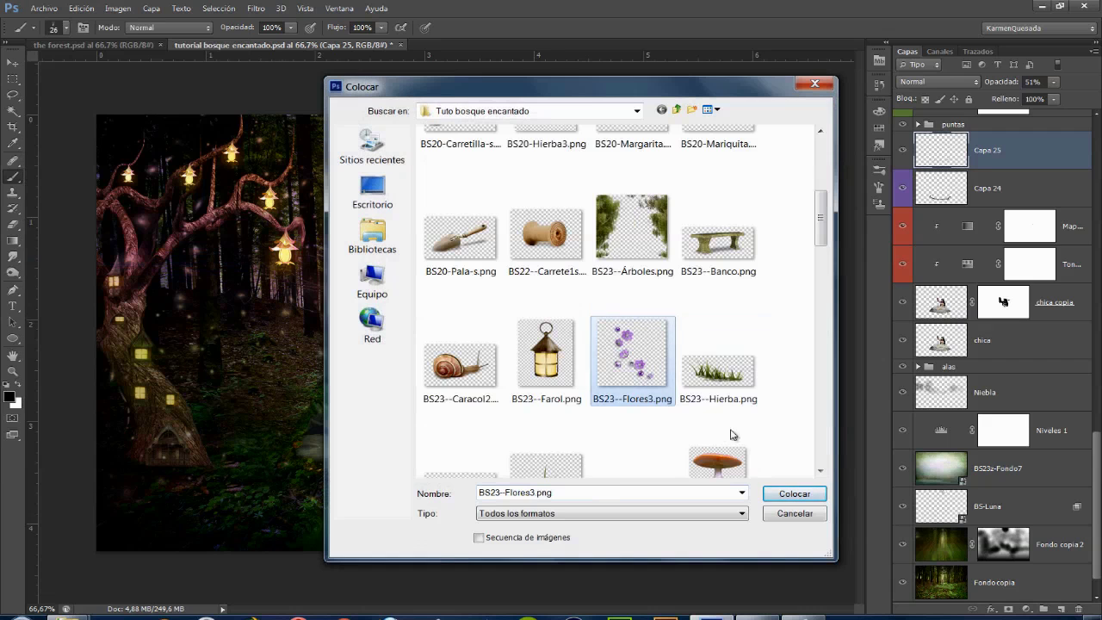
click(794, 492)
Shrink the flowers, move them to the dress hem, tilt them about -30 degrees and commit.
drag(672, 551, 508, 396)
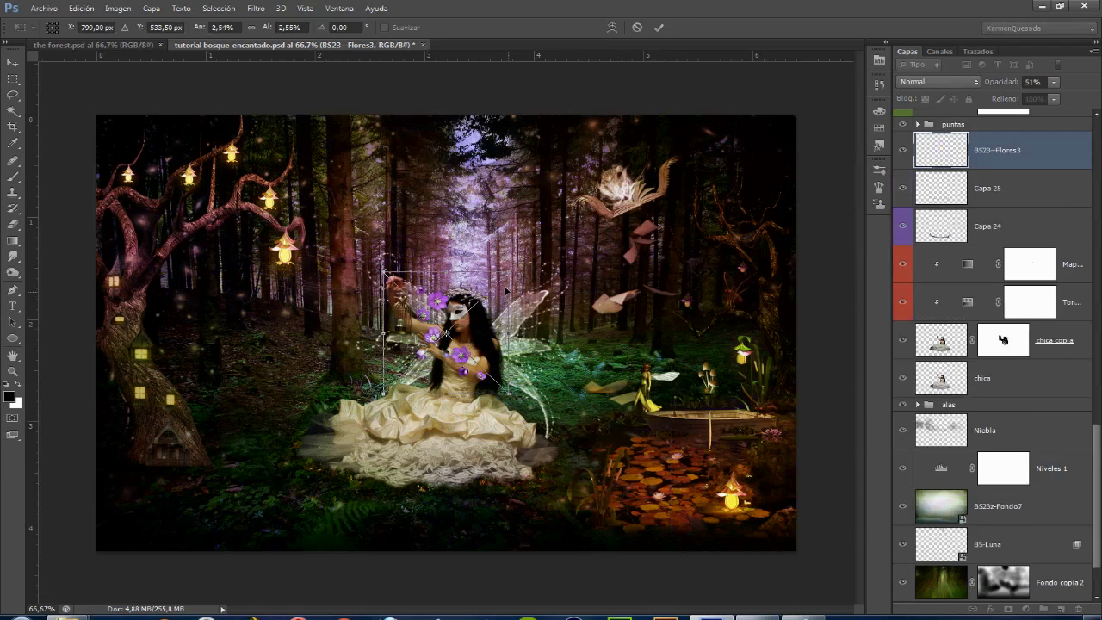
drag(456, 332, 388, 455)
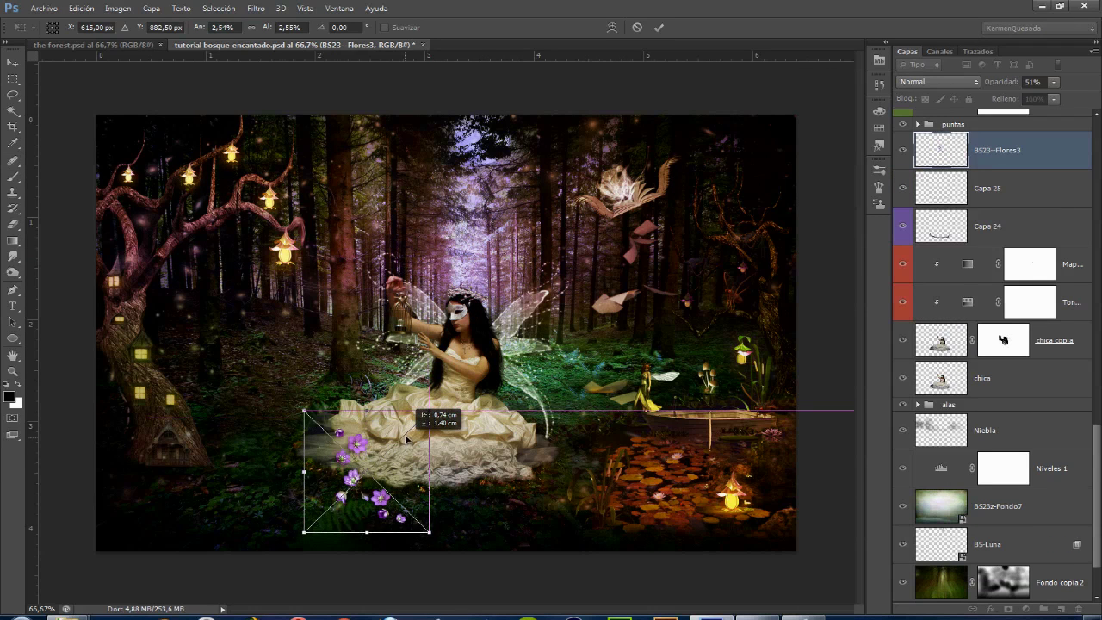
right_click(388, 455)
click(444, 300)
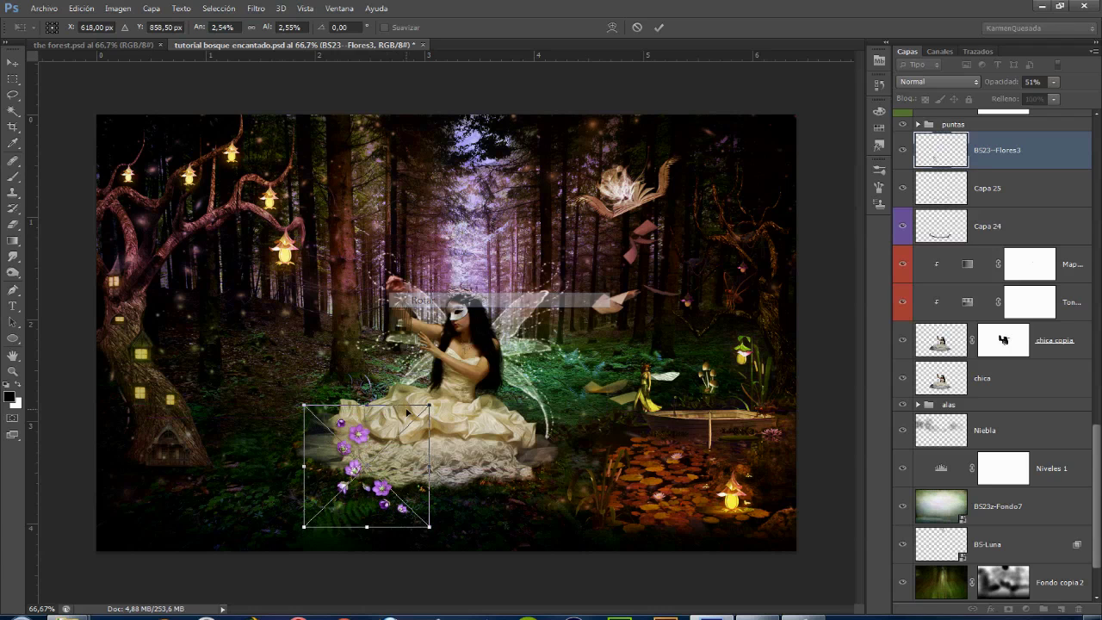
mouse_move(429, 405)
mouse_down()
mouse_move(409, 357)
mouse_move(383, 402)
mouse_up()
right_click(388, 422)
click(434, 258)
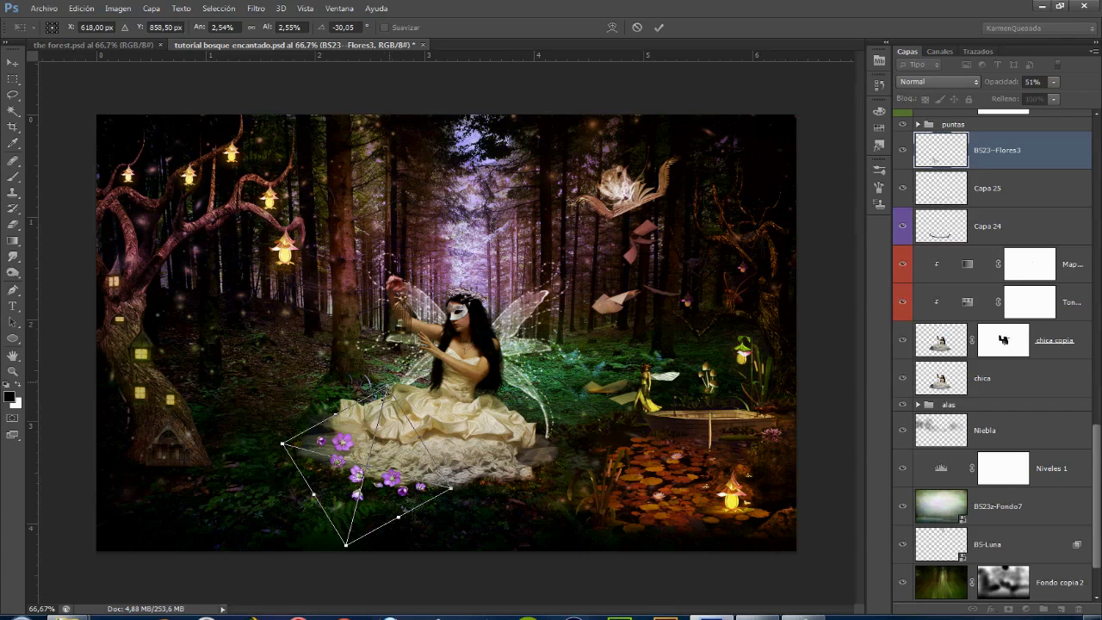
click(659, 26)
key(b)
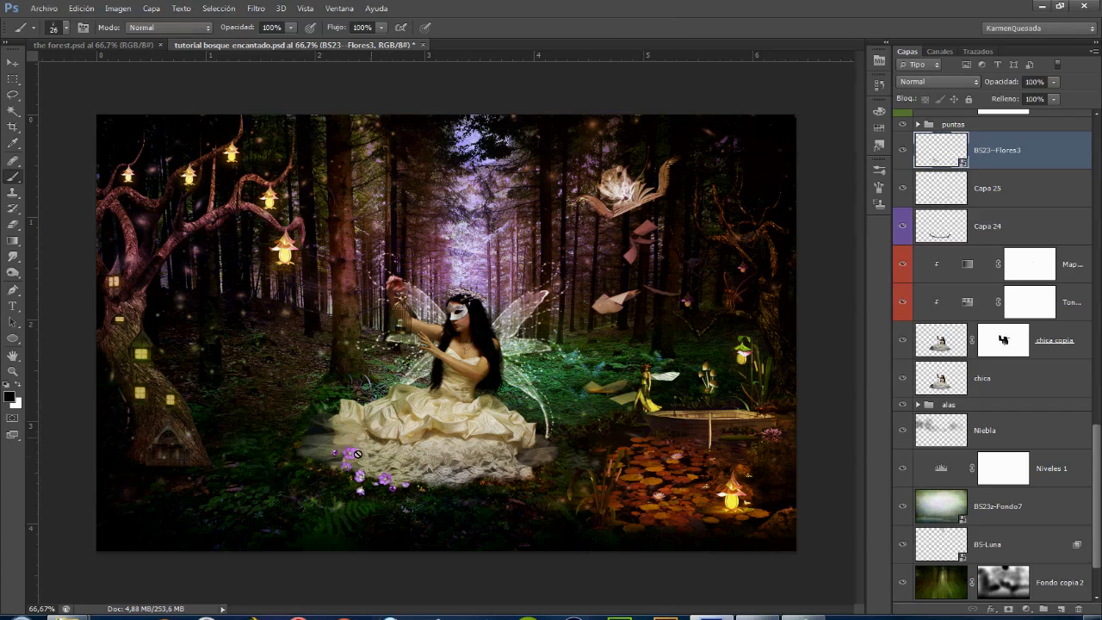
Flip the flowers horizontally and rotate them to lie along the hem.
key(ctrl+t)
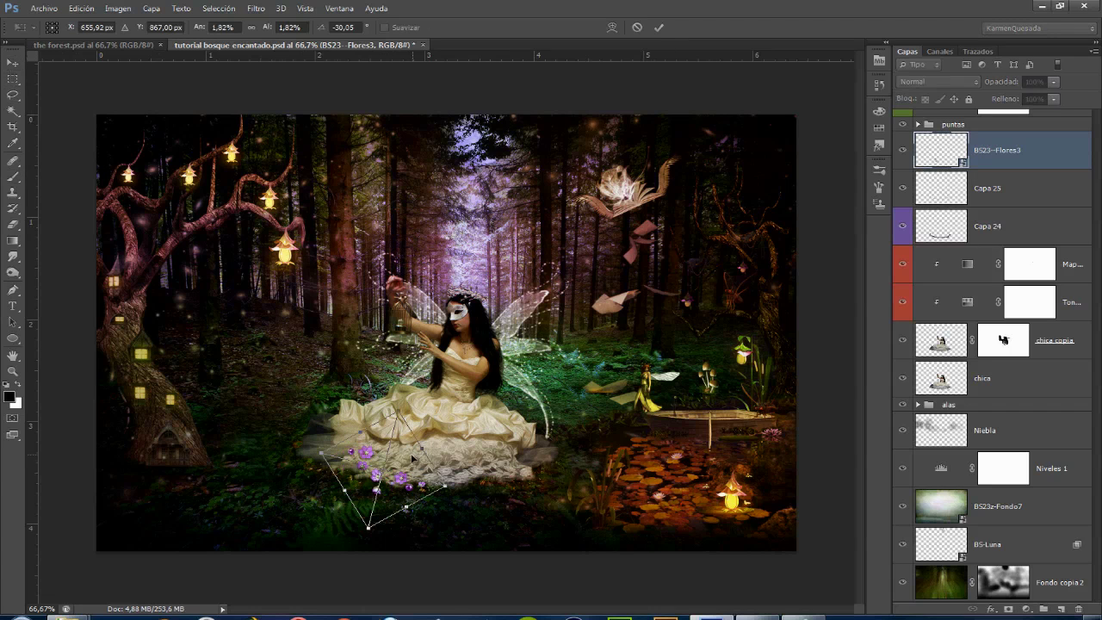
right_click(413, 454)
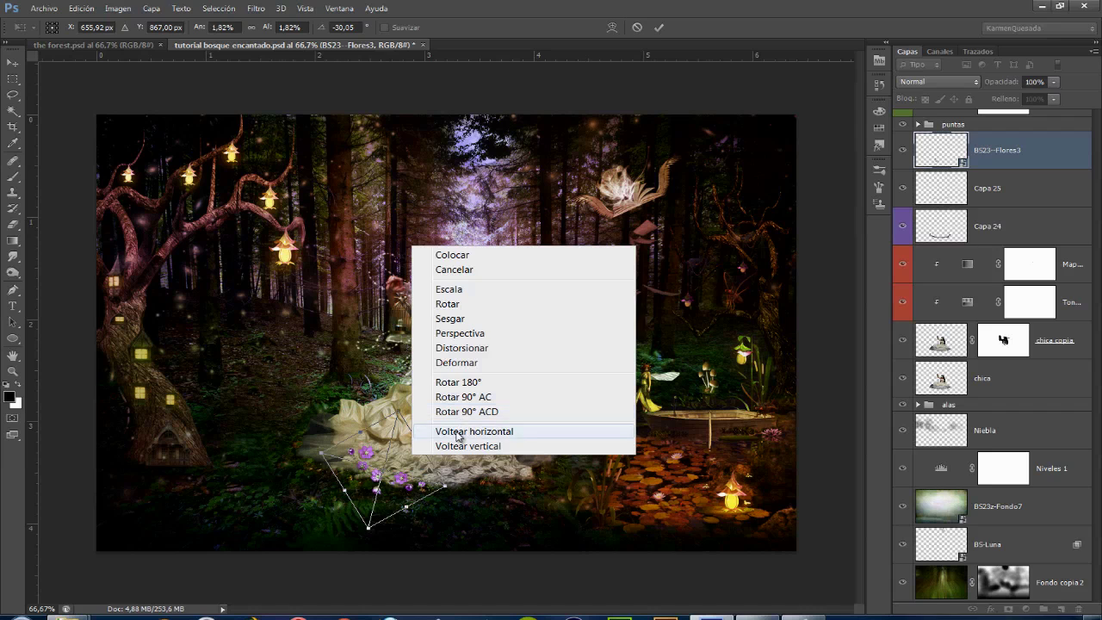
click(465, 432)
right_click(415, 248)
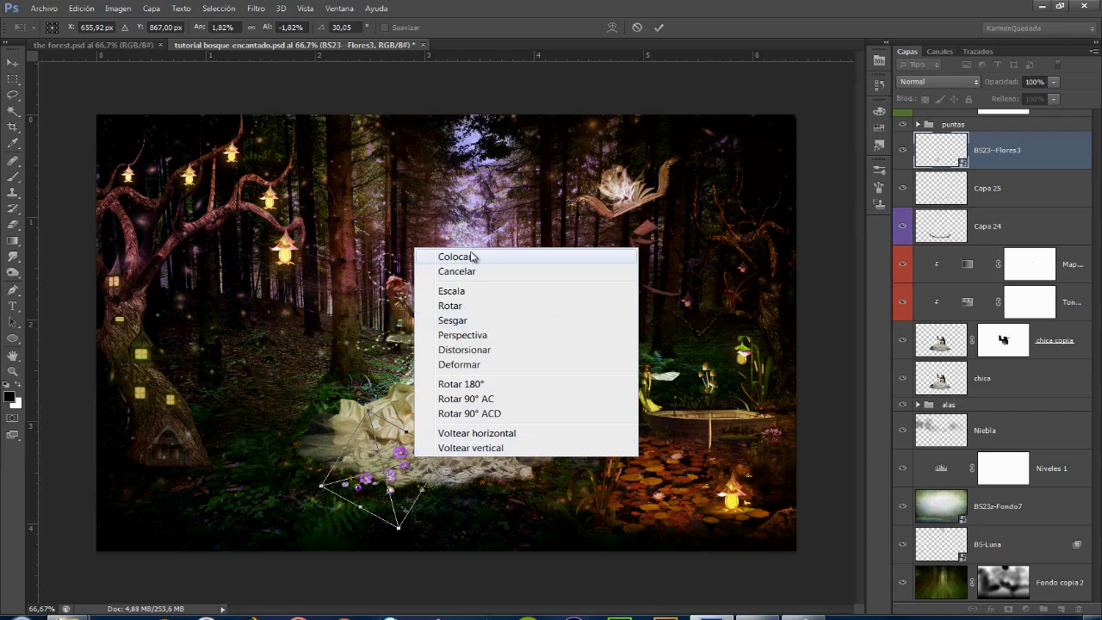
click(457, 304)
mouse_move(448, 483)
mouse_down()
mouse_move(429, 447)
mouse_move(459, 405)
mouse_up()
click(658, 28)
Place the BS20-Margarita.png daisy and nudge it slightly right beside the hem.
click(43, 8)
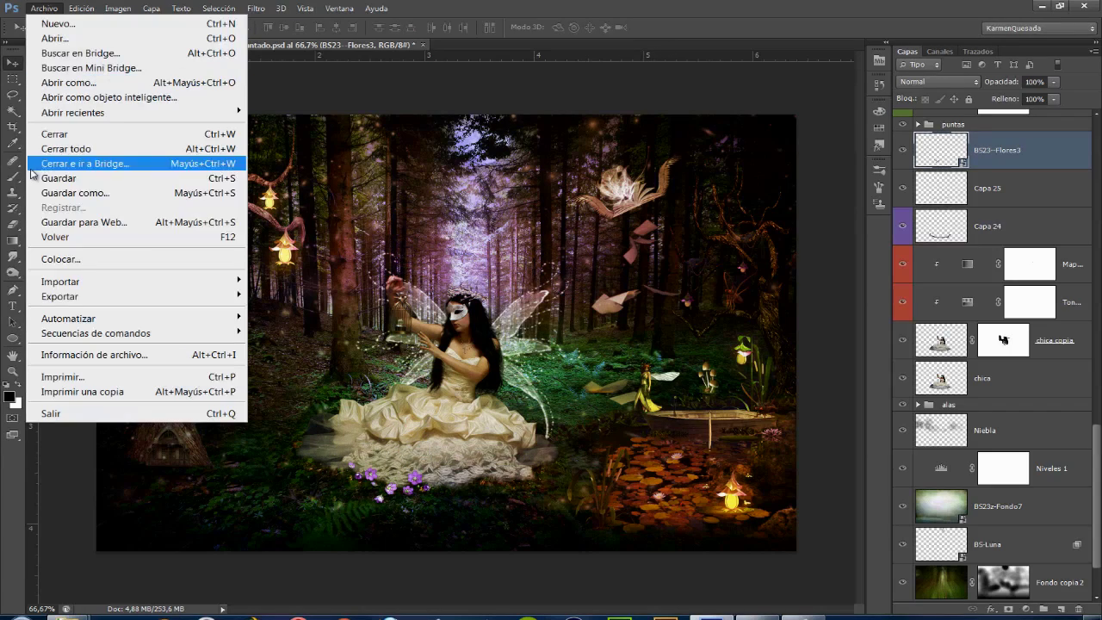
click(74, 261)
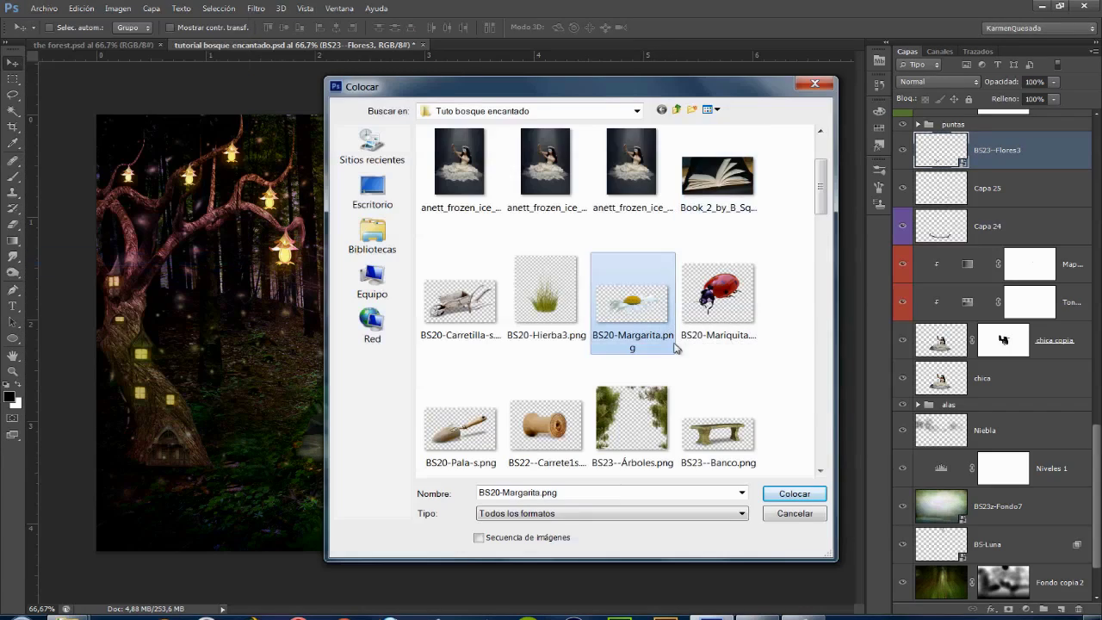
click(795, 496)
click(659, 27)
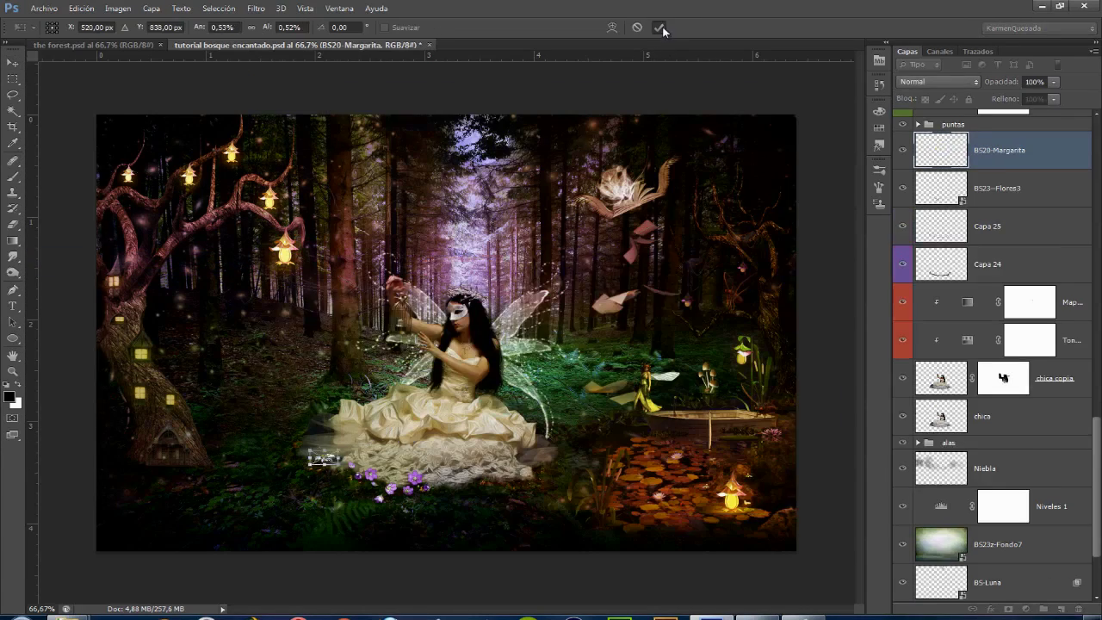
drag(323, 461, 328, 460)
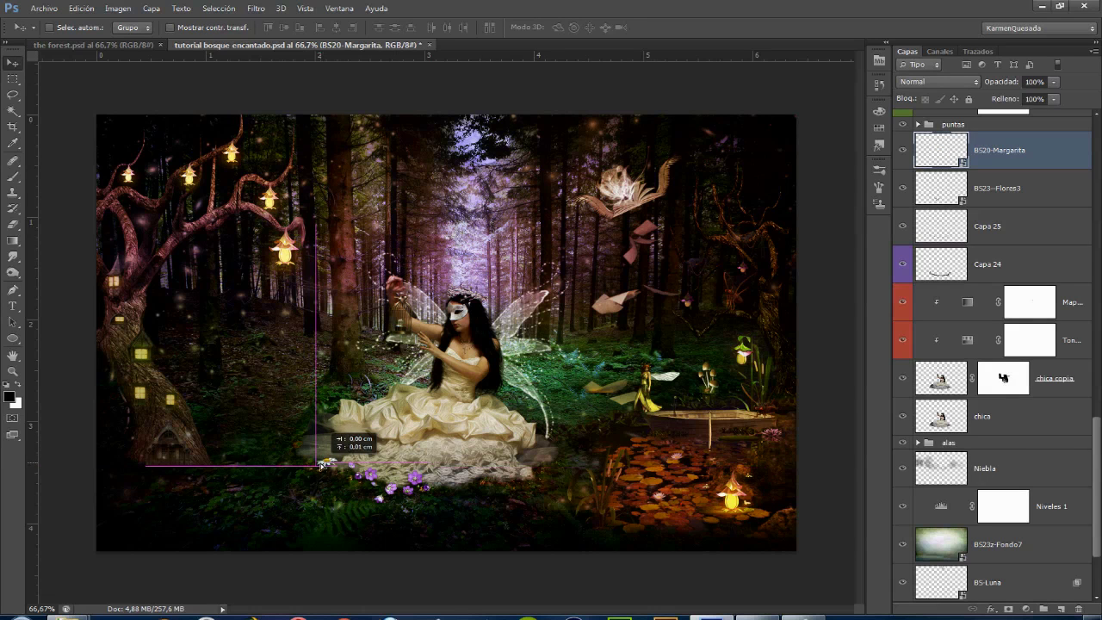
Place the BS-Campanillas4.png bellflowers beside the dress hem, then hide the Elementos group to compare.
click(43, 7)
click(74, 258)
click(551, 301)
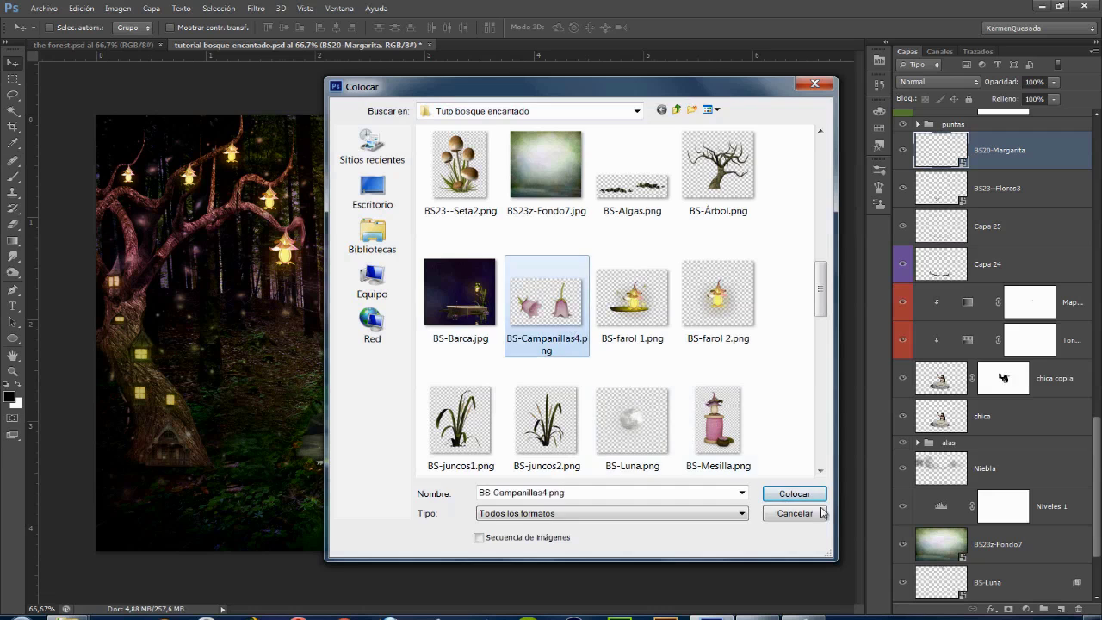
click(820, 494)
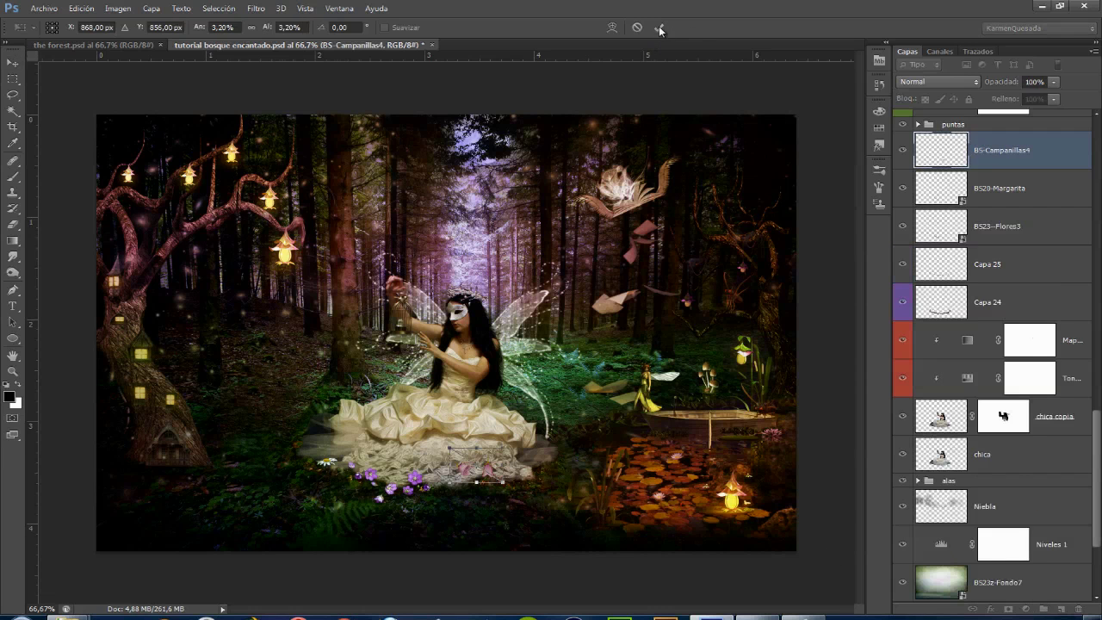
click(660, 29)
drag(475, 474, 476, 479)
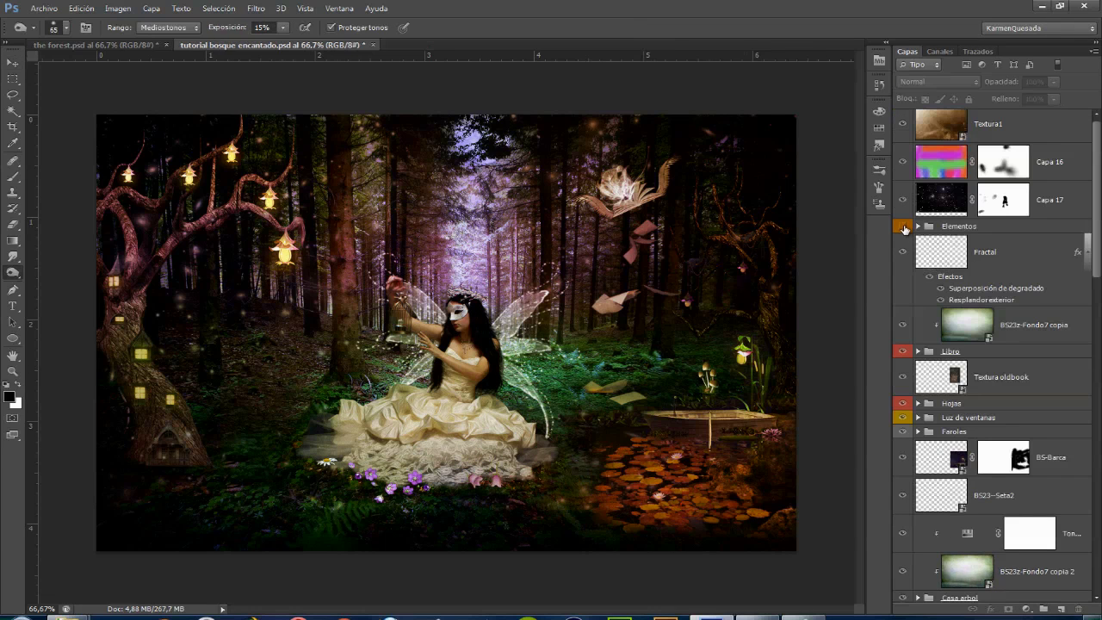
click(904, 227)
Place BS-Hada.png above the cicadas layer in Elementos, shrunk and moved to the upper left.
click(904, 228)
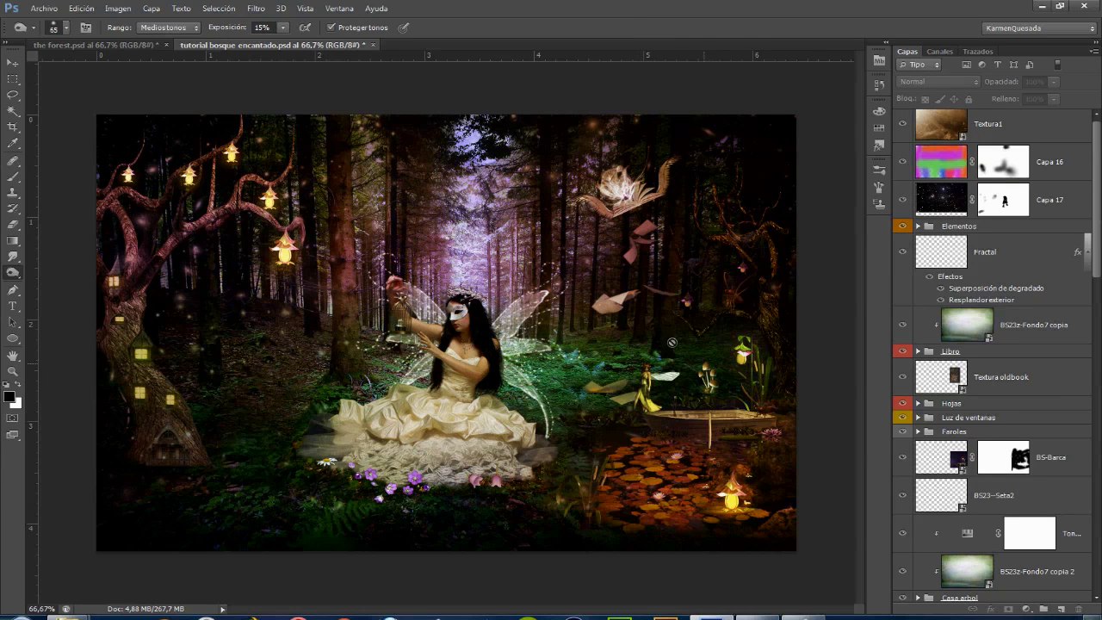
click(918, 226)
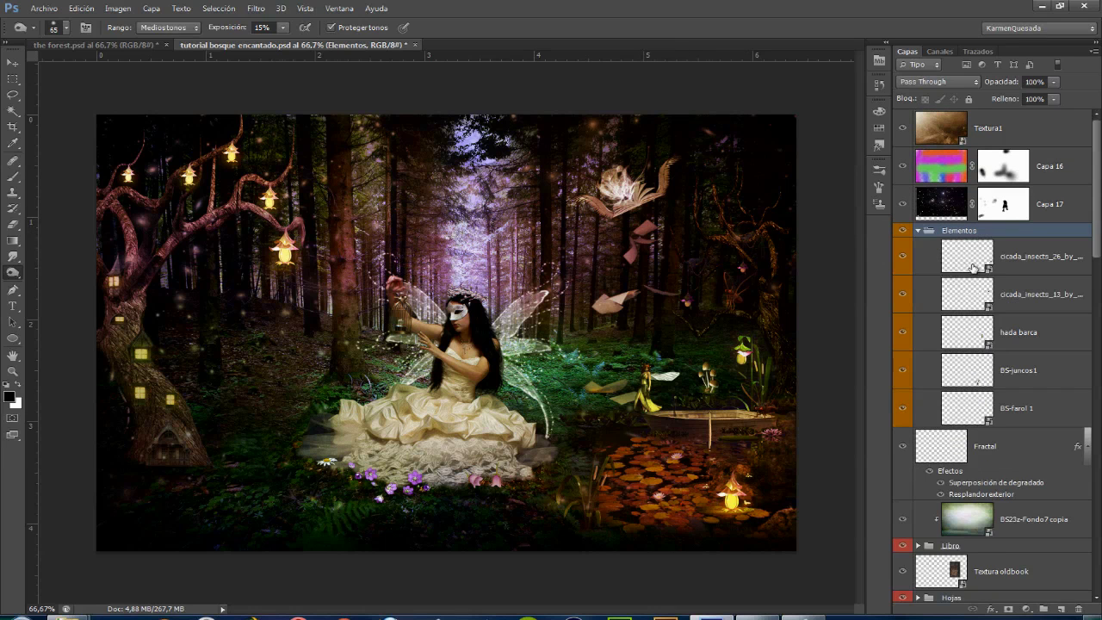
click(1025, 257)
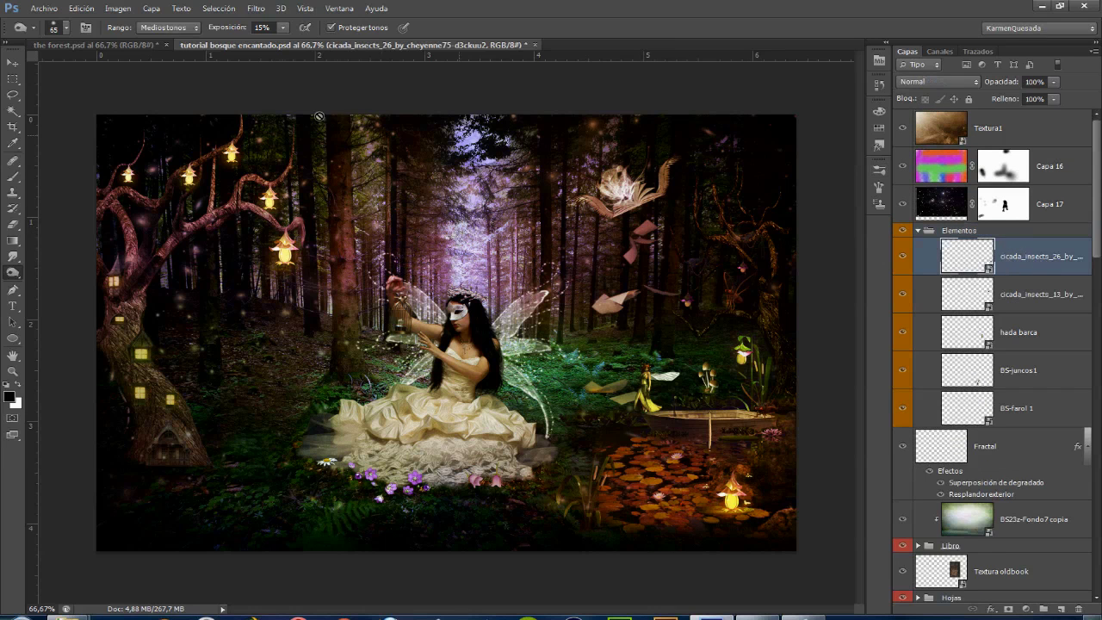
click(44, 8)
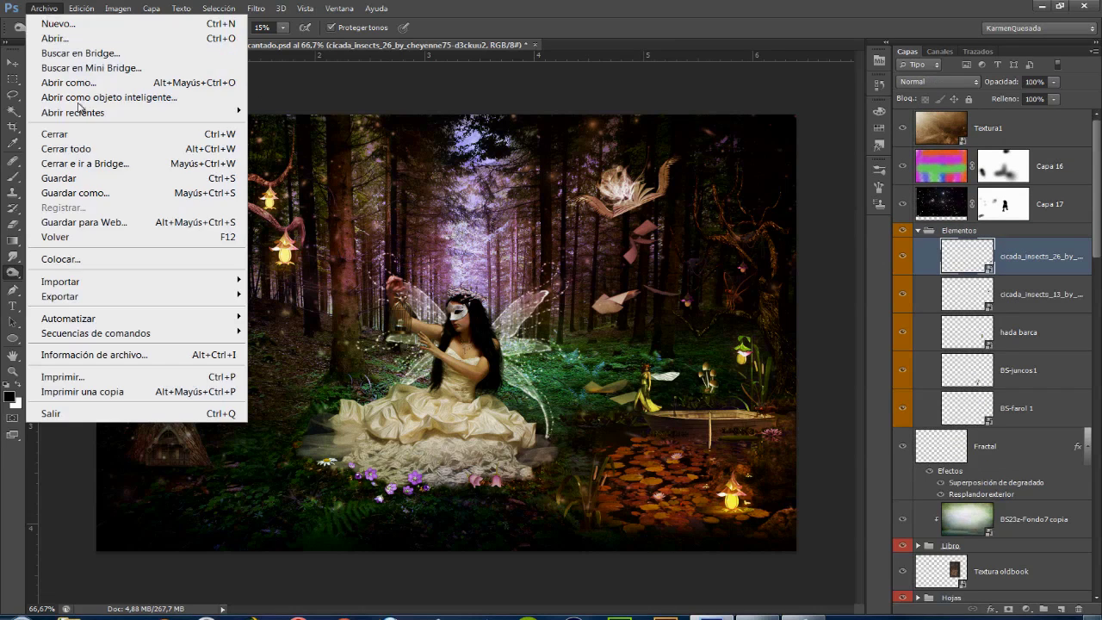
click(69, 259)
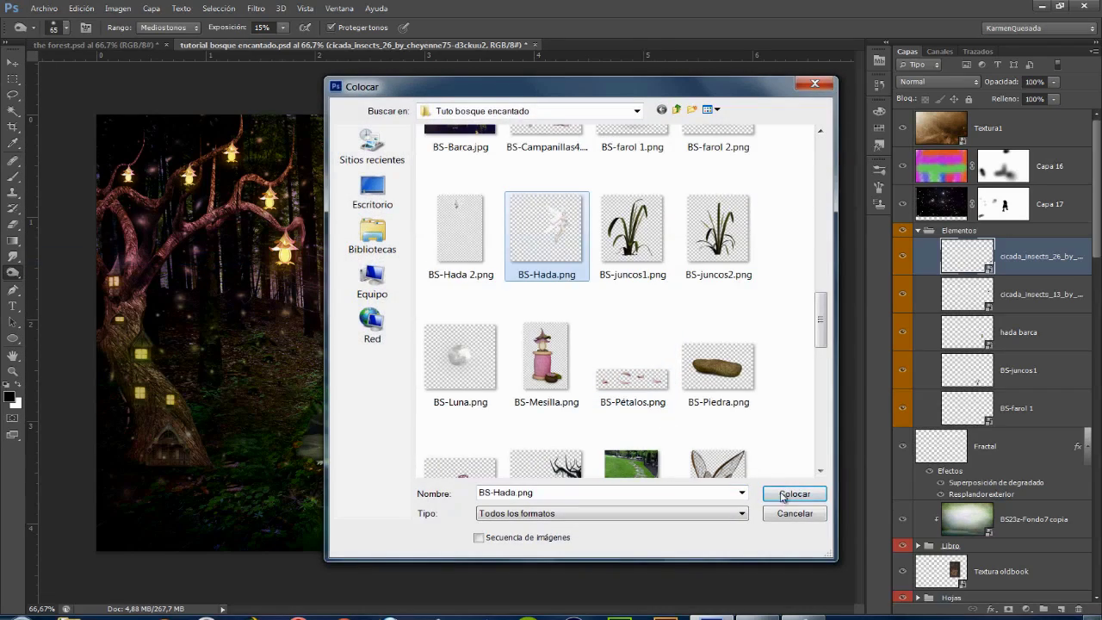
click(781, 494)
mouse_move(677, 119)
mouse_down()
mouse_move(510, 259)
mouse_move(474, 303)
mouse_up()
drag(447, 339, 370, 175)
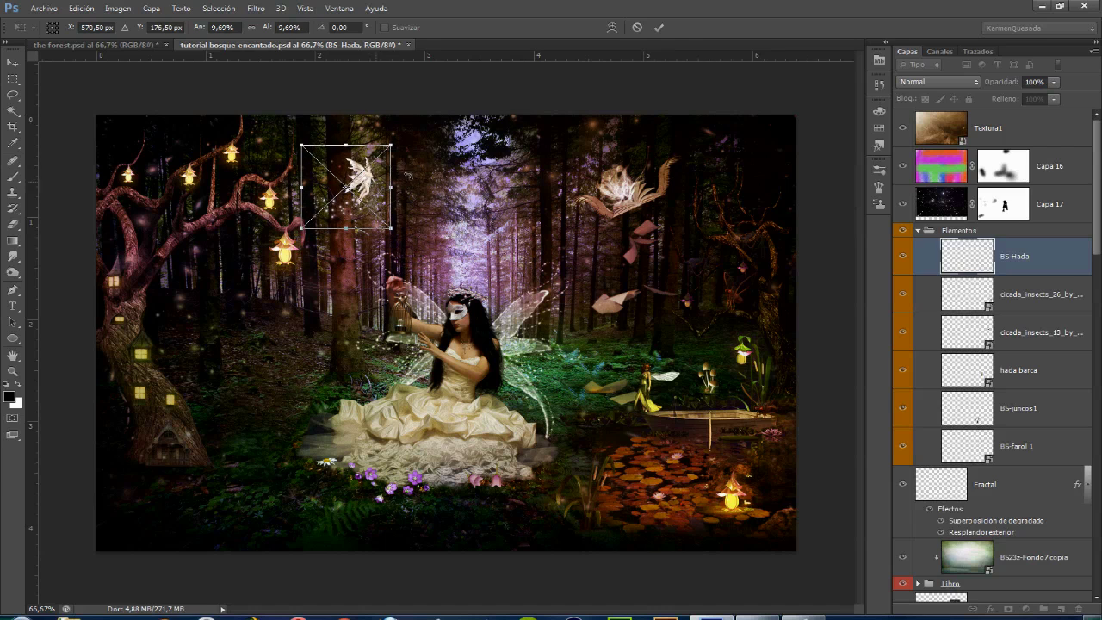
click(661, 28)
Place BS-Hada 2.png, shrink it to about 12% and move it to the top of the scene.
click(31, 7)
click(52, 256)
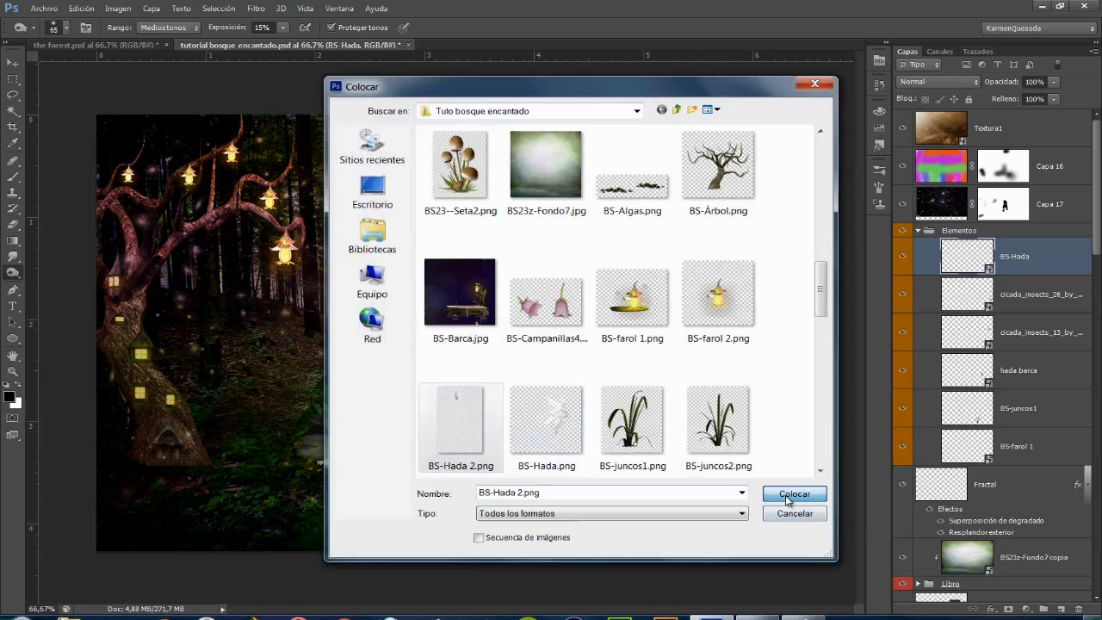
click(792, 494)
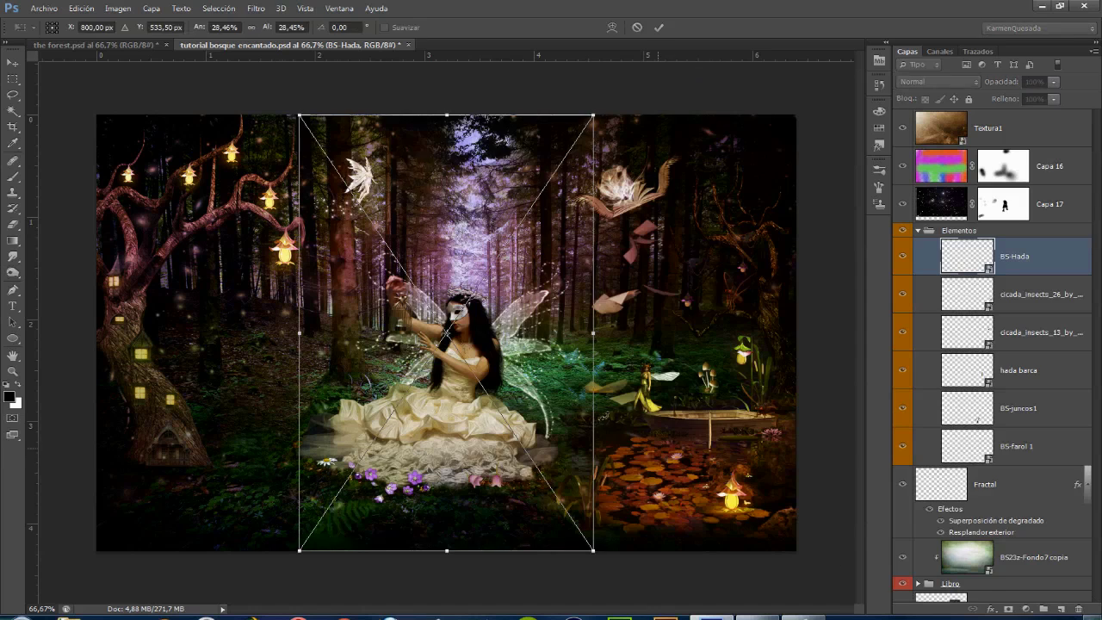
drag(605, 130, 545, 208)
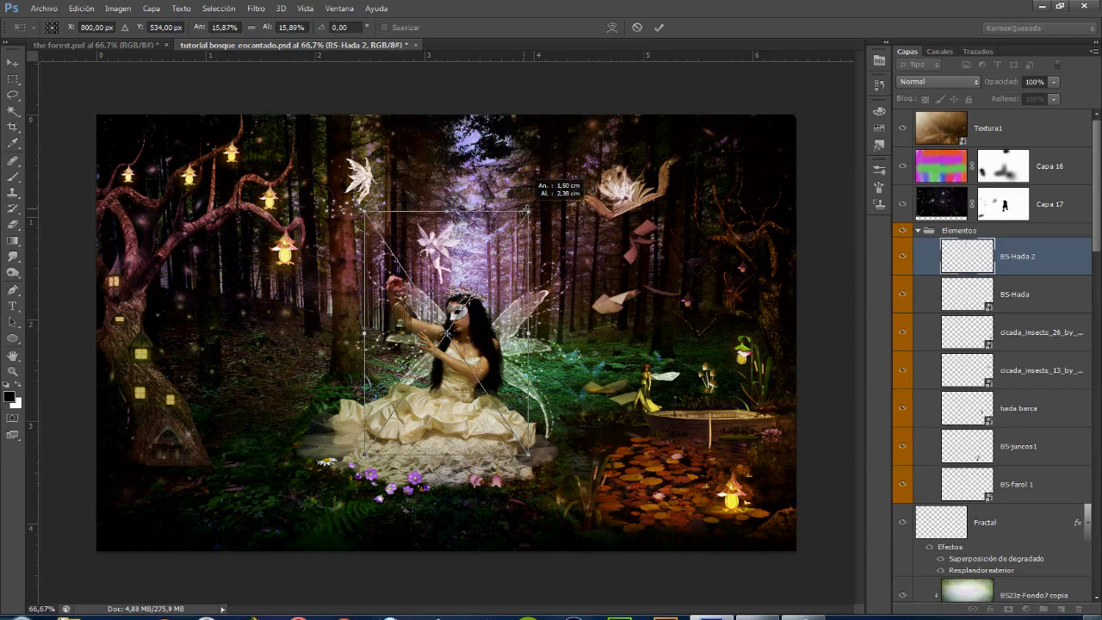
drag(439, 250, 545, 169)
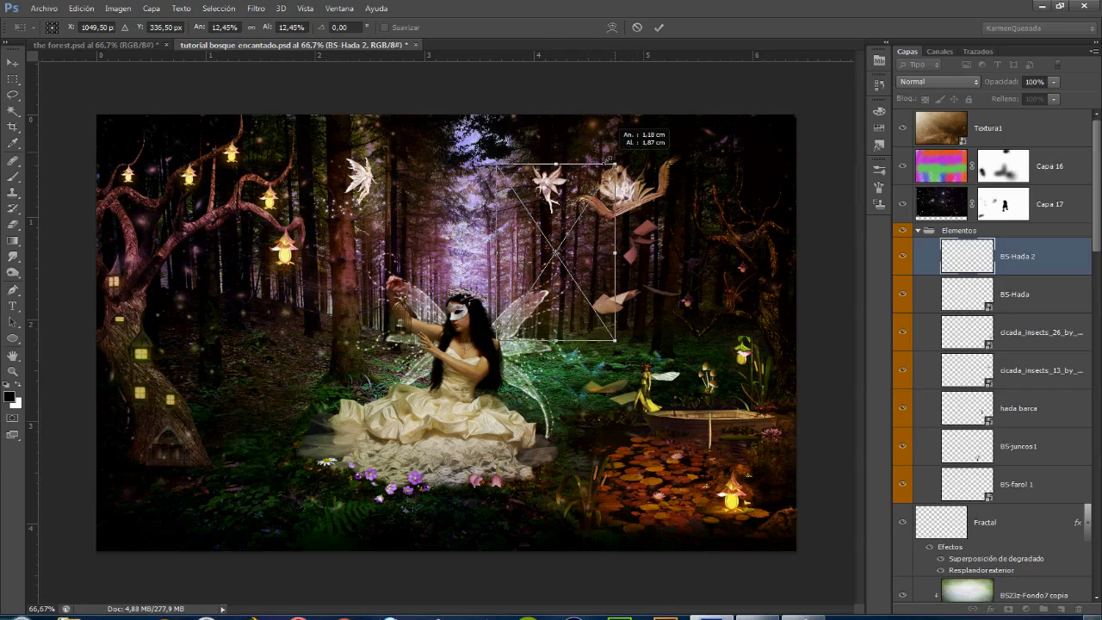
mouse_move(634, 131)
mouse_down()
mouse_move(616, 157)
mouse_move(565, 148)
mouse_up()
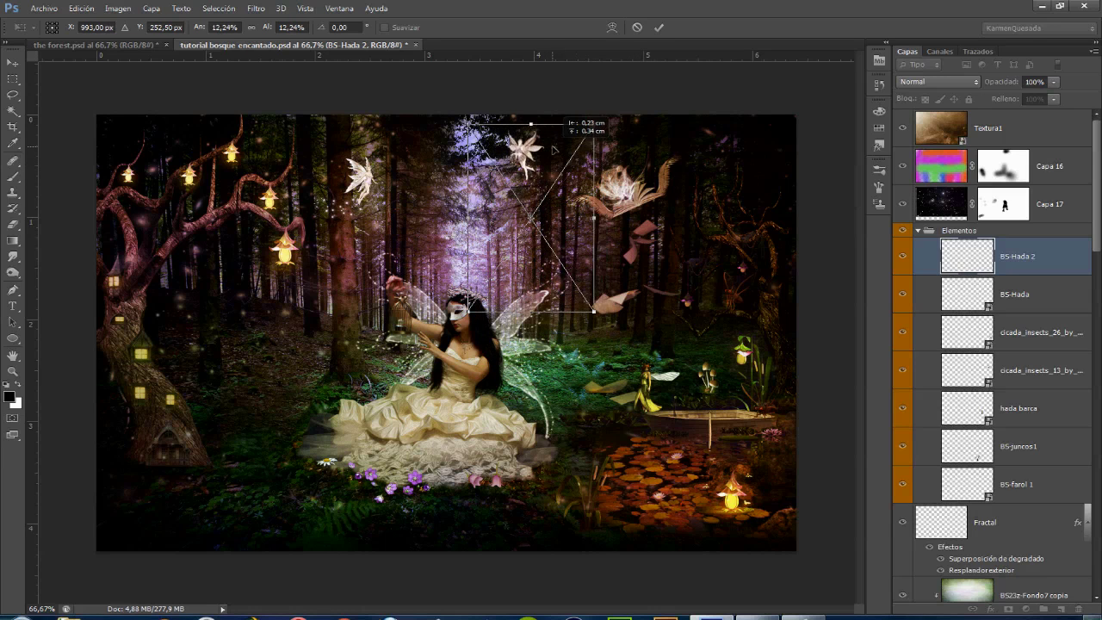
click(659, 27)
key(o)
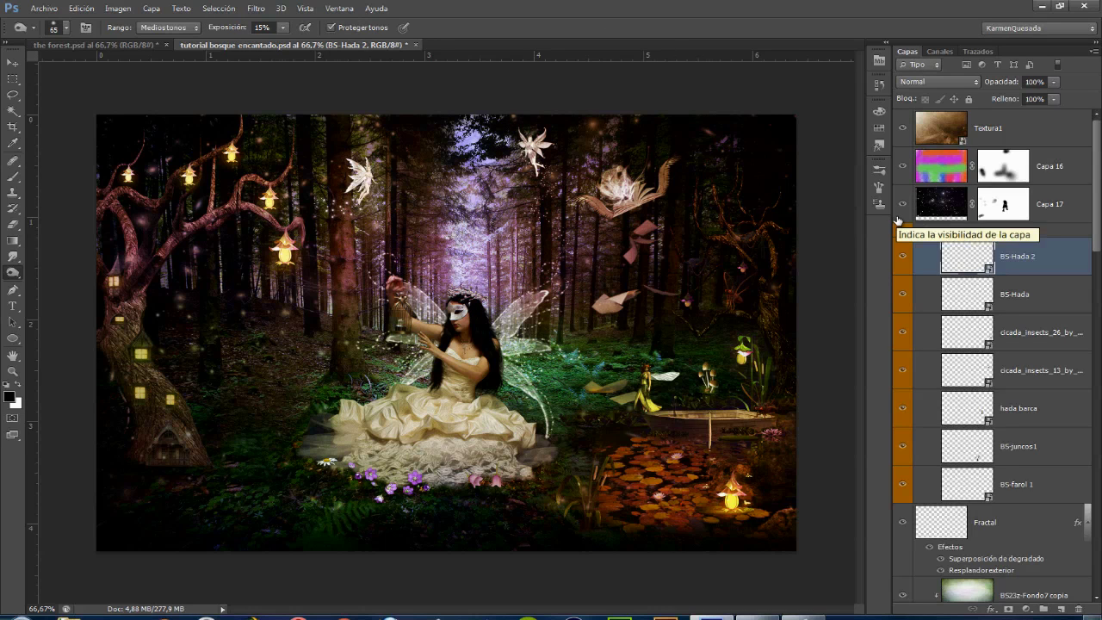
Add a Levels adjustment clipped to BS-Hada 2, set to 119 / 1.22 / 255.
click(1026, 608)
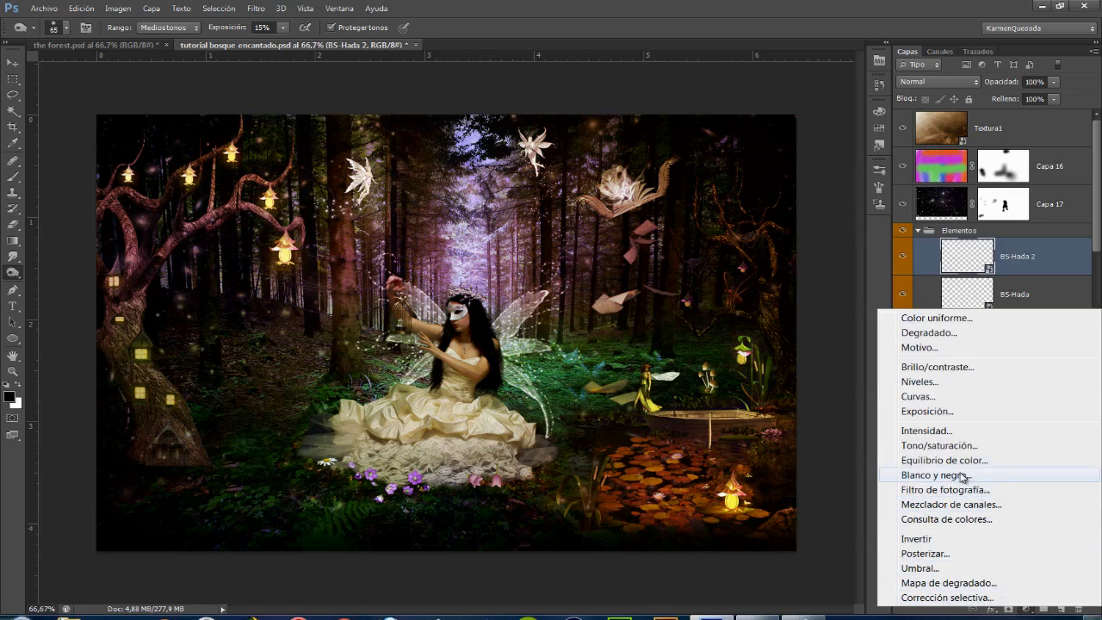
click(919, 381)
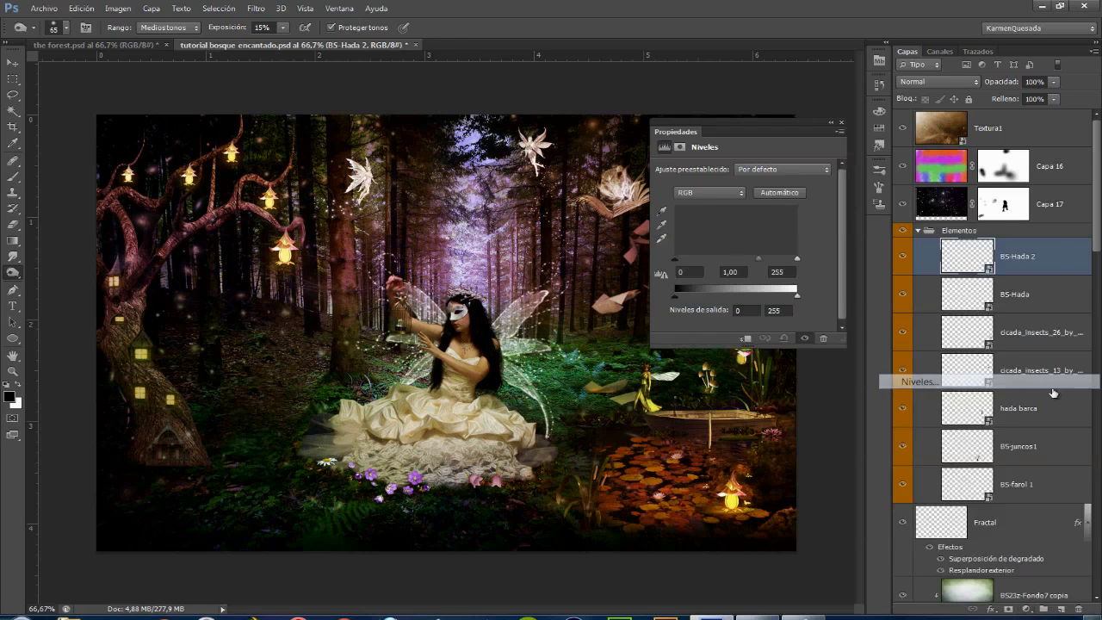
click(745, 340)
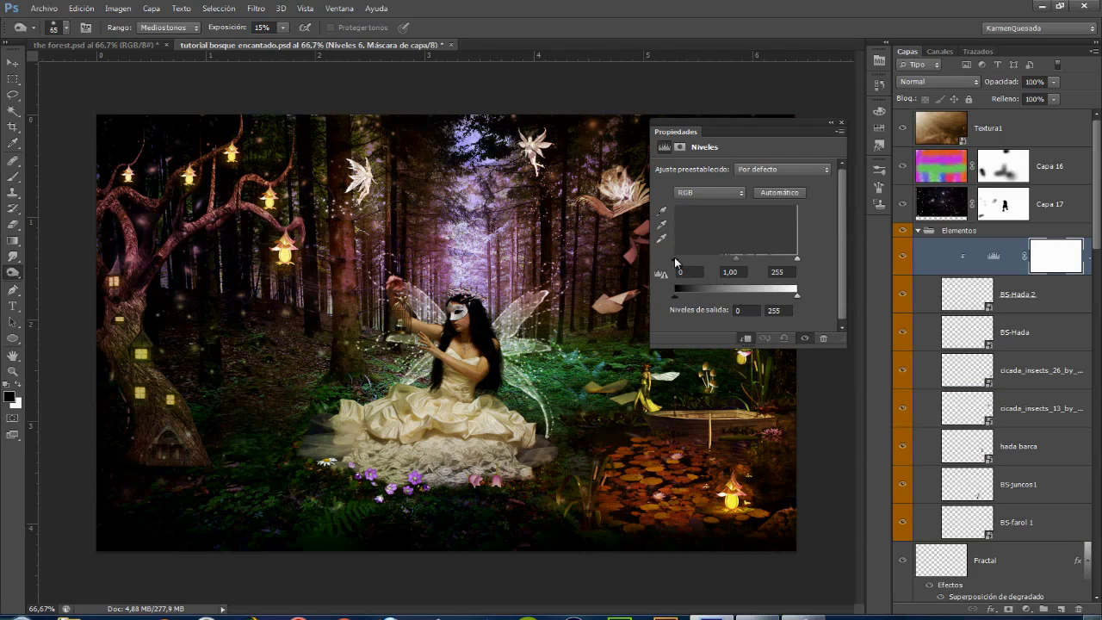
mouse_move(676, 259)
mouse_down()
mouse_move(730, 259)
mouse_move(710, 257)
mouse_up()
drag(710, 259, 723, 259)
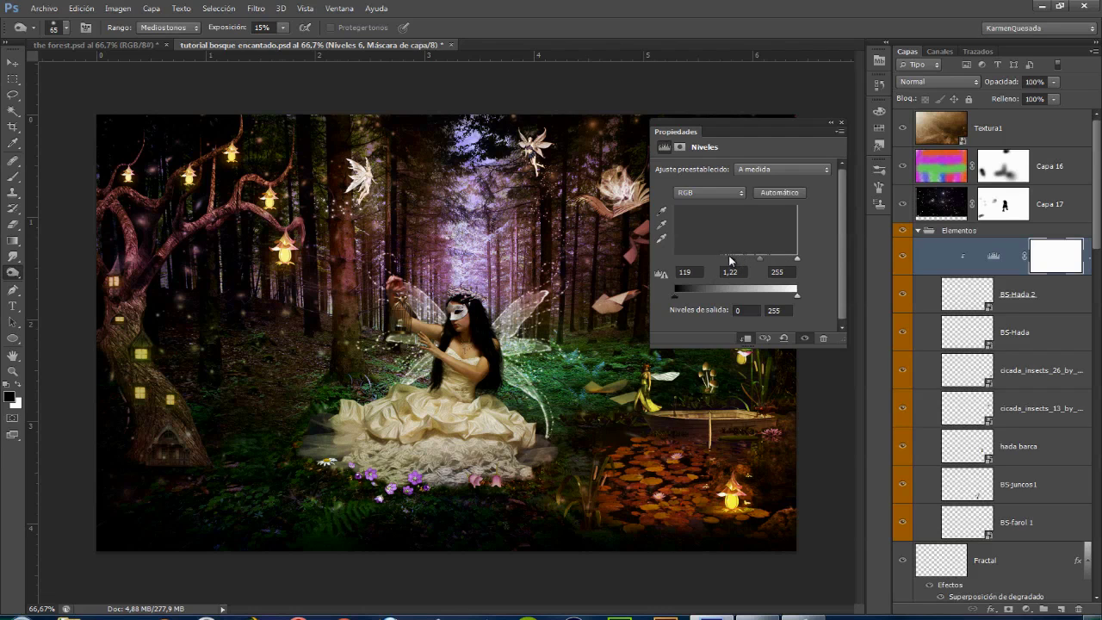
click(843, 123)
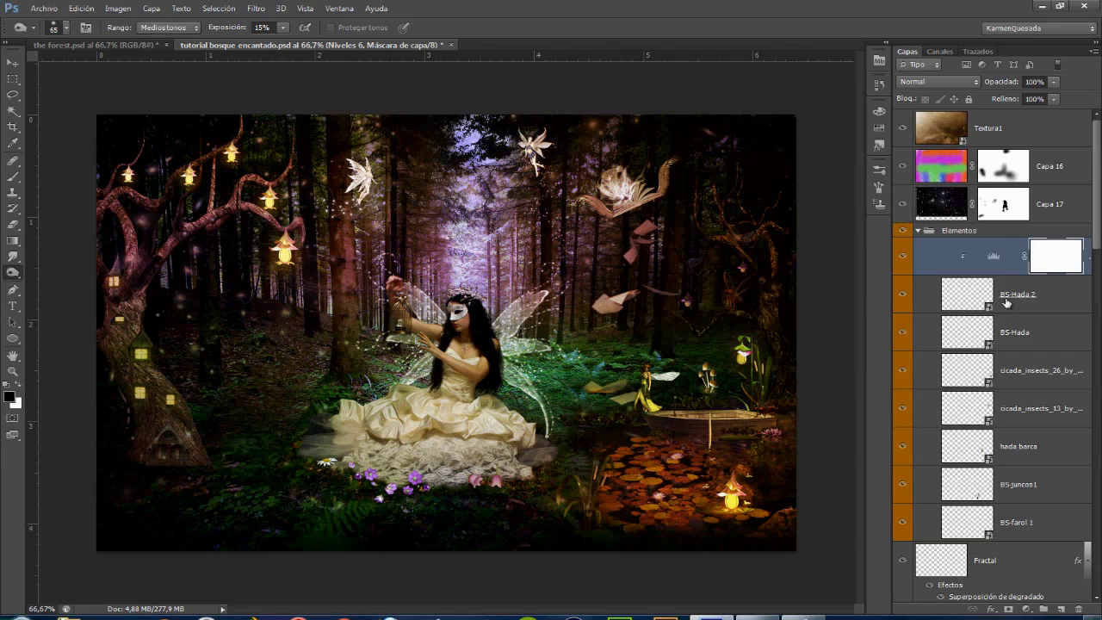
click(1003, 337)
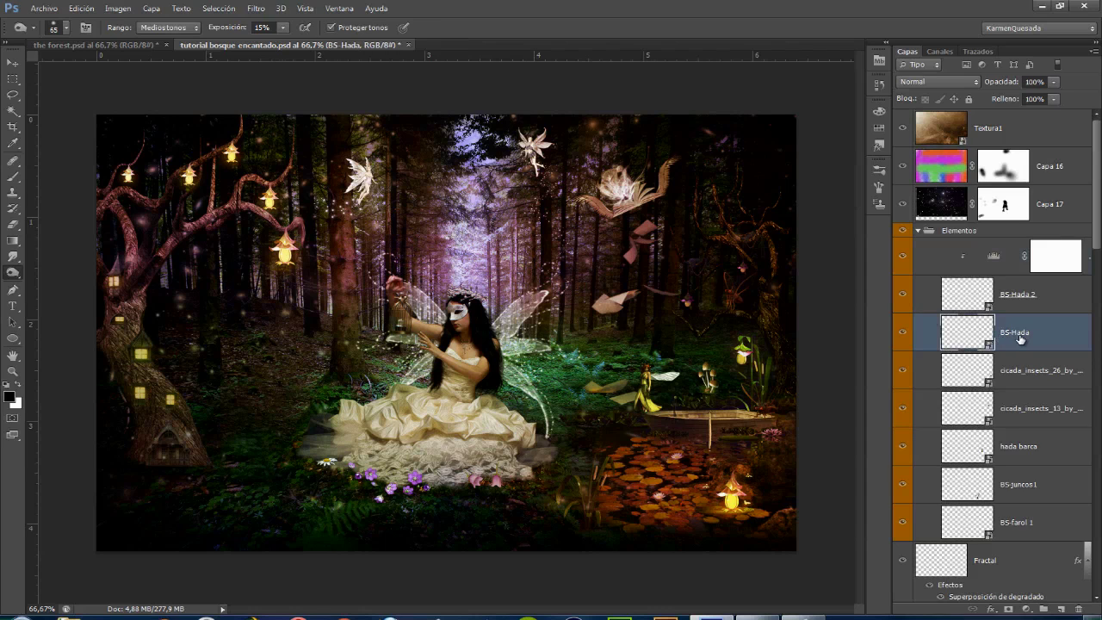
Clip a Levels adjustment to BS-Hada at 146 / 0.83 / 255, then collapse the Elementos group.
click(1043, 608)
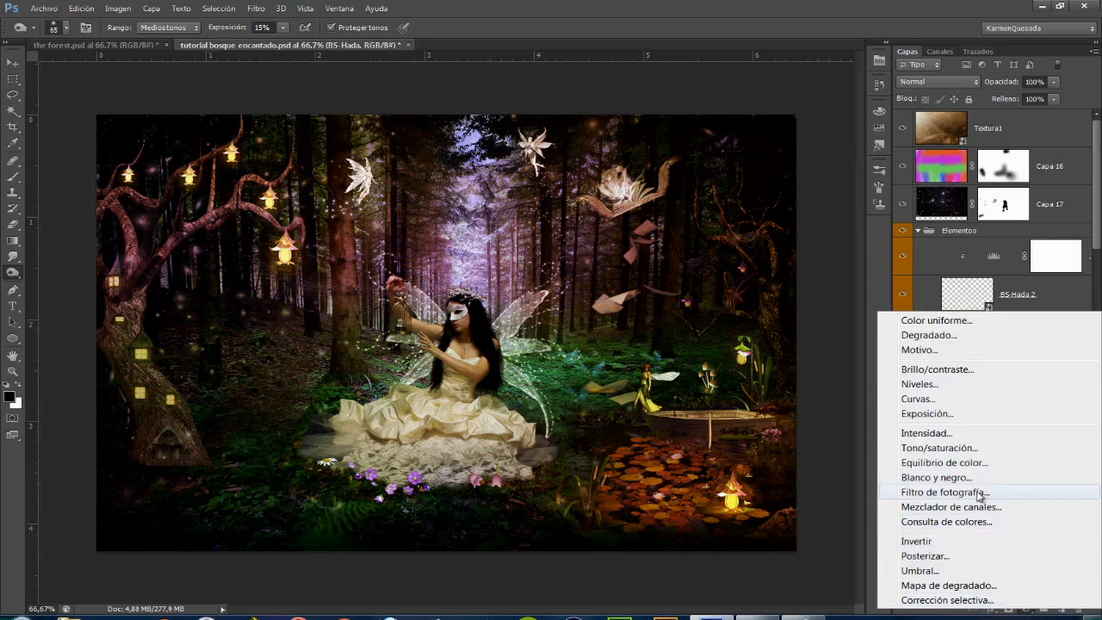
click(919, 384)
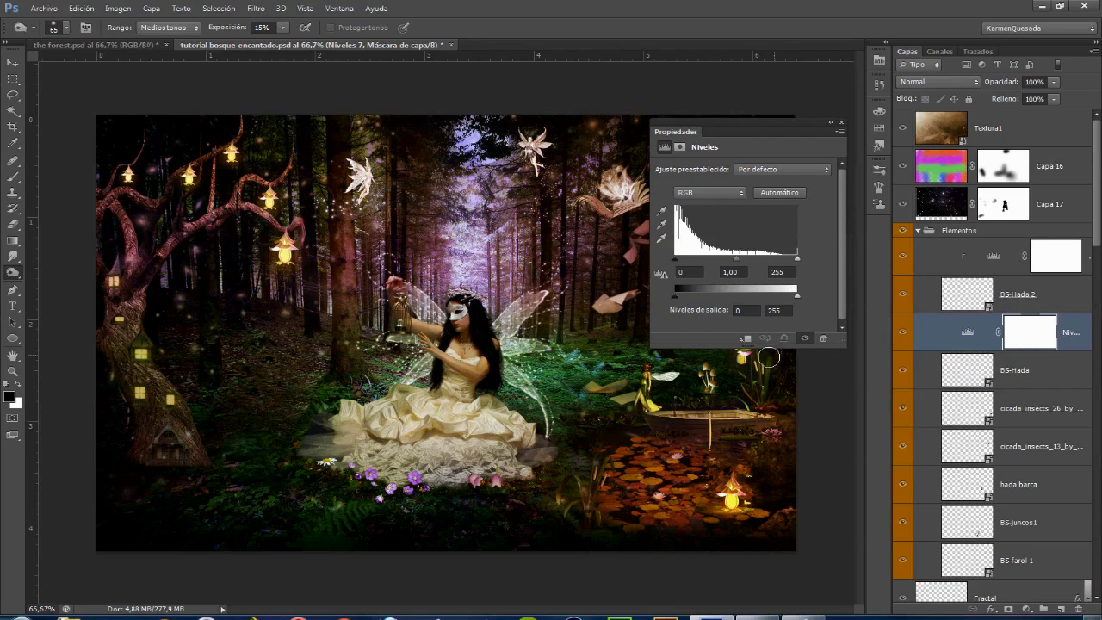
click(746, 340)
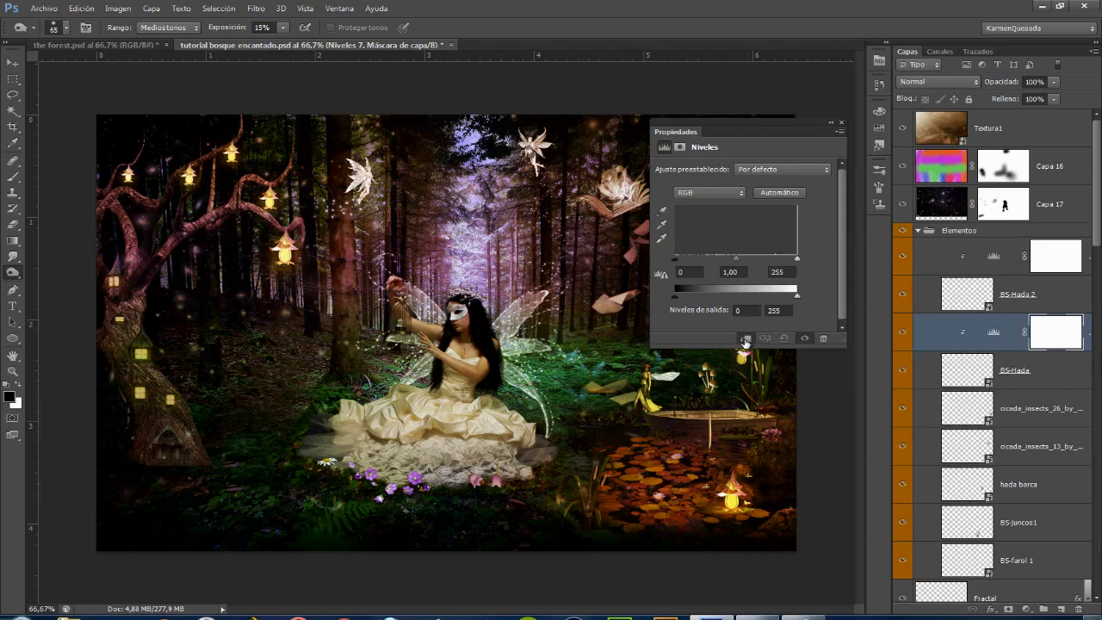
drag(674, 260, 741, 261)
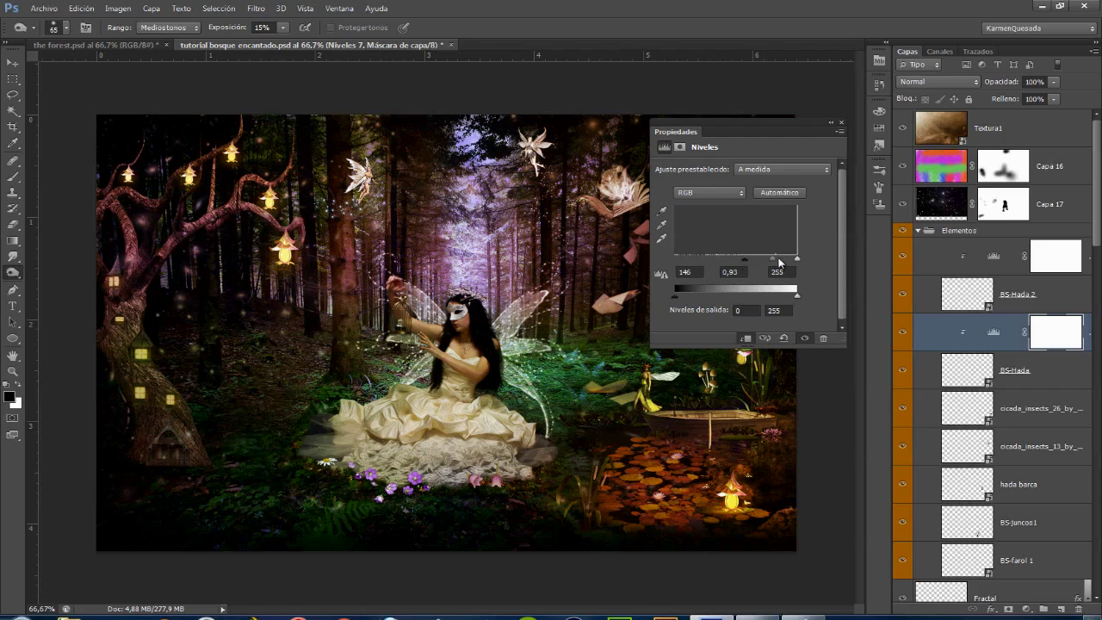
drag(778, 261, 756, 263)
click(840, 126)
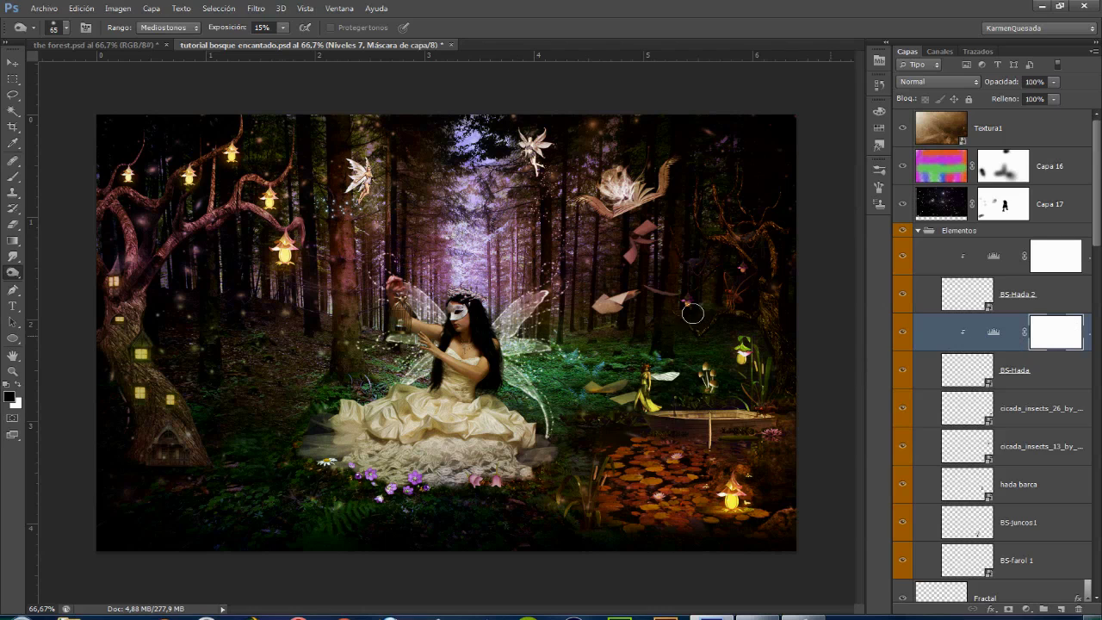
click(919, 230)
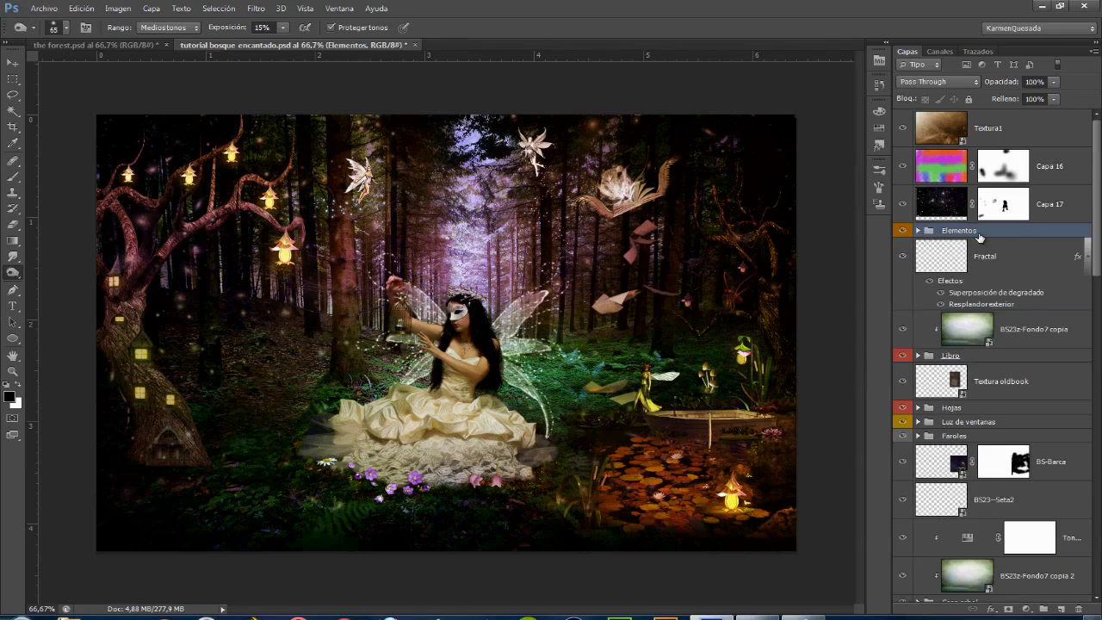
Place Flare.png, shrink it, rotate it about 18 degrees counter-clockwise and move it up-right.
click(44, 7)
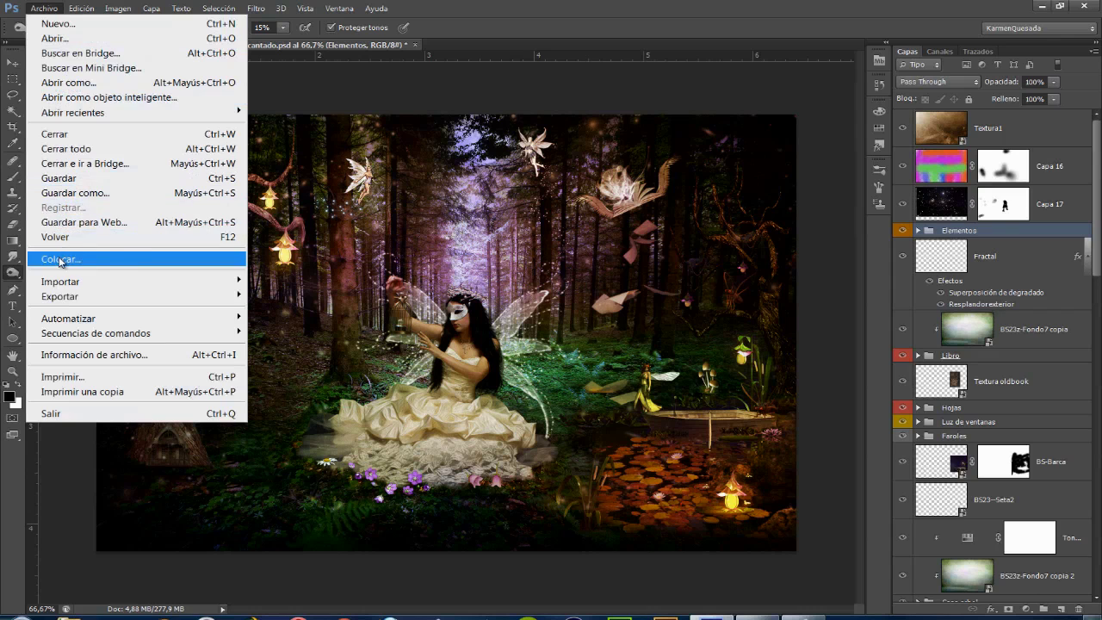
click(62, 259)
click(541, 292)
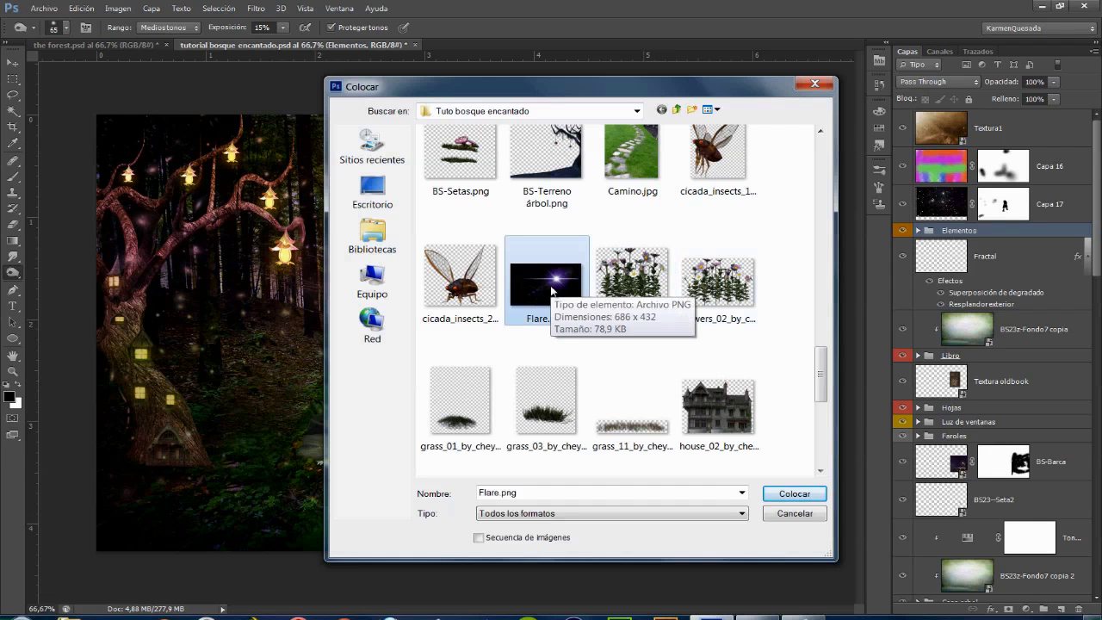
click(791, 494)
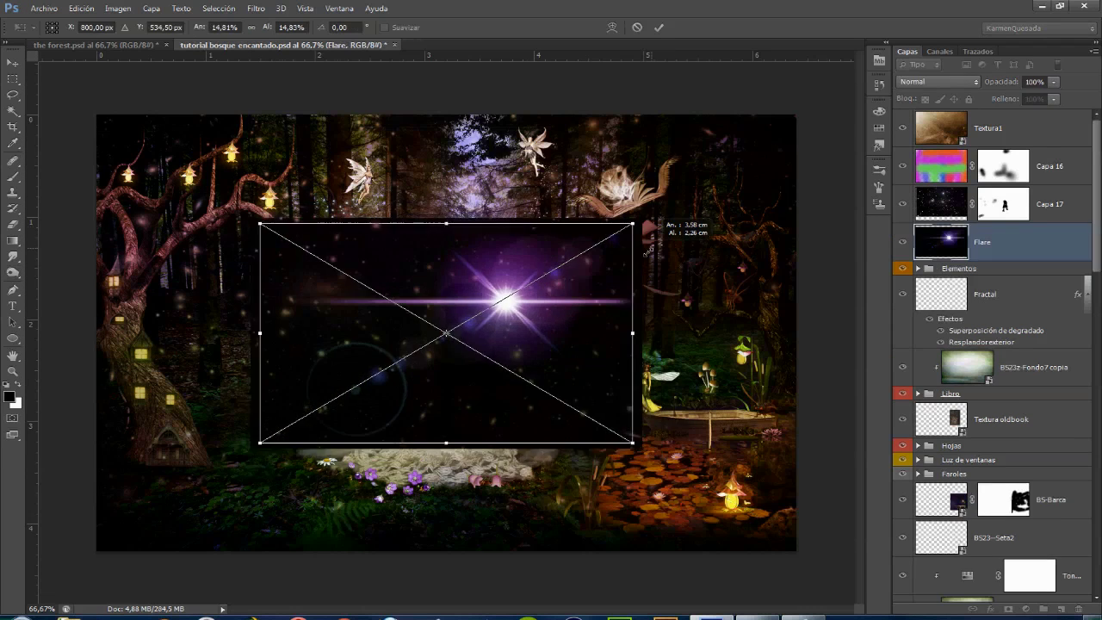
mouse_move(647, 250)
mouse_down()
mouse_move(564, 308)
mouse_move(514, 179)
mouse_up()
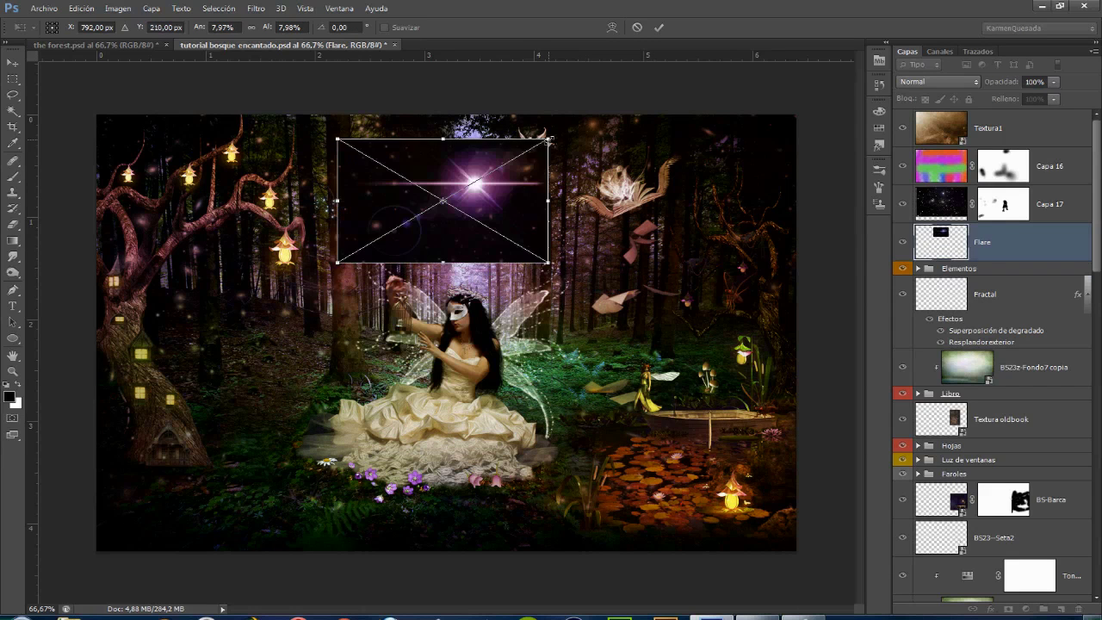
right_click(514, 180)
click(538, 234)
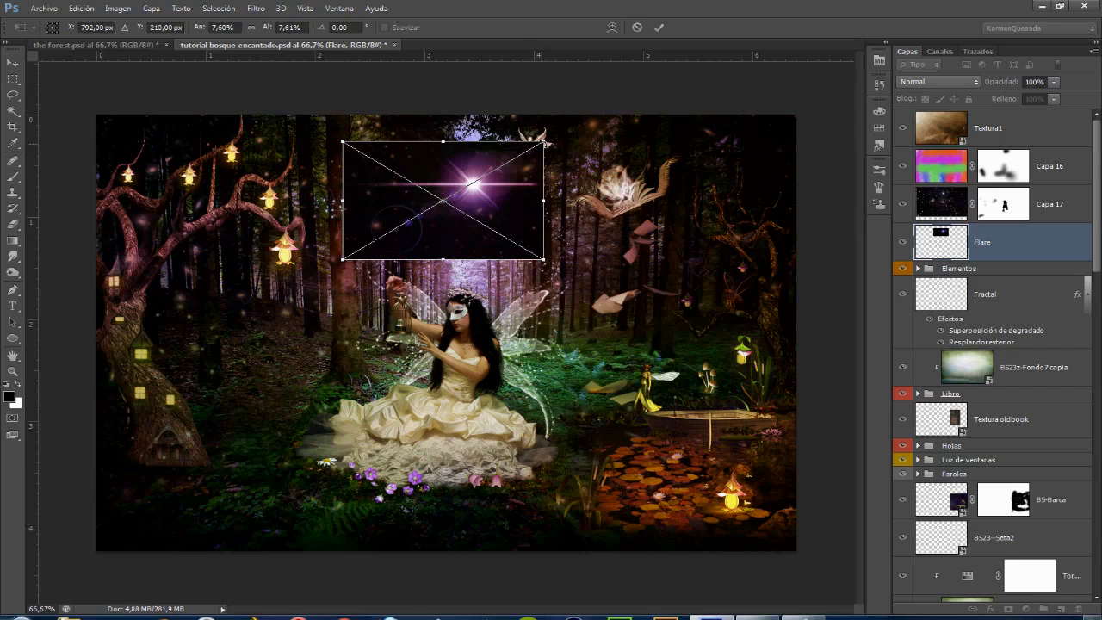
drag(546, 144, 496, 129)
drag(466, 175, 476, 159)
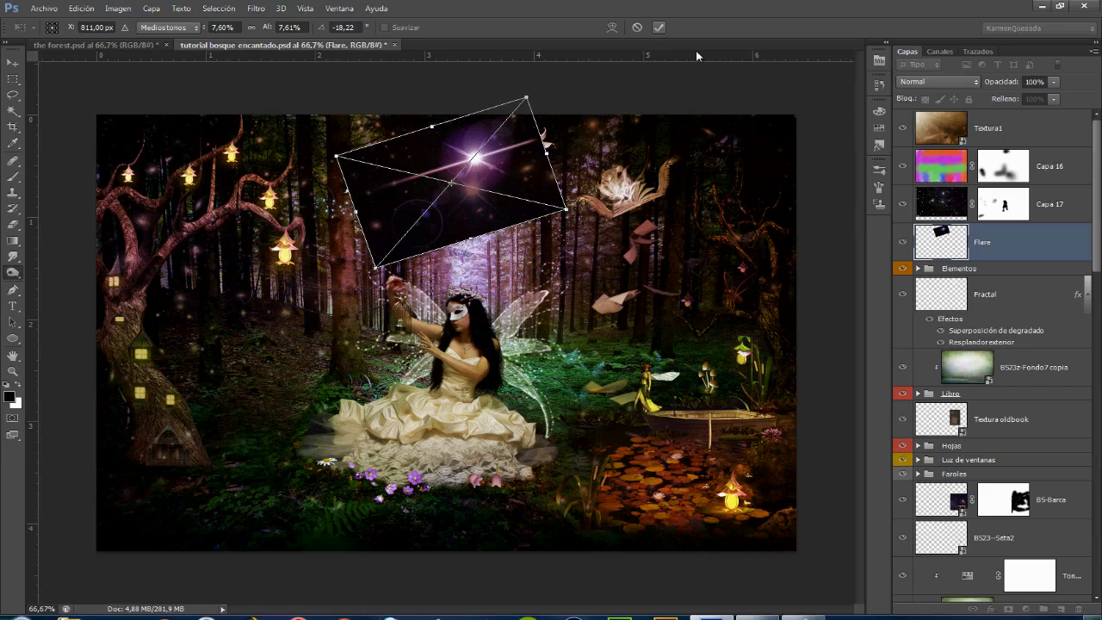
key(Return)
Set the Flare layer's blend mode to Trama and reposition it near the top fairy.
click(939, 81)
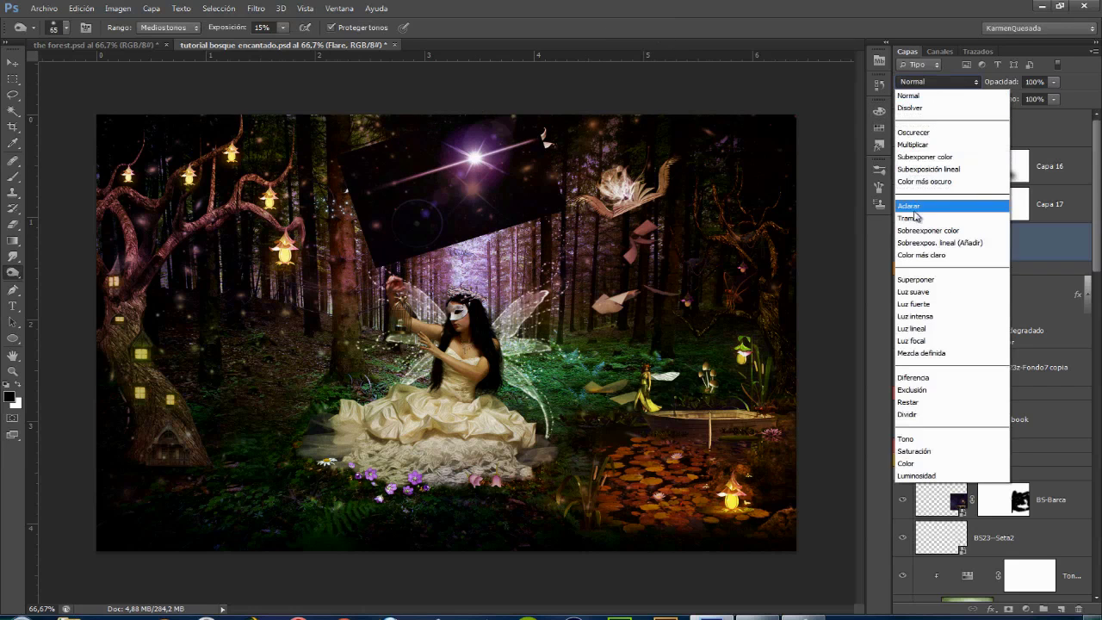
click(992, 208)
key(v)
drag(461, 162, 471, 153)
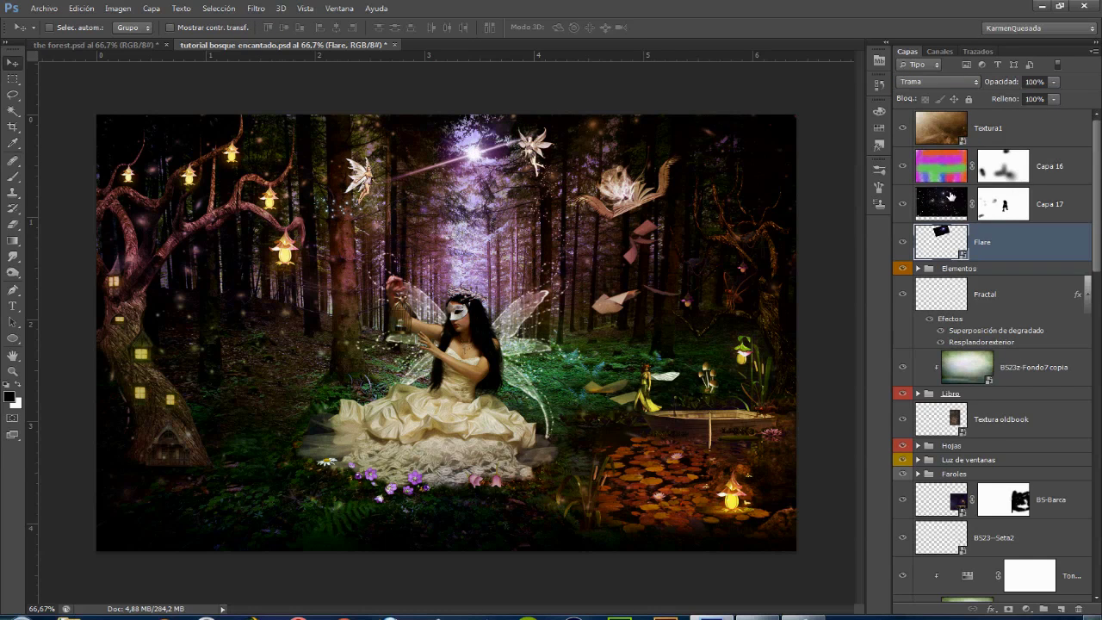
click(1028, 609)
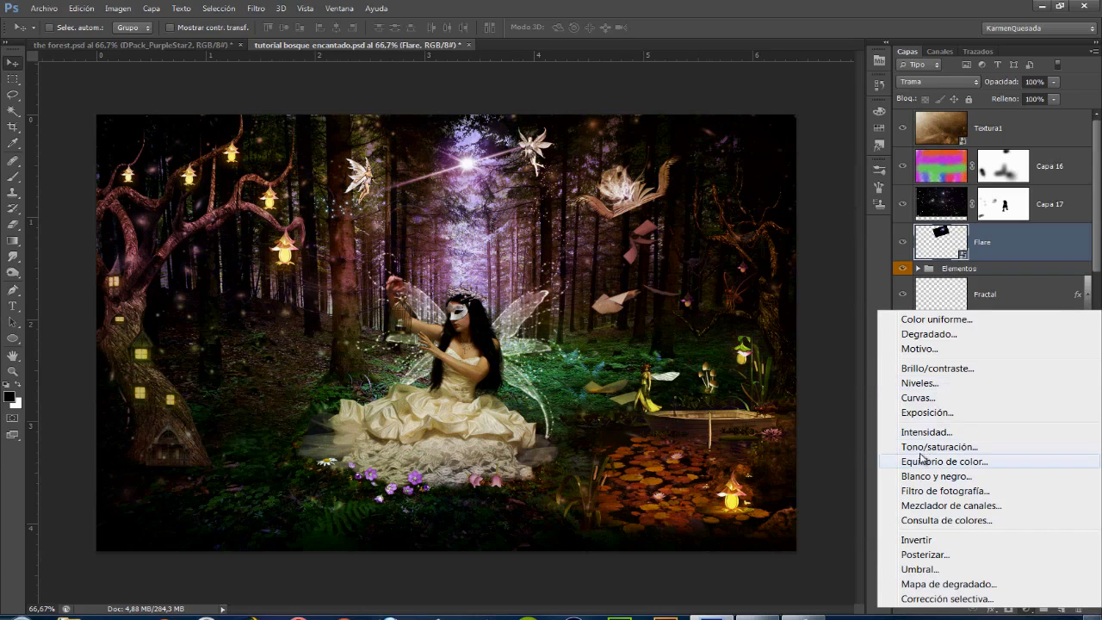
Add a Levels adjustment clipped to Flare with the midtone raised to 1.25.
click(918, 383)
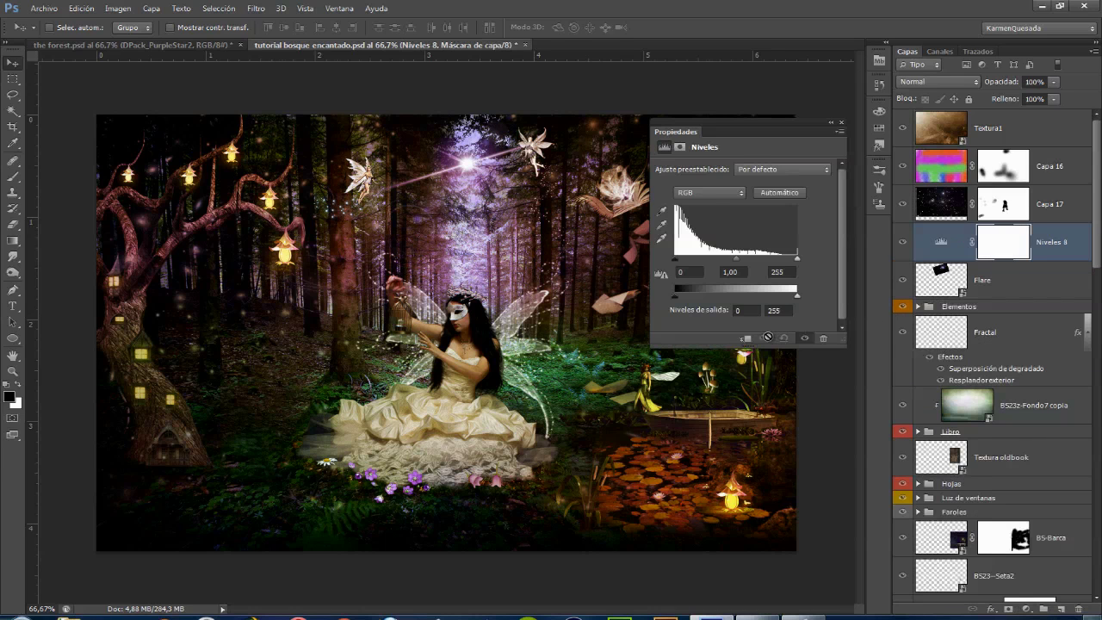
click(747, 340)
text(1,25)
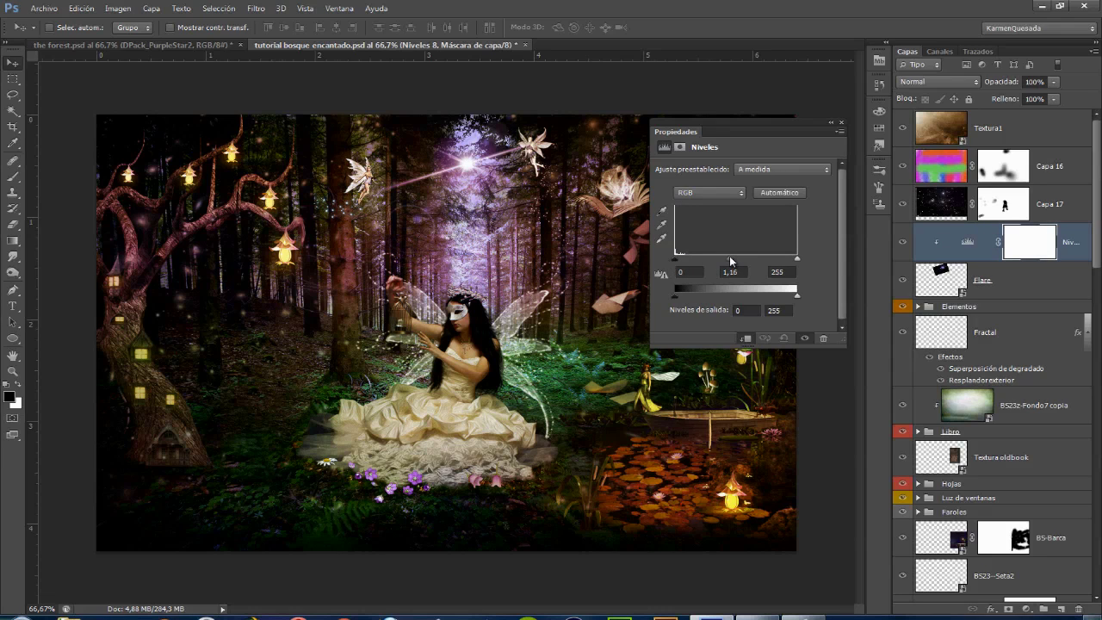
click(843, 125)
click(1008, 289)
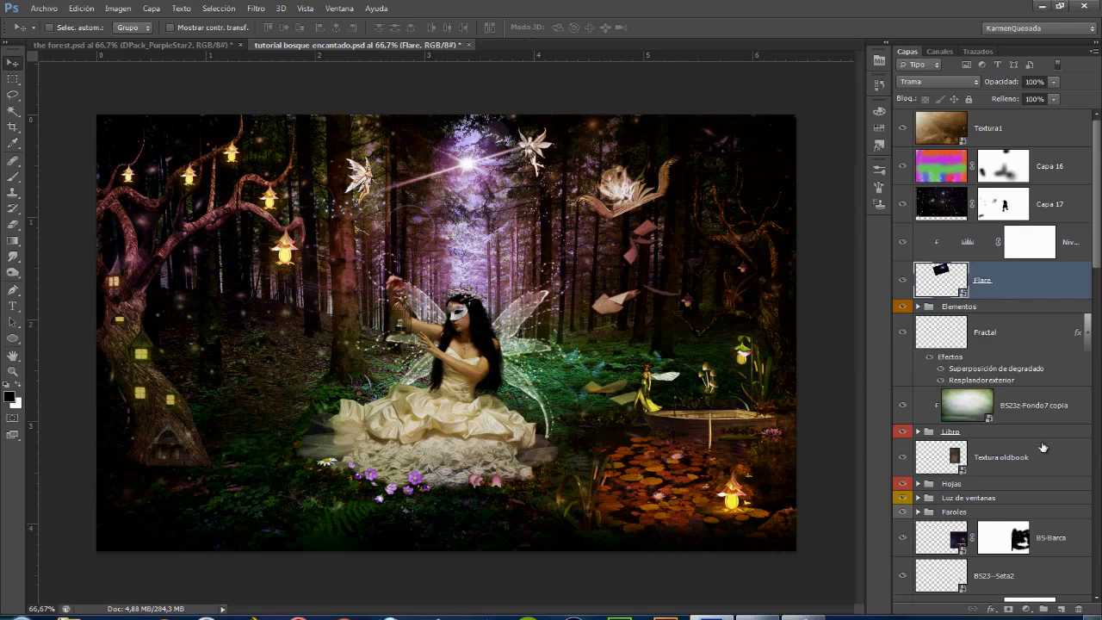
Add a mask to Flare and paint it black with a soft 320 px brush at 14% opacity.
click(1009, 610)
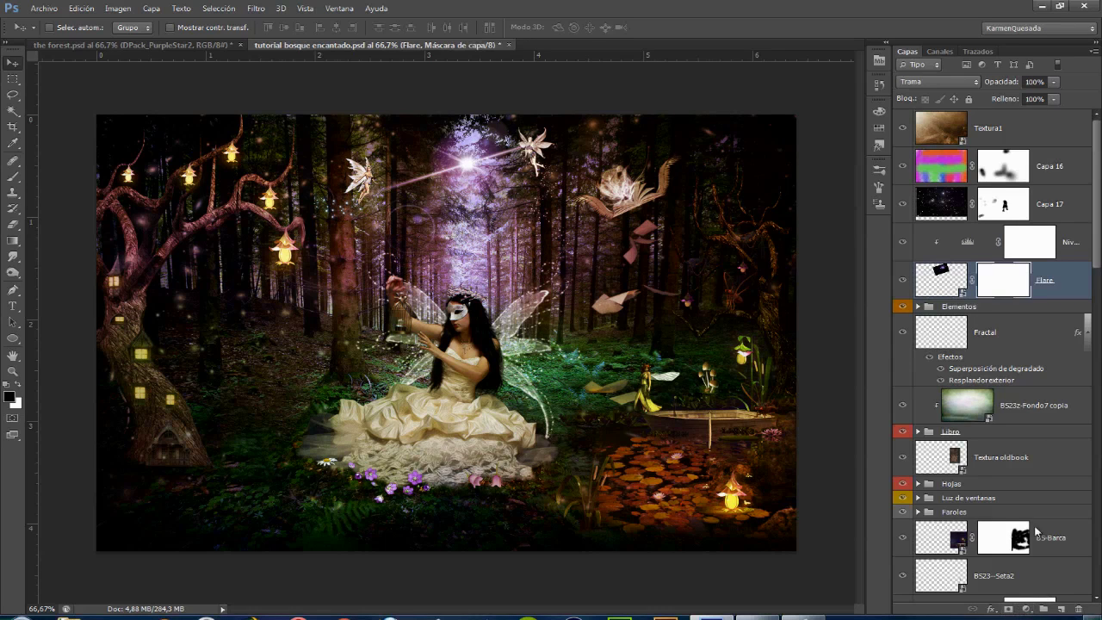
click(14, 177)
click(65, 30)
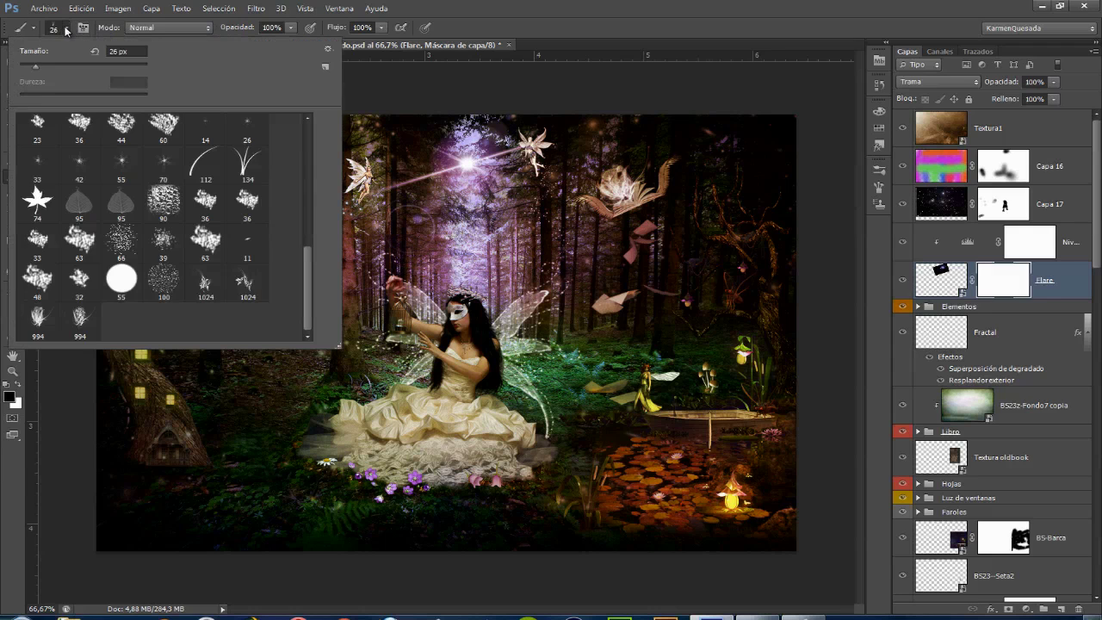
scroll(173, 224, up, 3)
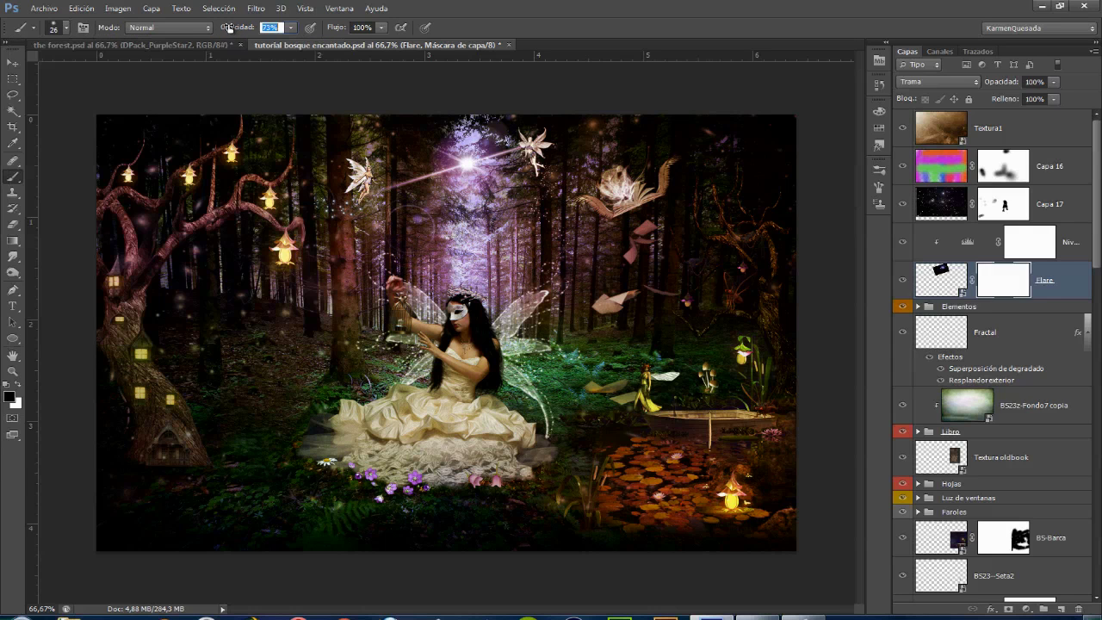
drag(230, 27, 190, 21)
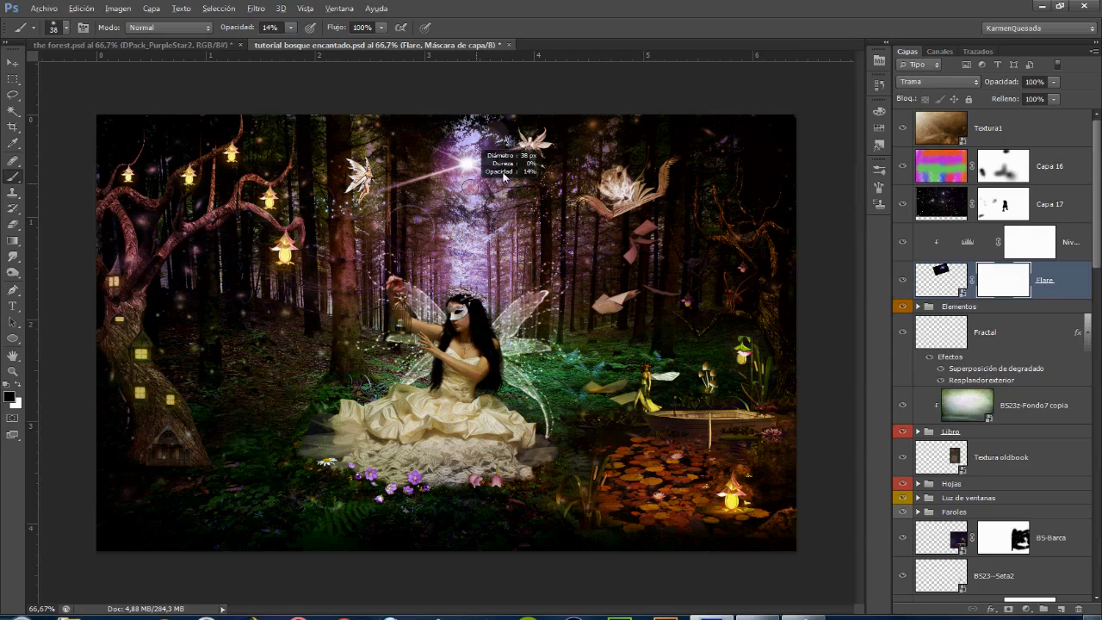
key(bracketright)
key(bracketright)
key(bracketright)
key(bracketright)
key(bracketright)
key(bracketright)
mouse_move(517, 170)
mouse_down()
mouse_move(452, 168)
mouse_move(386, 199)
mouse_up()
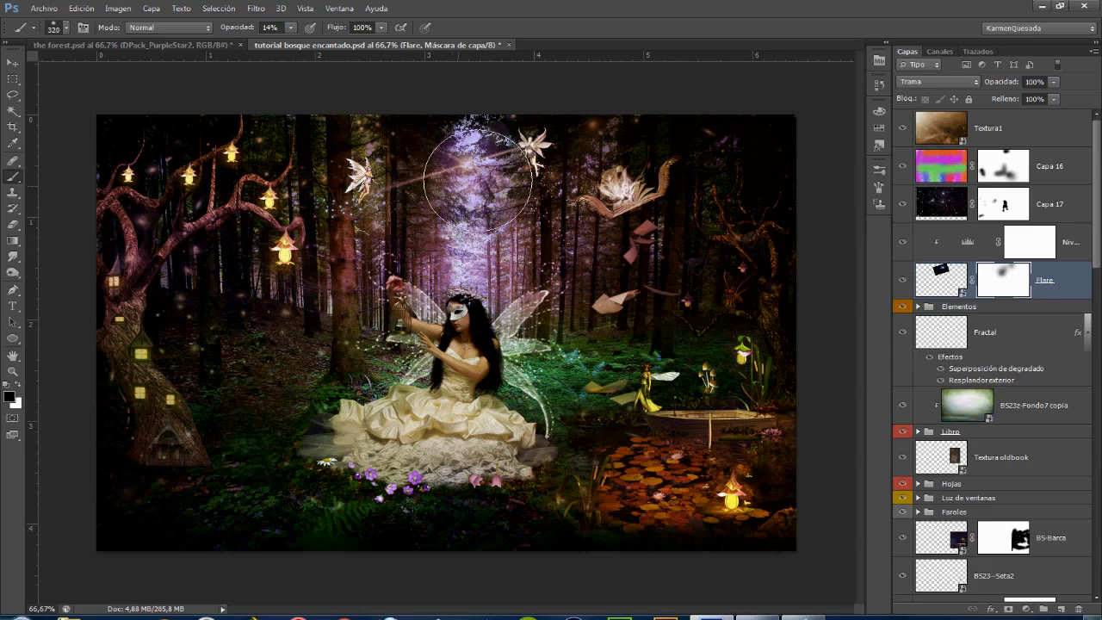
Nudge the flare slightly and make white the painting colour.
click(13, 63)
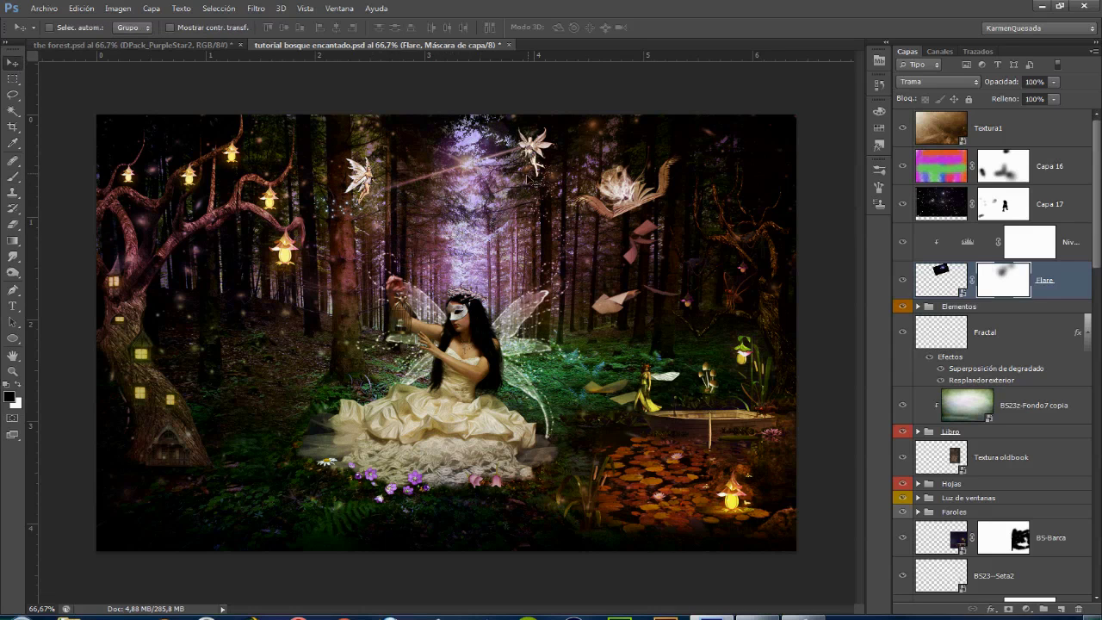
drag(471, 166, 484, 160)
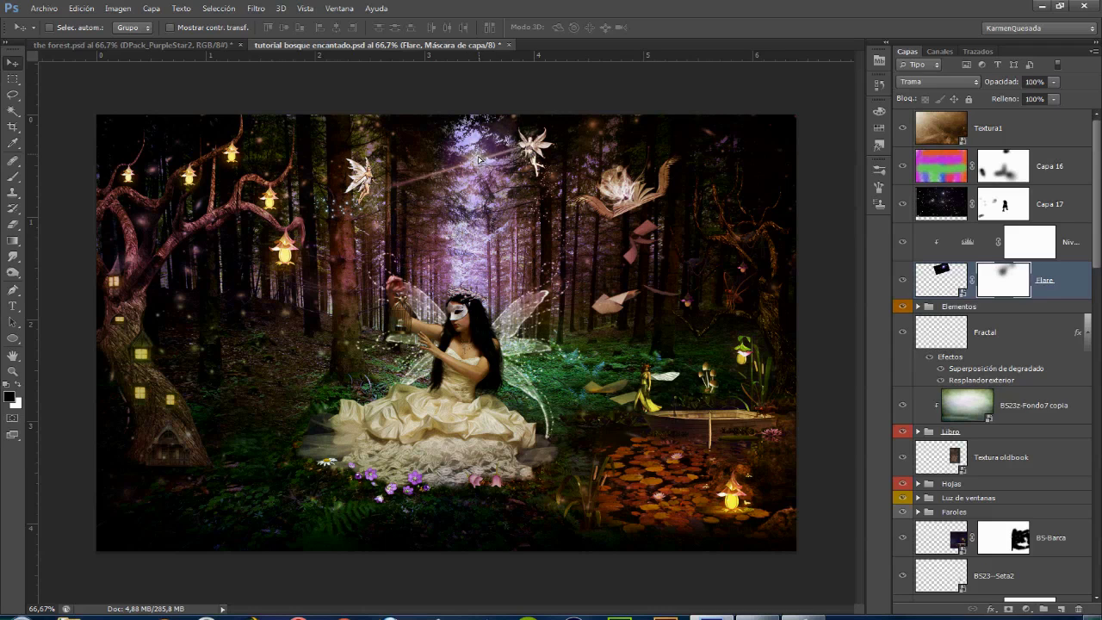
click(17, 384)
click(13, 176)
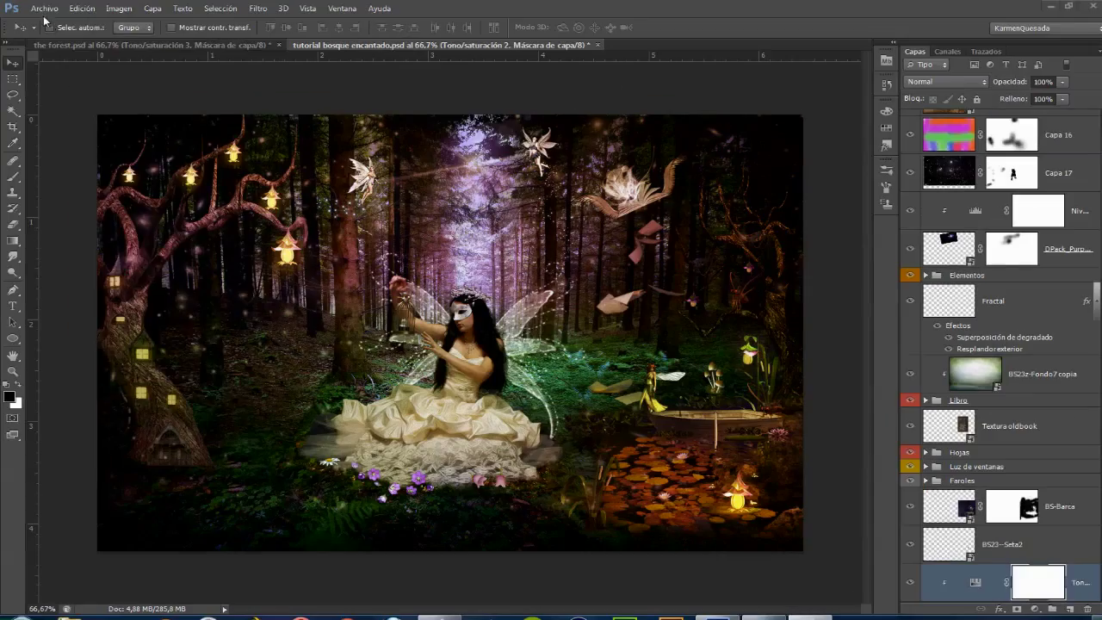
Place the BS-Pétalos.png petals image into the composite.
click(45, 7)
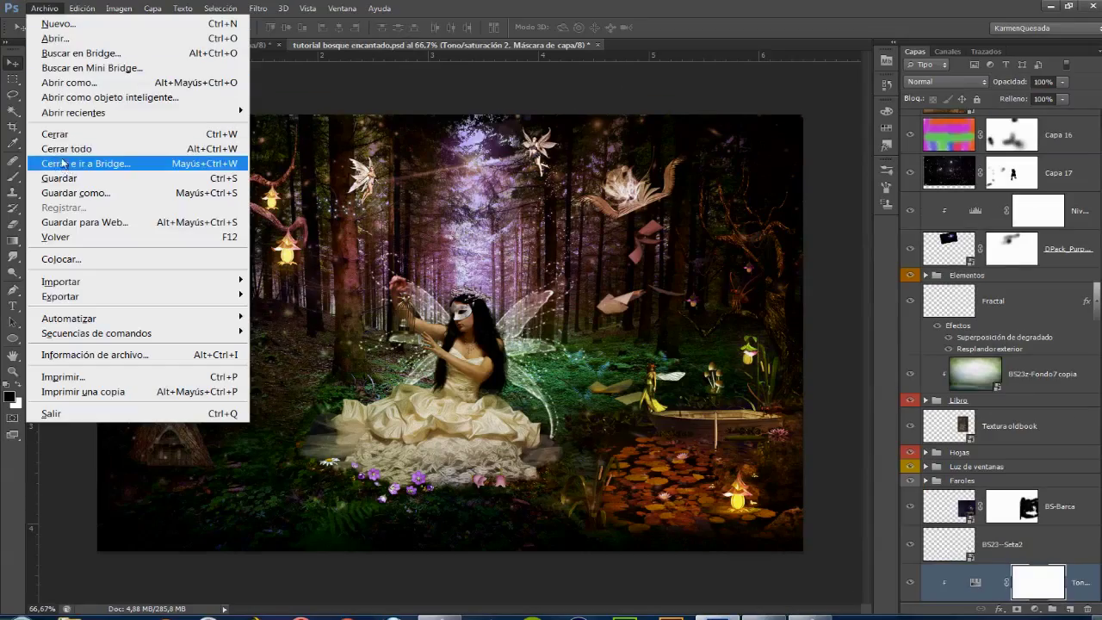
click(61, 258)
click(689, 341)
scroll(689, 340, down, 5)
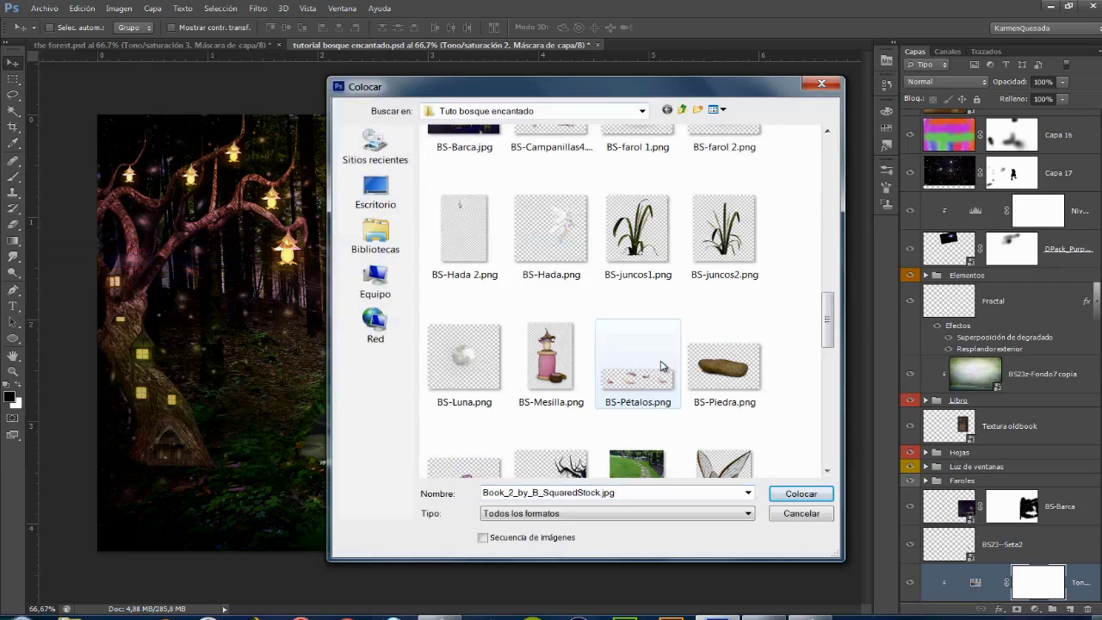
click(637, 344)
double_click(637, 345)
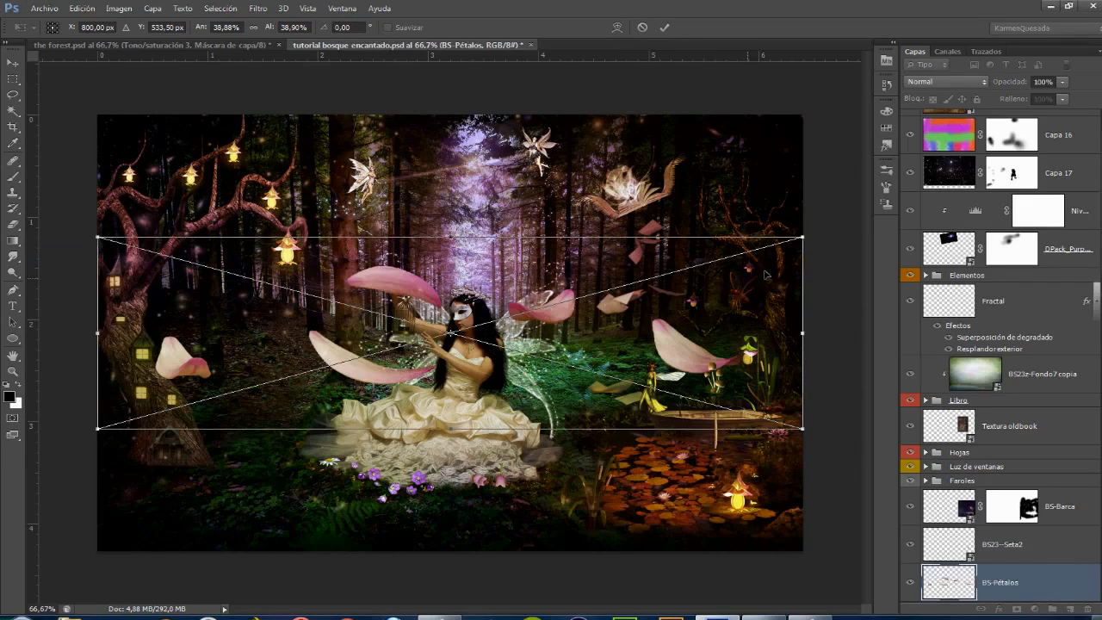
Shrink the petals to about 7% and set them along the dress hem.
drag(803, 234, 533, 315)
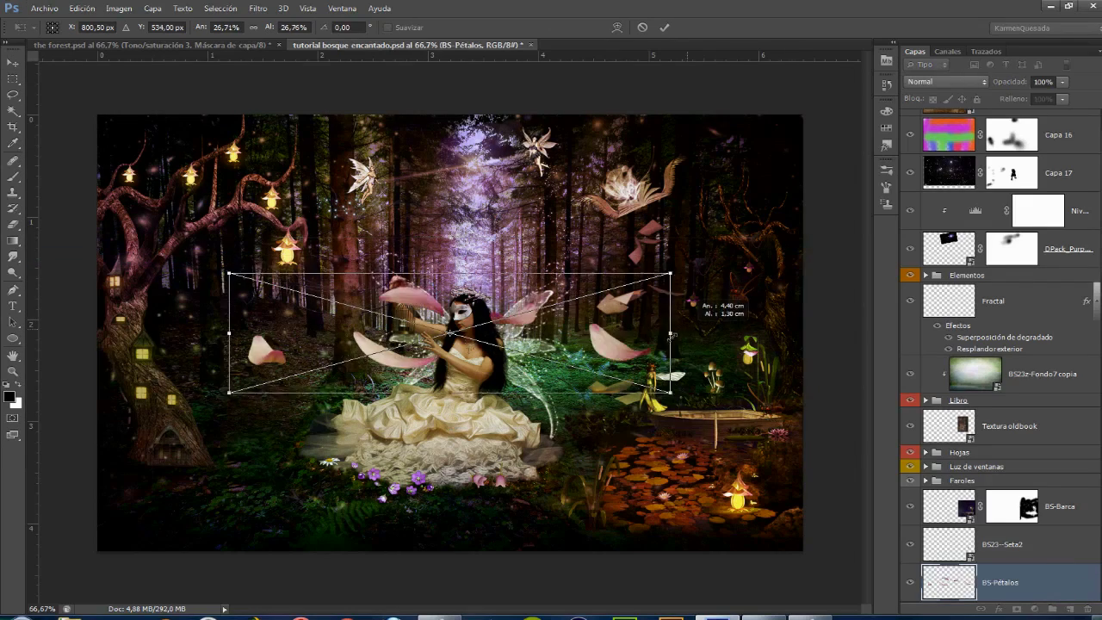
drag(470, 345, 498, 480)
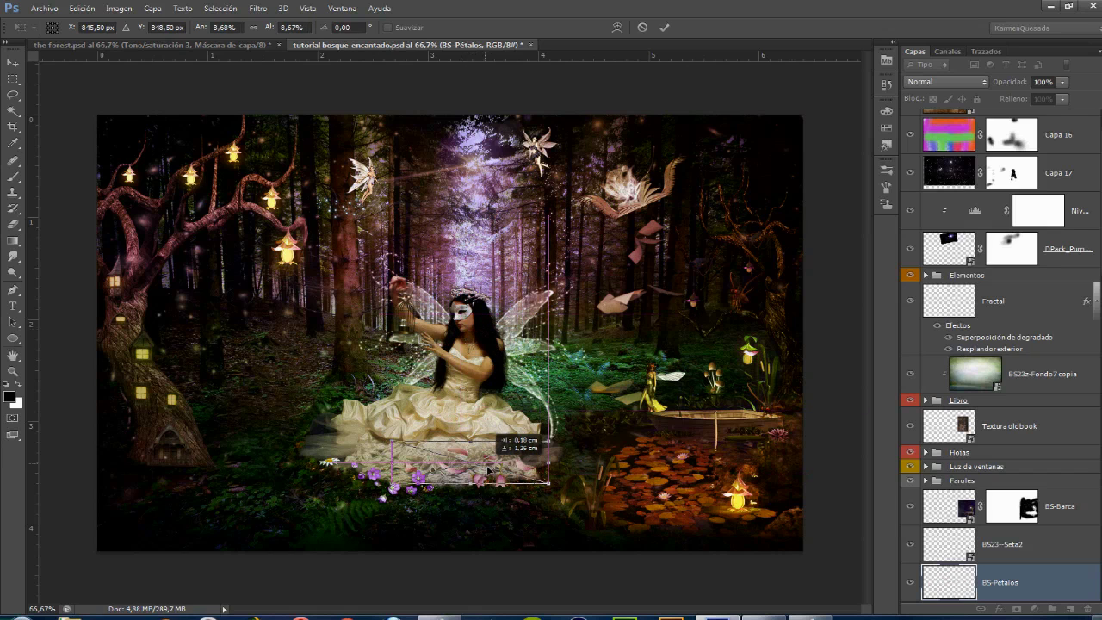
drag(561, 495, 549, 493)
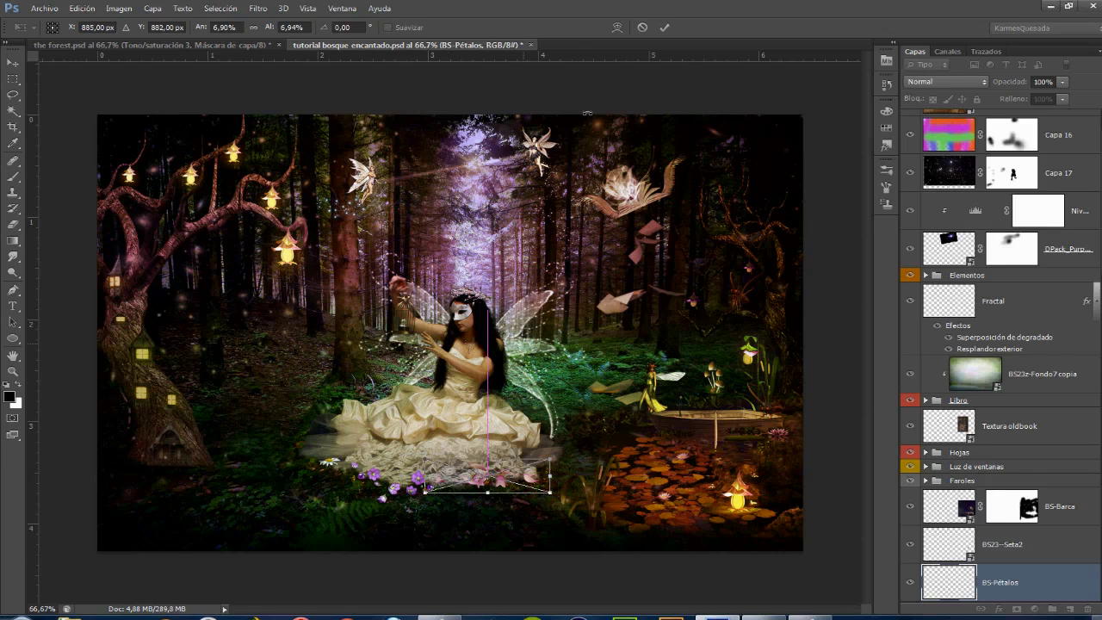
click(664, 28)
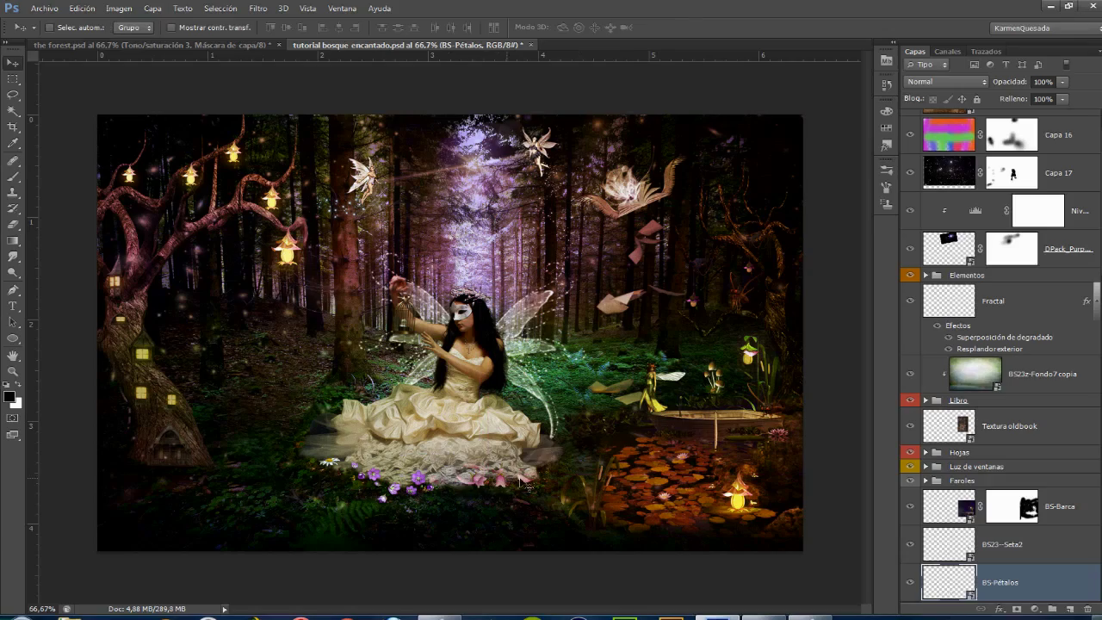
drag(521, 475, 499, 490)
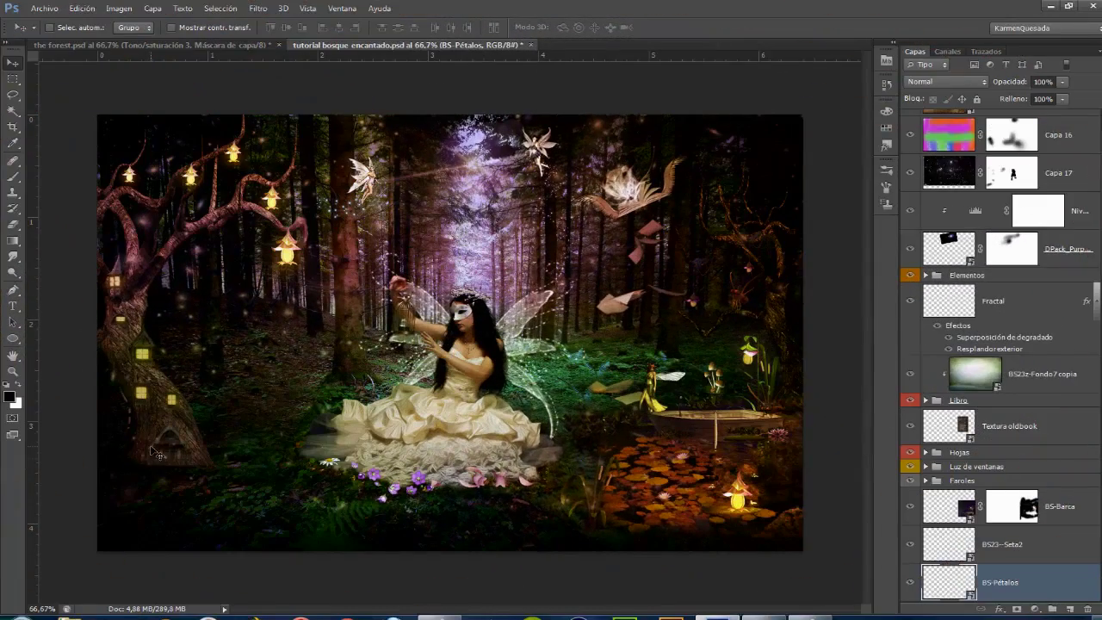
Place the grass_01 tuft image into the composite and shrink it.
key(ctrl+plus)
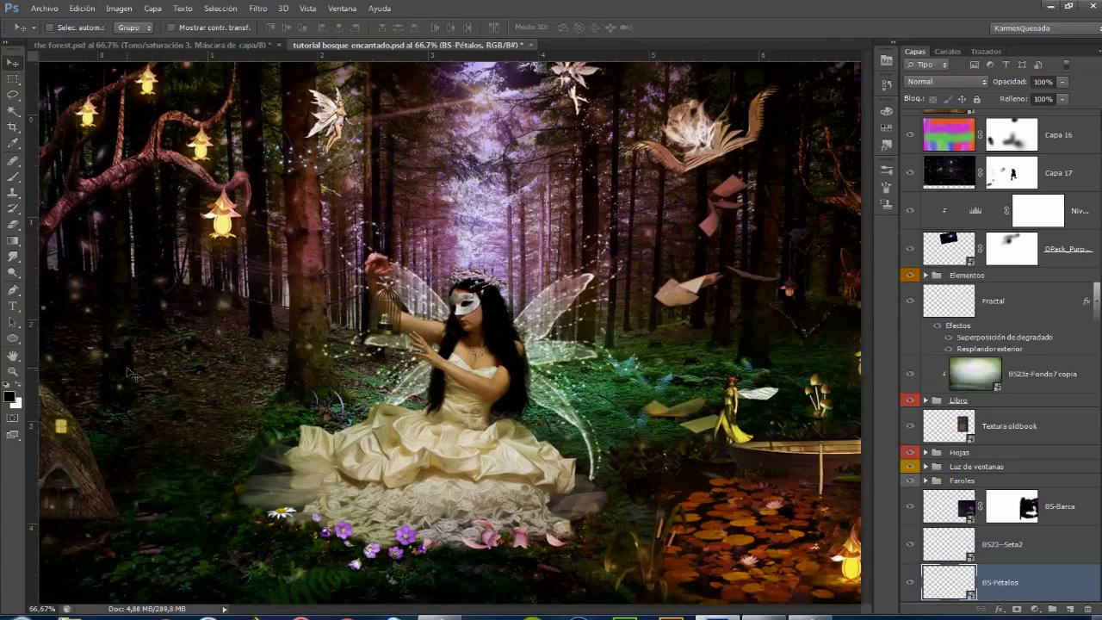
scroll(235, 73, left, 5)
click(44, 8)
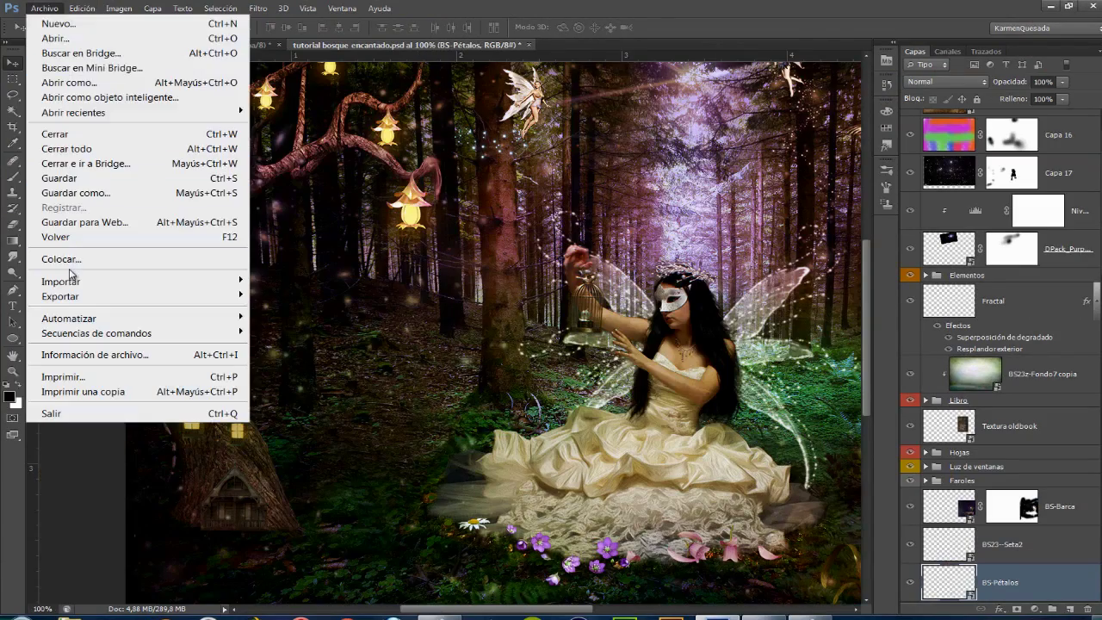
click(69, 260)
click(482, 379)
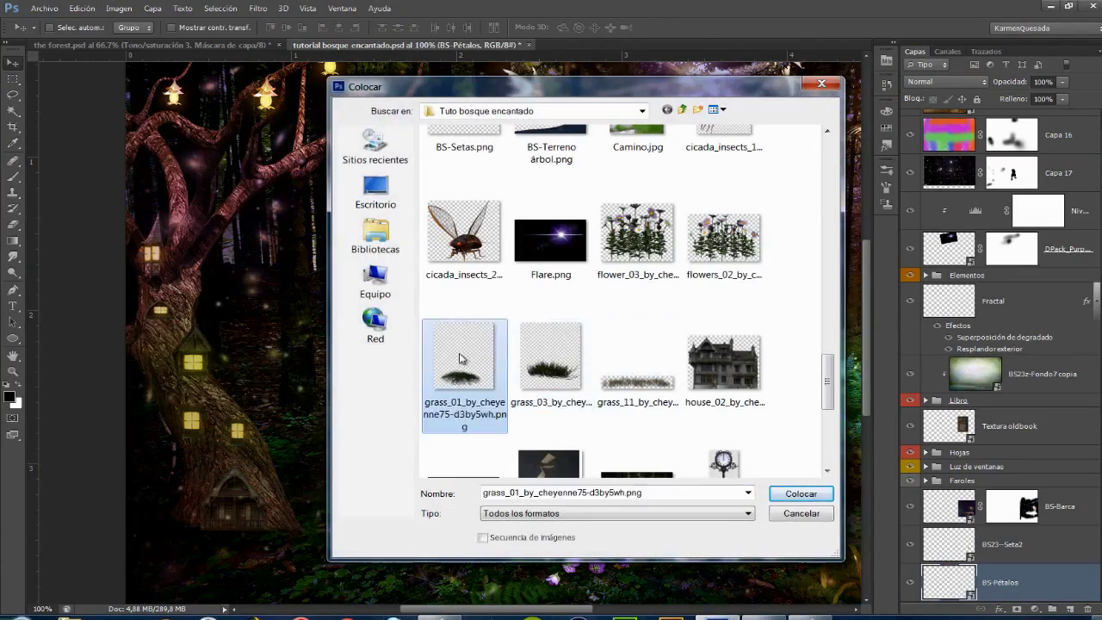
click(781, 494)
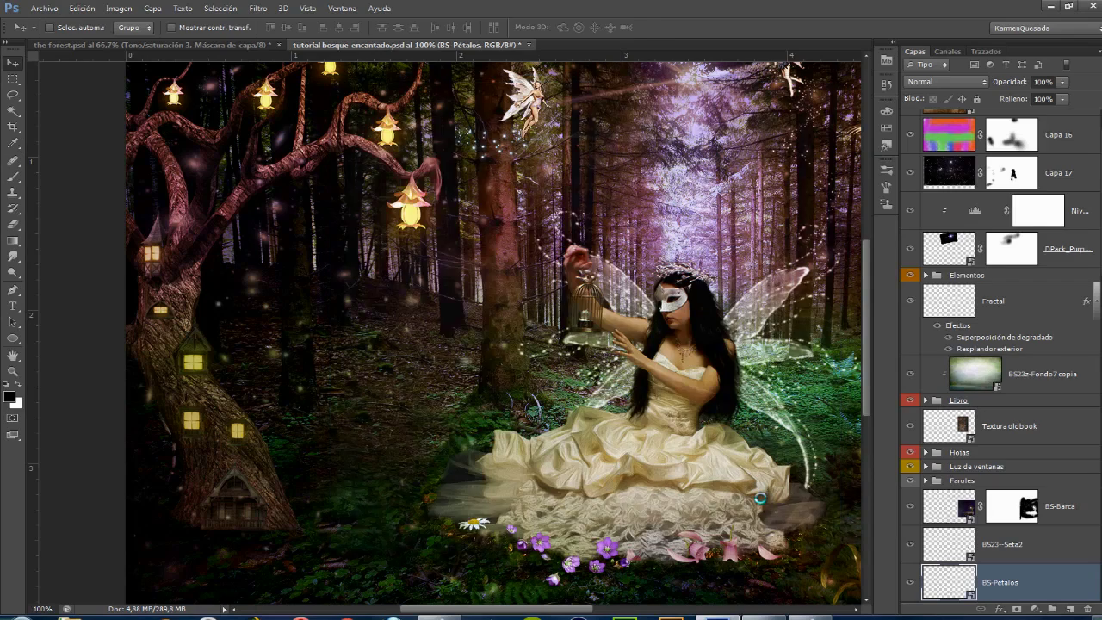
key(ctrl+minus)
drag(509, 549, 378, 371)
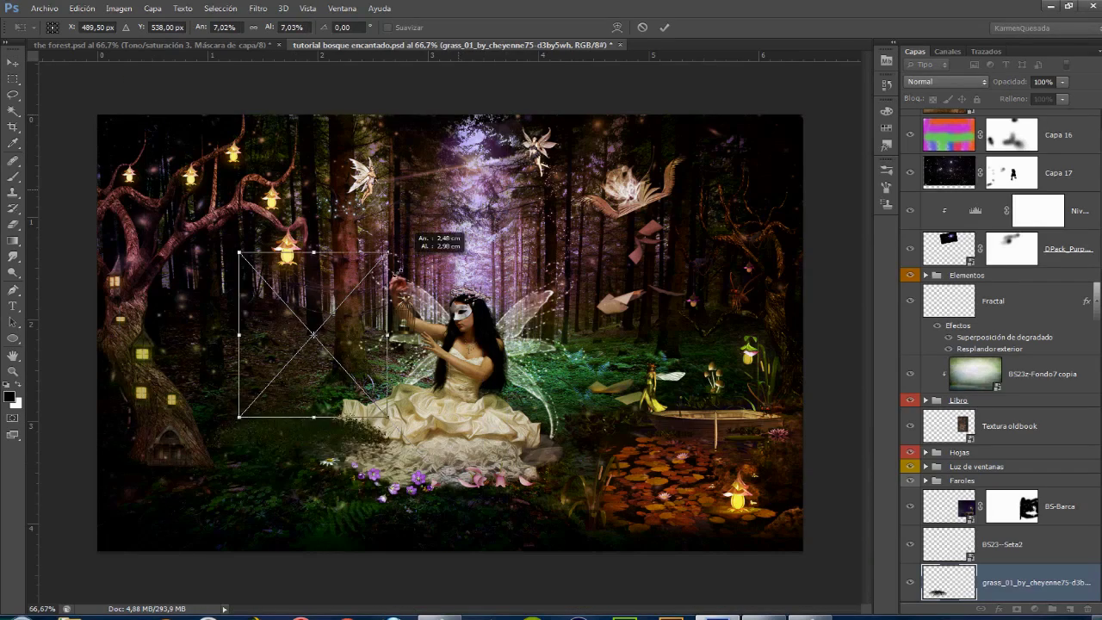
Rotate the grass tuft steeply counter-clockwise and position it against the tree trunk.
scroll(310, 311, up, 2)
right_click(433, 395)
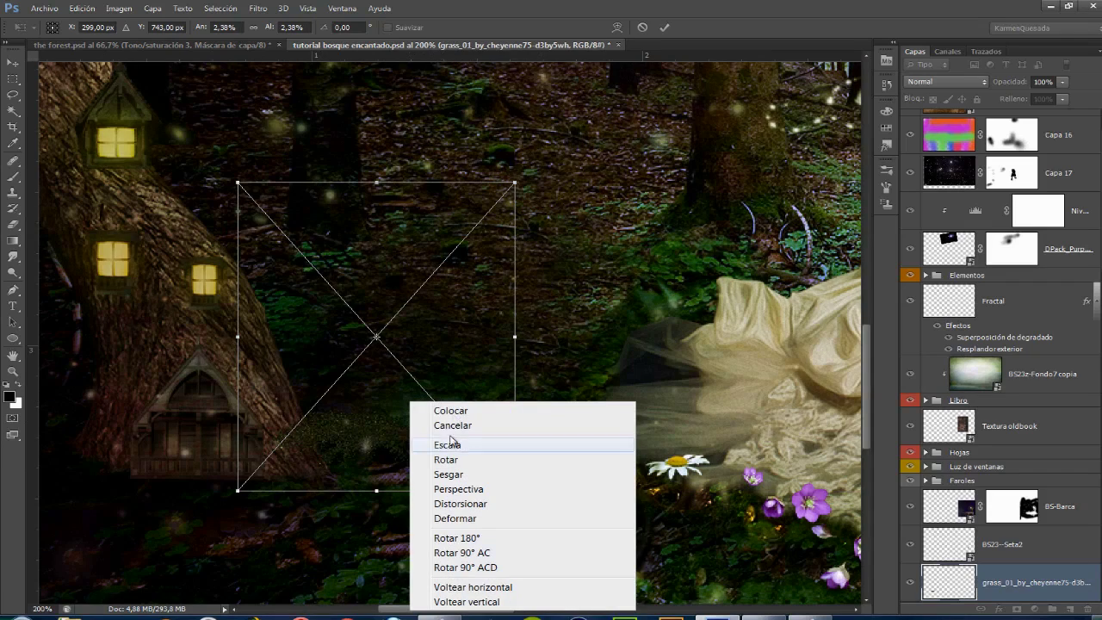
click(443, 459)
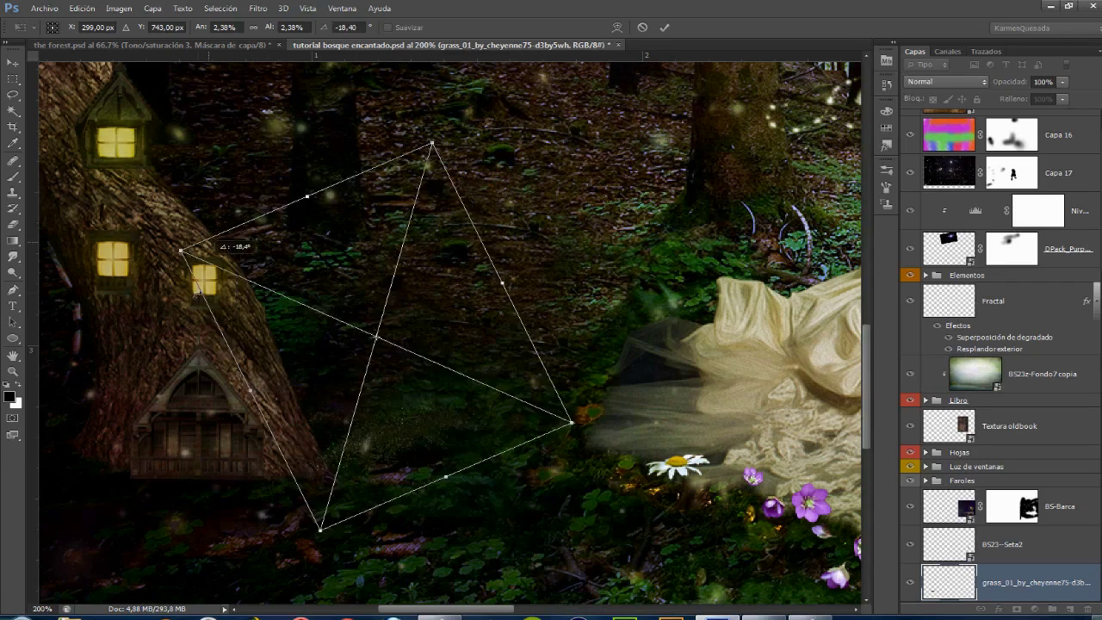
drag(255, 195, 381, 367)
mouse_move(258, 379)
mouse_down()
mouse_move(291, 369)
mouse_move(207, 355)
mouse_up()
right_click(205, 353)
right_click(218, 330)
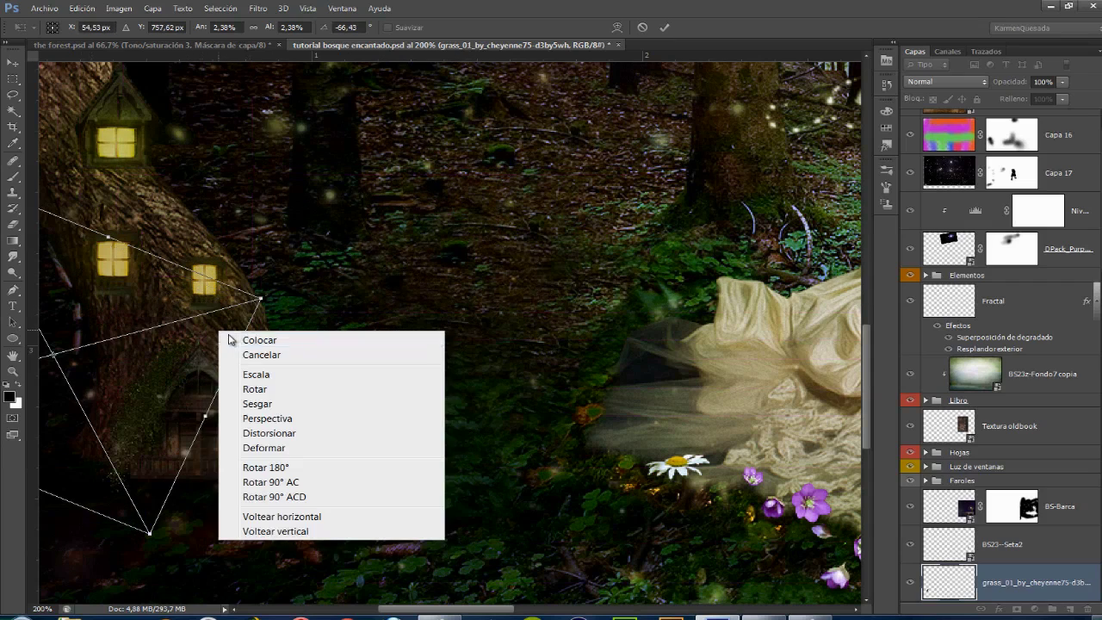
click(245, 373)
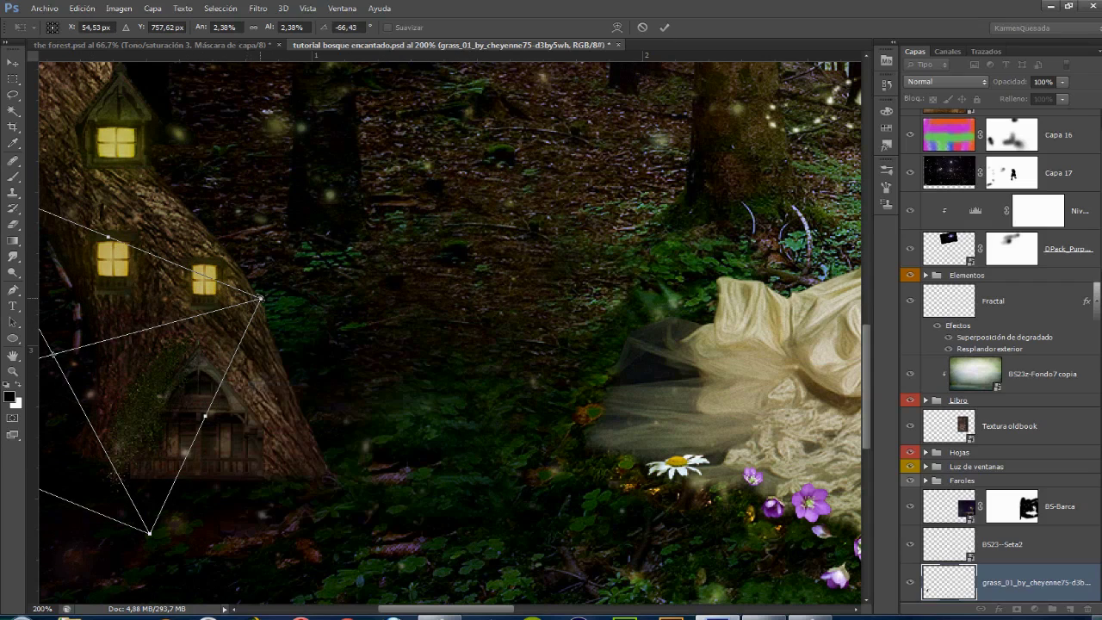
mouse_move(261, 299)
mouse_down()
mouse_move(257, 372)
mouse_move(246, 376)
mouse_up()
Warp the grass tuft to follow the trunk's curve and apply it.
right_click(265, 399)
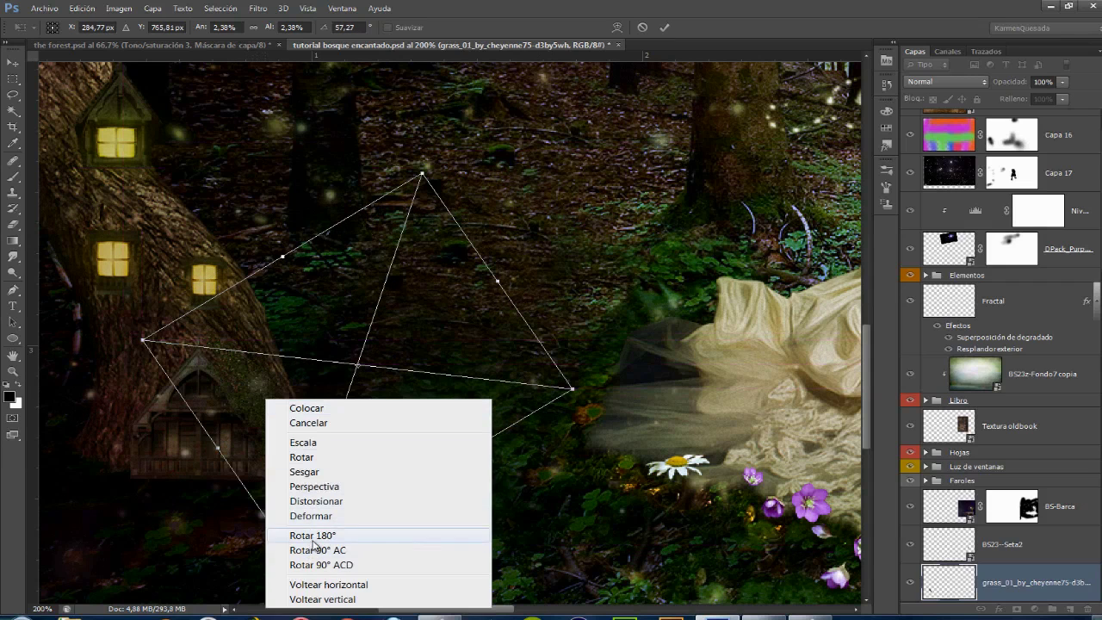
click(310, 516)
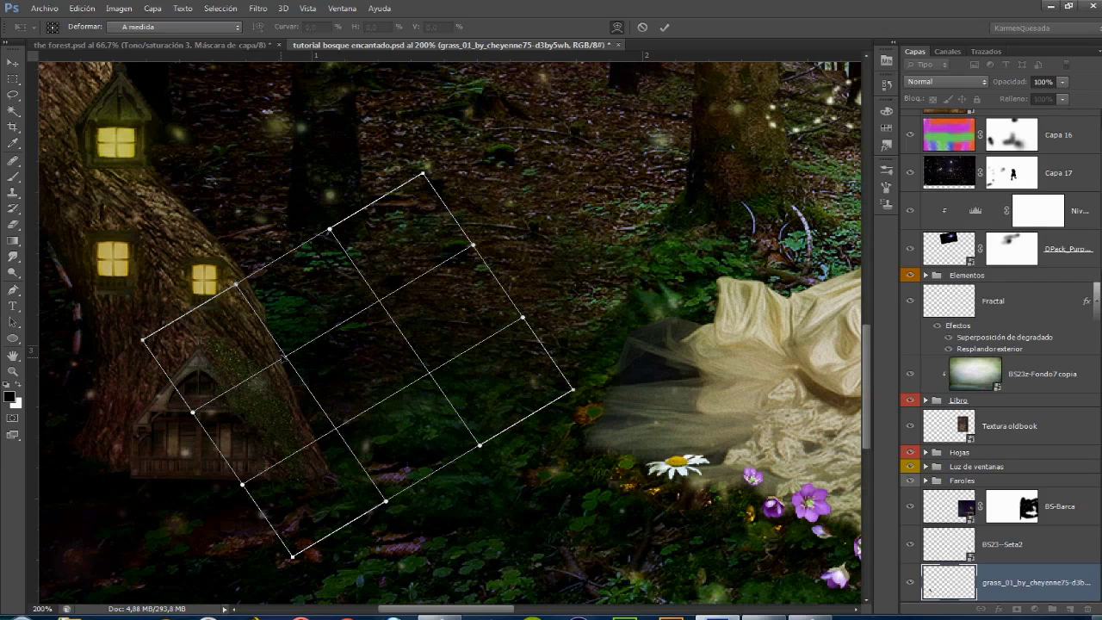
drag(284, 357, 273, 351)
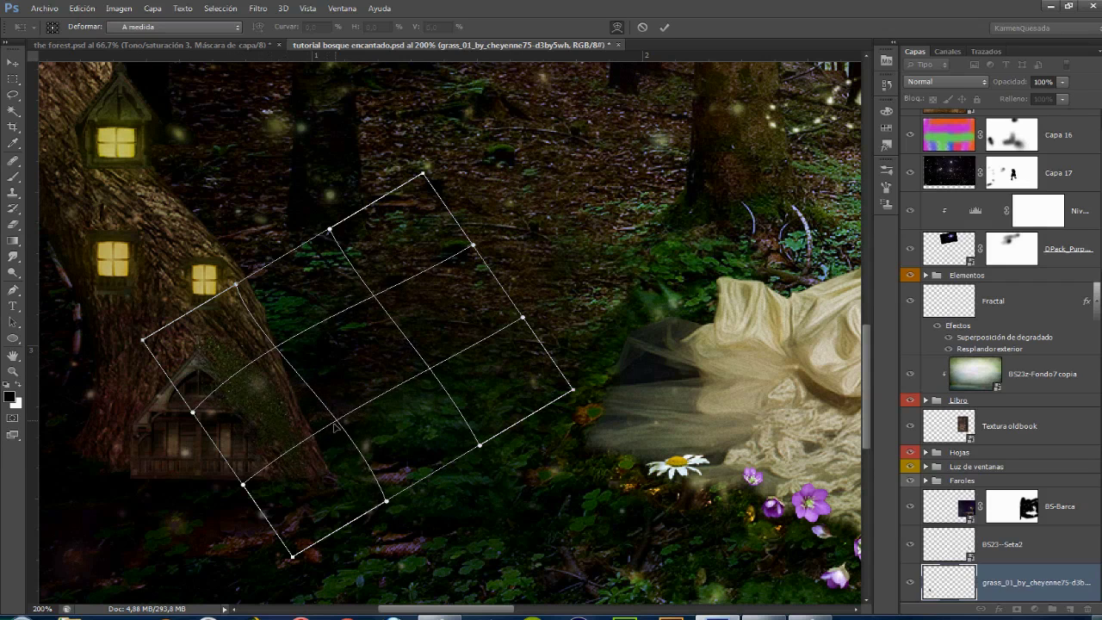
drag(294, 556, 274, 558)
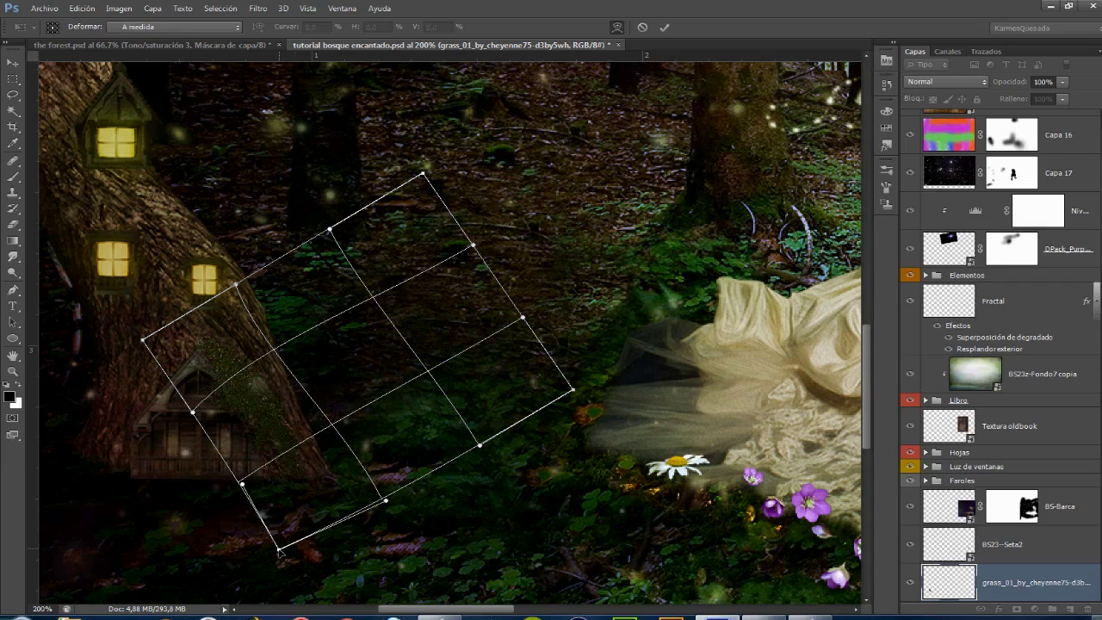
drag(266, 555, 264, 553)
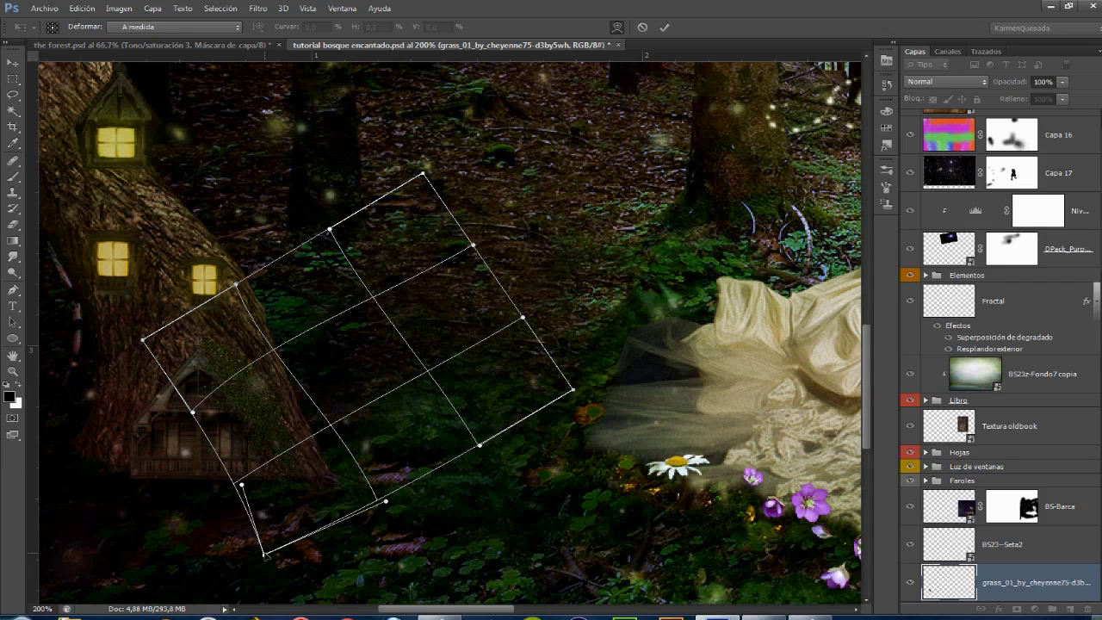
mouse_move(243, 443)
mouse_down()
mouse_move(274, 406)
mouse_move(172, 423)
mouse_up()
key(Return)
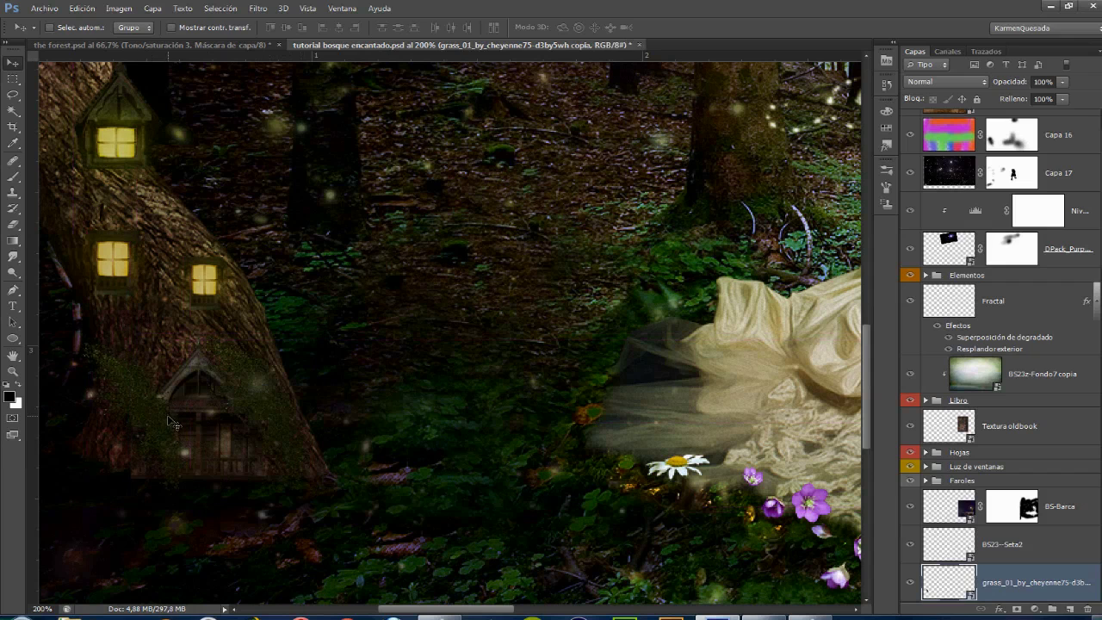
Flip the grass copy horizontally and move it into place on the trunk.
key(ctrl+t)
right_click(148, 411)
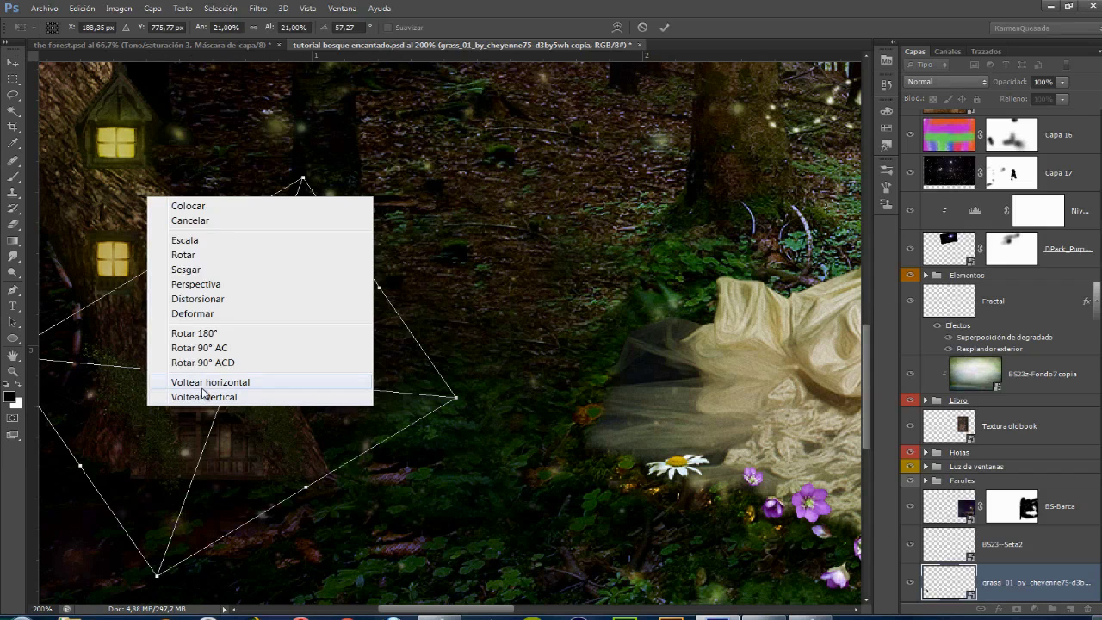
click(207, 384)
mouse_move(334, 400)
mouse_down()
mouse_move(152, 386)
mouse_move(163, 392)
mouse_up()
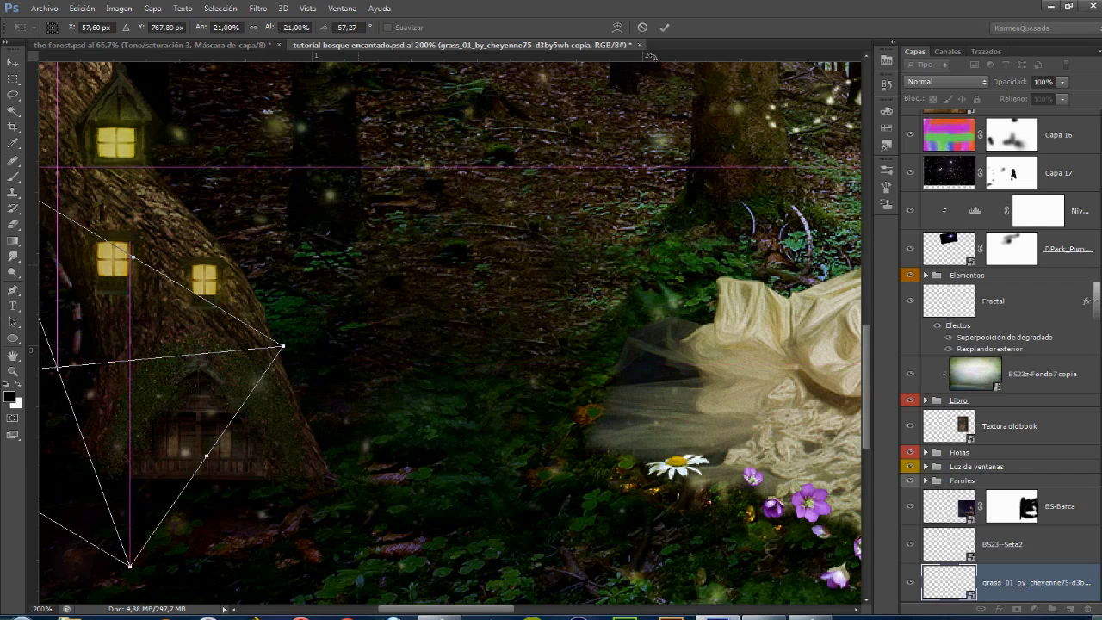
click(664, 26)
scroll(435, 319, left, 3)
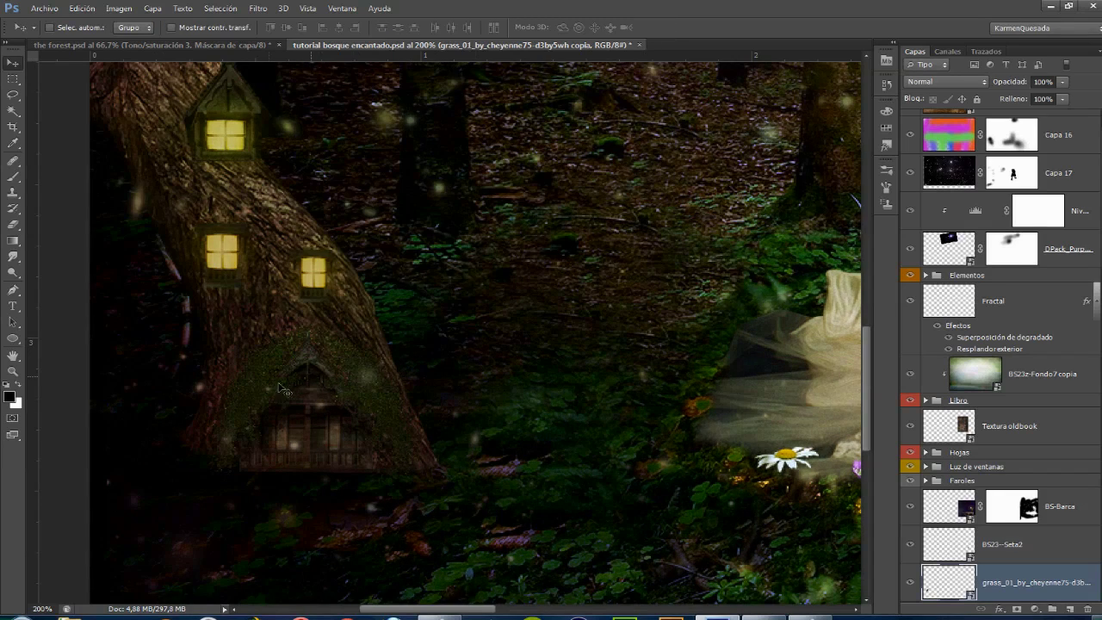
drag(263, 390, 259, 387)
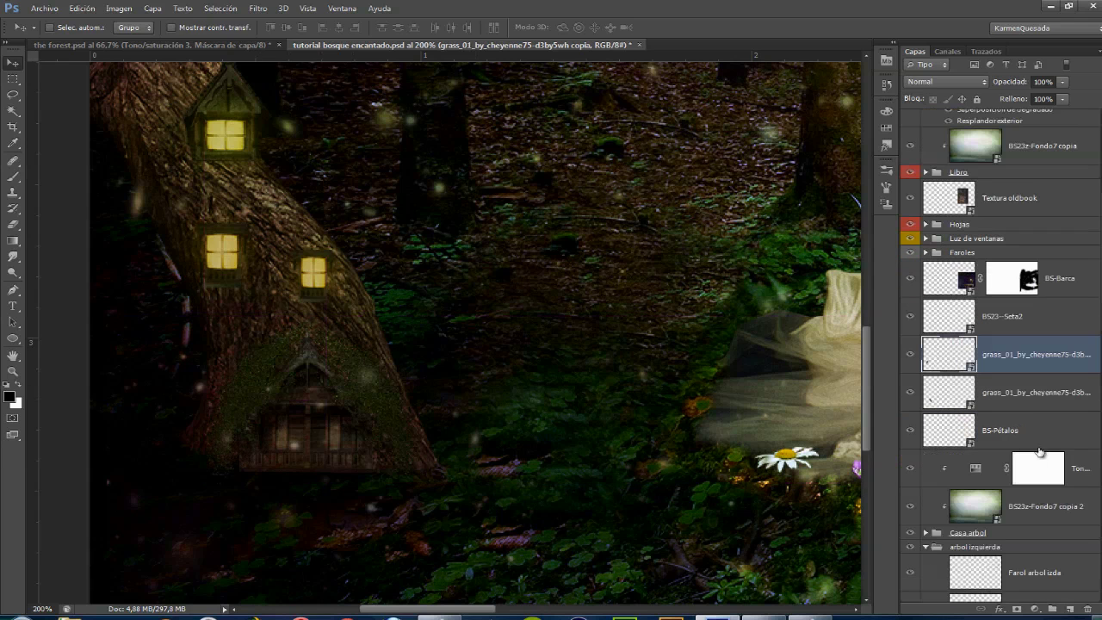
Set both grass_01 layers to Oscurecer (Darken) blend mode.
key(alt+bracketleft)
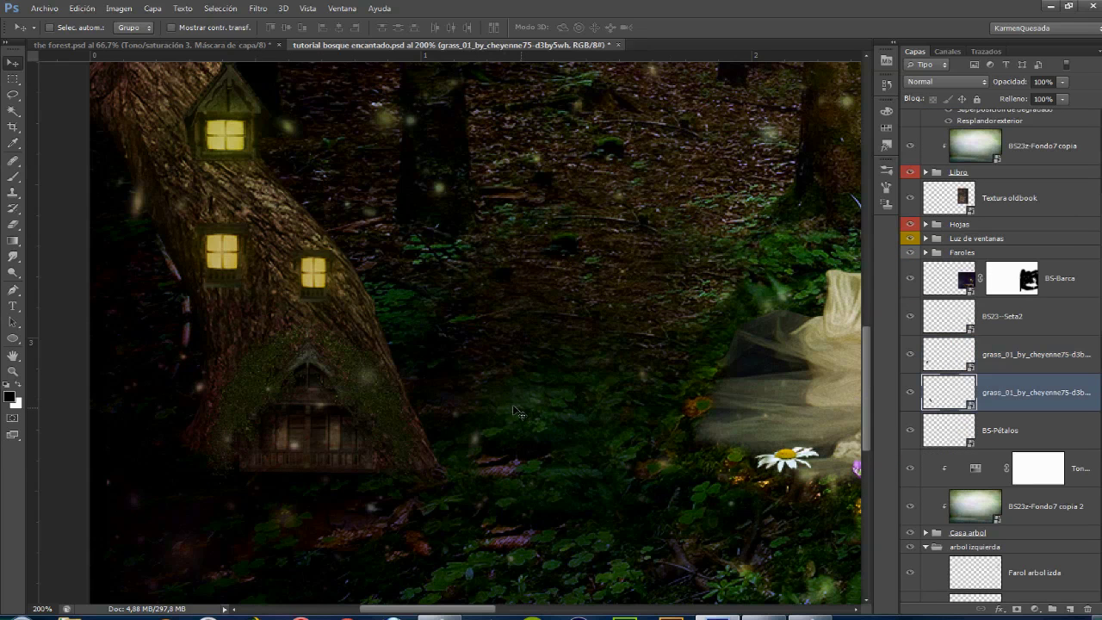
key(ctrl+t)
key(Escape)
click(1004, 361)
shift+click(1008, 395)
click(947, 82)
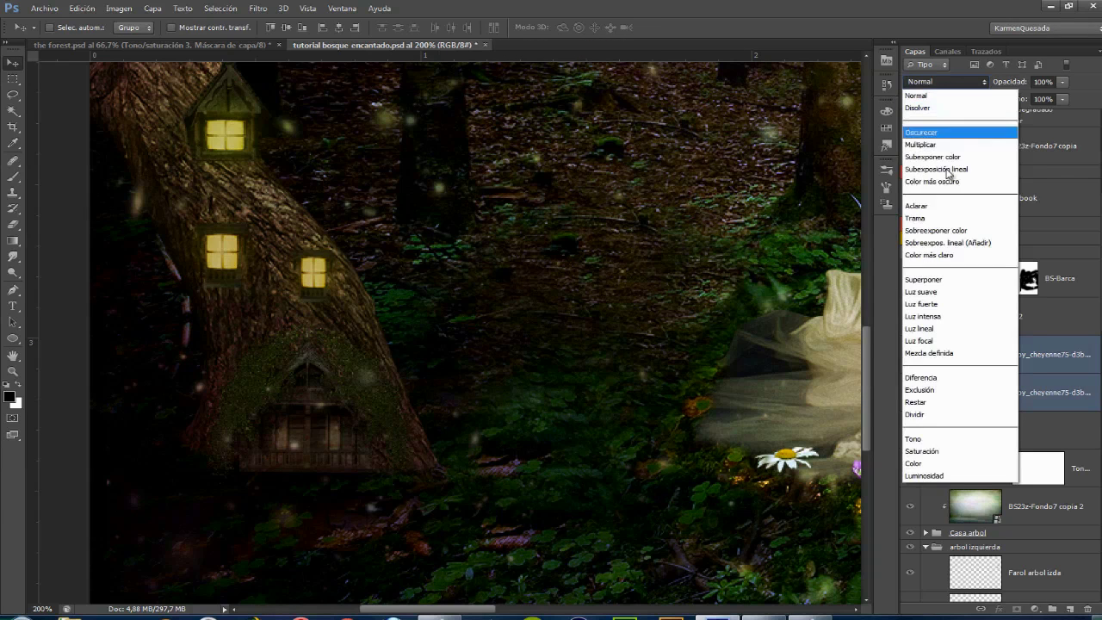
click(926, 128)
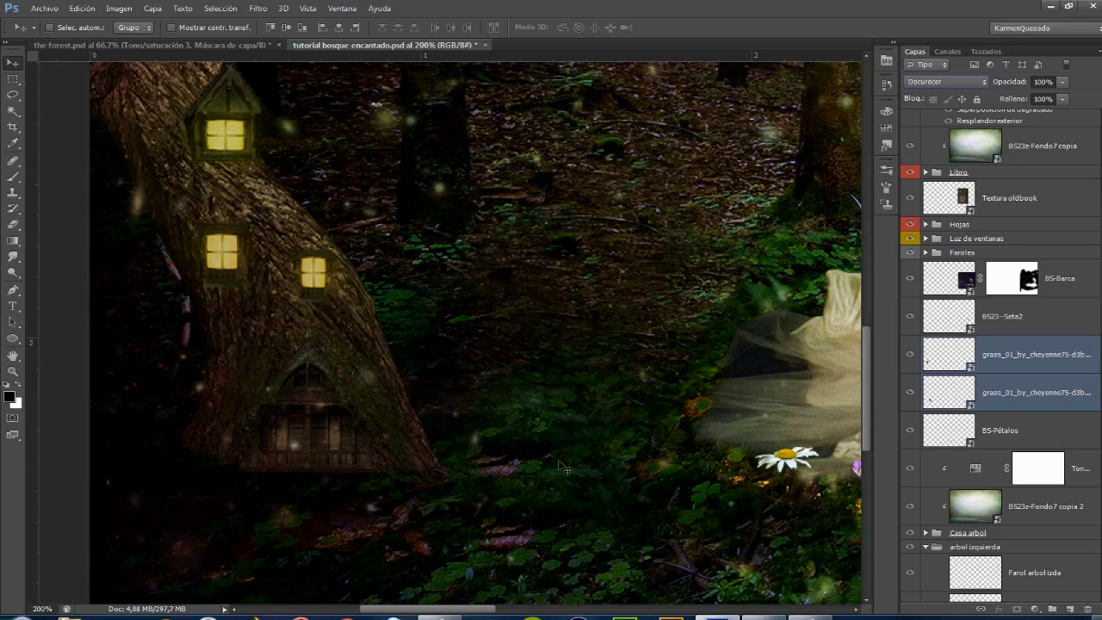
Place the BS23--Hierba4.png grass image into the composite.
key(ctrl+minus)
key(ctrl+minus)
click(45, 8)
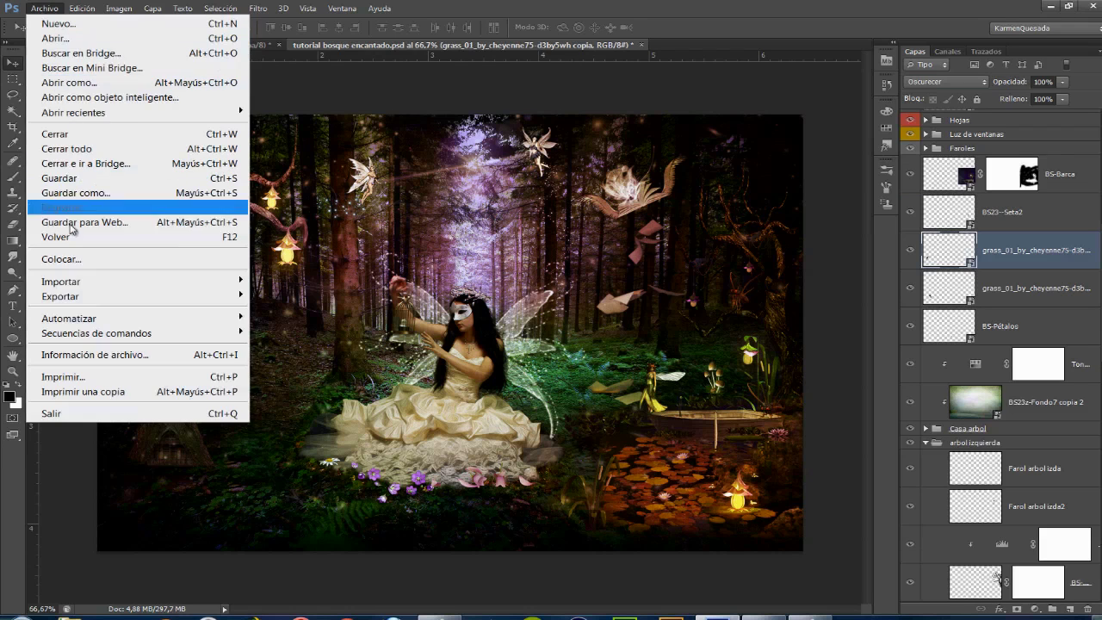
key(Escape)
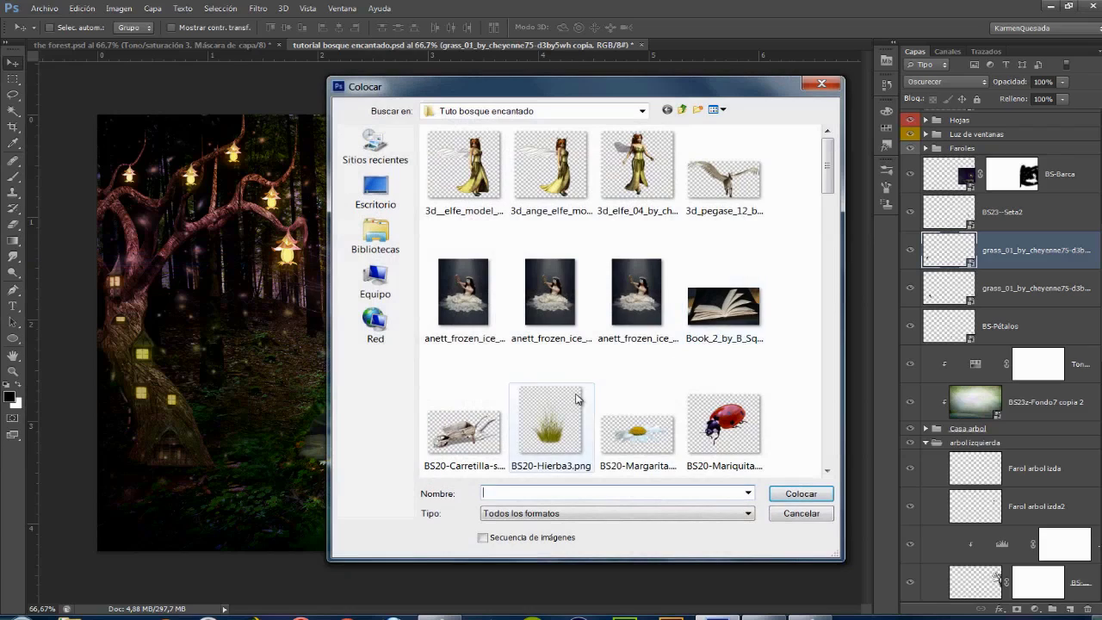
click(557, 443)
scroll(676, 409, down, 3)
scroll(676, 409, down, 3)
click(560, 353)
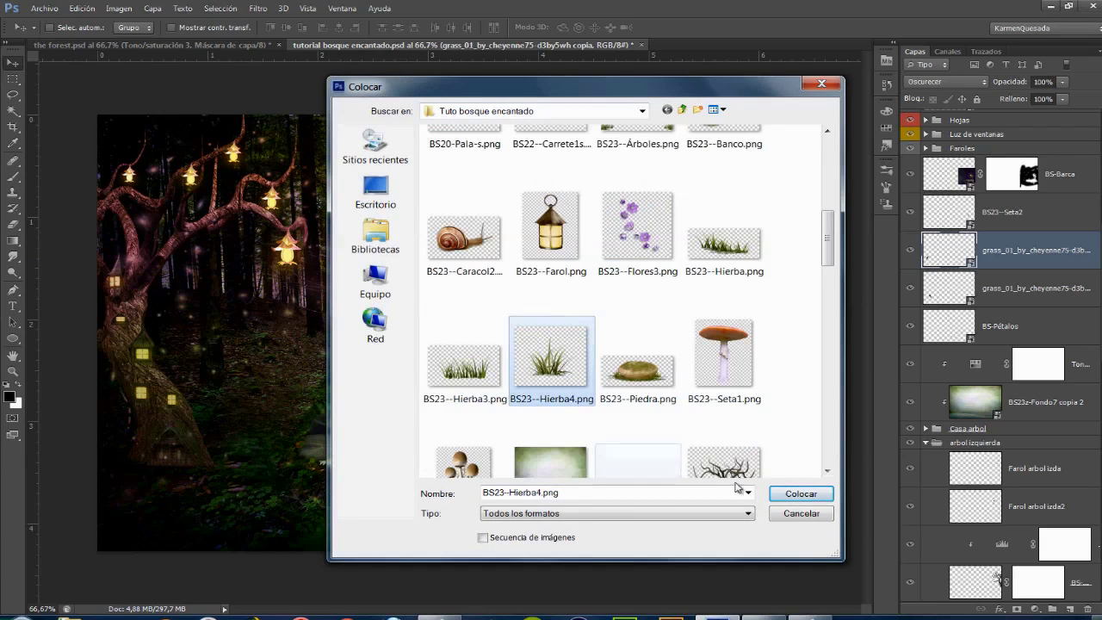
click(801, 493)
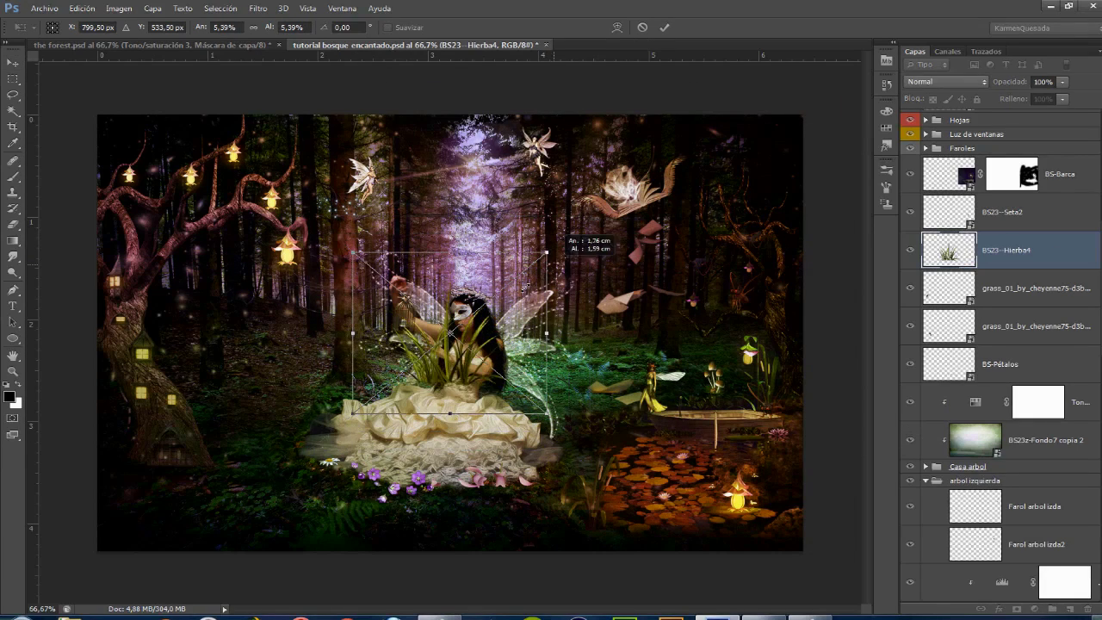
Shrink the Hierba4 tuft and position it beside the tree-house door.
drag(632, 183, 518, 276)
drag(450, 334, 217, 435)
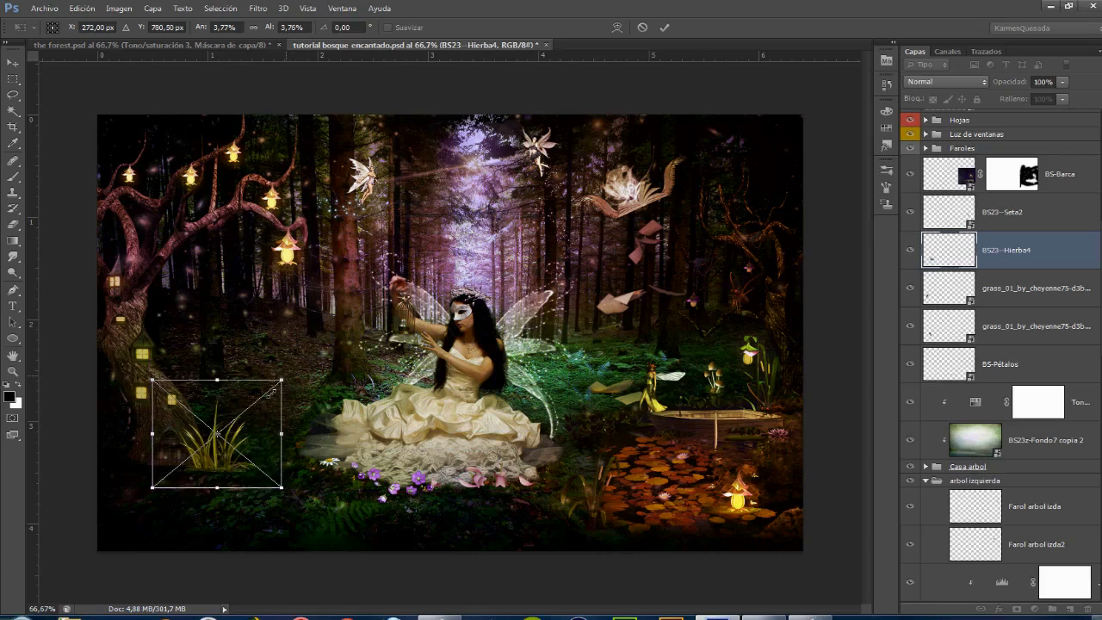
drag(285, 377, 209, 455)
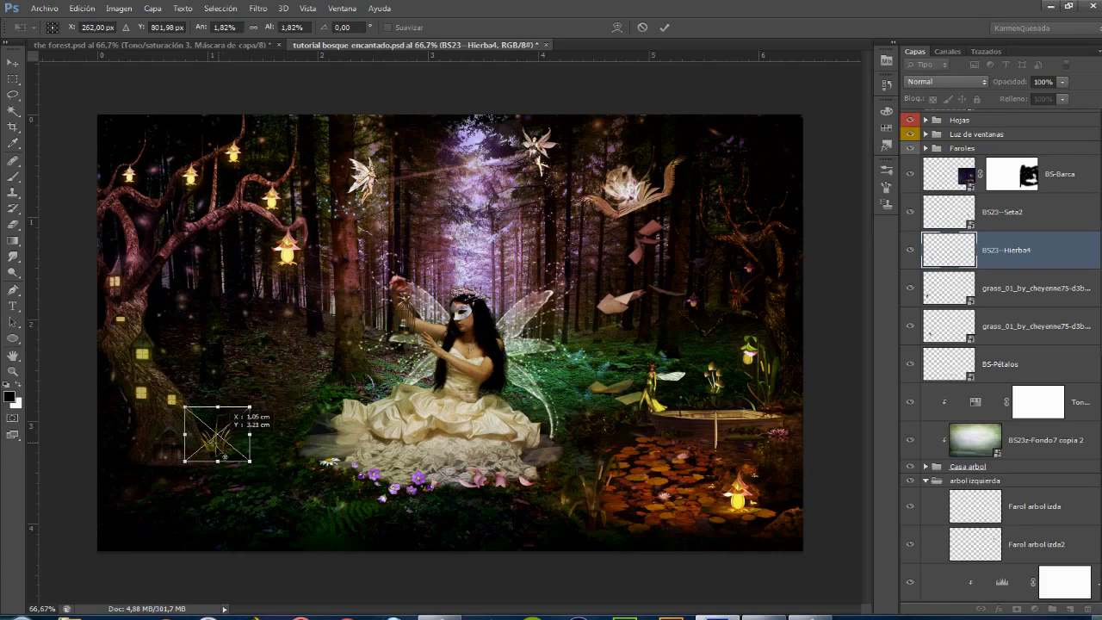
key(ctrl+1)
drag(403, 362, 595, 302)
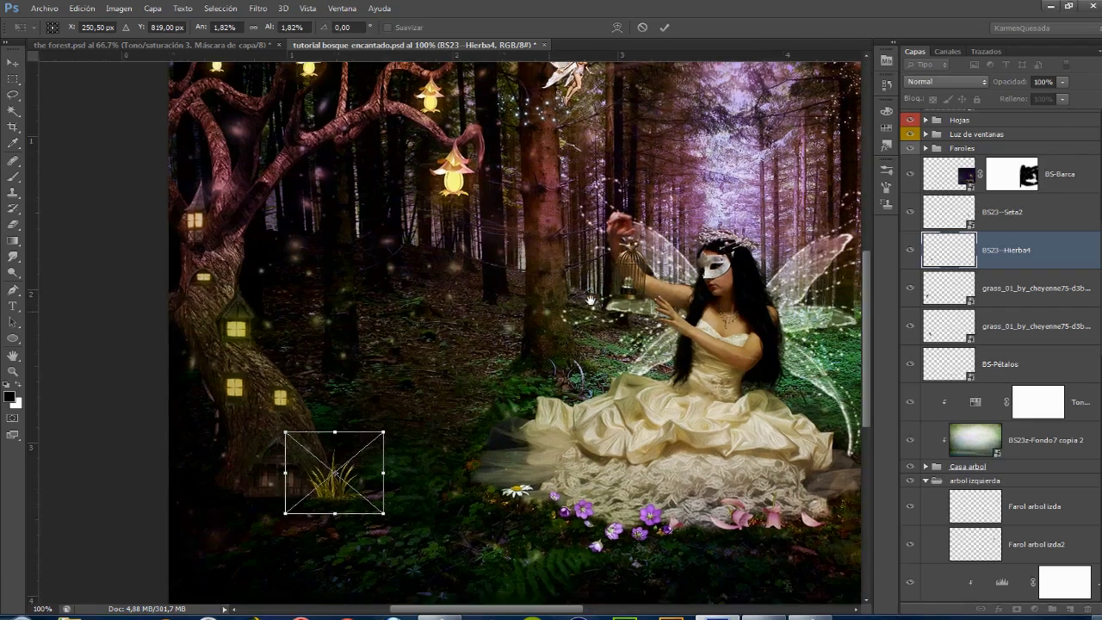
drag(396, 437, 375, 440)
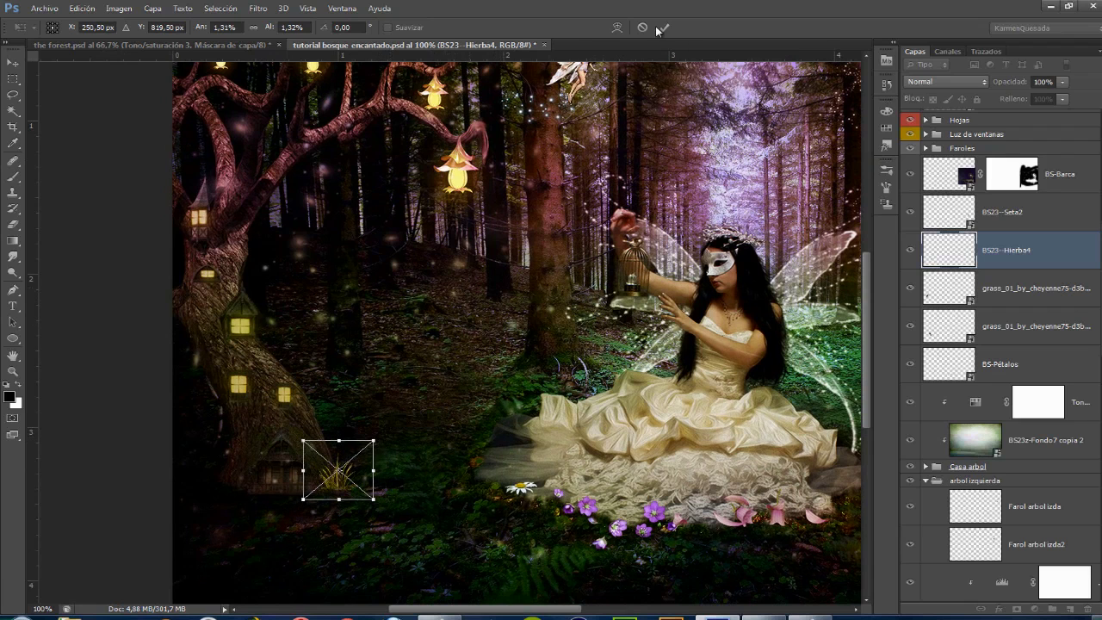
key(Return)
Duplicate the tuft to the left of the door and resize both tufts slightly smaller.
drag(337, 492, 236, 493)
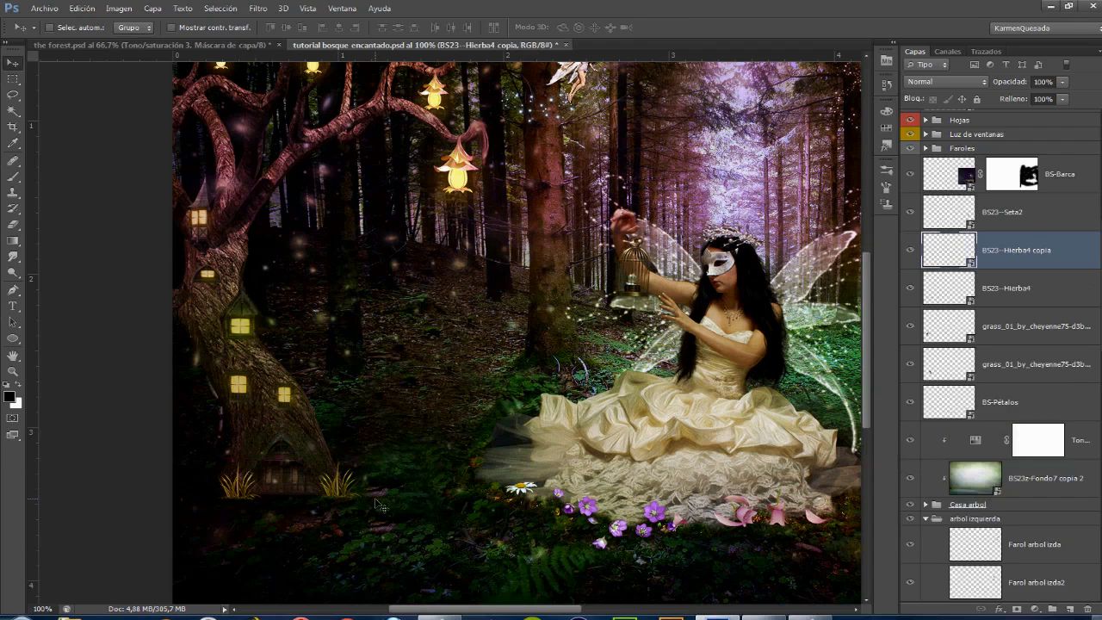
key(ctrl+t)
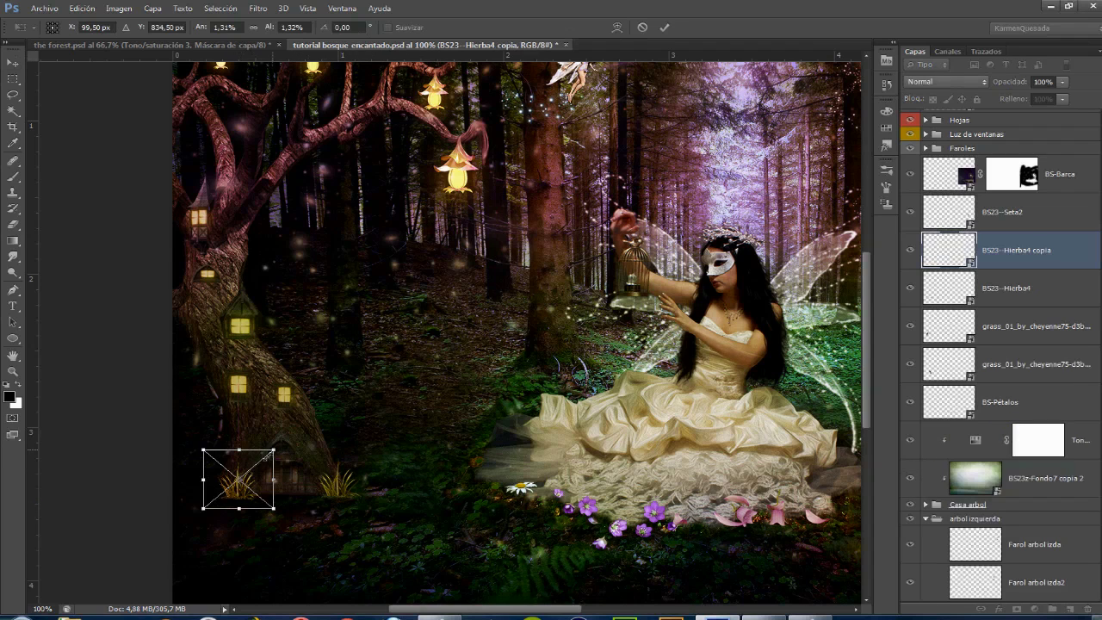
drag(273, 450, 265, 456)
click(665, 28)
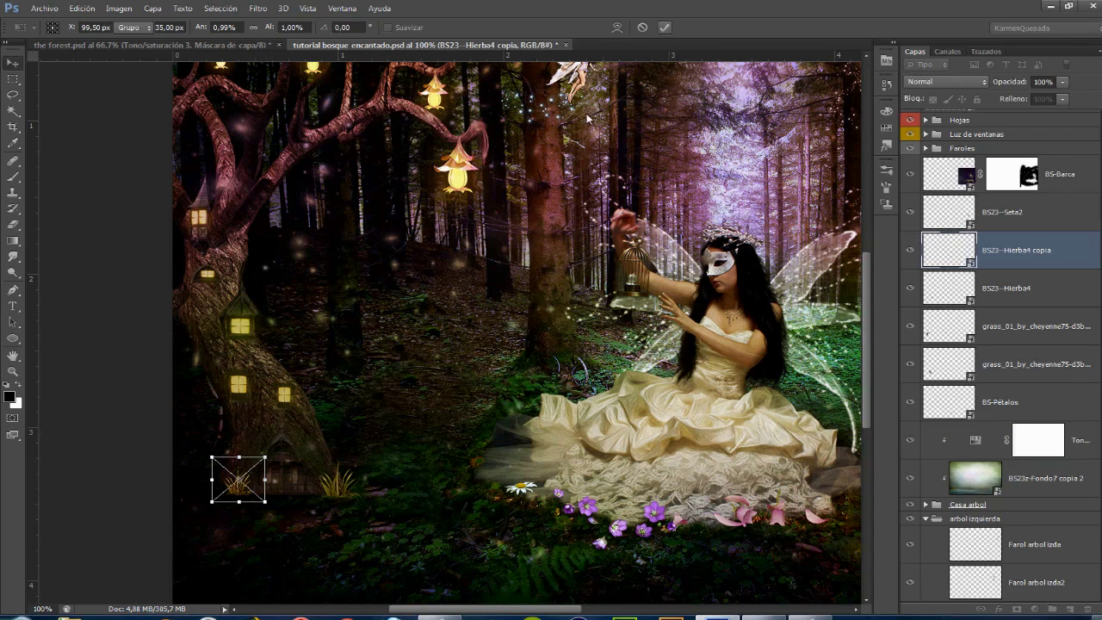
key(alt+bracketleft)
key(ctrl+t)
drag(376, 447, 366, 457)
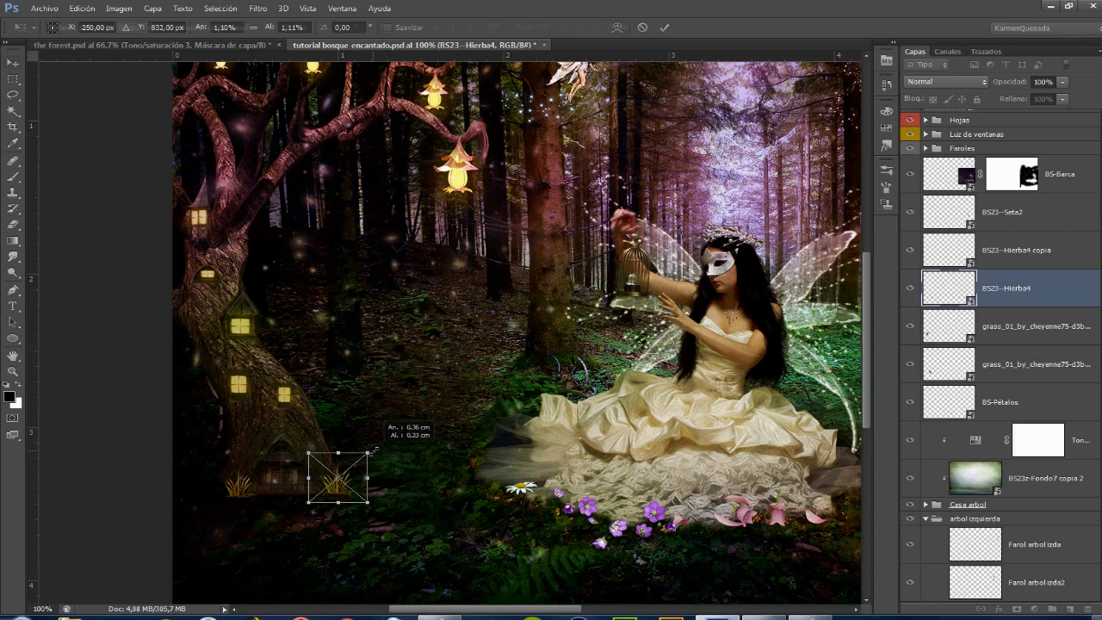
key(Return)
Blend both Hierba4 tufts with Subexponer color at 86% opacity.
key(alt+shift+bracketright)
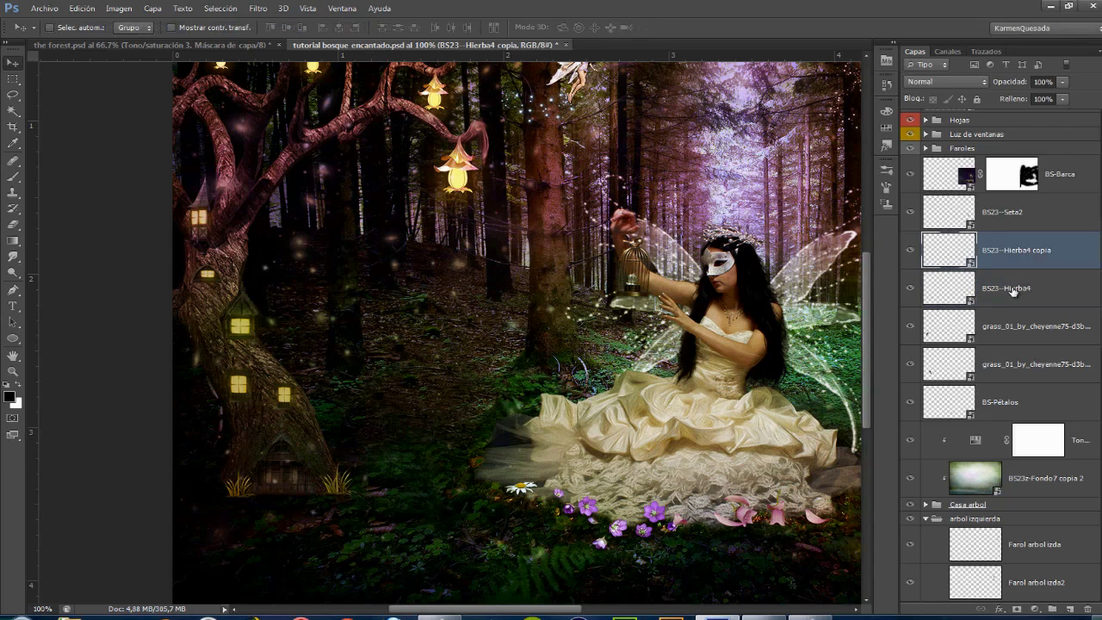
click(944, 81)
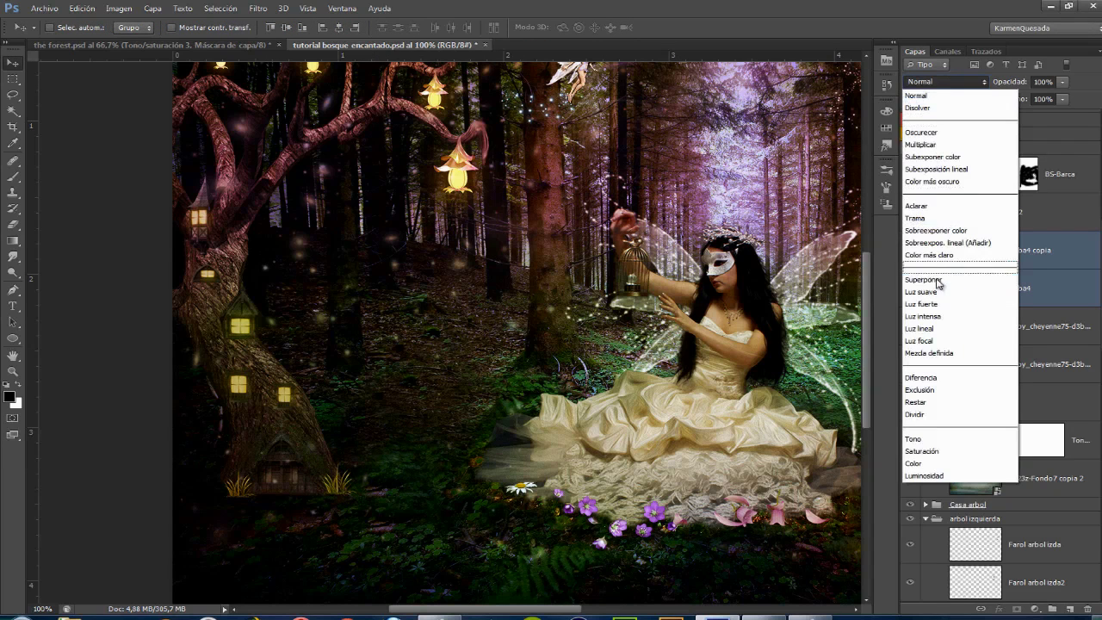
click(930, 159)
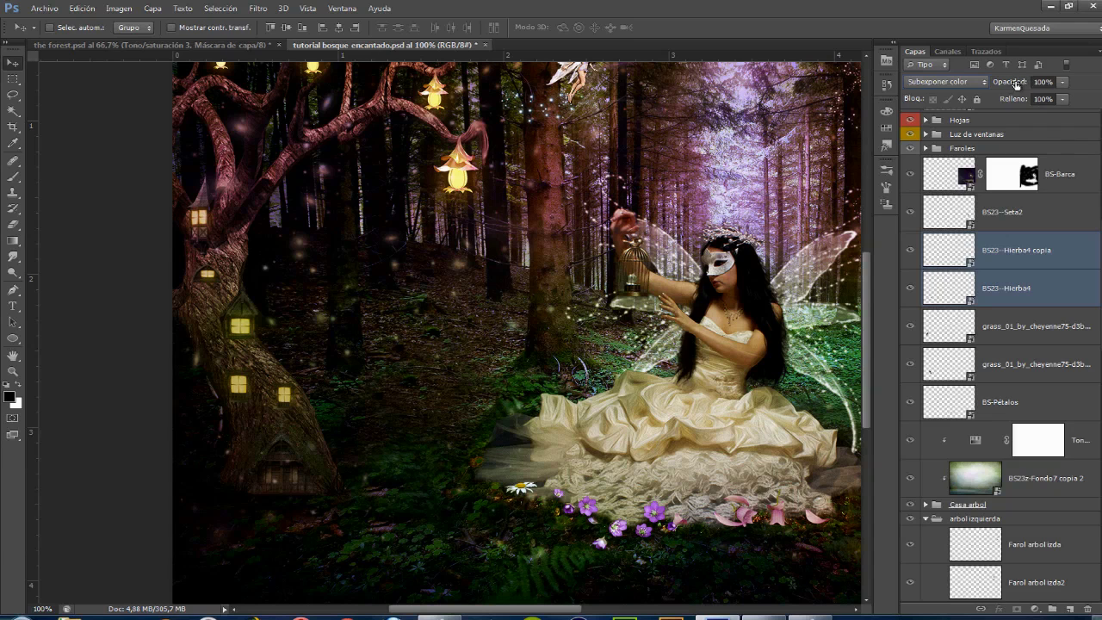
mouse_move(1021, 100)
mouse_down()
mouse_move(1012, 101)
mouse_move(1014, 84)
mouse_up()
Rasterize both grass_01 layers and rename one to musgo izdo.
scroll(456, 290, up, 5)
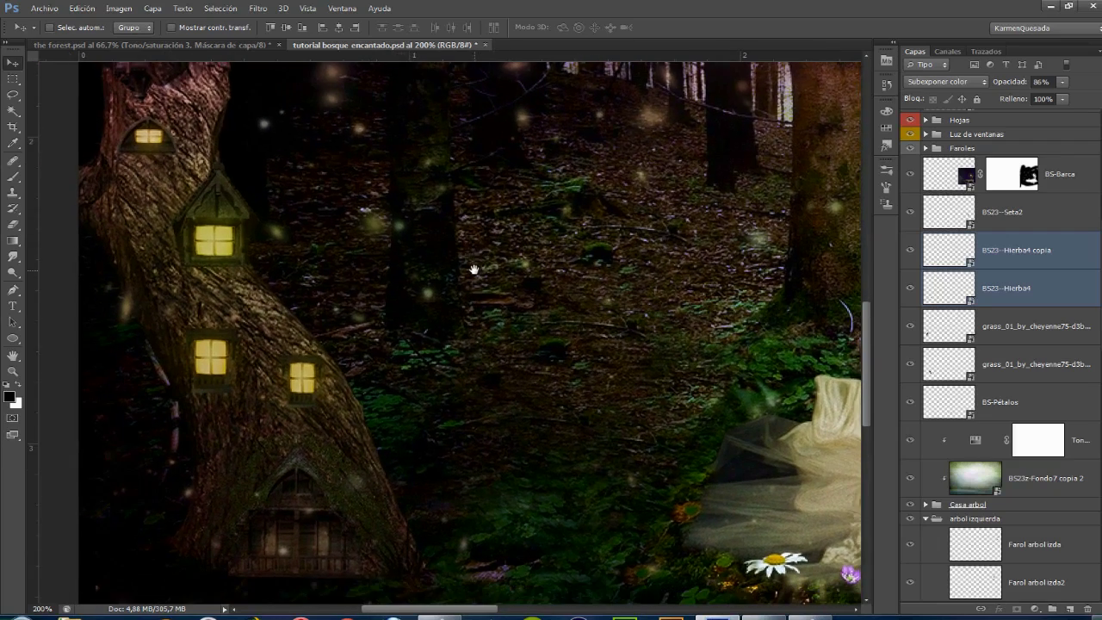
drag(474, 269, 482, 251)
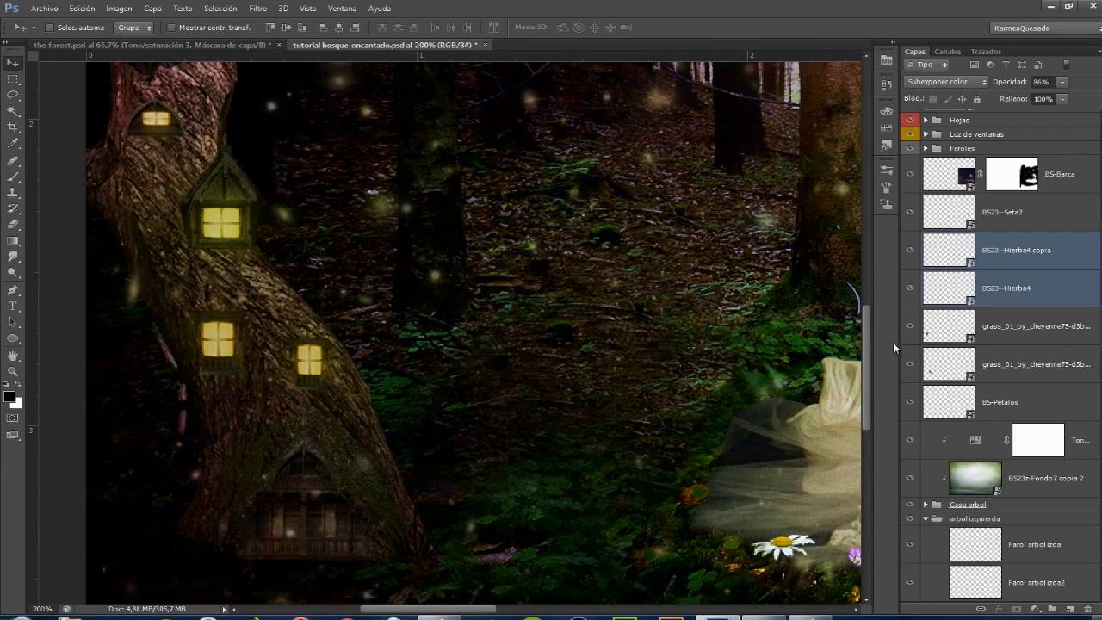
click(1020, 365)
right_click(1004, 364)
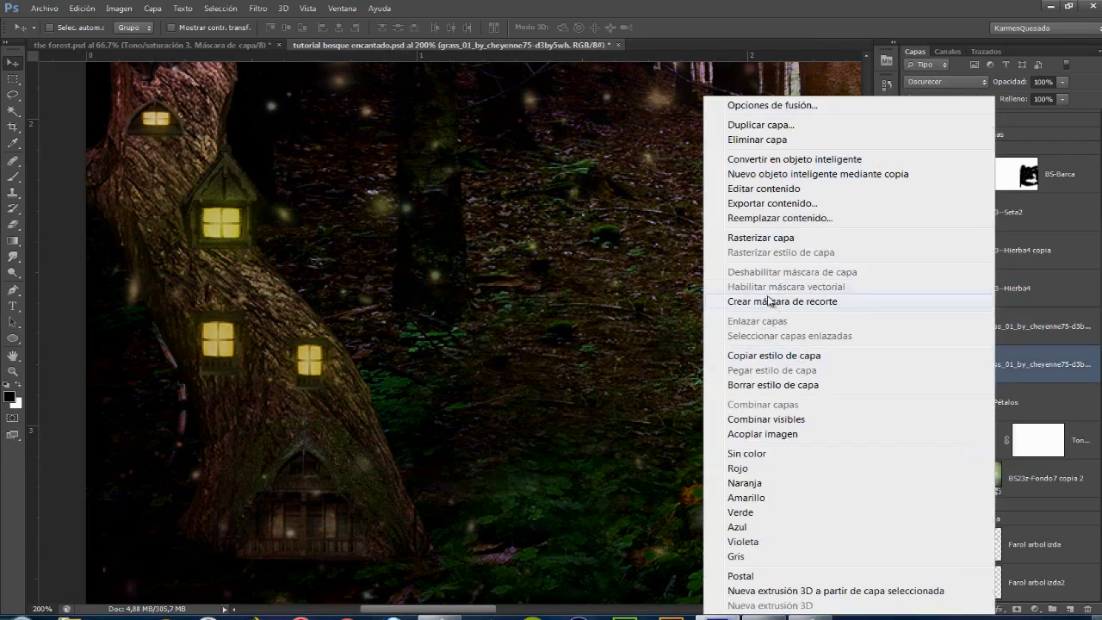
click(752, 237)
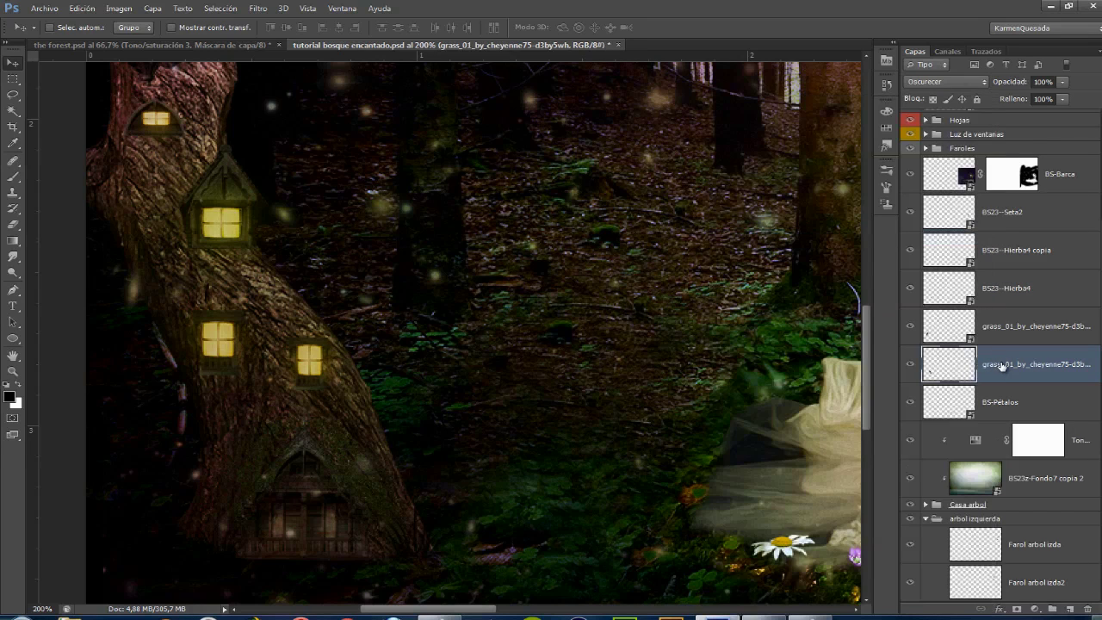
right_click(949, 327)
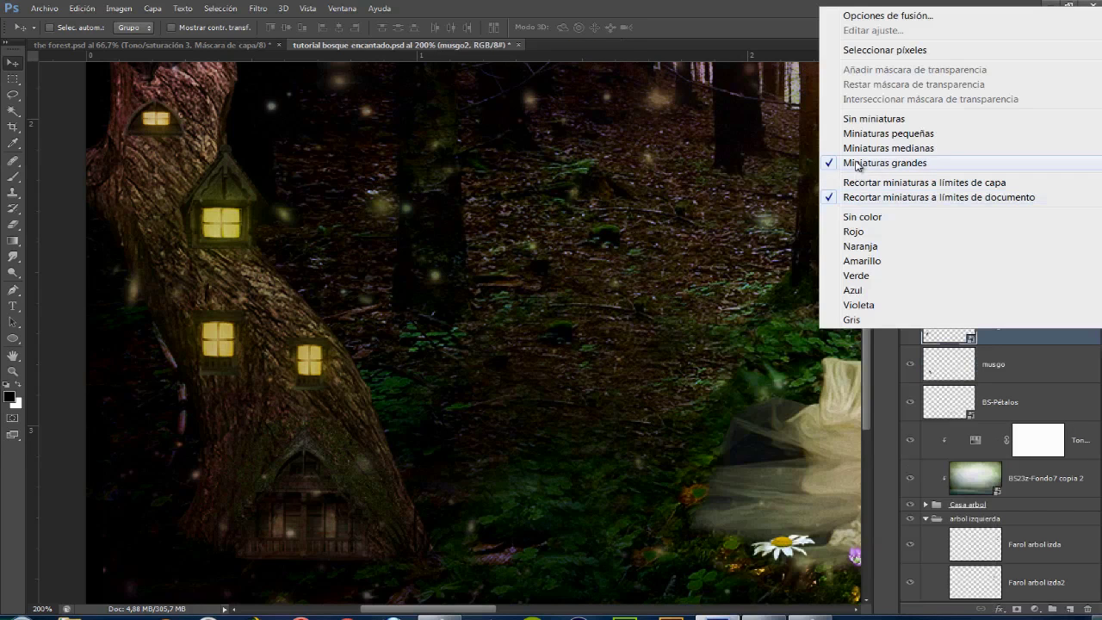
right_click(1034, 335)
click(775, 238)
double_click(1003, 327)
text(musgo izdo)
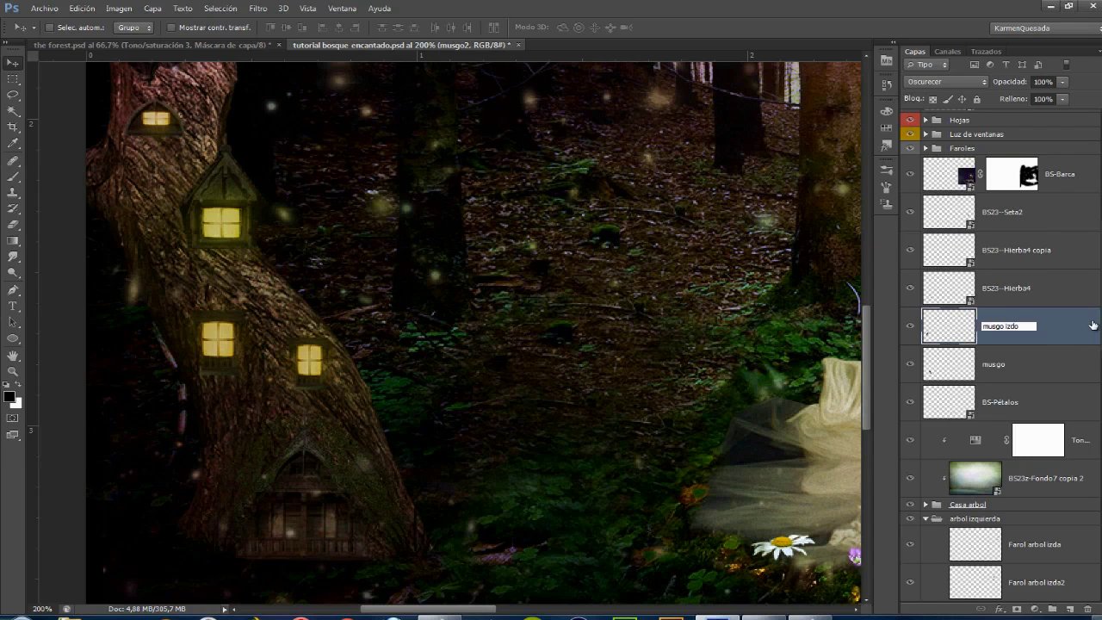
click(1033, 364)
Set an 11 px clone brush, sample moss near the lower door, and add a new layer Capa 25.
click(13, 191)
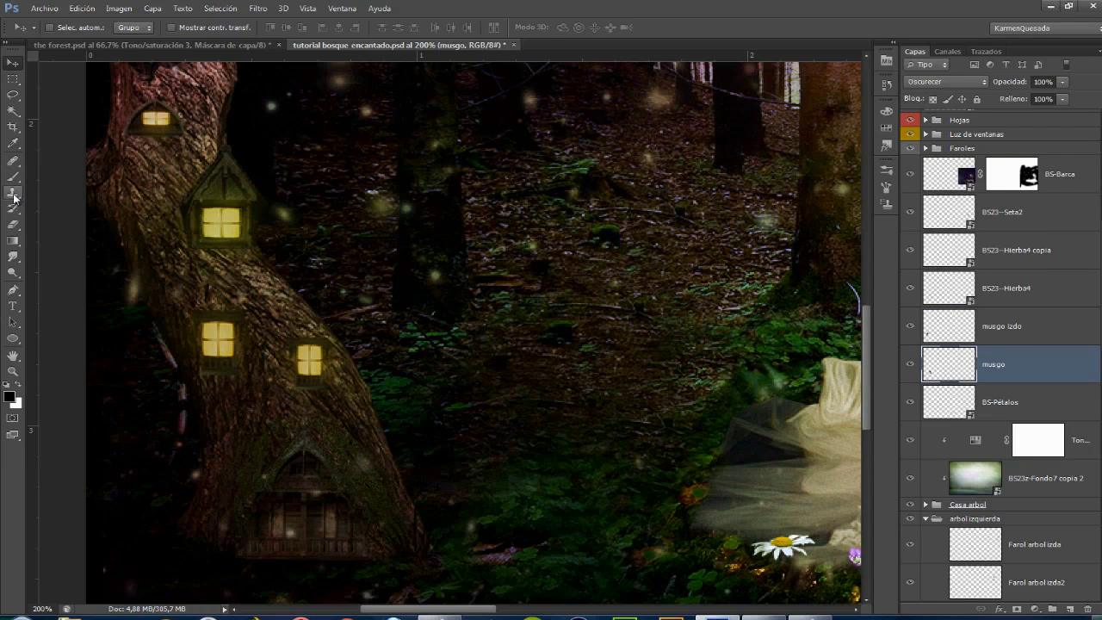
drag(234, 379, 216, 379)
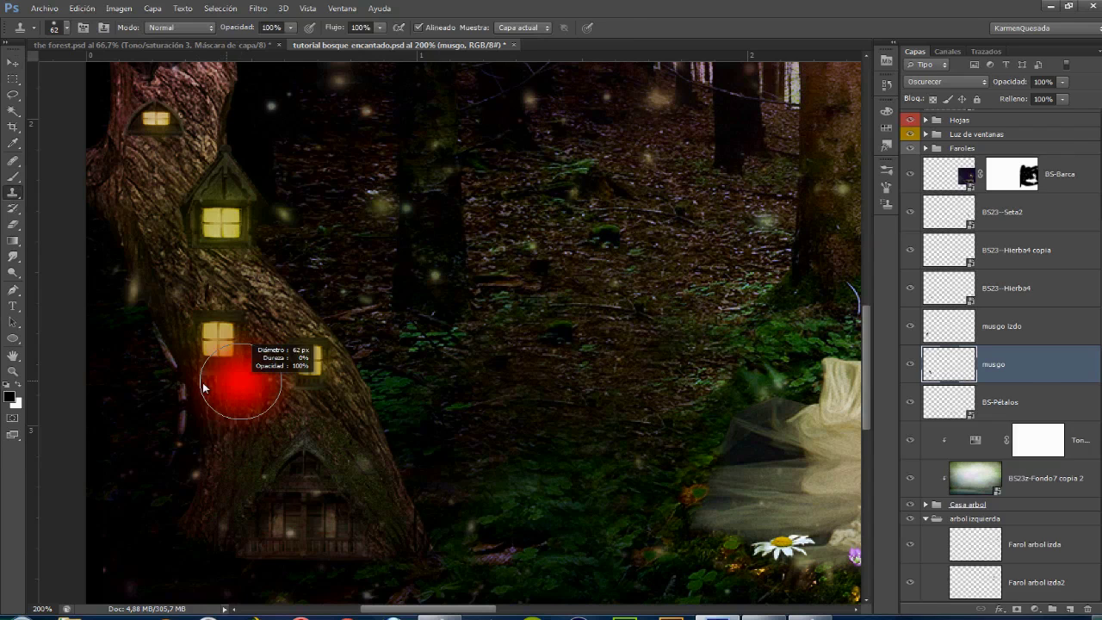
key(alt+bracketright)
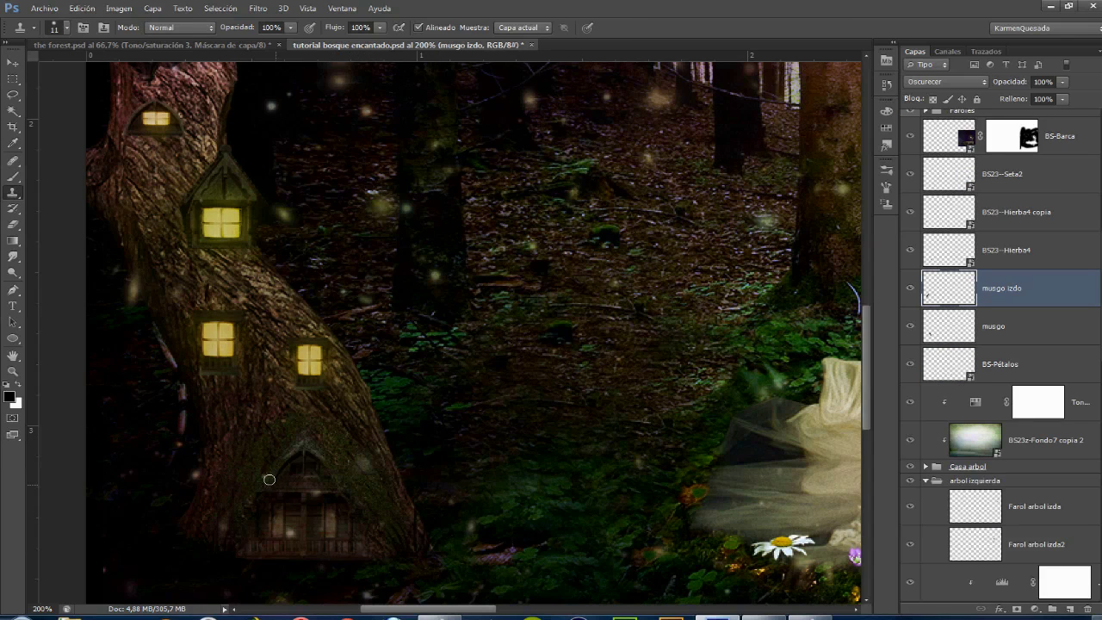
key(alt)
click(301, 479)
click(1072, 608)
click(1014, 365)
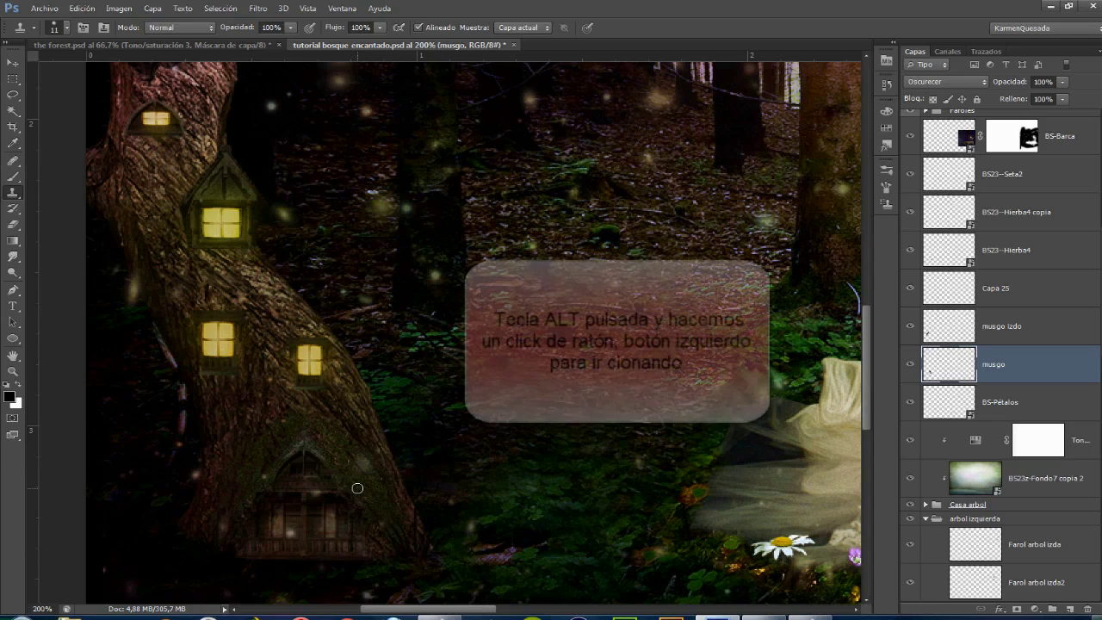
click(988, 295)
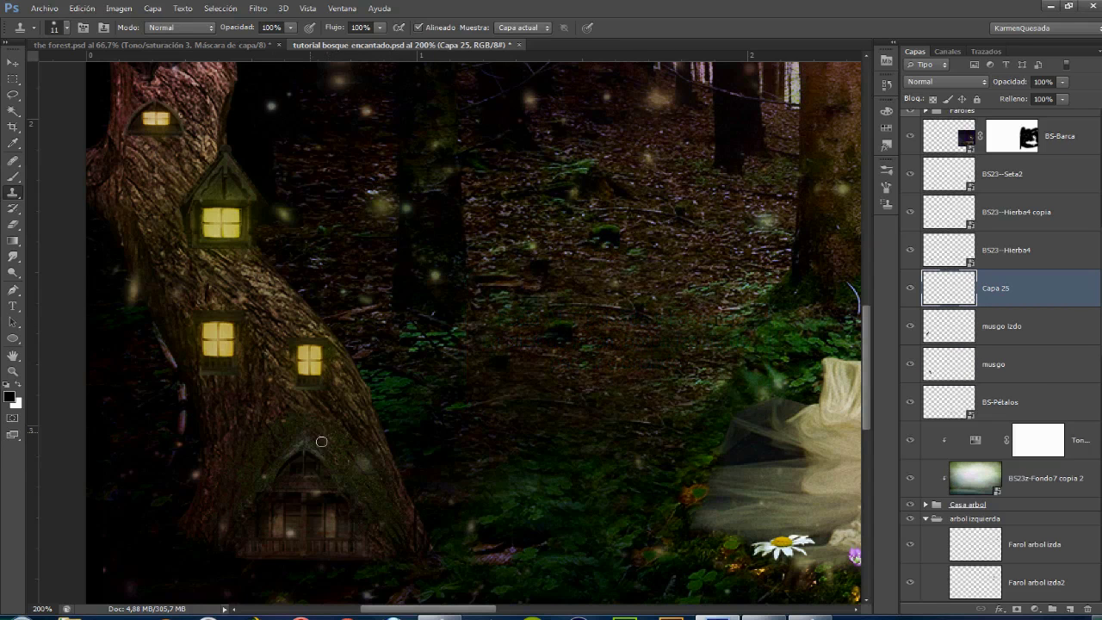
Colour-code the musgo layer yellow and musgo izdo orange.
click(1000, 365)
right_click(1002, 370)
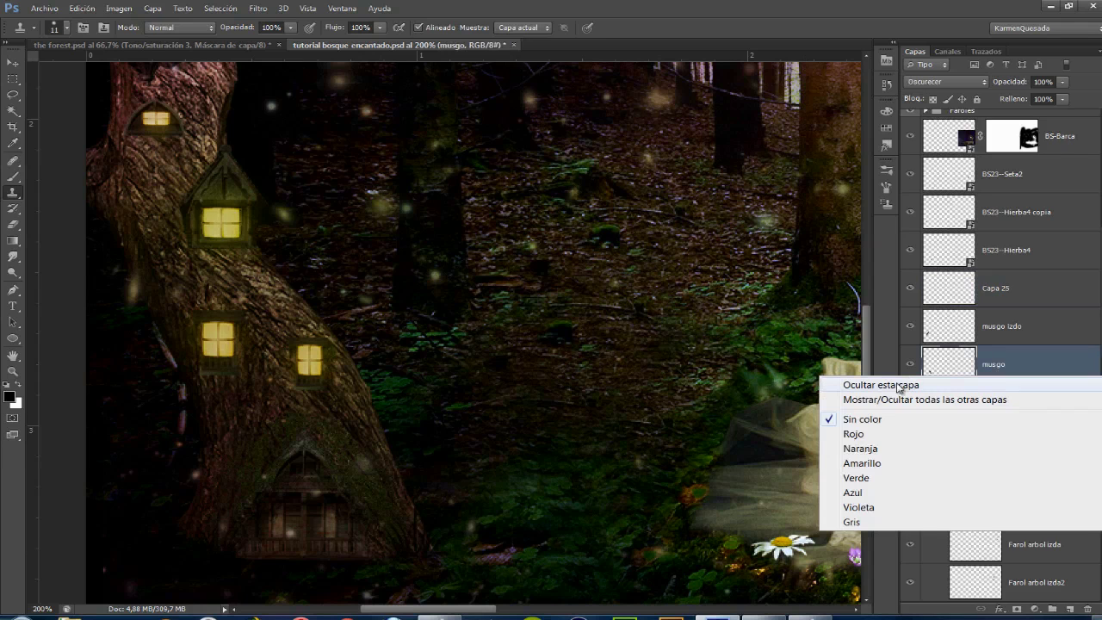
click(852, 465)
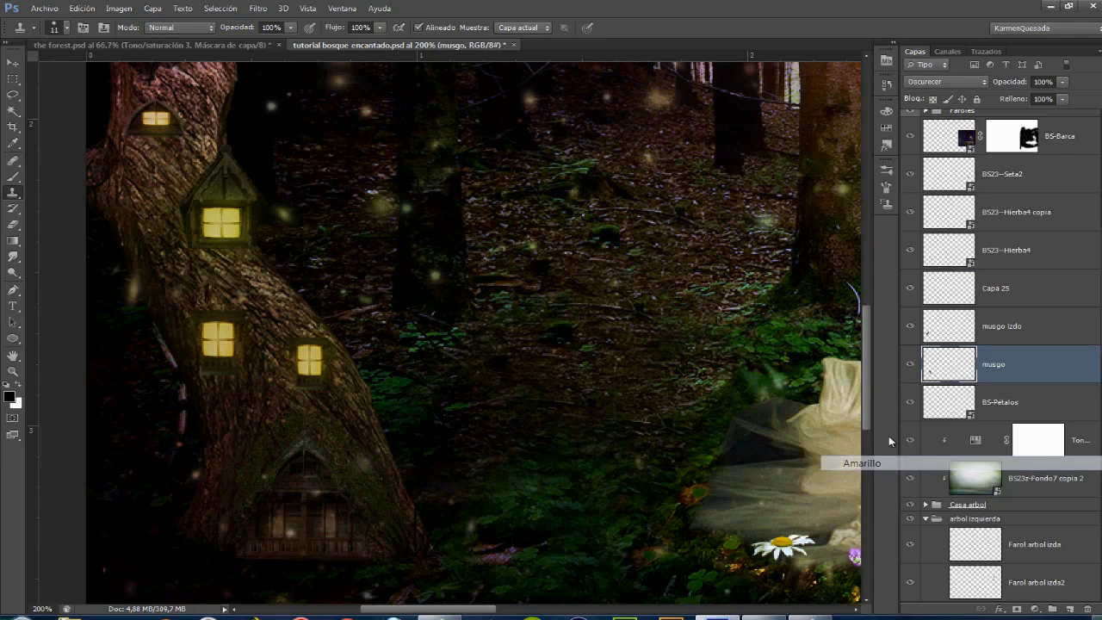
right_click(911, 335)
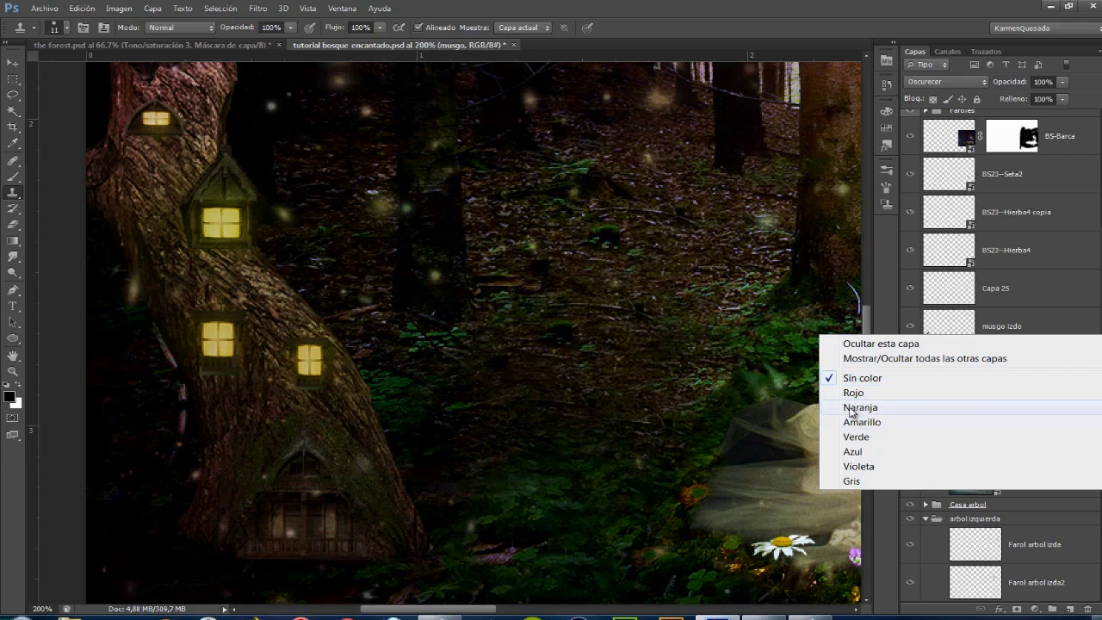
click(857, 407)
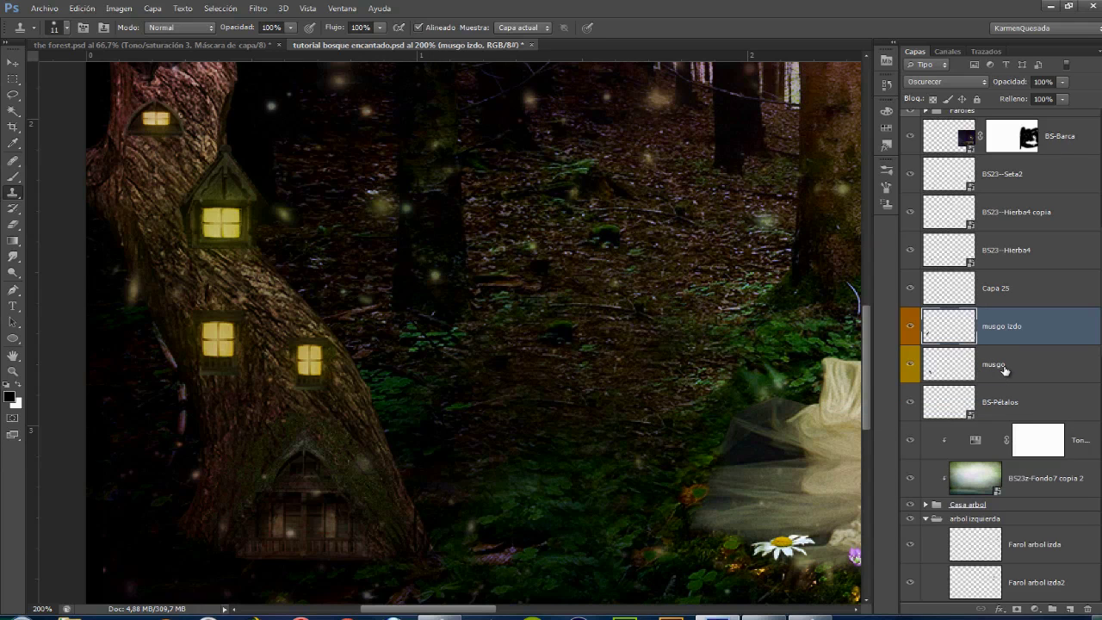
Compare with musgo's blend mode and set Capa 25 to Oscurecer.
click(1004, 369)
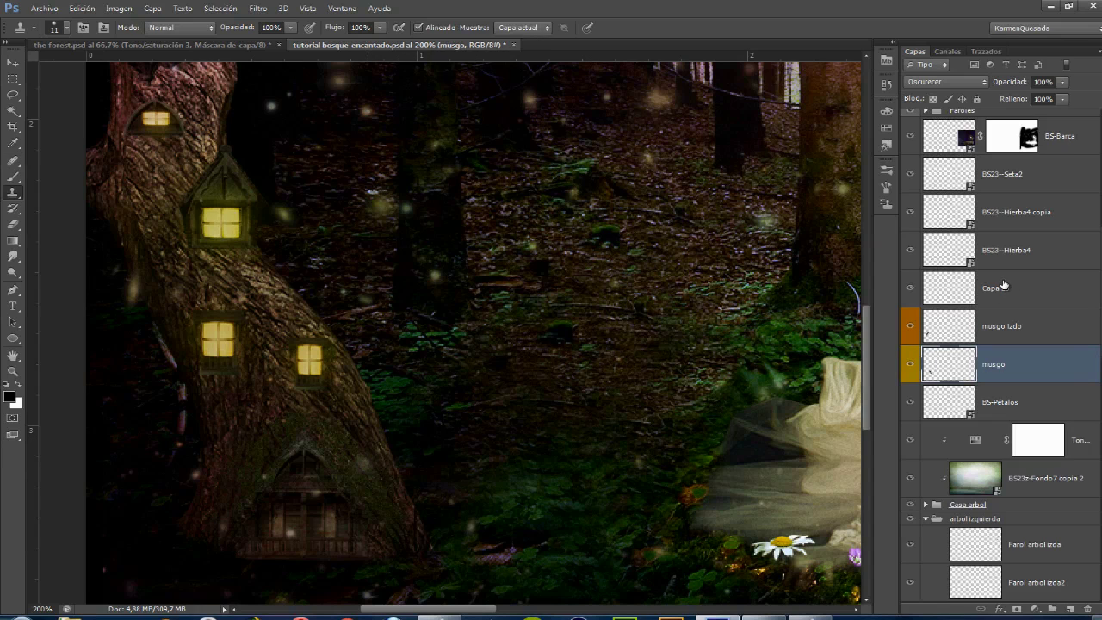
click(990, 295)
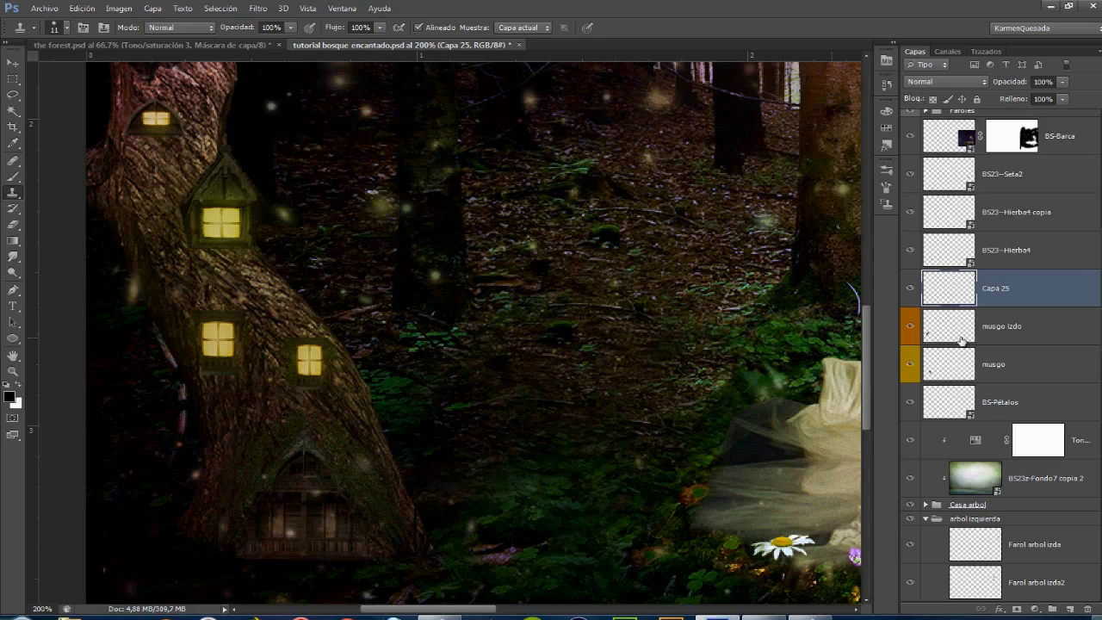
click(1008, 367)
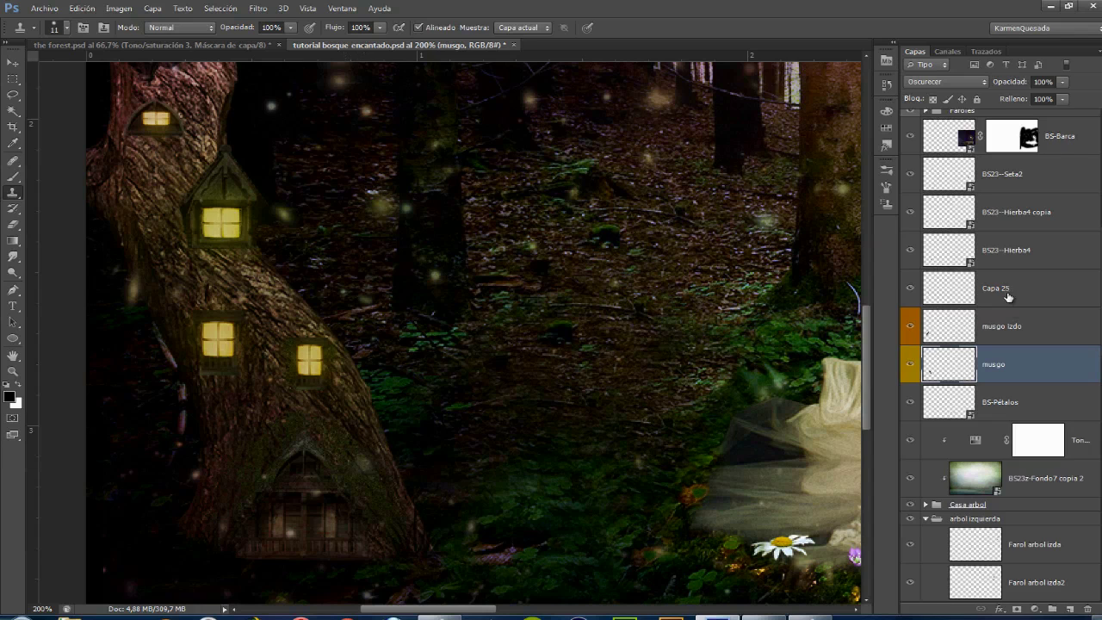
click(1008, 292)
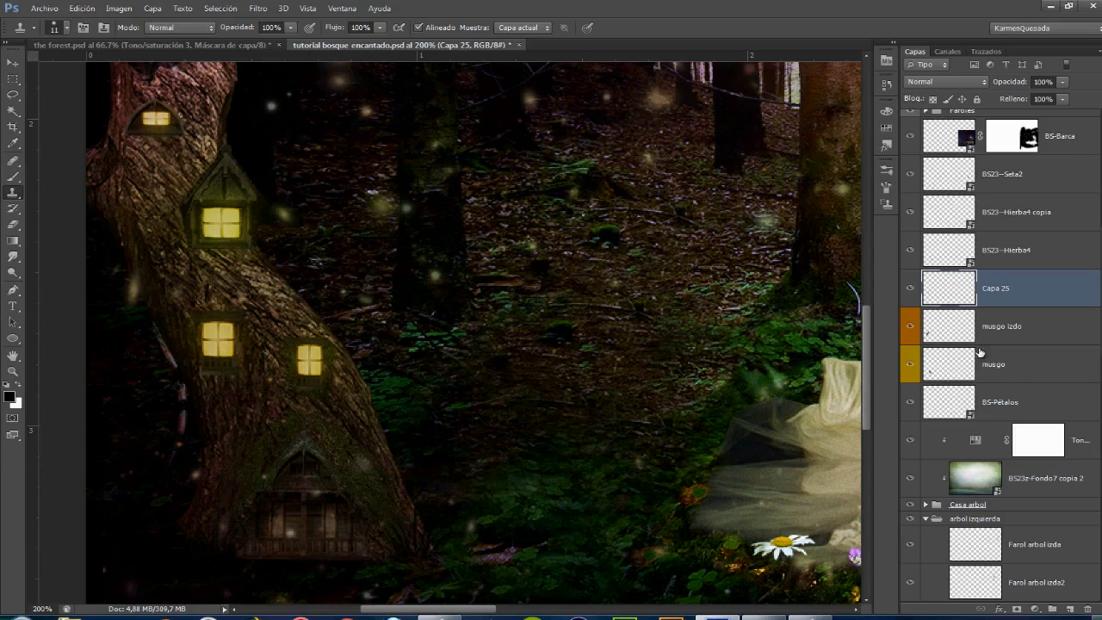
click(1005, 370)
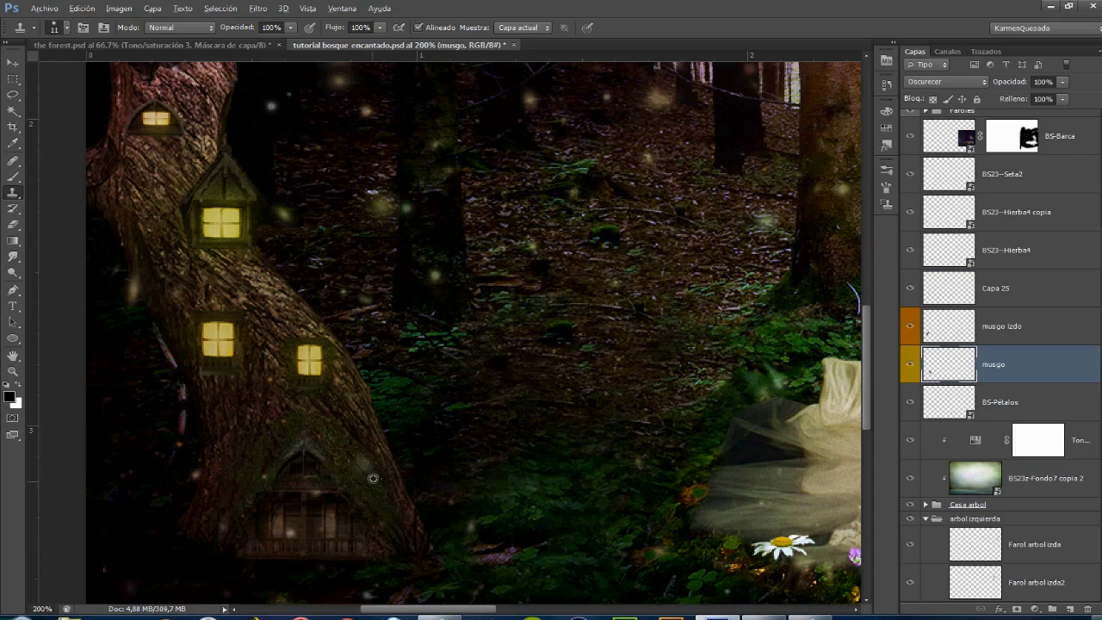
click(1018, 281)
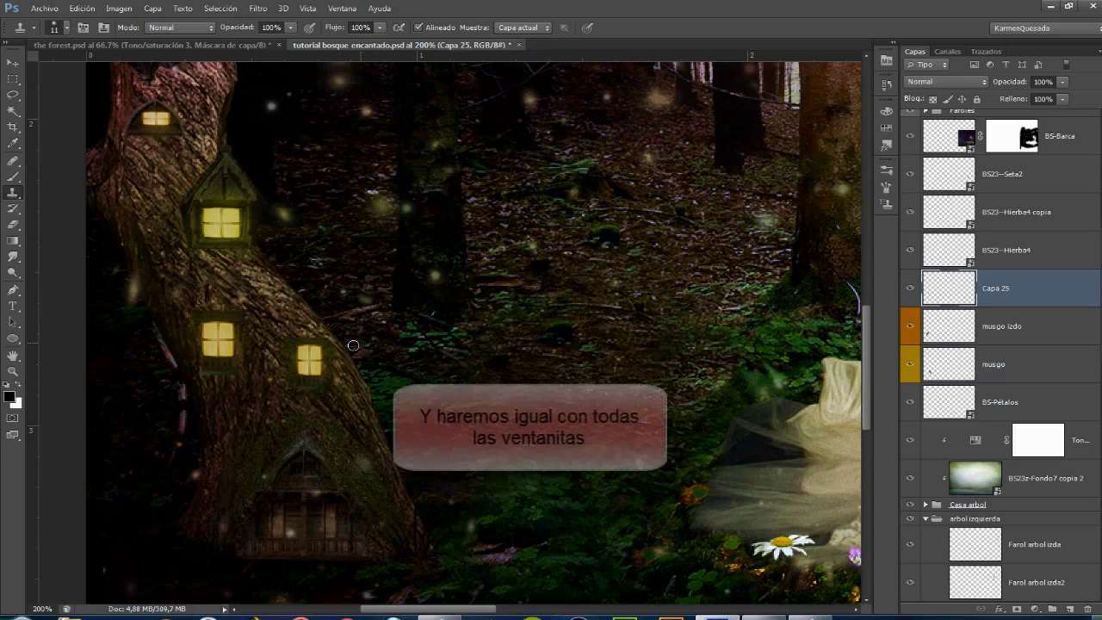
click(951, 82)
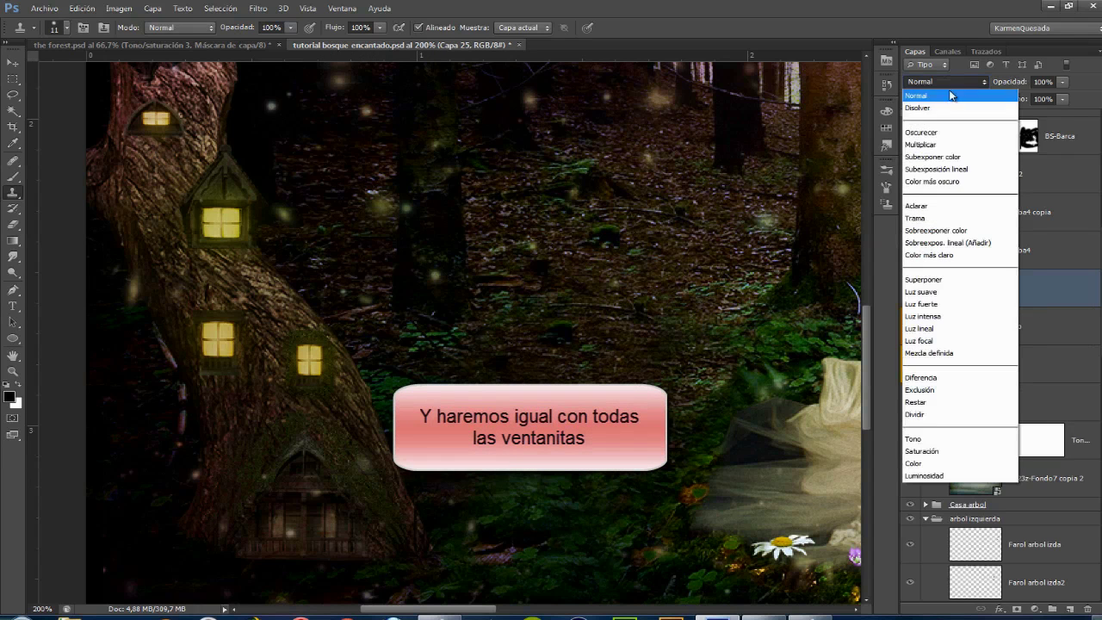
click(940, 131)
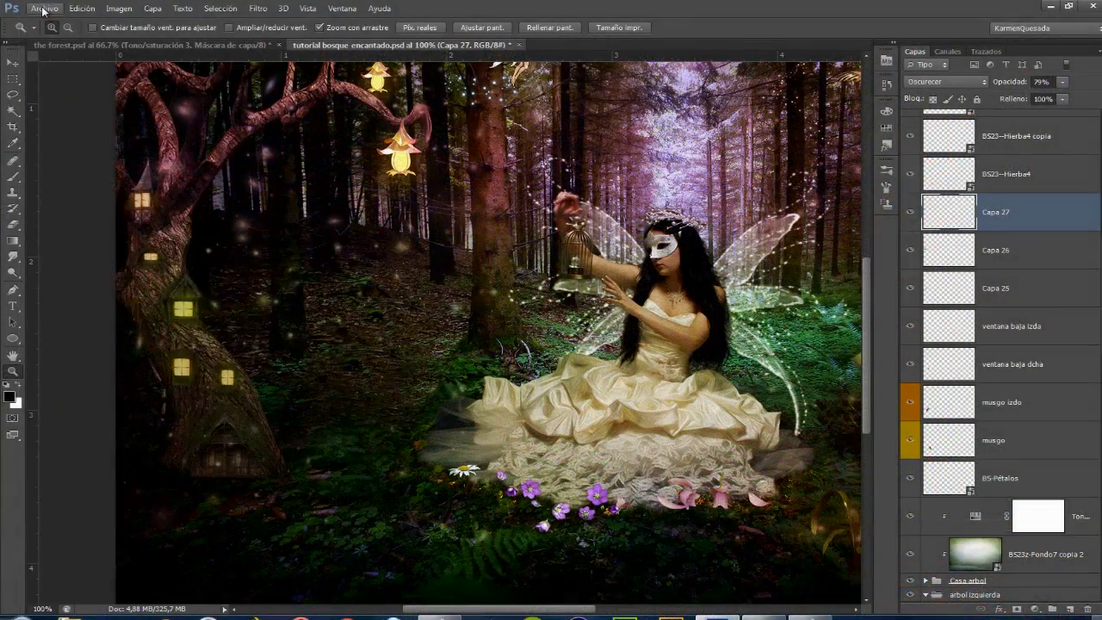
Open Camino.jpg as its own document.
click(44, 8)
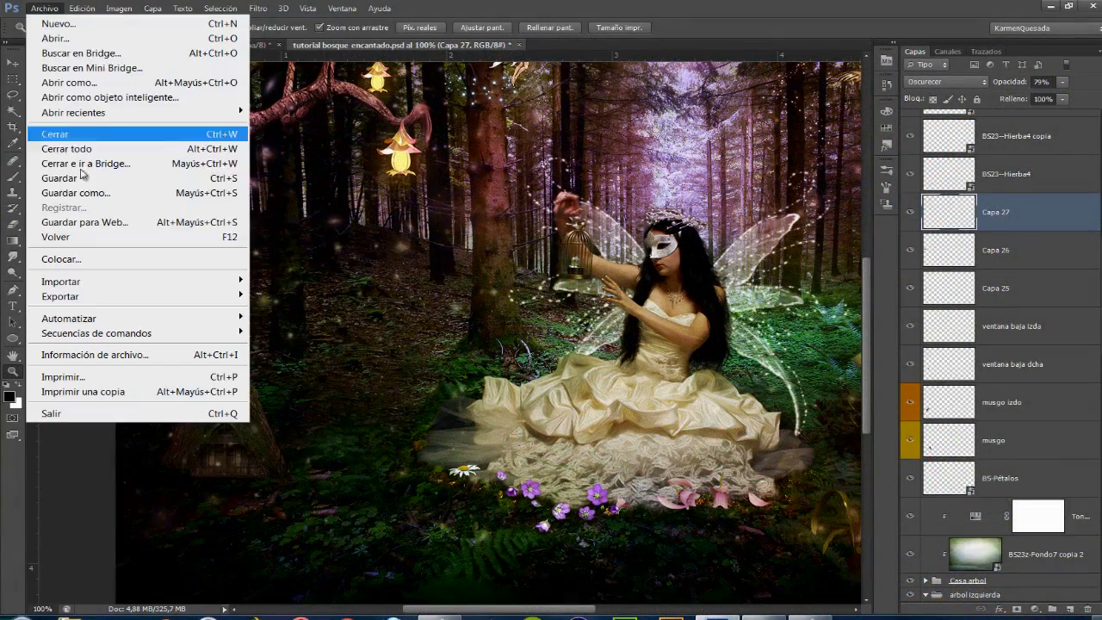
click(69, 38)
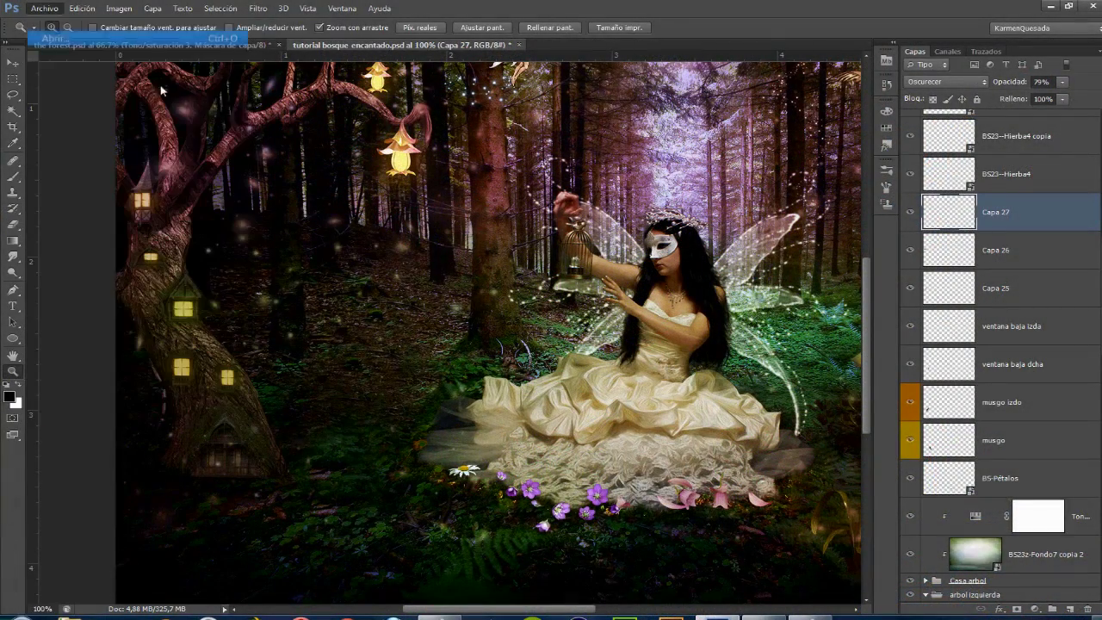
click(642, 297)
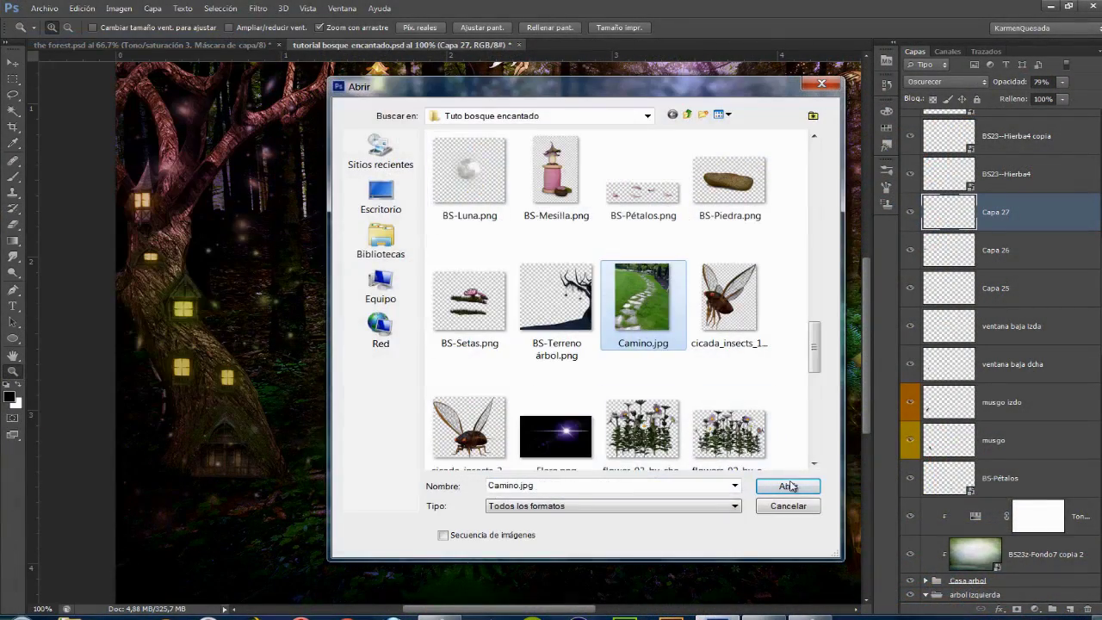
click(789, 487)
Lasso the stone path and move it into the forest composite's lower left.
key(l)
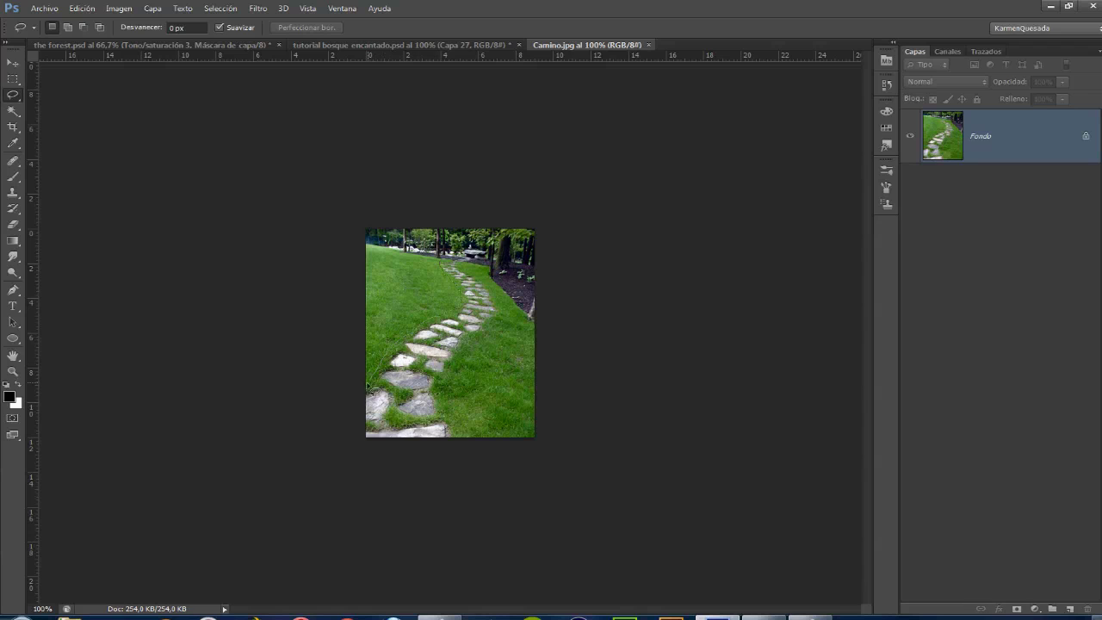
drag(369, 389, 363, 440)
mouse_move(385, 443)
mouse_down()
mouse_move(440, 447)
mouse_move(497, 297)
mouse_up()
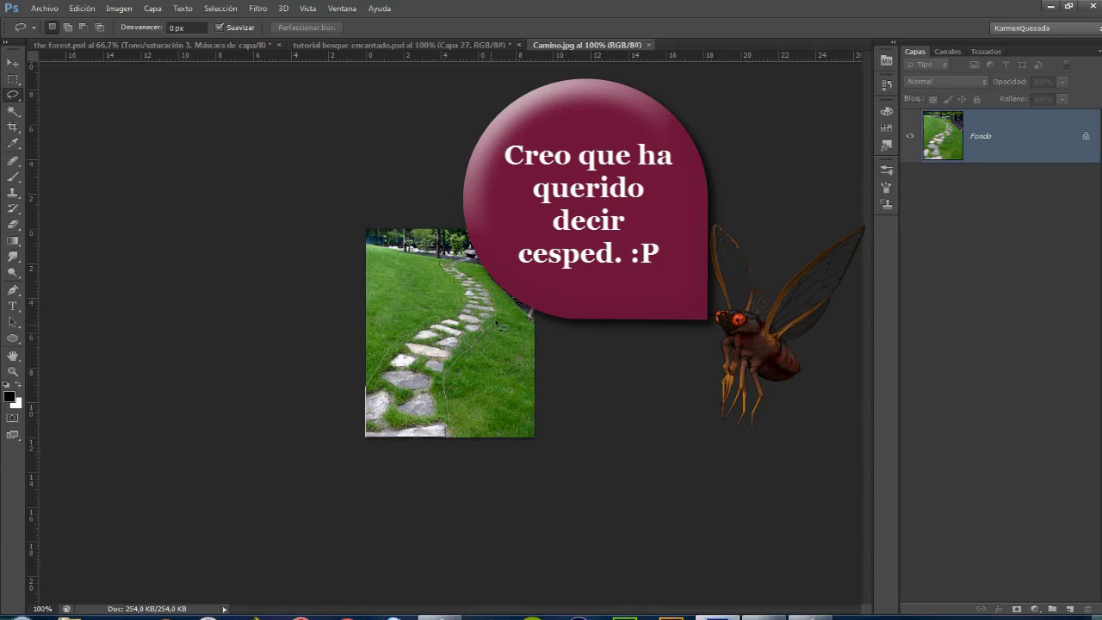
key(v)
mouse_move(449, 256)
mouse_down()
mouse_move(335, 71)
mouse_move(266, 412)
mouse_move(209, 542)
mouse_up()
Erase the path's edges and rename its layer Camino.
scroll(246, 400, down, 2)
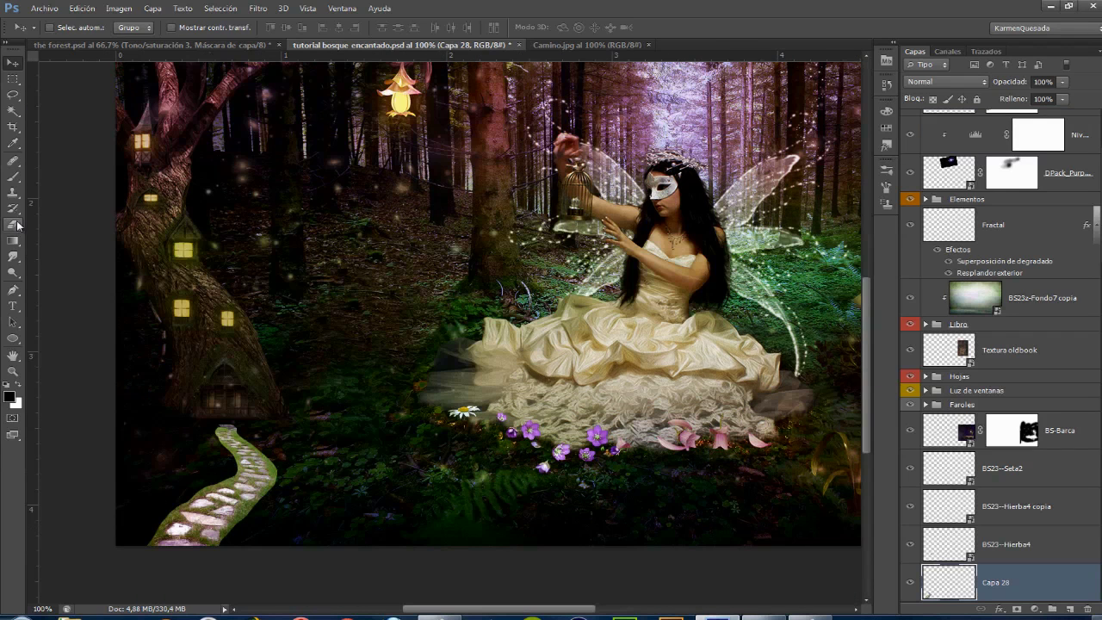
key(e)
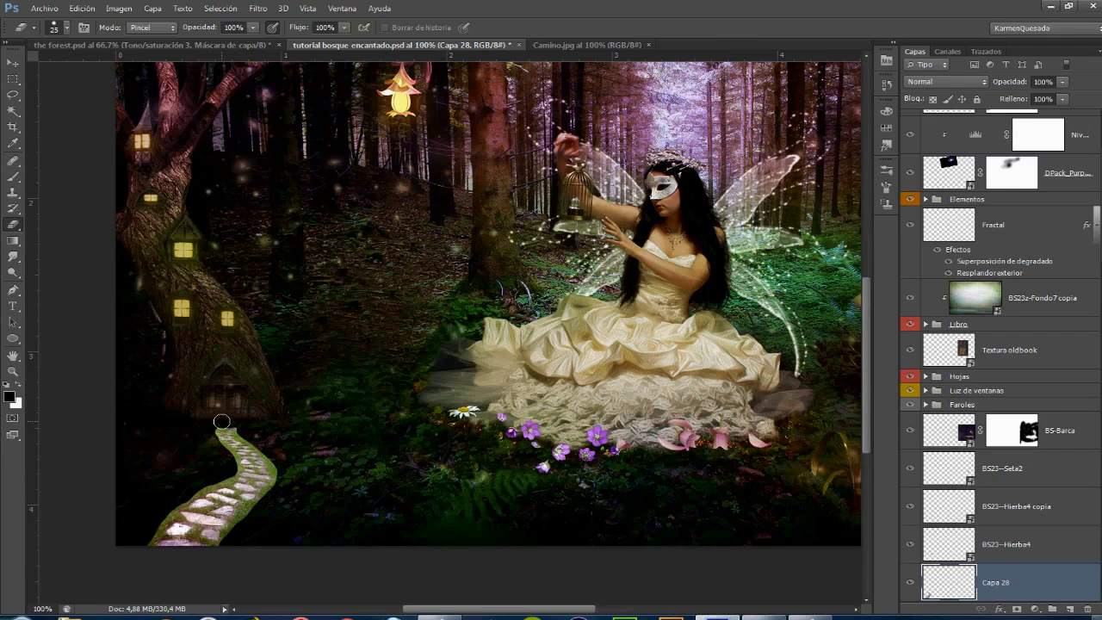
key(v)
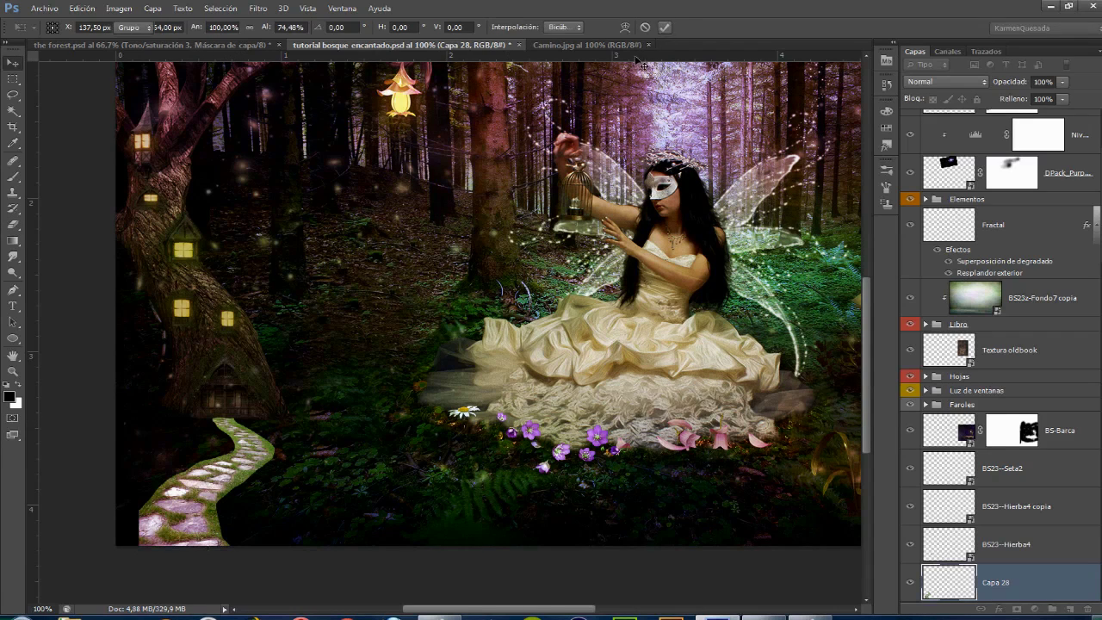
scroll(998, 345, down, 5)
double_click(999, 240)
text(Camino)
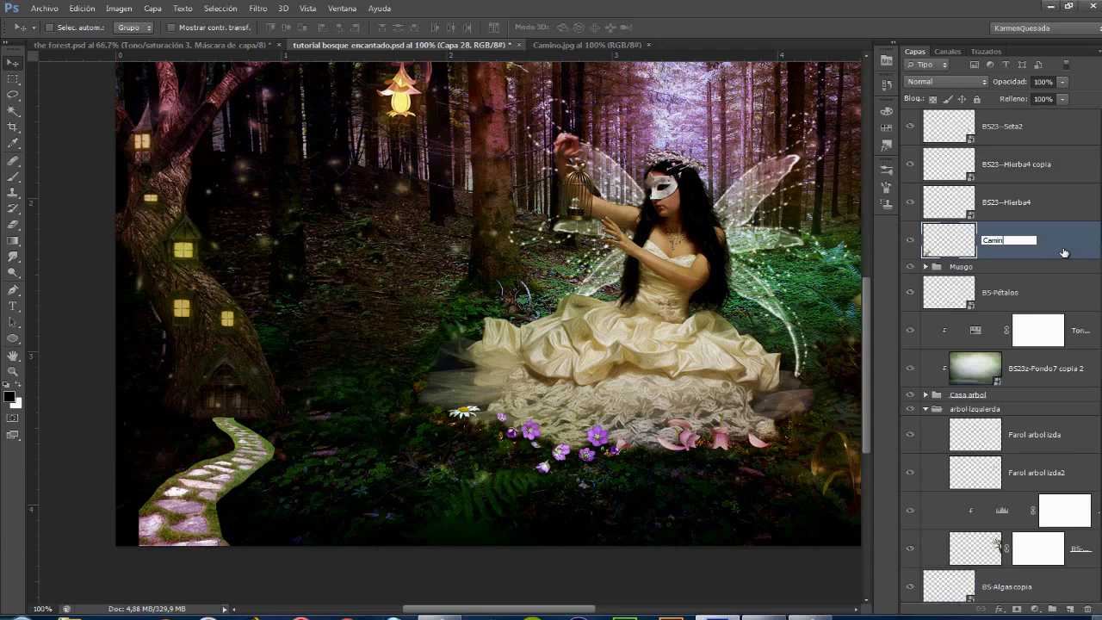
key(Return)
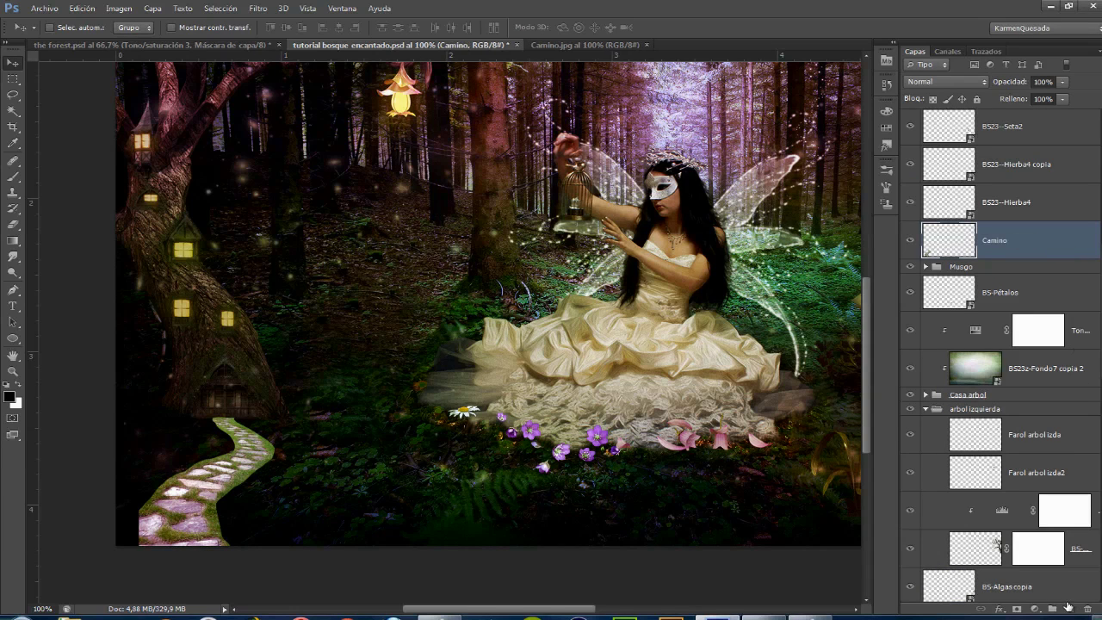
click(1037, 611)
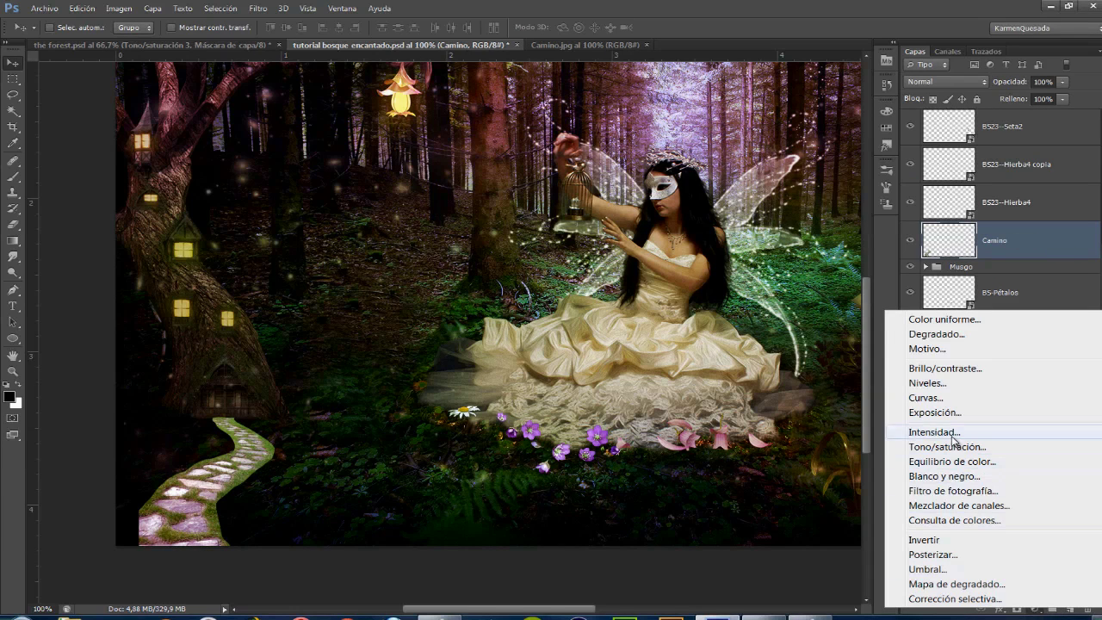
Darken the path with a Levels adjustment clipped to Camino, inputs 116 and 0,73.
click(956, 382)
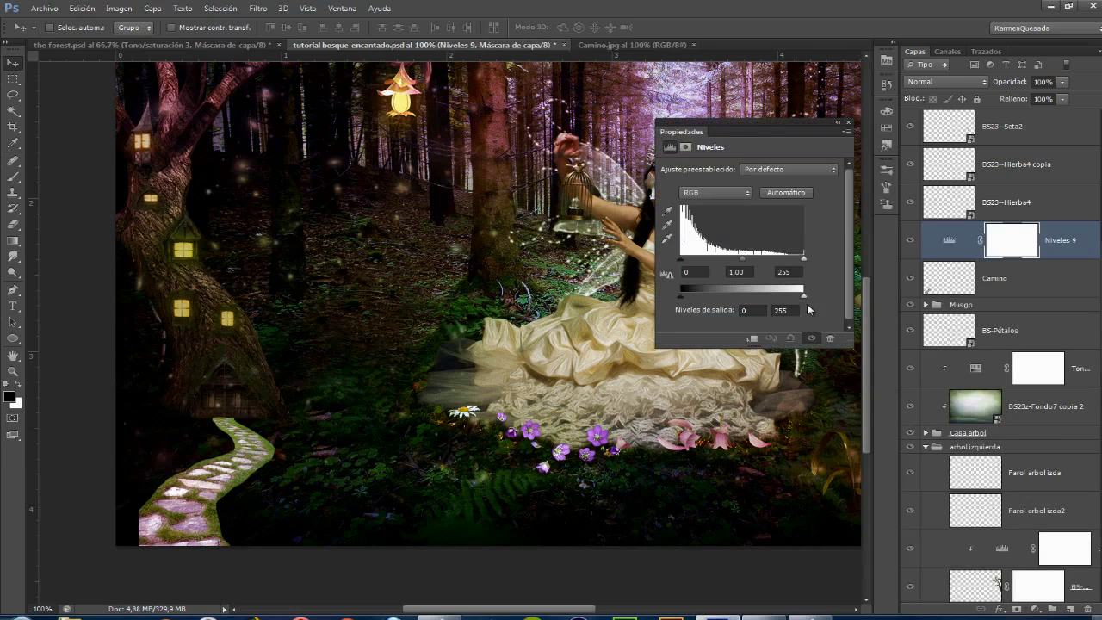
click(754, 338)
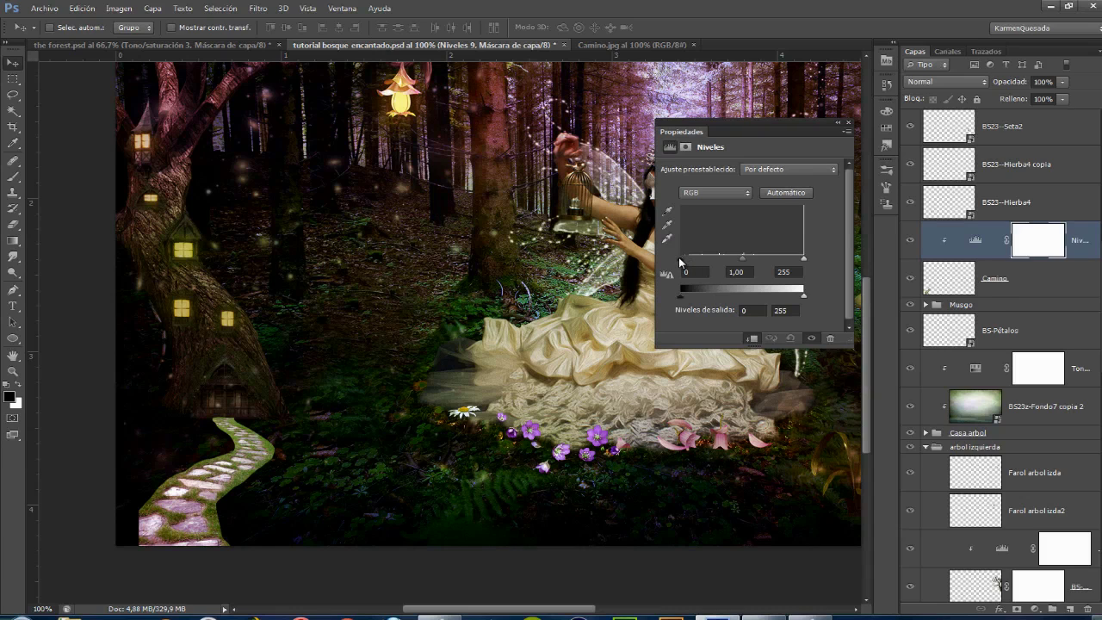
drag(681, 258, 718, 262)
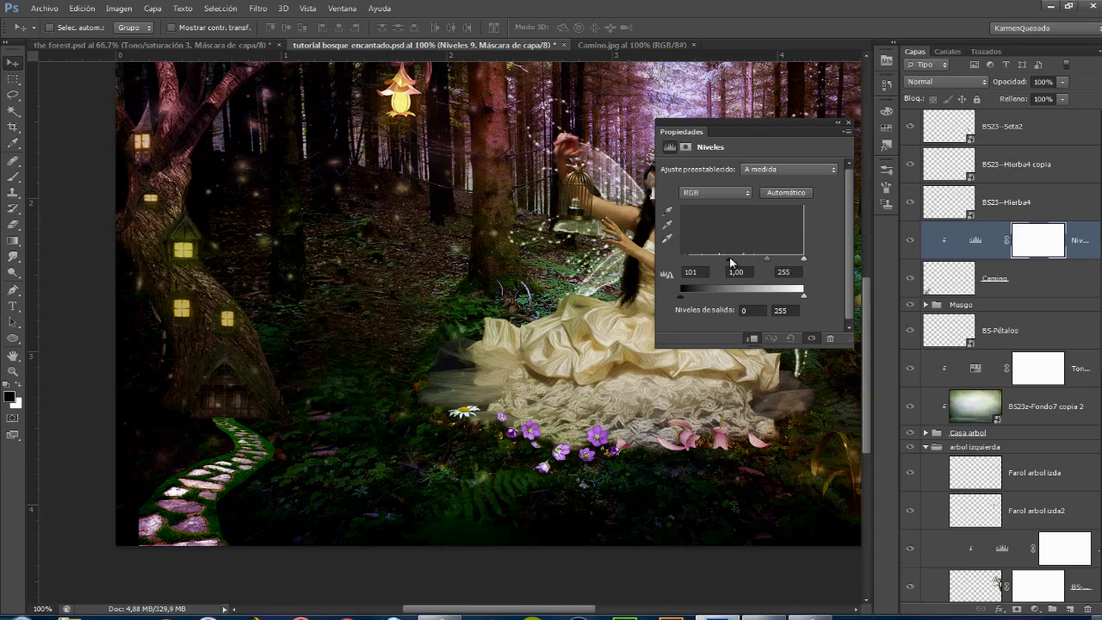
drag(735, 262, 844, 308)
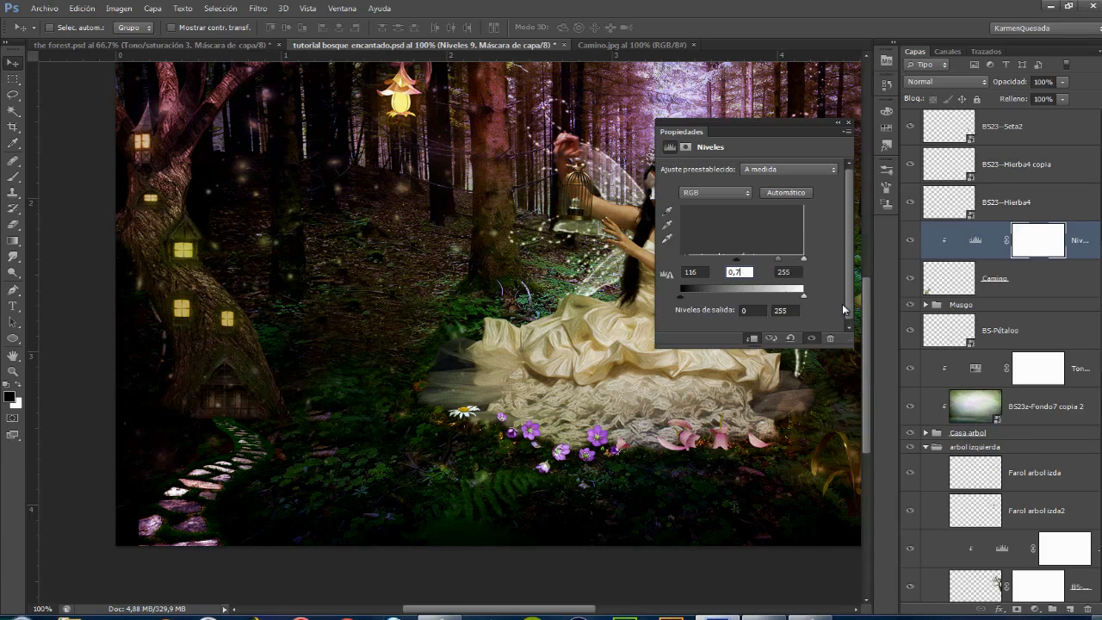
key(Down)
click(847, 125)
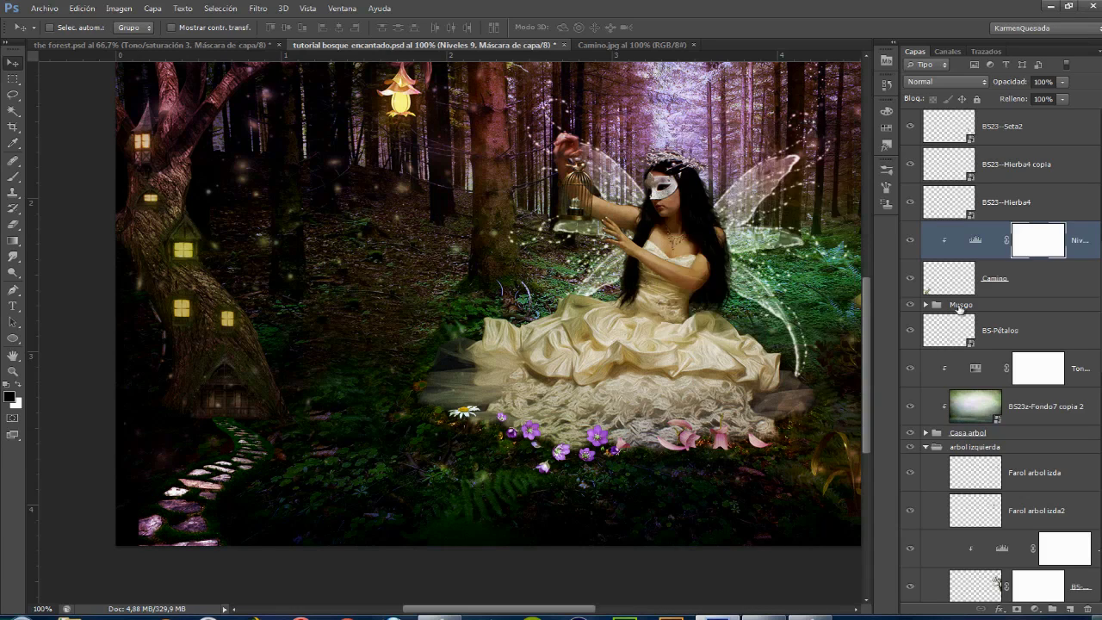
Add a clipped Hue/Saturation with Colorear, an olive-yellow tint and lower lightness.
click(1037, 612)
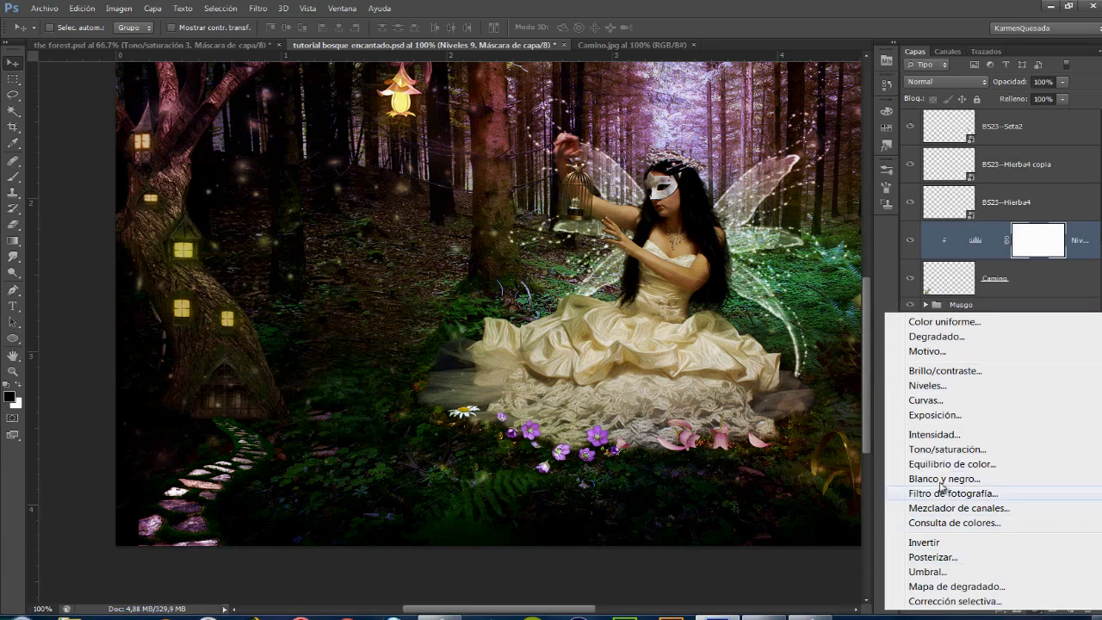
click(965, 451)
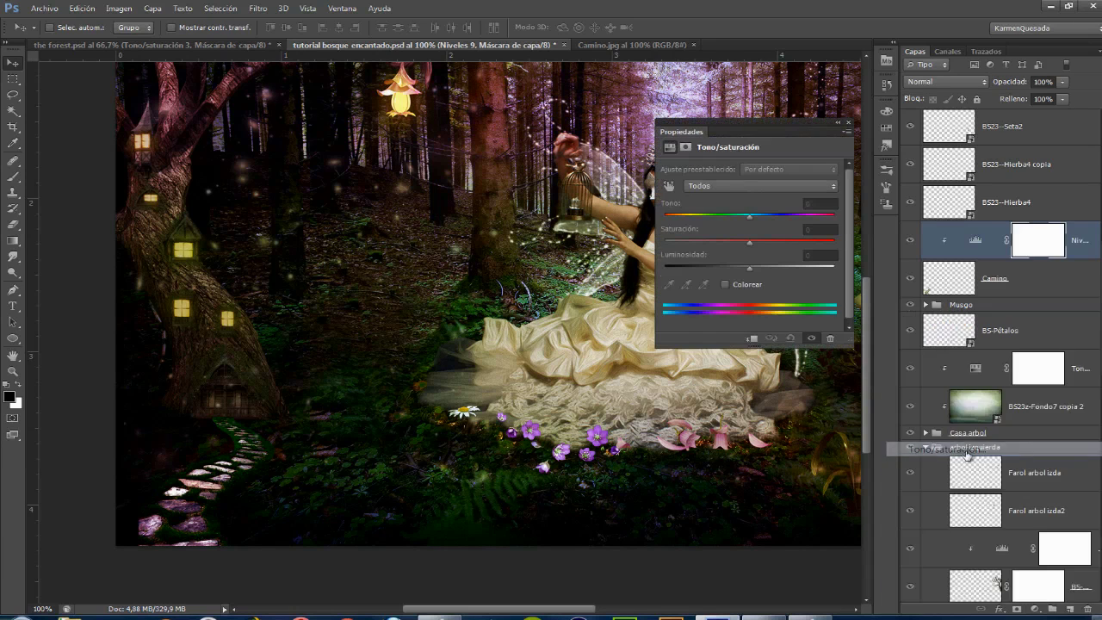
click(752, 339)
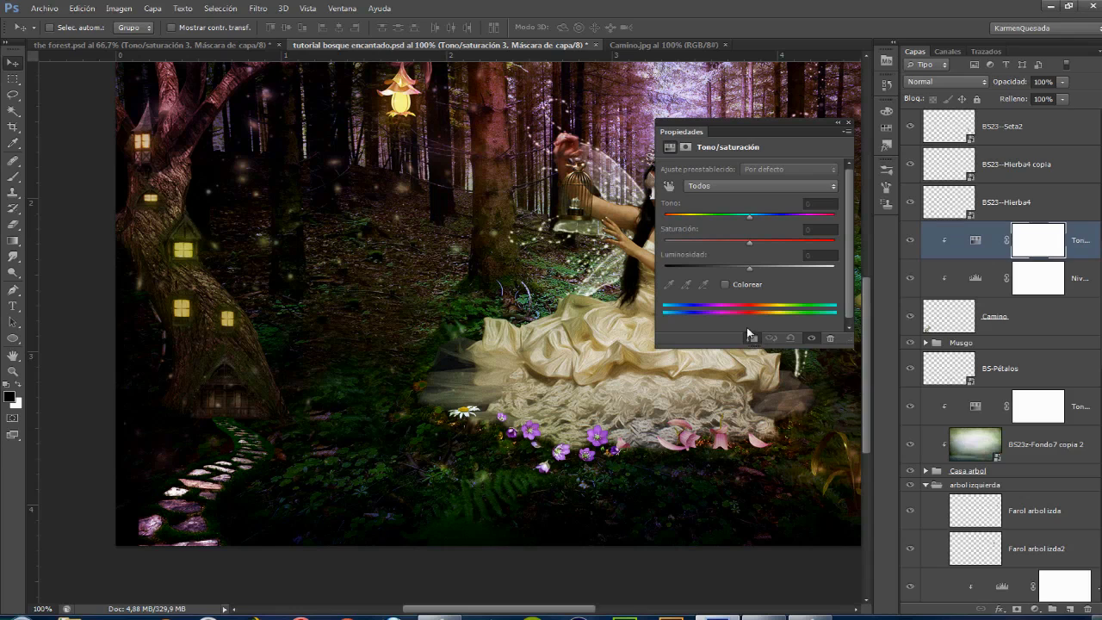
click(726, 285)
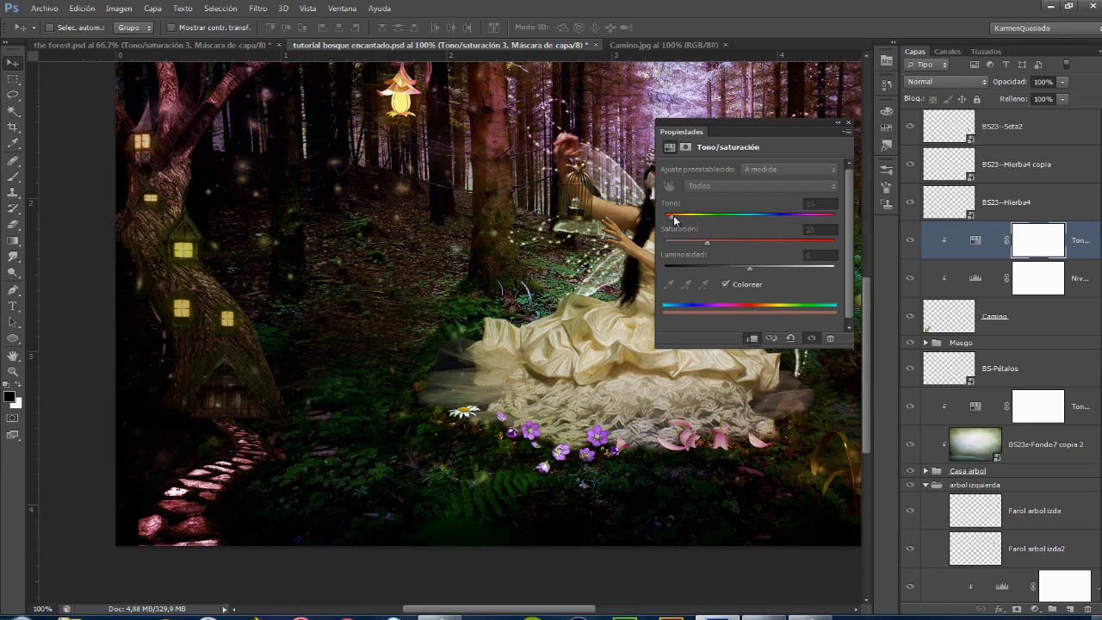
drag(674, 219, 687, 219)
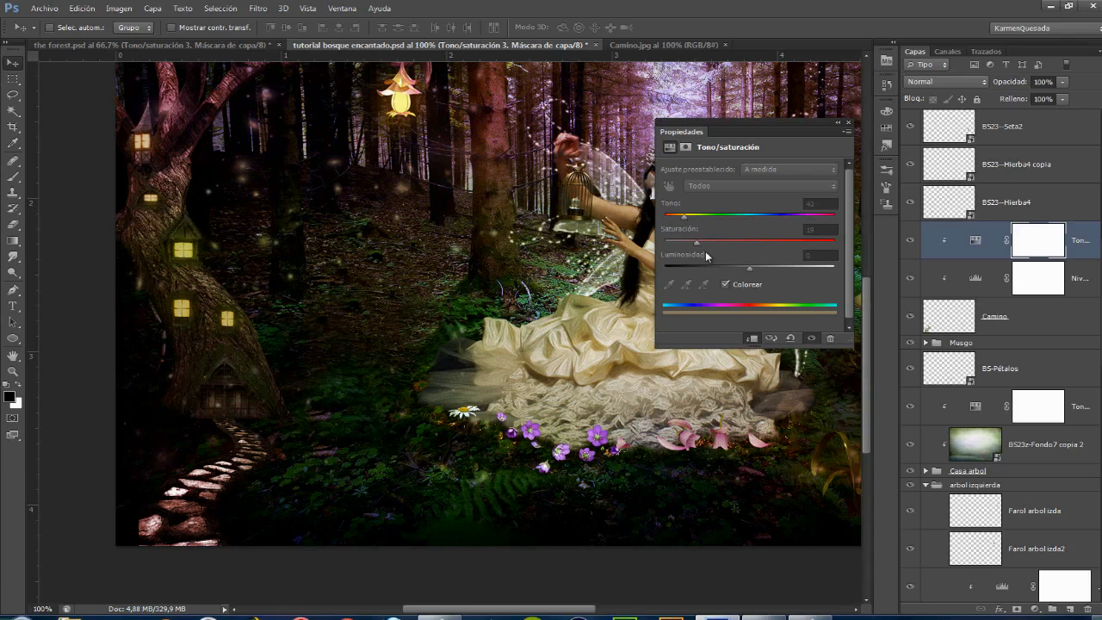
mouse_move(749, 267)
mouse_down()
mouse_move(733, 265)
mouse_move(747, 267)
mouse_up()
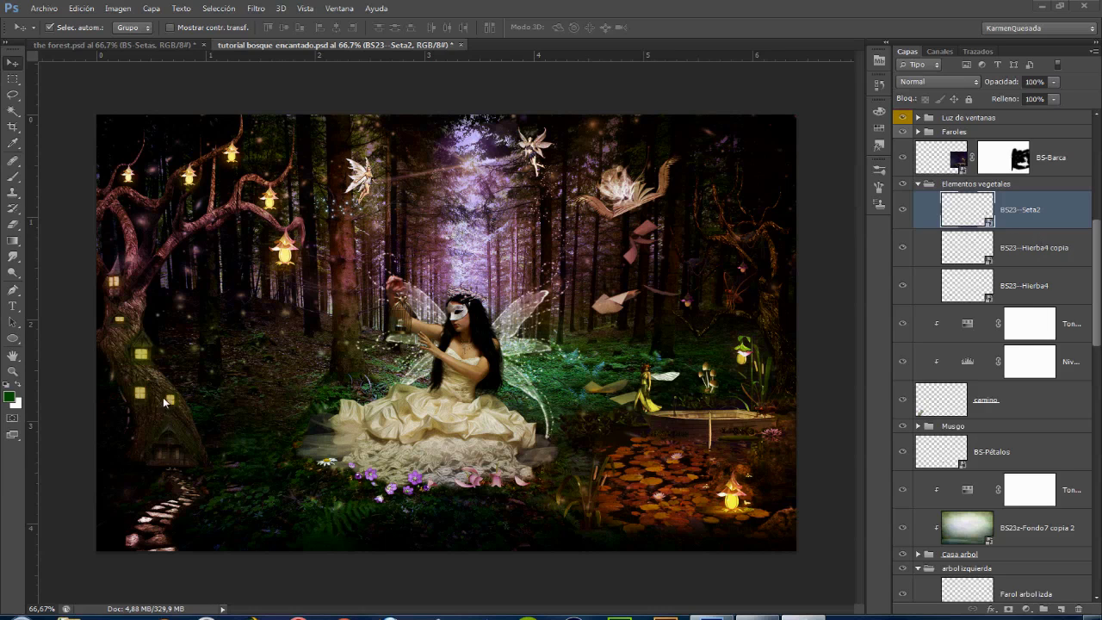
Place the vegetation_10 image and scale it down to a tiny size near the lower left.
click(41, 8)
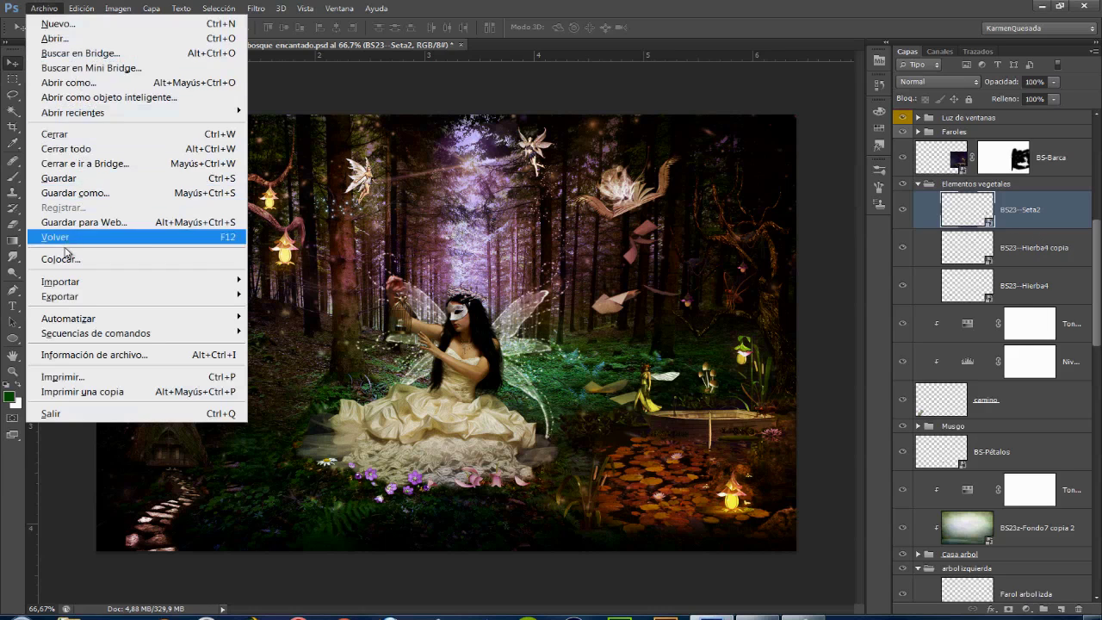
click(127, 261)
click(739, 432)
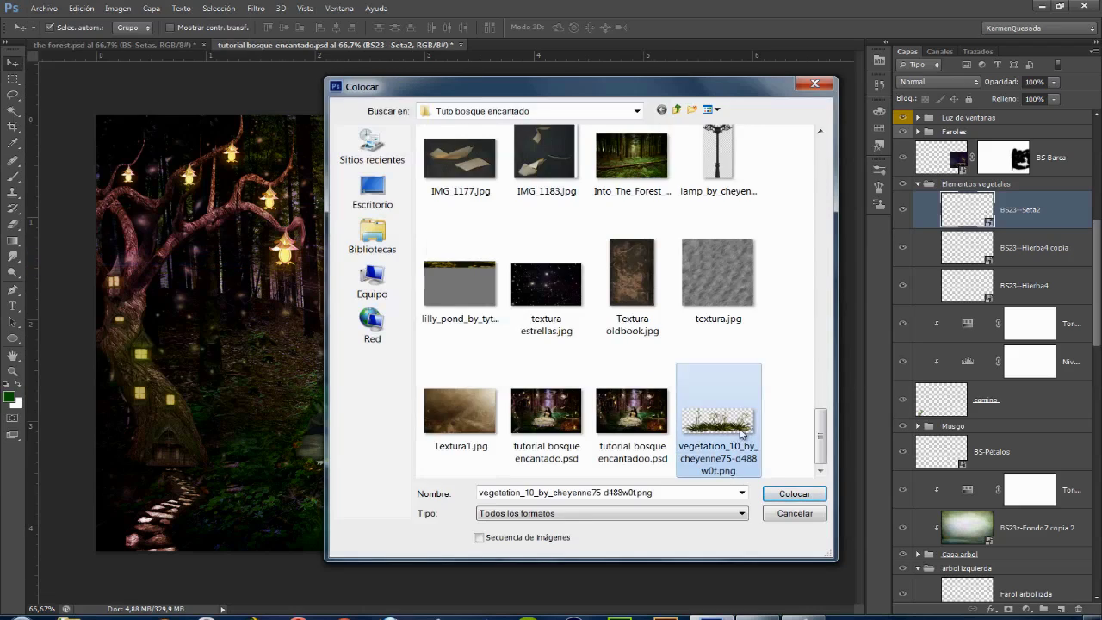
click(803, 492)
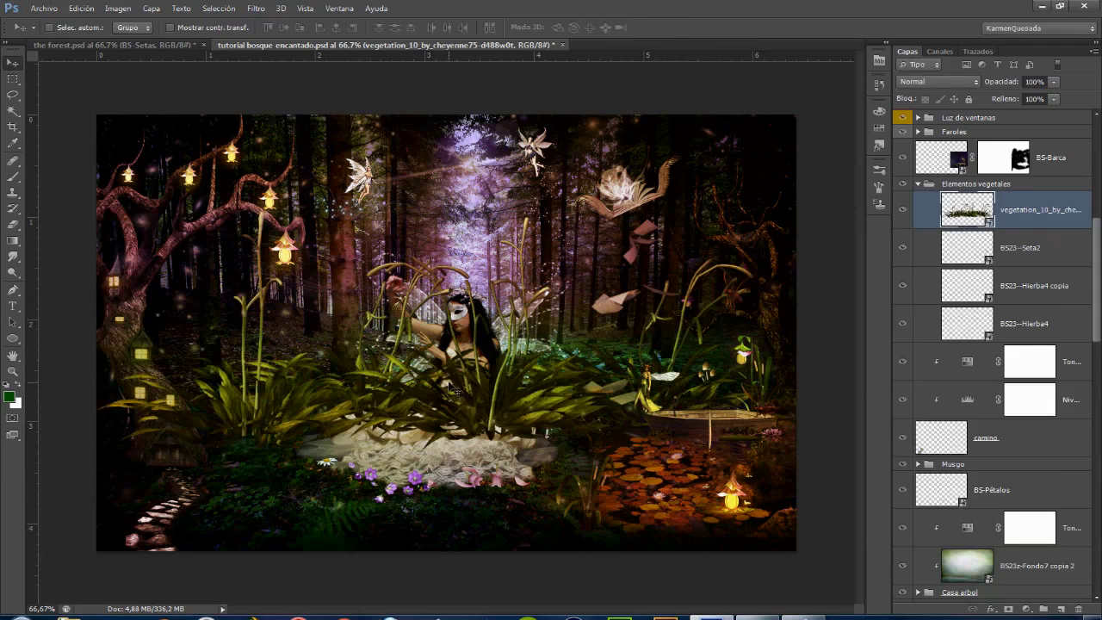
drag(798, 208, 155, 457)
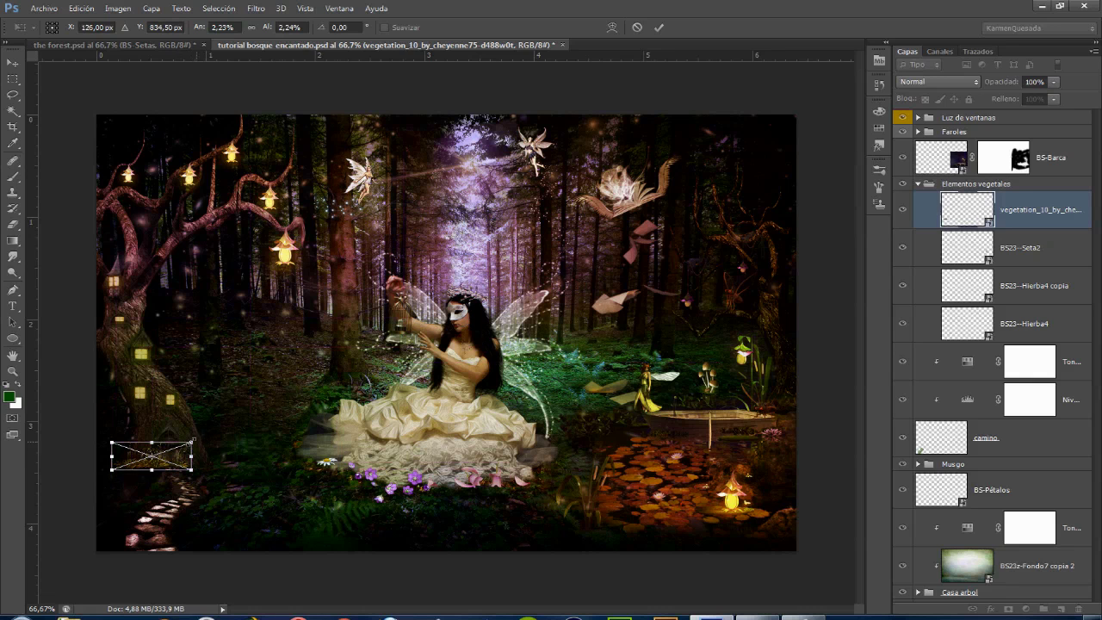
drag(193, 439, 183, 446)
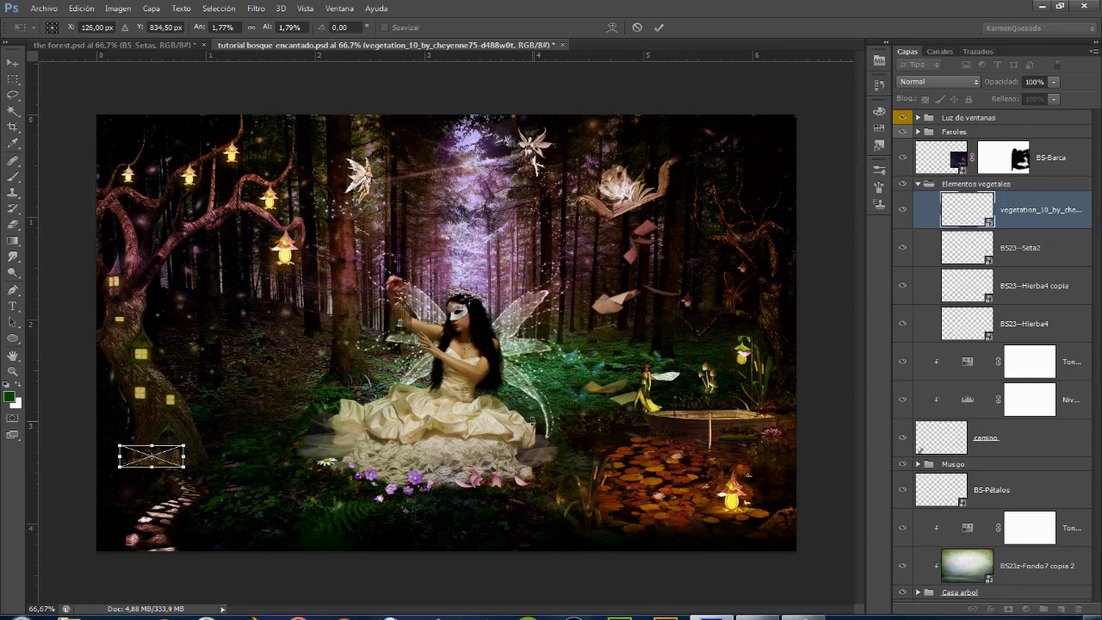
key(Return)
key(ctrl+1)
Darken the vegetation with a clipped Levels adjustment, black input raised to 48.
click(1027, 608)
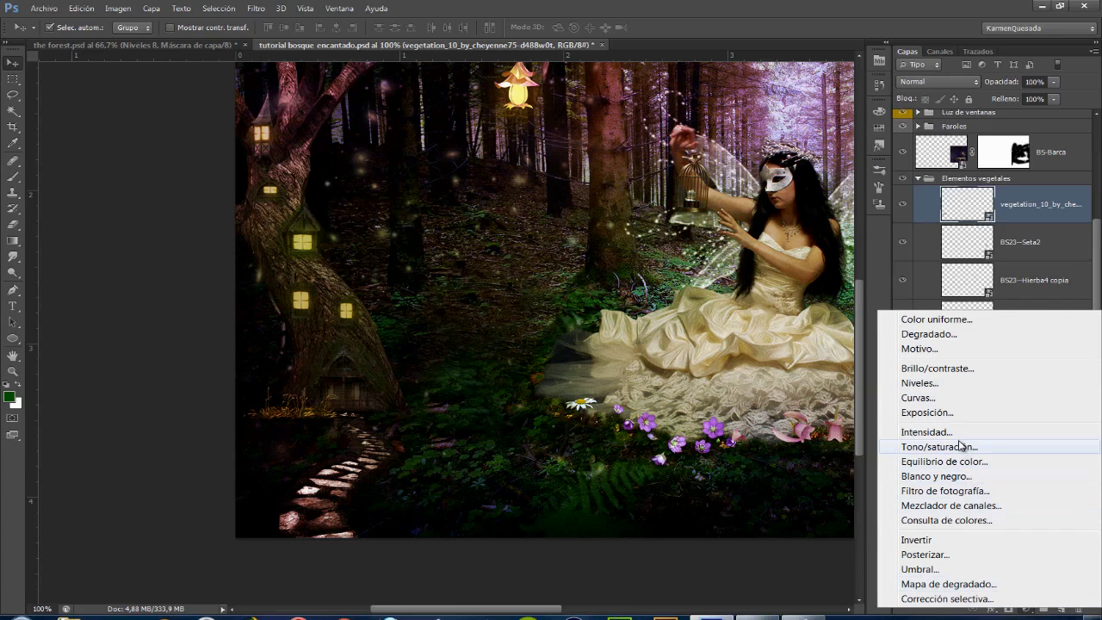
click(922, 383)
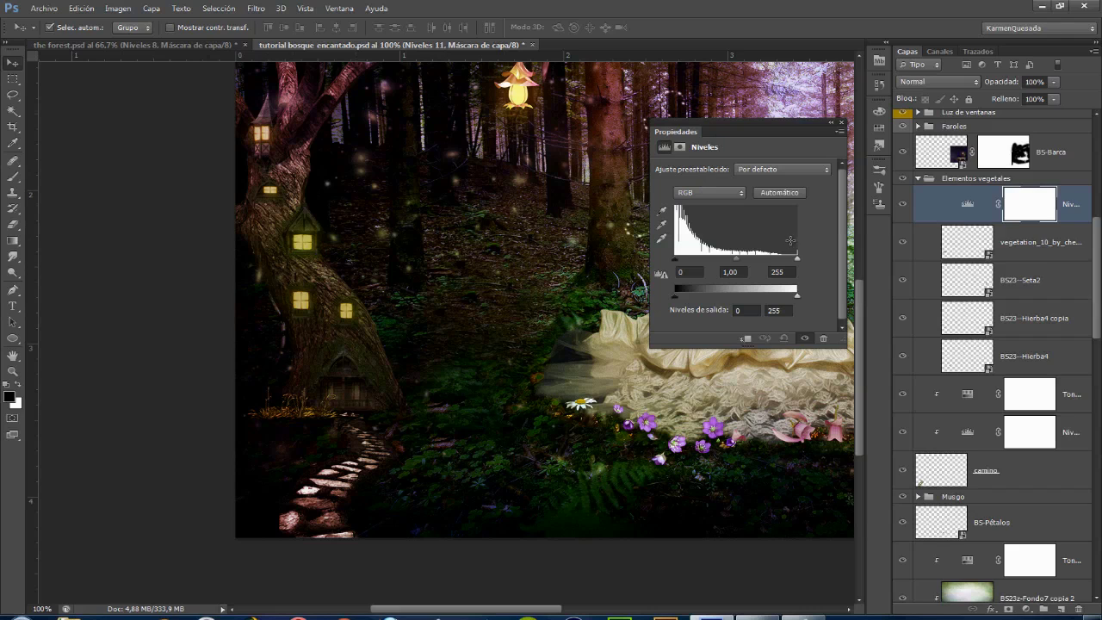
click(746, 339)
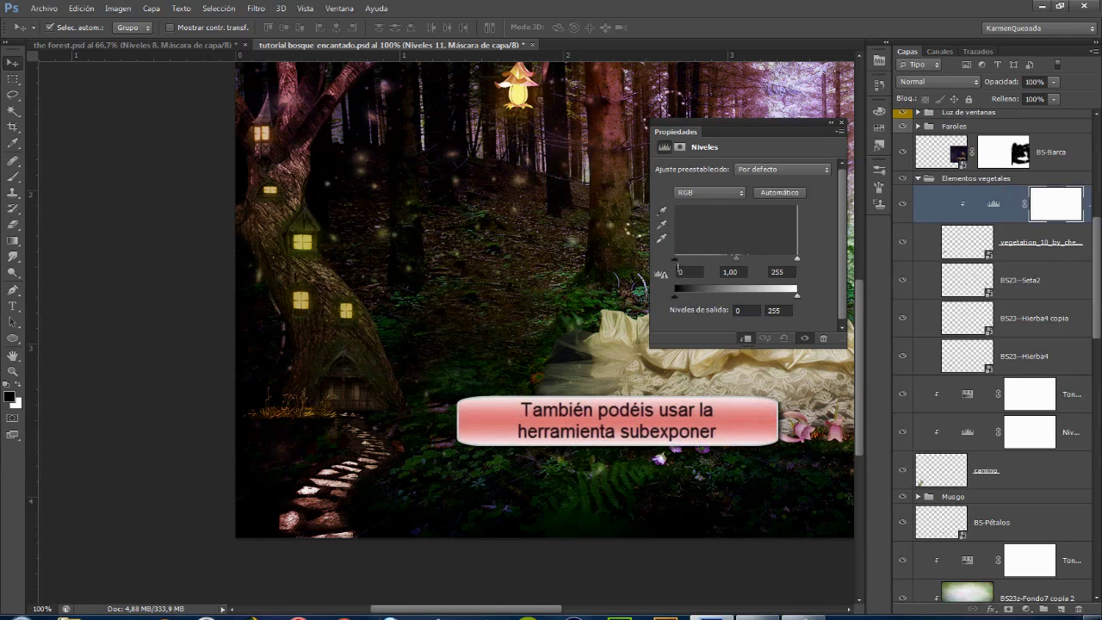
drag(674, 260, 698, 262)
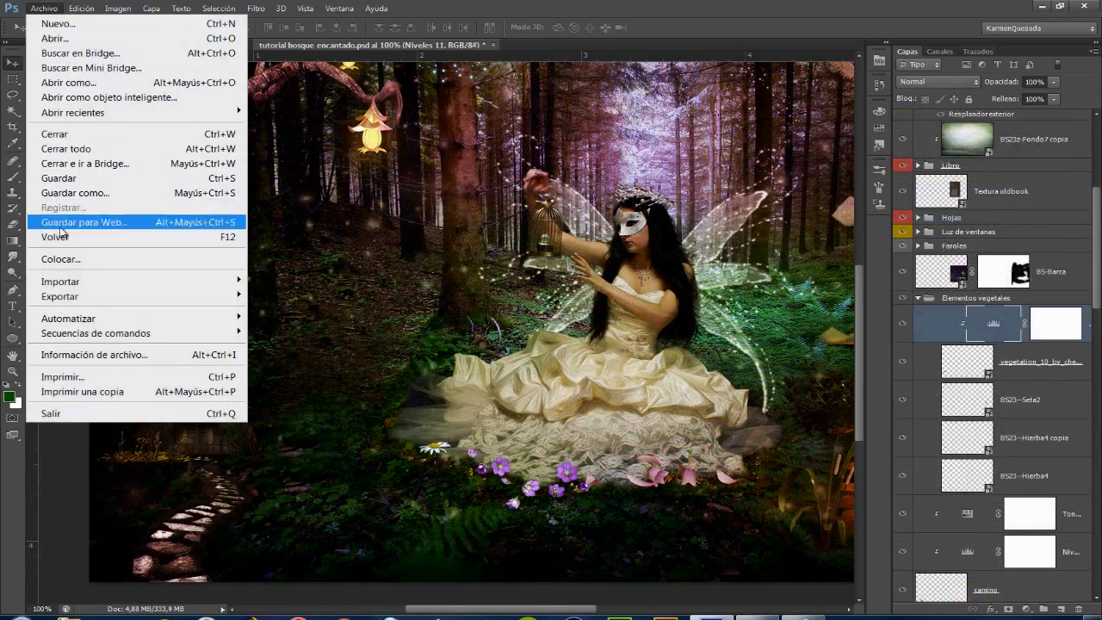
Place BS-Setas.png pink mushrooms beside the stone path and commit.
click(61, 260)
scroll(767, 387, down, 5)
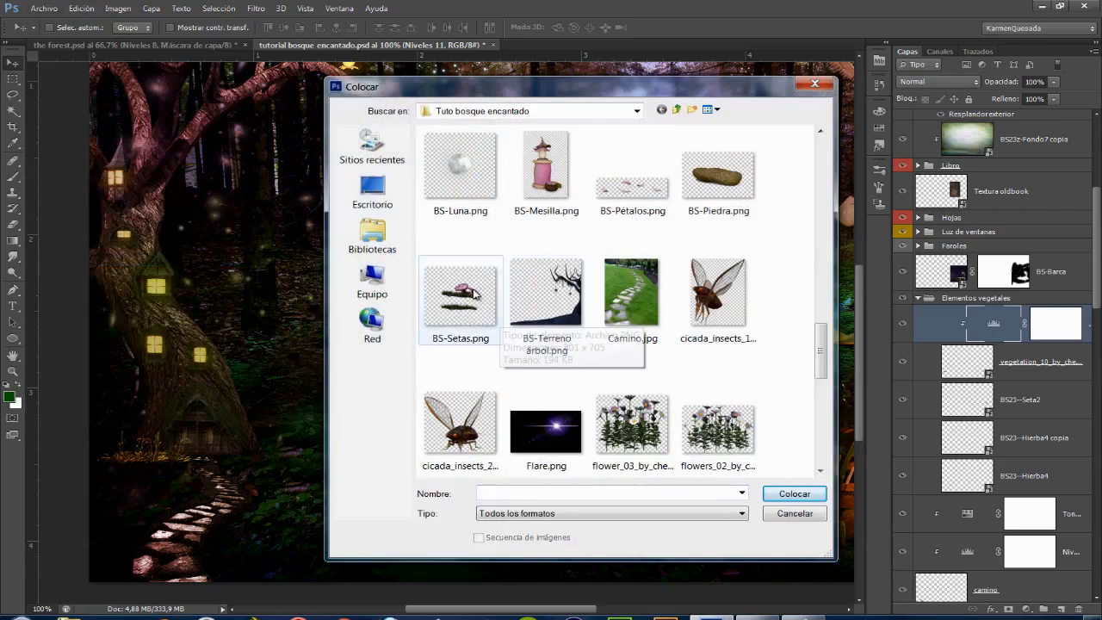
click(461, 293)
click(794, 494)
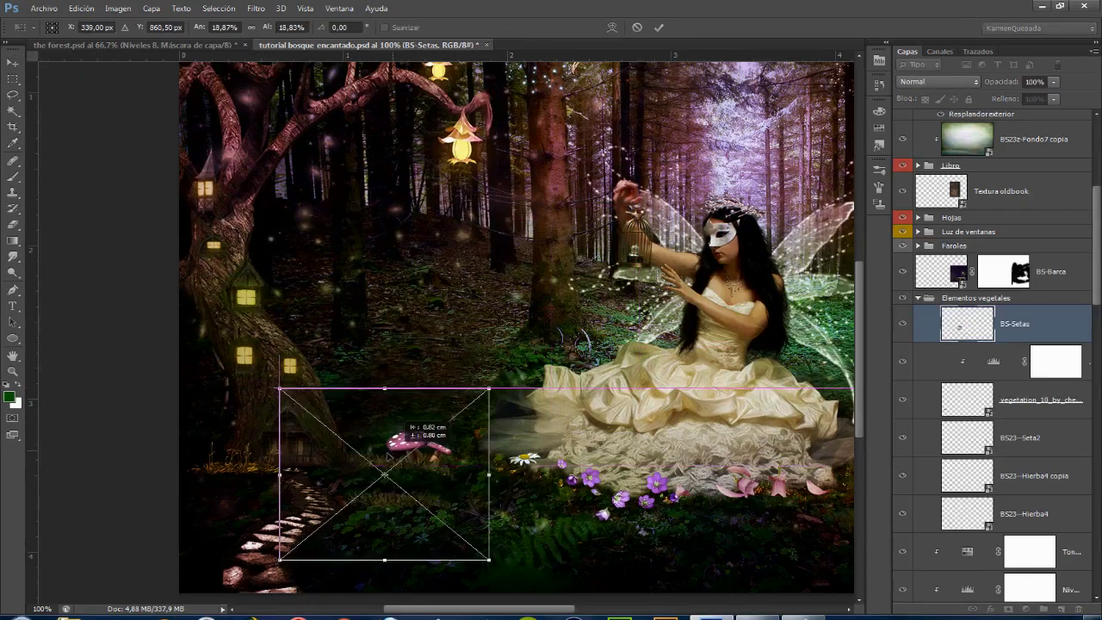
drag(387, 450, 381, 456)
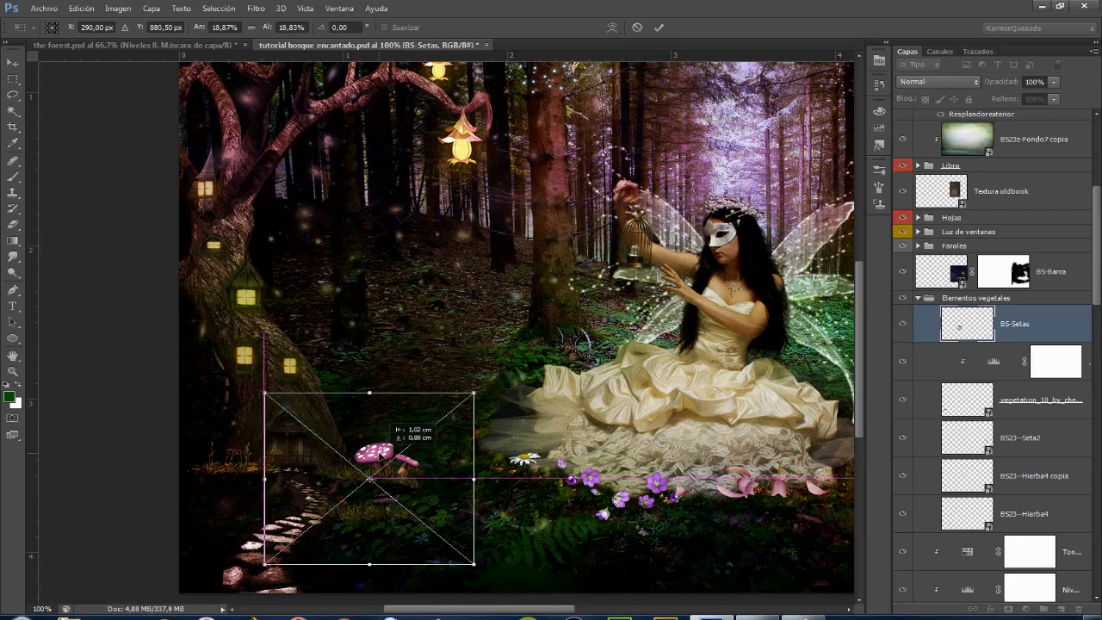
click(659, 30)
Place BS23--Seta1.png scaled down by the pink mushrooms, layered below BS-Setas.
click(44, 7)
click(79, 257)
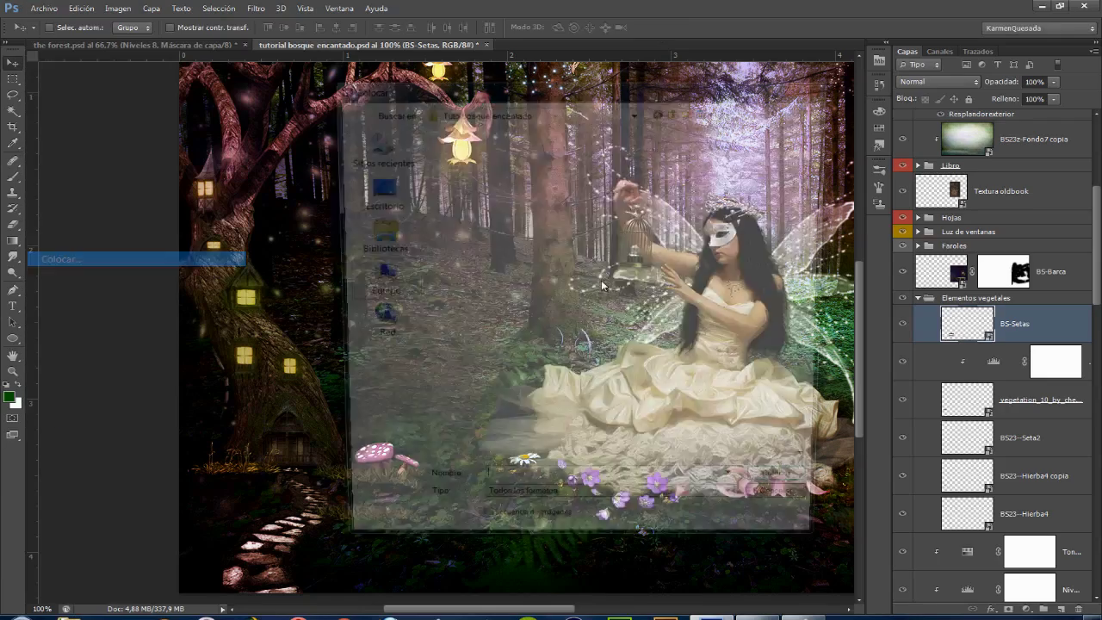
scroll(741, 284, down, 5)
click(726, 243)
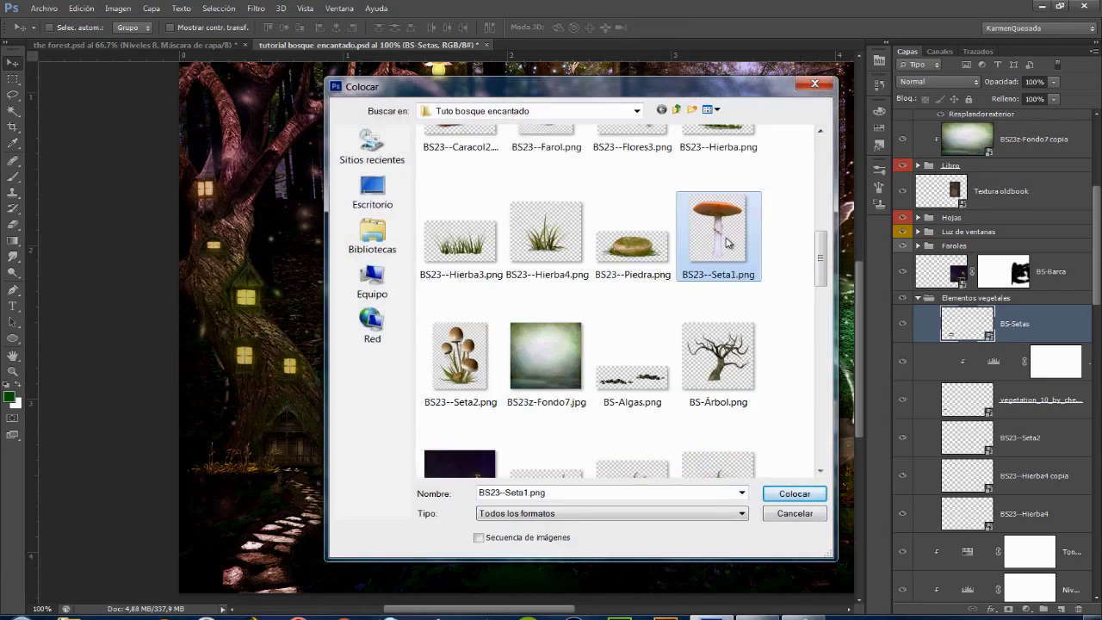
click(794, 494)
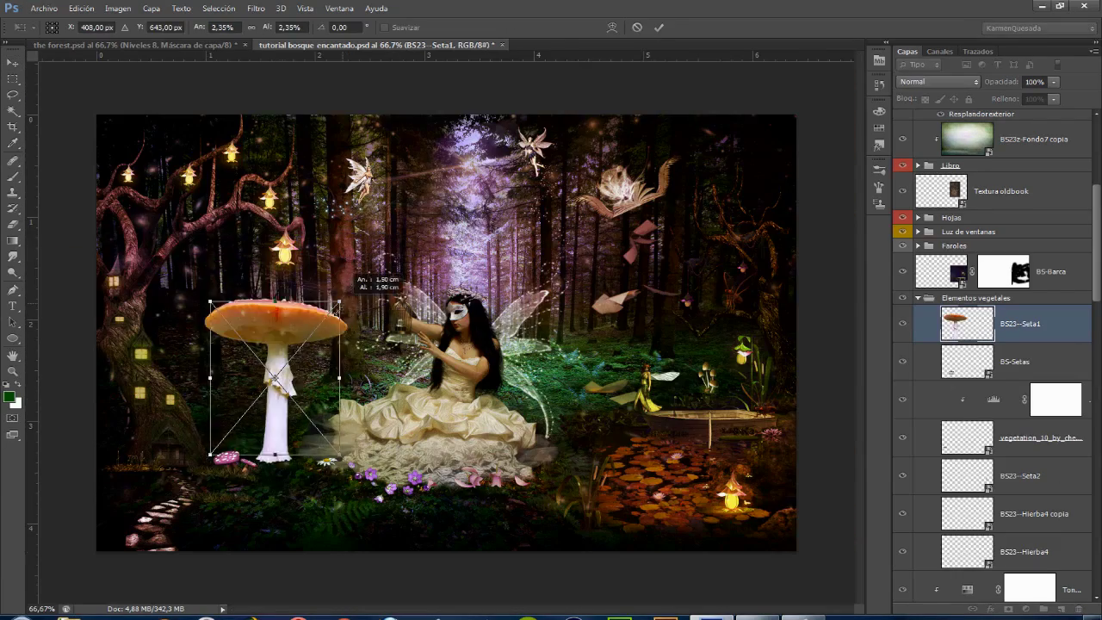
drag(342, 301, 252, 454)
key(Return)
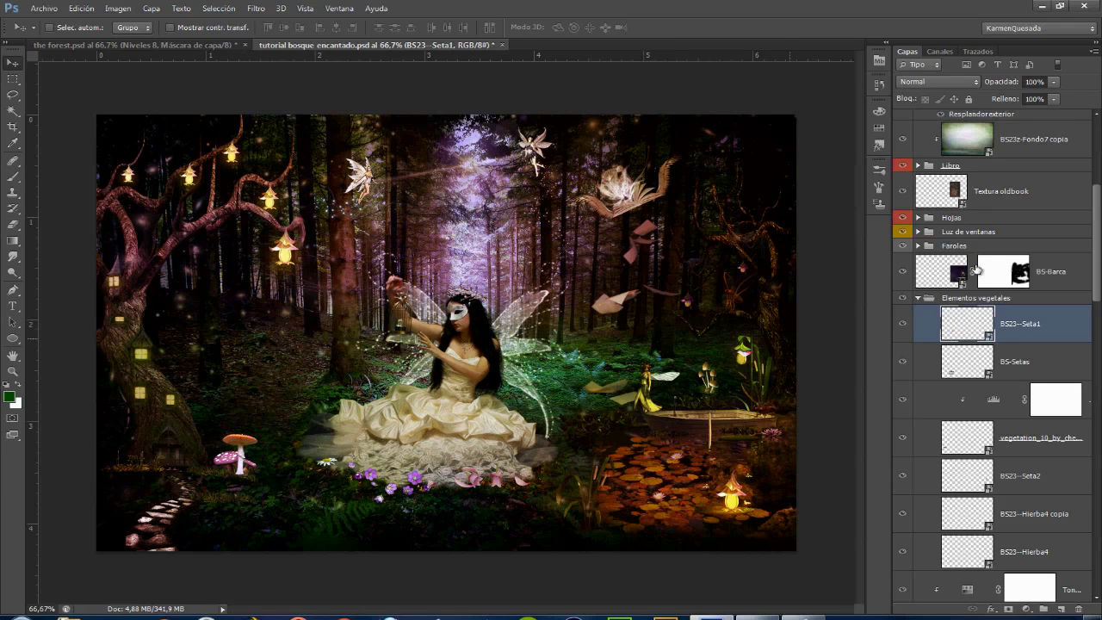
drag(1016, 327, 1010, 379)
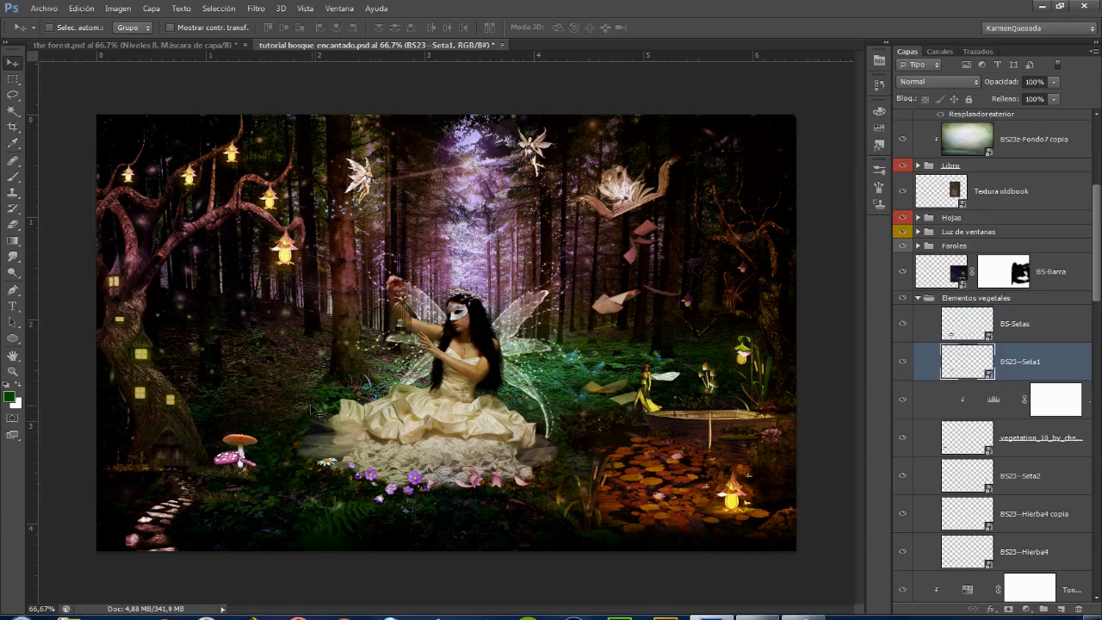
key(Up)
key(Up)
key(Up)
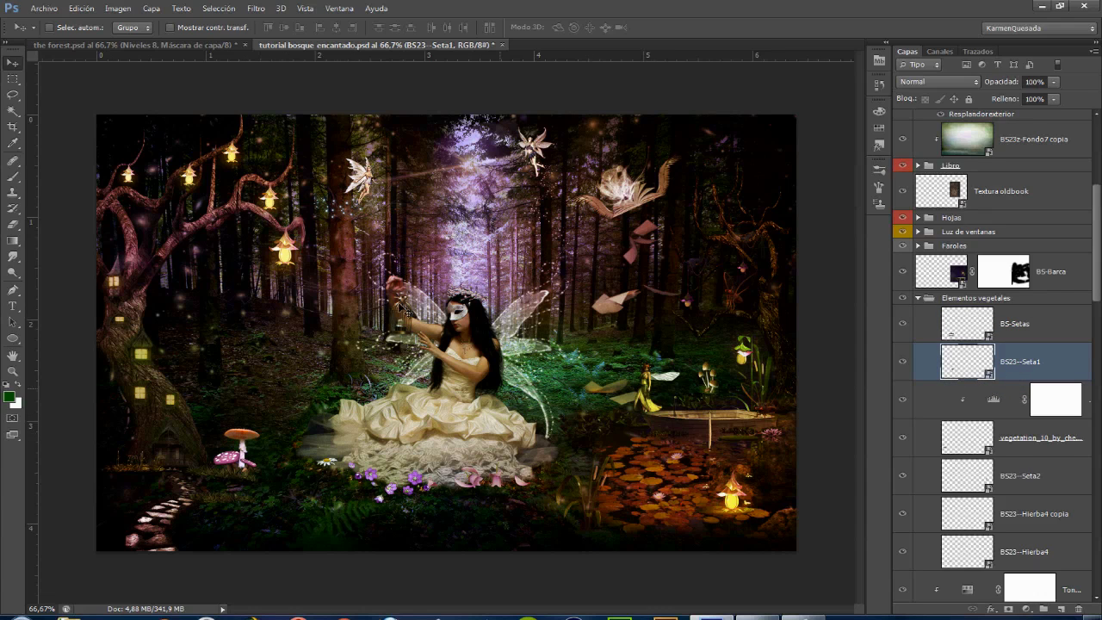
Place the BS23--Banco bench image at the lower left of the scene.
click(44, 8)
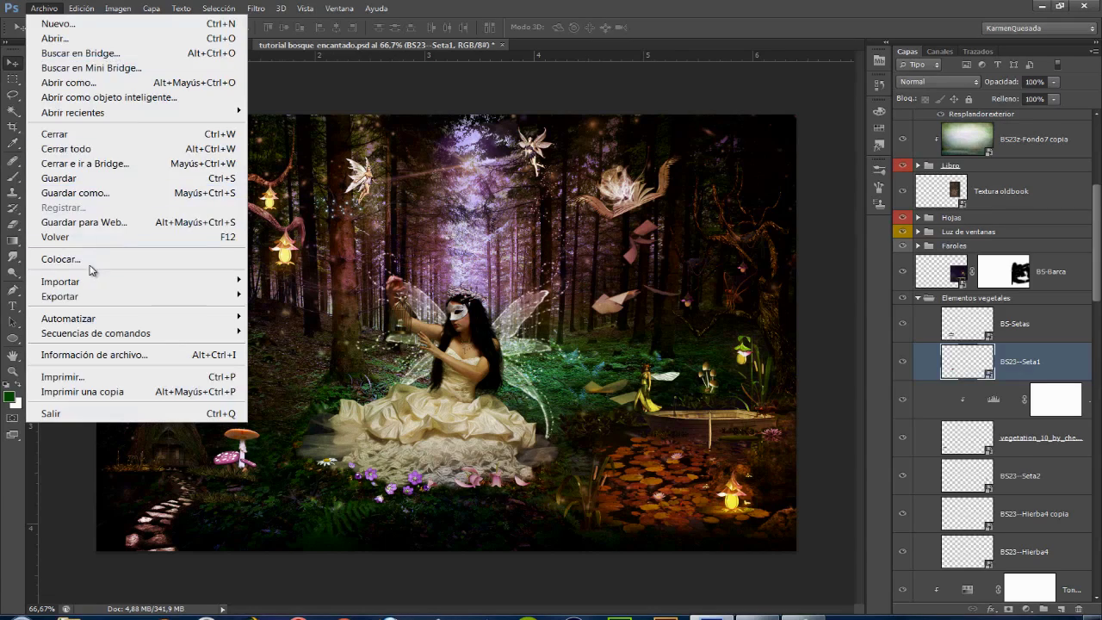
click(125, 258)
scroll(620, 301, down, 5)
click(718, 173)
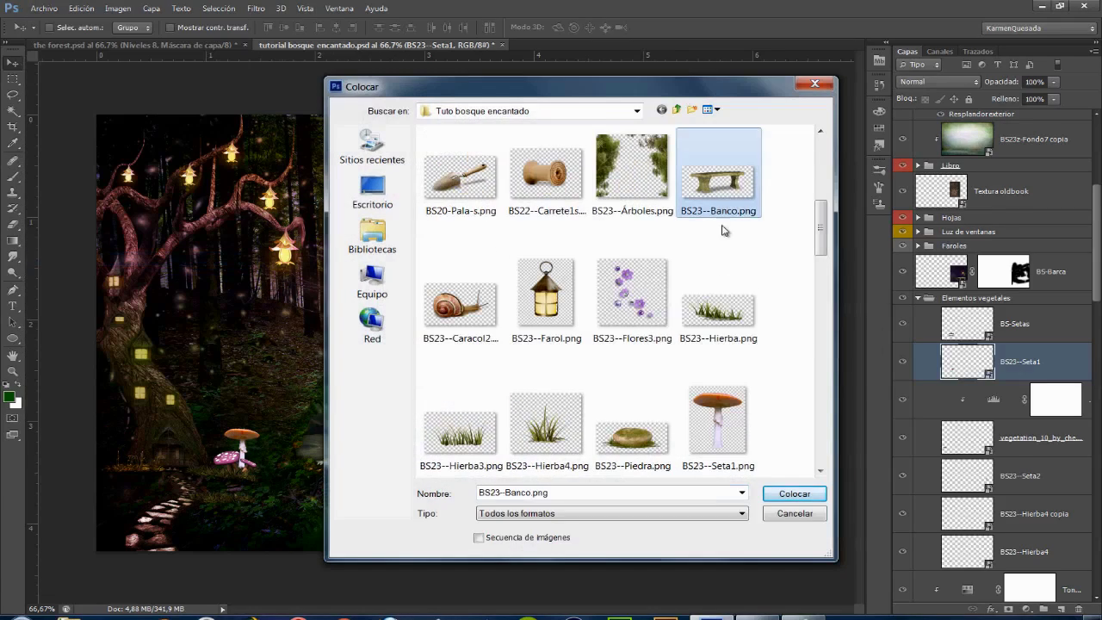
click(794, 493)
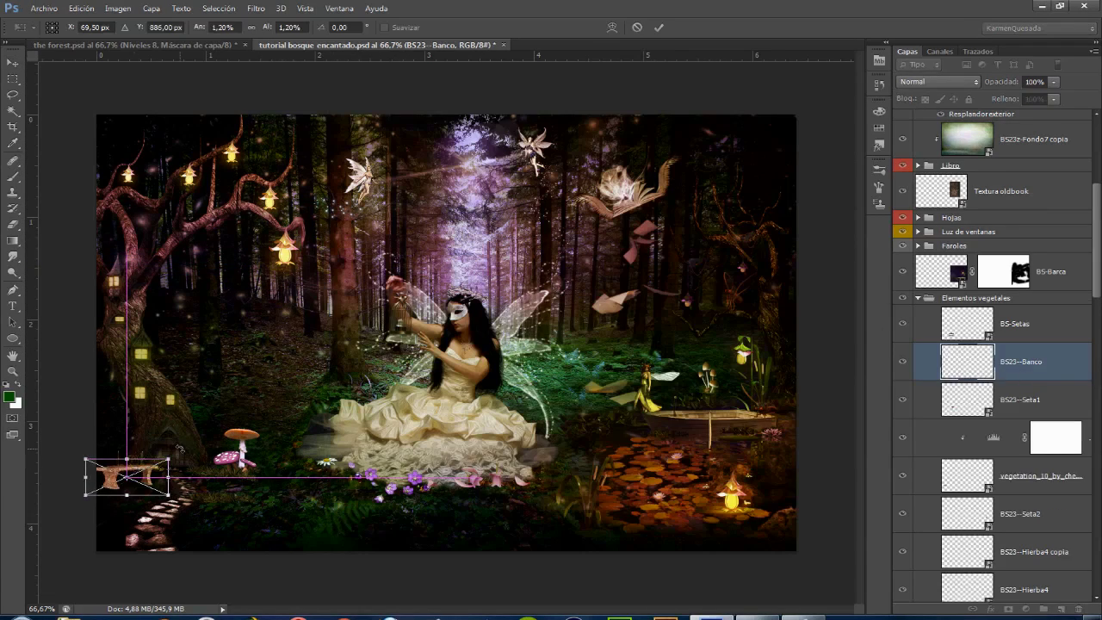
drag(135, 465, 137, 473)
key(Return)
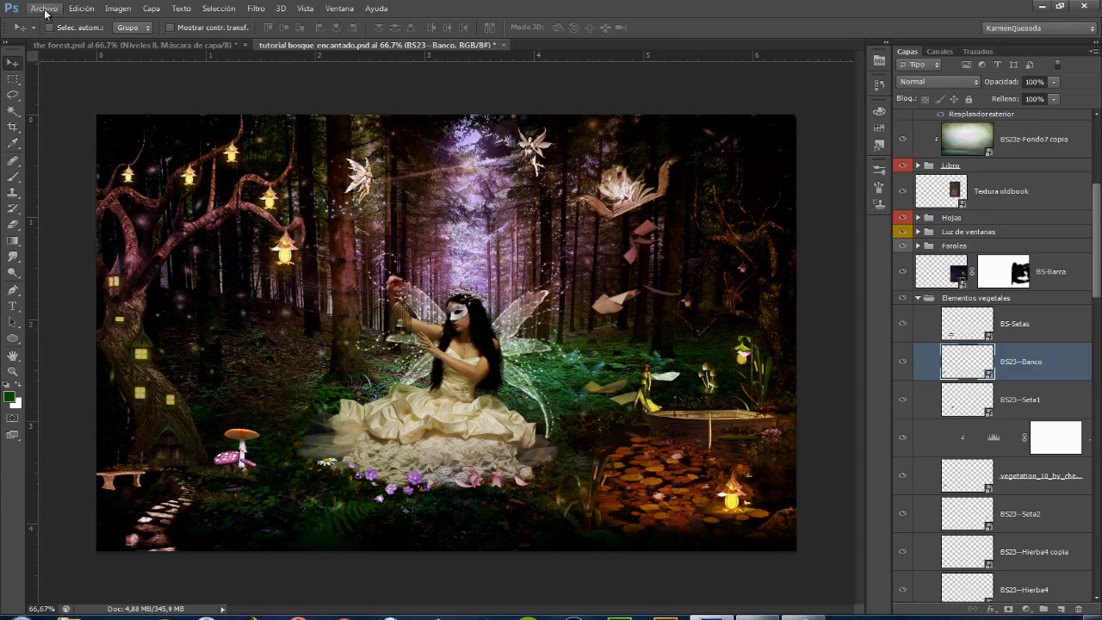
Place the BS23--Piedra stone beside the red mushroom, layered above BS-Setas.
click(44, 8)
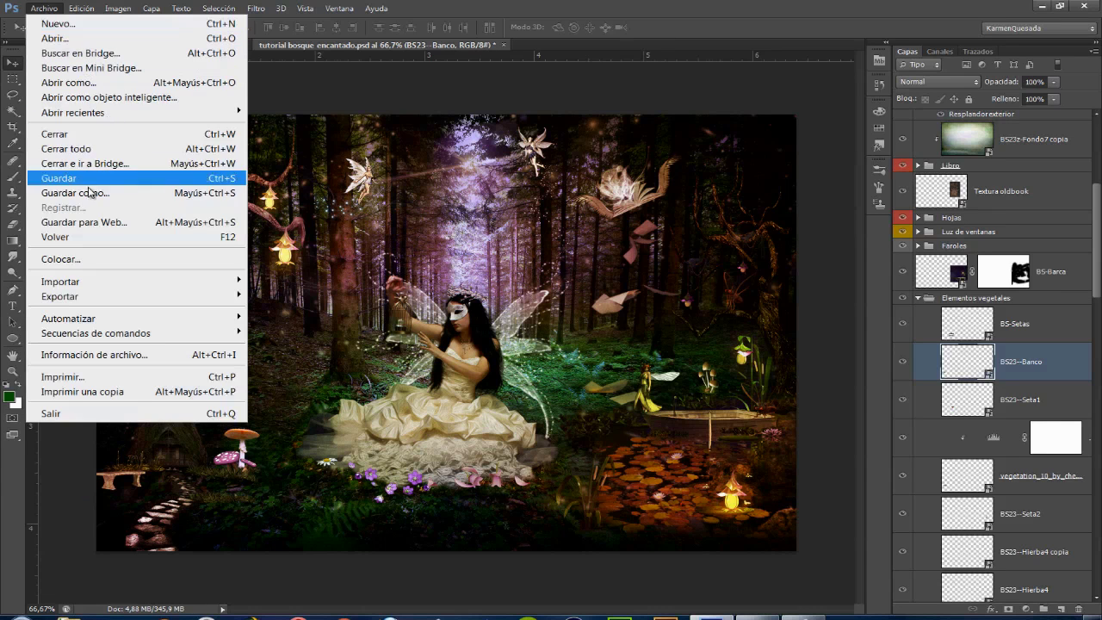
click(68, 259)
click(673, 459)
click(794, 493)
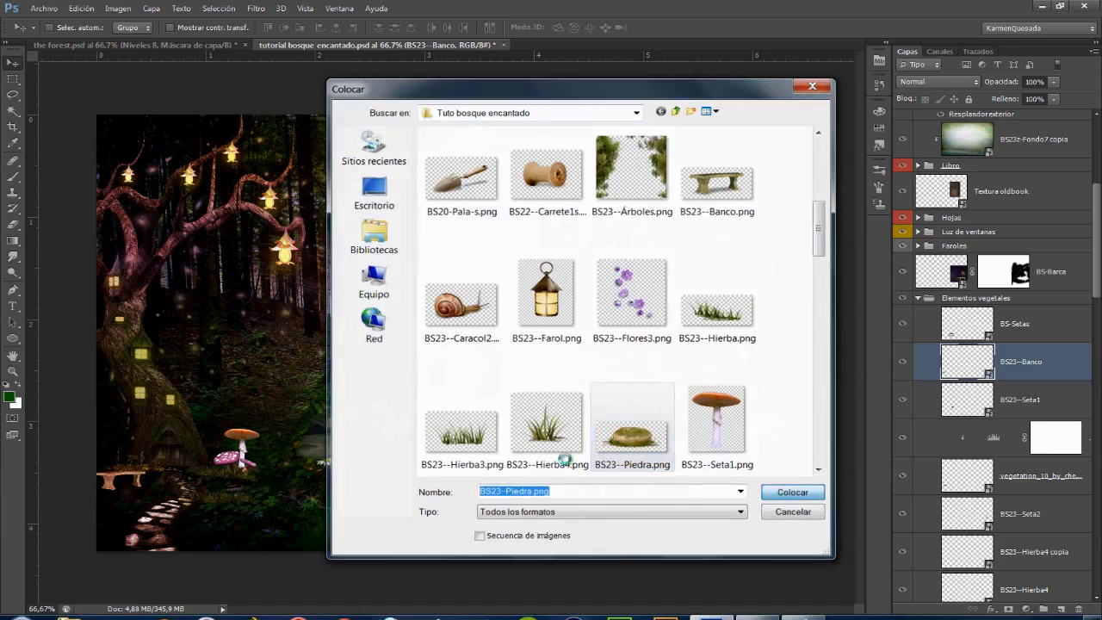
drag(462, 348, 240, 478)
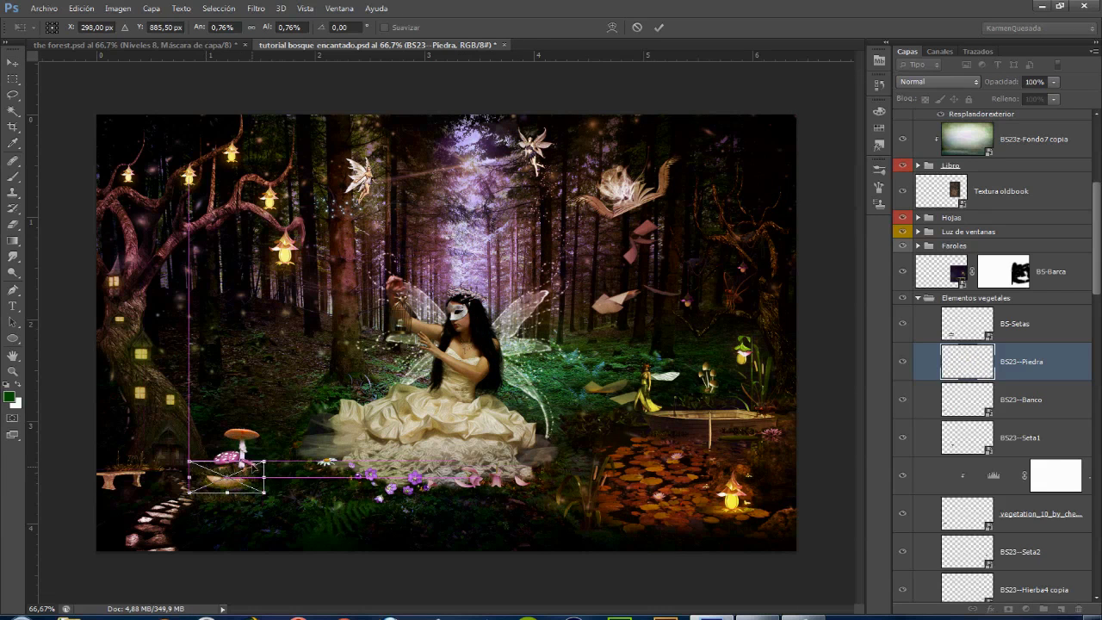
key(Return)
drag(1005, 363, 1027, 303)
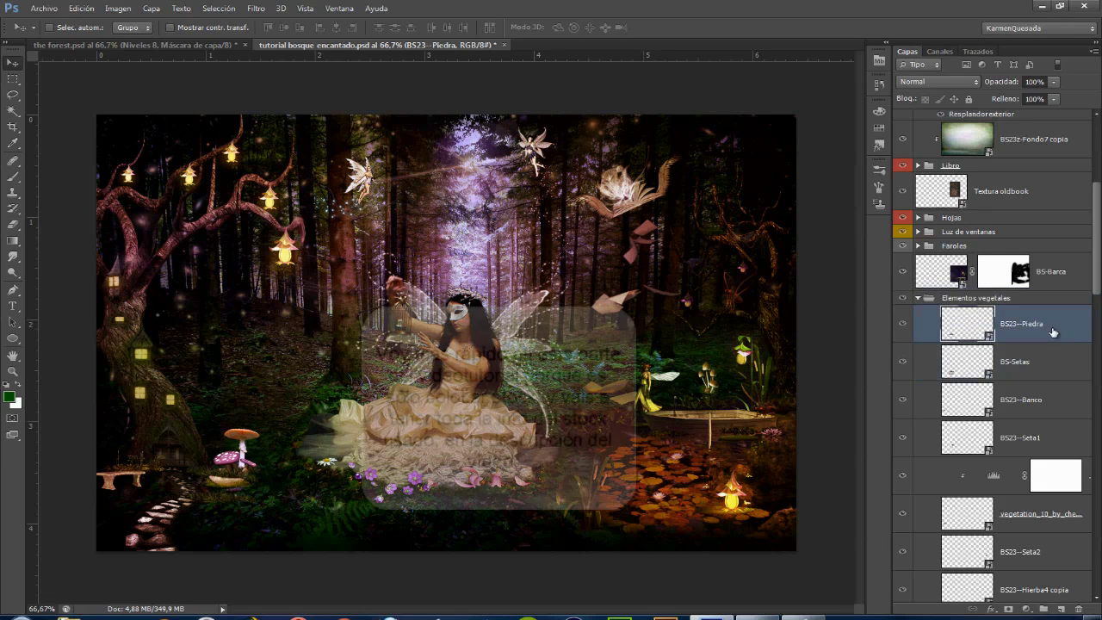
drag(227, 488, 225, 500)
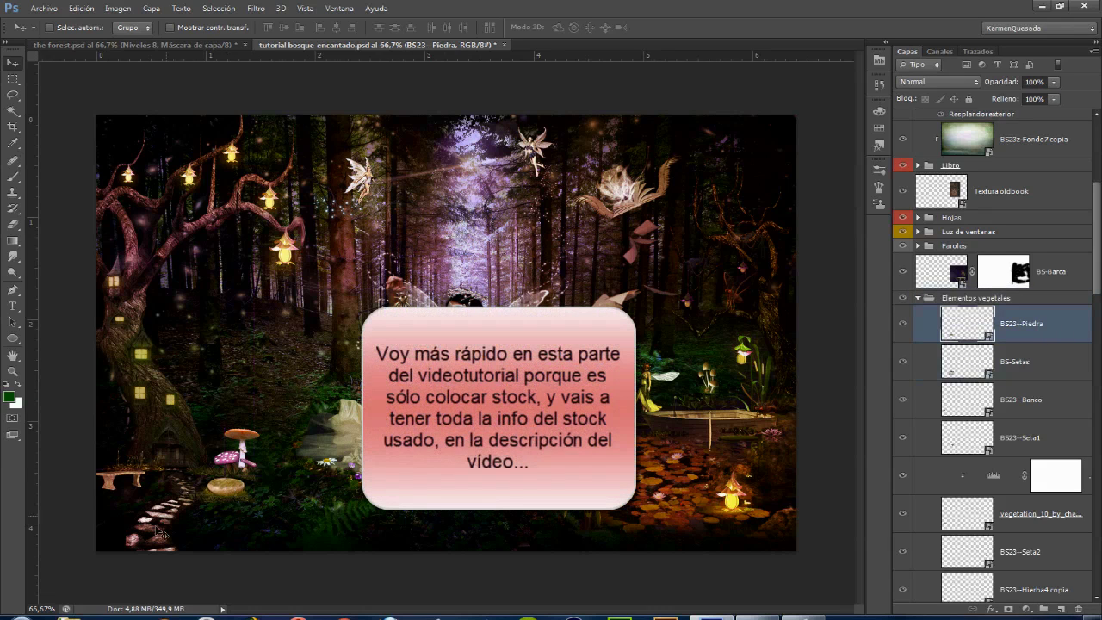
Place the BS20-Mariquita ladybug, shrunk tiny, on the small lower-left mushroom.
click(44, 8)
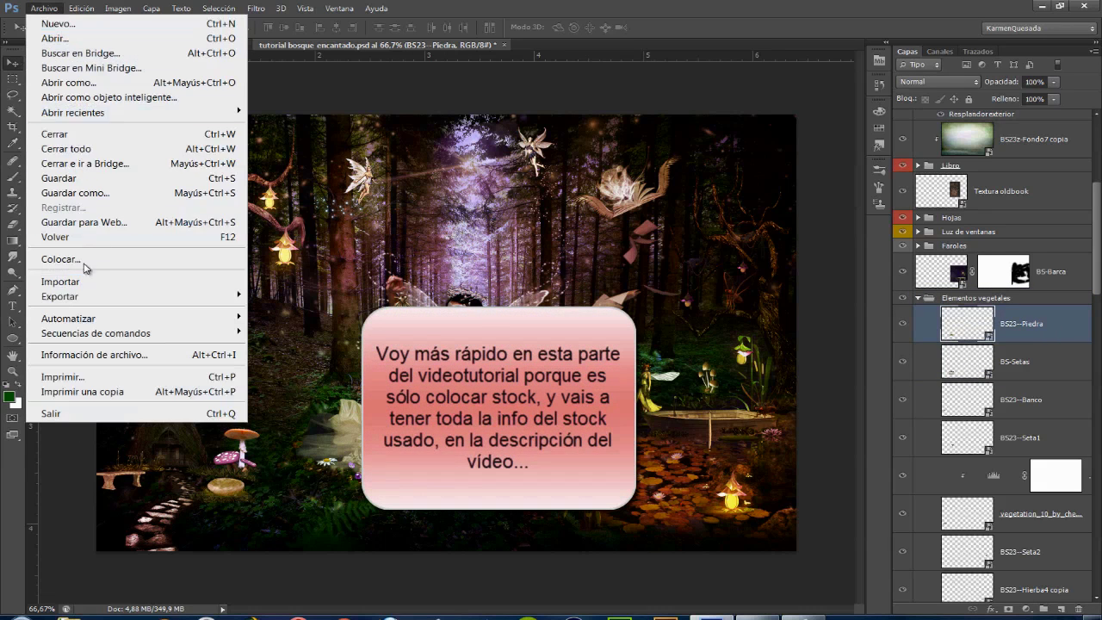
click(60, 258)
click(719, 422)
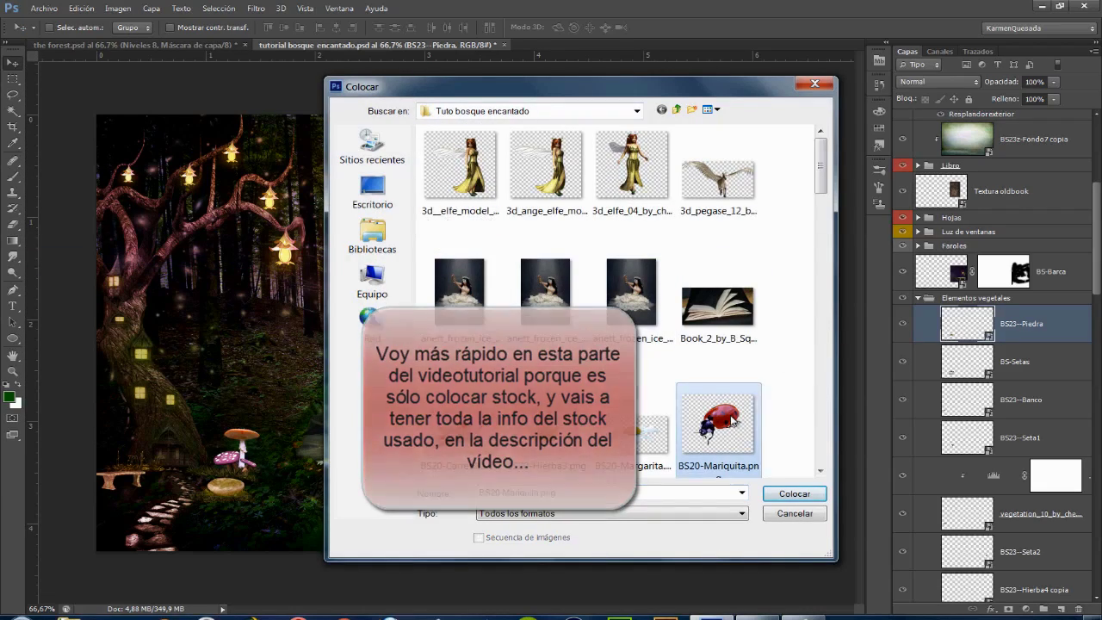
click(796, 493)
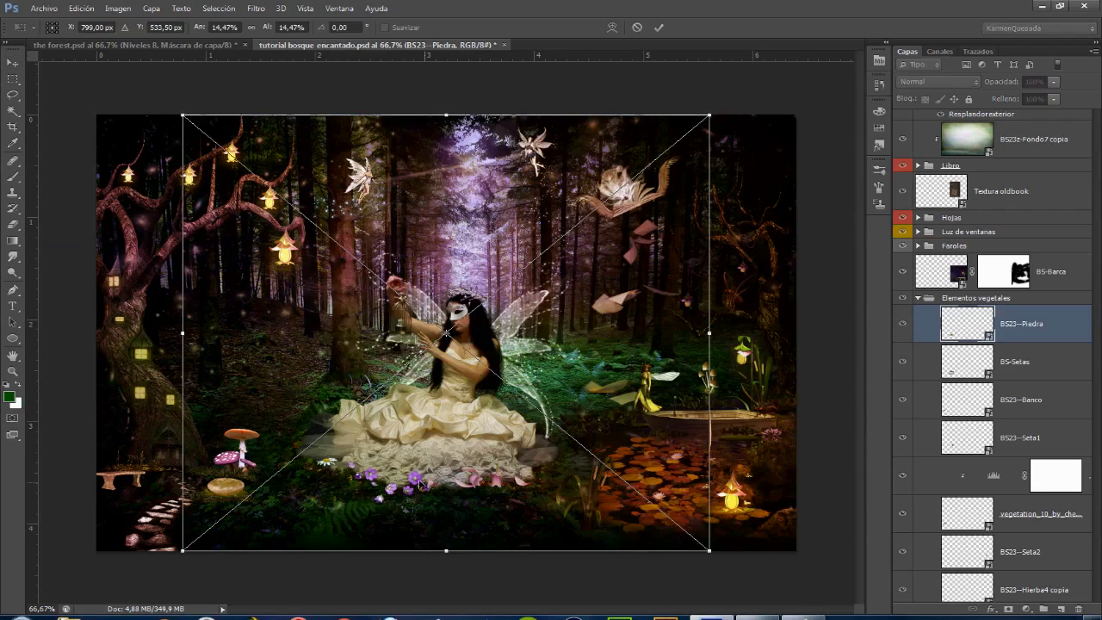
drag(700, 127, 458, 320)
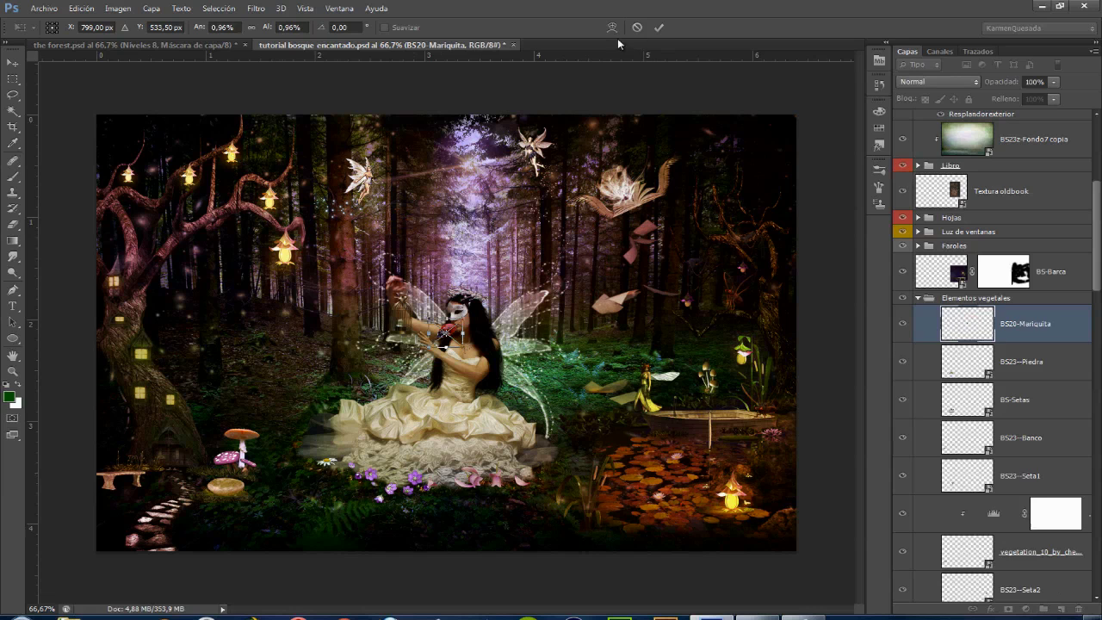
click(664, 28)
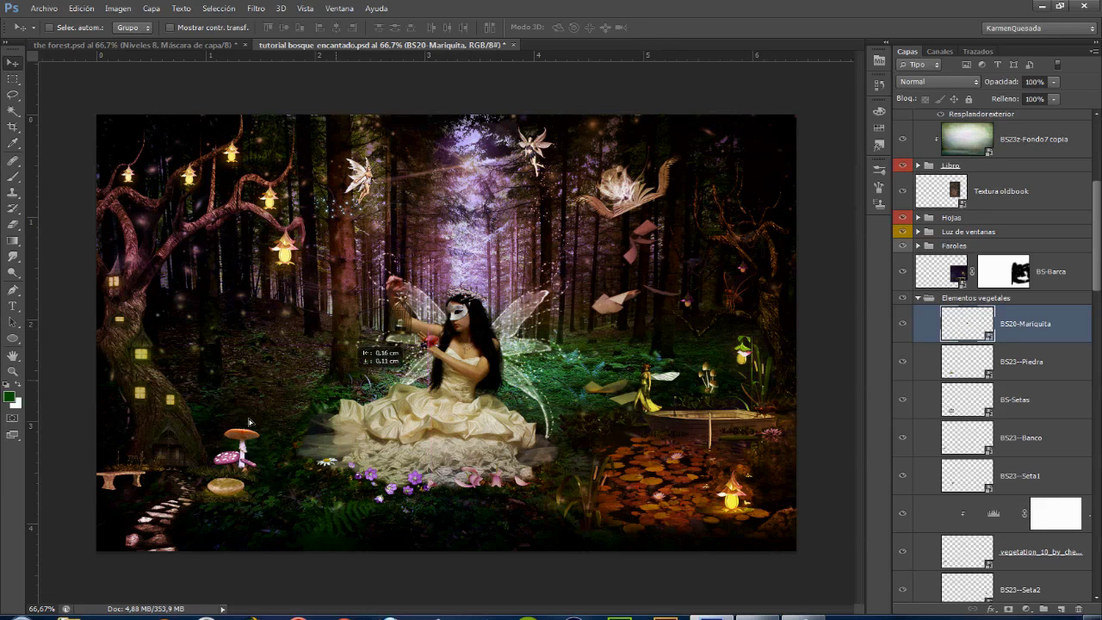
mouse_move(450, 340)
mouse_down()
mouse_move(223, 476)
mouse_move(229, 502)
mouse_up()
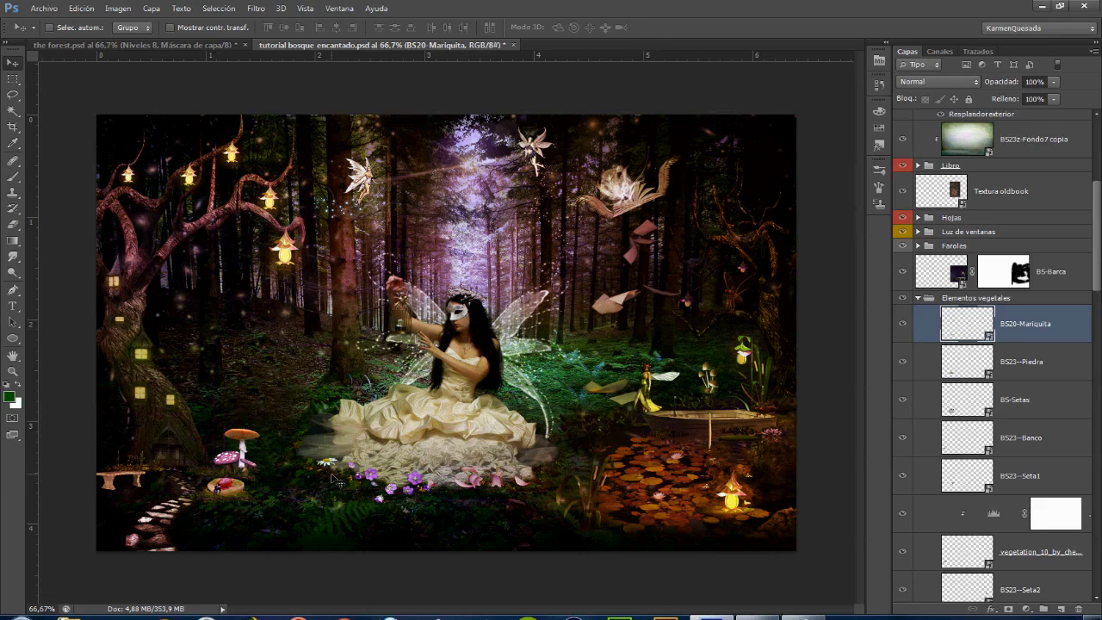
key(ctrl+t)
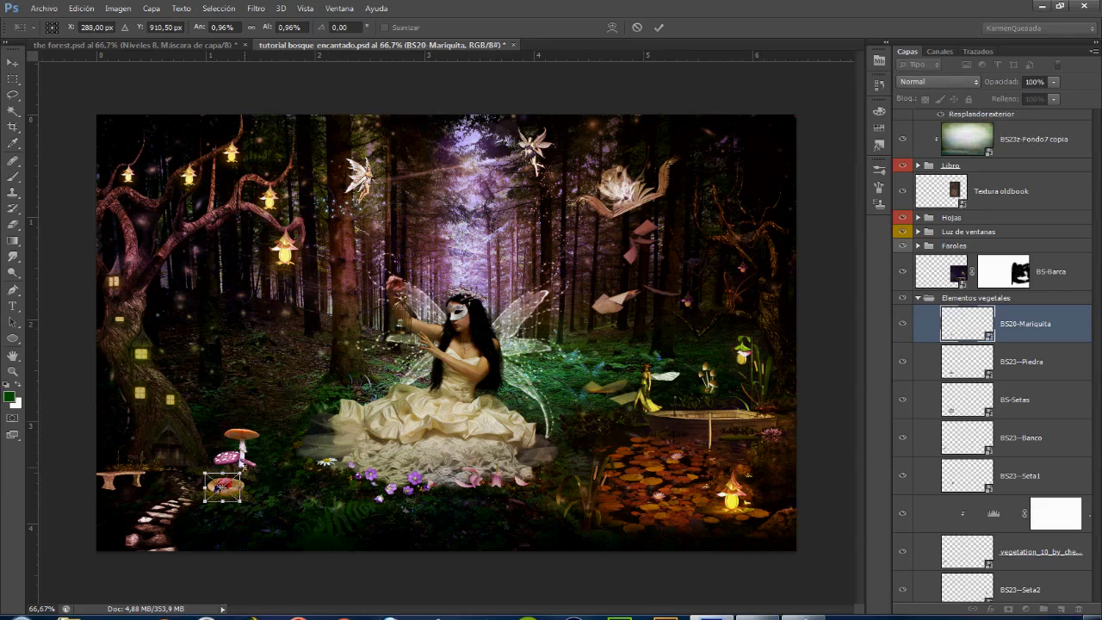
key(Return)
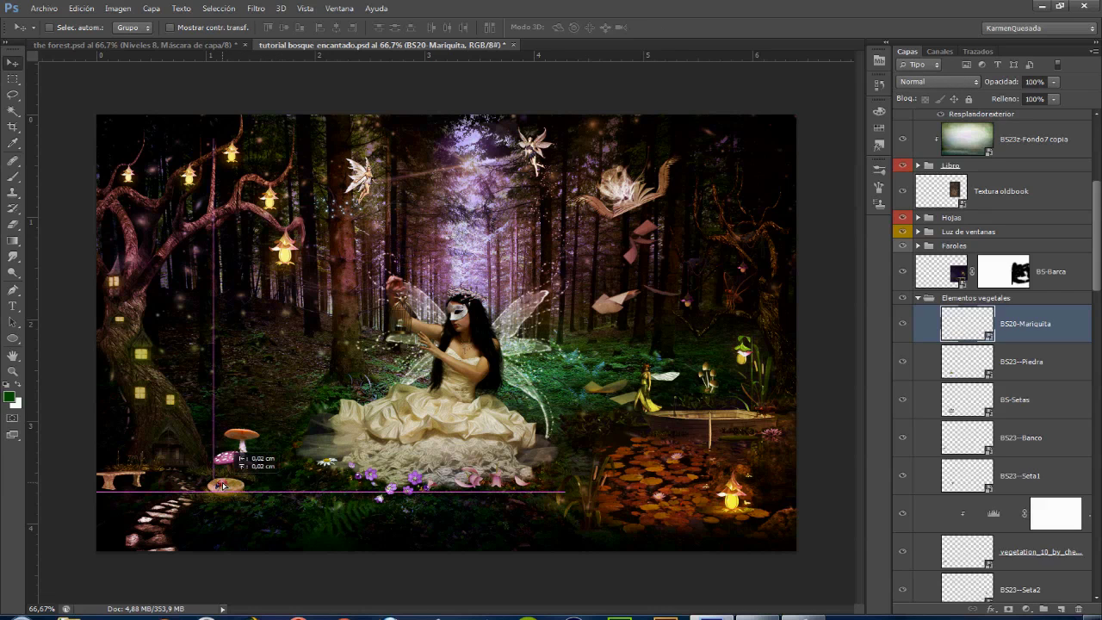
Place the BS23--Caracol2 snail, shrunk tiny, on top of the tall mushroom.
click(44, 10)
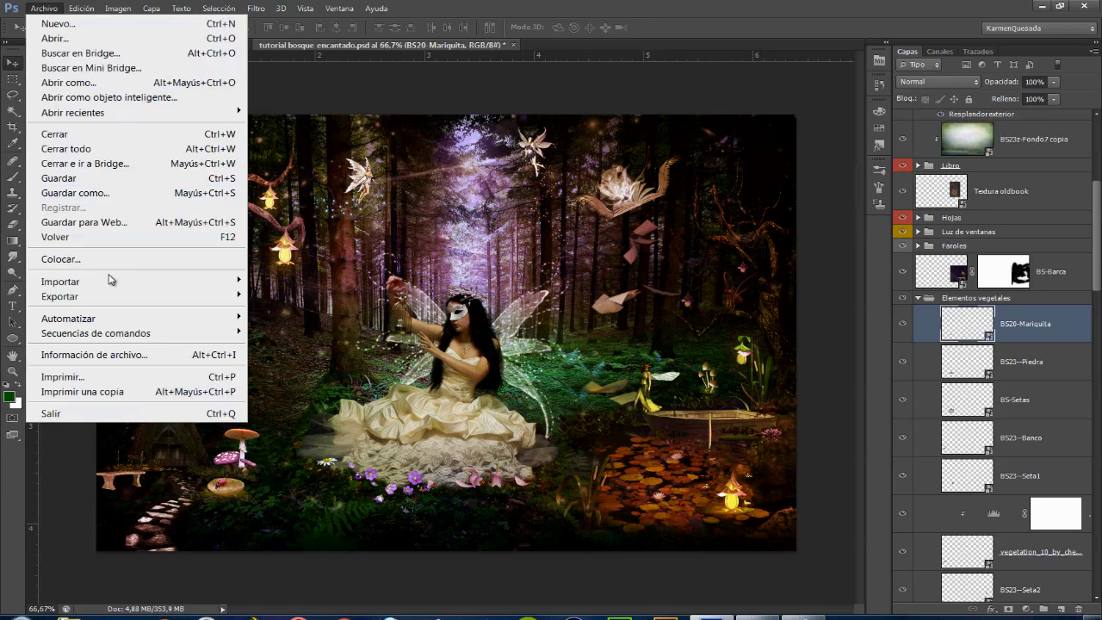
click(86, 254)
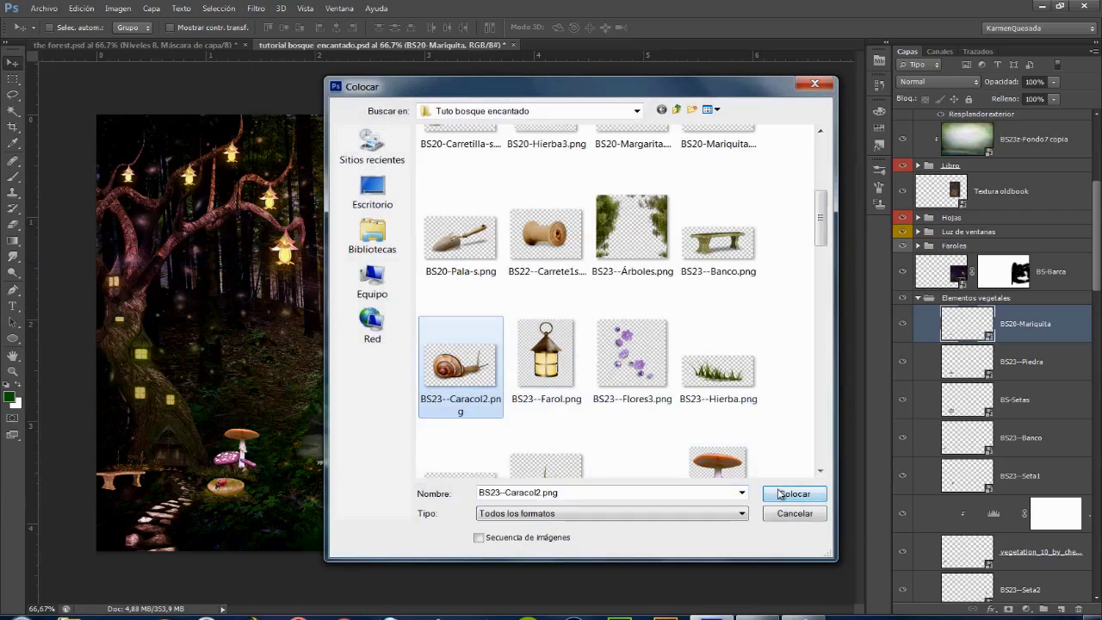
click(794, 493)
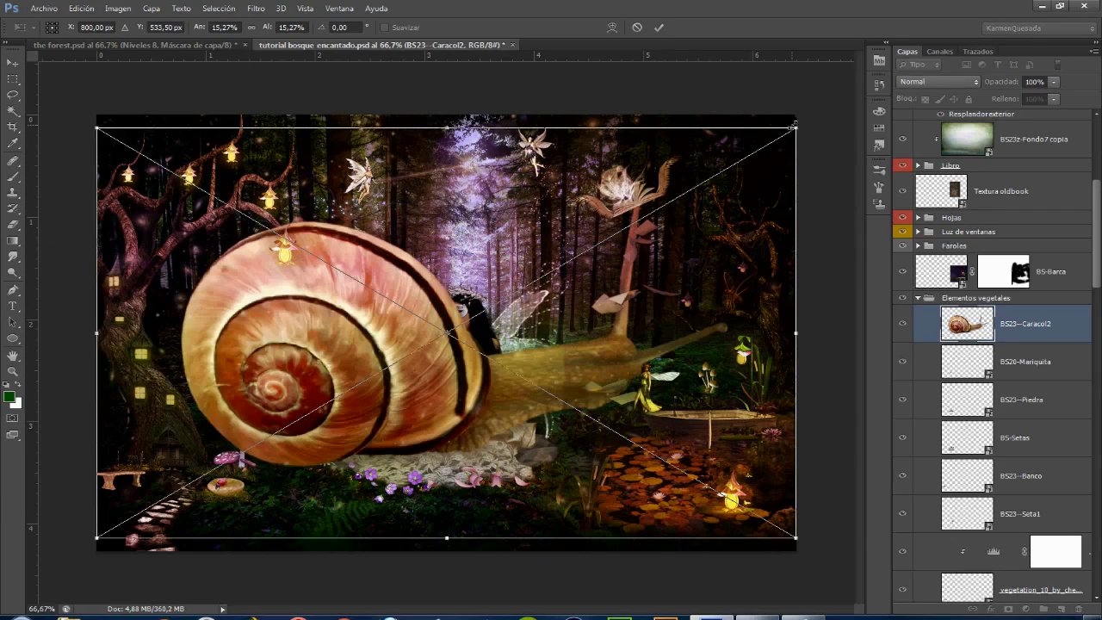
drag(799, 123, 511, 332)
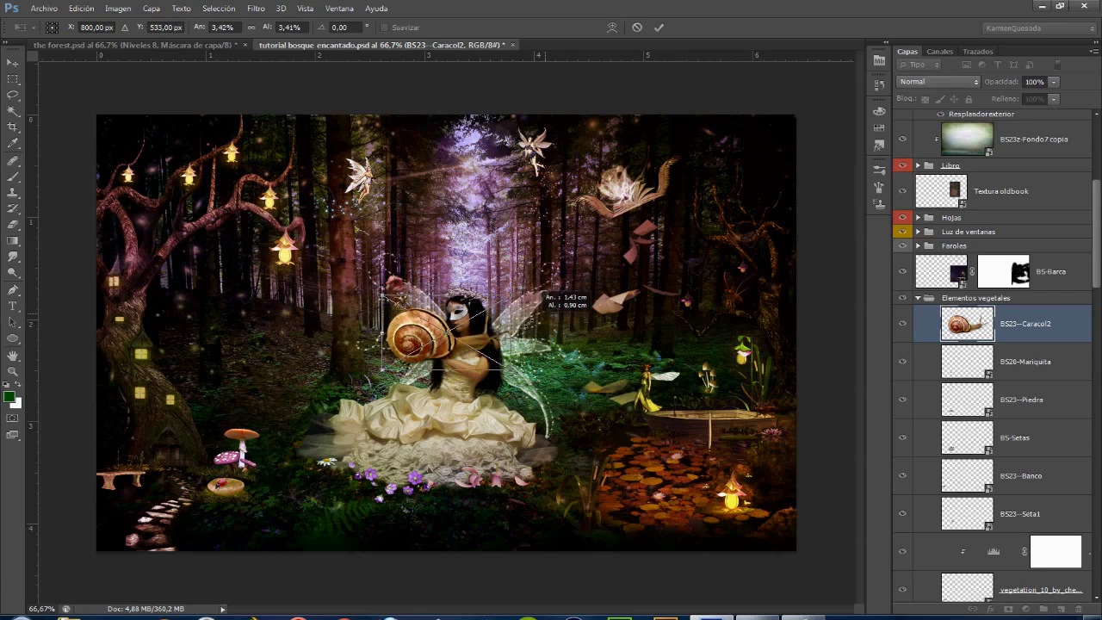
drag(428, 335, 234, 424)
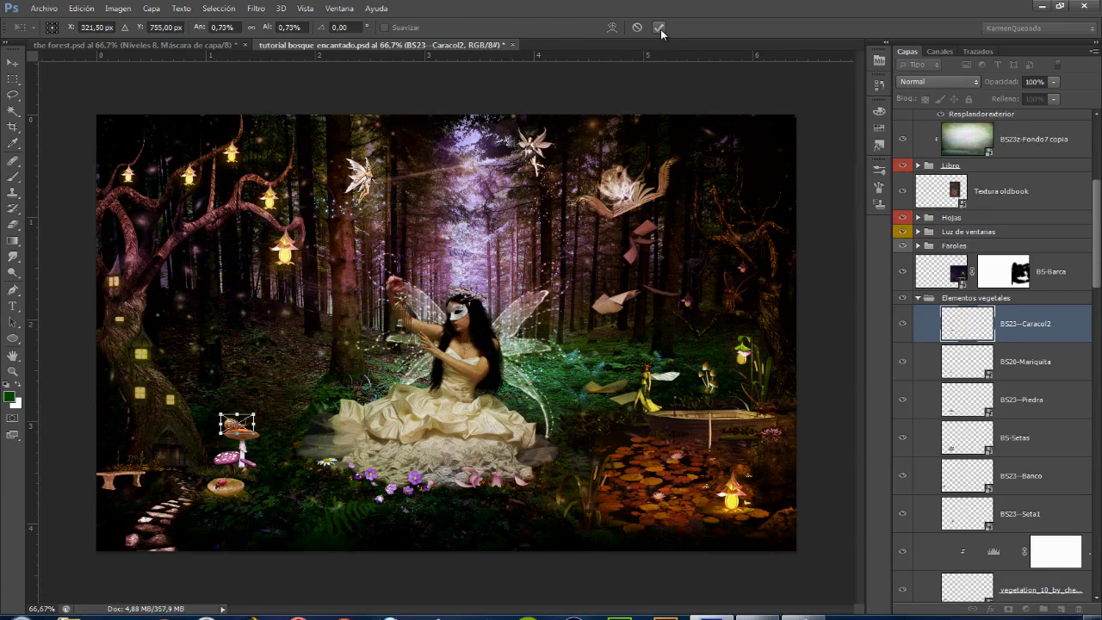
click(658, 27)
Place the lamp_by_cheyenne75 clock lamp, scaled small, beside the bench.
key(ctrl+shift+p)
scroll(683, 251, up, 2)
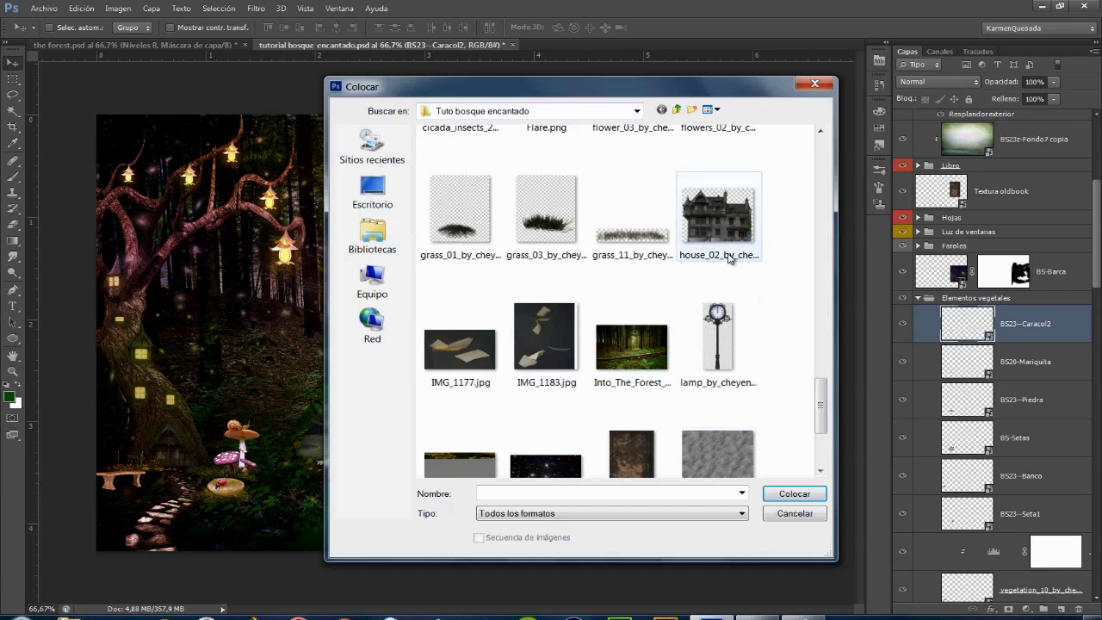
click(718, 345)
click(794, 493)
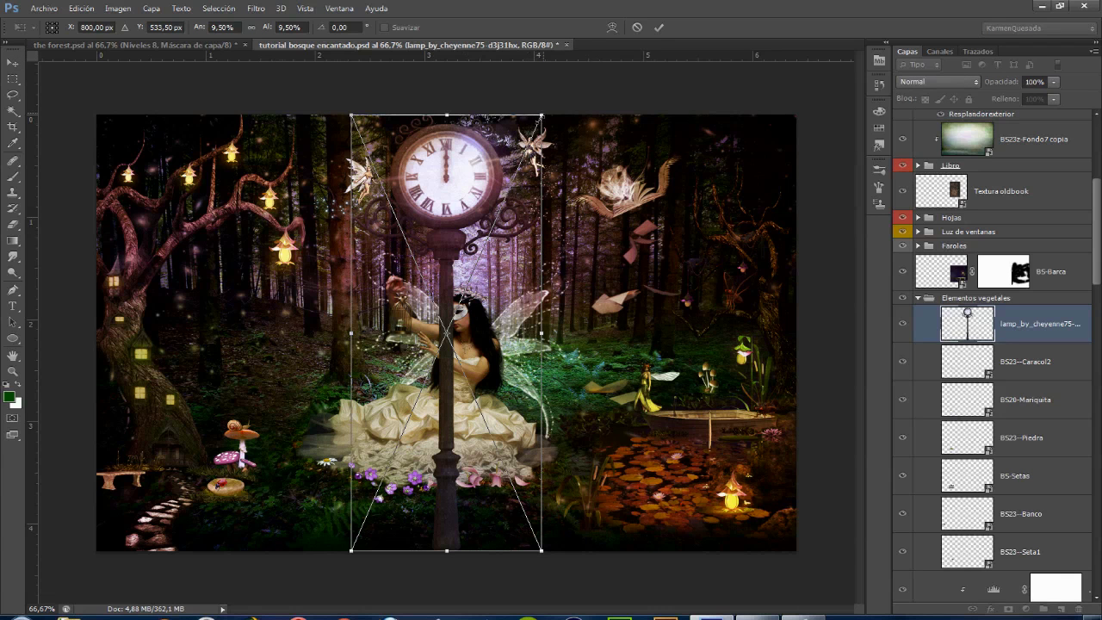
mouse_move(540, 115)
mouse_down()
mouse_move(487, 242)
mouse_move(226, 293)
mouse_move(231, 323)
mouse_move(121, 413)
mouse_up()
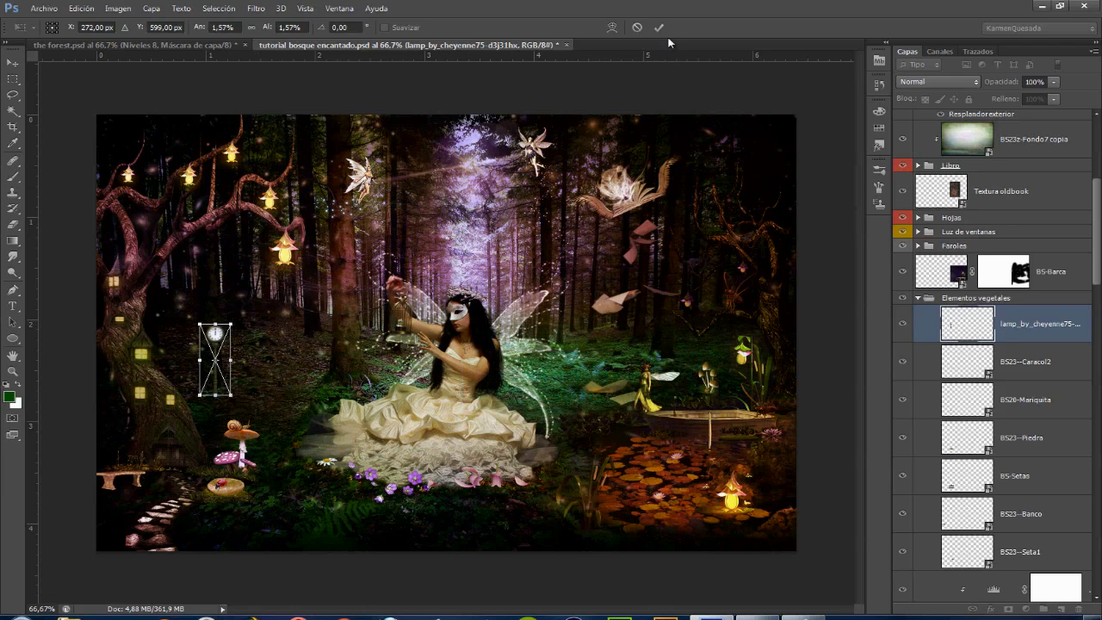
click(659, 28)
Move the lamp layer below BS23--Seta2 in the Layers panel.
scroll(1010, 298, down, 2)
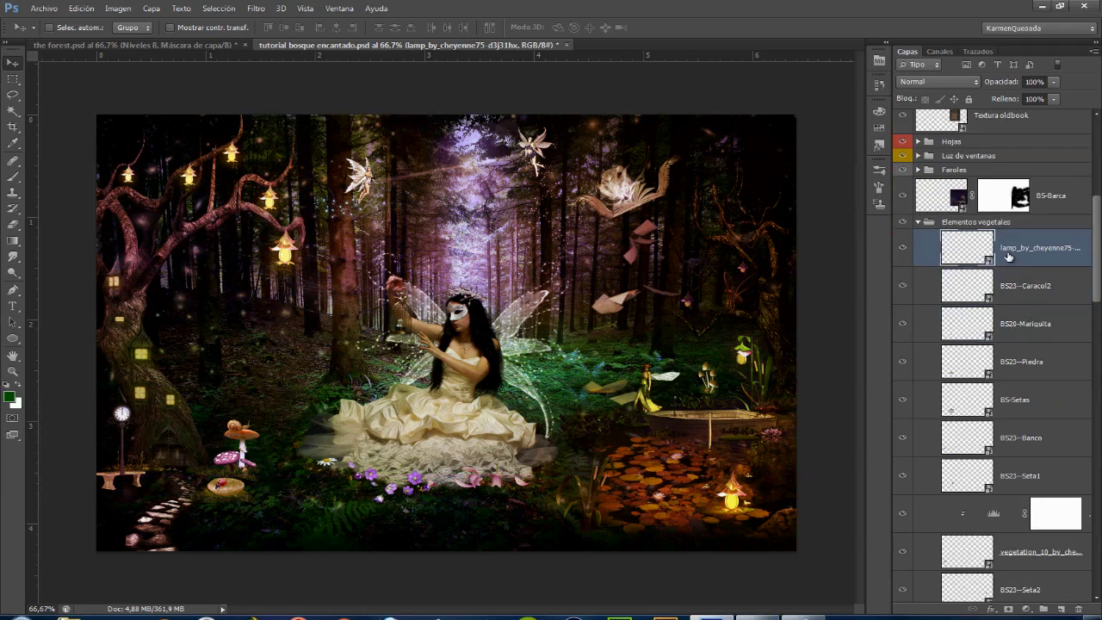
drag(1009, 256, 1008, 455)
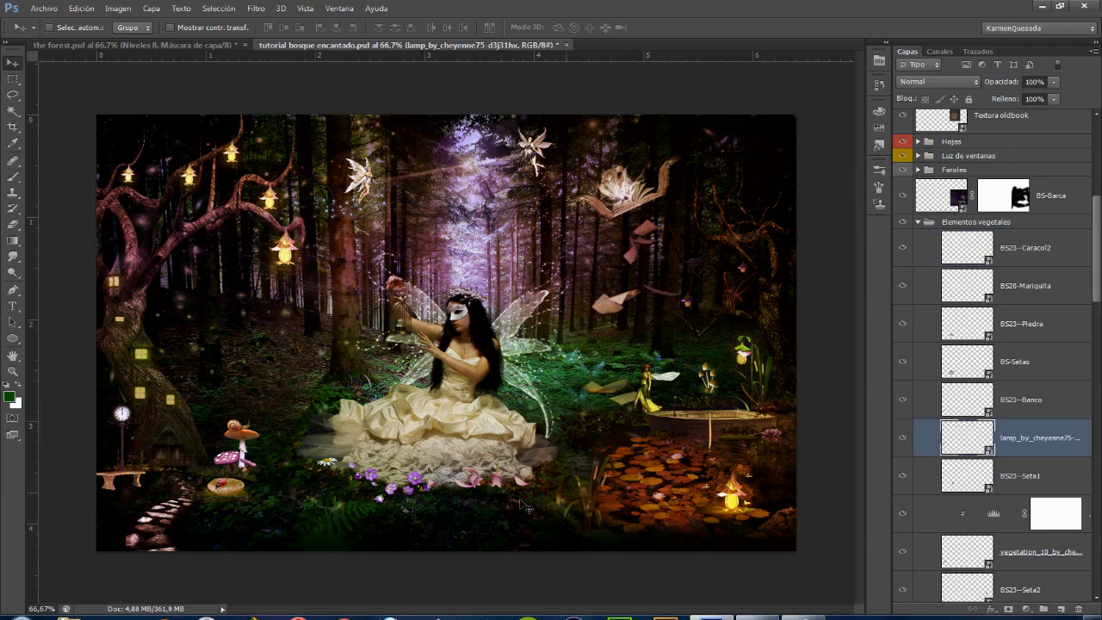
scroll(1034, 438, down, 1)
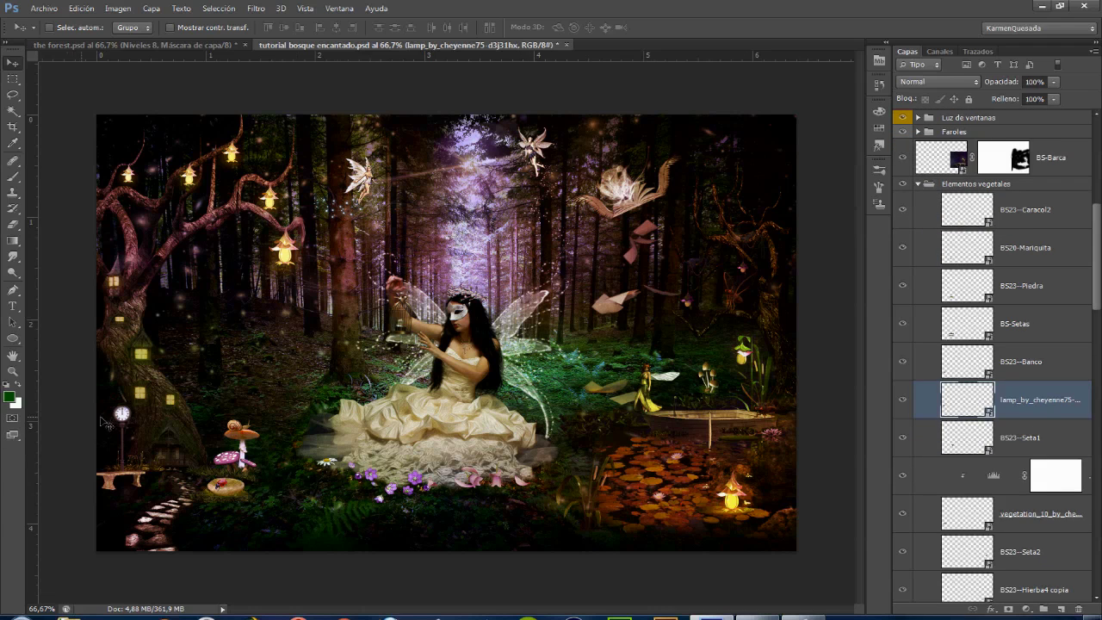
scroll(1034, 418, down, 1)
scroll(1034, 420, down, 1)
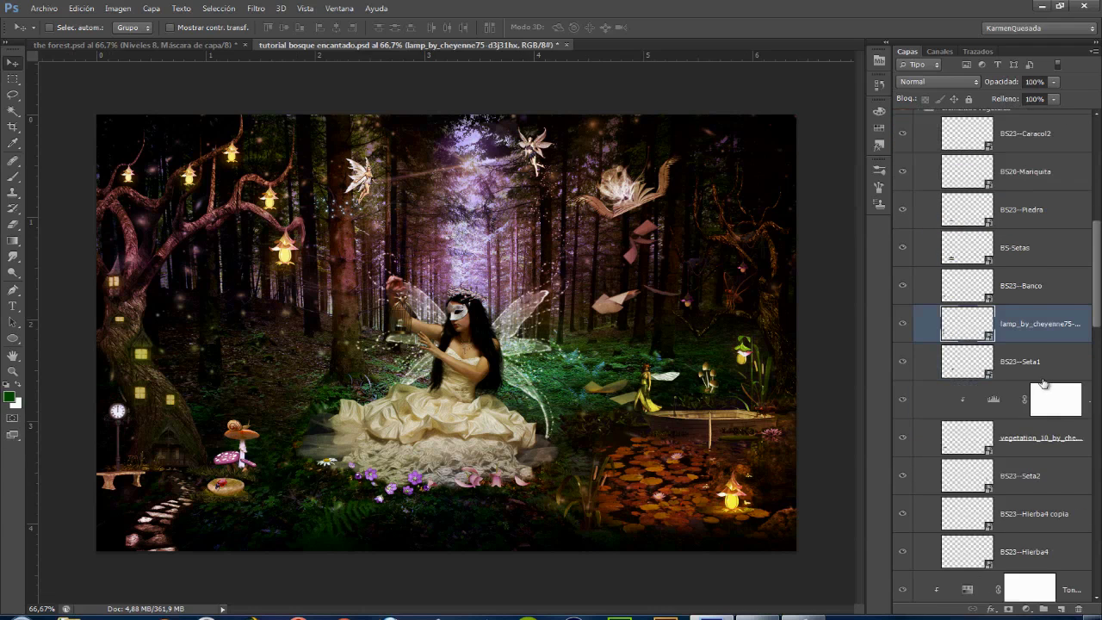
scroll(1043, 383, down, 1)
scroll(1050, 370, down, 1)
drag(1038, 263, 1032, 403)
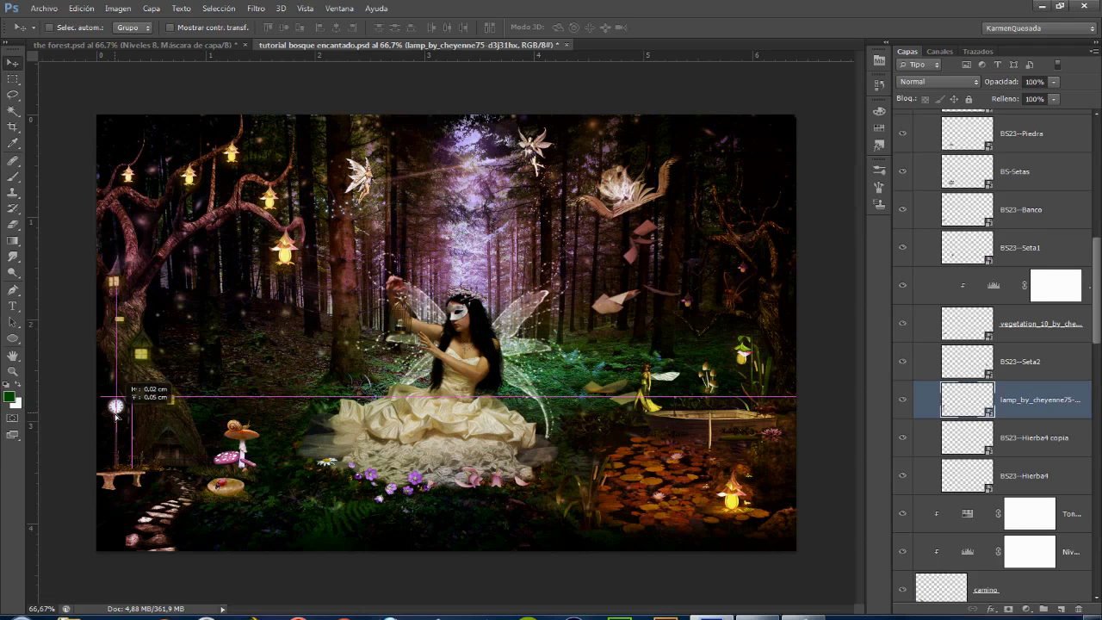
key(alt+f)
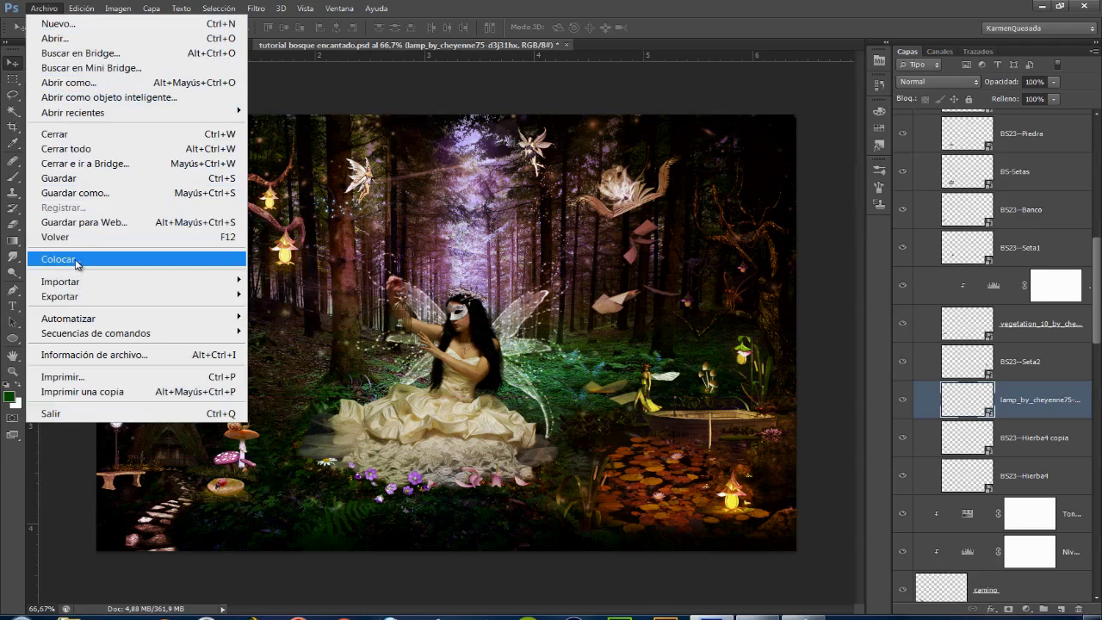
Place a tiny wheelbarrow on the lower-left path and move its layer up one.
click(60, 258)
click(460, 431)
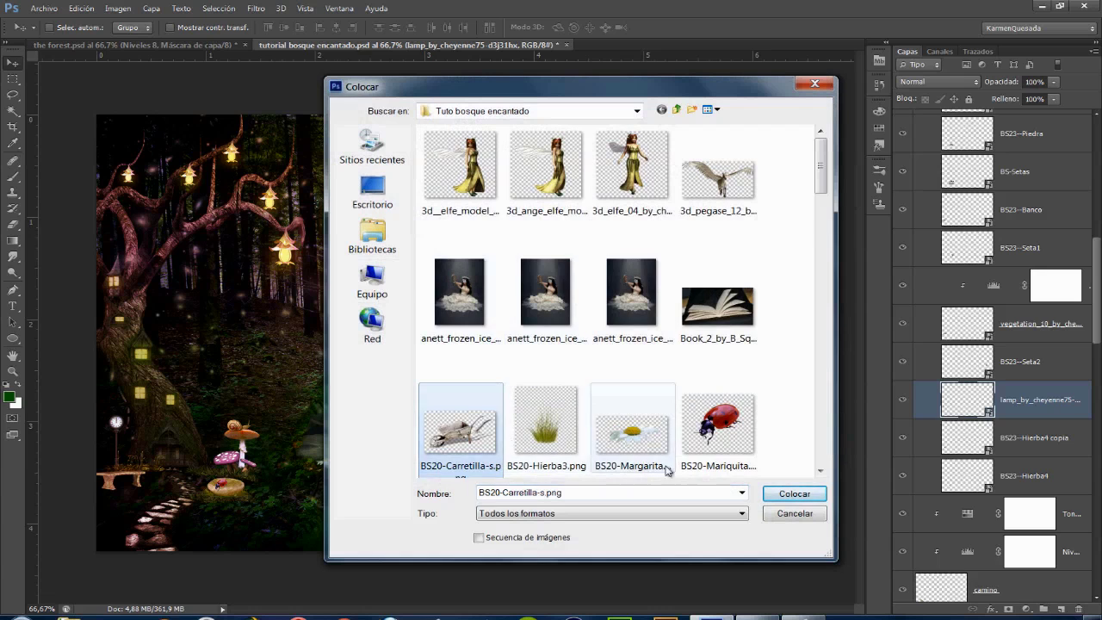
scroll(603, 414, down, 3)
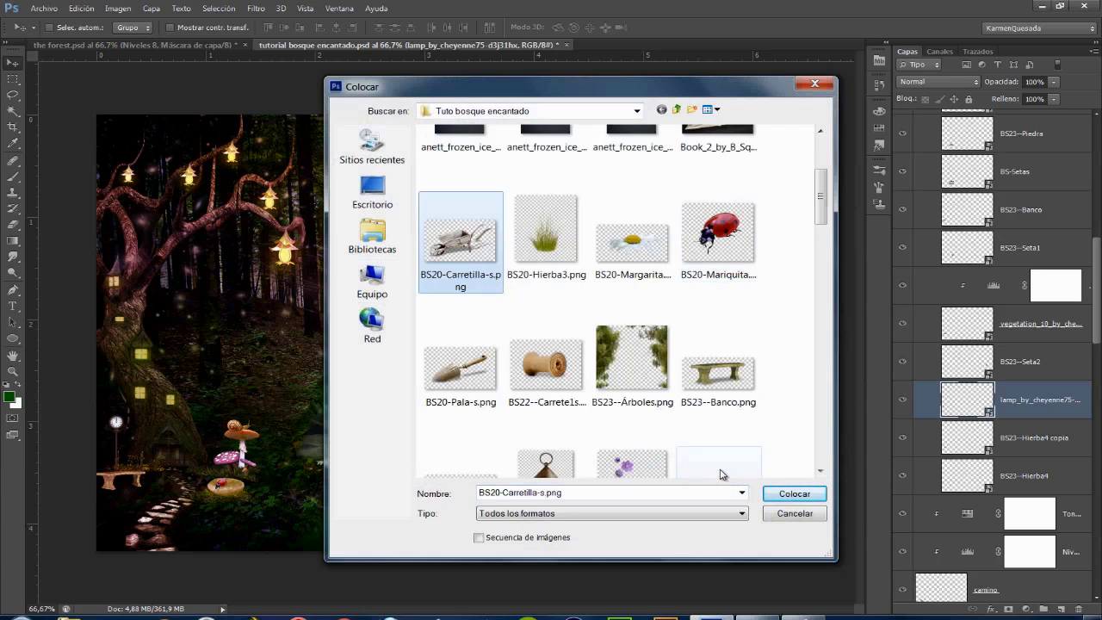
click(775, 493)
mouse_move(400, 323)
mouse_down()
mouse_move(237, 513)
mouse_move(263, 499)
mouse_up()
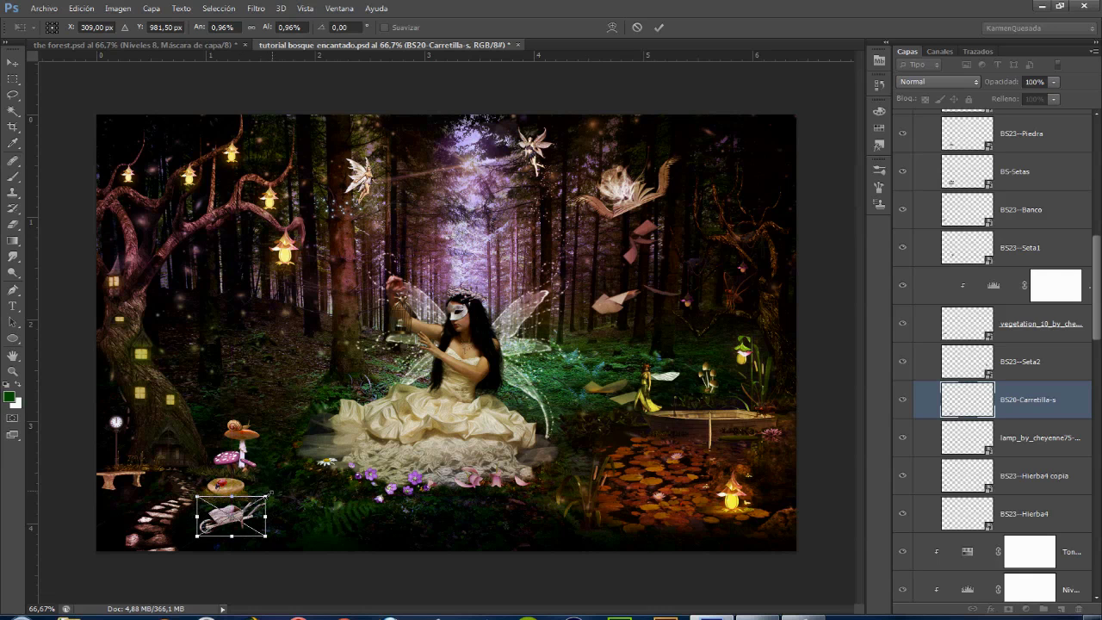
key(Return)
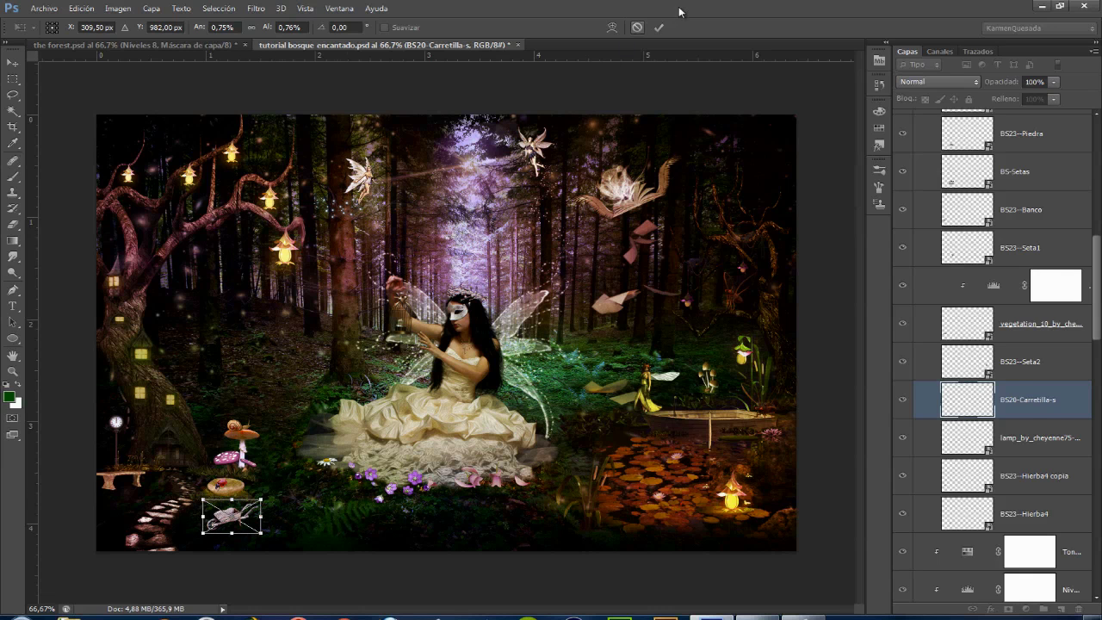
key(ctrl+bracketright)
key(ctrl+bracketright)
key(ctrl+bracketright)
Place a tiny shovel next to the wheelbarrow.
click(44, 8)
click(60, 259)
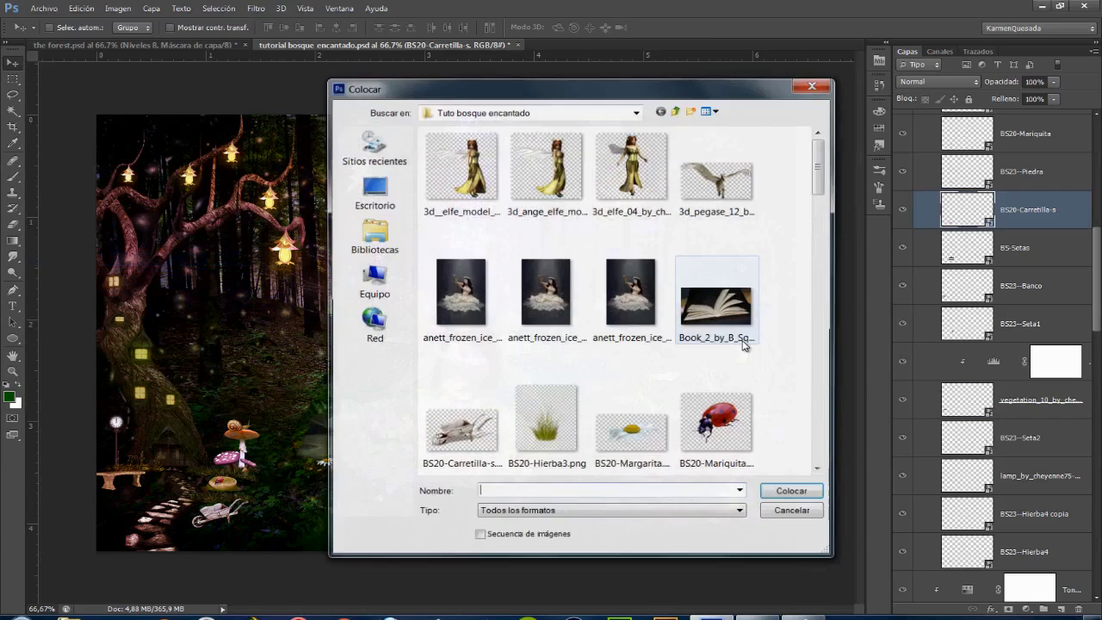
click(719, 306)
scroll(603, 345, down, 5)
click(456, 172)
click(788, 488)
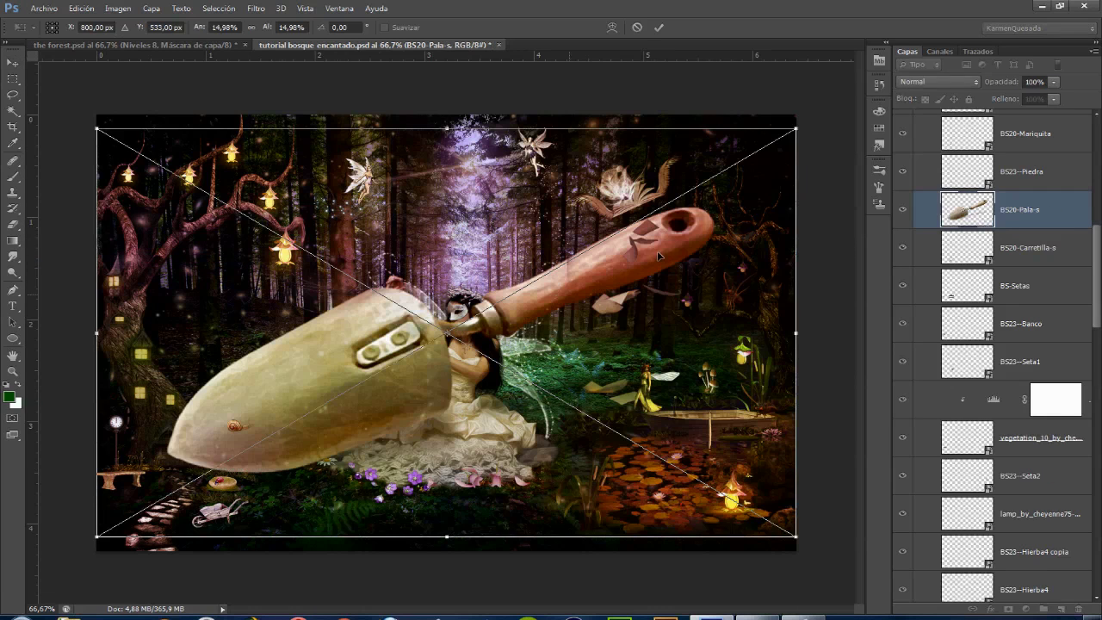
drag(790, 134, 517, 365)
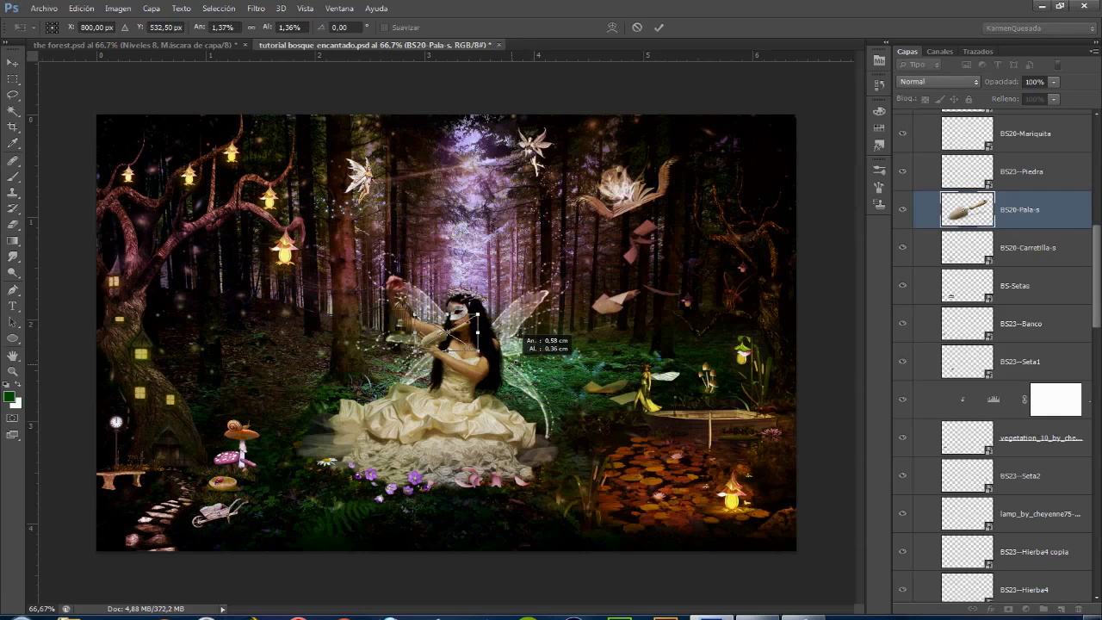
key(Return)
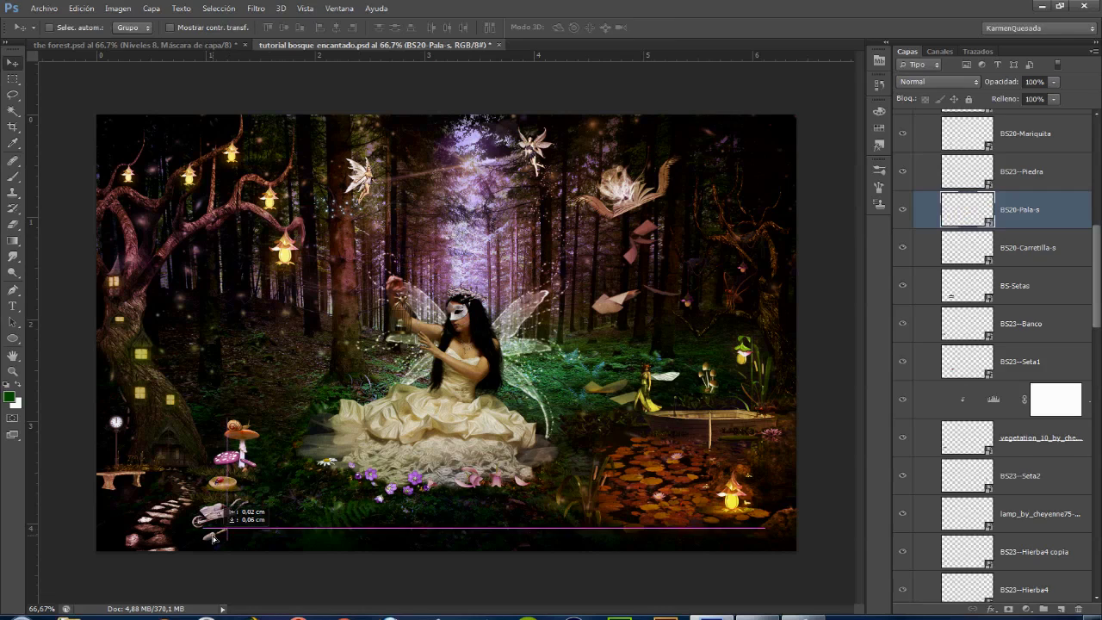
click(218, 536)
Place the BS-Mesilla pink spool side table, scaled small.
key(ctrl+shift+alt+p)
scroll(797, 318, down, 2)
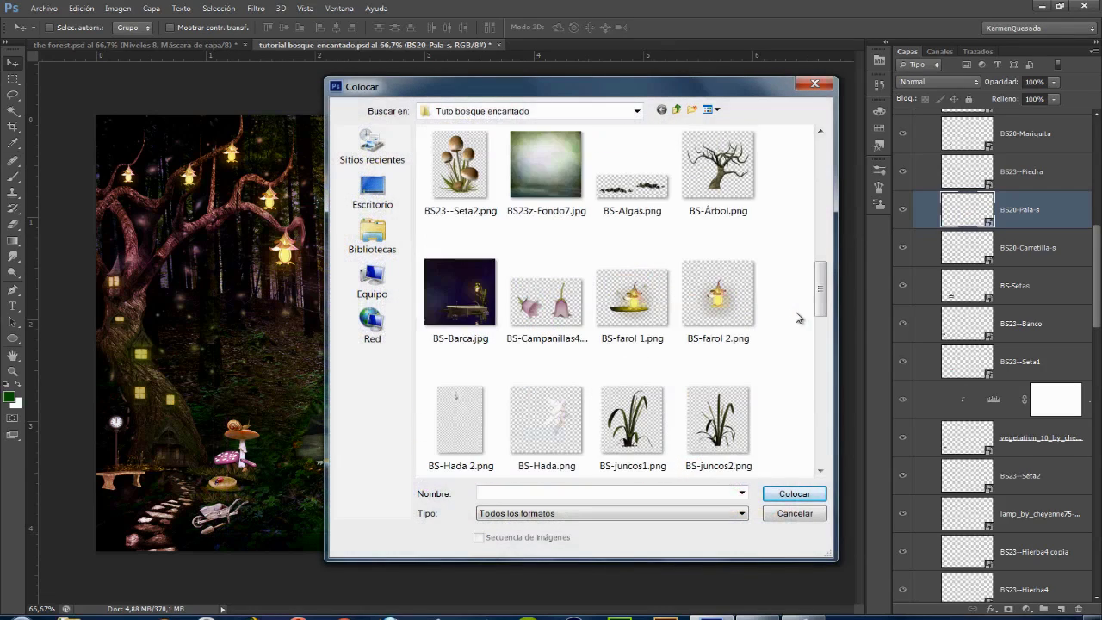
scroll(797, 318, down, 2)
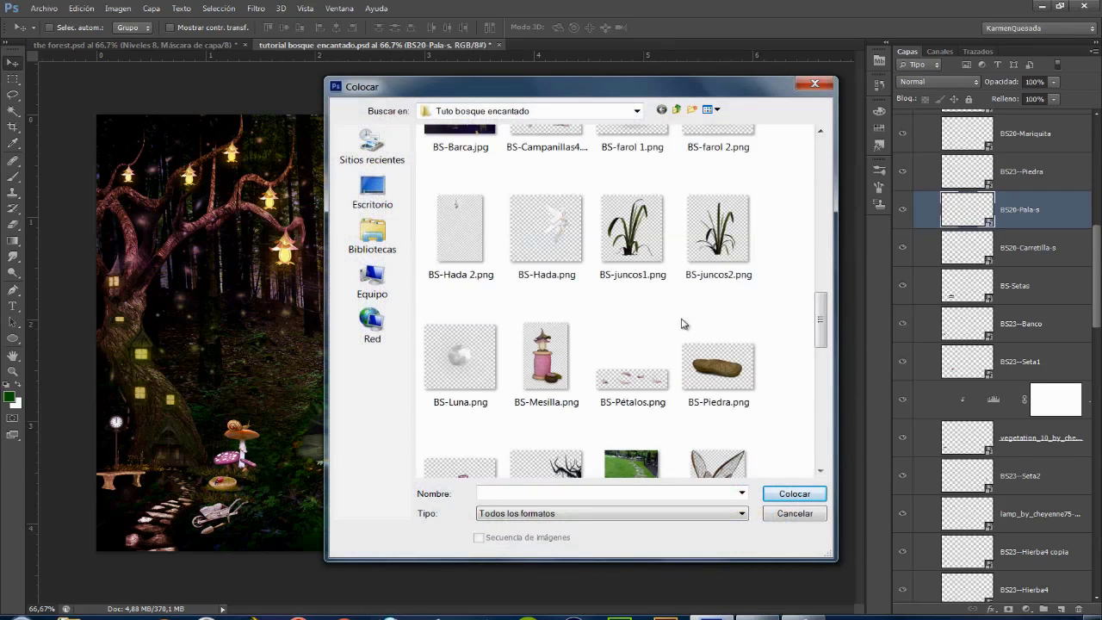
click(546, 357)
click(793, 493)
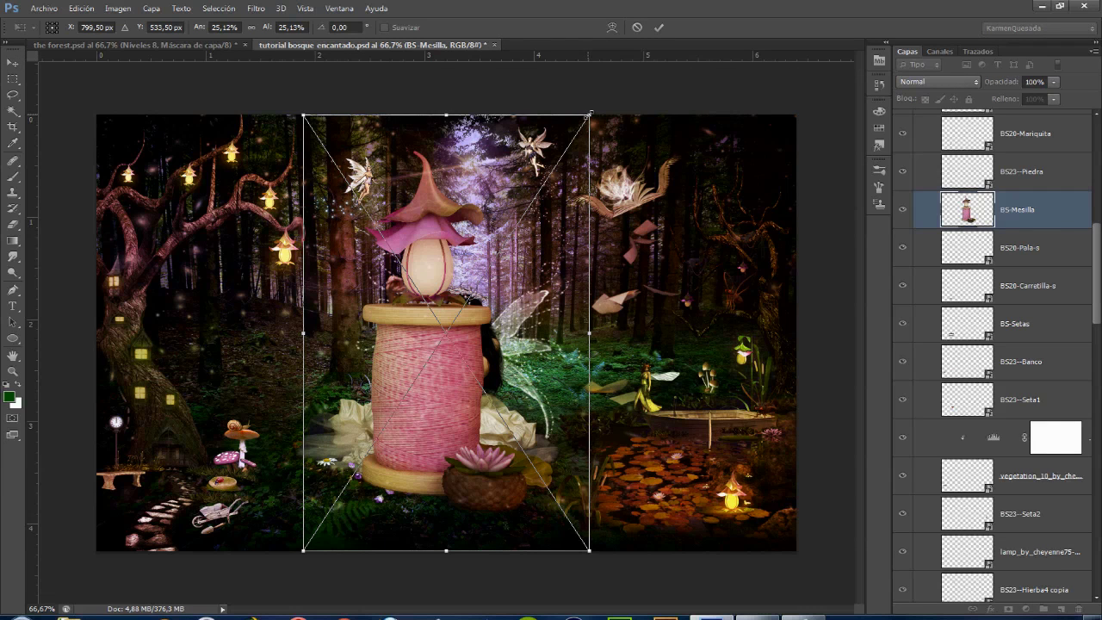
drag(589, 114, 491, 265)
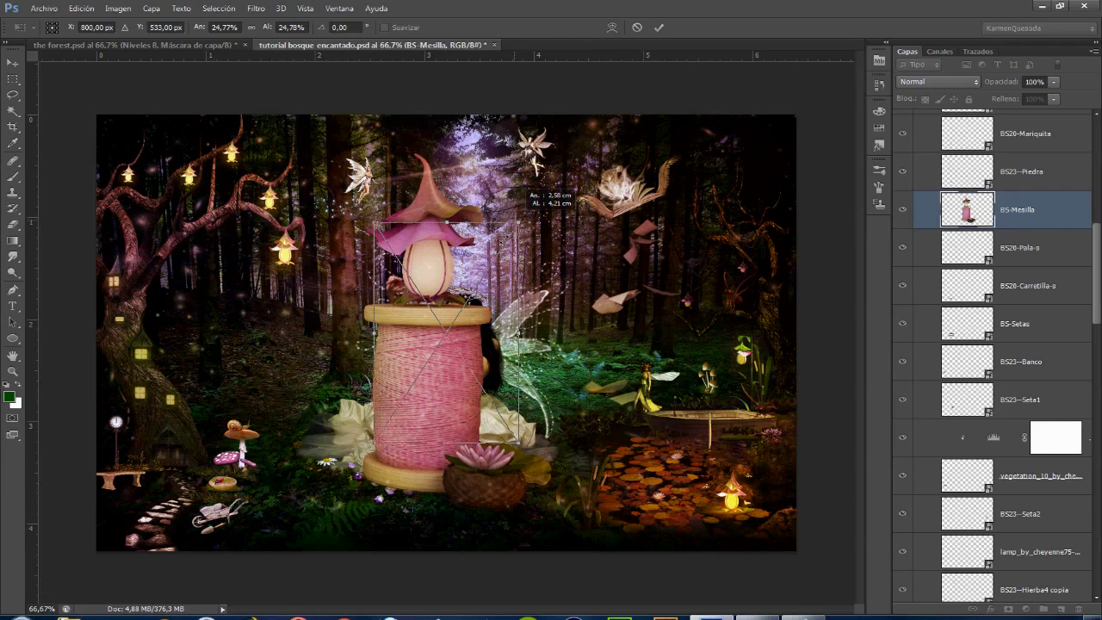
key(Return)
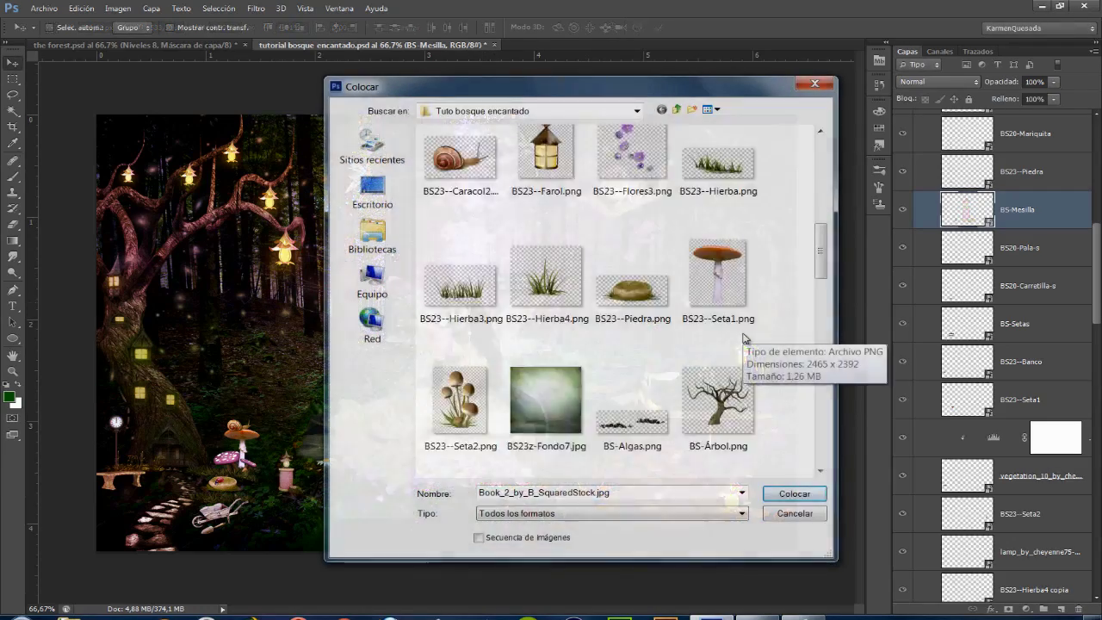
Place the BS22--Carrete1s wooden spool beside the side table, layered behind it.
scroll(620, 301, up, 3)
click(546, 220)
click(794, 494)
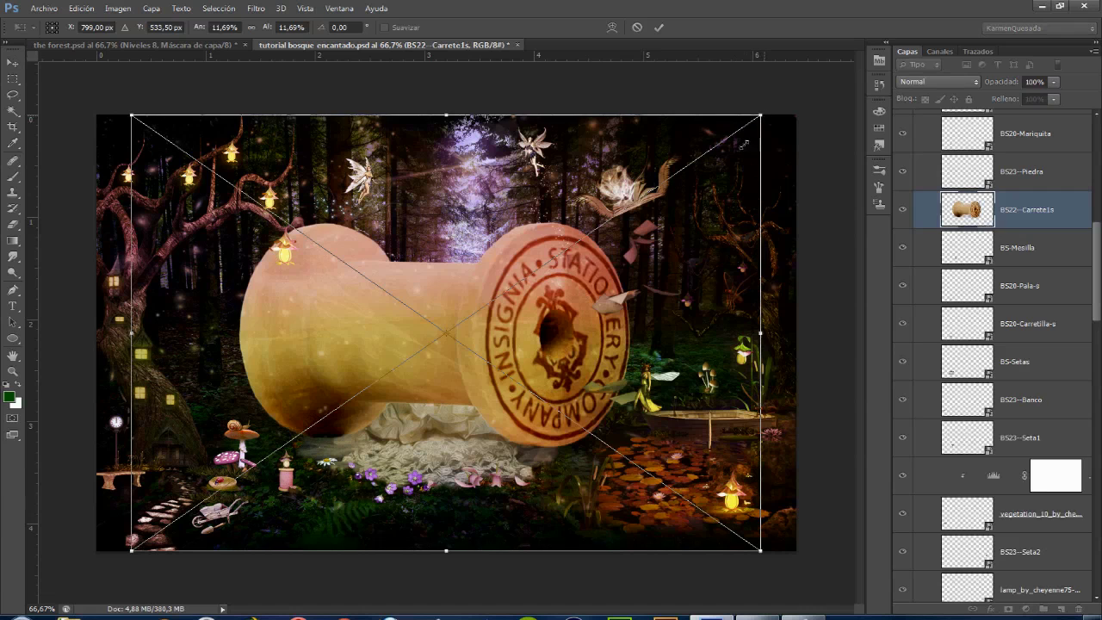
drag(745, 144, 517, 293)
key(Return)
drag(446, 332, 271, 483)
key(ctrl+bracketleft)
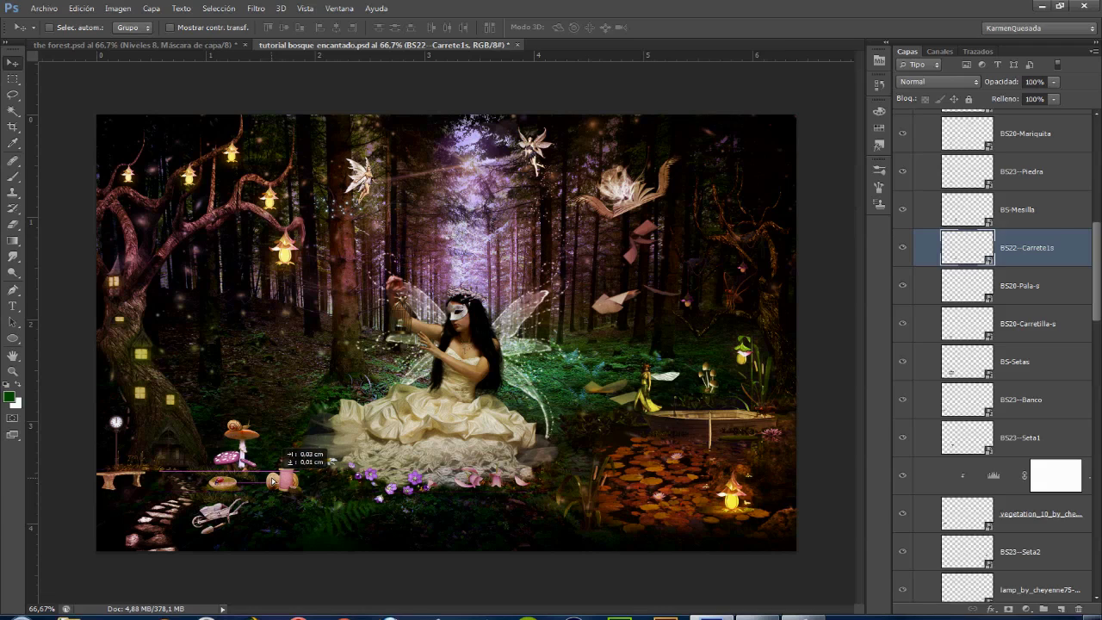
Open the BS23--Hierba.png grass image.
click(44, 8)
click(49, 35)
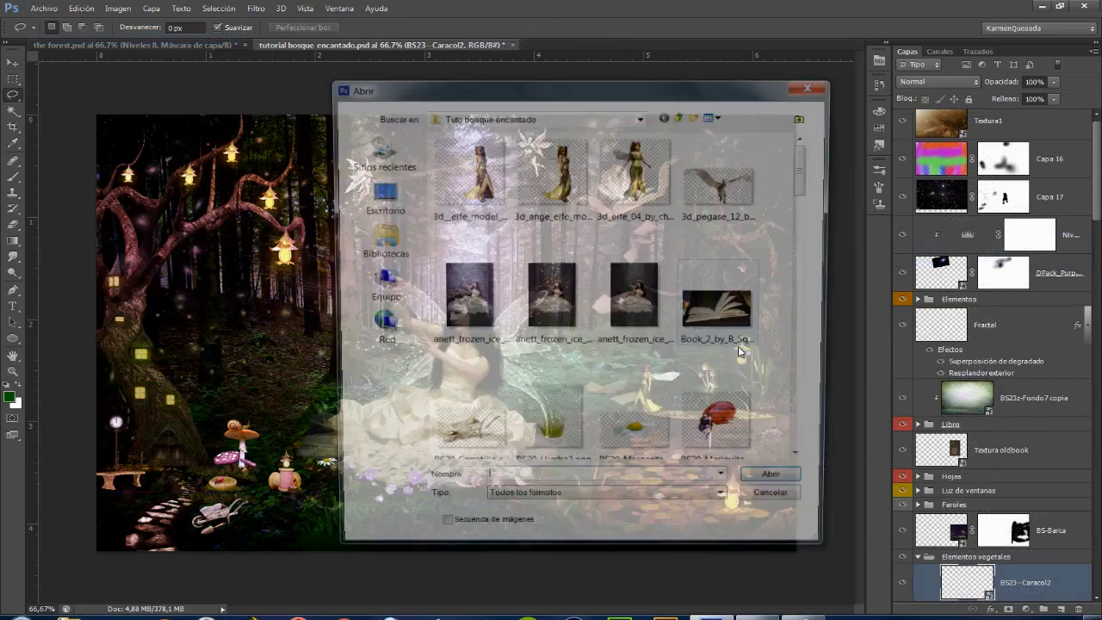
click(719, 310)
scroll(723, 328, down, 3)
scroll(723, 327, down, 2)
click(723, 344)
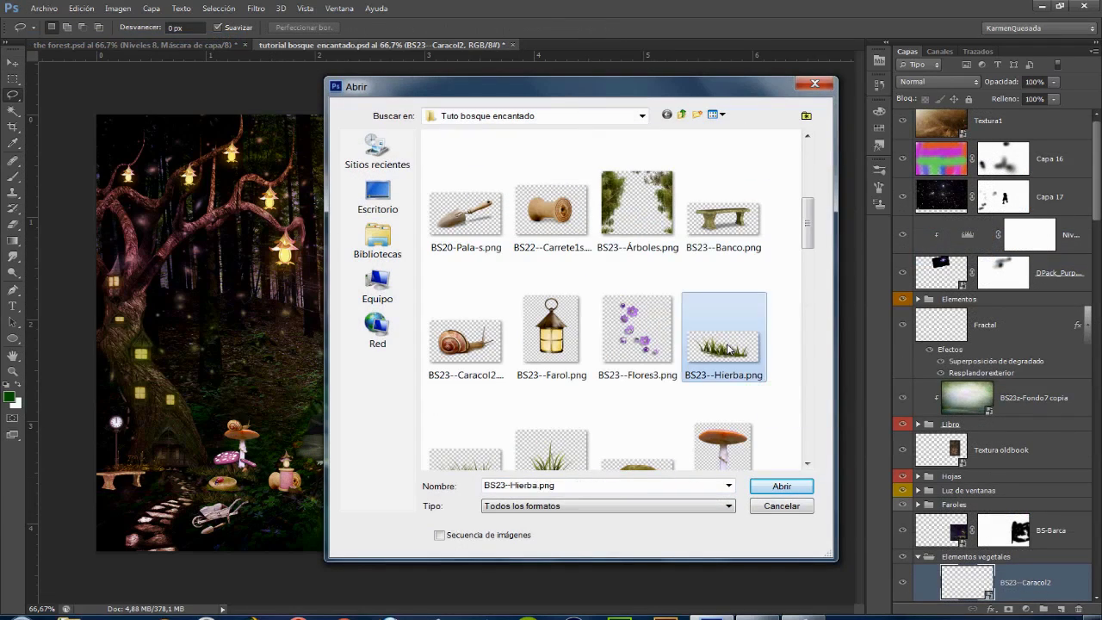
click(781, 488)
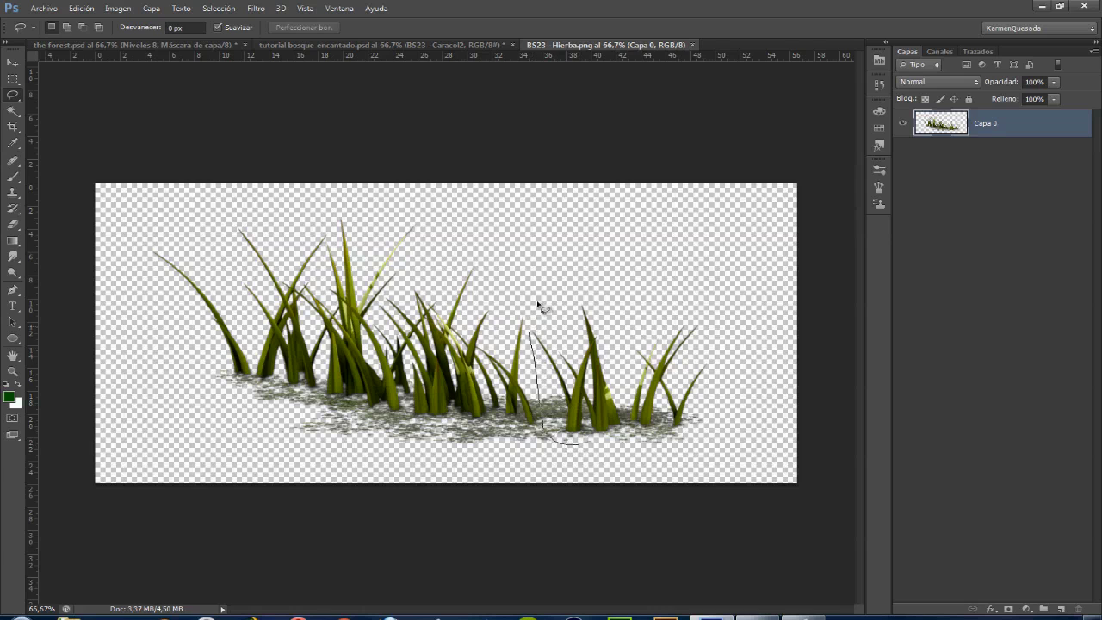
Lasso the right grass clump and drag it into the composite's lower left.
mouse_move(541, 306)
mouse_down()
mouse_move(704, 305)
mouse_move(726, 374)
mouse_move(704, 433)
mouse_move(577, 447)
mouse_up()
click(13, 62)
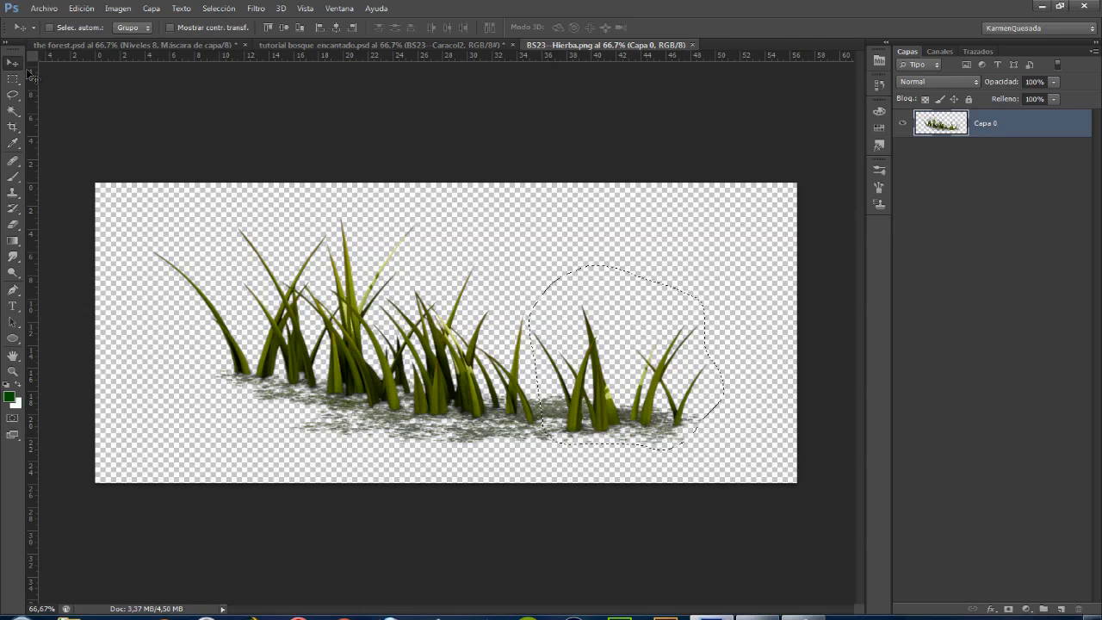
mouse_move(607, 370)
mouse_down()
mouse_move(345, 209)
mouse_move(286, 47)
mouse_move(263, 197)
mouse_up()
drag(196, 465, 200, 472)
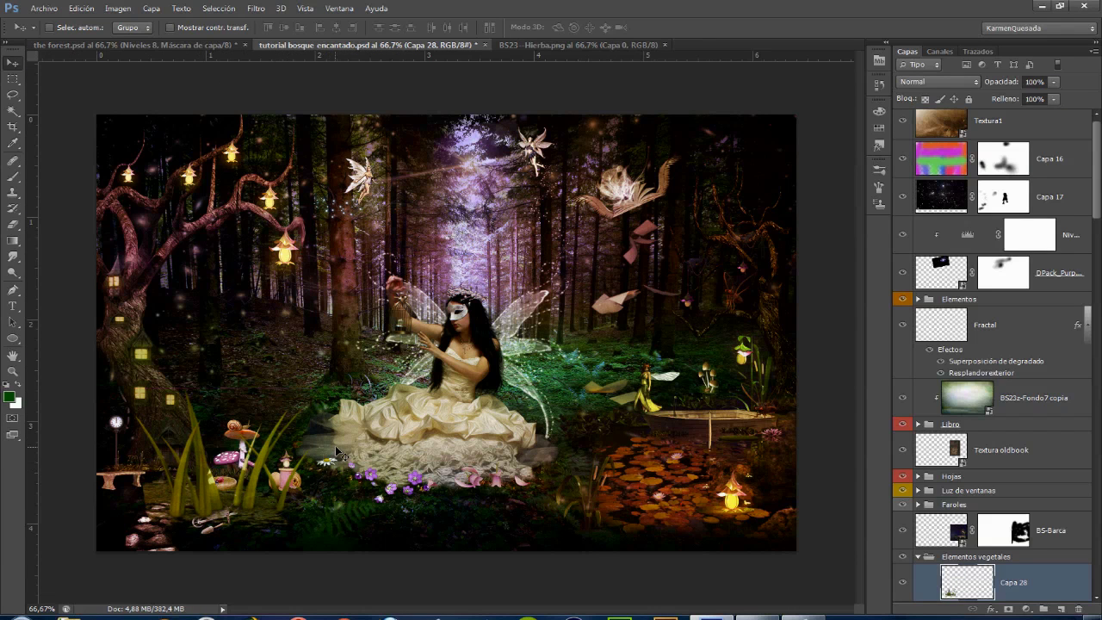
Shrink and rotate the grass clump into a small tuft beside the mushroom.
key(ctrl+t)
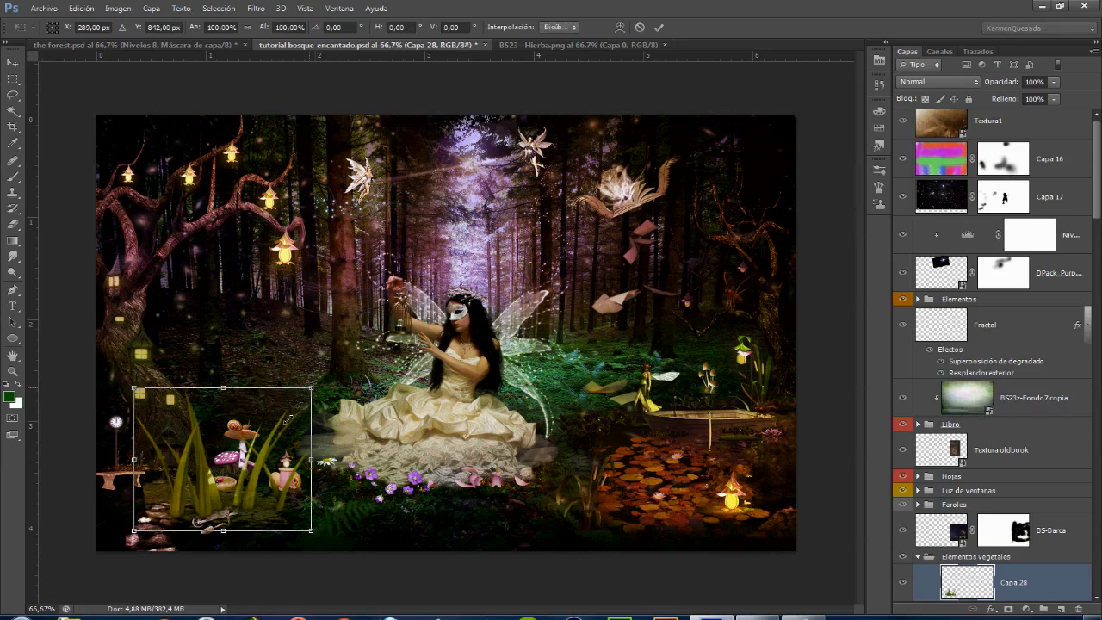
mouse_move(288, 420)
mouse_down()
mouse_move(255, 456)
mouse_move(178, 479)
mouse_up()
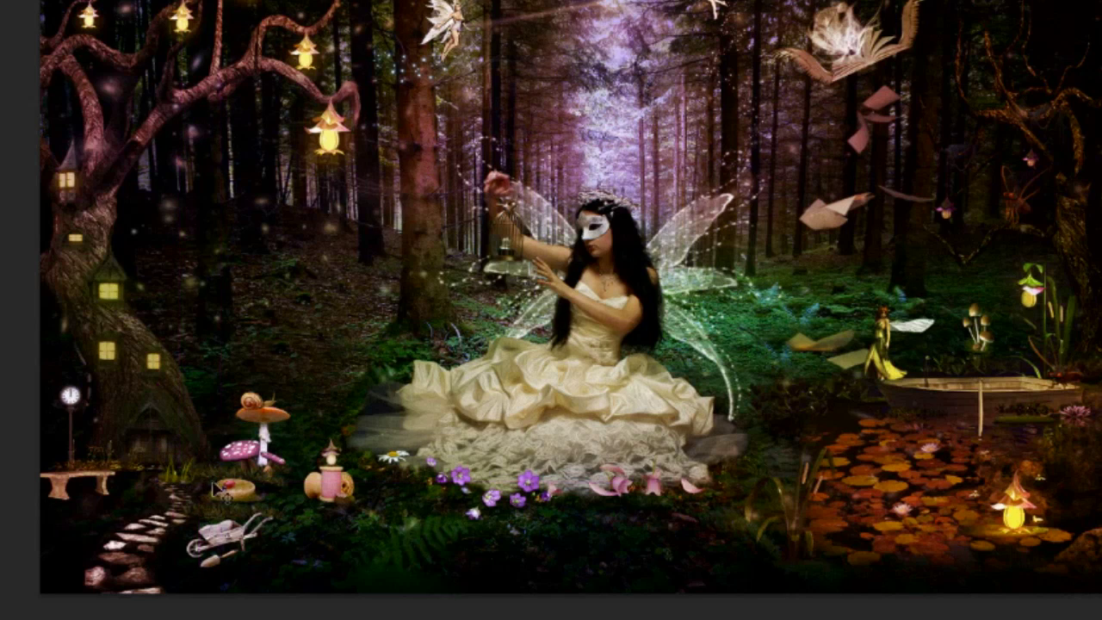
right_click(180, 455)
click(259, 181)
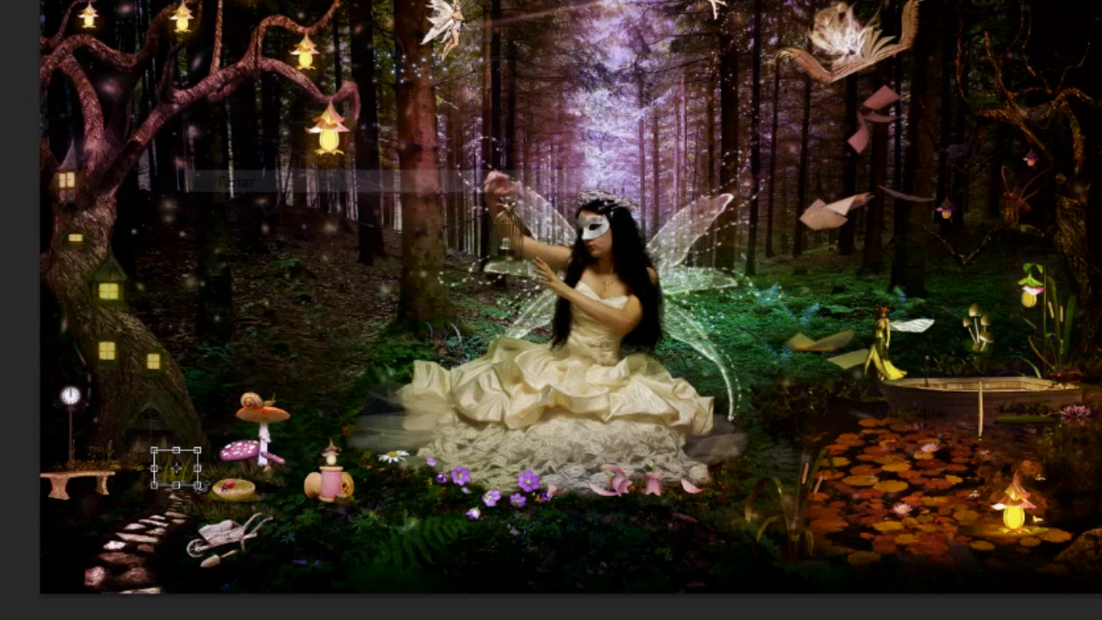
key(Return)
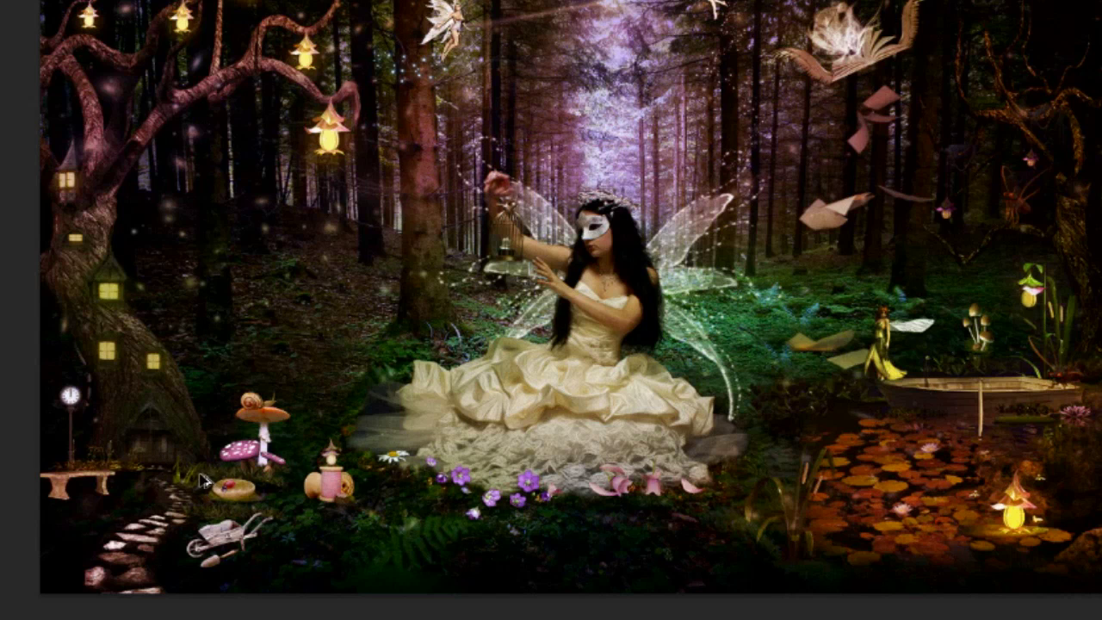
mouse_move(204, 494)
mouse_down()
mouse_move(217, 506)
mouse_move(183, 527)
mouse_move(191, 544)
mouse_move(169, 563)
mouse_move(166, 584)
mouse_move(181, 603)
mouse_move(91, 589)
mouse_move(95, 601)
mouse_move(115, 534)
mouse_move(138, 532)
mouse_move(145, 515)
mouse_up()
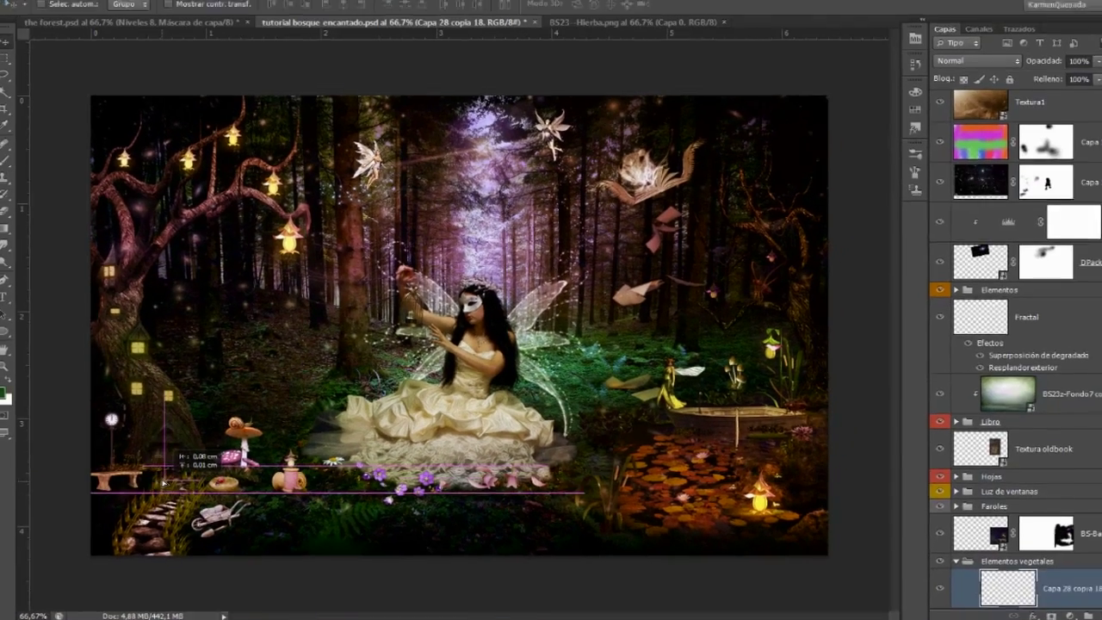
Group all the Capa 28 grass tuft layers into a group named 'hierva'.
scroll(991, 388, down, 3)
scroll(1017, 379, down, 3)
scroll(1030, 366, down, 3)
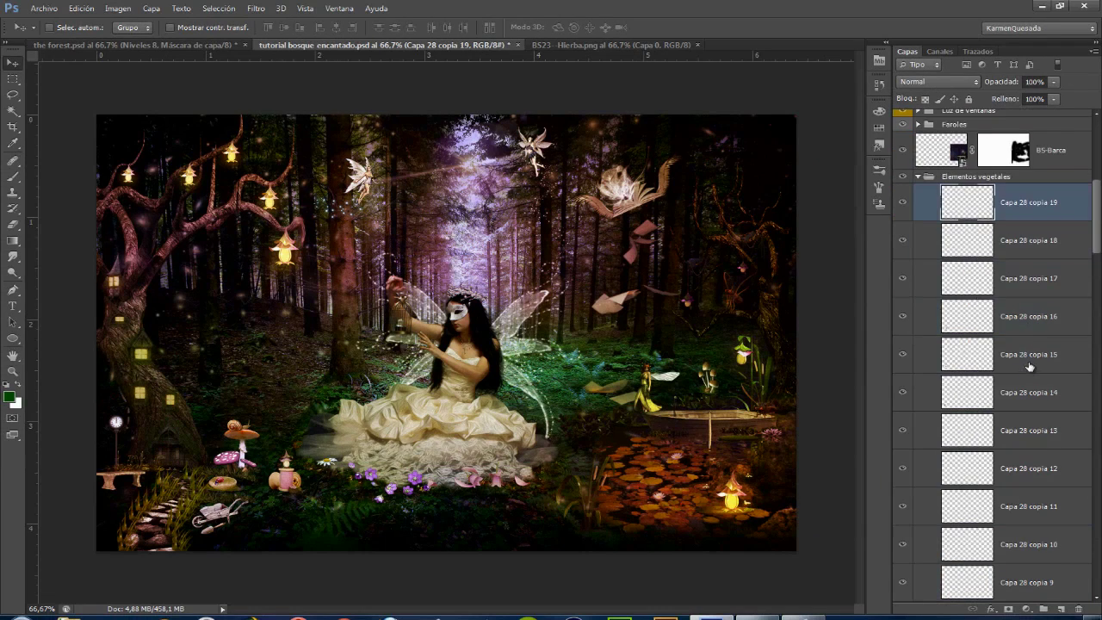
shift+click(1023, 329)
drag(1011, 217, 1003, 466)
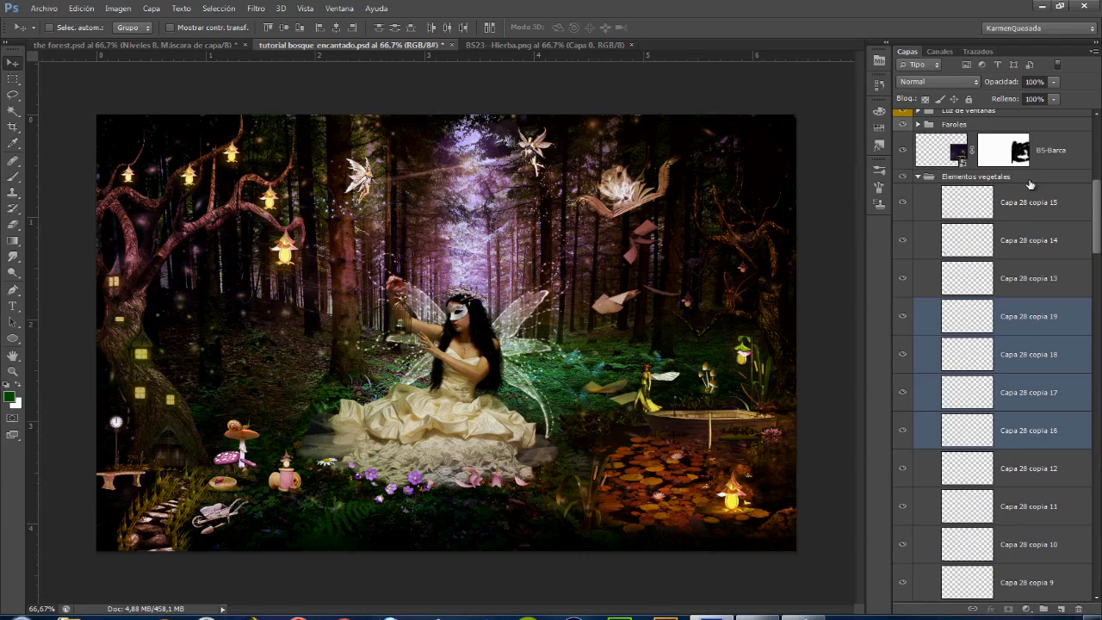
click(1025, 222)
scroll(1026, 232, down, 6)
scroll(1032, 284, down, 3)
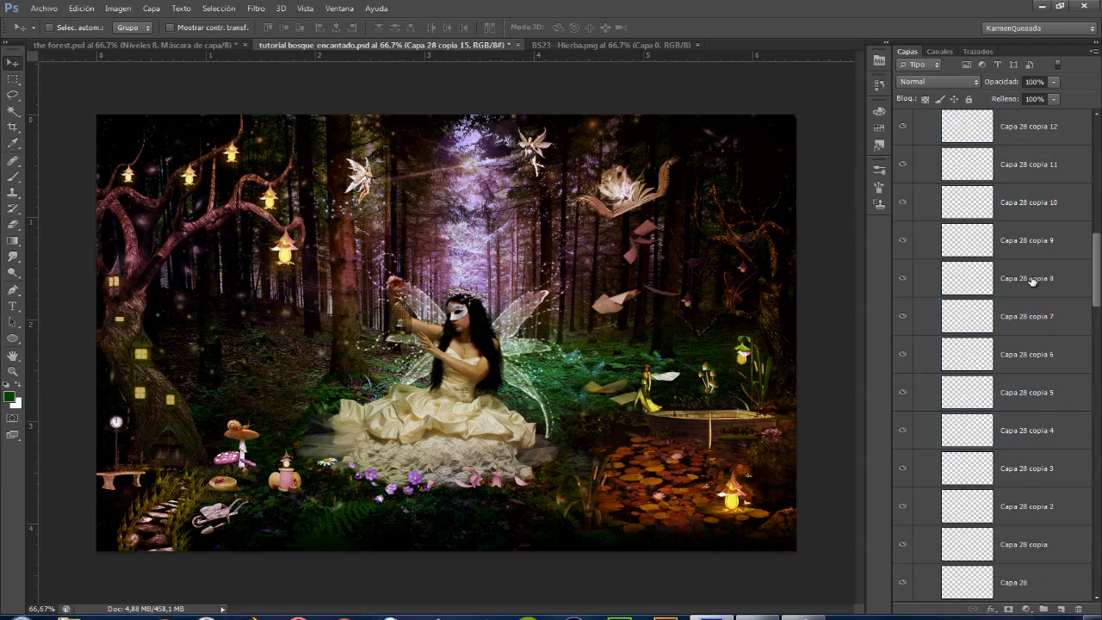
key(ctrl+g)
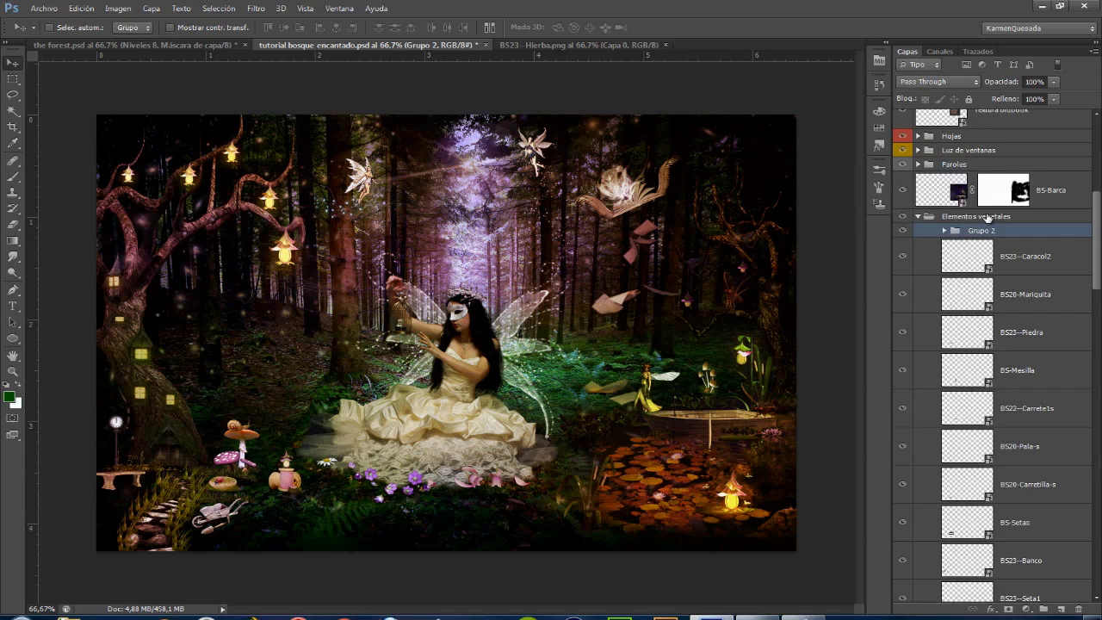
text(hierva)
key(Return)
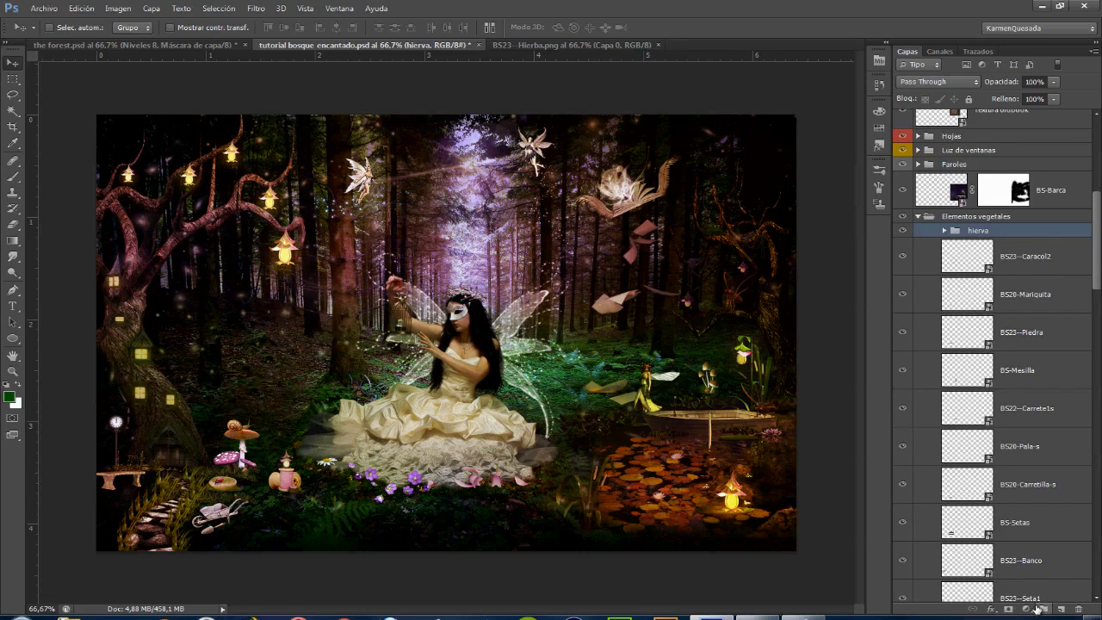
Add a colorized Hue/Saturation adjustment: hue 110, saturation 30, lightness -60.
click(1026, 611)
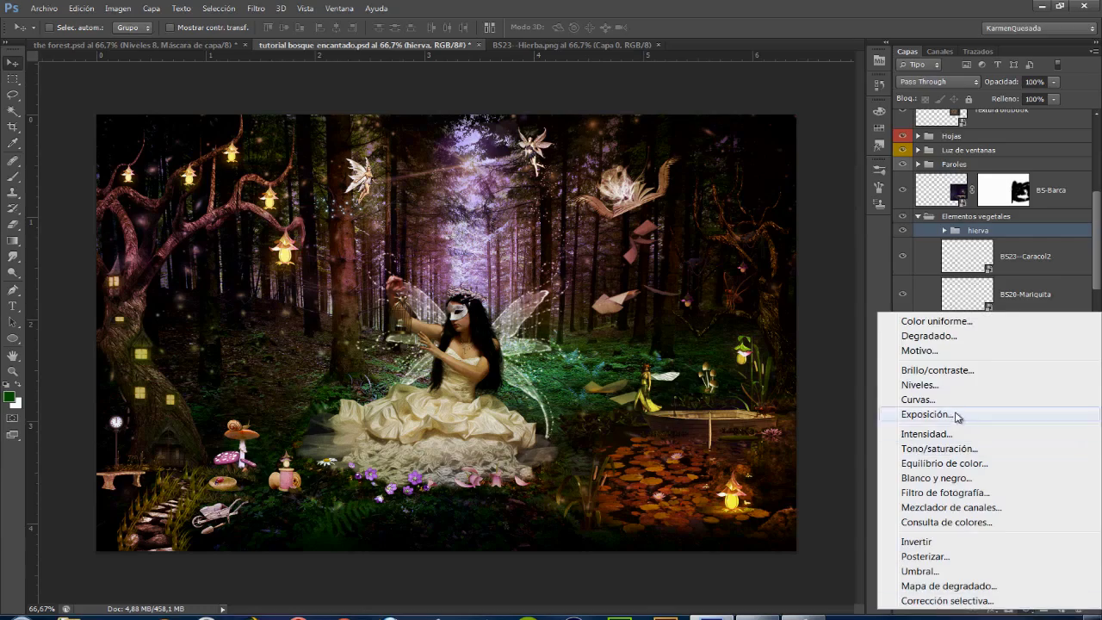
click(939, 448)
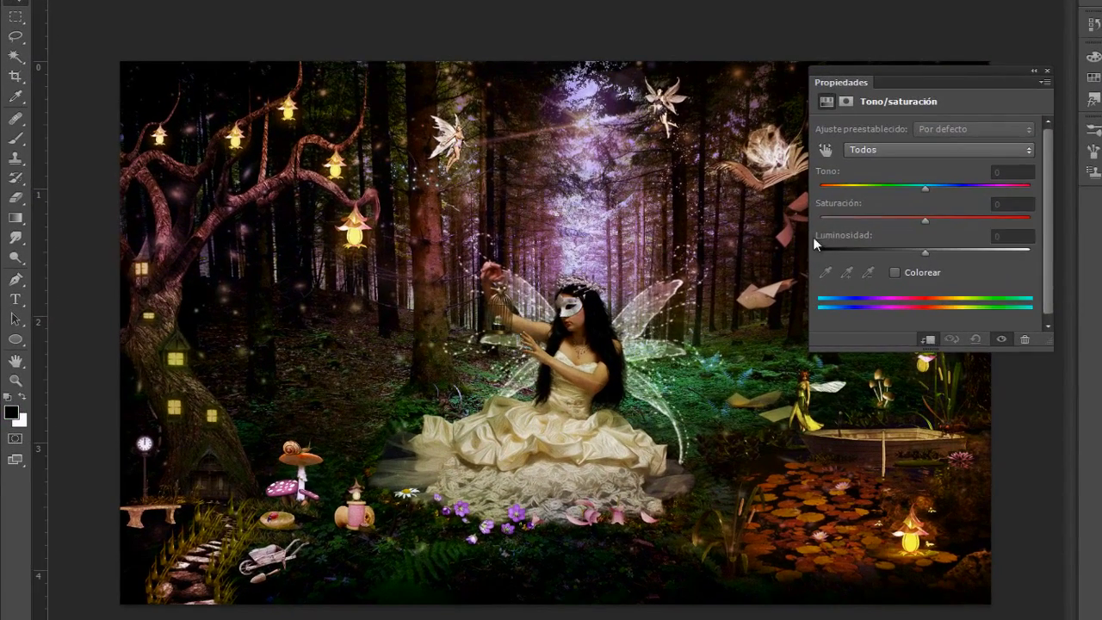
click(895, 272)
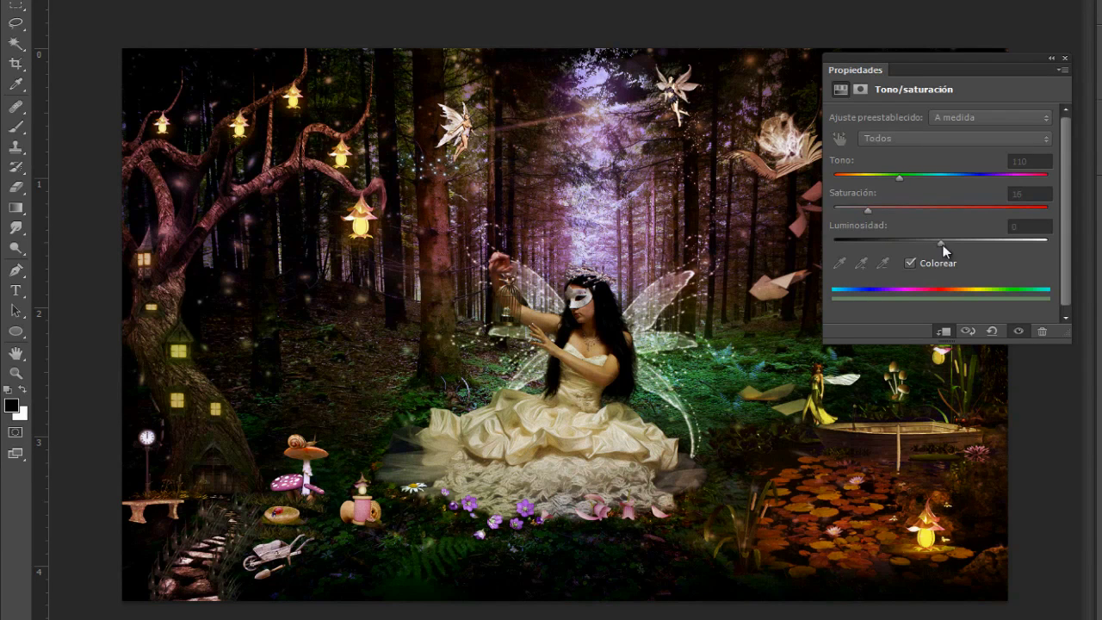
drag(944, 243, 876, 242)
drag(867, 210, 914, 209)
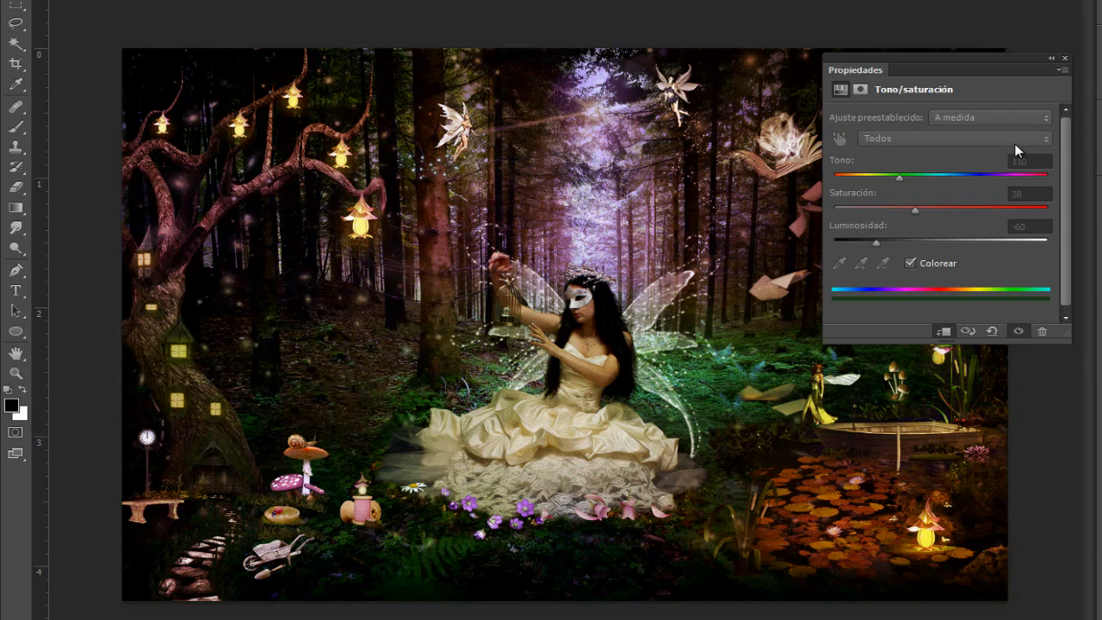
click(1066, 58)
click(47, 0)
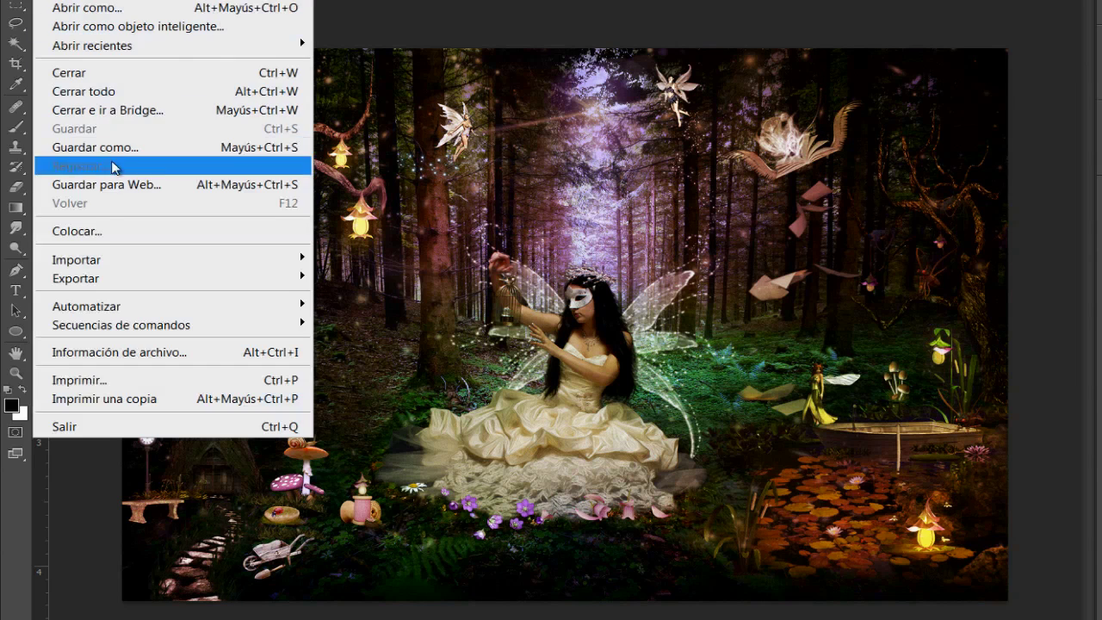
Place the elf image and shrink it onto the stone path at lower left by the bench.
click(96, 230)
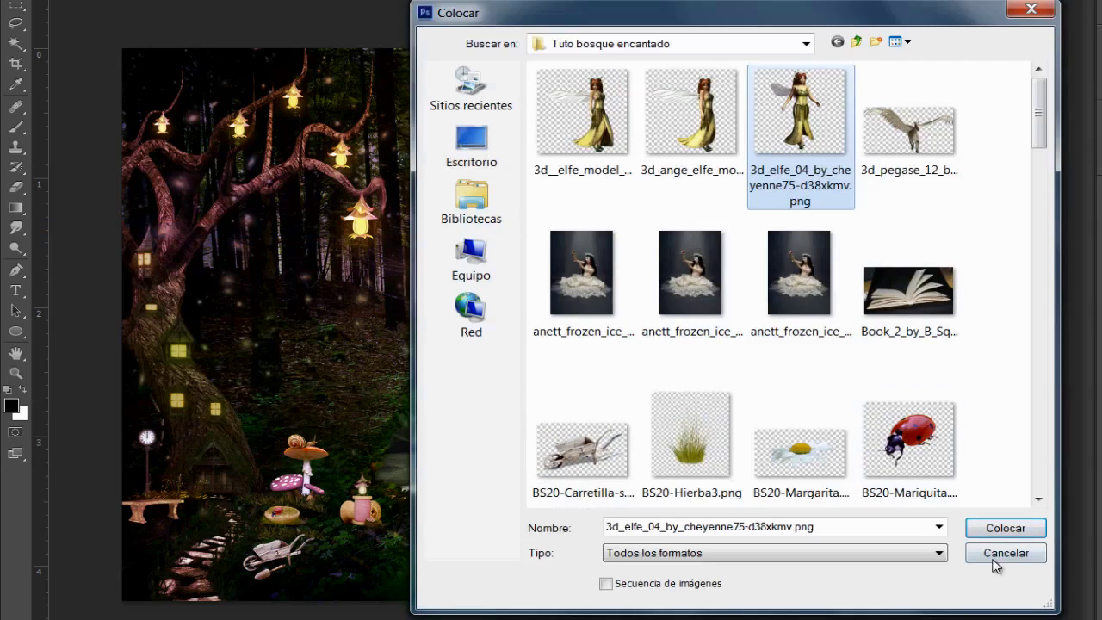
click(998, 527)
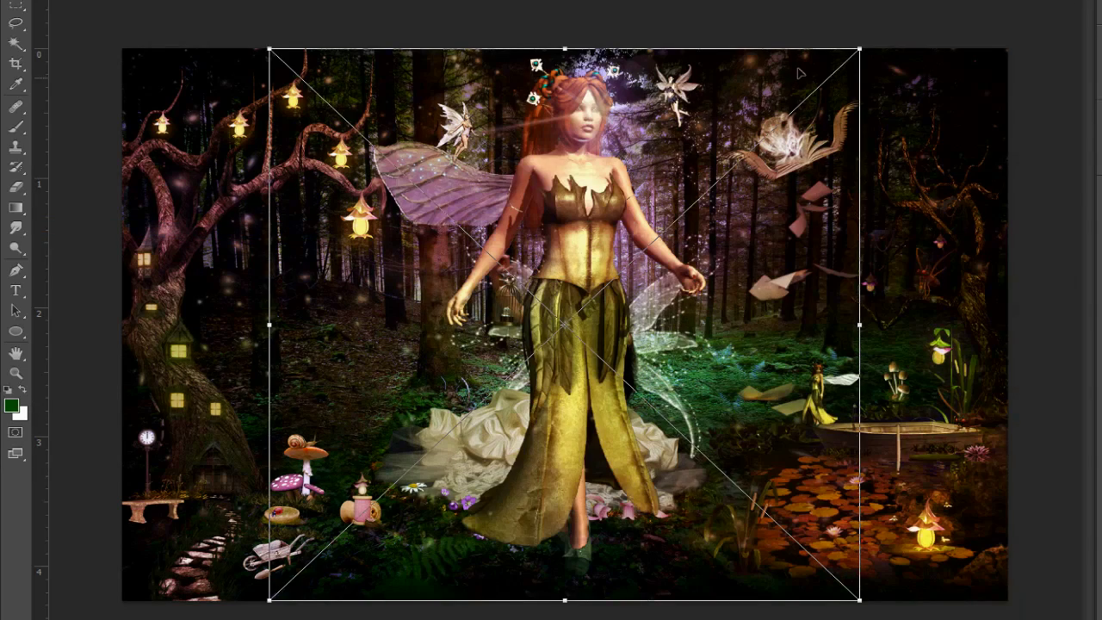
mouse_move(892, 45)
mouse_down()
mouse_move(263, 457)
mouse_move(259, 470)
mouse_up()
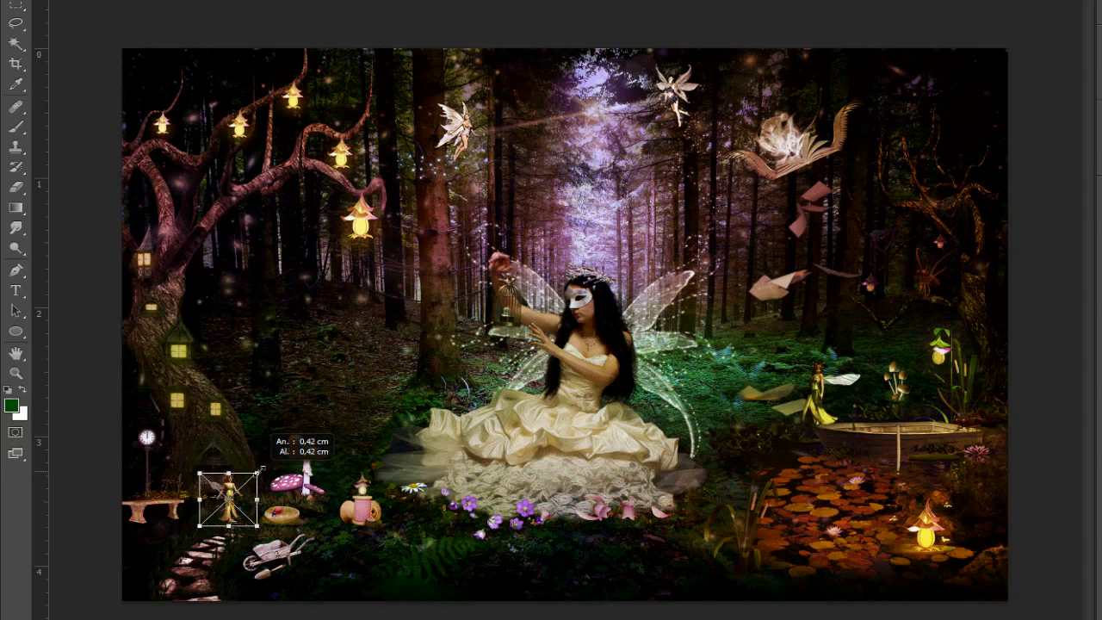
key(Return)
Place the BS23--Farol.png lantern image and scale it down to a small size.
key(alt+a)
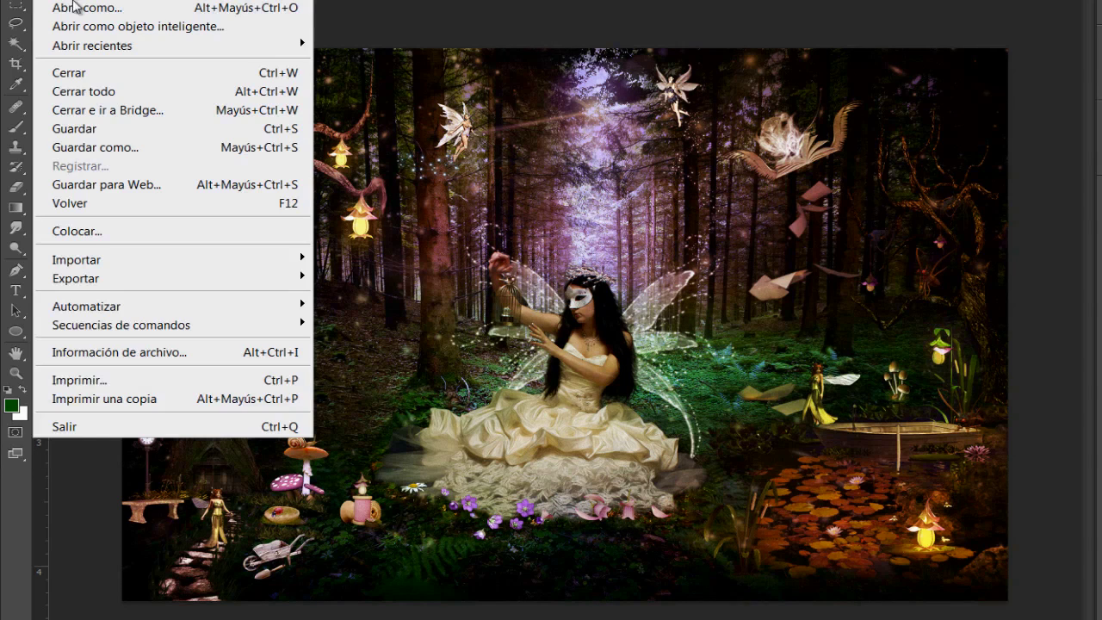
click(92, 231)
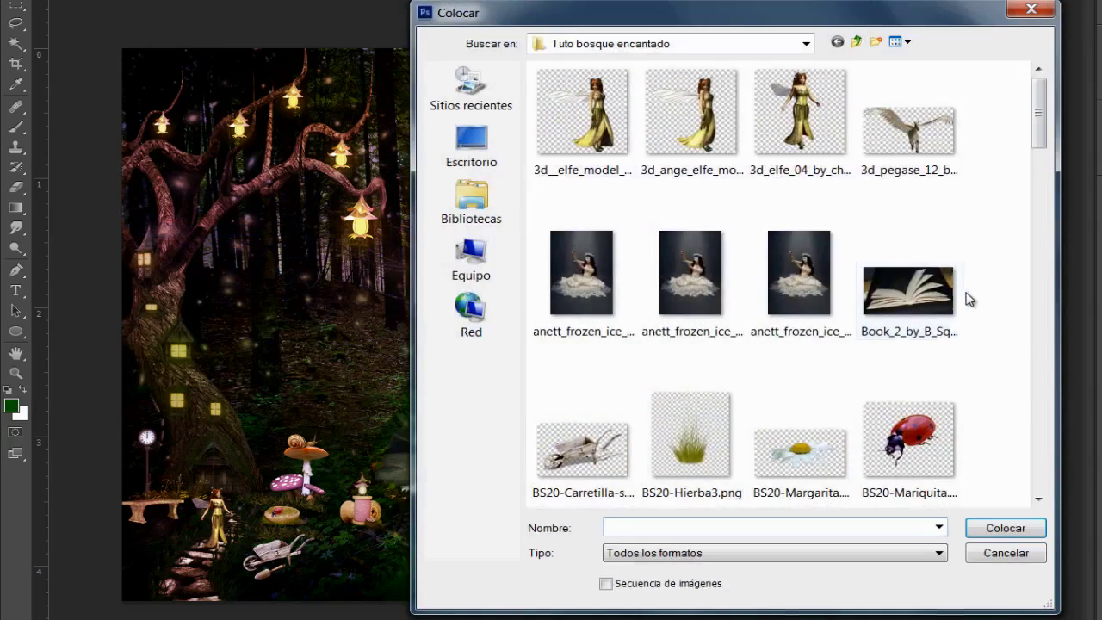
scroll(970, 301, down, 10)
scroll(970, 305, up, 5)
click(692, 332)
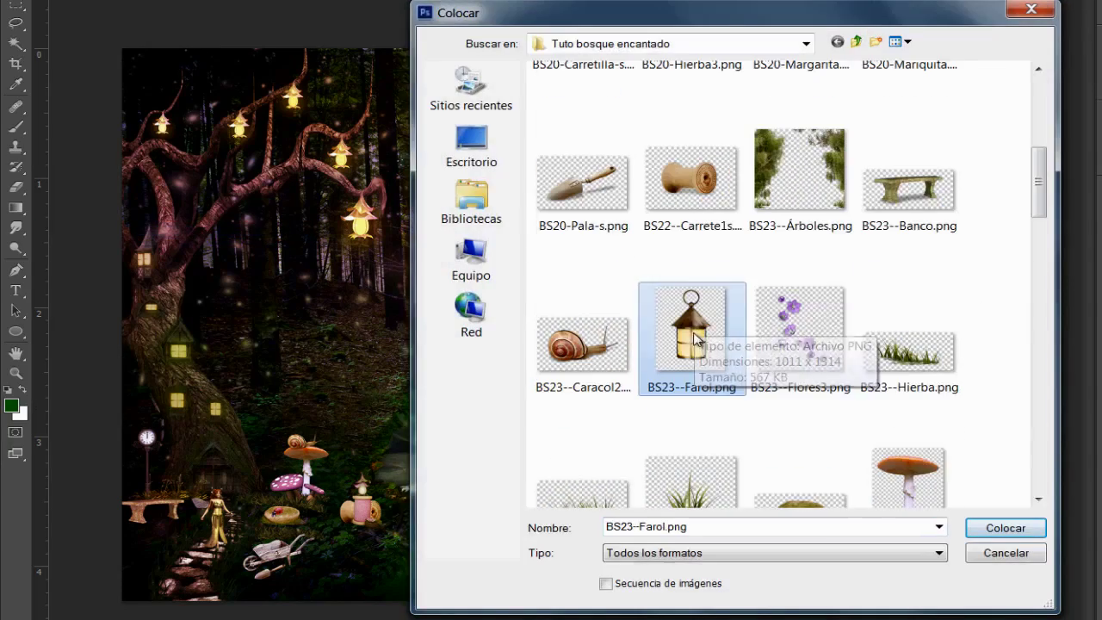
click(1023, 530)
drag(789, 49, 577, 316)
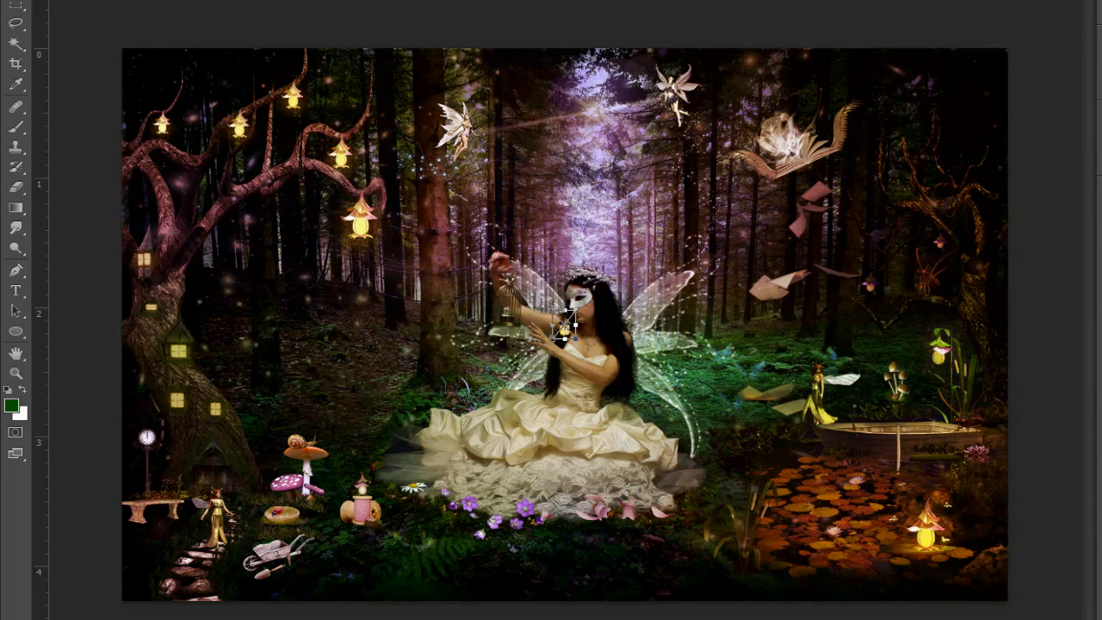
Shrink the lantern further beside the elf, then fit the whole image on screen.
scroll(564, 330, up, 2)
scroll(517, 315, left, 4)
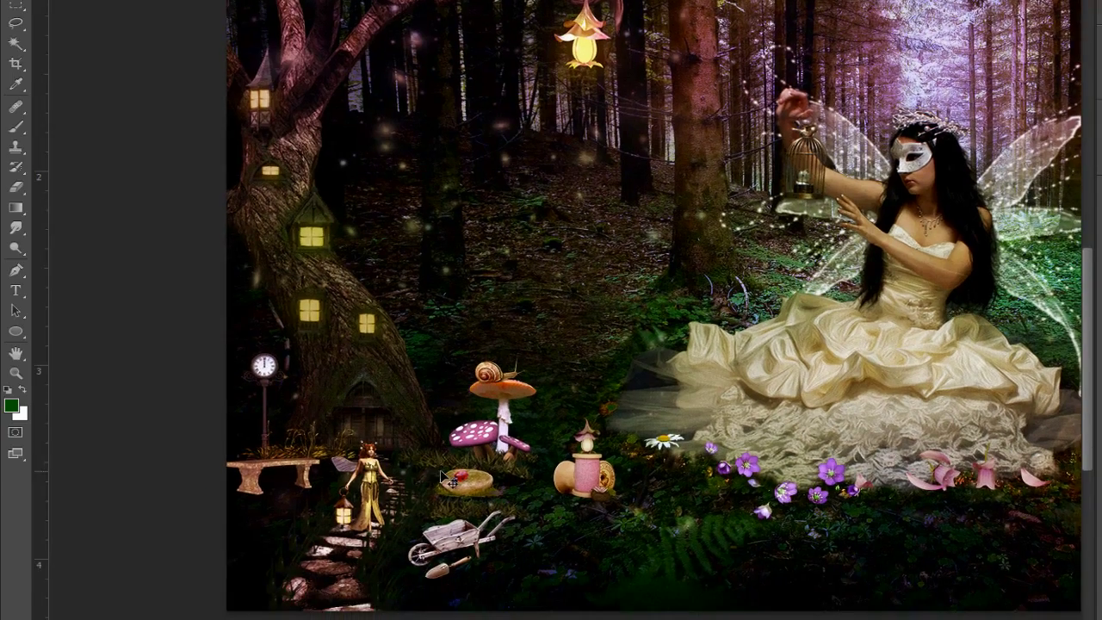
key(ctrl+t)
drag(362, 486, 357, 491)
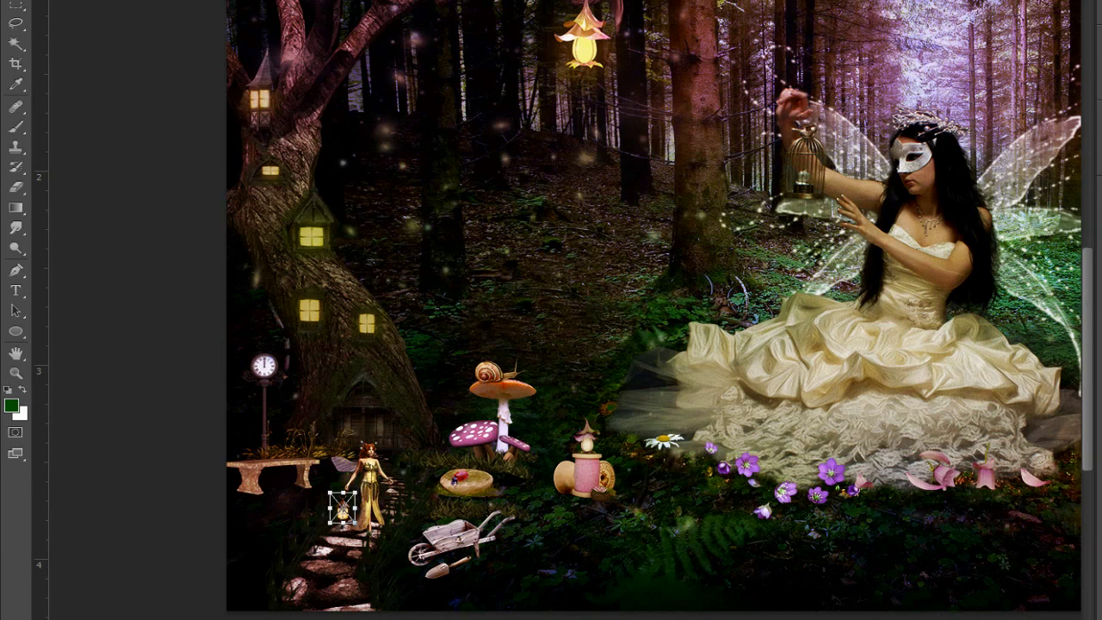
key(Return)
key(ctrl+0)
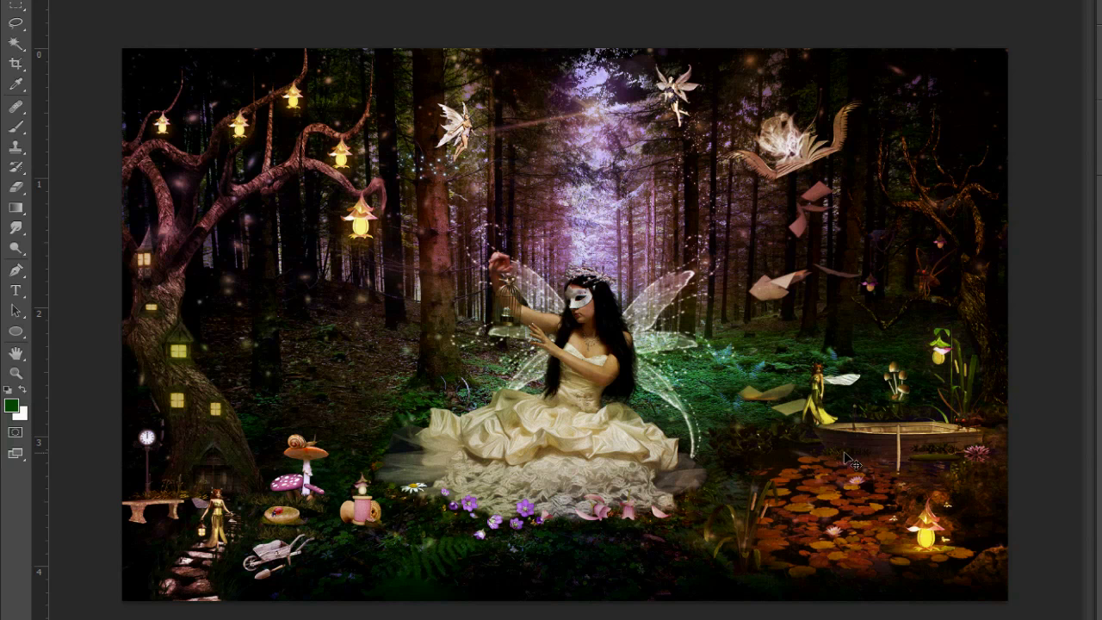
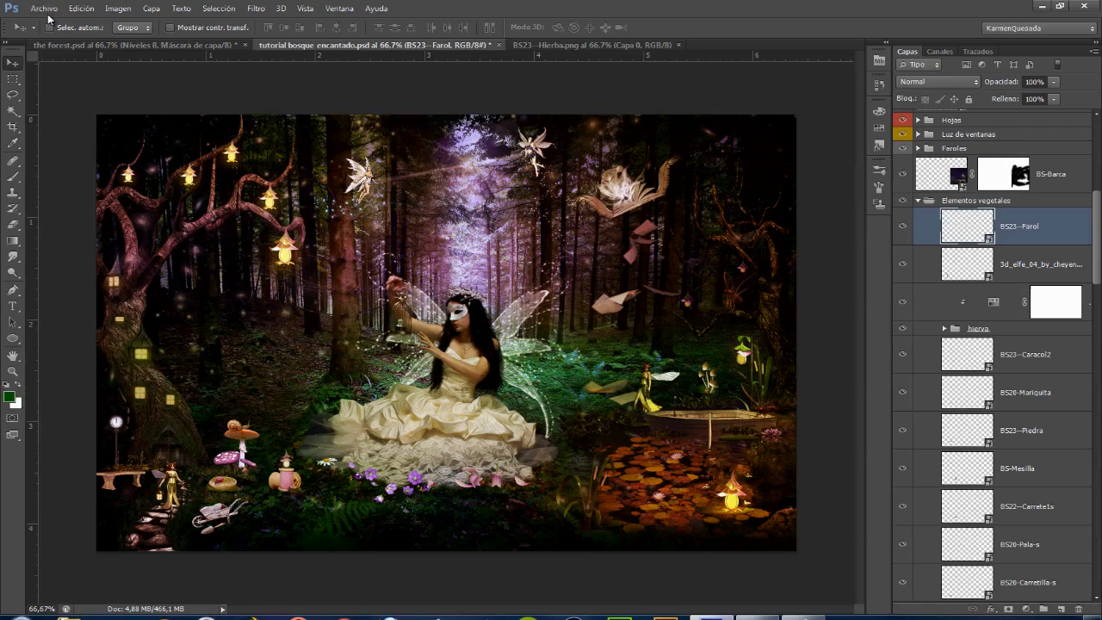
Place flowers_02_by_cheyenne75-d3du4z7.png into the forest scene.
click(44, 8)
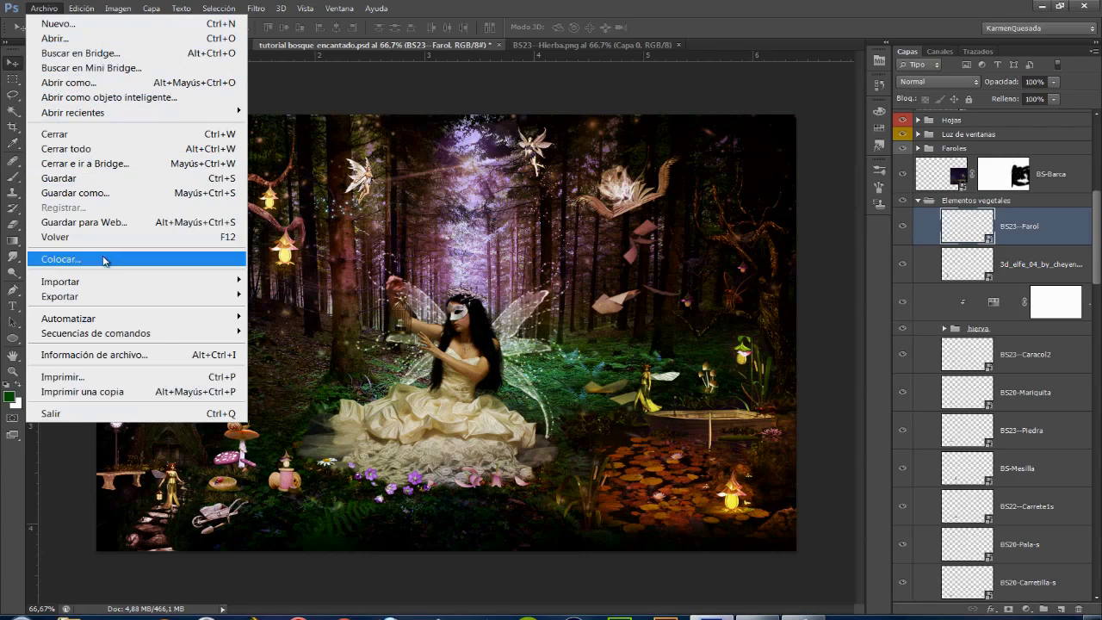
click(104, 260)
scroll(780, 251, down, 3)
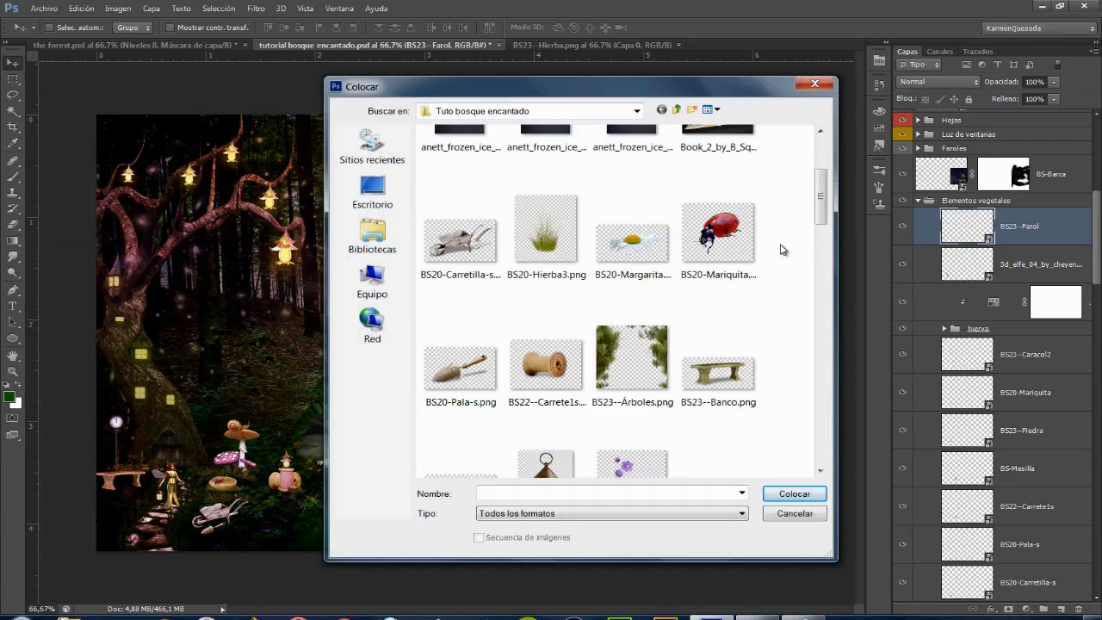
scroll(782, 250, down, 3)
scroll(782, 250, down, 5)
click(742, 241)
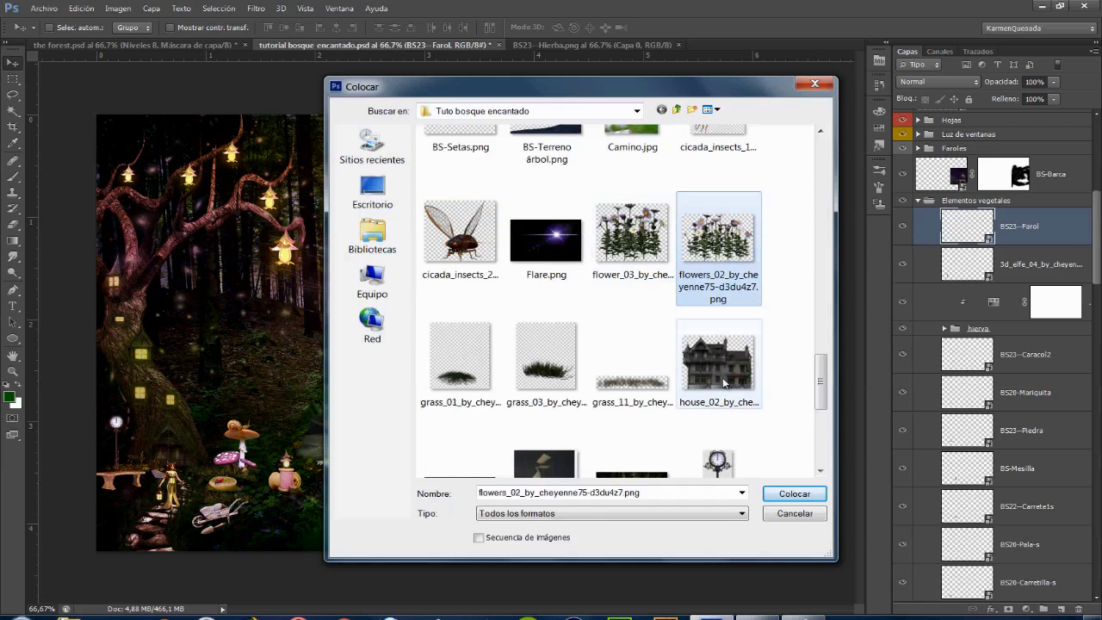
click(795, 494)
Move the flowers down-left beside the snail mushroom and commit the placement.
drag(243, 459, 232, 479)
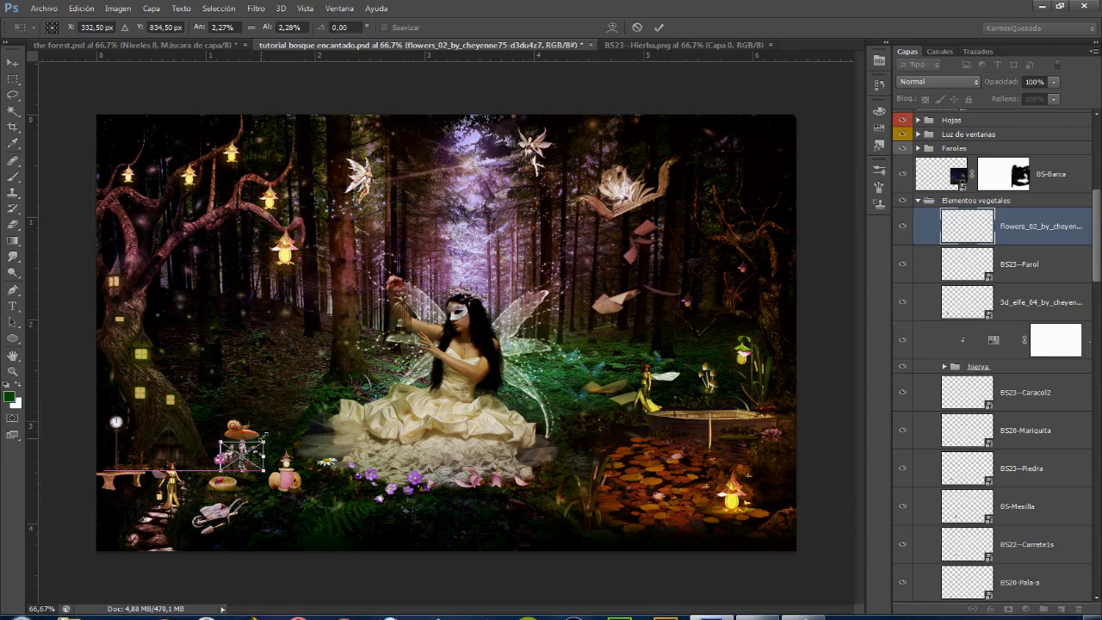
click(660, 26)
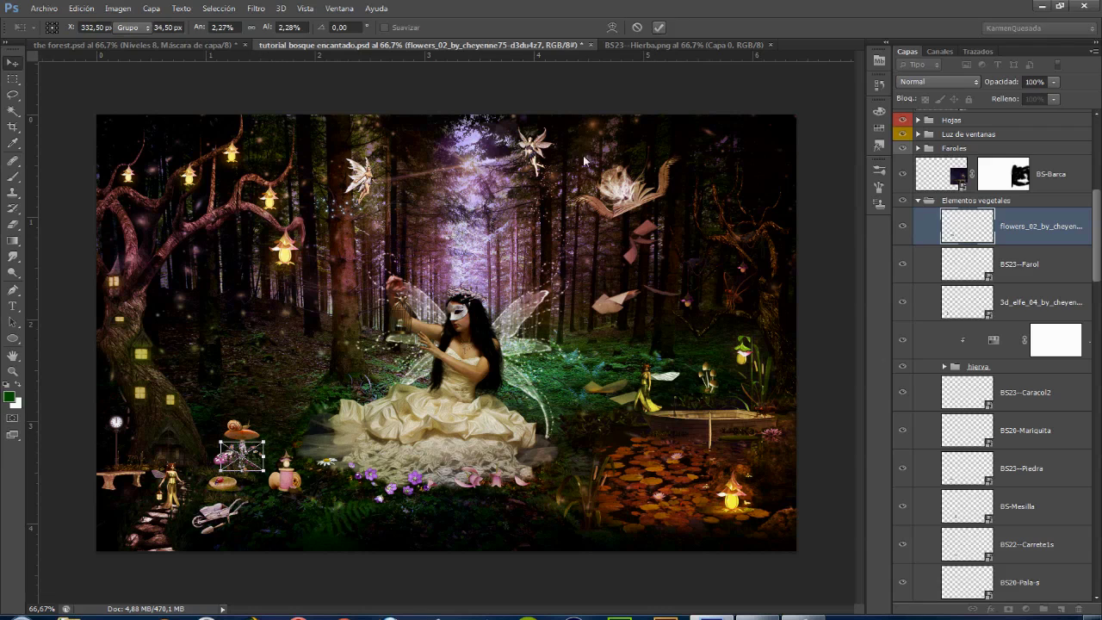
key(ctrl+t)
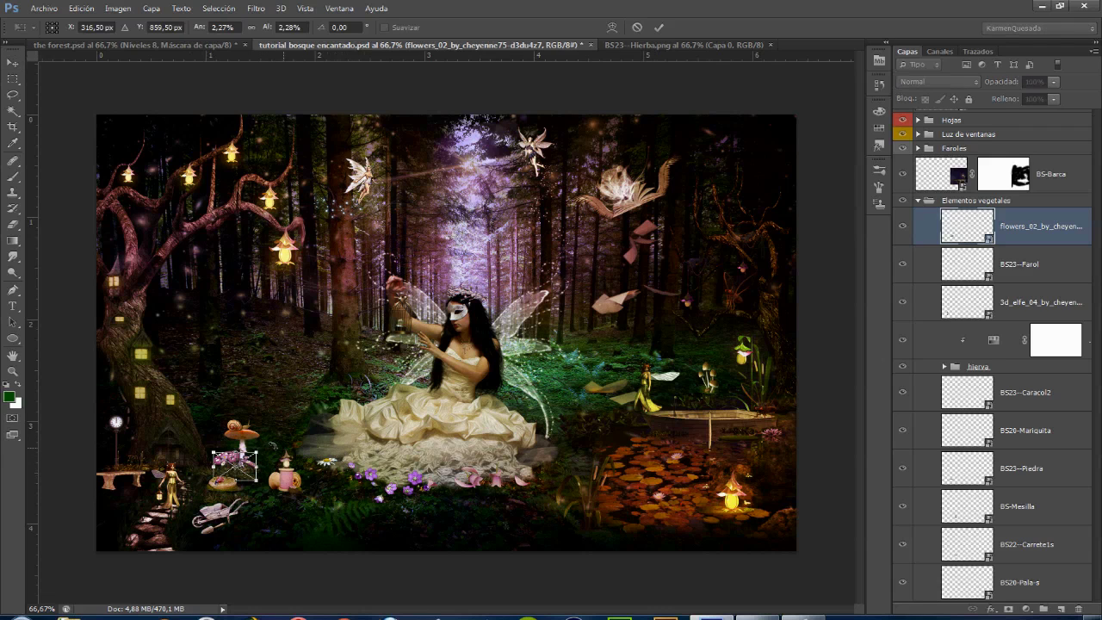
key(Return)
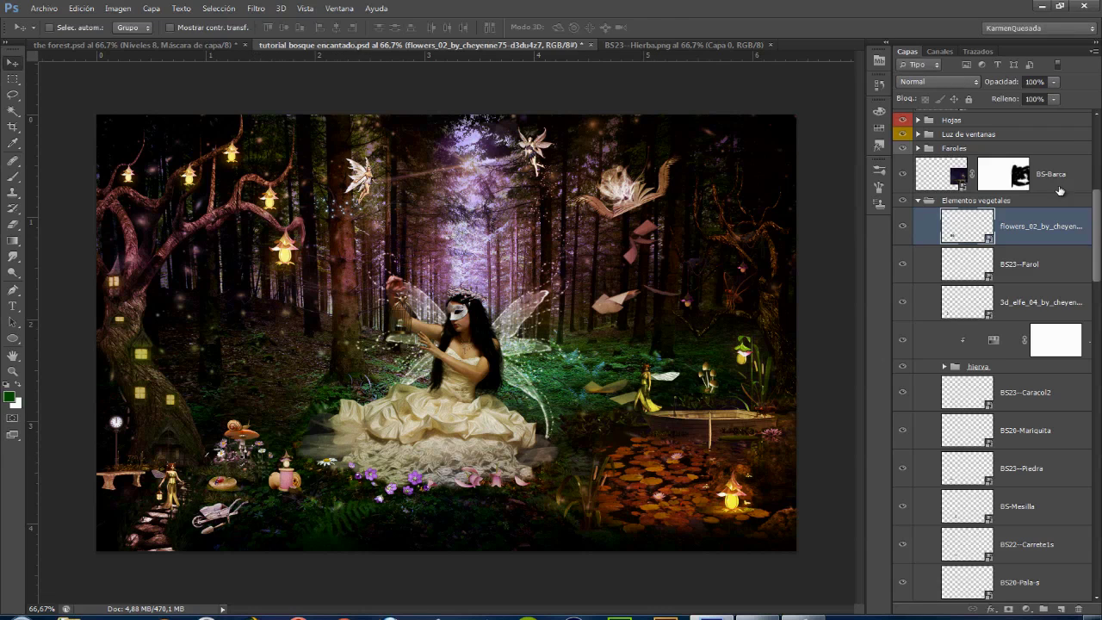
scroll(1042, 190, down, 1)
Move the flowers layer below BS23--Hierba4 copia and Alt-drag a copy up beside the fairy.
drag(1035, 190, 1029, 548)
scroll(1030, 517, down, 2)
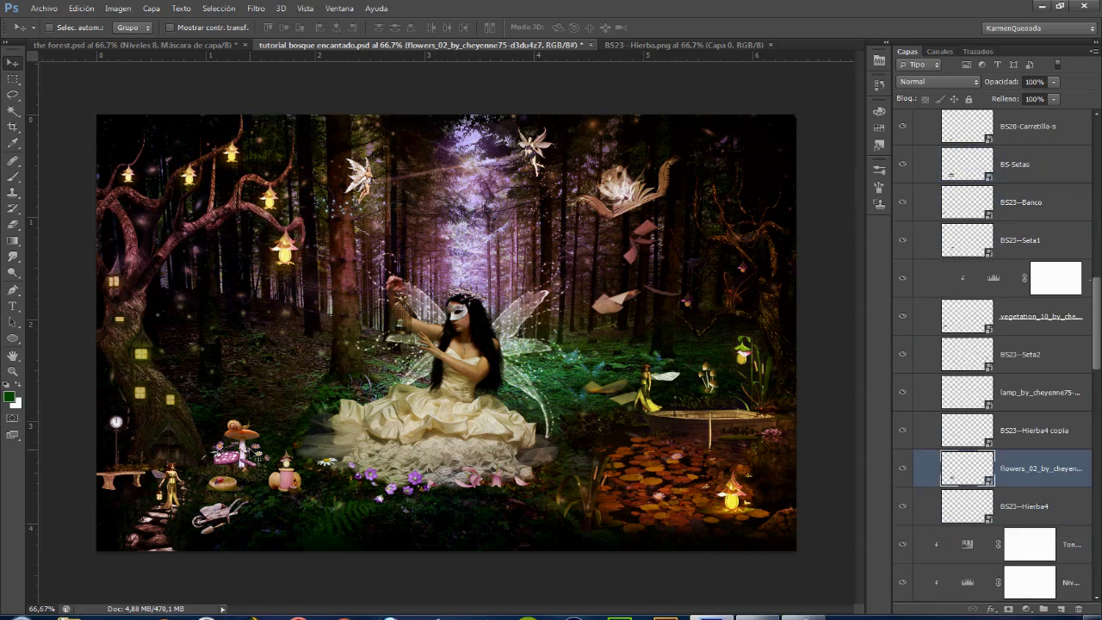
mouse_move(265, 445)
mouse_down()
mouse_move(362, 353)
mouse_move(363, 372)
mouse_up()
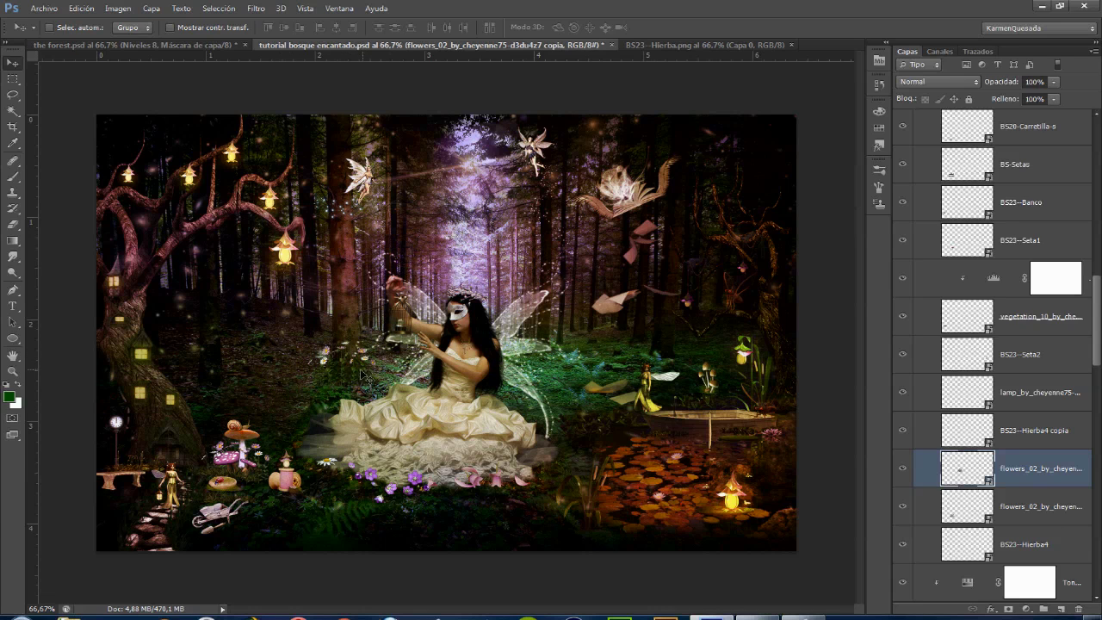
key(ctrl+t)
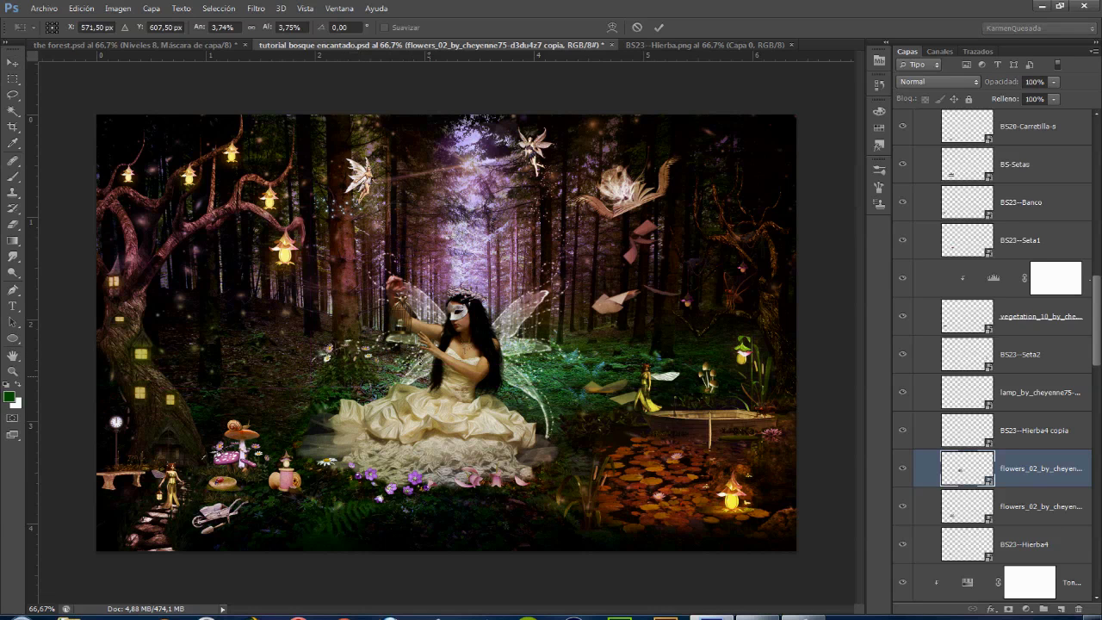
drag(351, 365, 349, 365)
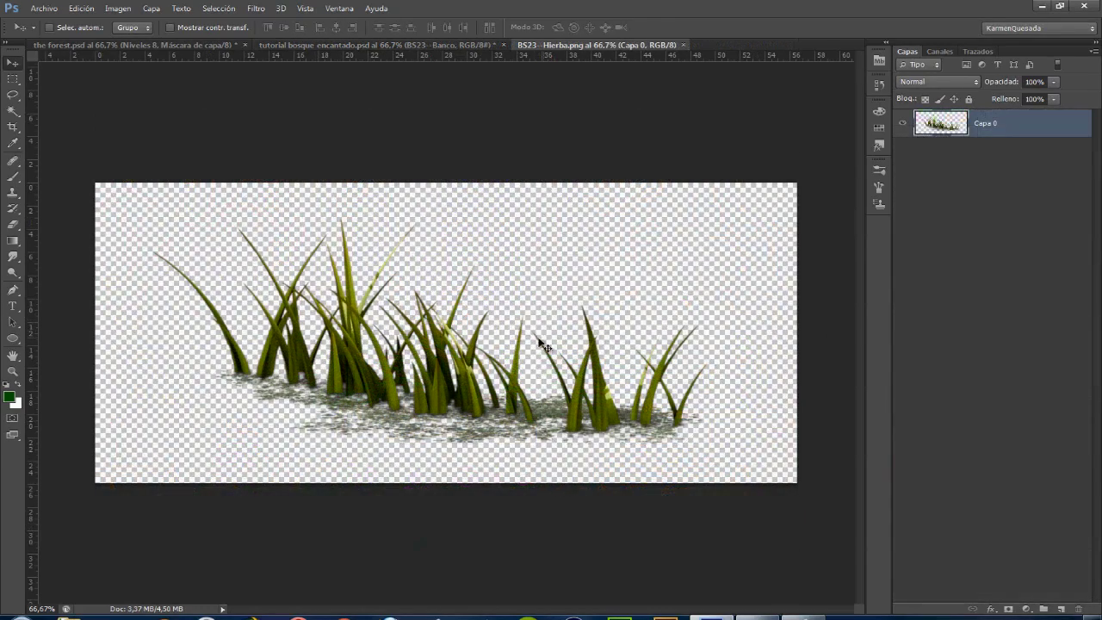
Drag the grass image into the forest and scale it to about 22% in the bottom-left corner.
drag(543, 344, 380, 458)
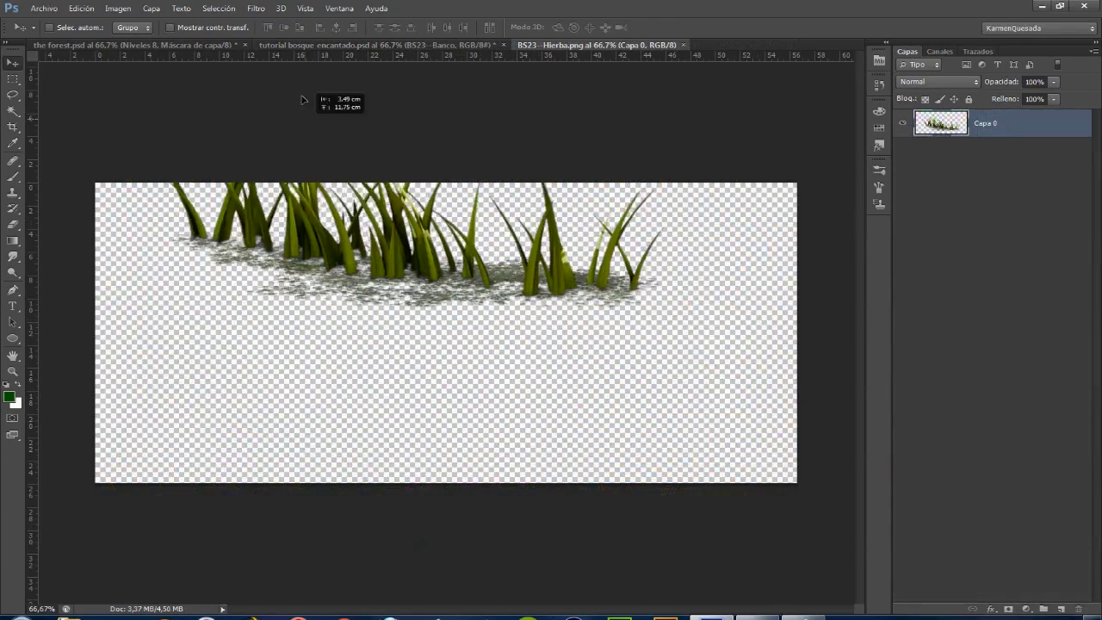
key(ctrl+t)
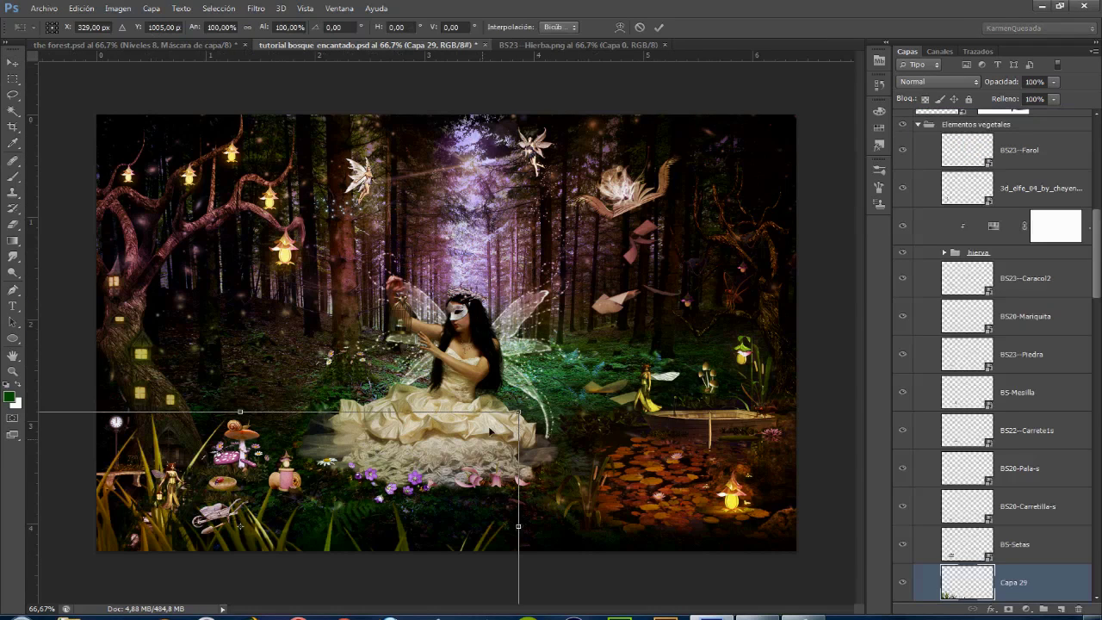
mouse_move(519, 411)
mouse_down()
mouse_move(298, 501)
mouse_move(196, 504)
mouse_move(125, 482)
mouse_up()
key(Return)
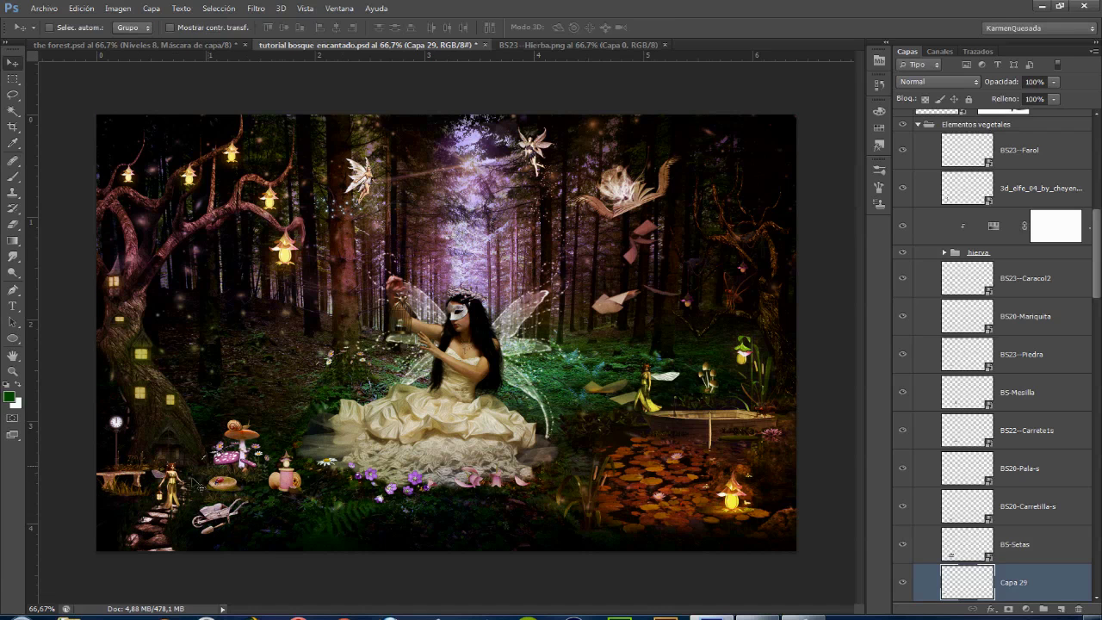
Flip the small grass tuft with Voltear.
key(ctrl+t)
right_click(138, 482)
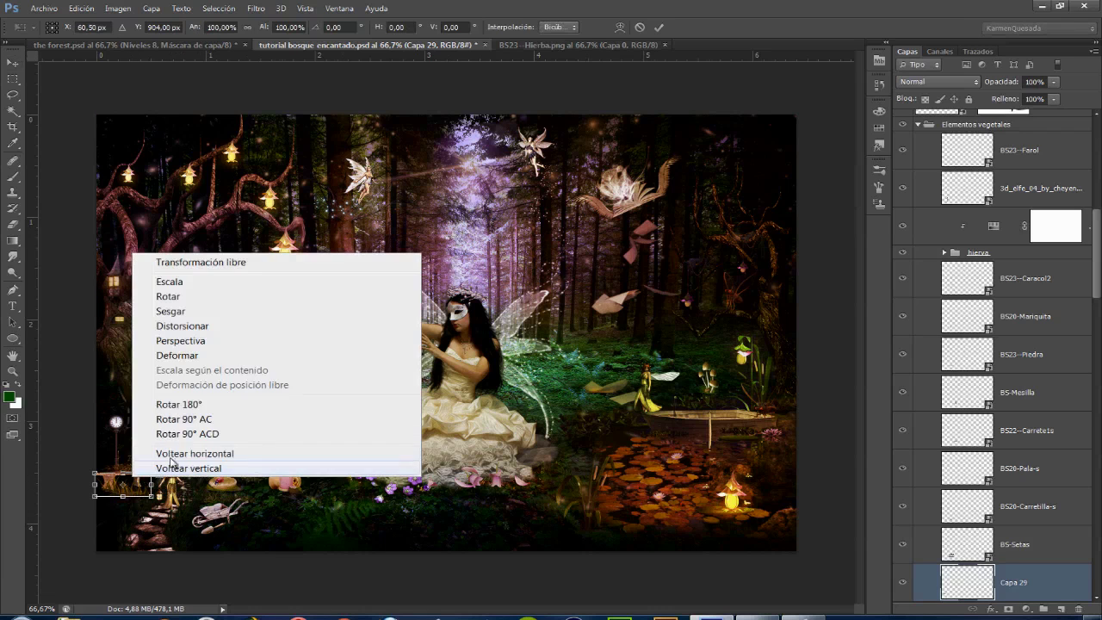
click(167, 297)
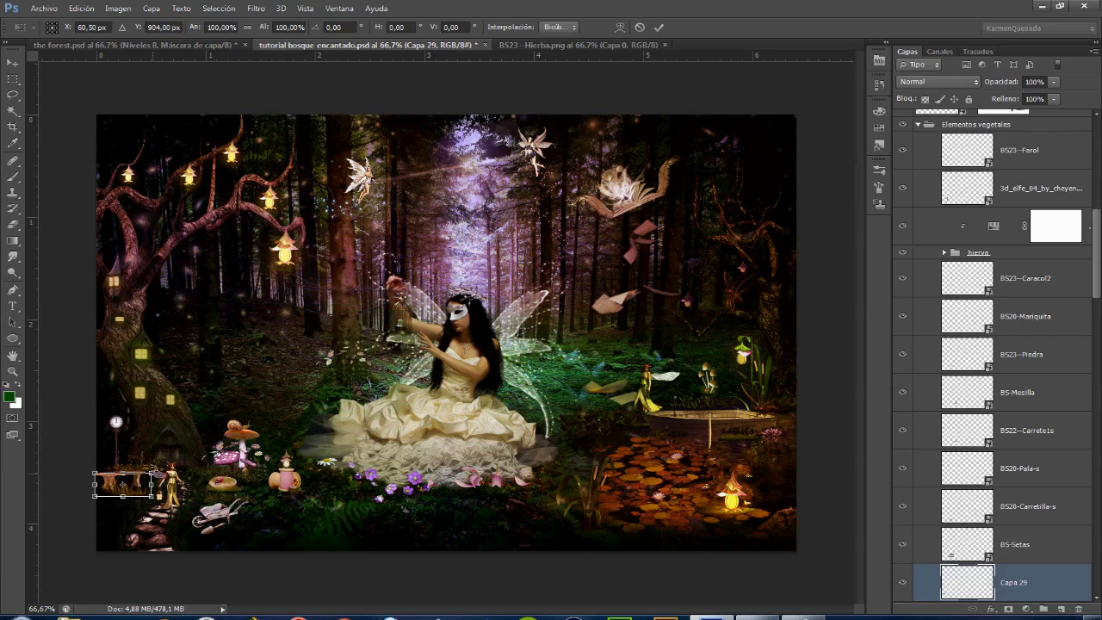
key(Return)
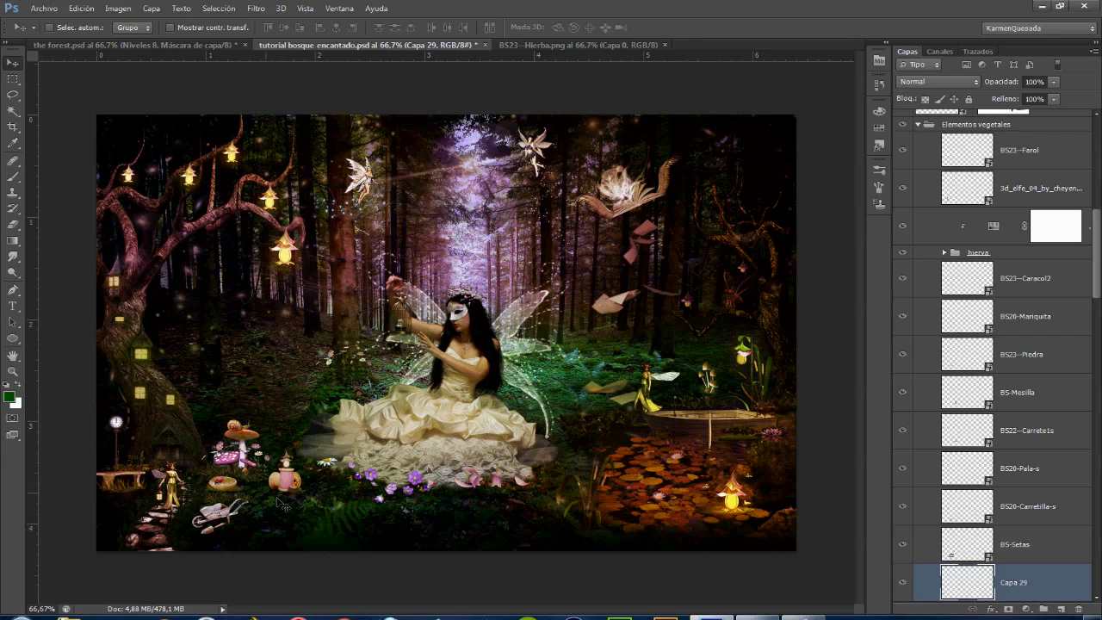
Find the Capa 24 layer in the Layers panel and rename it 'Hierva'.
ctrl+click(620, 324)
scroll(1071, 463, down, 3)
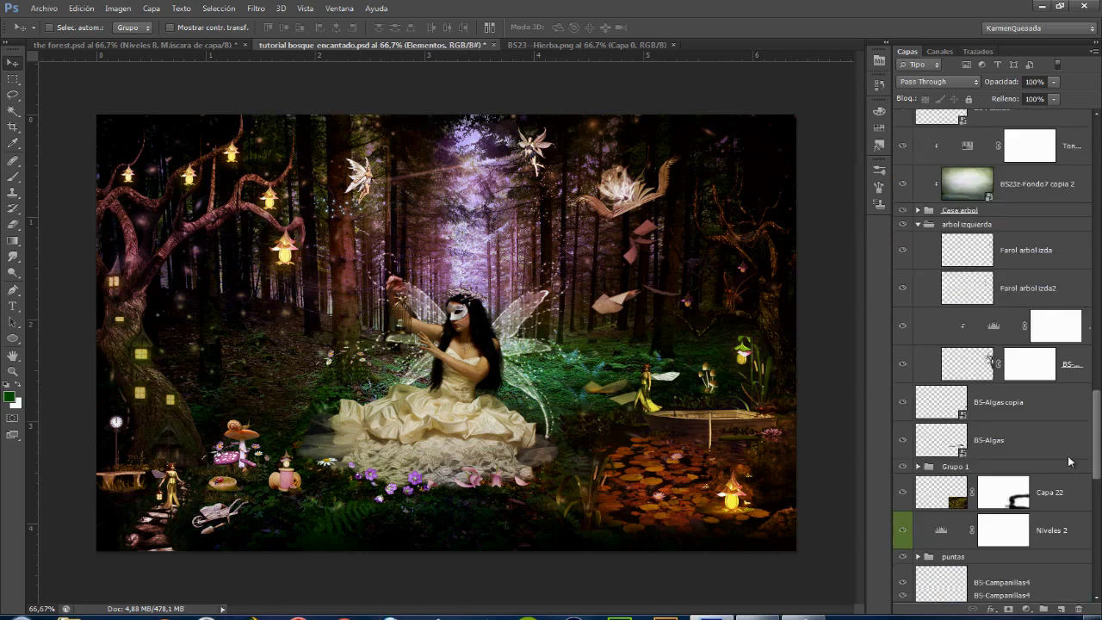
scroll(1071, 516, down, 5)
scroll(1070, 534, down, 5)
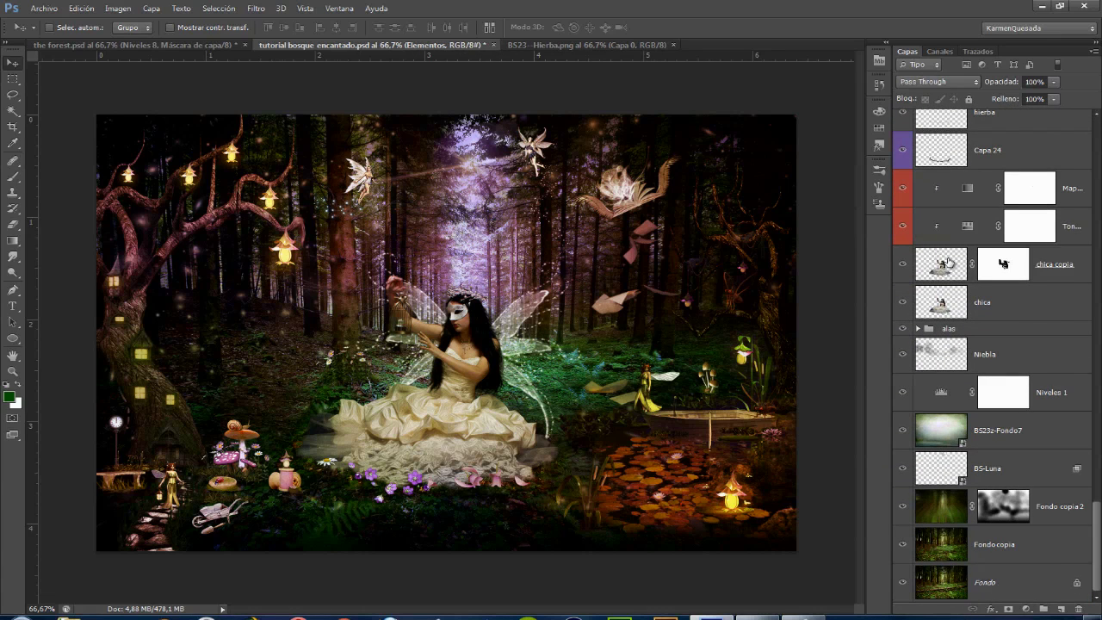
scroll(947, 260, up, 3)
click(990, 306)
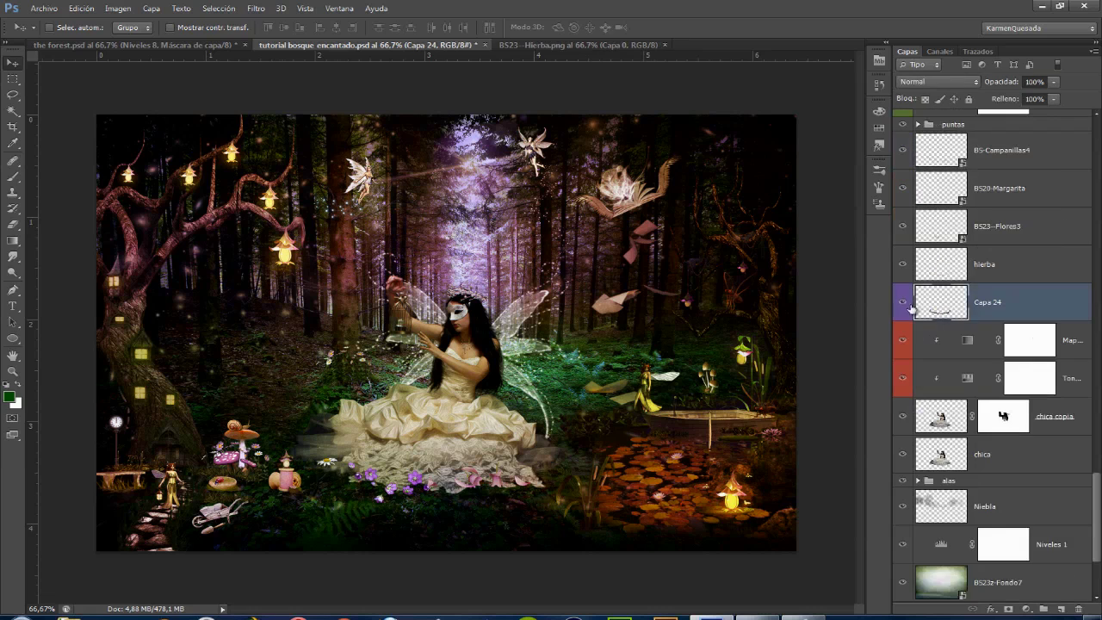
double_click(987, 302)
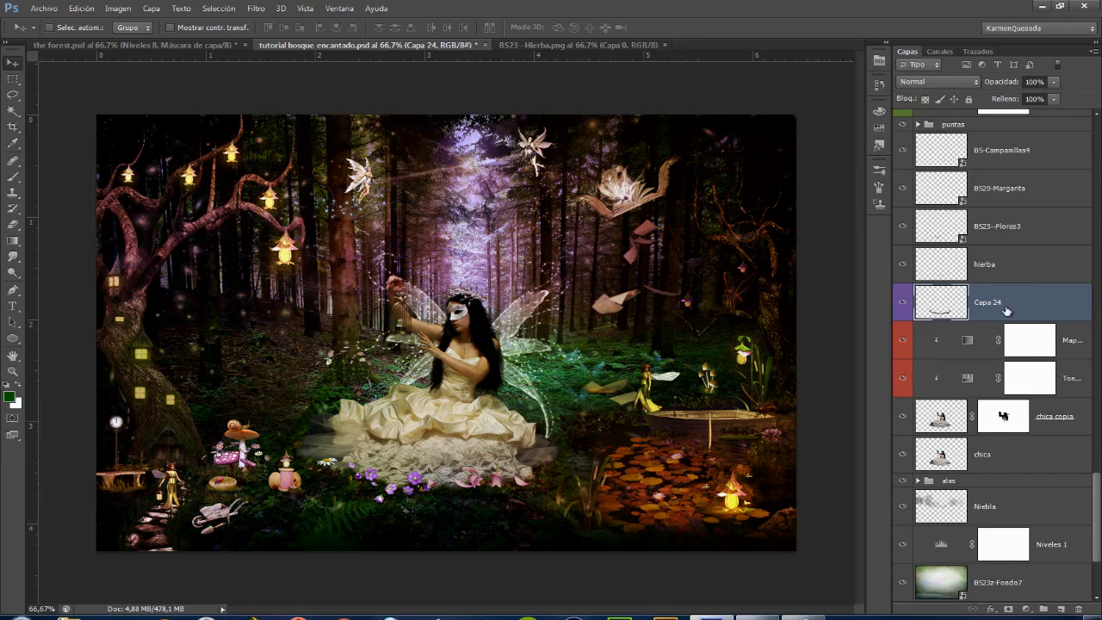
text(Hierva)
key(Return)
click(43, 8)
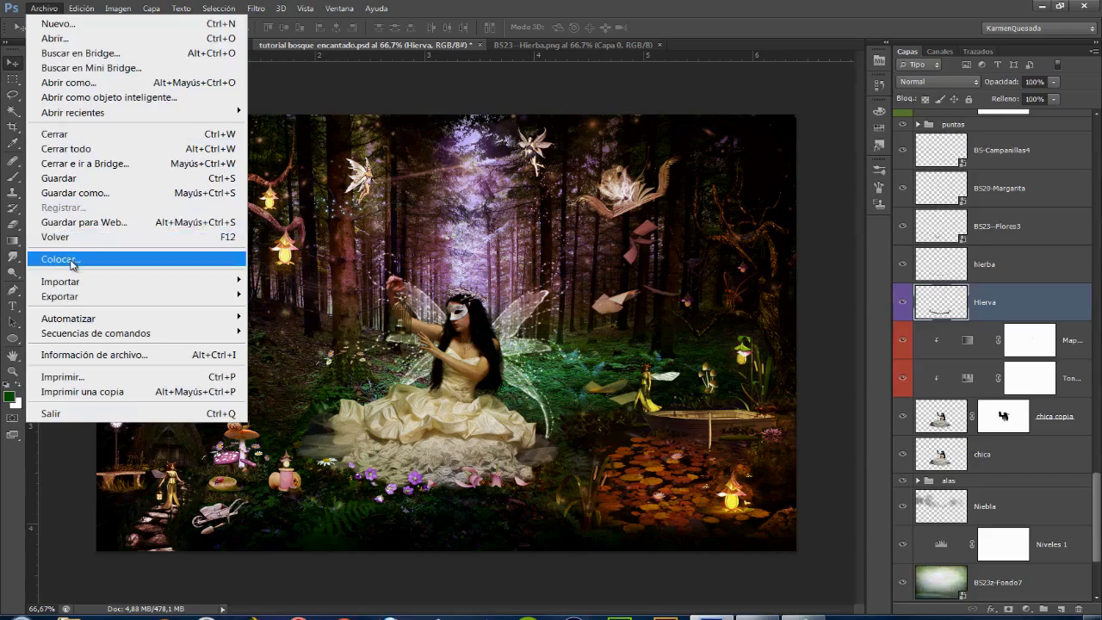
Place 3d_ange_elfe_model_by_cheyenne75-d38xkap.png beside the seated fairy.
click(60, 258)
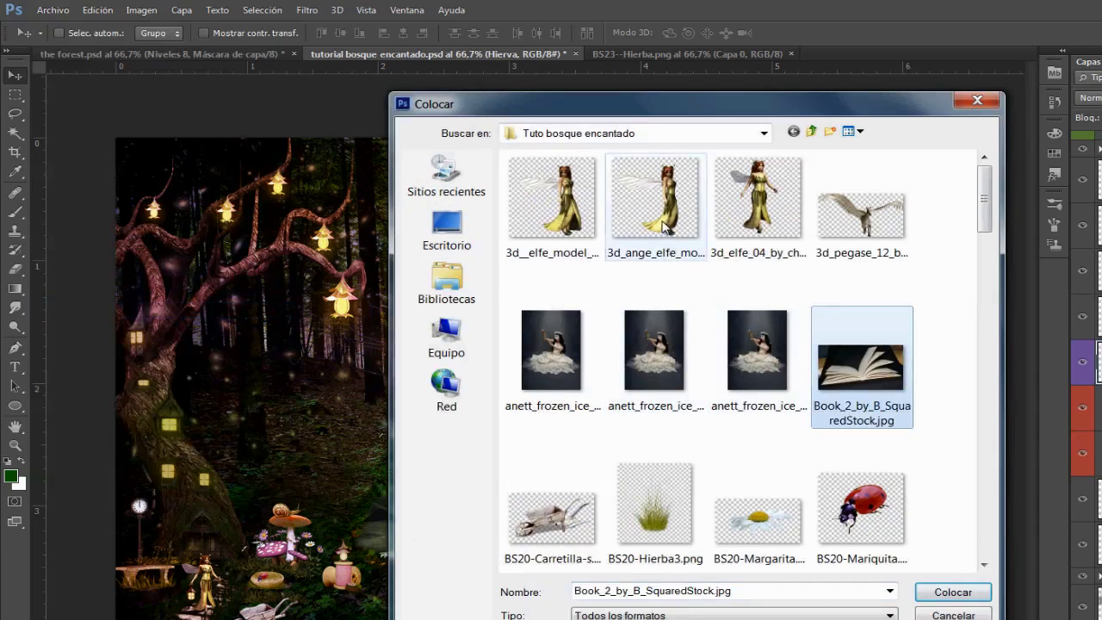
click(659, 224)
click(952, 591)
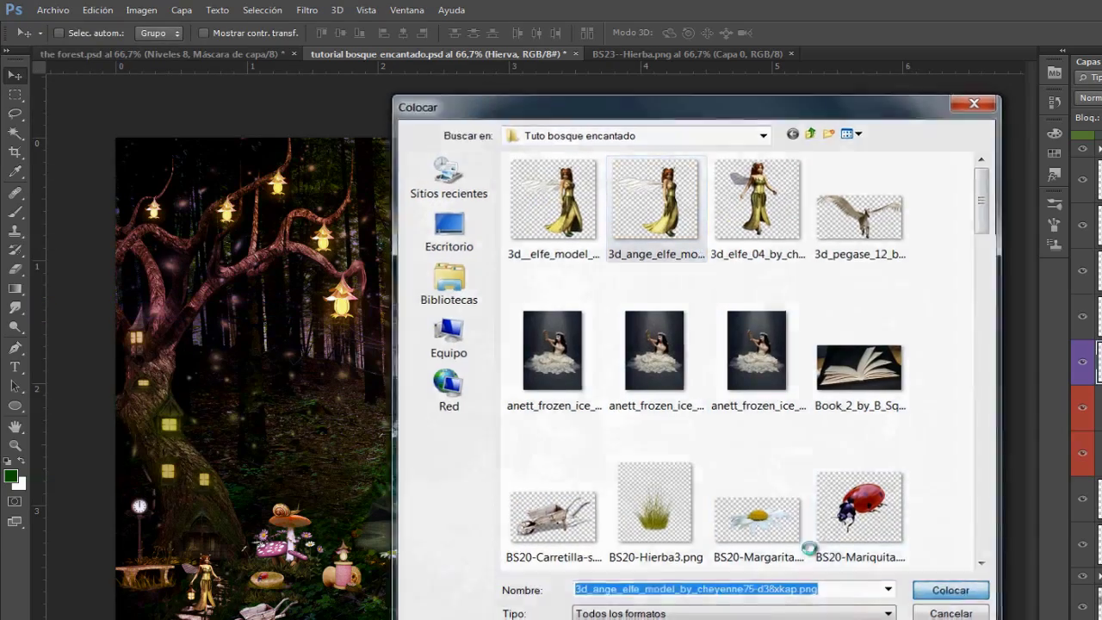
click(791, 33)
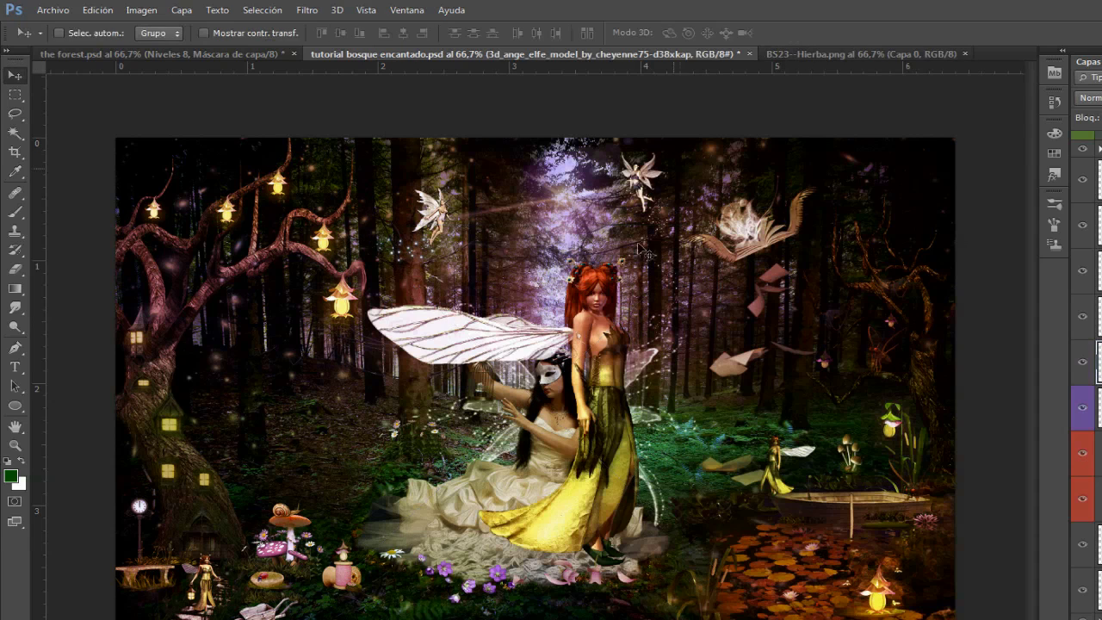
Lasso the elf's white wing onto its own layer, Capa 30, hide it, and reselect the elf layer.
click(16, 114)
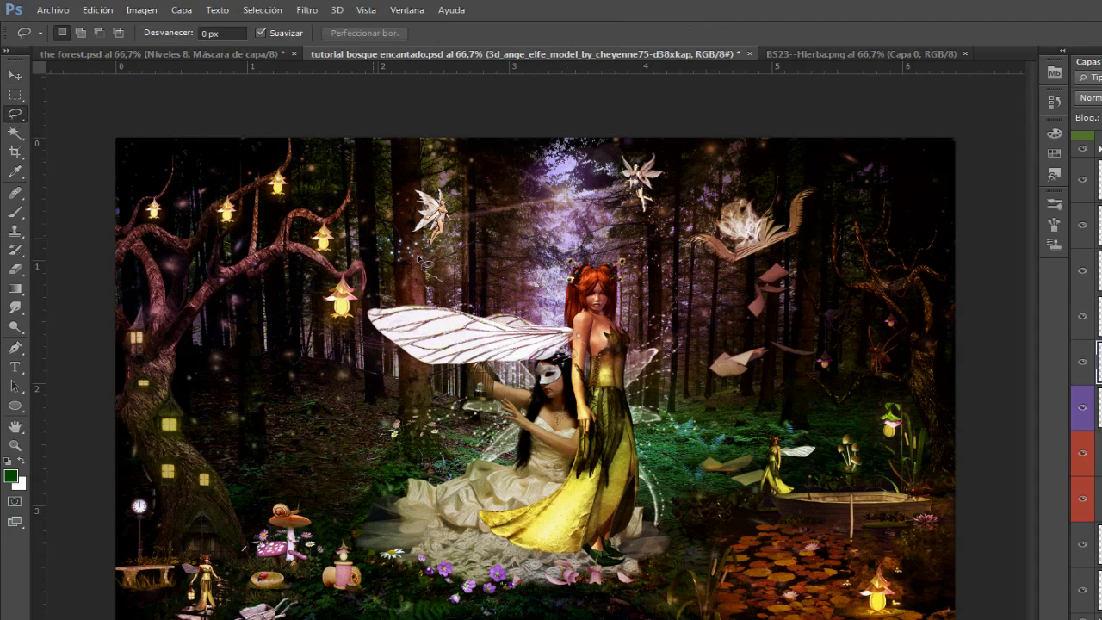
drag(577, 330, 531, 397)
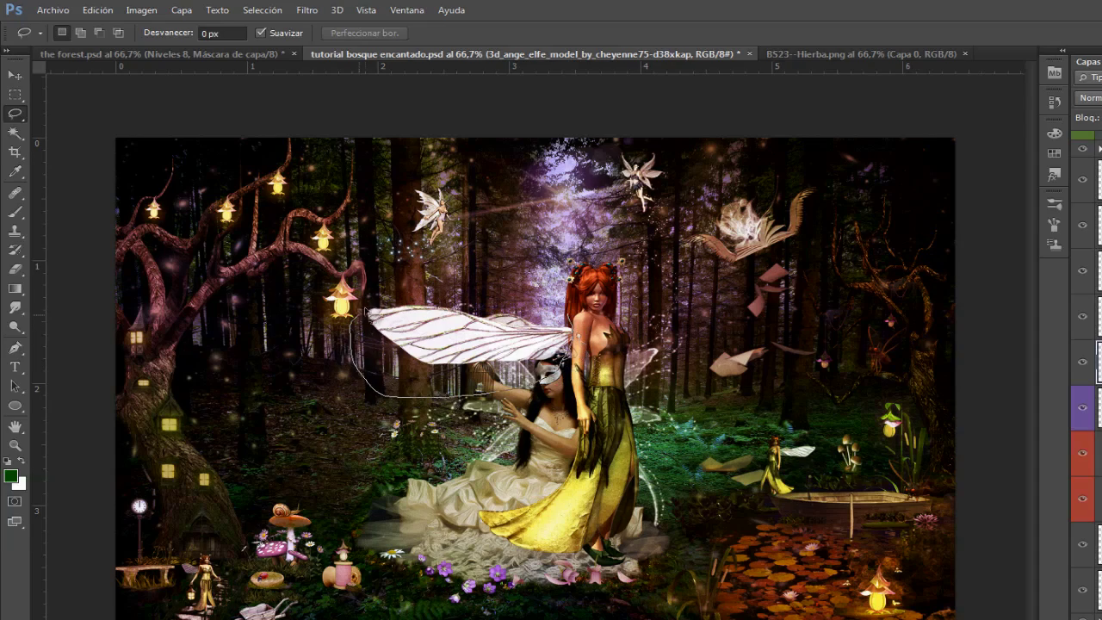
drag(531, 397, 573, 325)
key(ctrl+j)
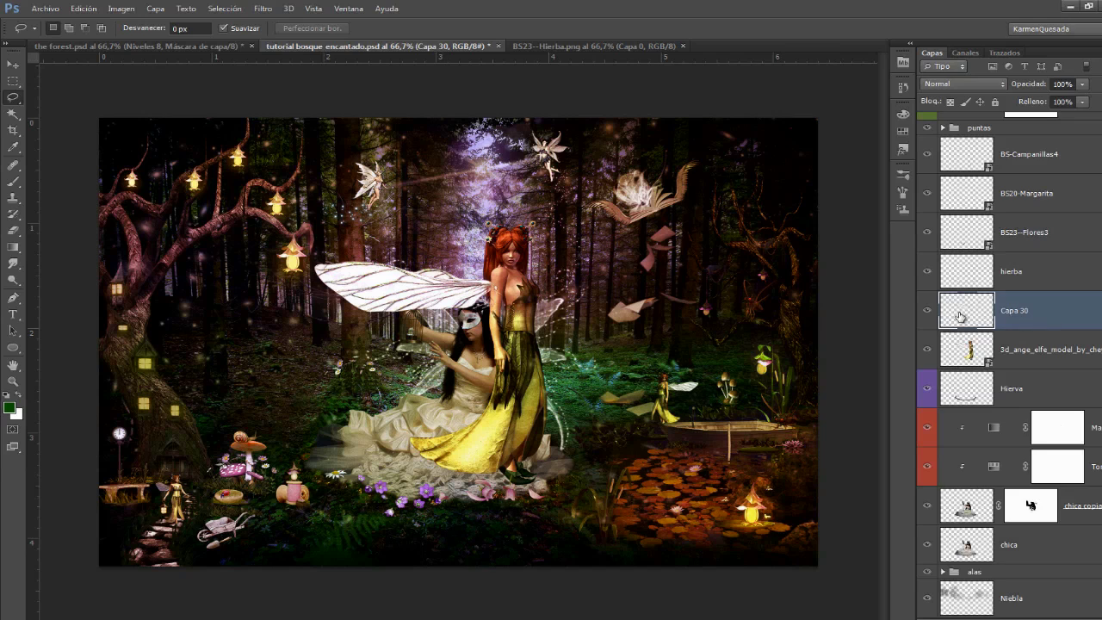
click(928, 310)
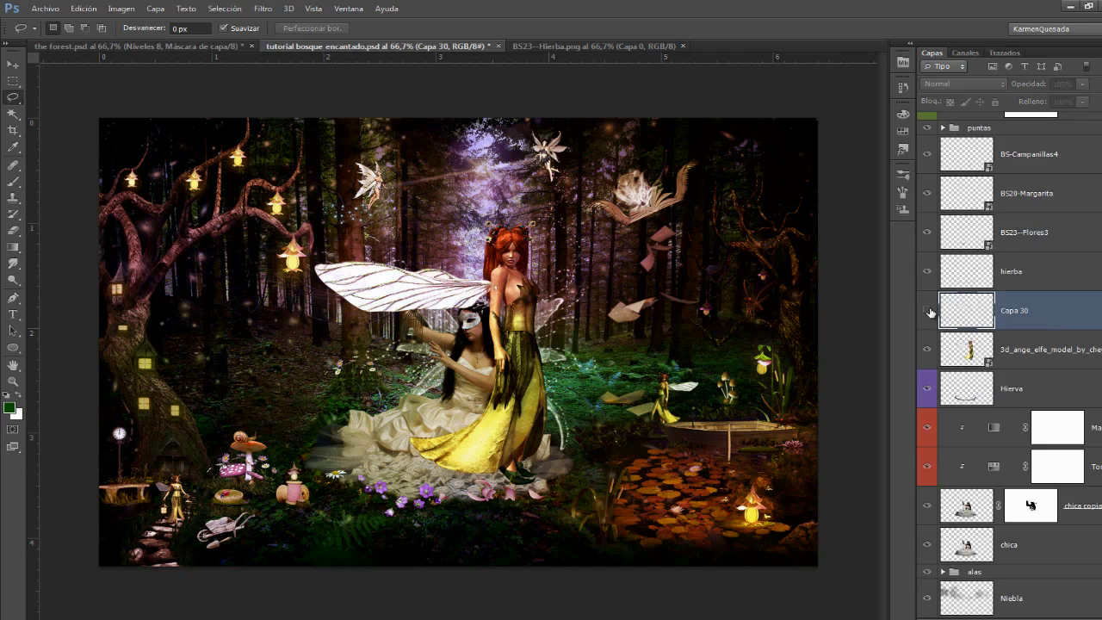
click(1024, 351)
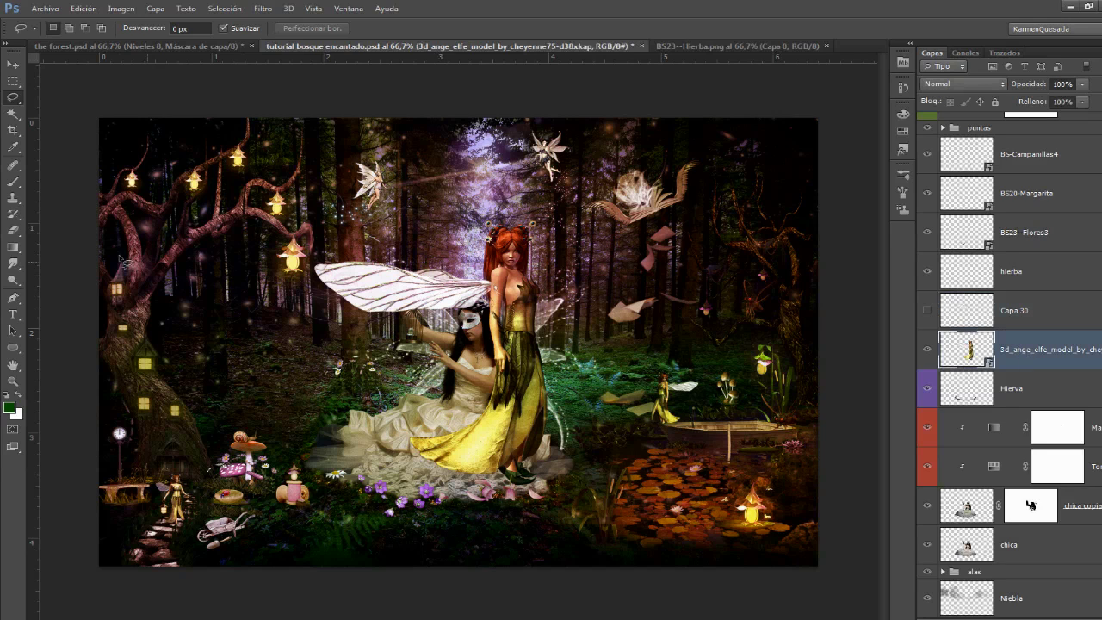
click(14, 231)
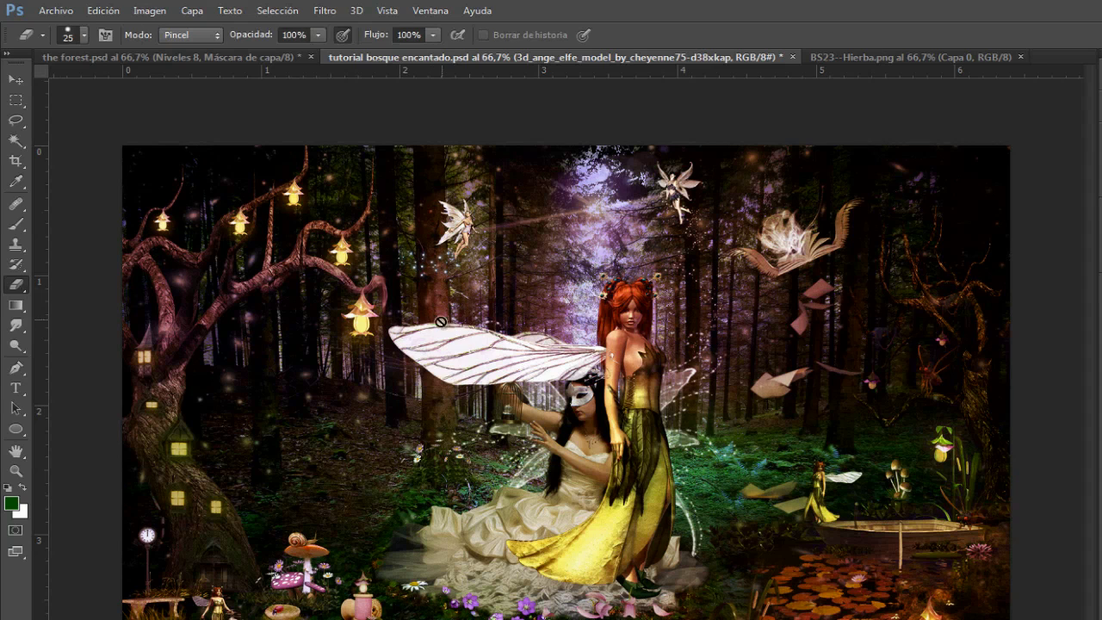
Rasterize the elf fairy layer and erase the unwanted strips of her large white wing.
click(495, 347)
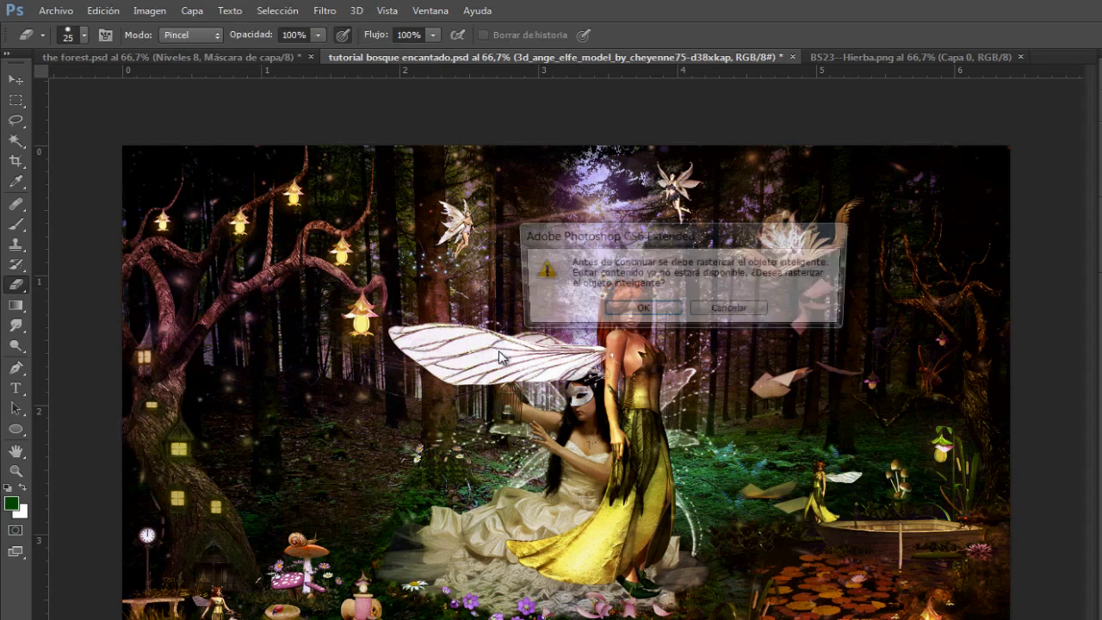
click(641, 310)
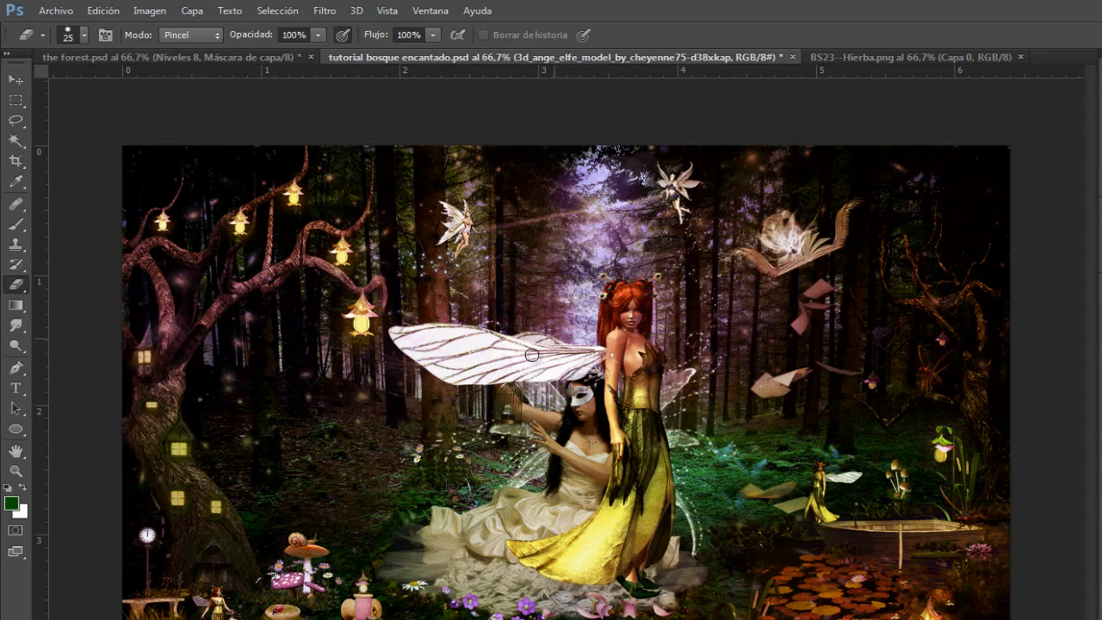
drag(529, 362, 487, 359)
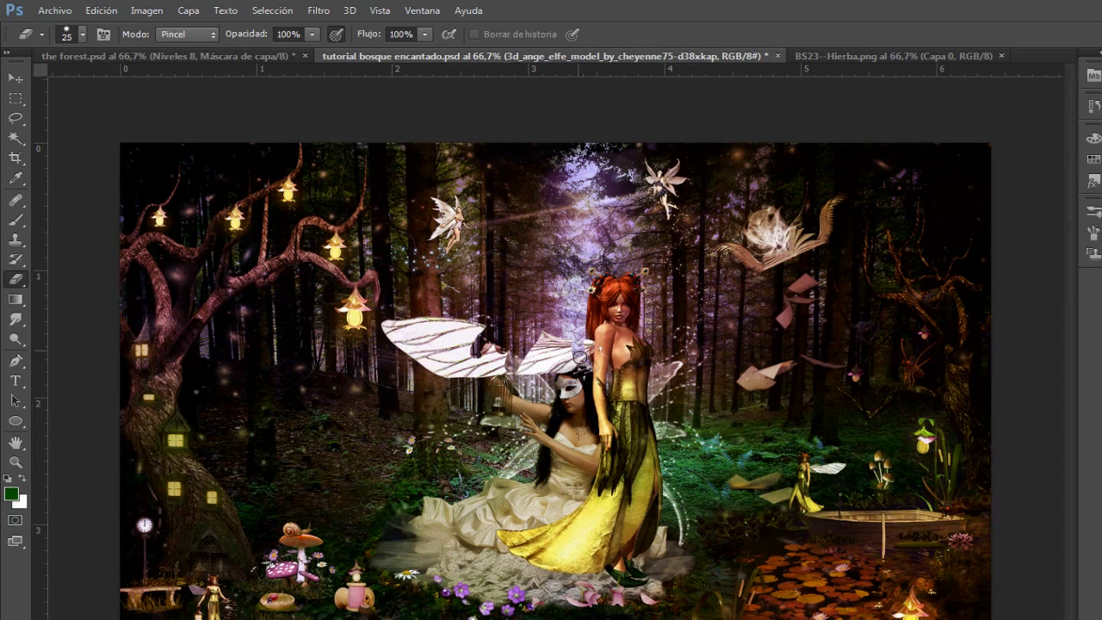
mouse_move(580, 356)
mouse_down()
mouse_move(553, 341)
mouse_move(544, 363)
mouse_move(475, 362)
mouse_move(448, 344)
mouse_move(396, 348)
mouse_move(398, 326)
mouse_up()
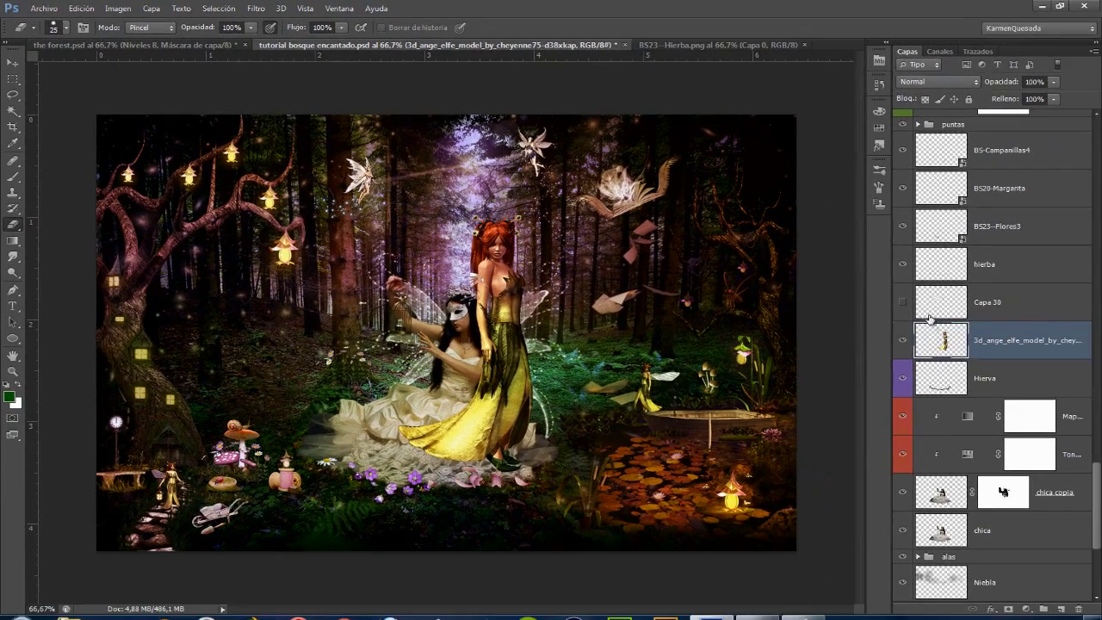
Show the white wing, rotate it about -64°, and move it onto the fairy's back.
click(904, 303)
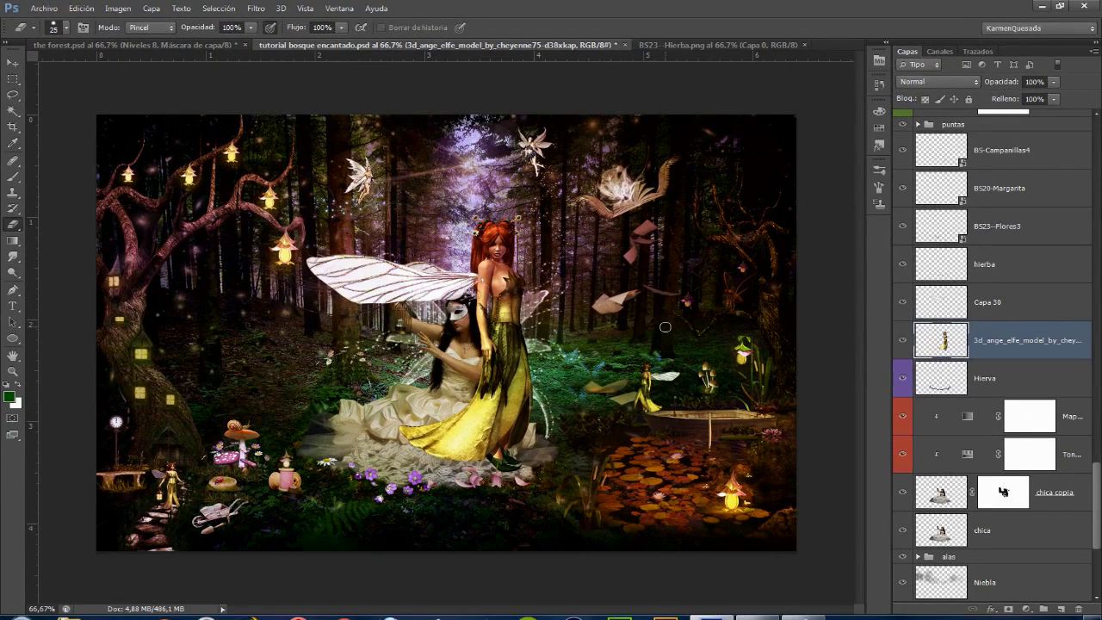
key(alt+bracketright)
key(ctrl+t)
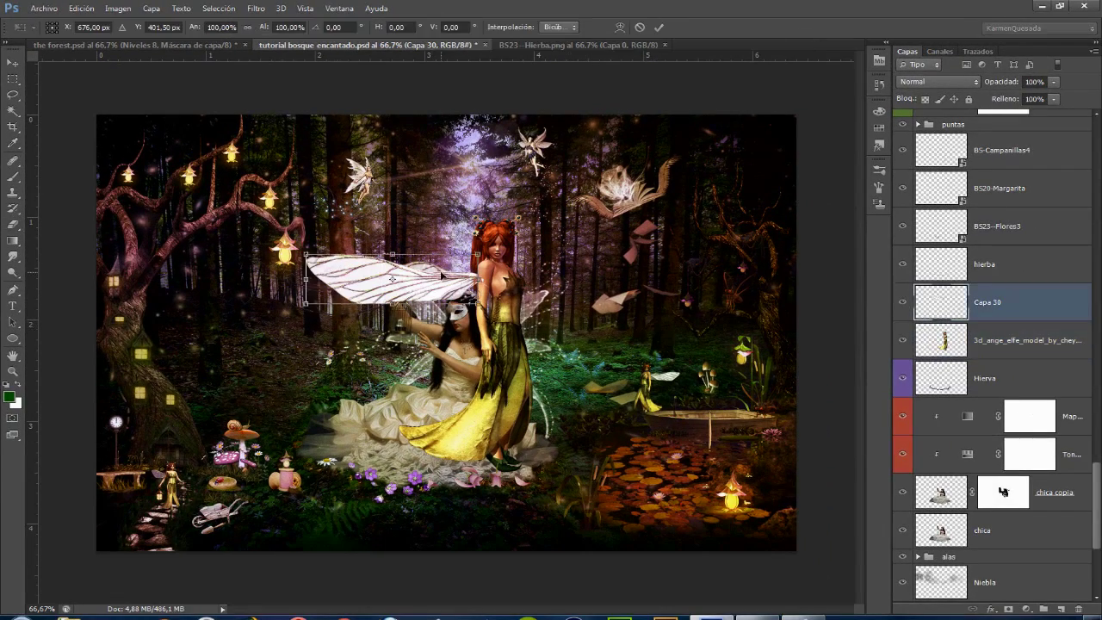
right_click(442, 274)
click(476, 316)
drag(476, 317, 459, 216)
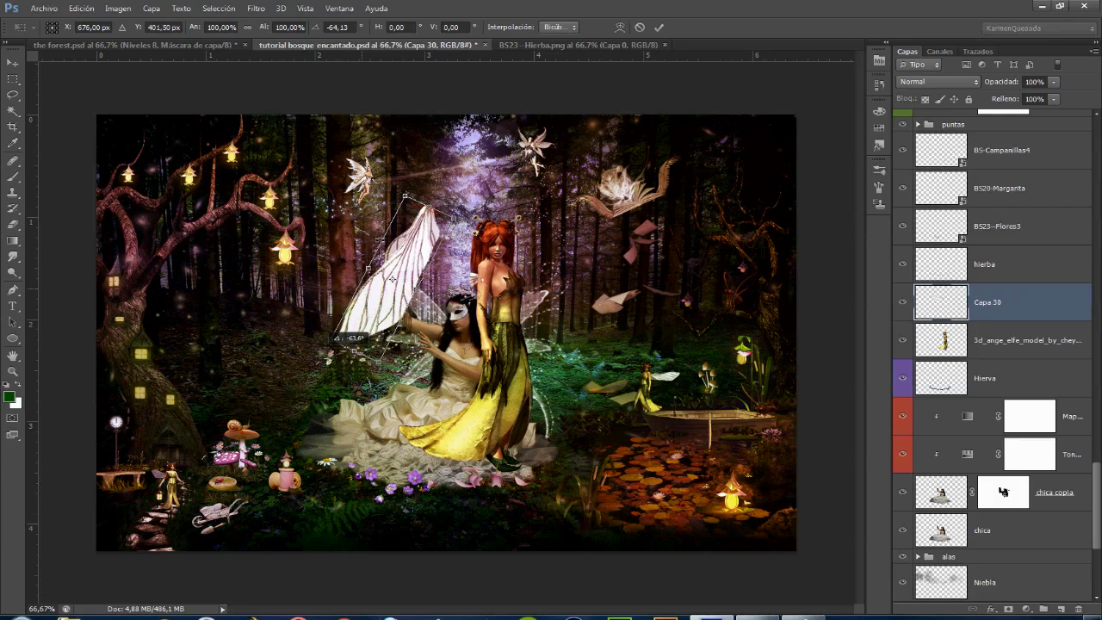
drag(431, 284, 498, 284)
key(Return)
Merge the wing and fairy layers into one layer.
key(e)
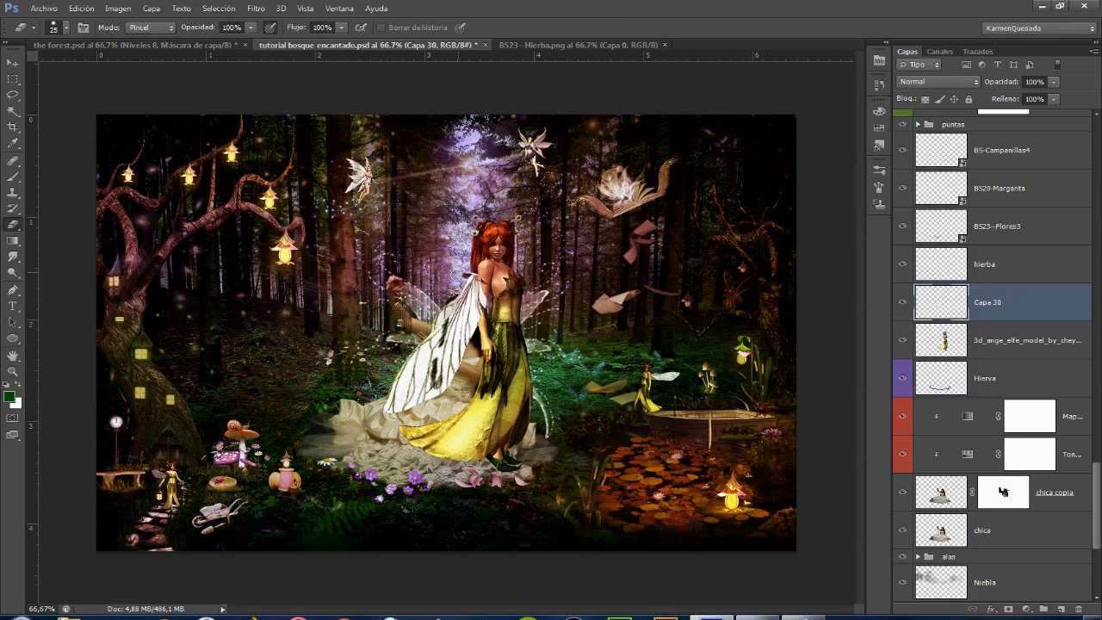
shift+click(1008, 336)
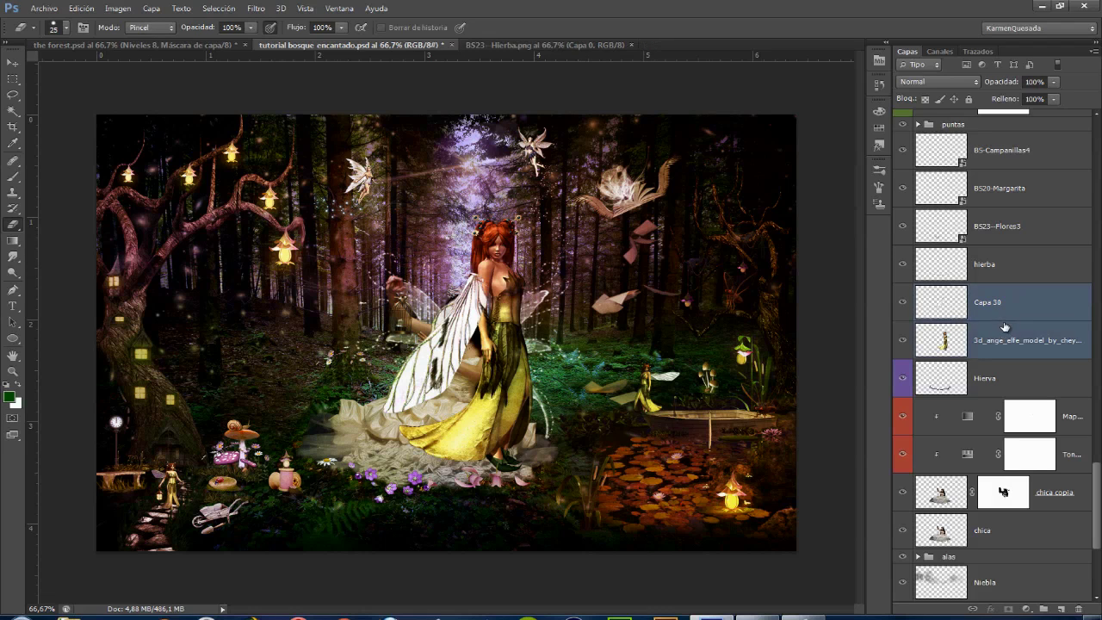
key(ctrl+e)
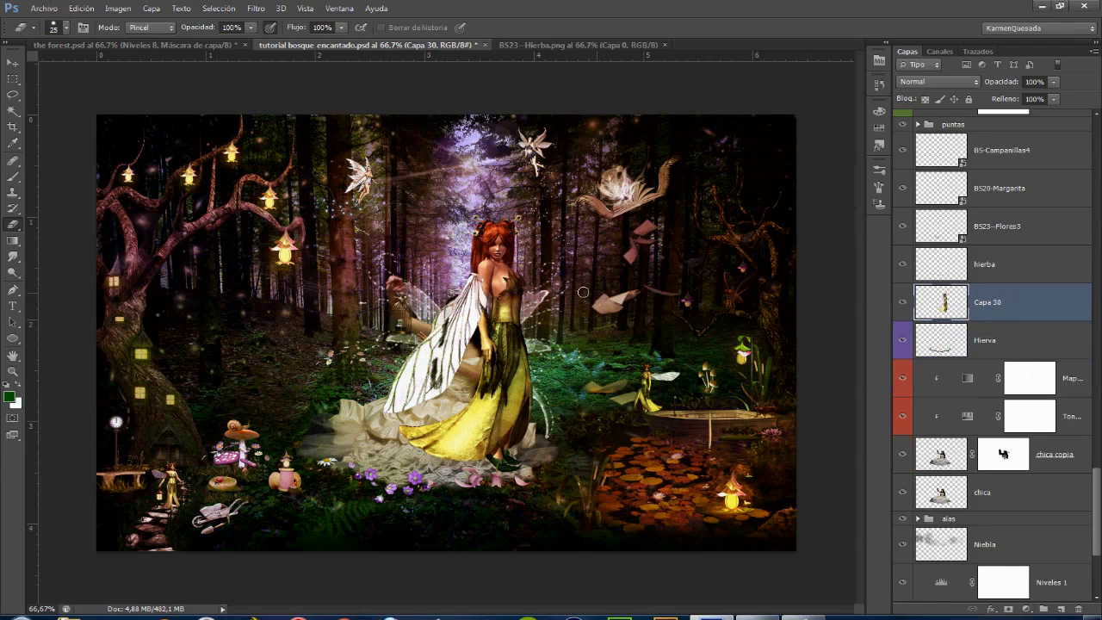
Scale the winged fairy down to about 10% and place her inside the birdcage.
key(ctrl+t)
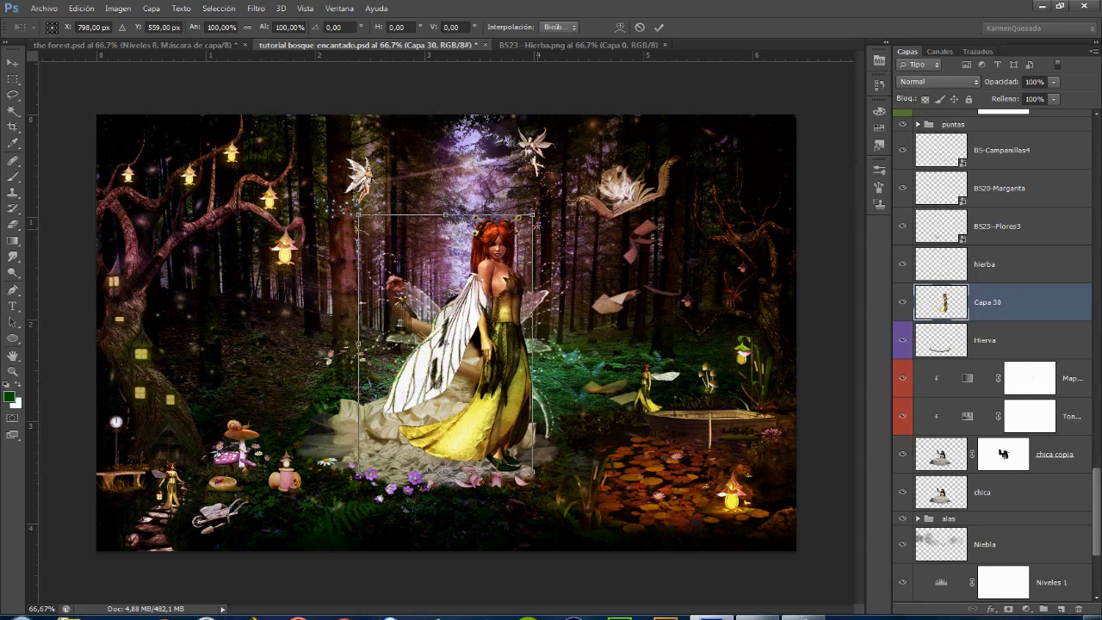
drag(534, 472, 469, 377)
key(ctrl+plus)
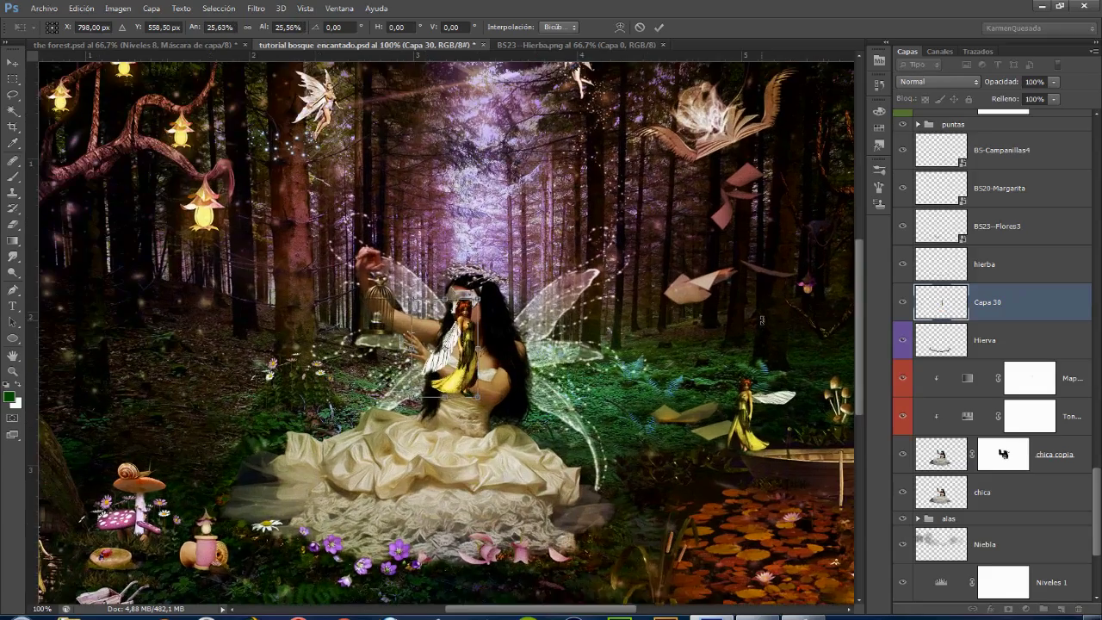
key(ctrl+plus)
mouse_move(508, 264)
mouse_down()
mouse_move(479, 313)
mouse_move(314, 253)
mouse_move(329, 219)
mouse_move(319, 244)
mouse_up()
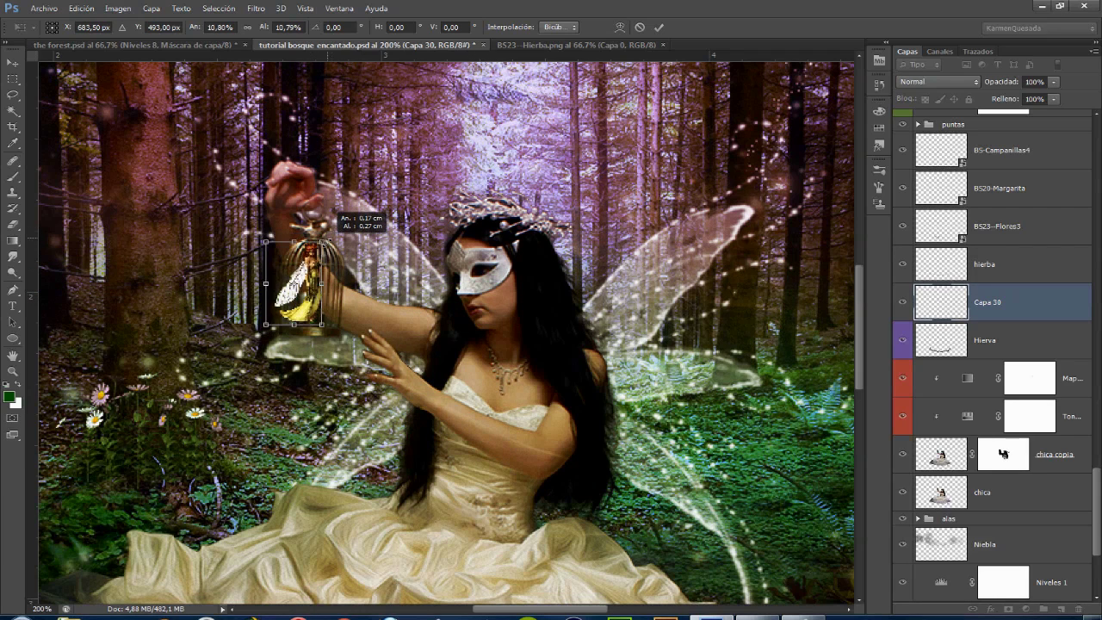
key(Return)
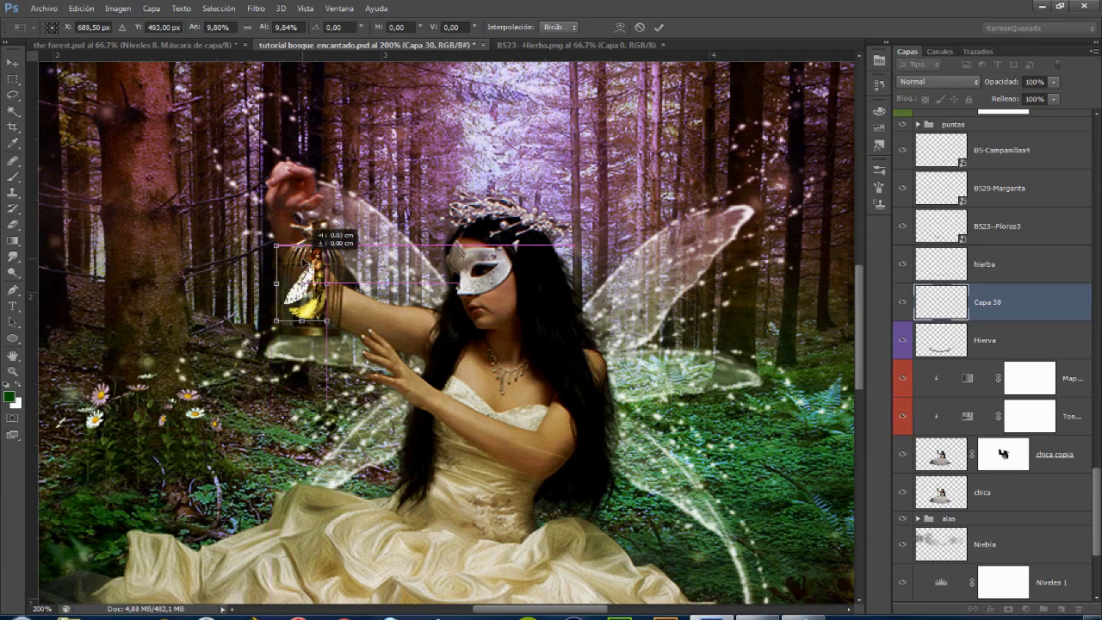
Nudge the tiny fairy with the arrow keys into her final position in the cage.
key(e)
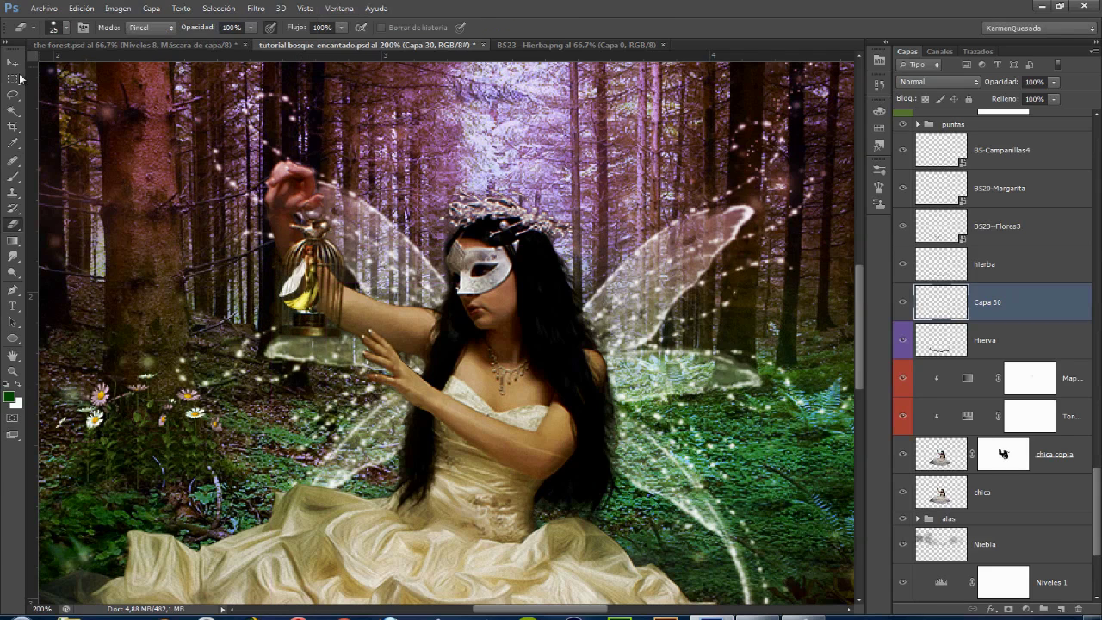
click(13, 63)
key(Up)
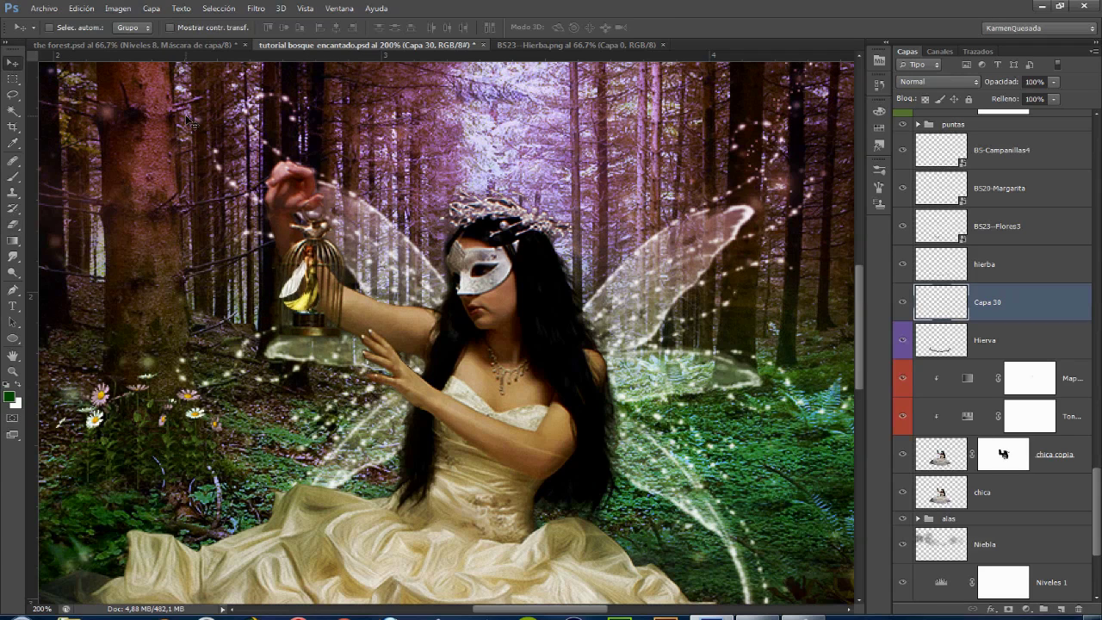
key(Up)
key(Down)
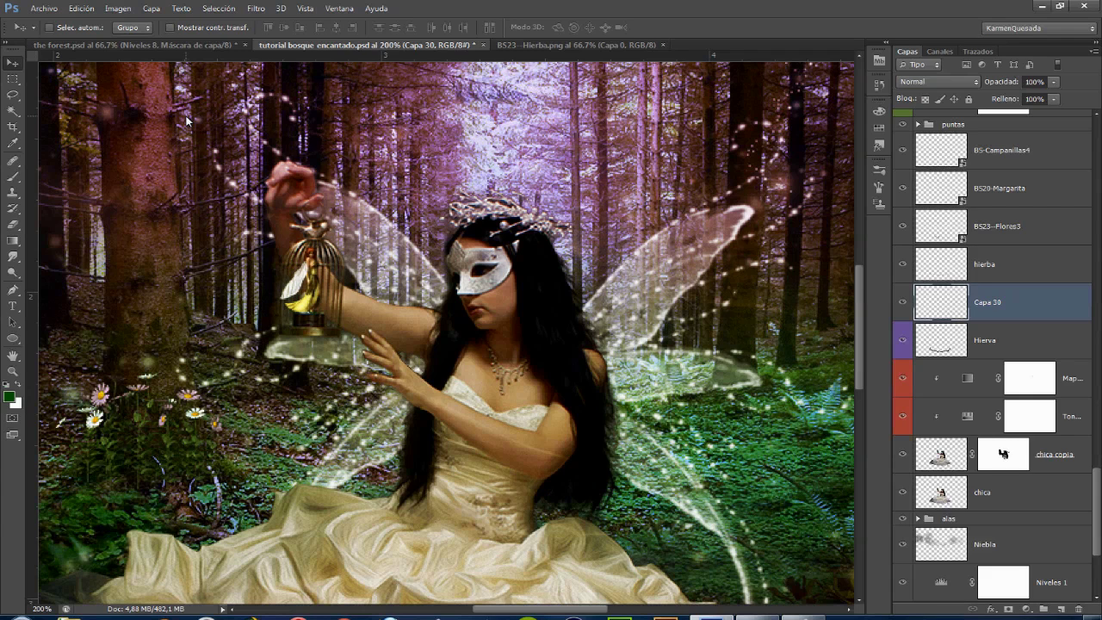
Rename the merged layer 'hada jaula' and lower its opacity to 30%.
scroll(1016, 258, down, 2)
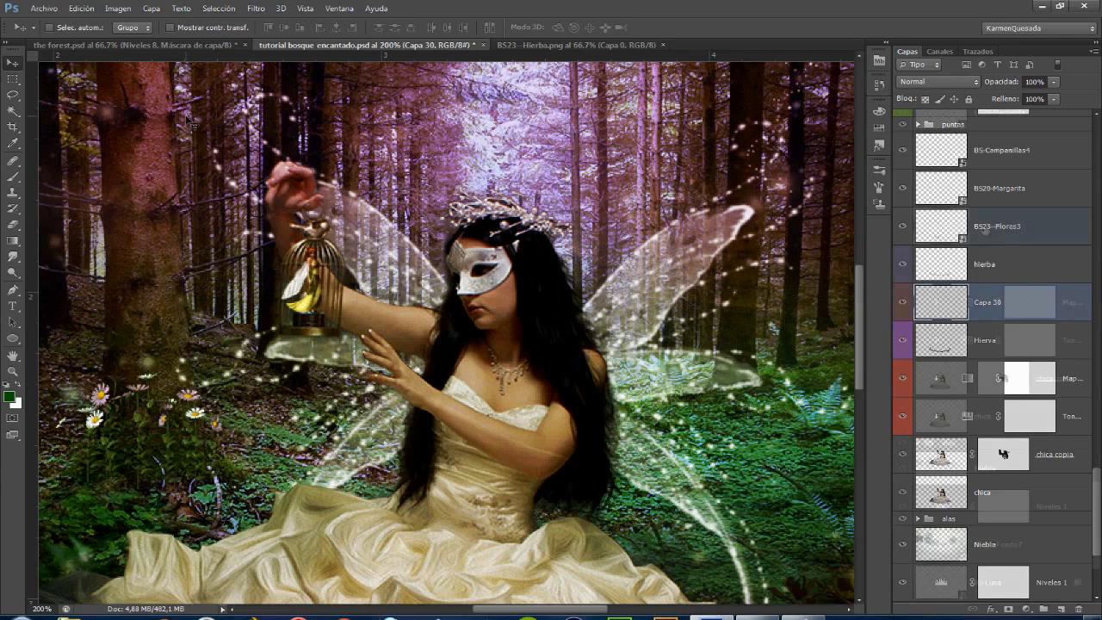
double_click(987, 226)
text(hada jaula)
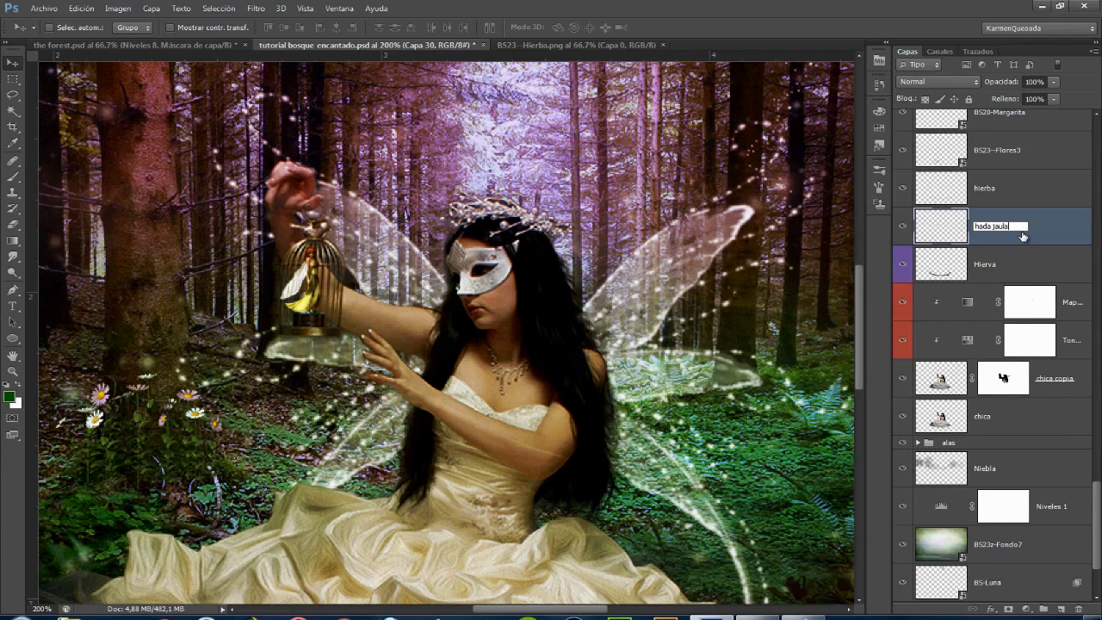
key(Return)
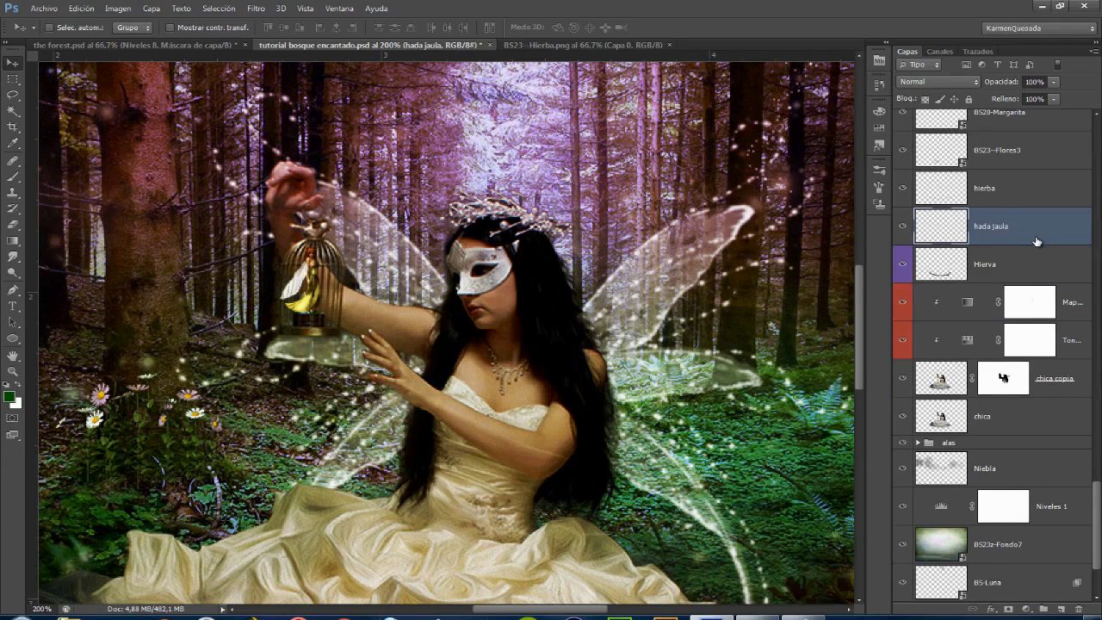
drag(1004, 82, 973, 81)
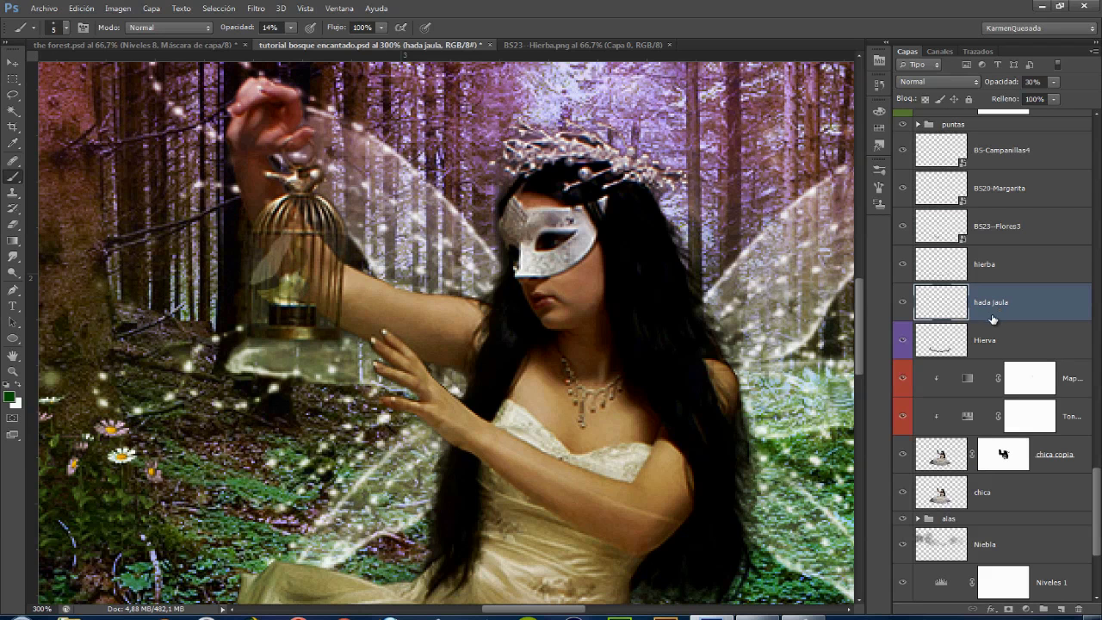
Add a layer mask to hada jaula and paint the cage bars over her with a 3 px brush.
click(1009, 610)
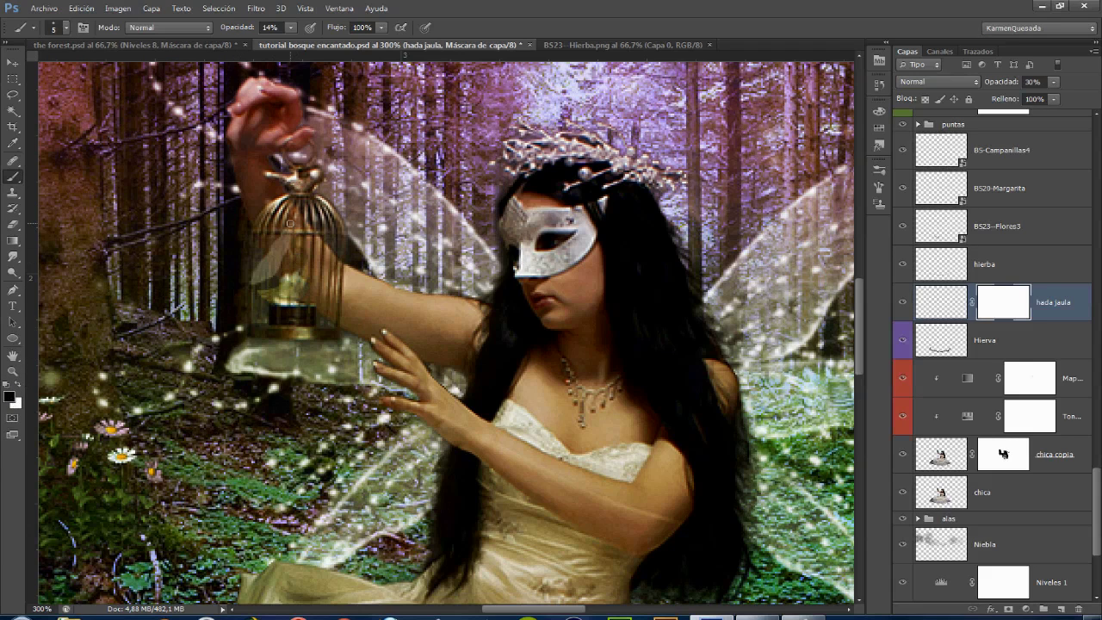
drag(294, 221, 289, 226)
key(0)
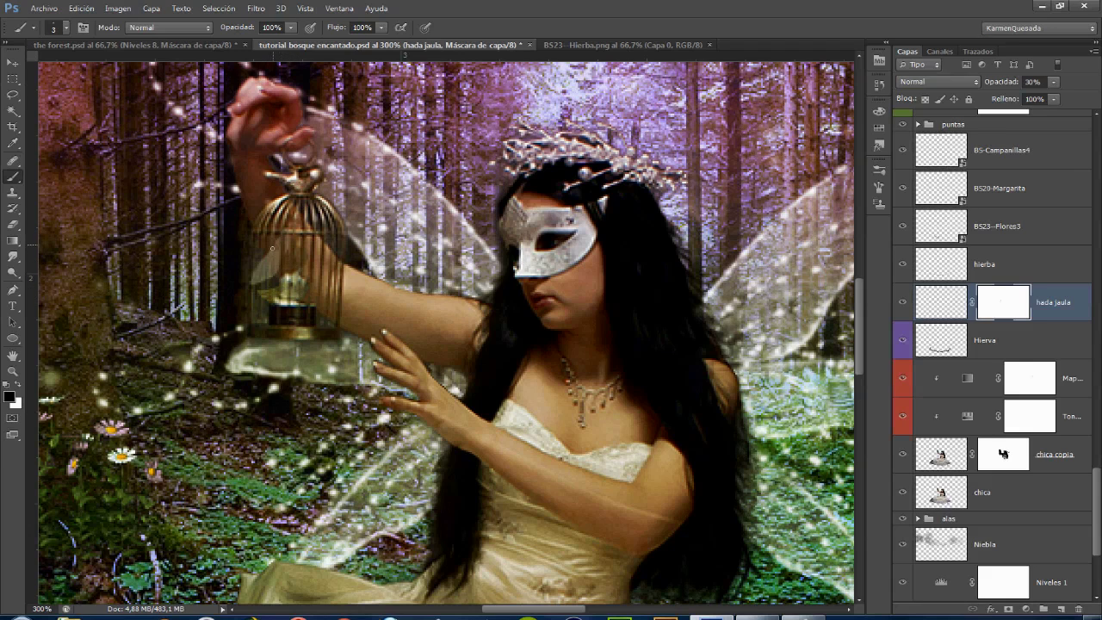
drag(273, 248, 273, 293)
Set hada jaula back to 100% opacity and zoom out to the whole scene.
click(1033, 82)
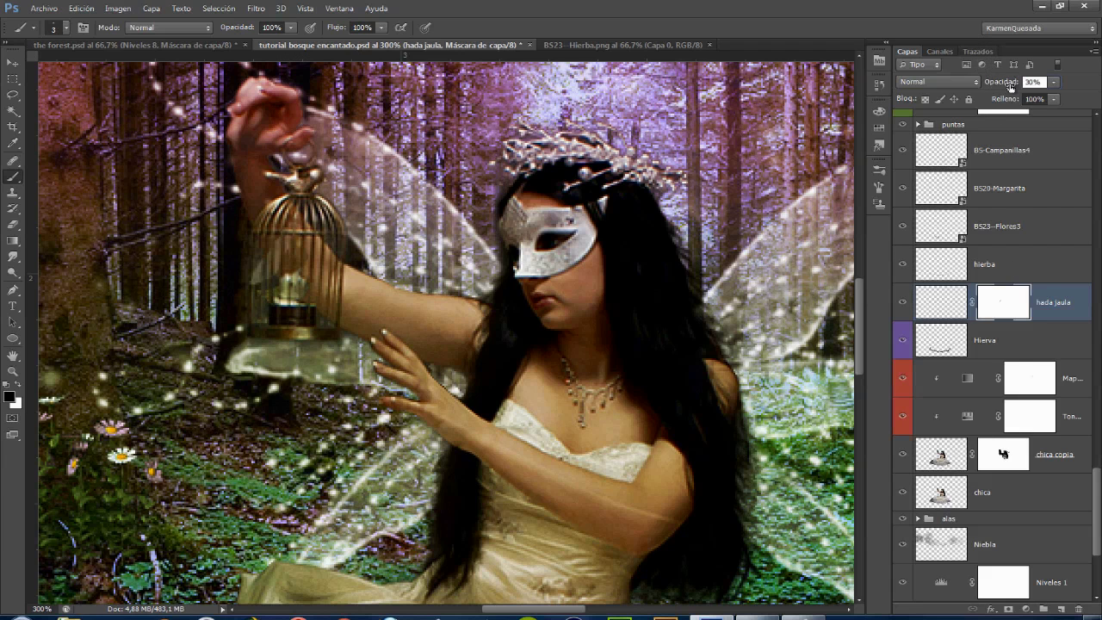
text(100)
key(Return)
key(Return)
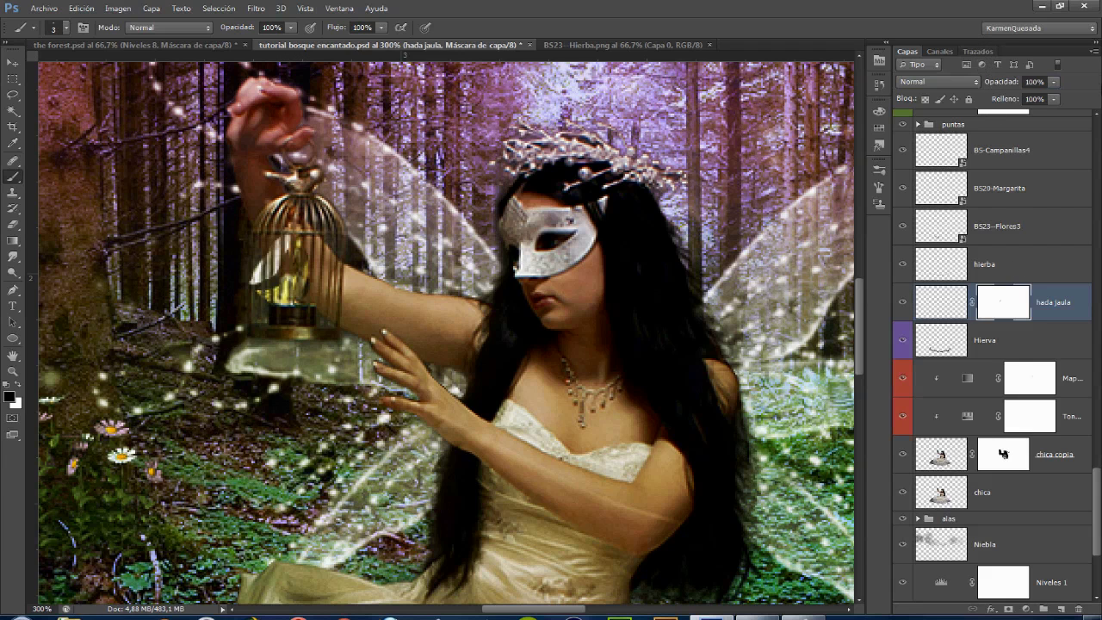
key(ctrl+1)
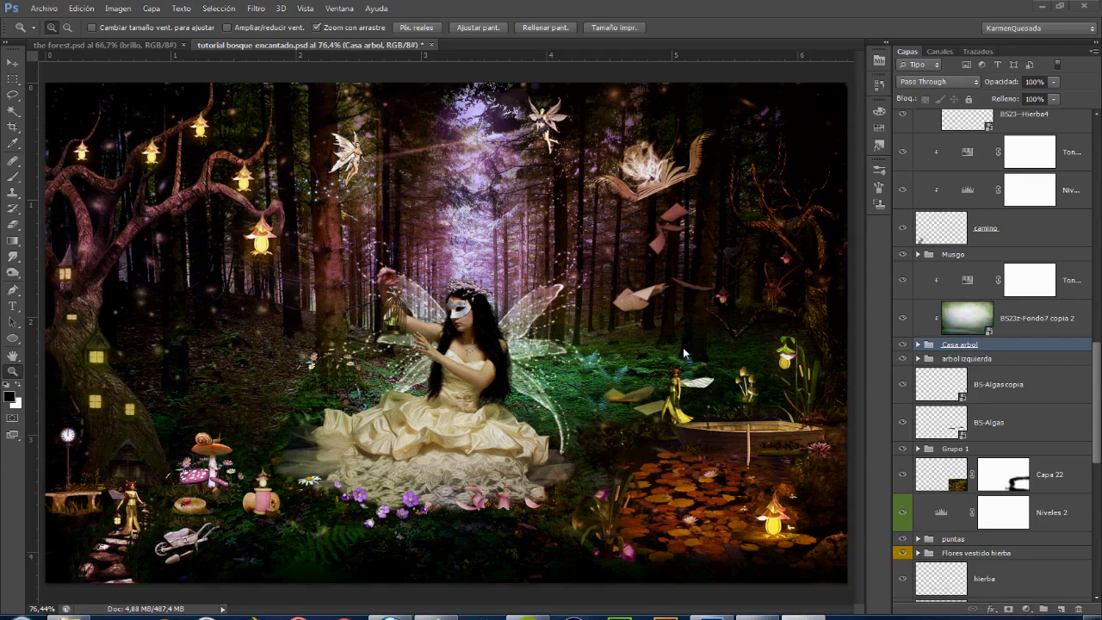
Move the BS23z-Fondo7 texture layer up the stack to just below the puntas group.
scroll(936, 444, down, 5)
click(982, 278)
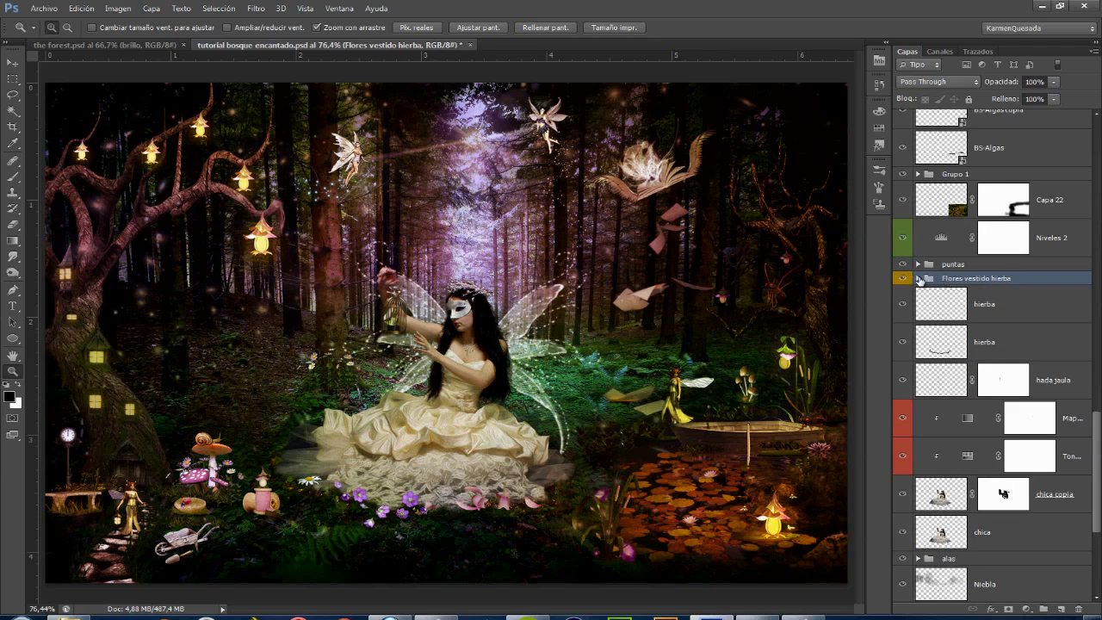
click(903, 278)
scroll(979, 554, down, 2)
click(946, 550)
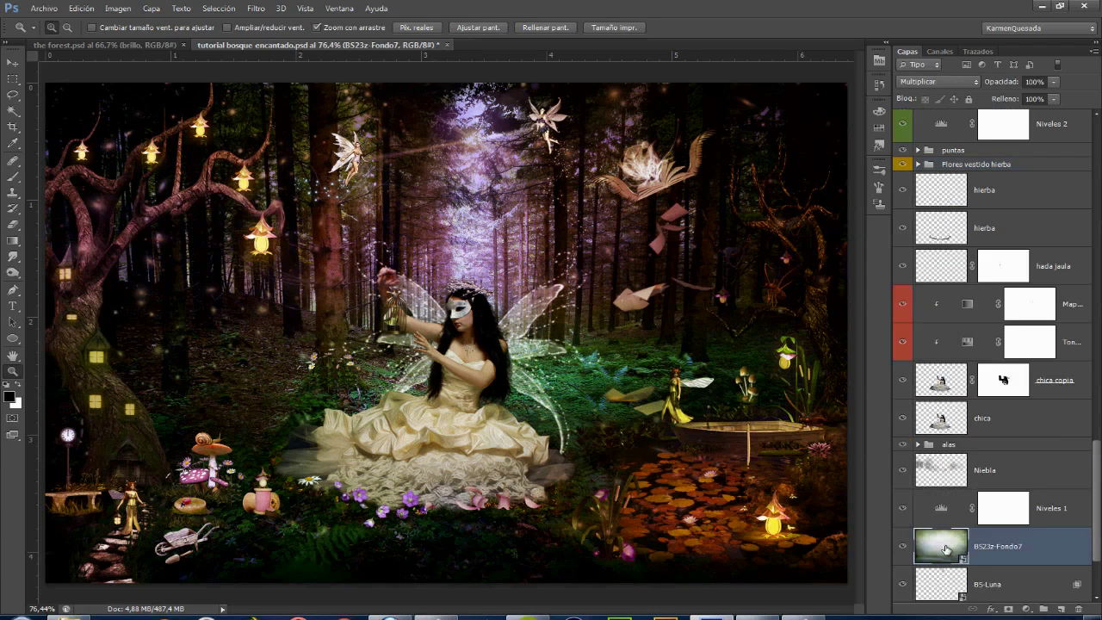
scroll(945, 548, up, 1)
scroll(945, 548, down, 1)
drag(942, 546, 947, 570)
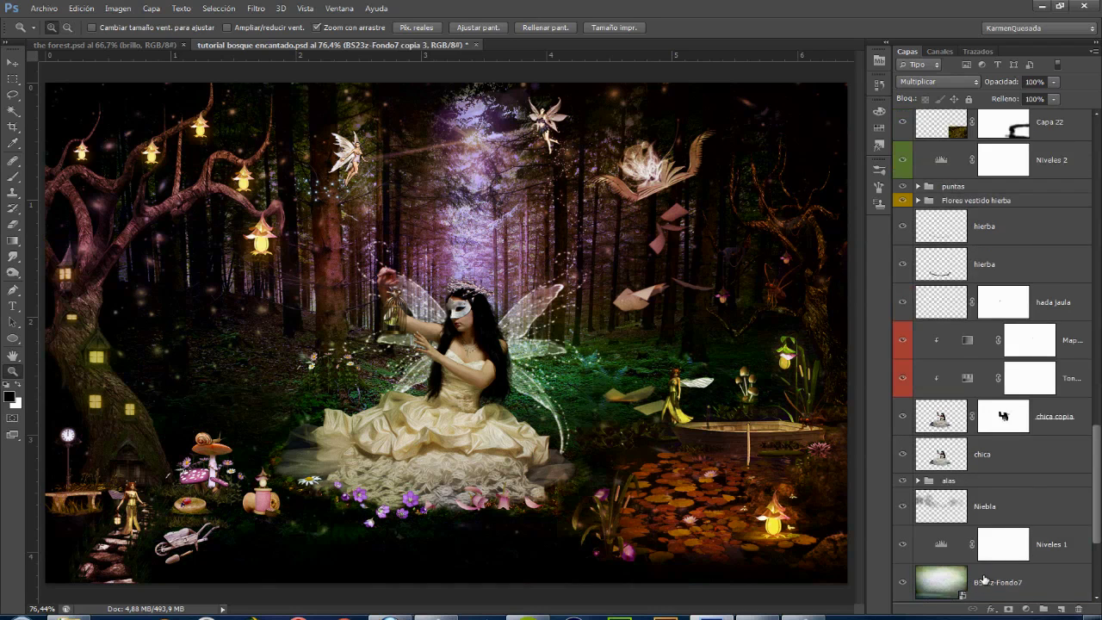
drag(982, 583, 945, 195)
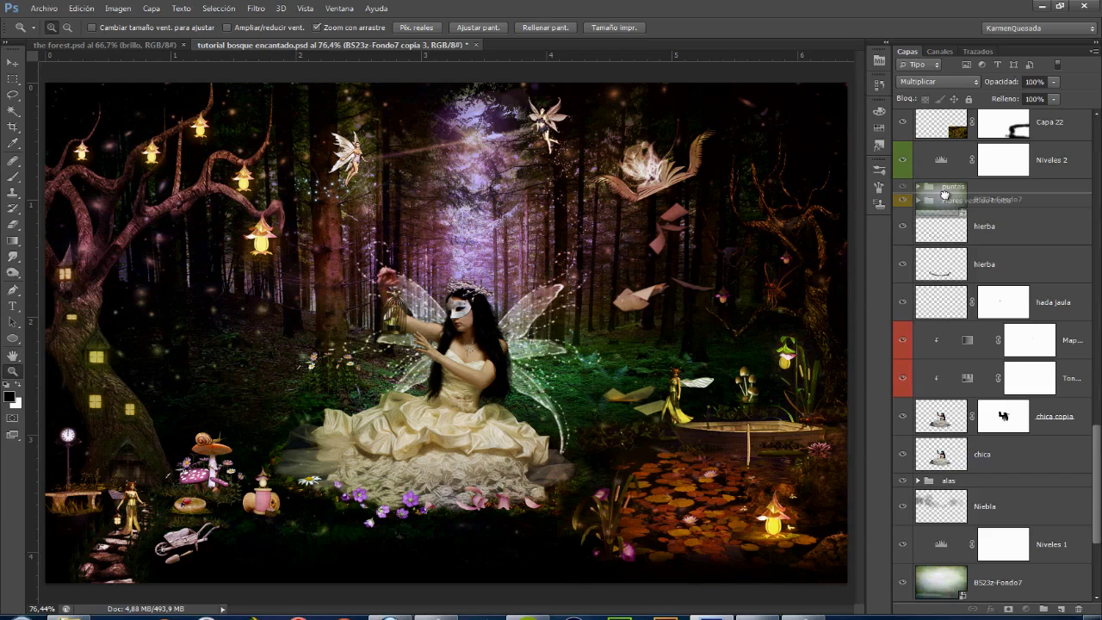
drag(945, 195, 945, 200)
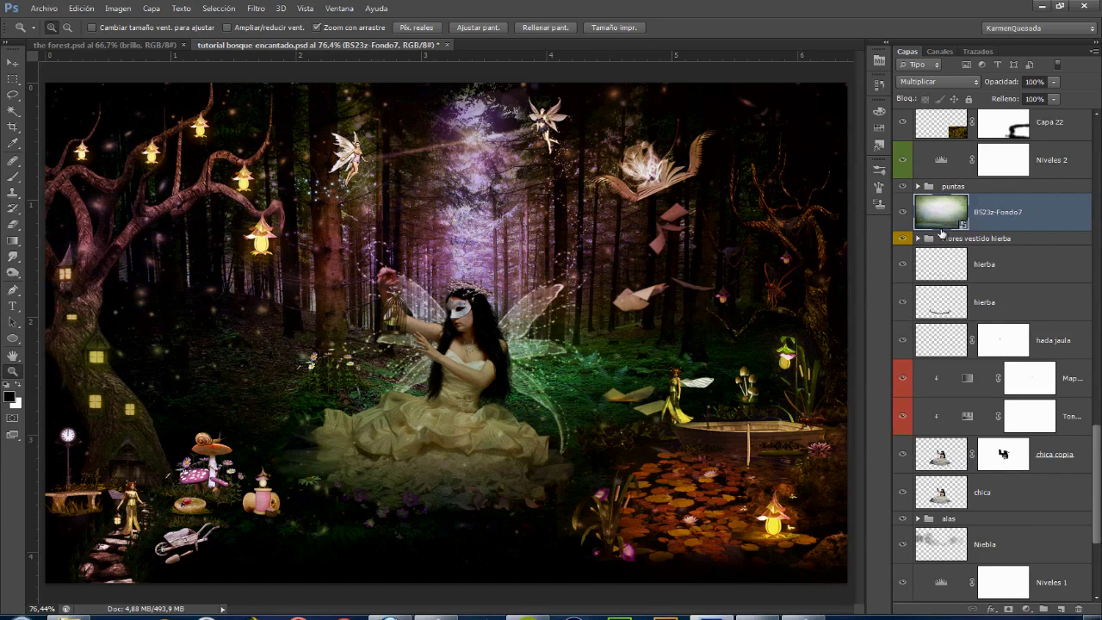
Clip the texture to the group below in Multiplicar mode at about 30% opacity.
alt+click(940, 232)
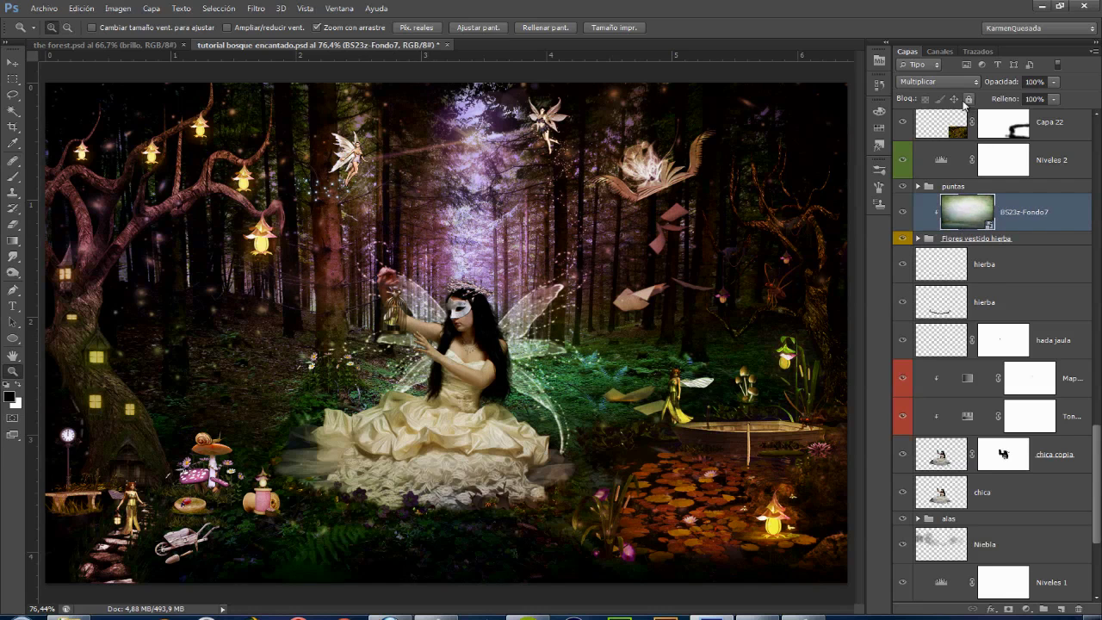
click(946, 80)
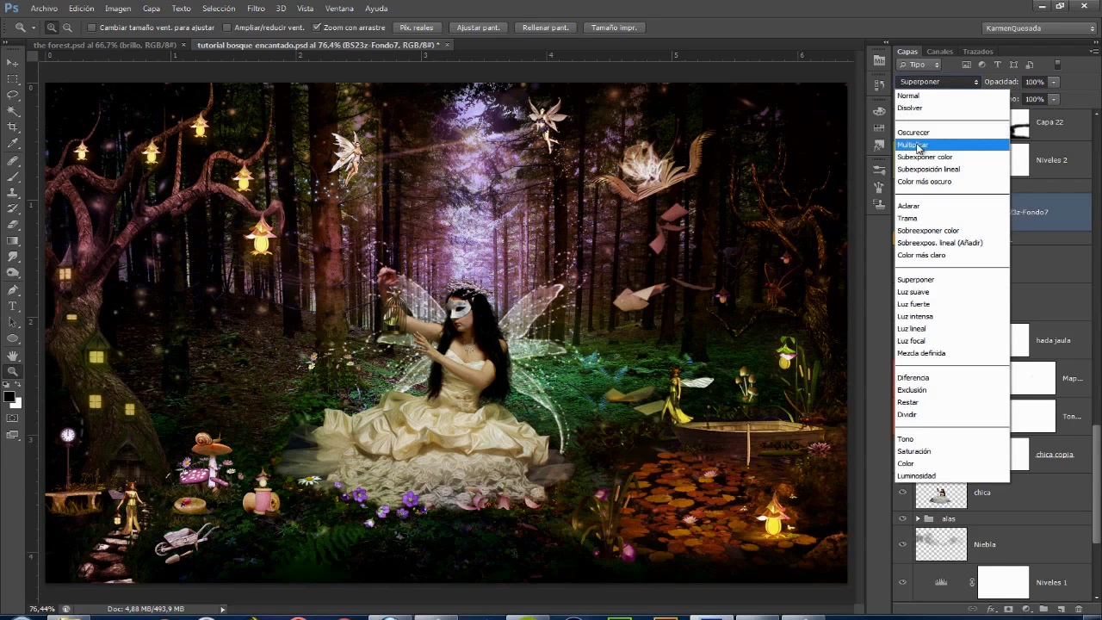
click(919, 144)
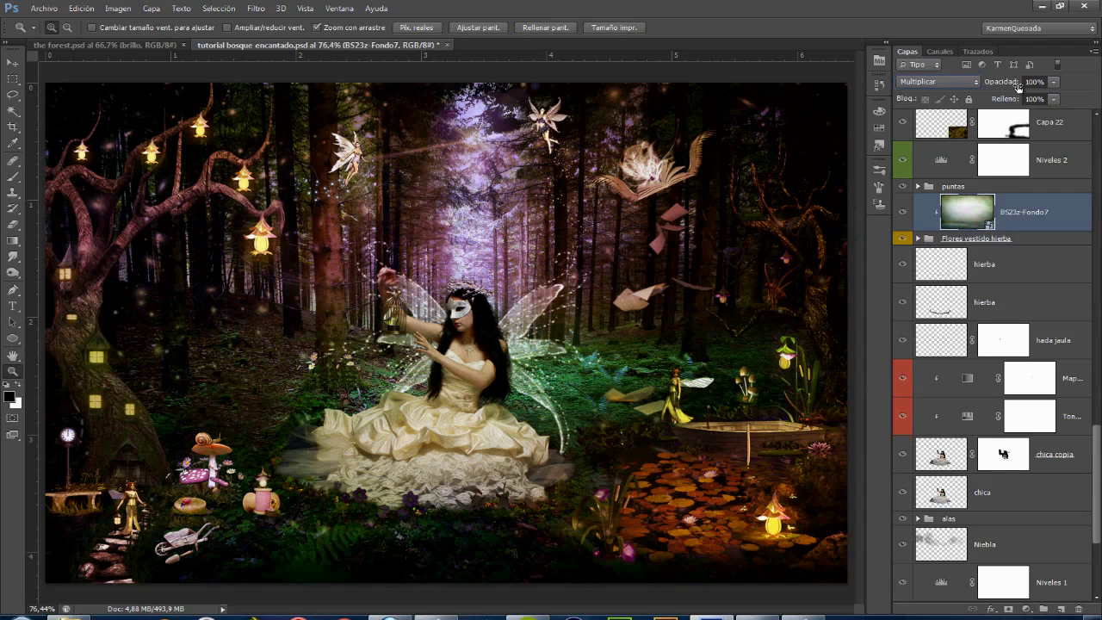
drag(1019, 86, 971, 82)
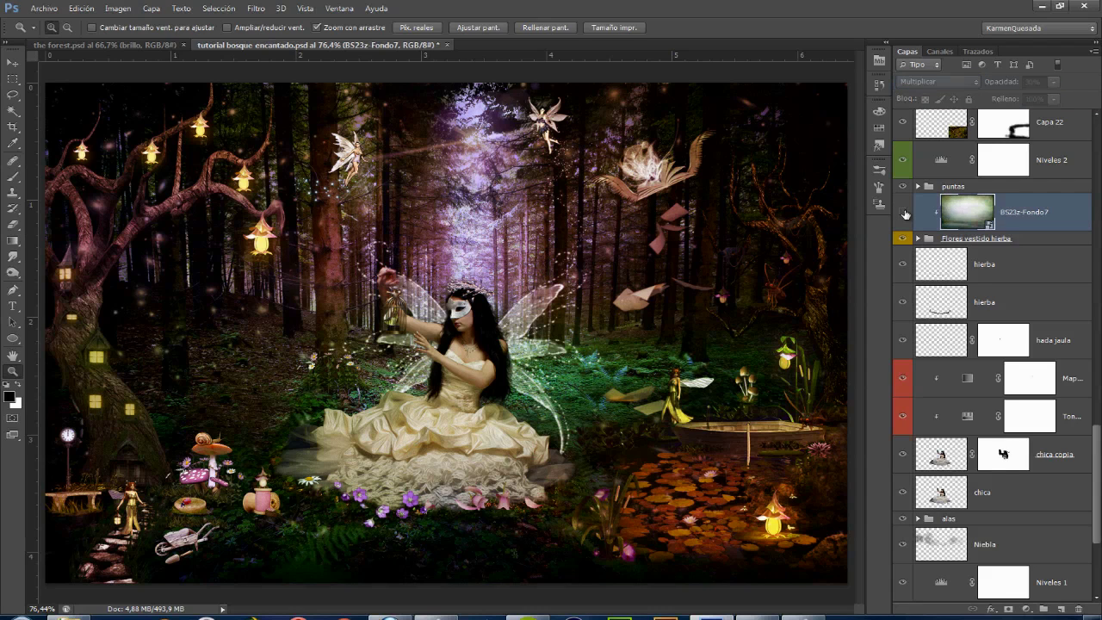
Compare the texture's effect, then Alt-drag a copy above Niveles 2.
click(903, 212)
click(904, 213)
click(903, 213)
click(903, 213)
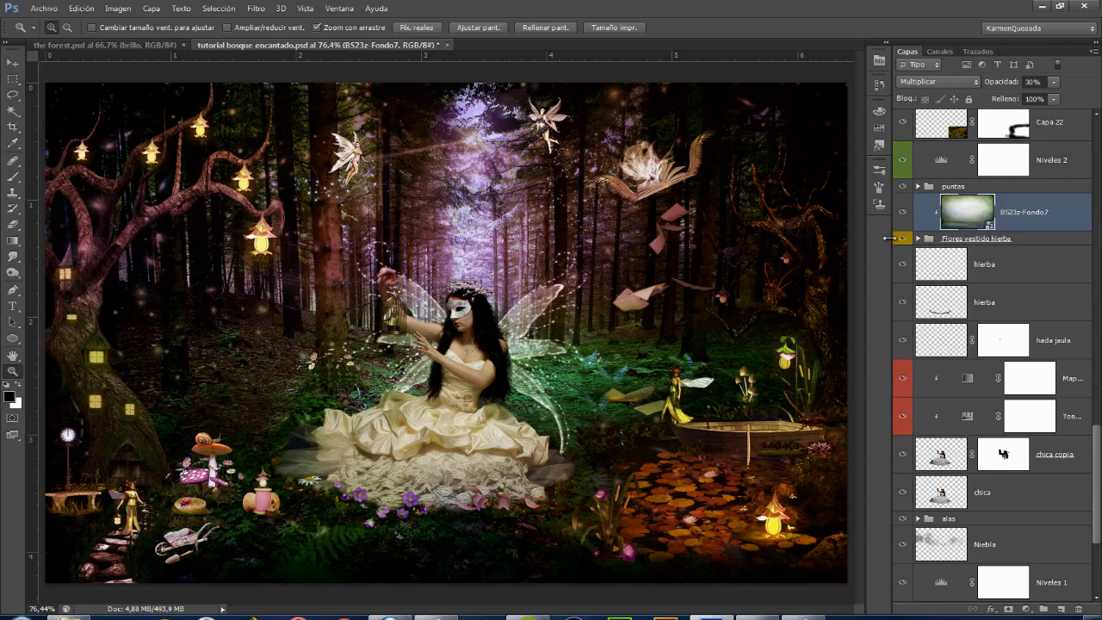
click(904, 213)
drag(1017, 211, 1006, 143)
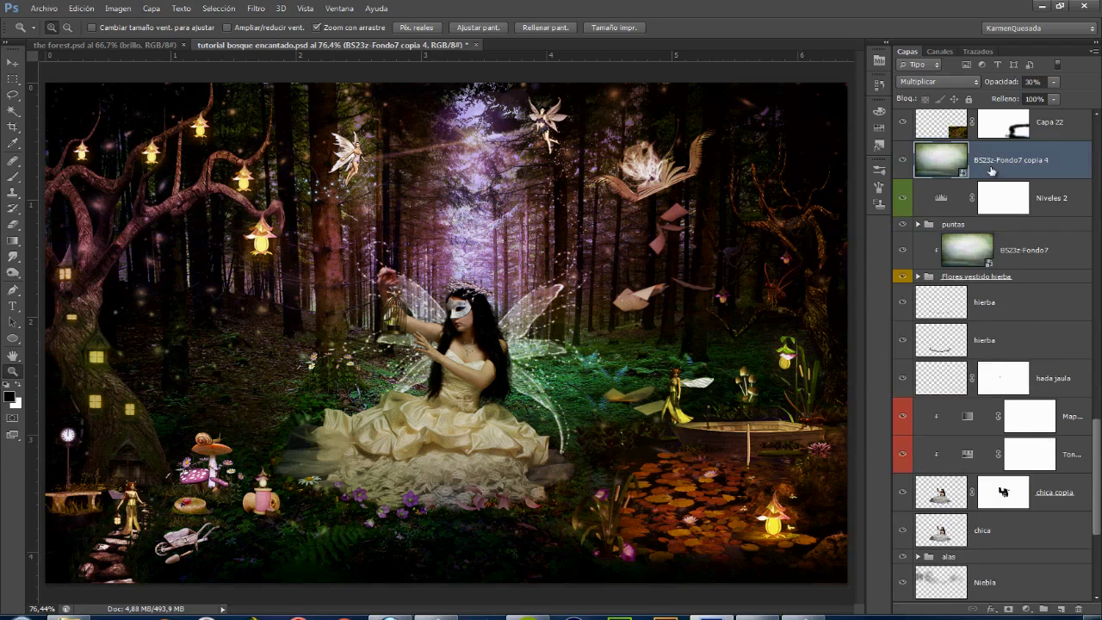
Label the Elementos casita arbol group Violet.
scroll(906, 170, up, 5)
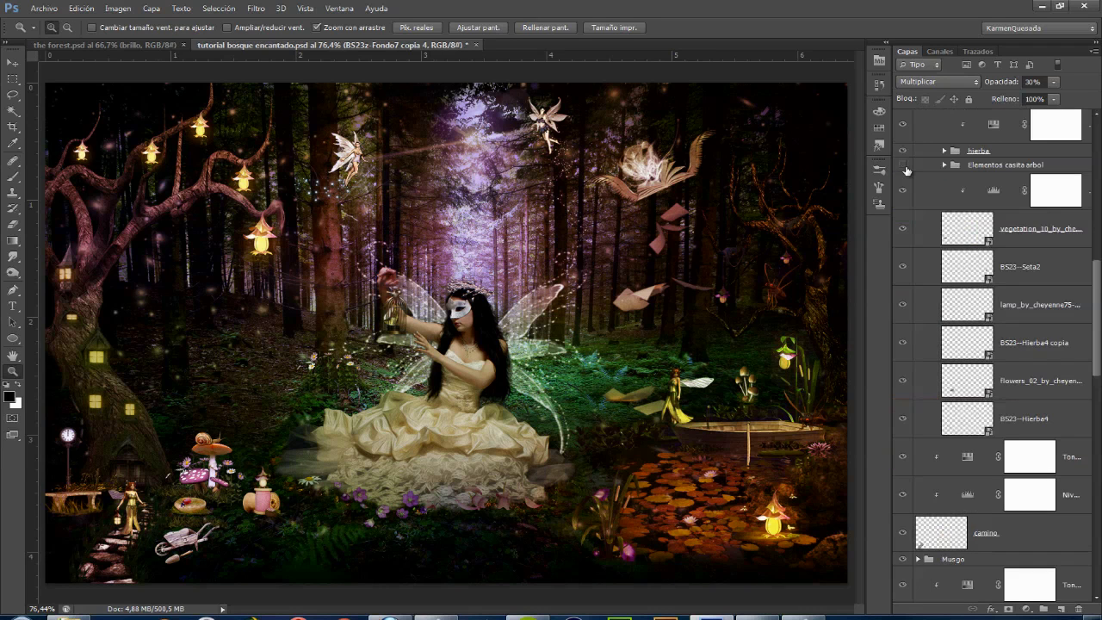
click(904, 166)
click(904, 166)
right_click(922, 168)
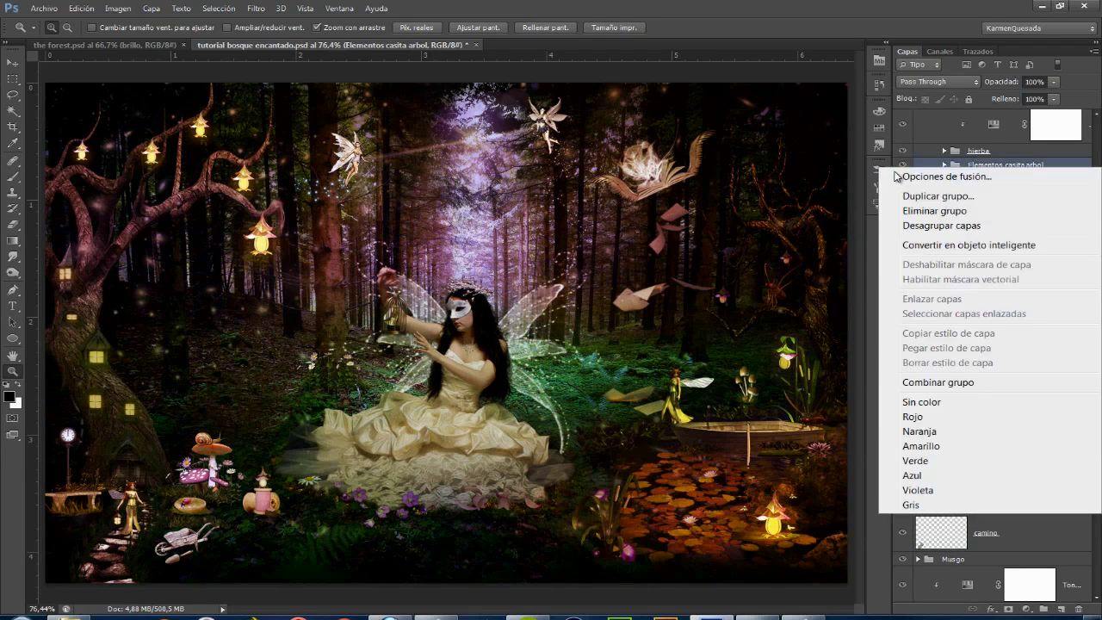
click(912, 490)
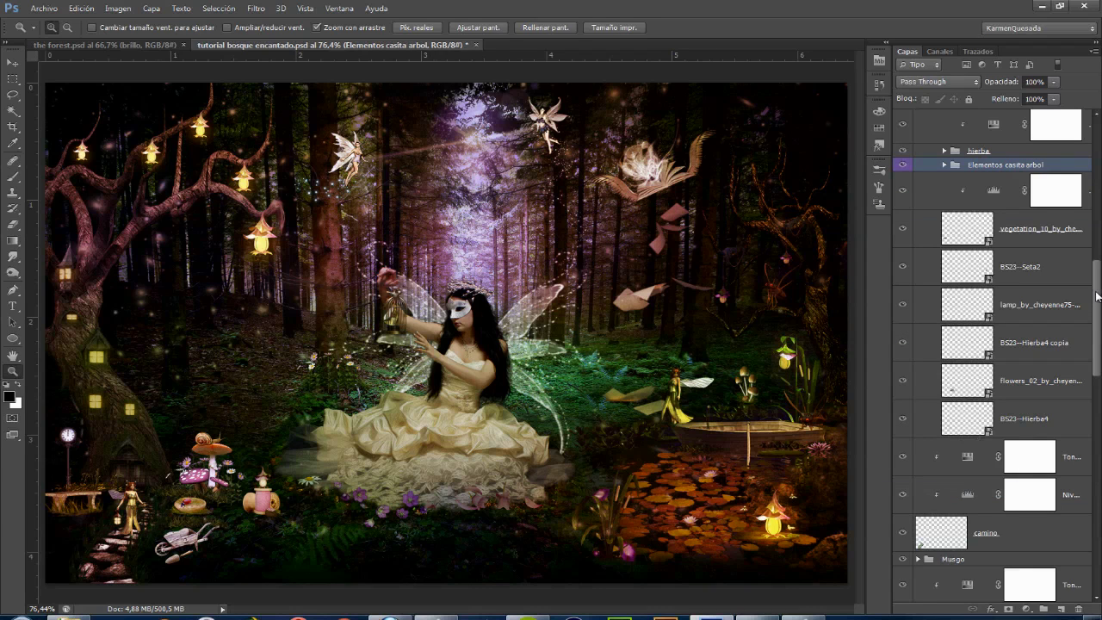
Move BS23z-Fondo7 copia 4 above Elementos casita arbol and clip it to the group.
scroll(1099, 294, down, 5)
click(986, 449)
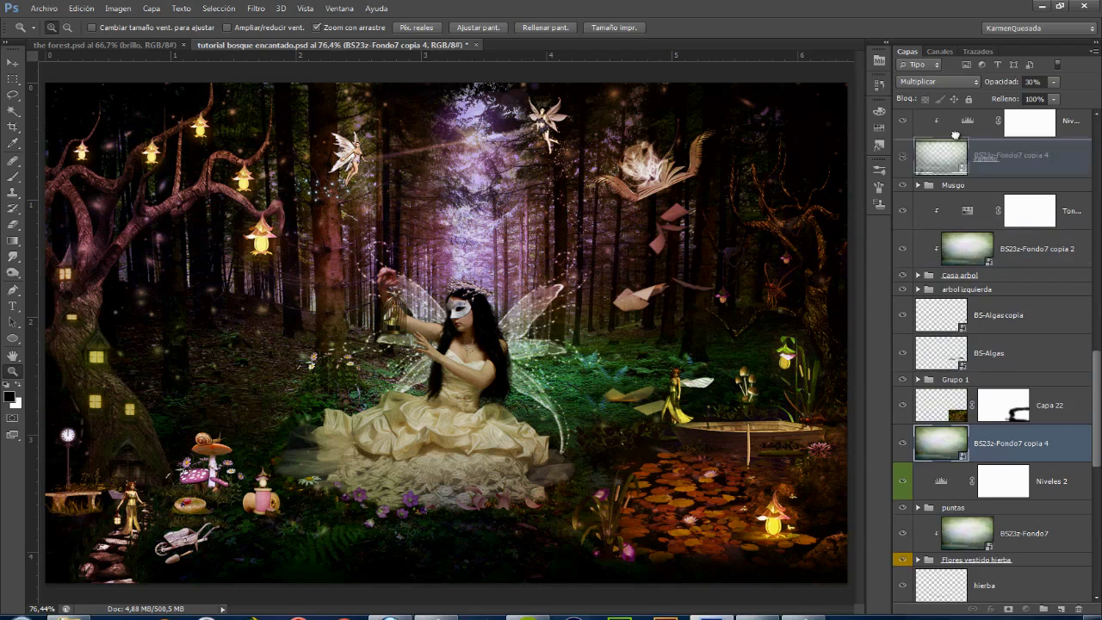
mouse_move(994, 425)
mouse_down()
mouse_move(952, 100)
mouse_move(979, 389)
mouse_up()
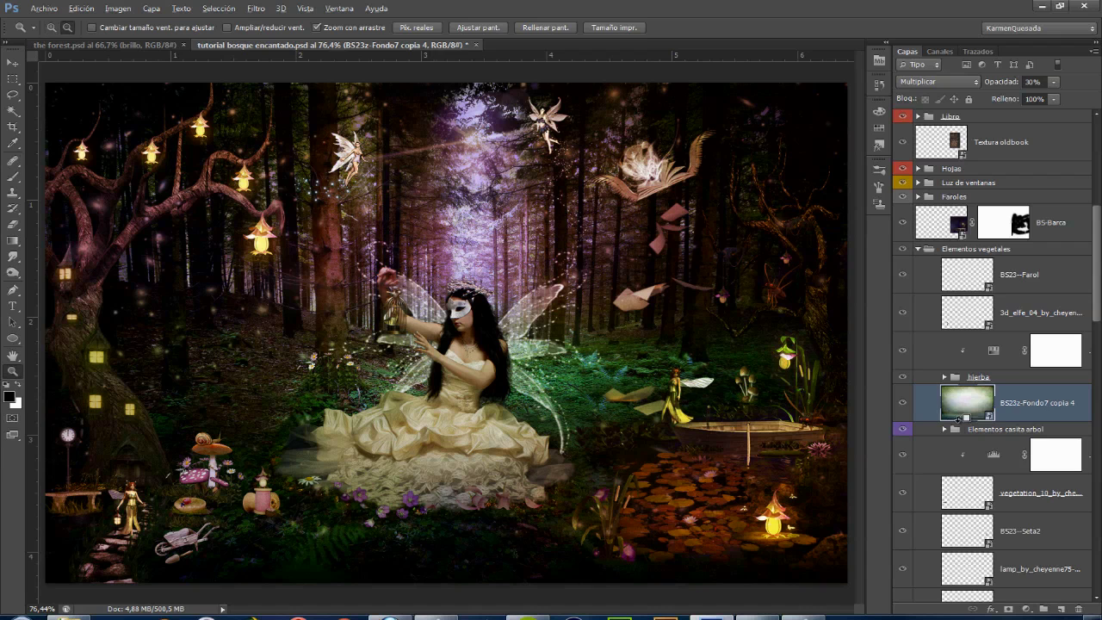
alt+click(959, 424)
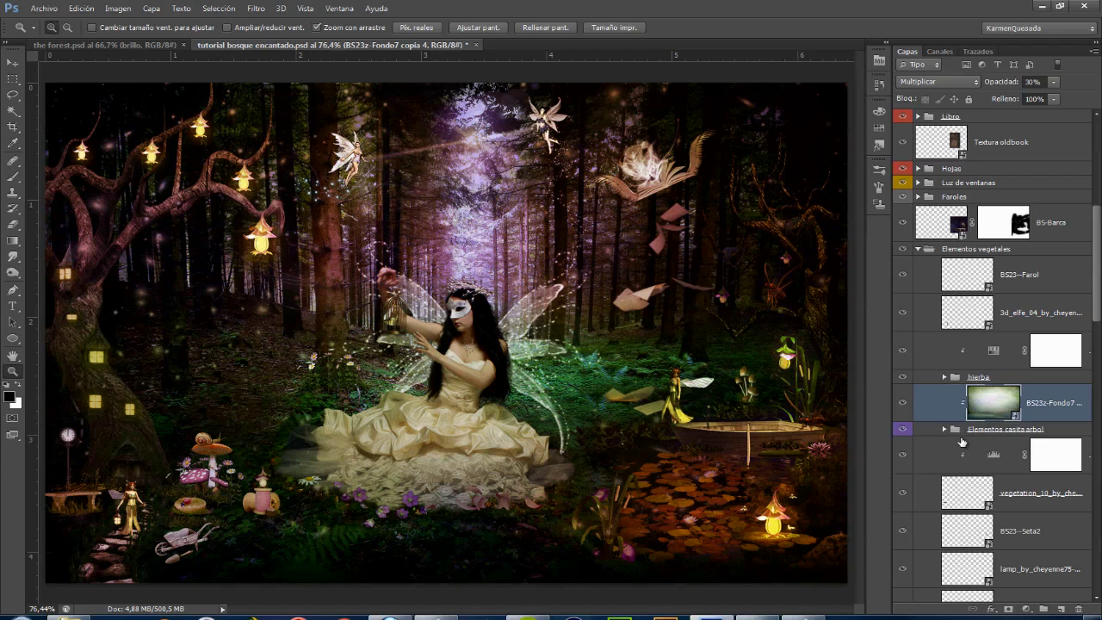
click(906, 406)
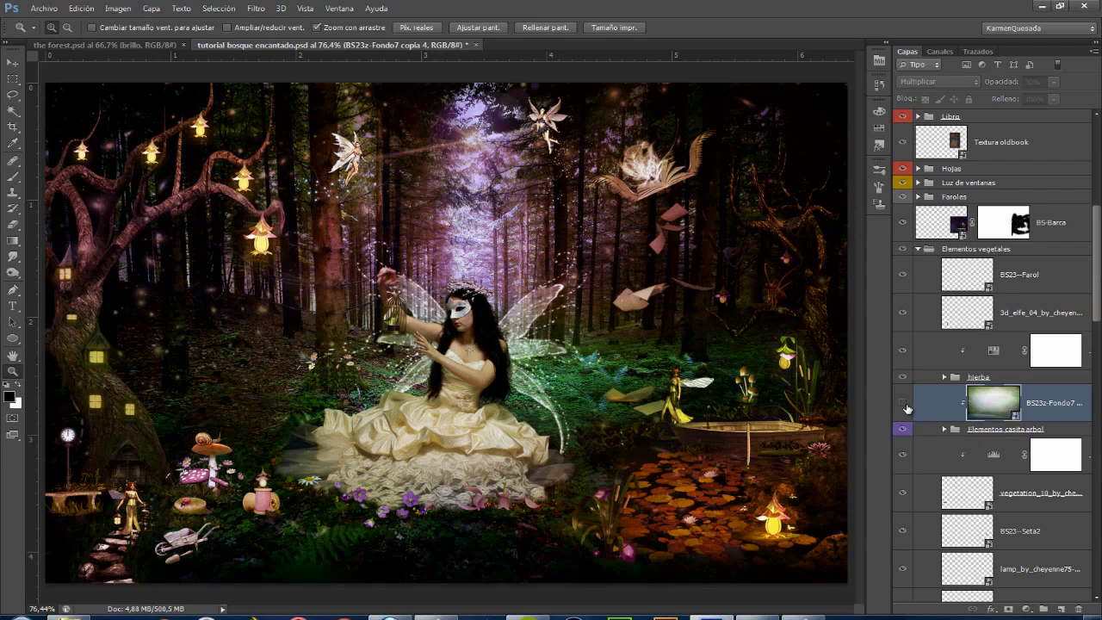
click(906, 407)
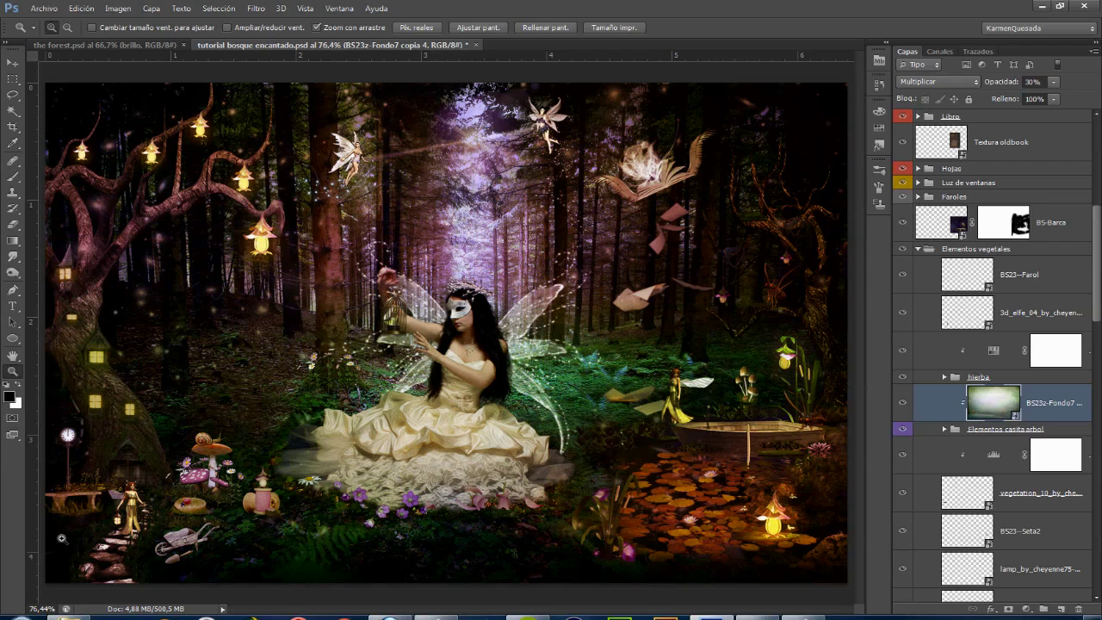
Rasterize the BS23--Banco smart object and dodge the lower-left bench's midtones at 15%.
click(12, 272)
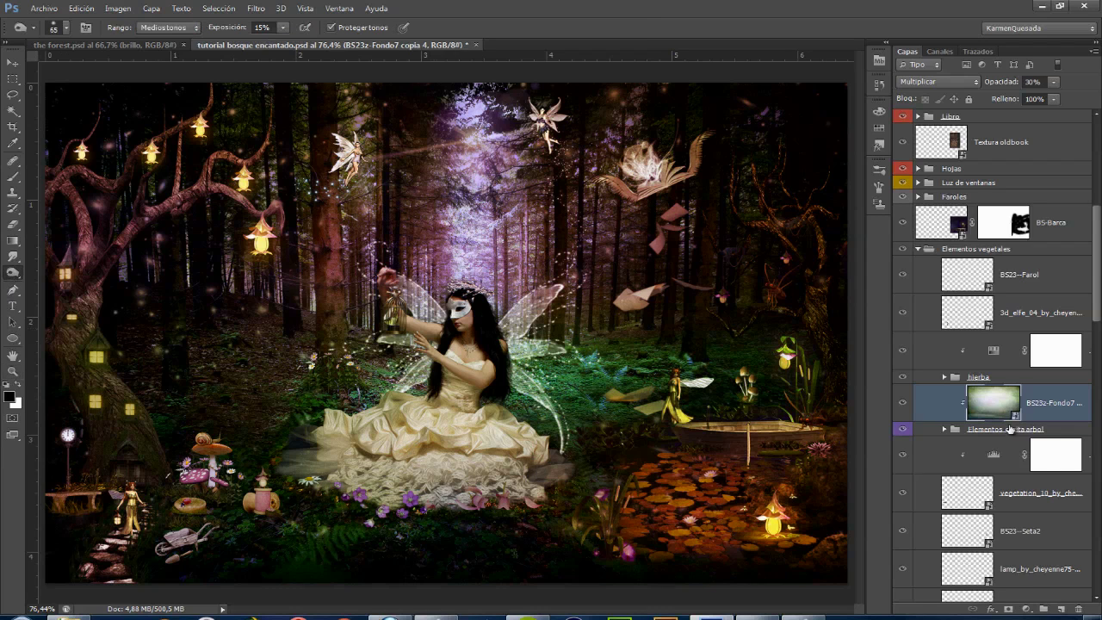
click(944, 428)
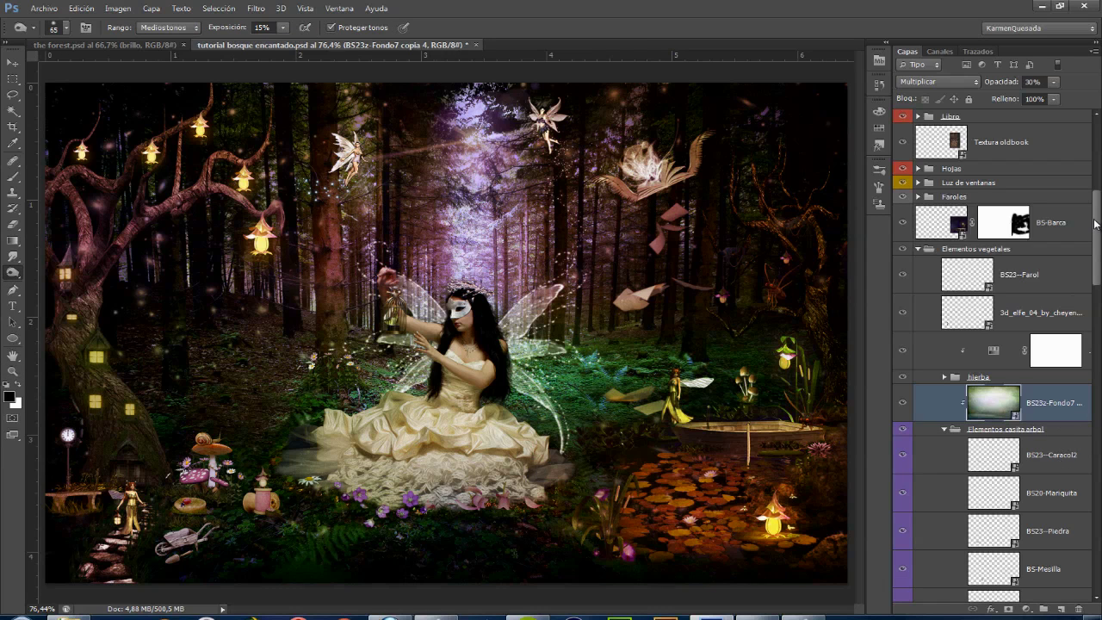
drag(1096, 224, 1096, 289)
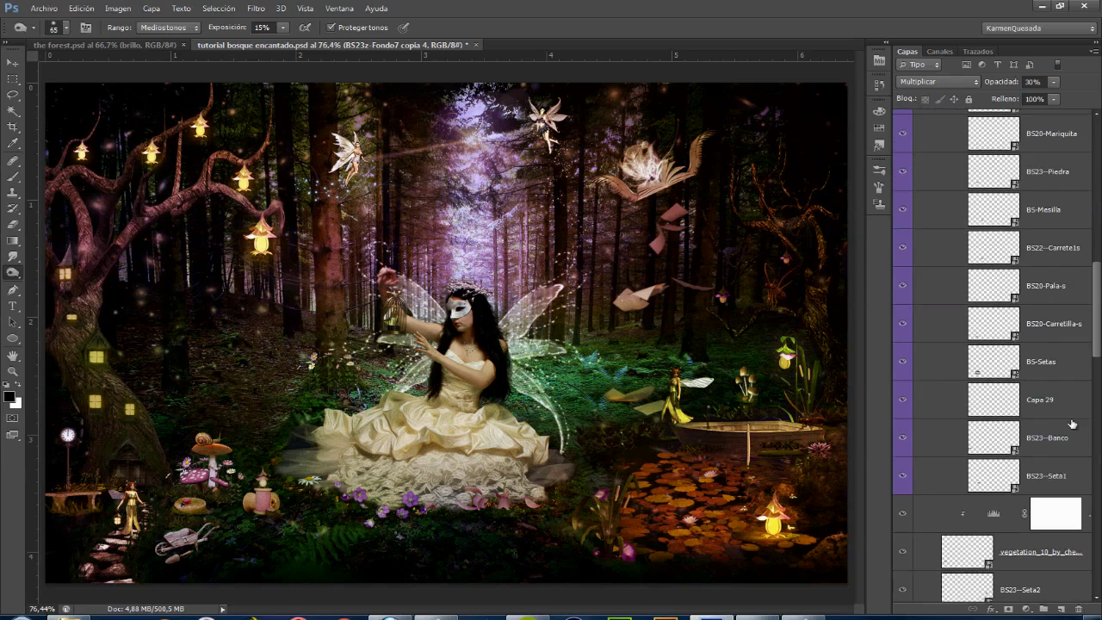
click(1061, 444)
click(415, 405)
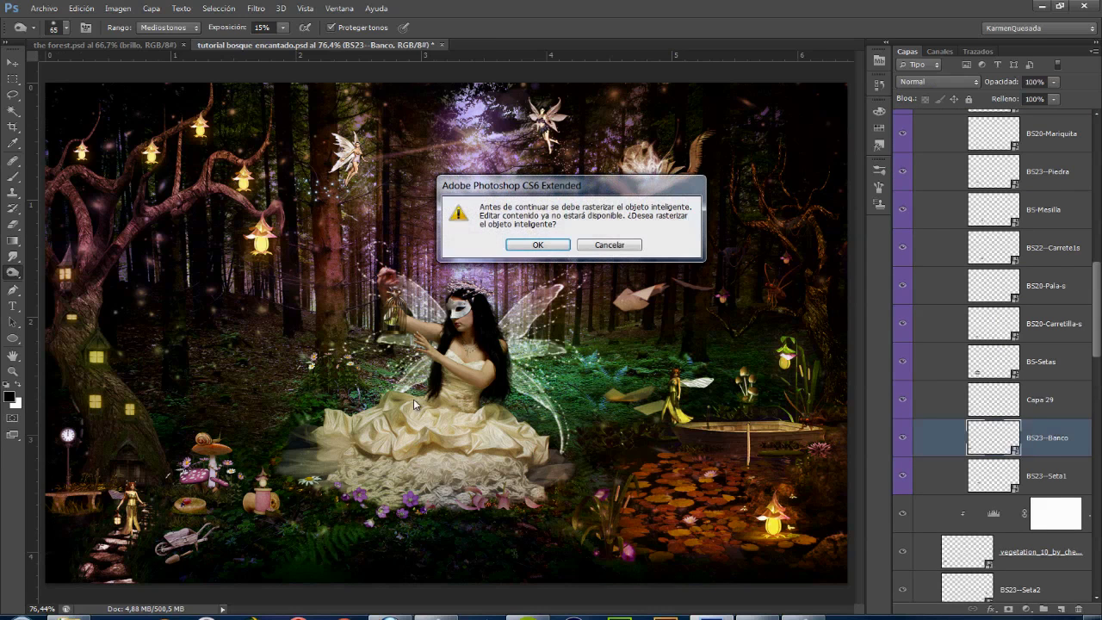
click(529, 246)
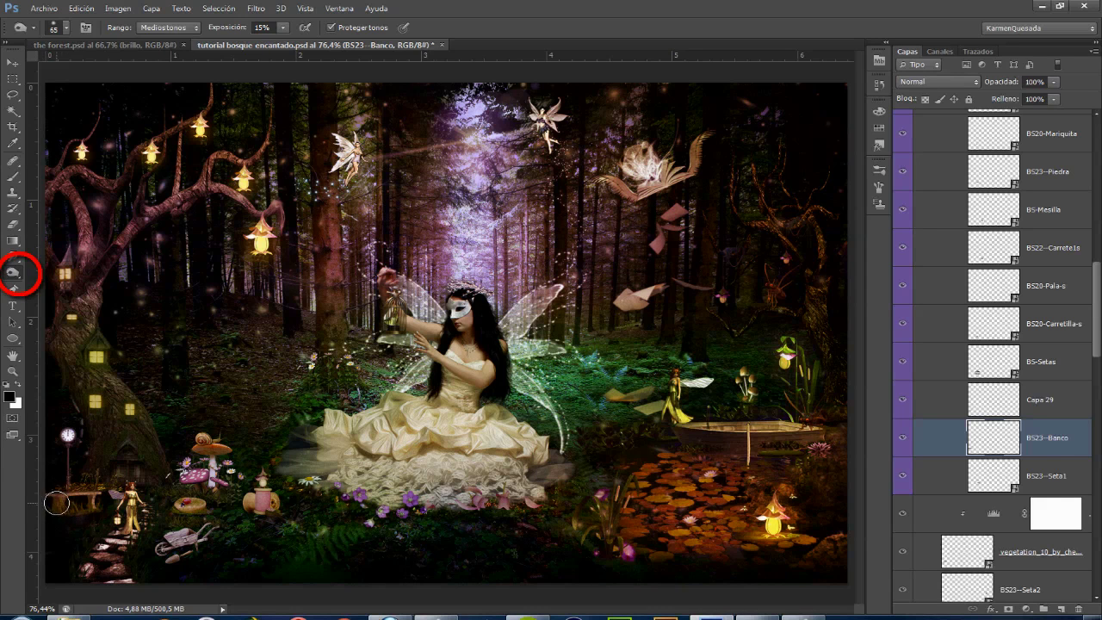
drag(62, 499, 95, 515)
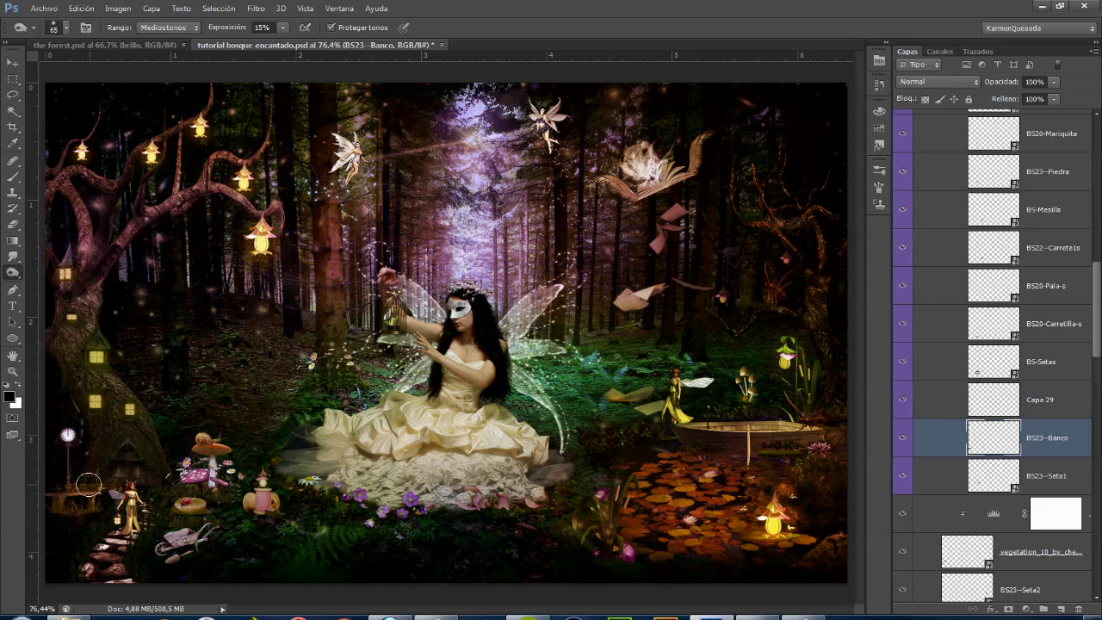
ctrl+click(206, 512)
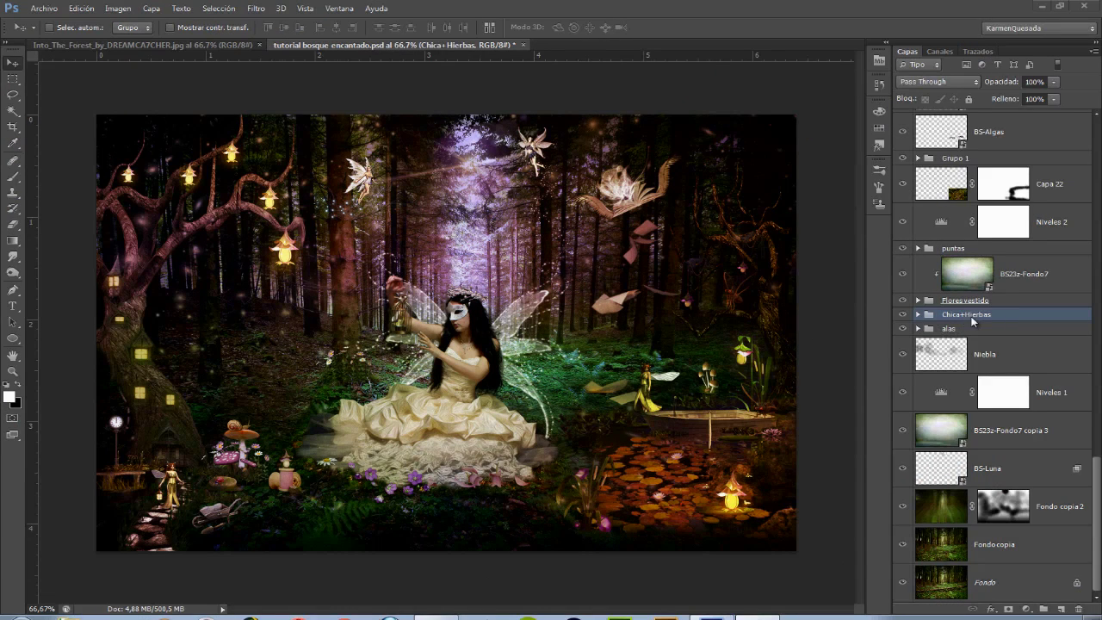
Add a new empty layer above the top hierba layer in the Chica+Hierbas group.
click(919, 317)
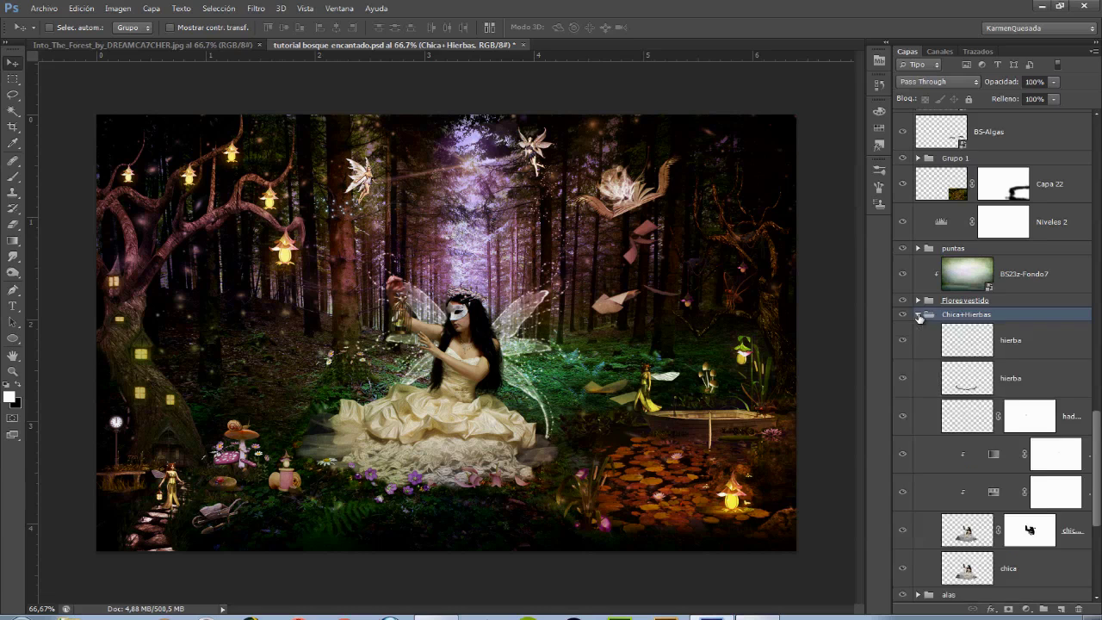
scroll(1057, 417, down, 2)
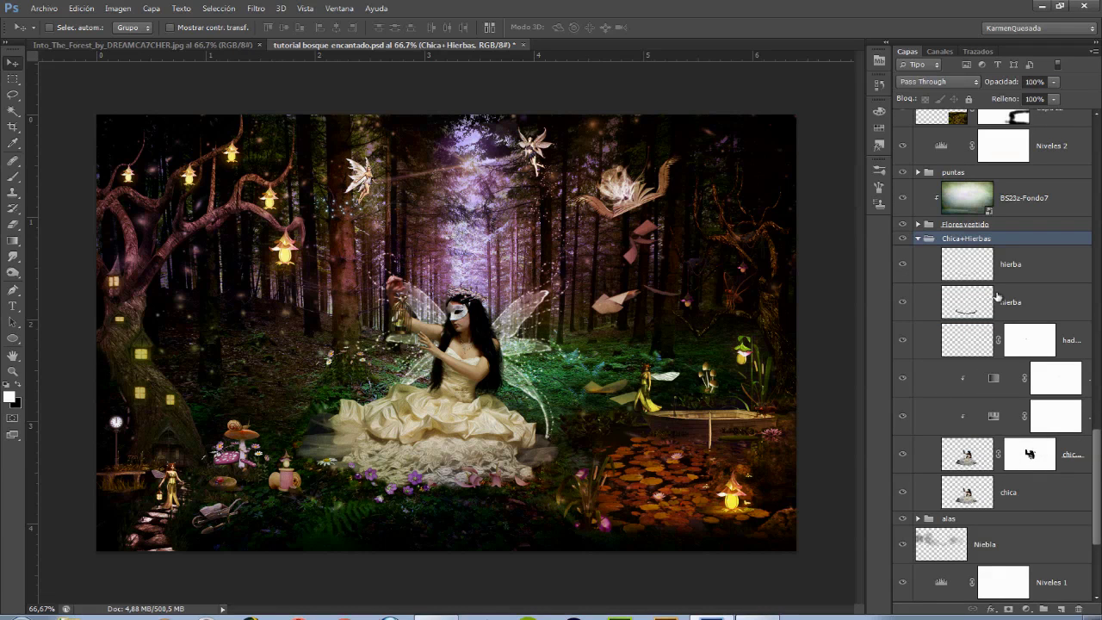
click(1033, 273)
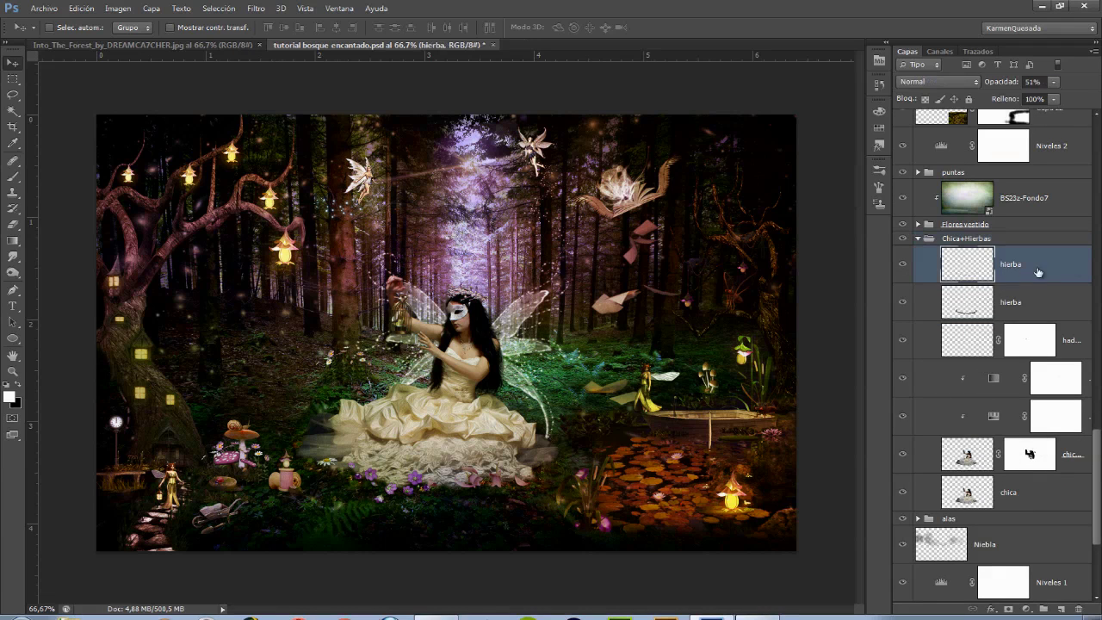
click(1063, 609)
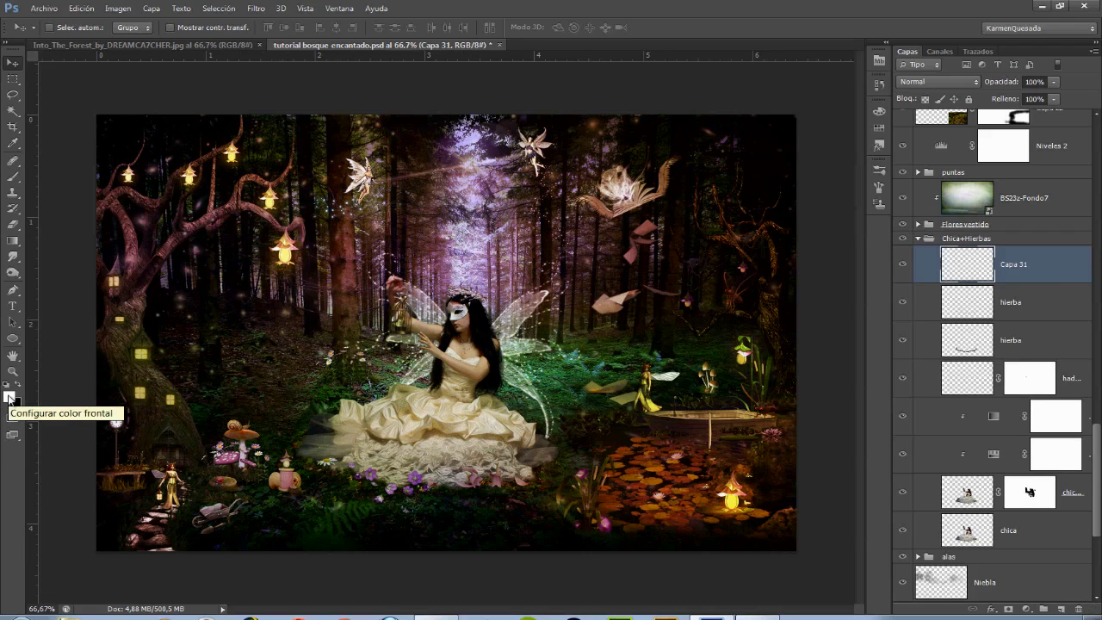
Paint a soft brush glow around the cage lantern near the girl's hand.
click(13, 175)
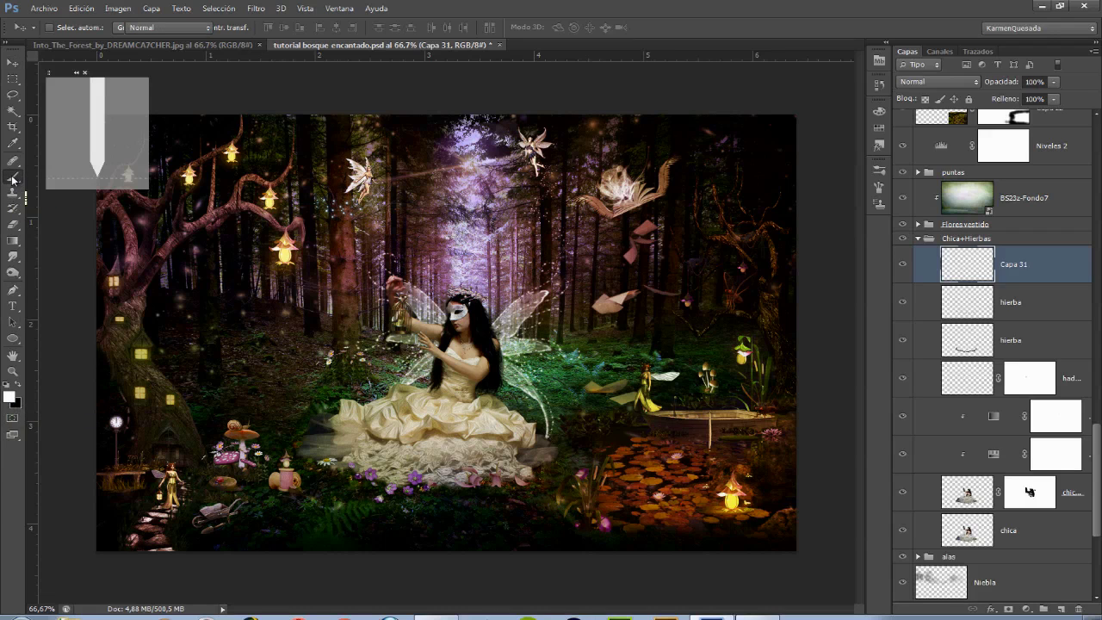
click(65, 30)
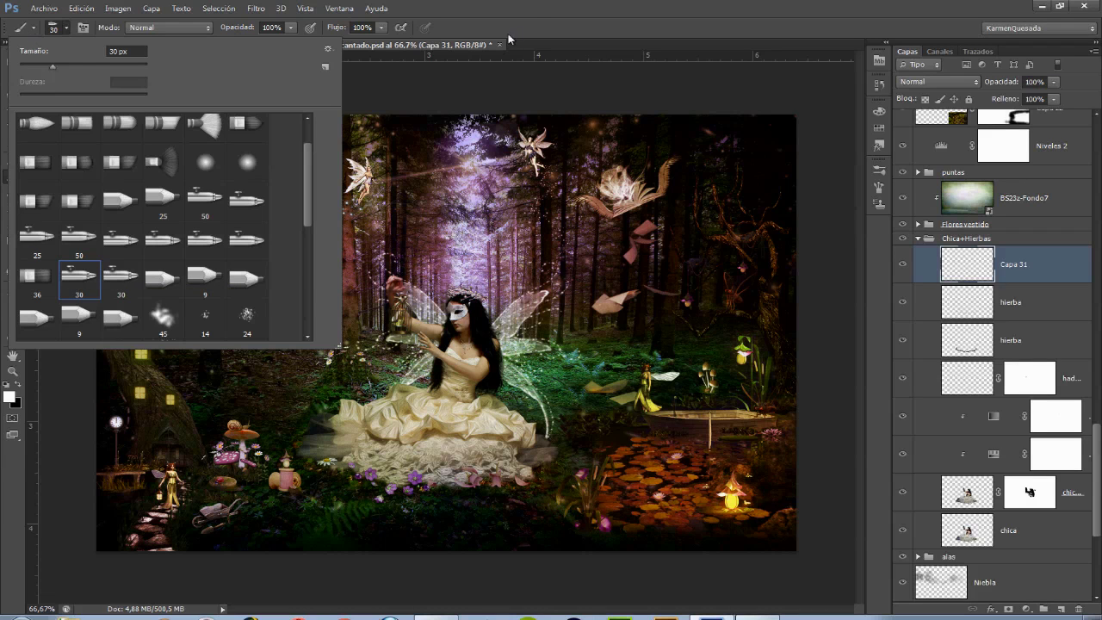
click(571, 76)
key(ctrl+plus)
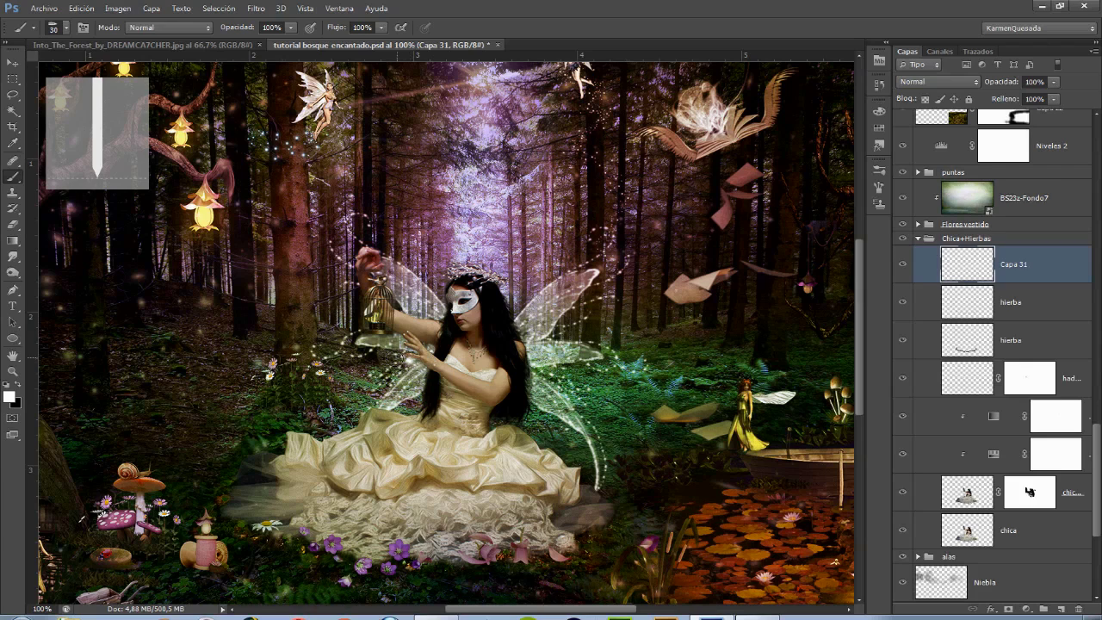
drag(362, 342, 343, 297)
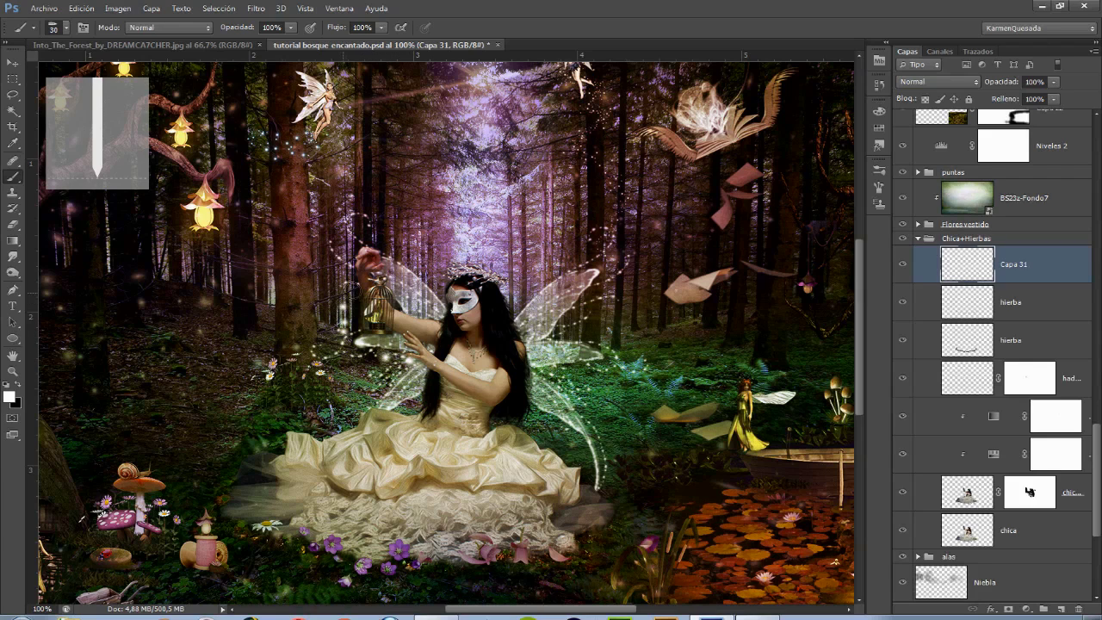
drag(357, 289, 366, 283)
Switch to the Eraser with its opacity lowered to 7%.
key(e)
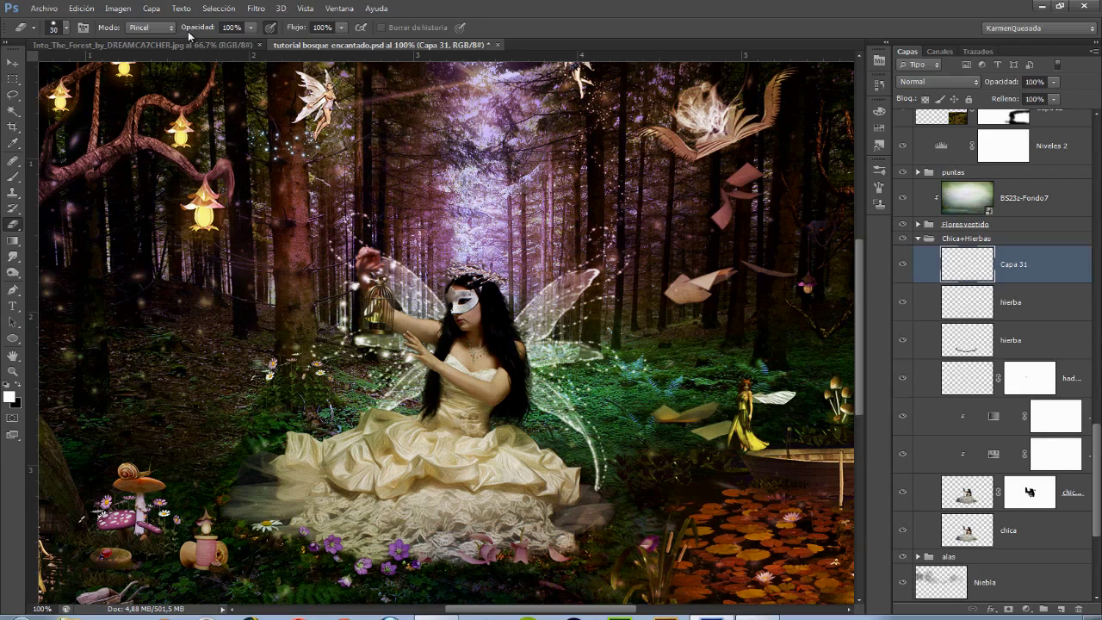
drag(188, 33, 125, 27)
key(Return)
Give Capa 31 a Resplandor exterior in magenta d70d8e, Trama mode, 75% opacity, 1 px.
click(990, 609)
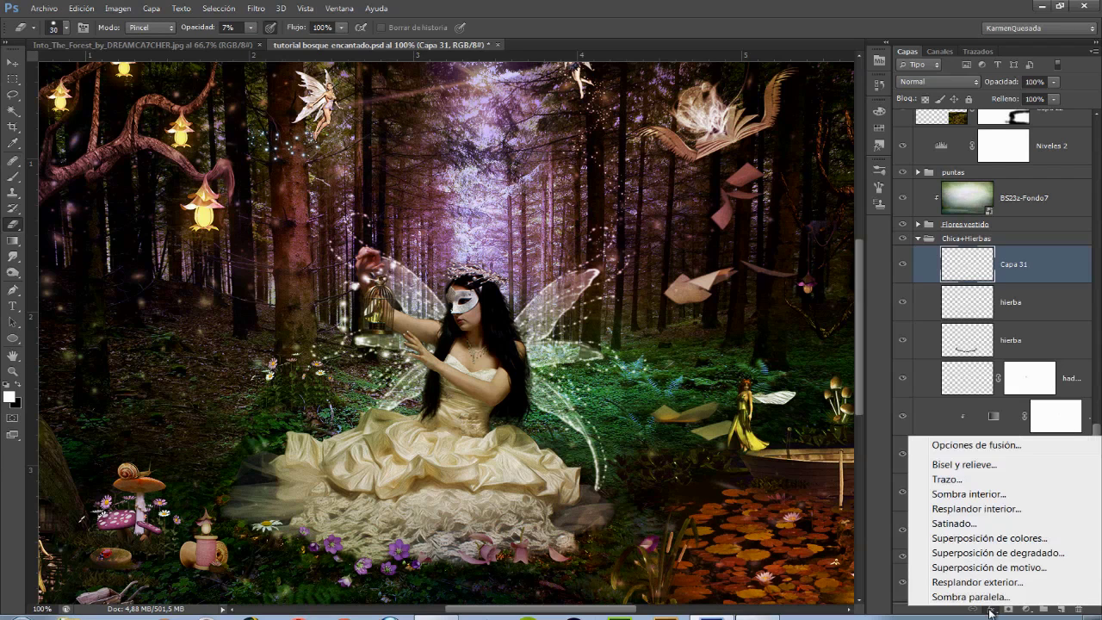
click(997, 449)
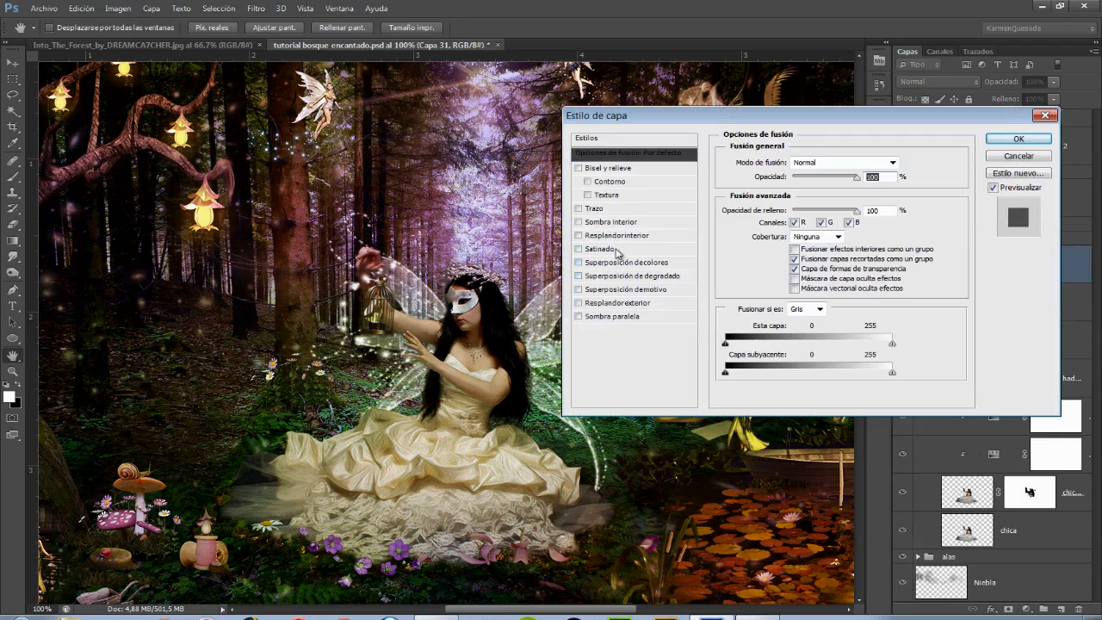
click(602, 304)
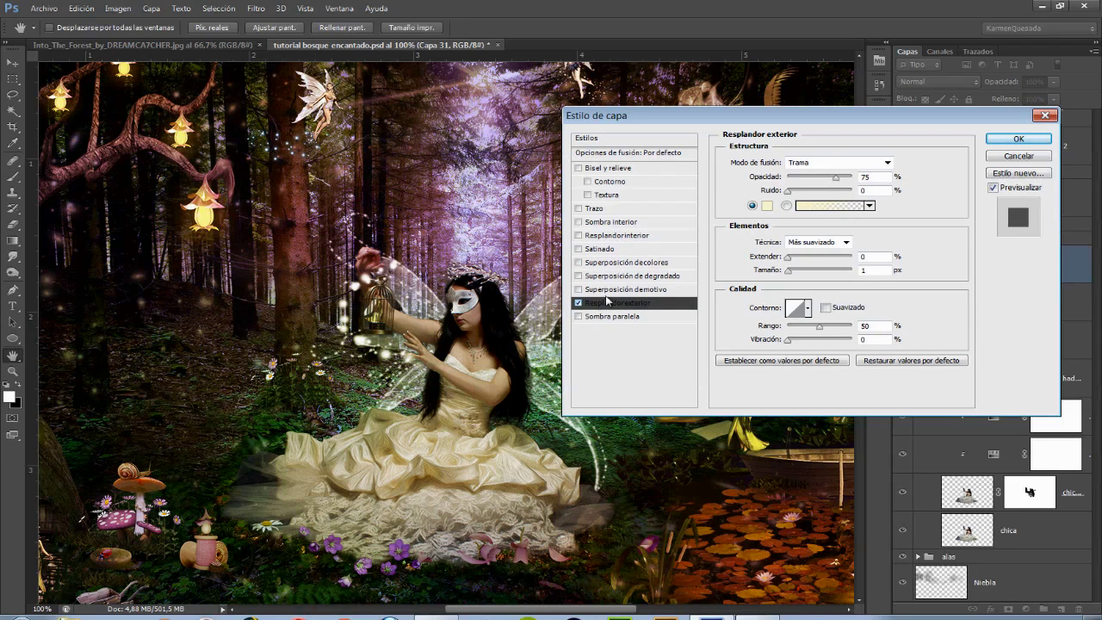
click(767, 206)
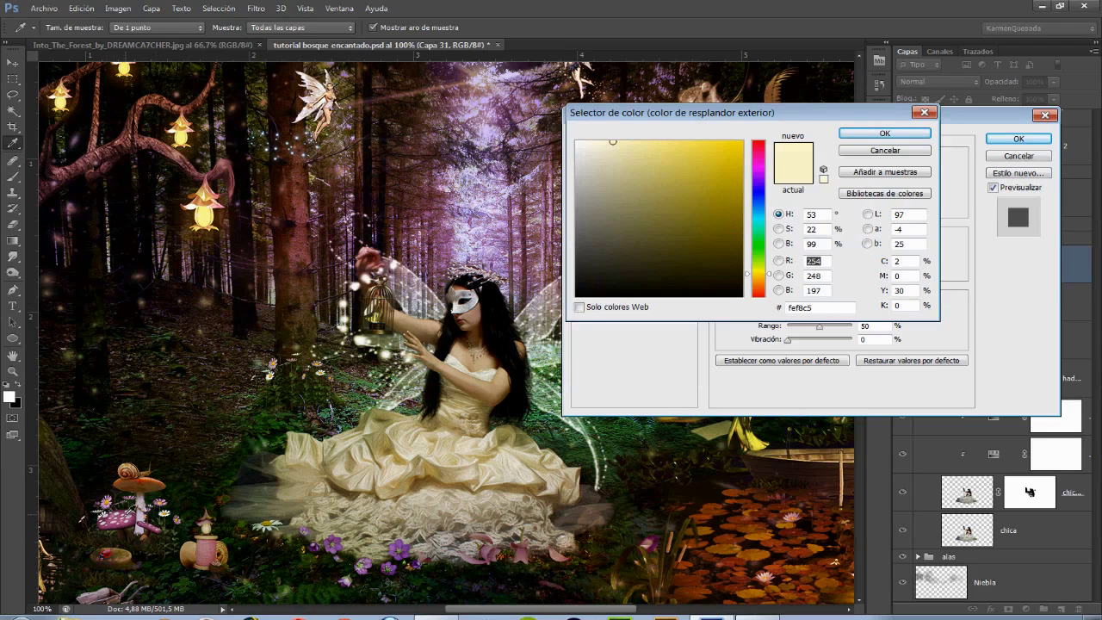
click(121, 519)
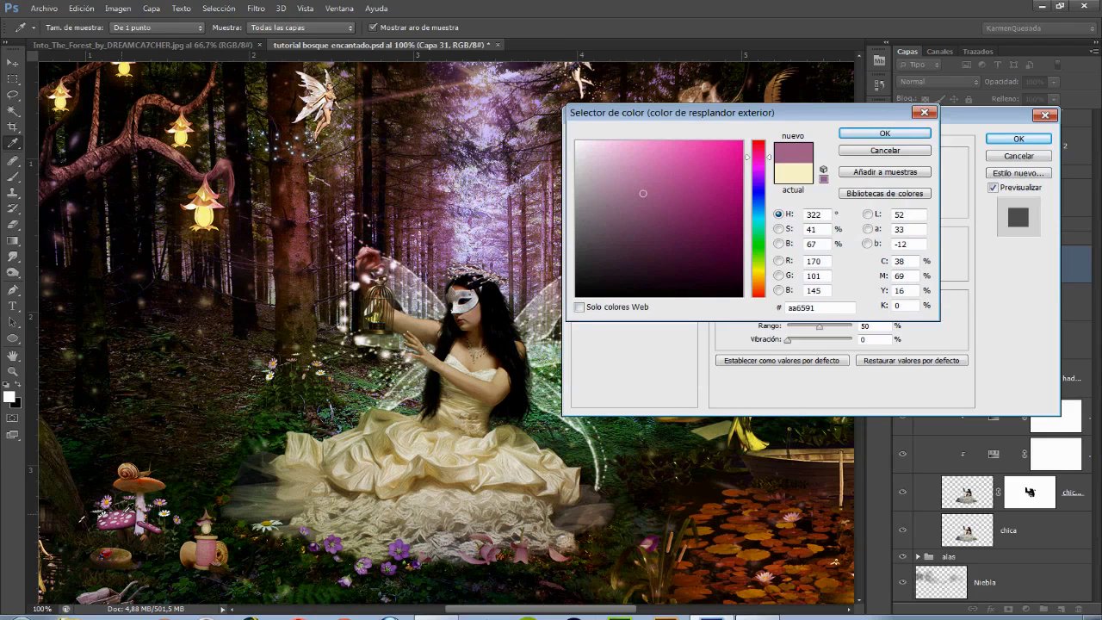
click(719, 169)
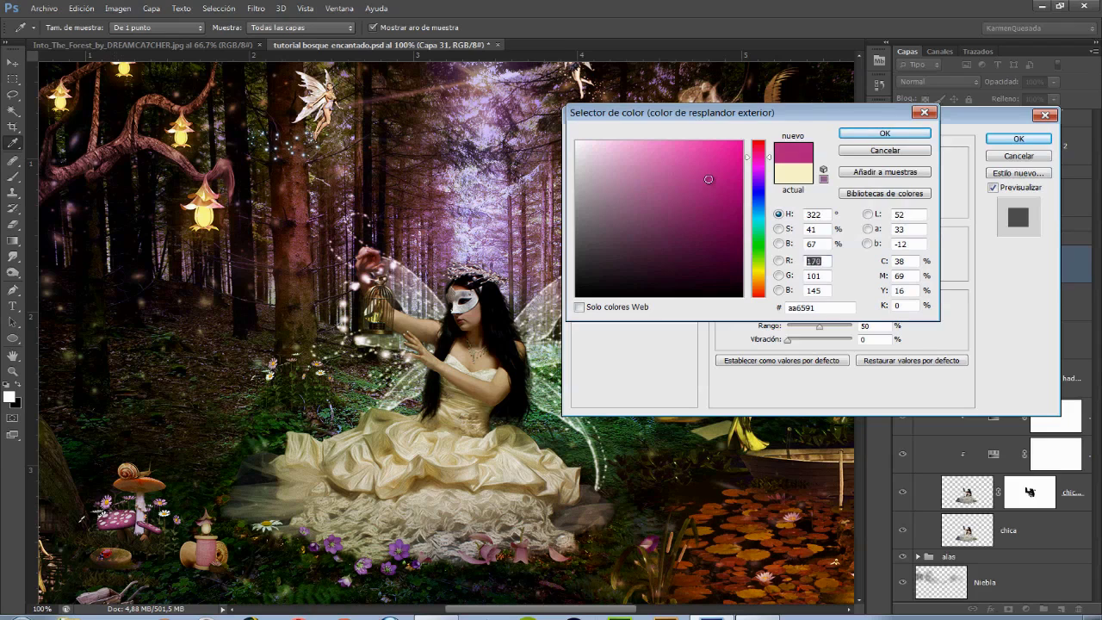
click(732, 164)
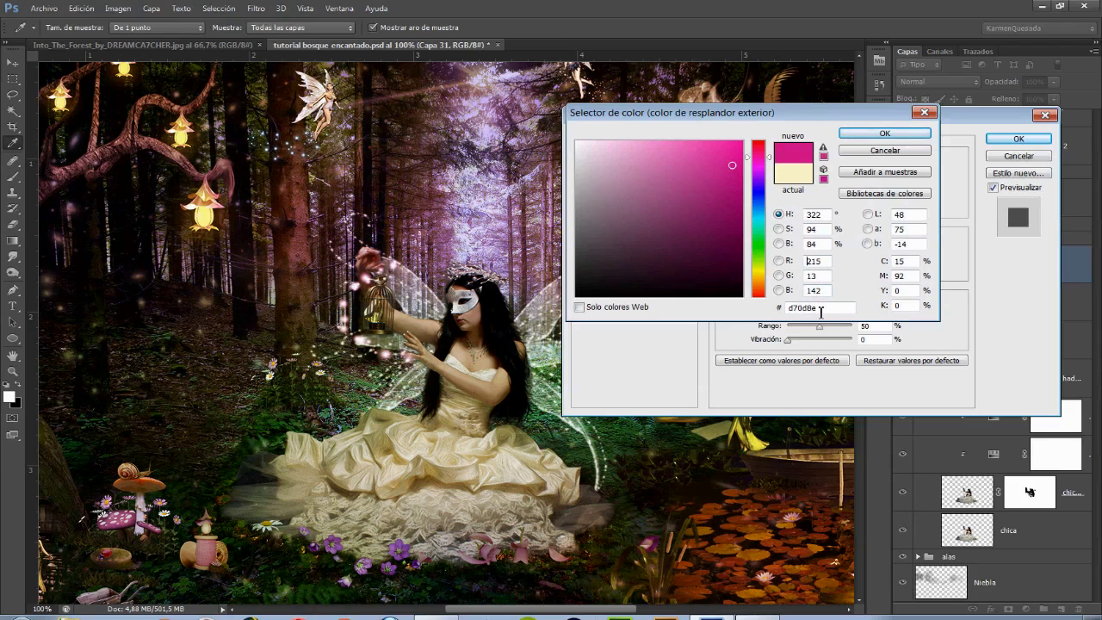
drag(821, 309, 741, 309)
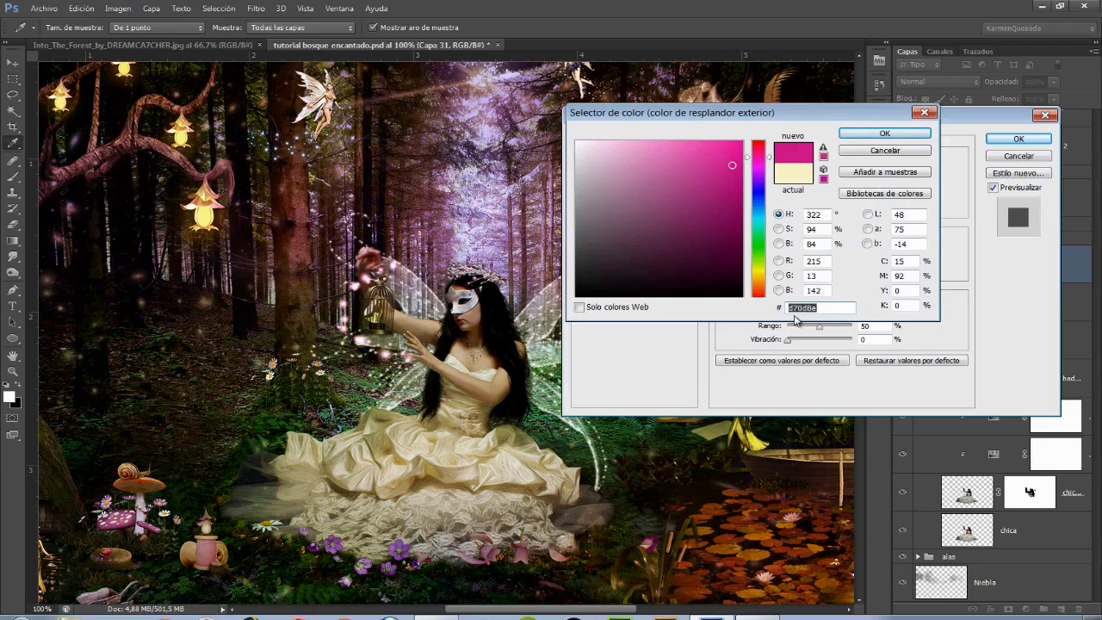
click(882, 135)
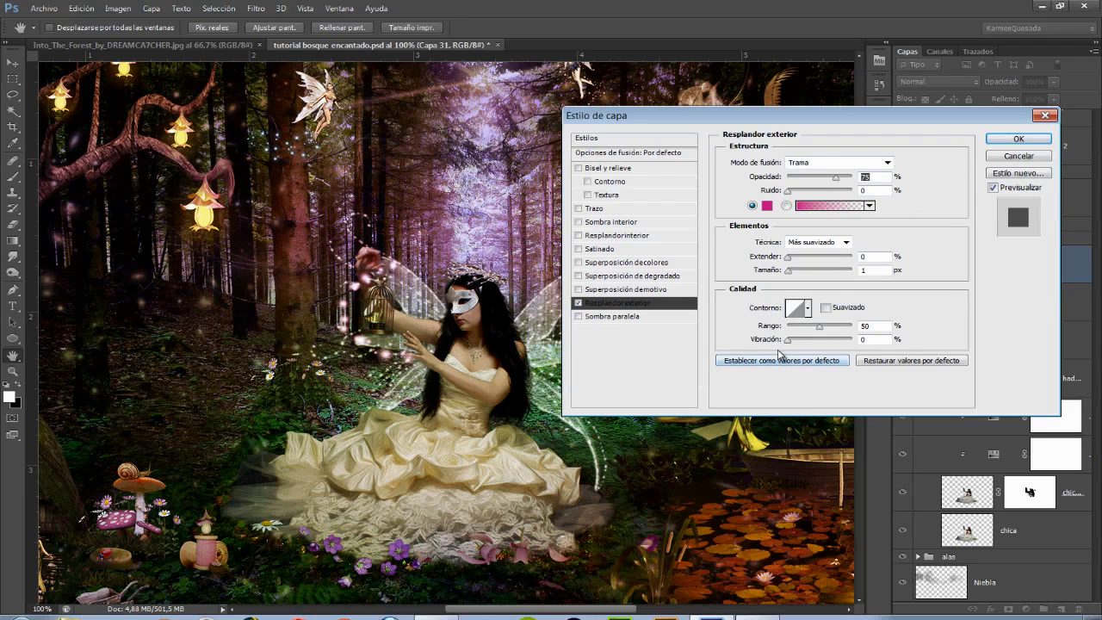
click(1008, 138)
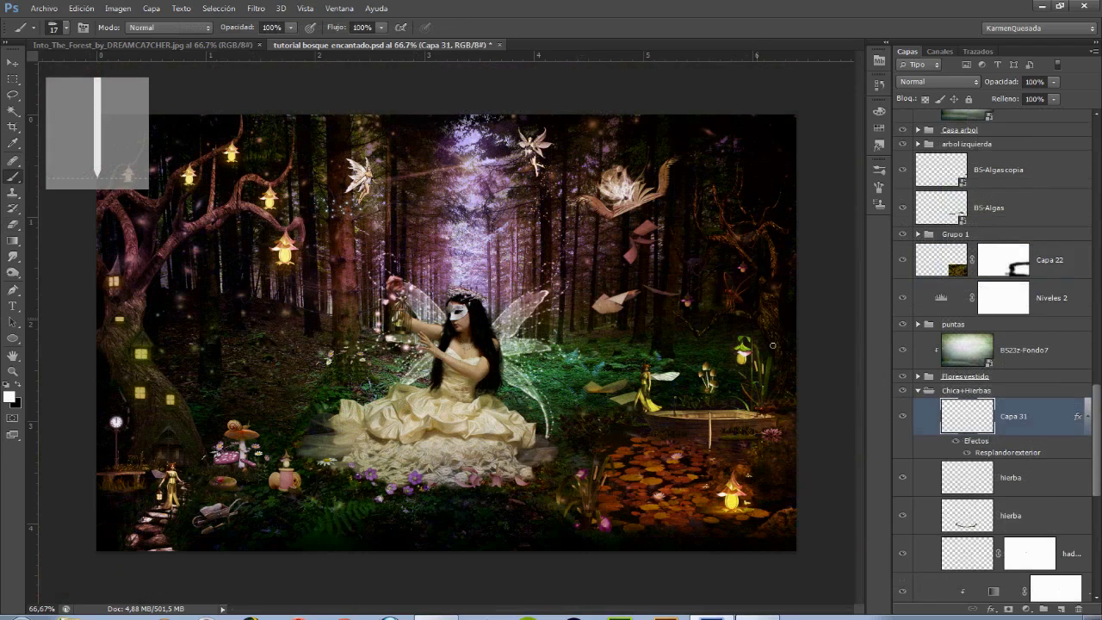
Place textura.jpg at full size above the Textura1 layer.
scroll(1098, 344, up, 2)
scroll(1097, 379, up, 2)
scroll(1097, 422, up, 2)
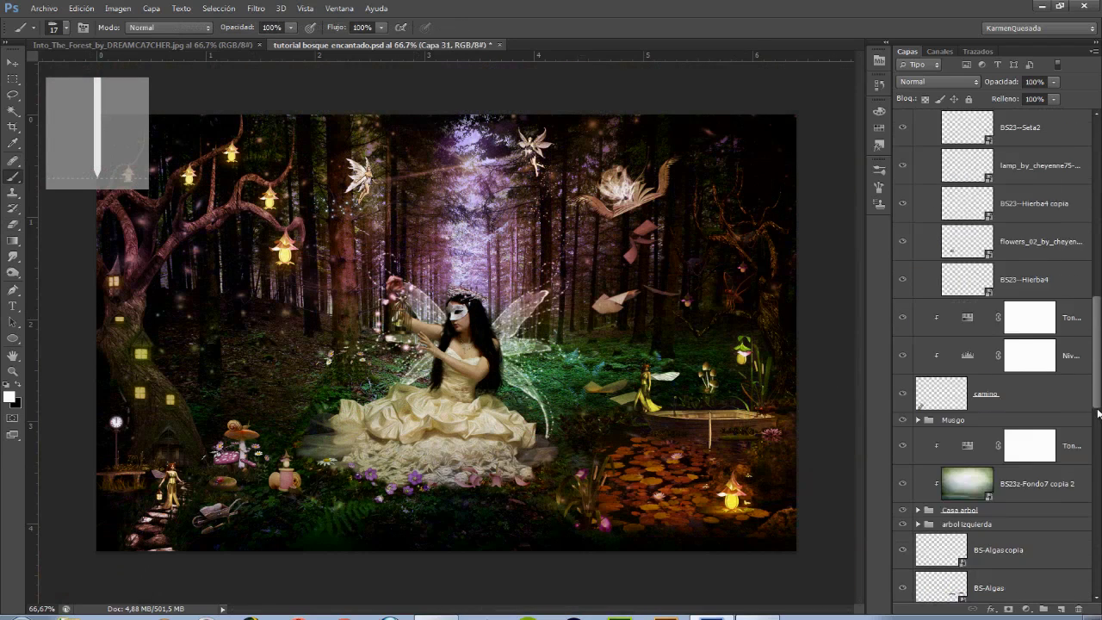
scroll(1095, 465, up, 3)
scroll(1095, 469, up, 5)
click(1052, 129)
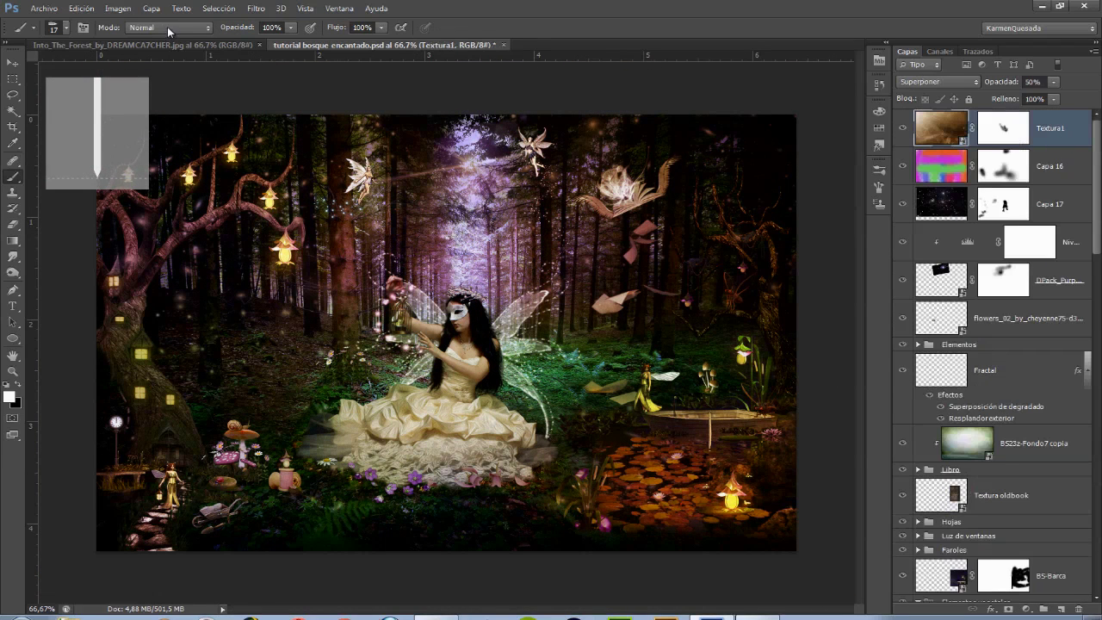
click(45, 9)
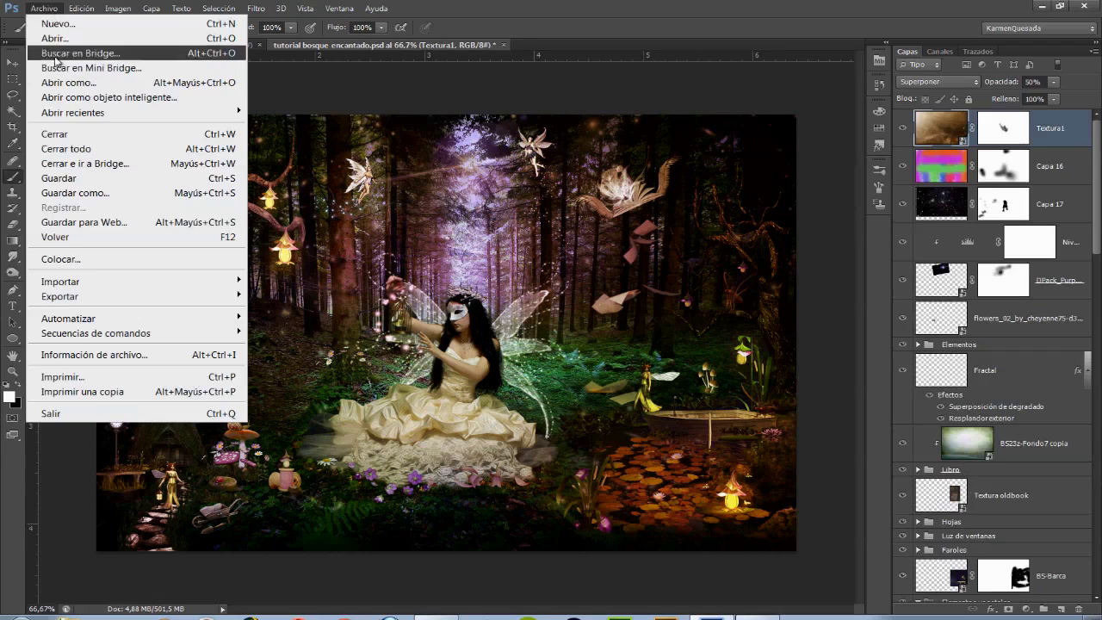
click(197, 258)
click(708, 308)
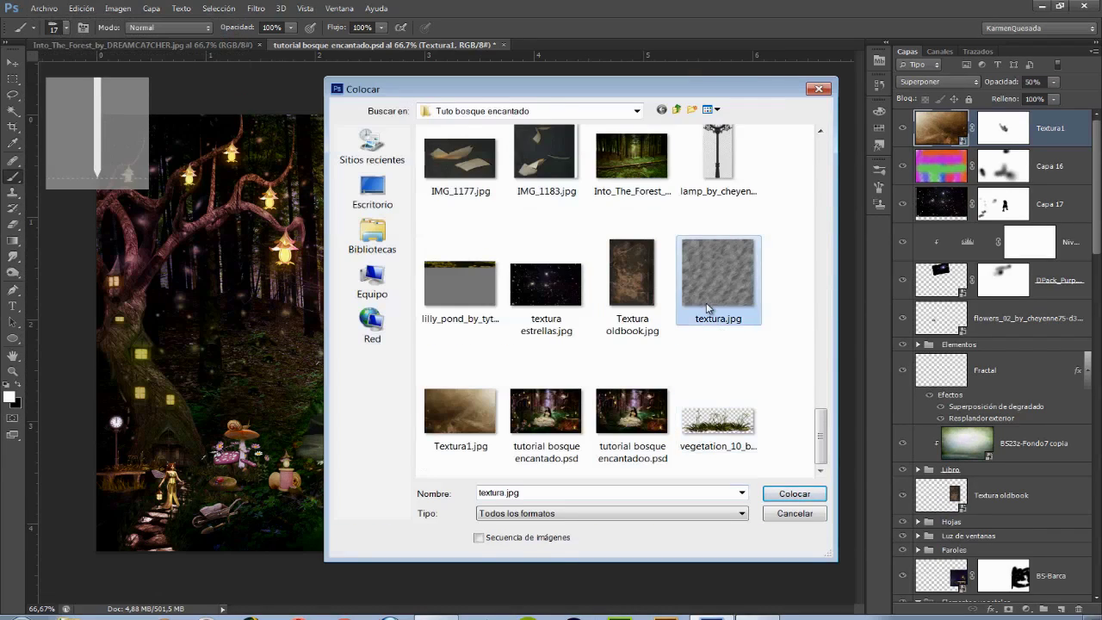
click(796, 492)
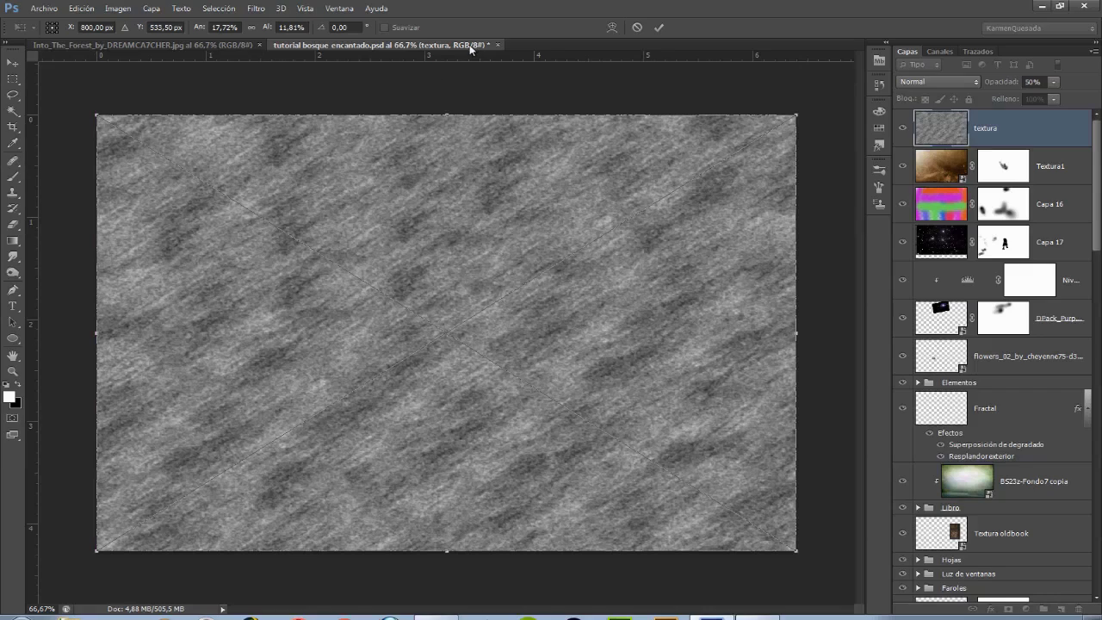
click(658, 29)
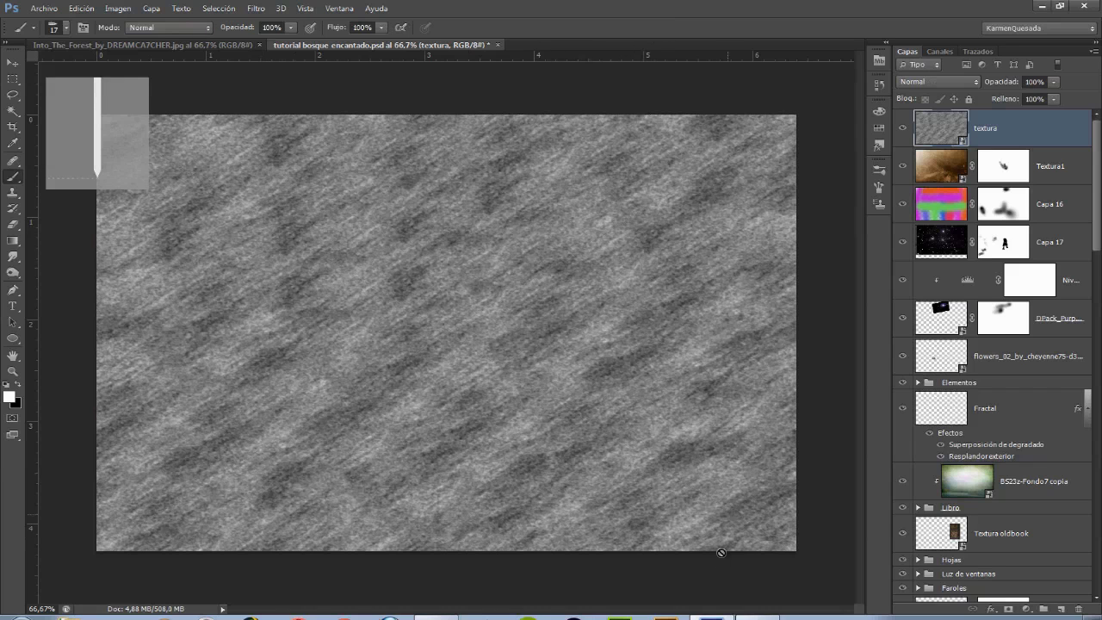
Blend the textura layer in Superponer mode at about 51% opacity.
click(939, 81)
click(956, 281)
drag(1004, 87, 972, 84)
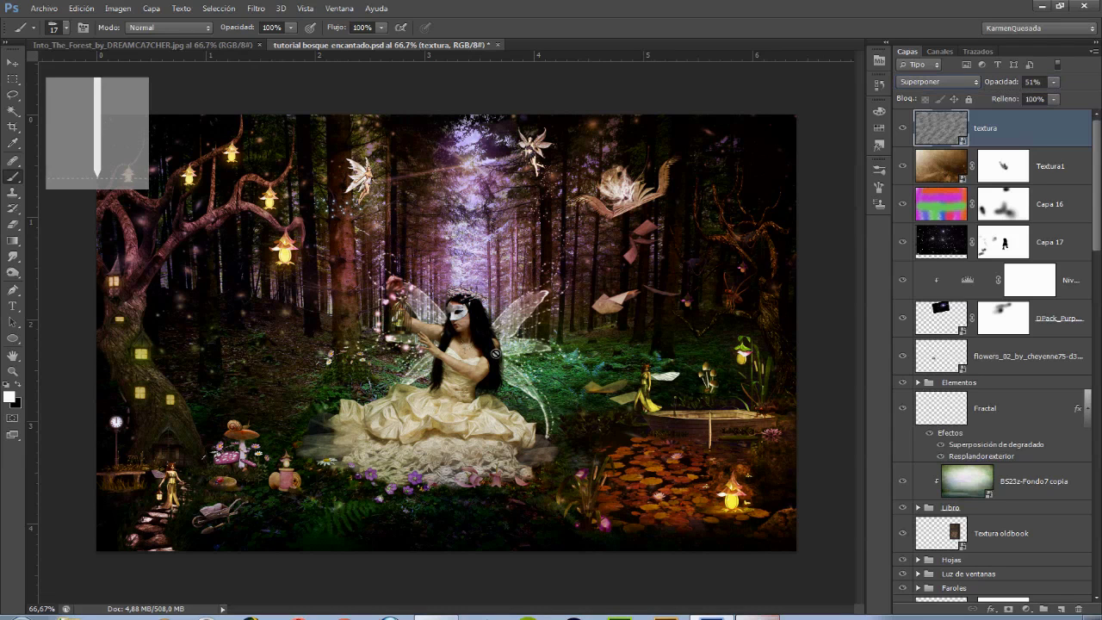
Add a layer mask to textura and paint out the fairy's face, hand and forearm.
click(1009, 610)
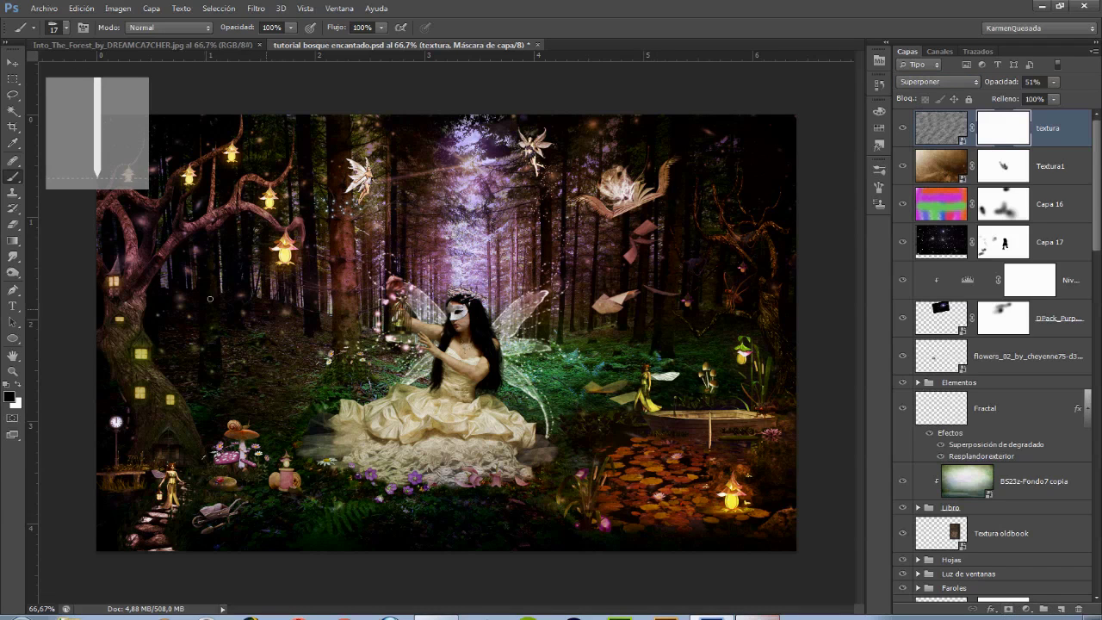
click(66, 28)
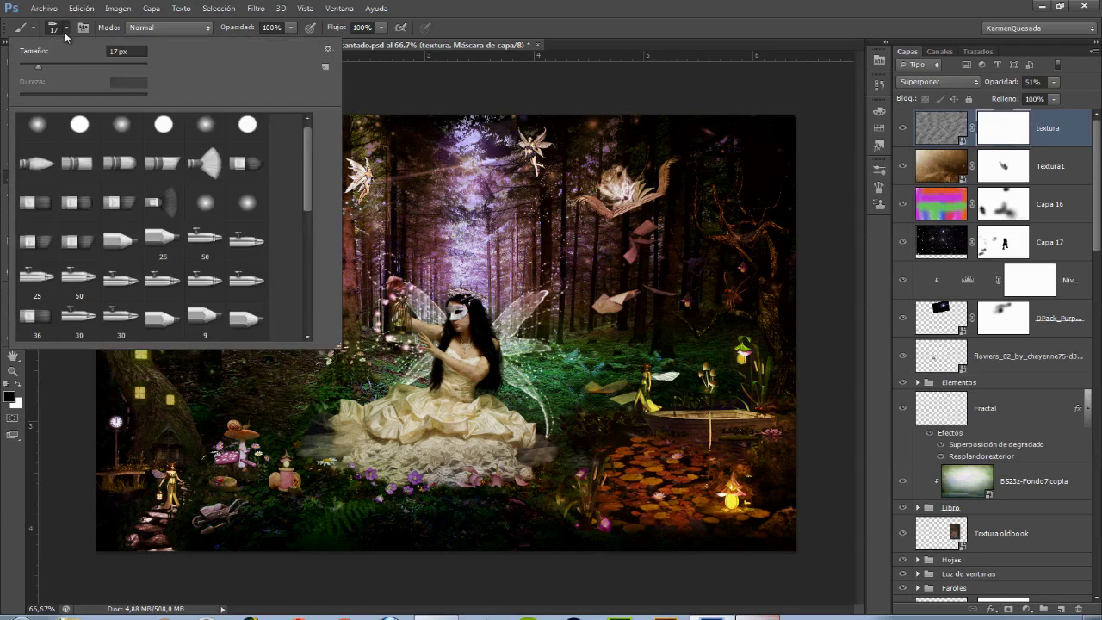
key(Return)
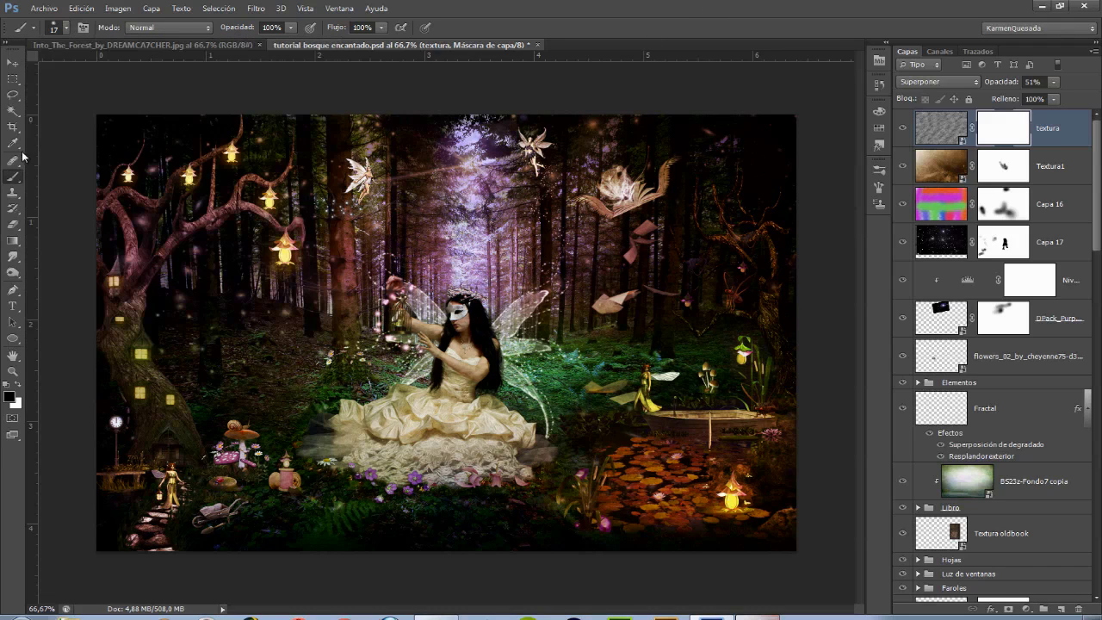
key(ctrl+plus)
key(ctrl+plus)
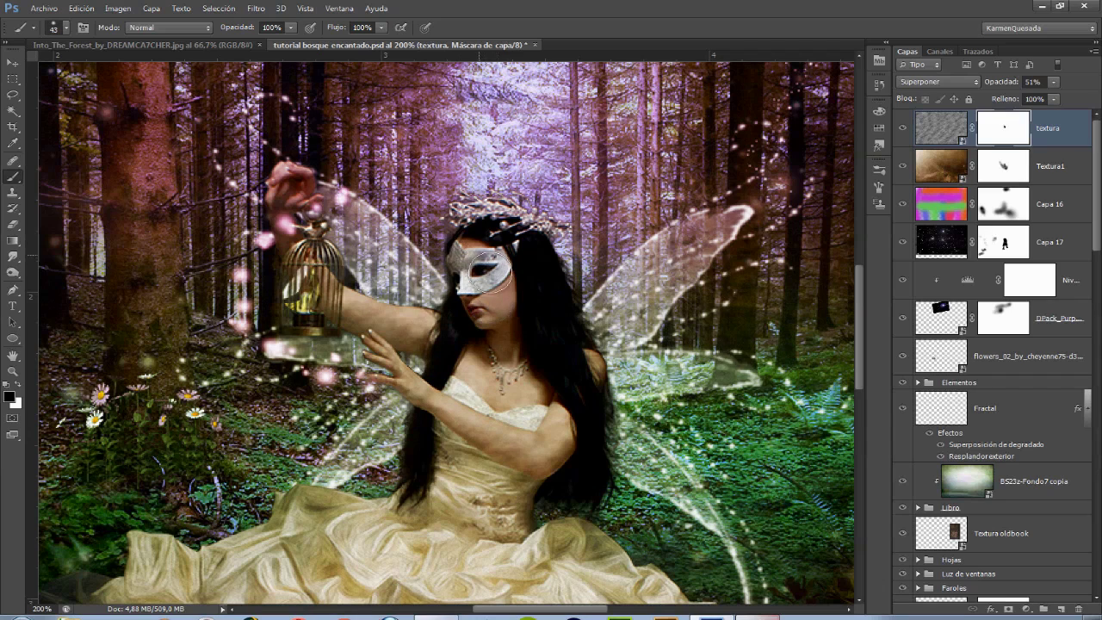
mouse_move(487, 275)
mouse_down()
mouse_move(480, 360)
mouse_move(594, 376)
mouse_move(577, 434)
mouse_move(549, 449)
mouse_move(505, 436)
mouse_up()
alt+right_click(502, 440)
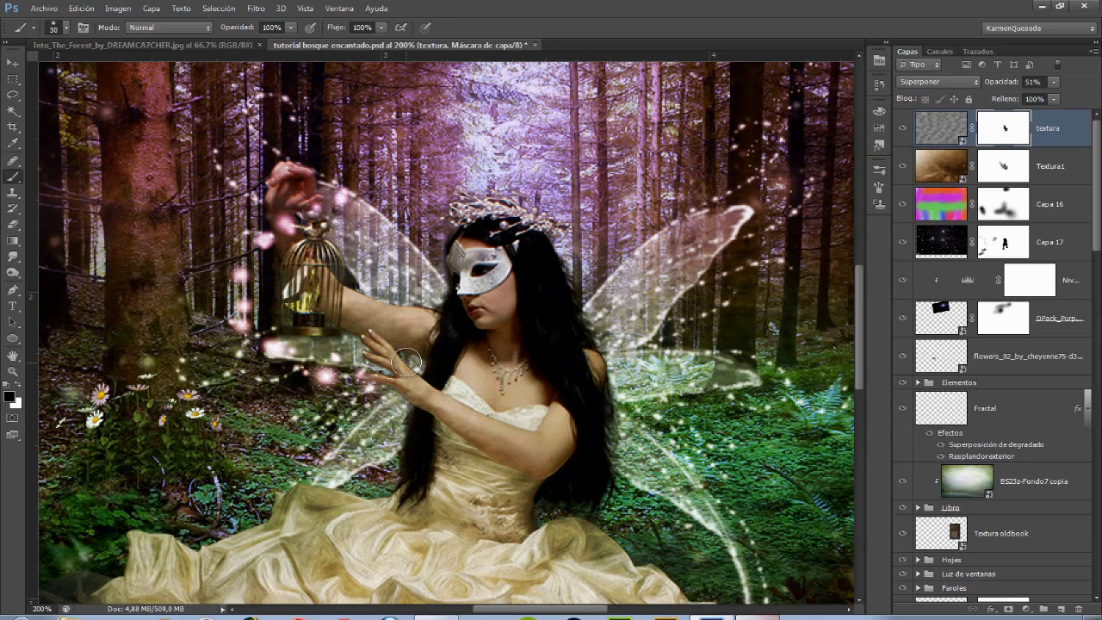
mouse_move(403, 369)
mouse_down()
mouse_move(504, 443)
mouse_move(549, 452)
mouse_move(496, 445)
mouse_up()
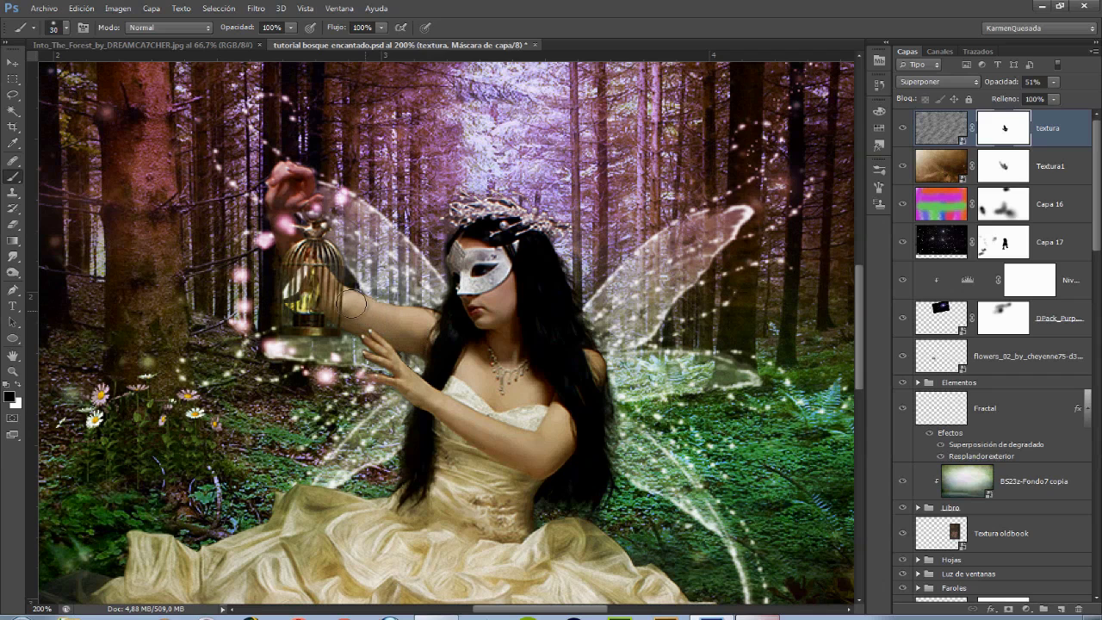
key(z)
key(ctrl+0)
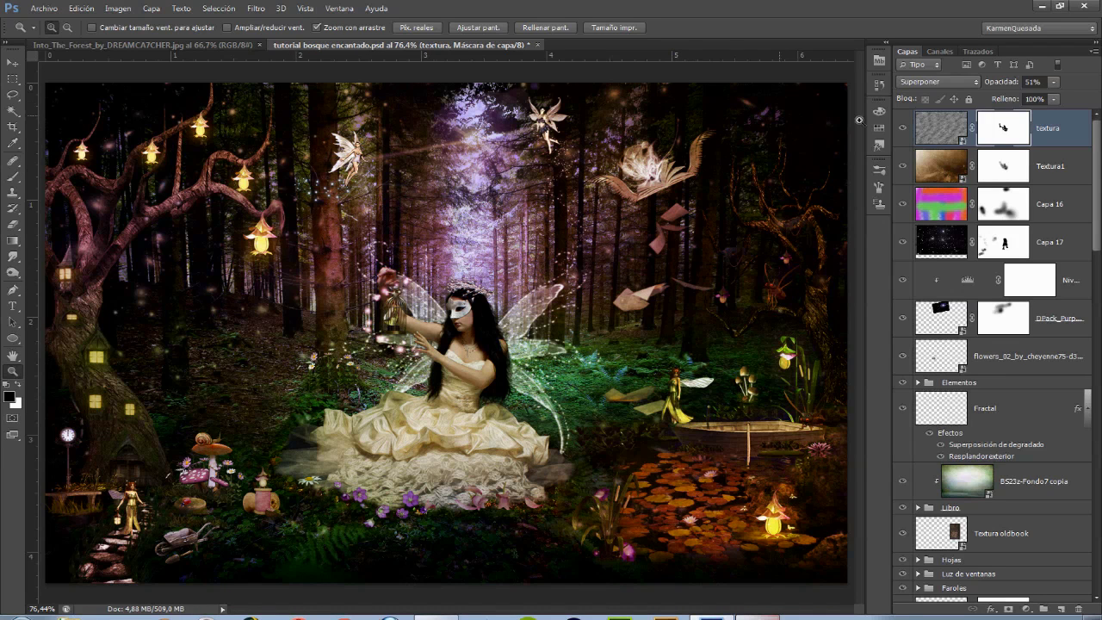
Toggle the textura layer's visibility to compare the scene with and without it.
click(903, 128)
click(904, 129)
click(903, 128)
click(903, 128)
click(903, 128)
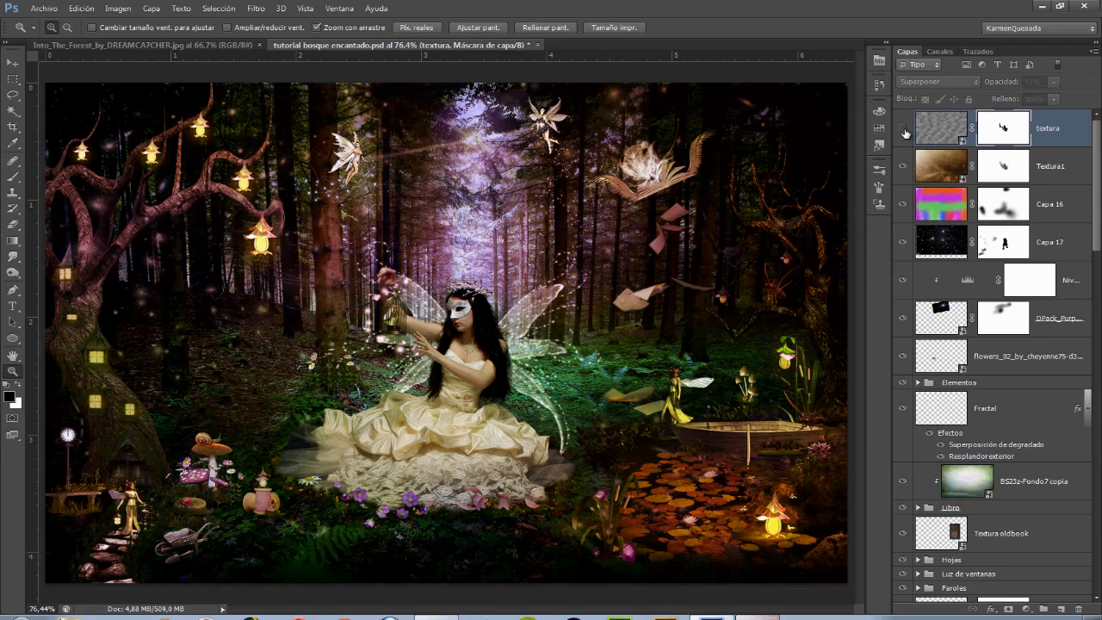
click(903, 129)
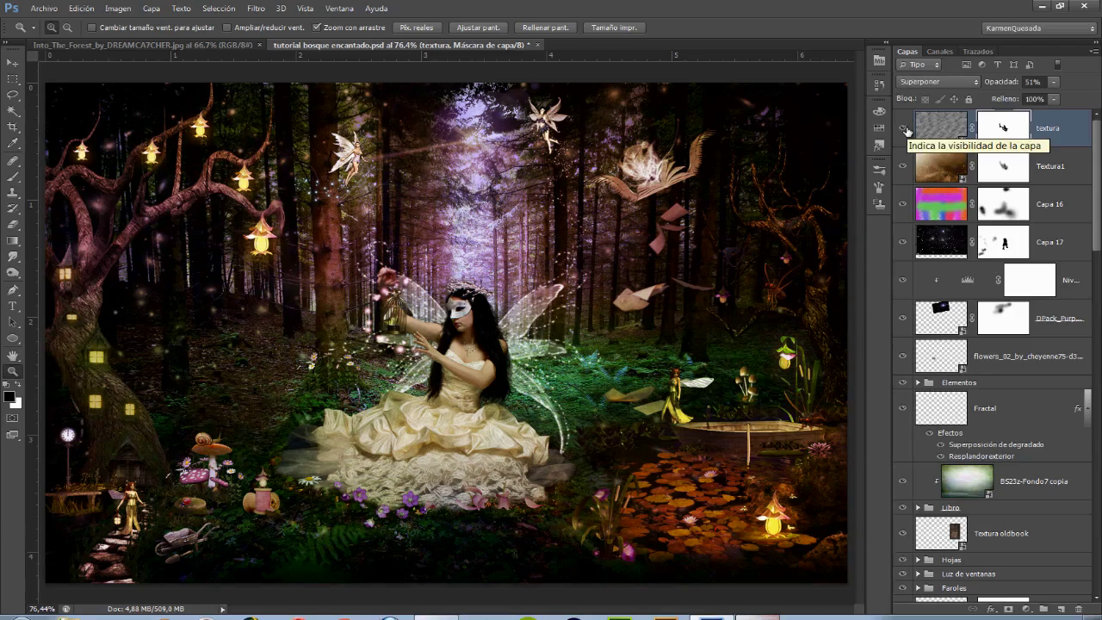